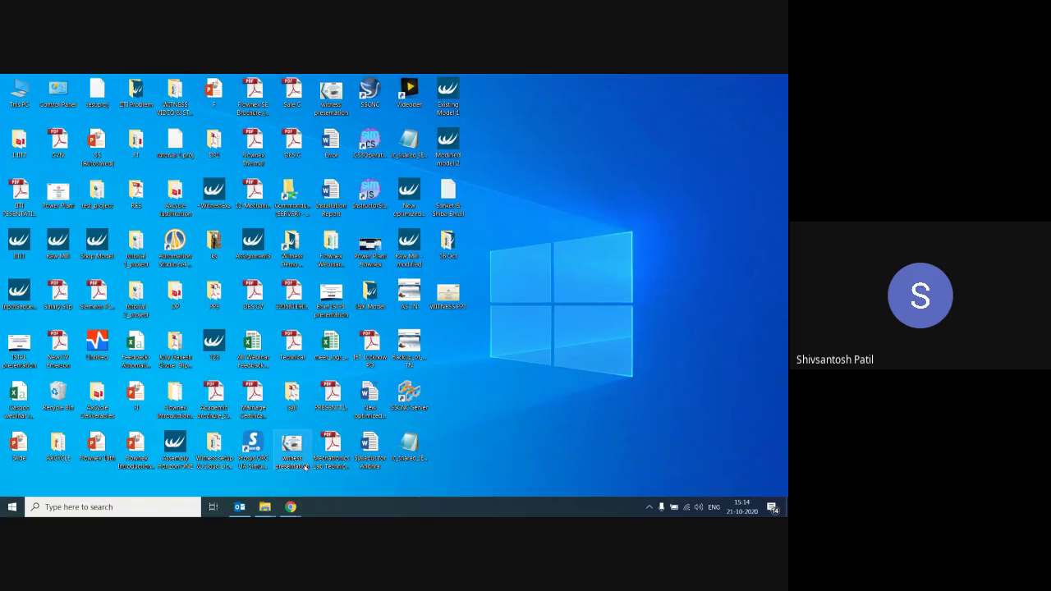
Find and launch AxCYCLE
click(94, 512)
text(a)
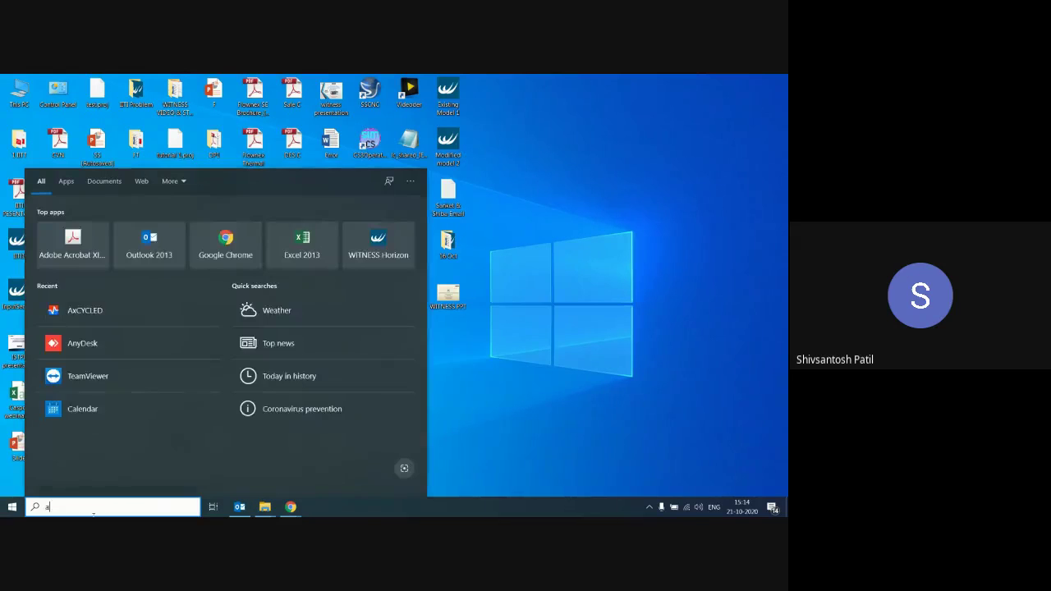
text(xcy)
click(118, 236)
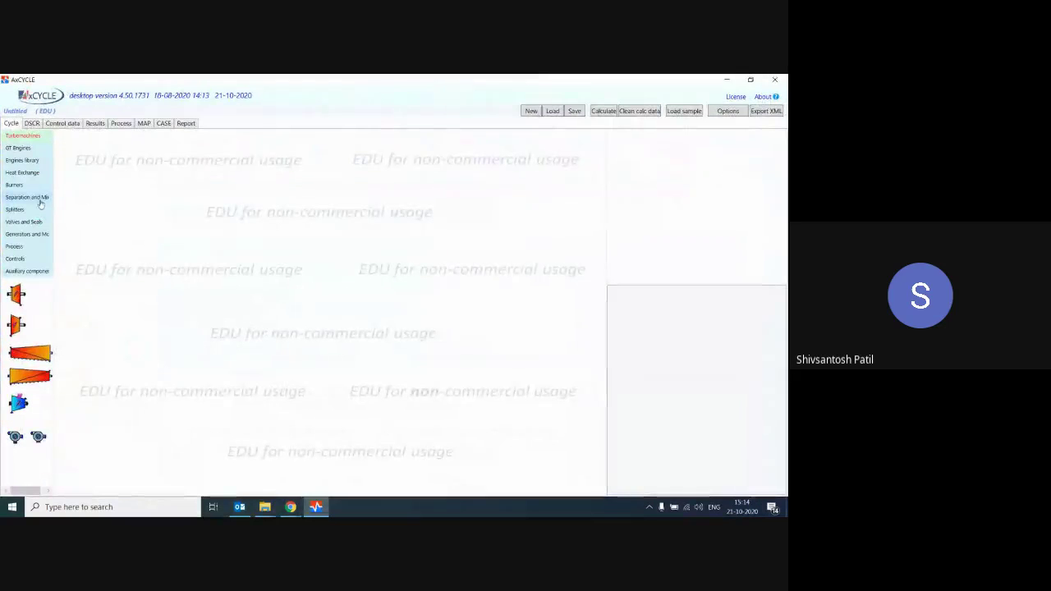
Widen the component palette and examine the components under Turbomachines and GT Engines
drag(53, 212, 129, 226)
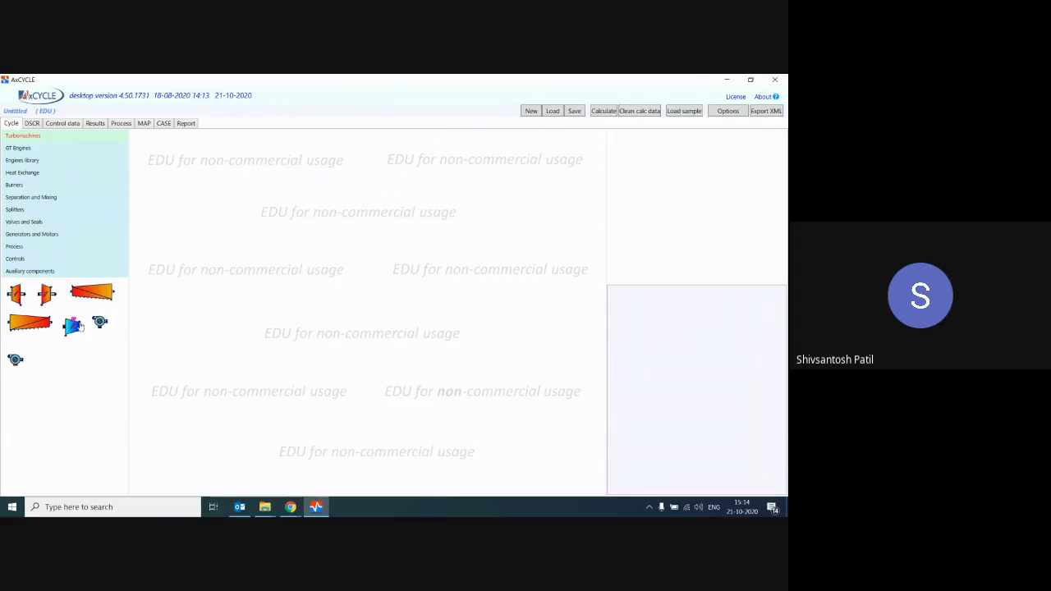
click(99, 321)
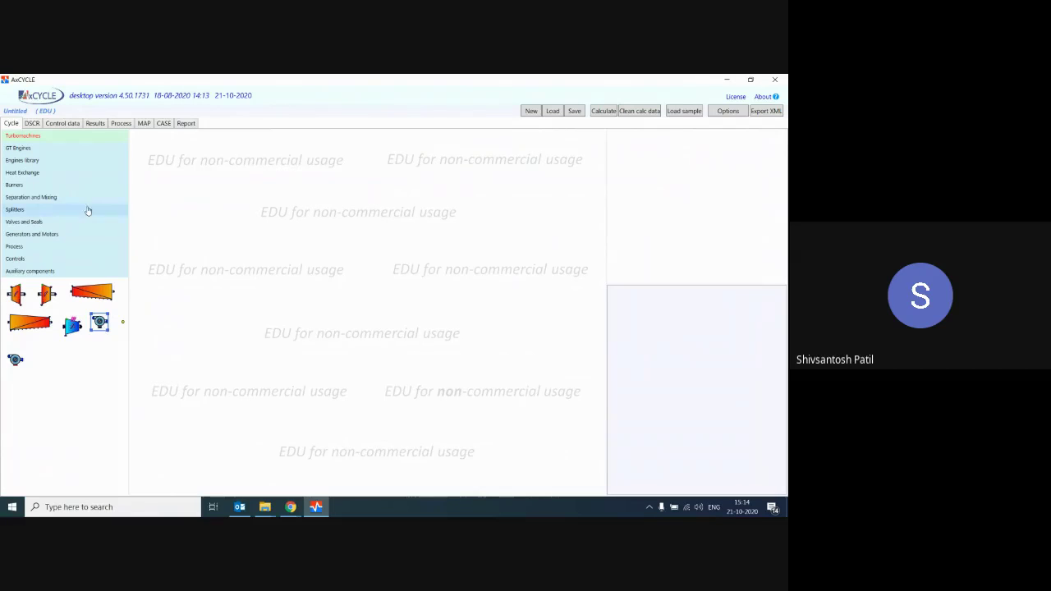
click(39, 150)
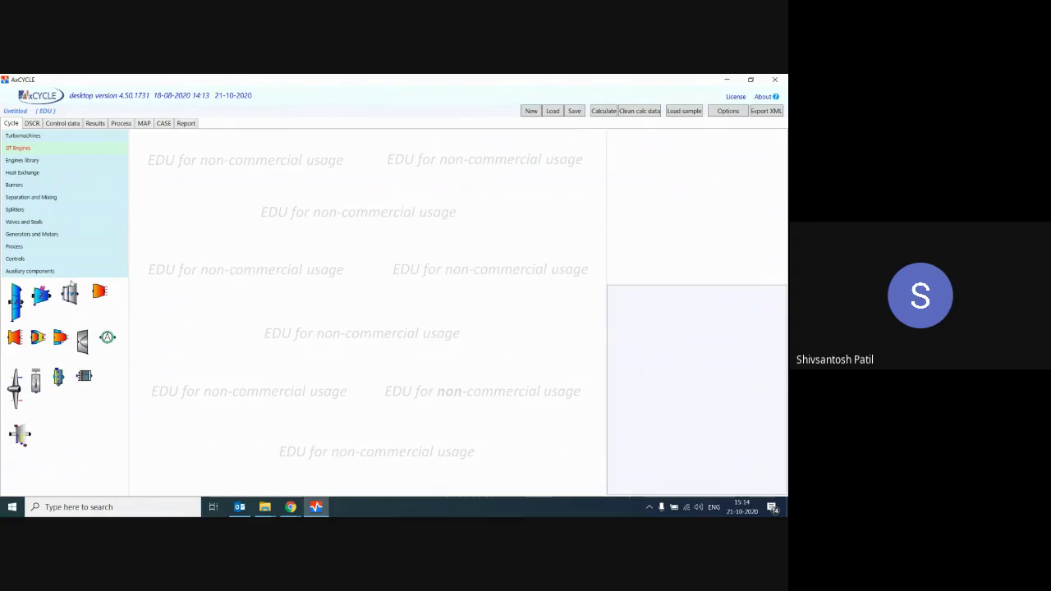
Place a GT engine from the Engines library on the canvas and look through its OEM manufacturer list without selecting a model
click(74, 163)
drag(29, 295, 454, 230)
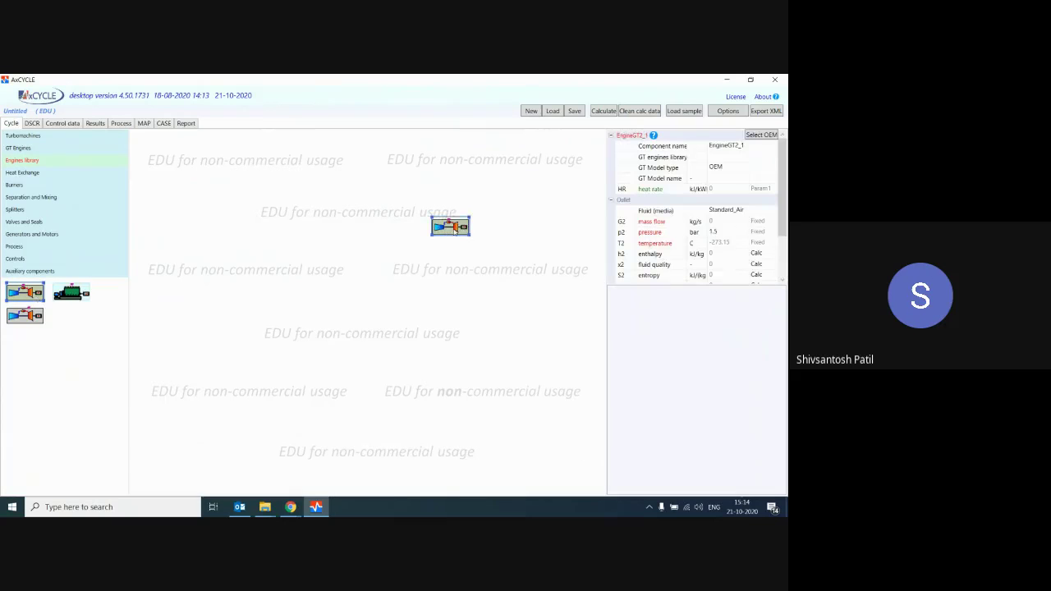
click(757, 135)
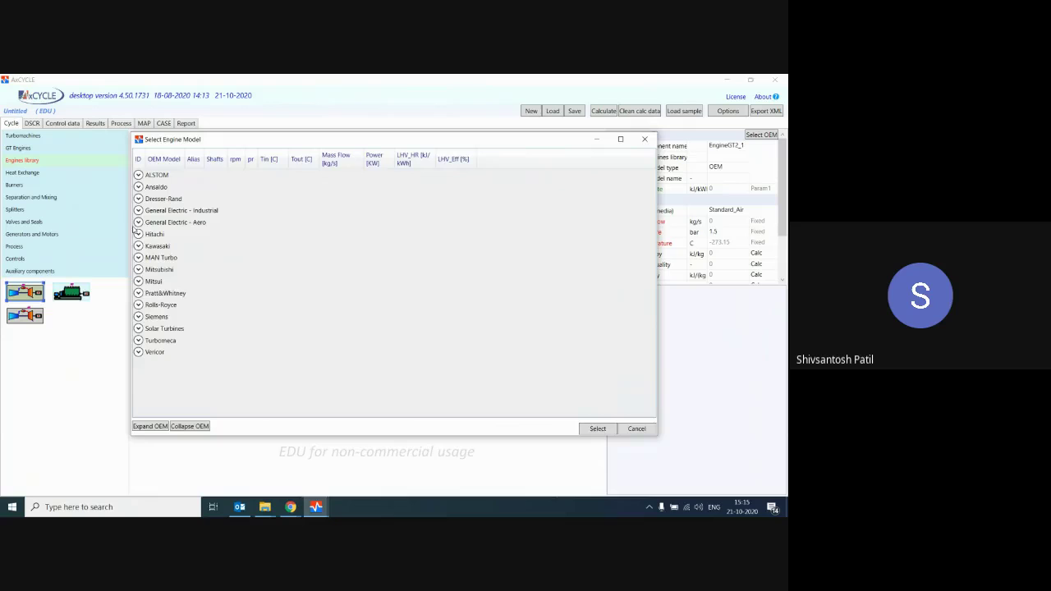
click(138, 234)
click(137, 234)
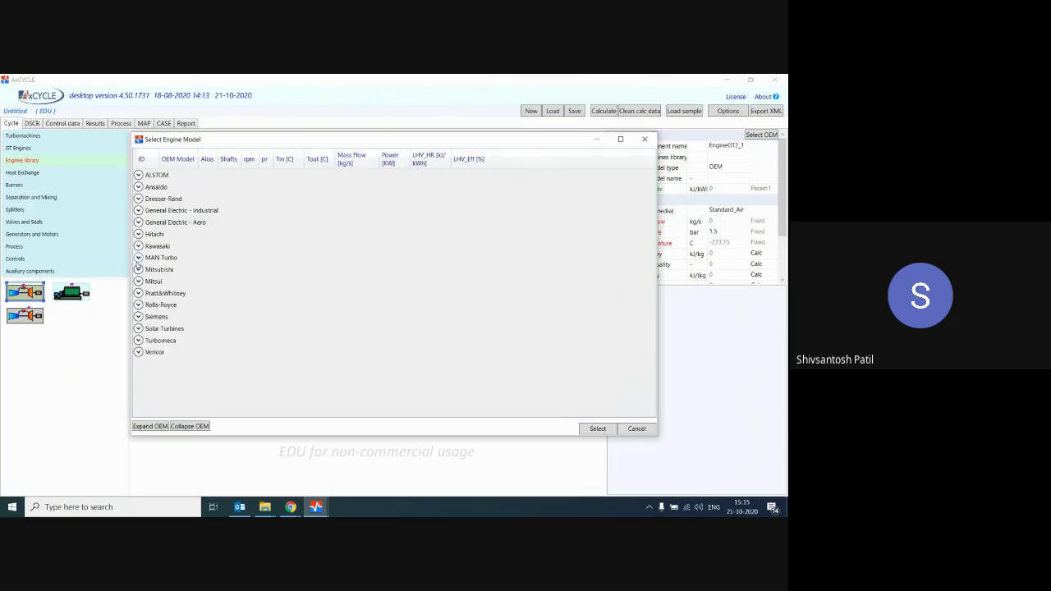
click(138, 257)
click(645, 139)
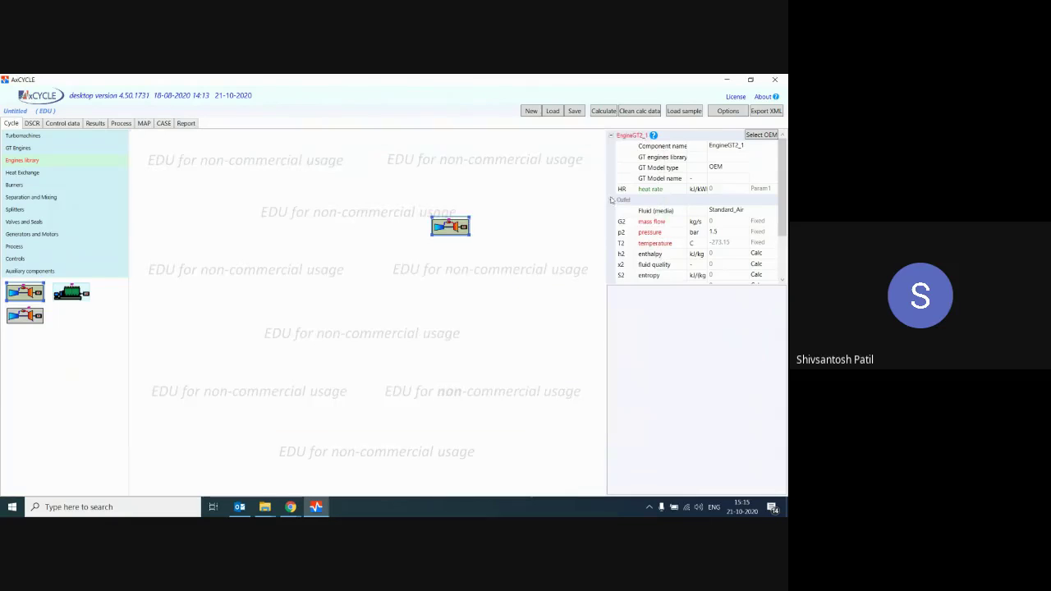
Delete the GT engine from the canvas
drag(405, 205, 521, 272)
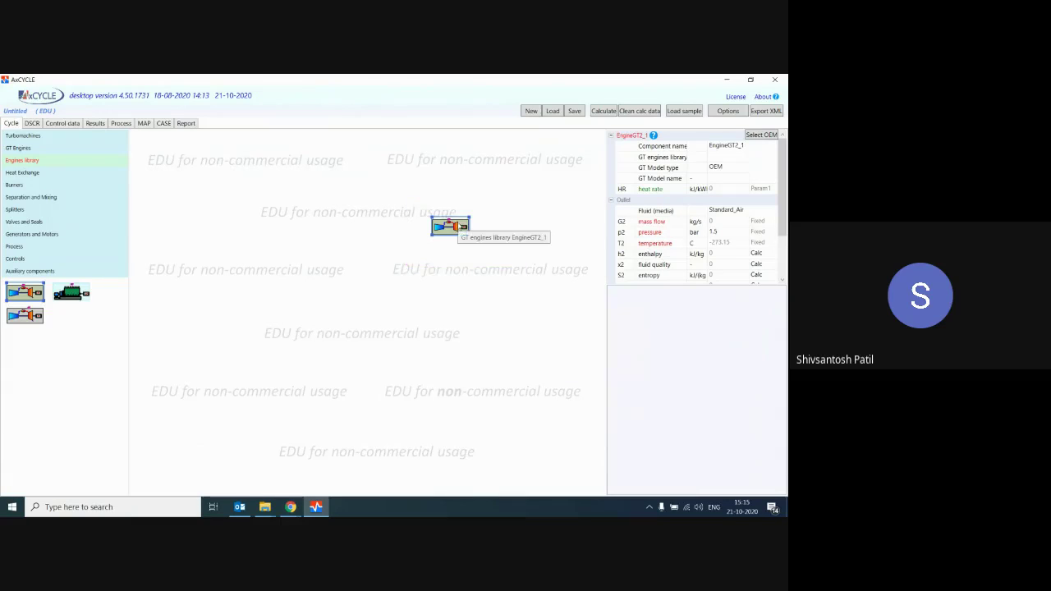
key(Delete)
Examine the components offered in the categories from Heat Exchange through Auxiliary components
click(57, 173)
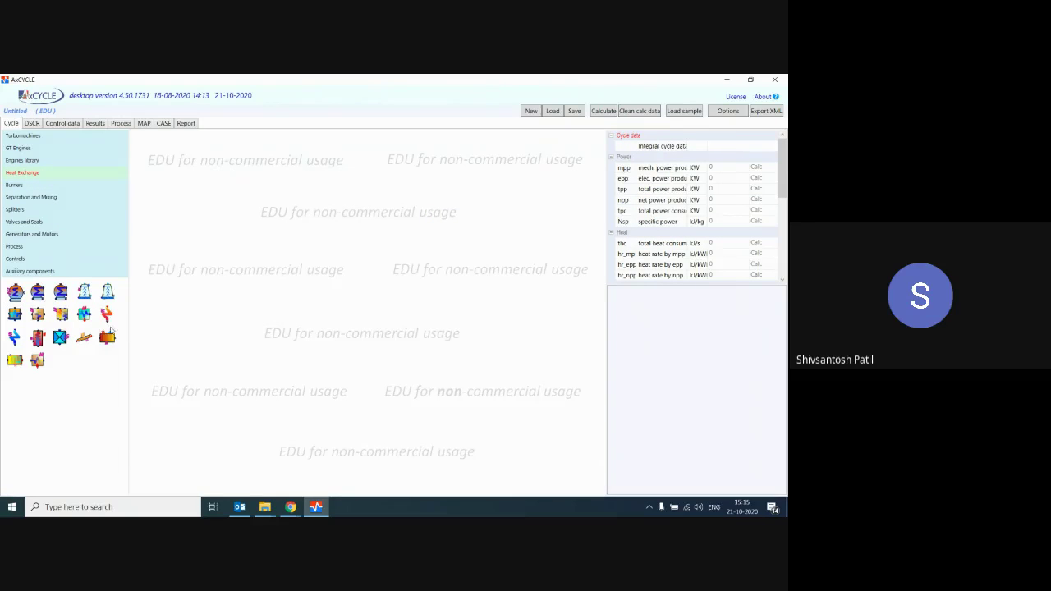
click(38, 187)
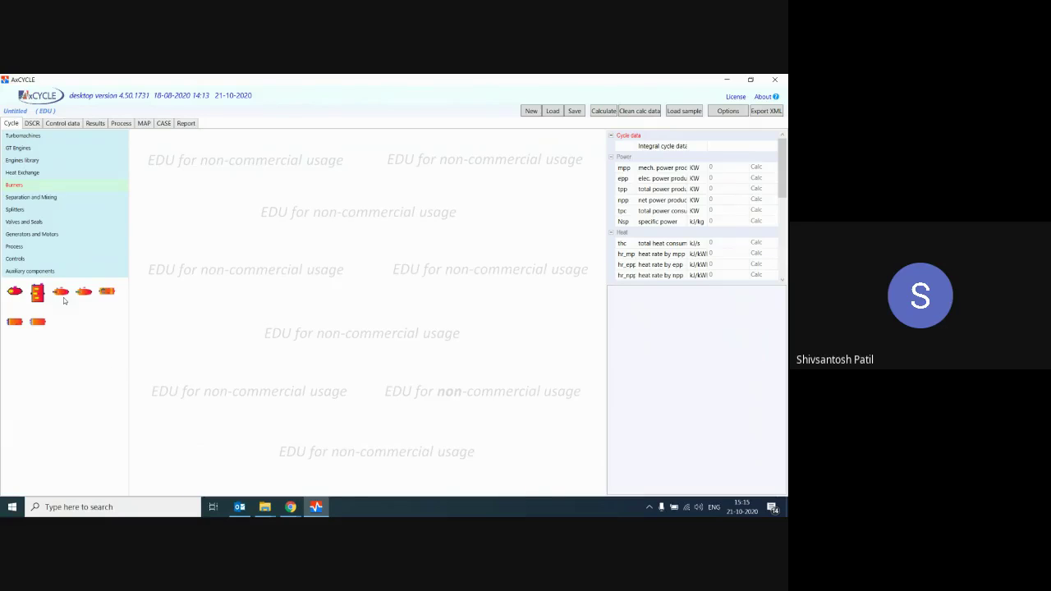
click(47, 197)
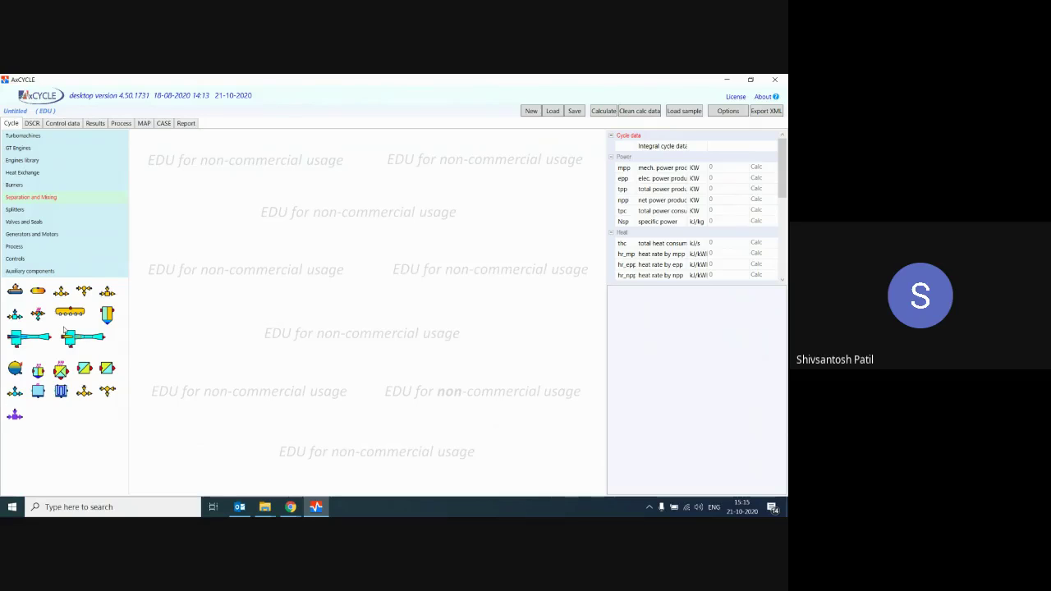
click(17, 210)
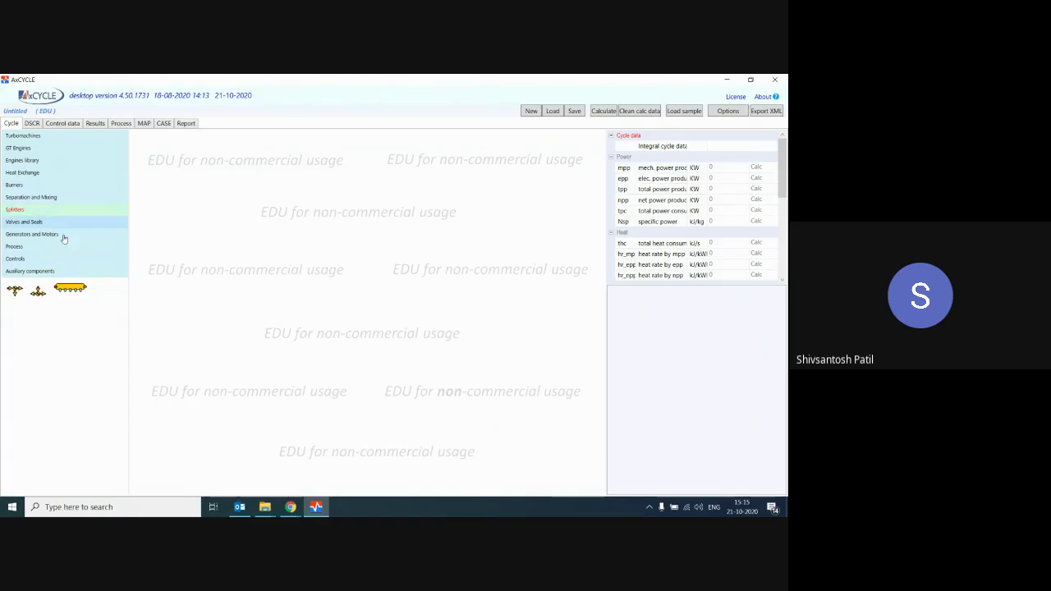
click(33, 222)
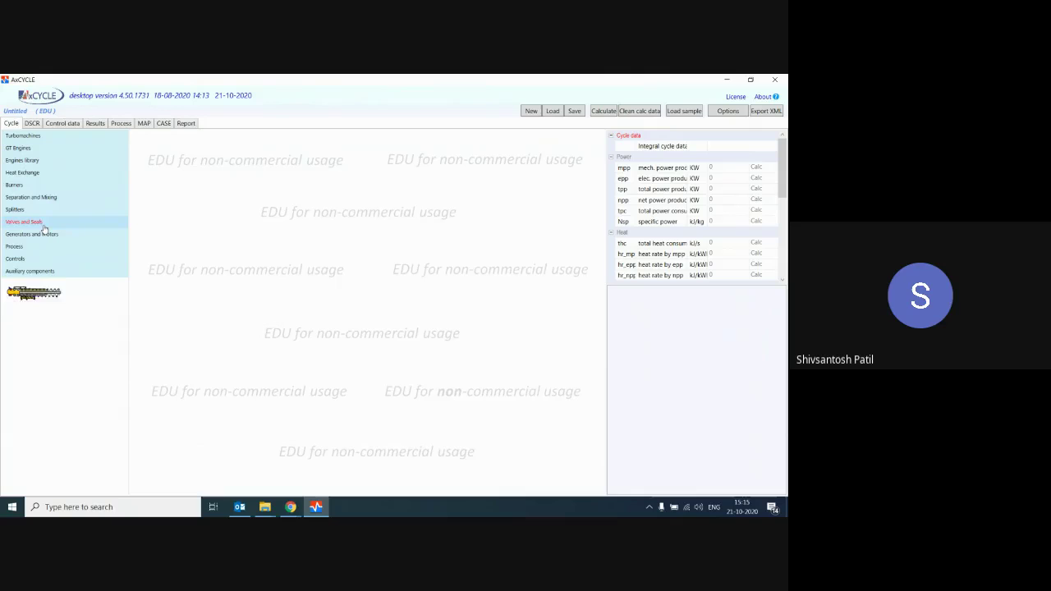
click(37, 234)
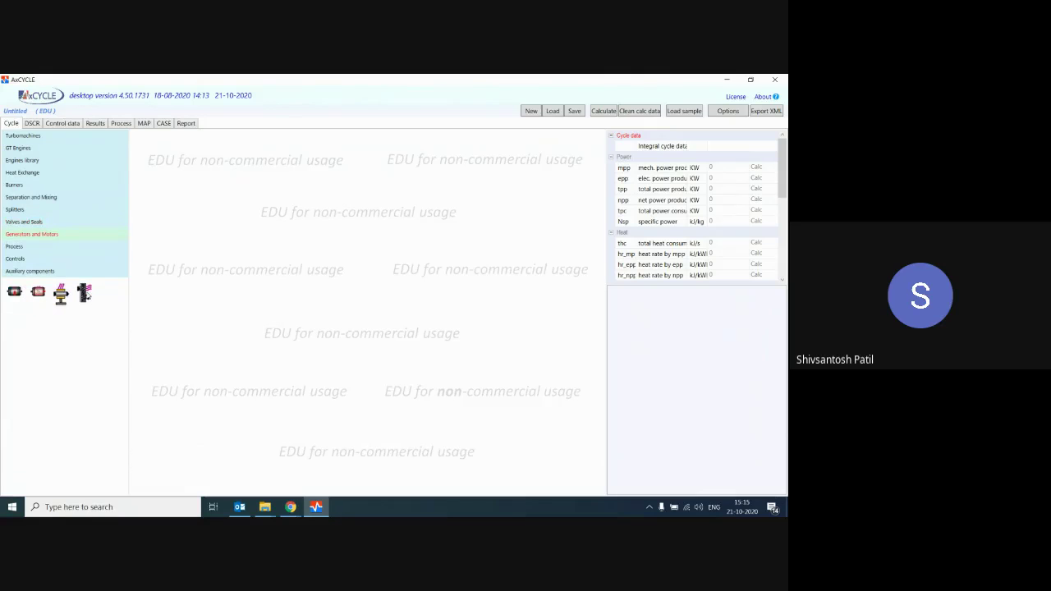
click(57, 259)
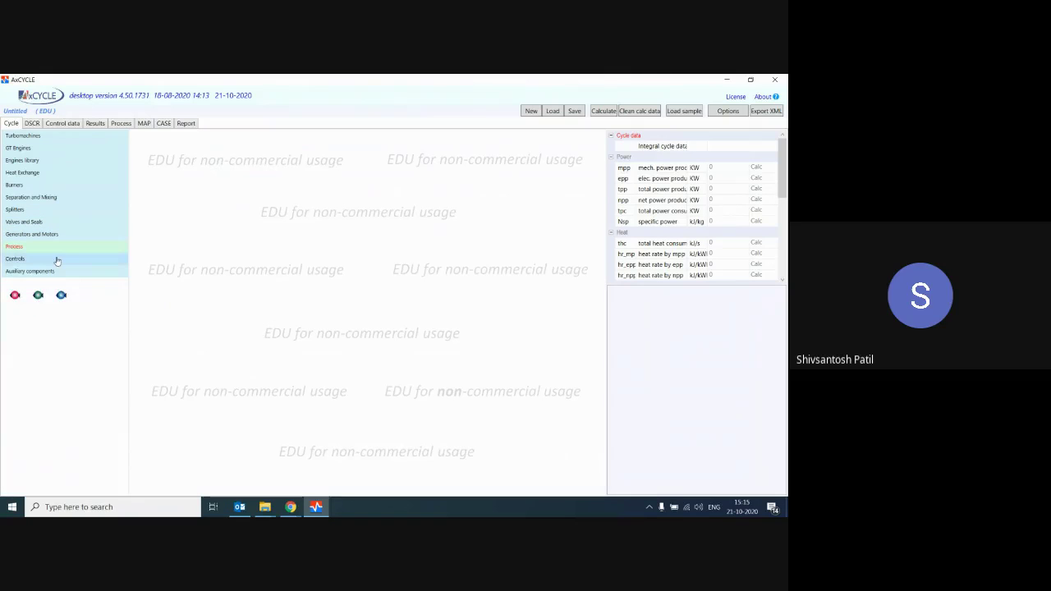
click(46, 271)
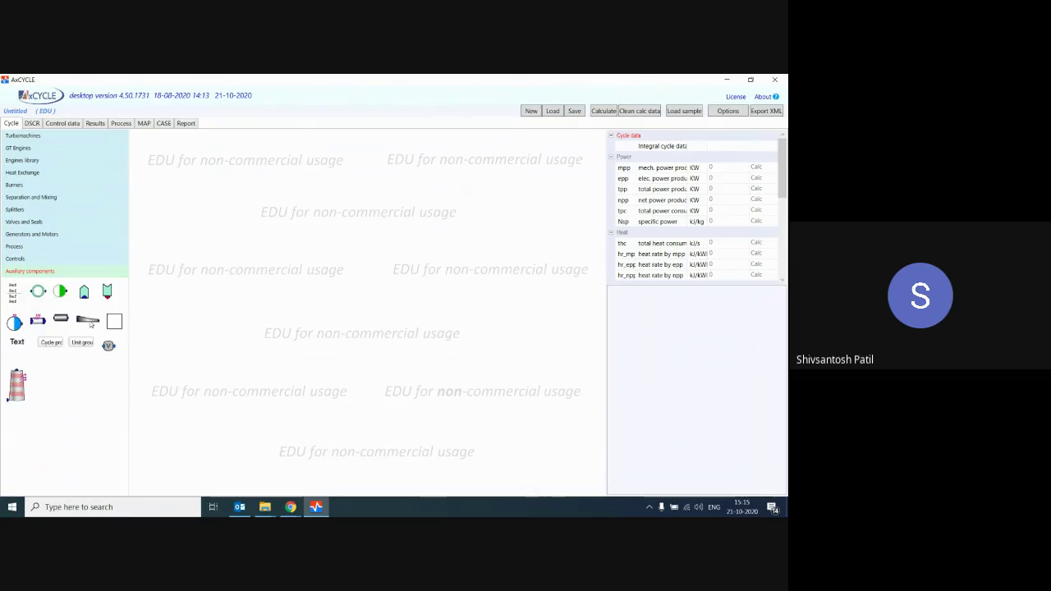
drag(128, 306, 109, 306)
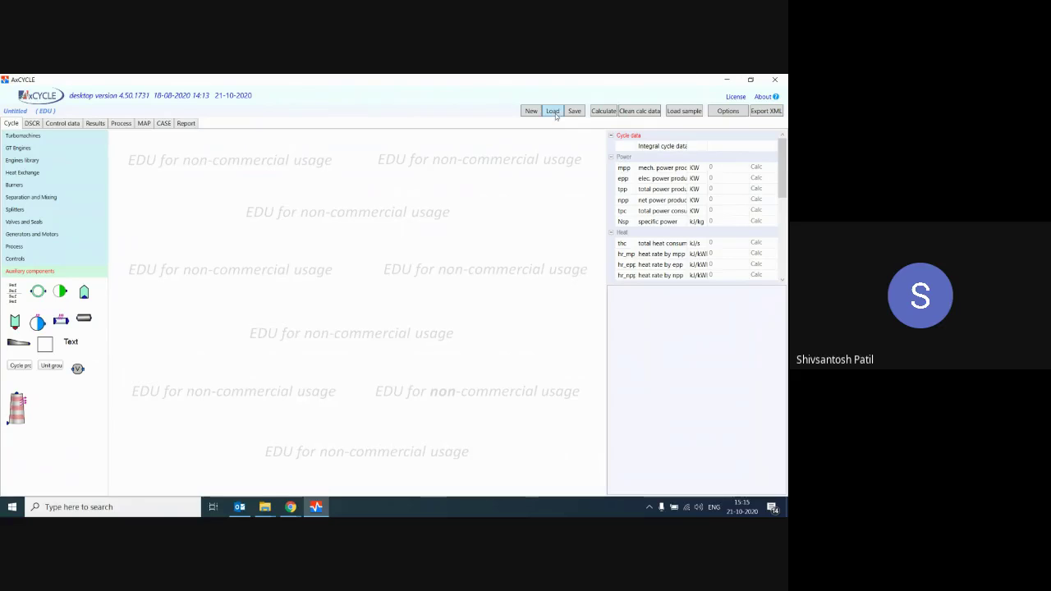
Load the Steam-Suraj1 project from the SURAJ folder inside AXCYCLE\Axcycle on the D: drive
click(553, 111)
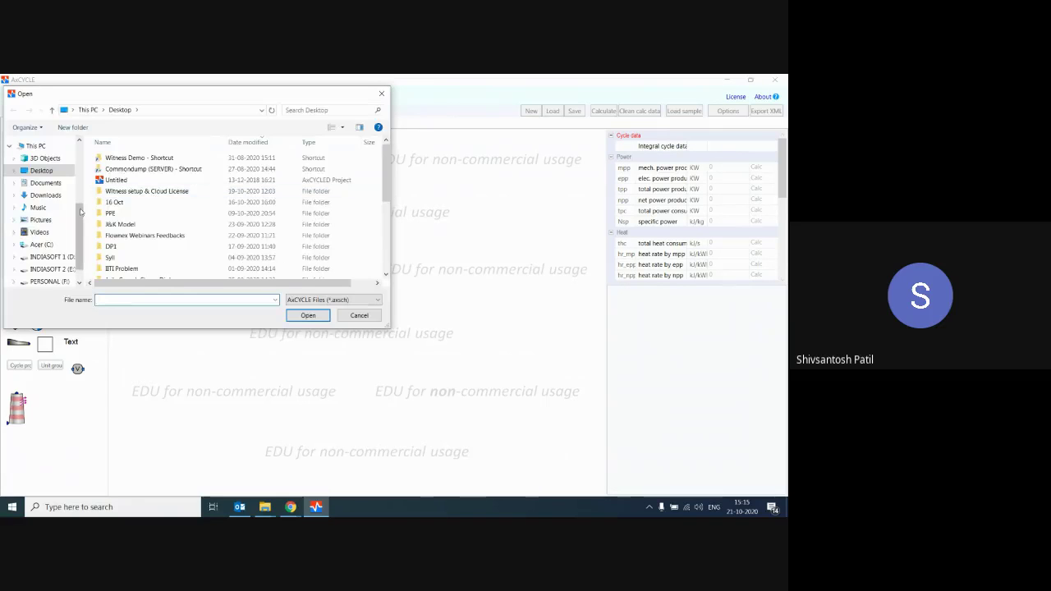
scroll(82, 211, down, 1)
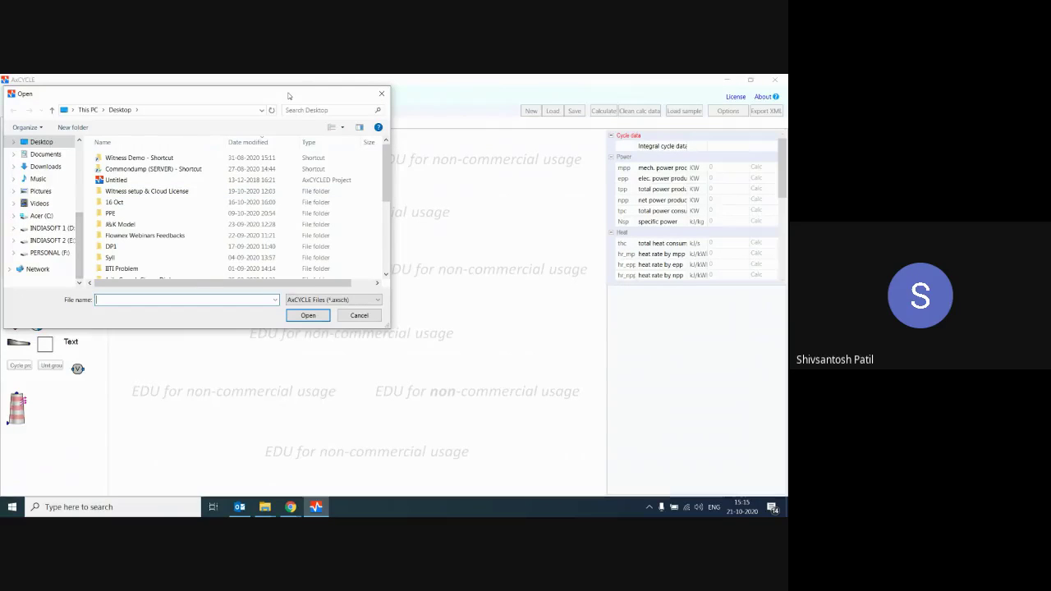
double_click(189, 93)
click(54, 380)
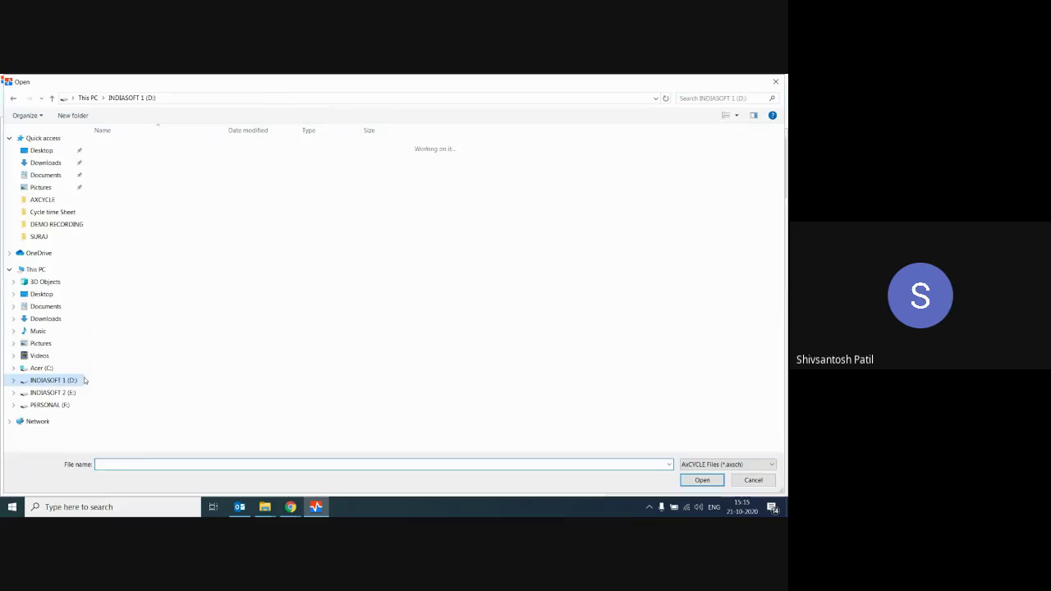
double_click(148, 201)
double_click(187, 150)
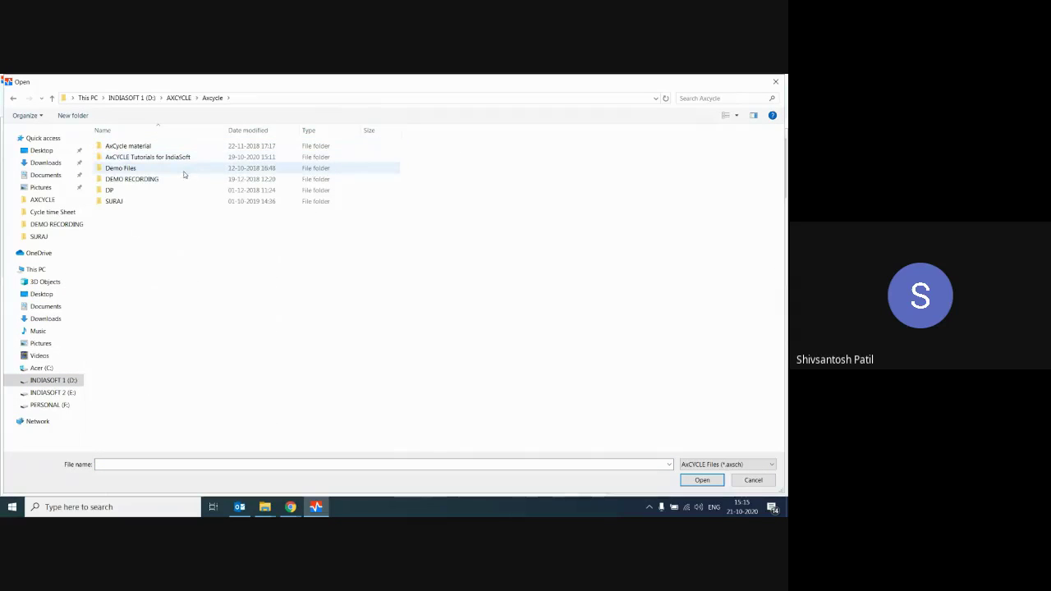
double_click(183, 149)
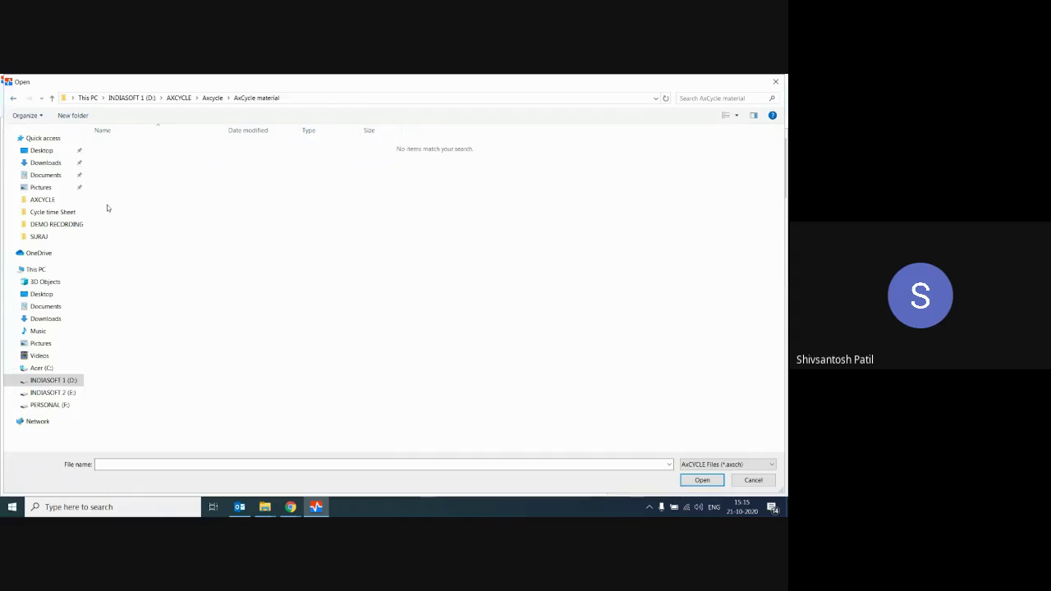
click(13, 100)
double_click(126, 202)
click(150, 190)
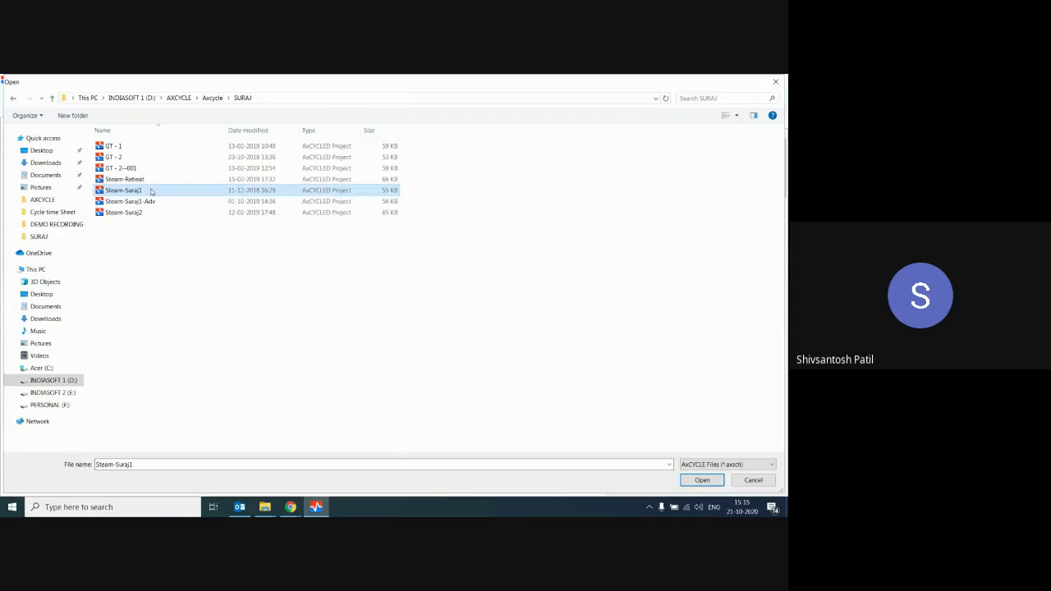
double_click(150, 190)
Examine the steam cycle layout and the properties of its turbine, condenser and pump
scroll(123, 164, up, 5)
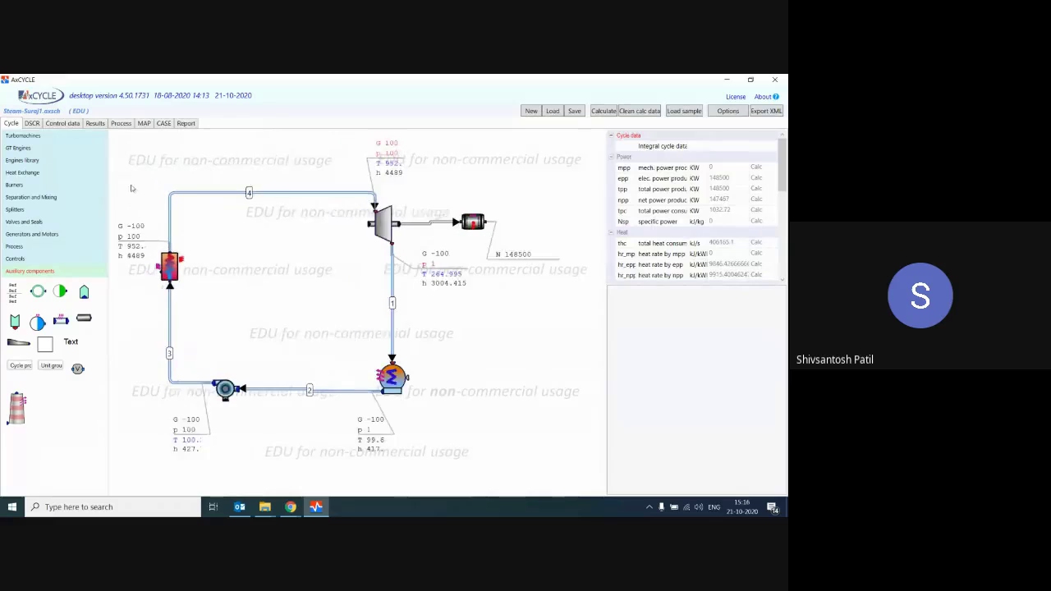
scroll(223, 243, down, 1)
click(205, 260)
click(208, 265)
drag(338, 275, 405, 195)
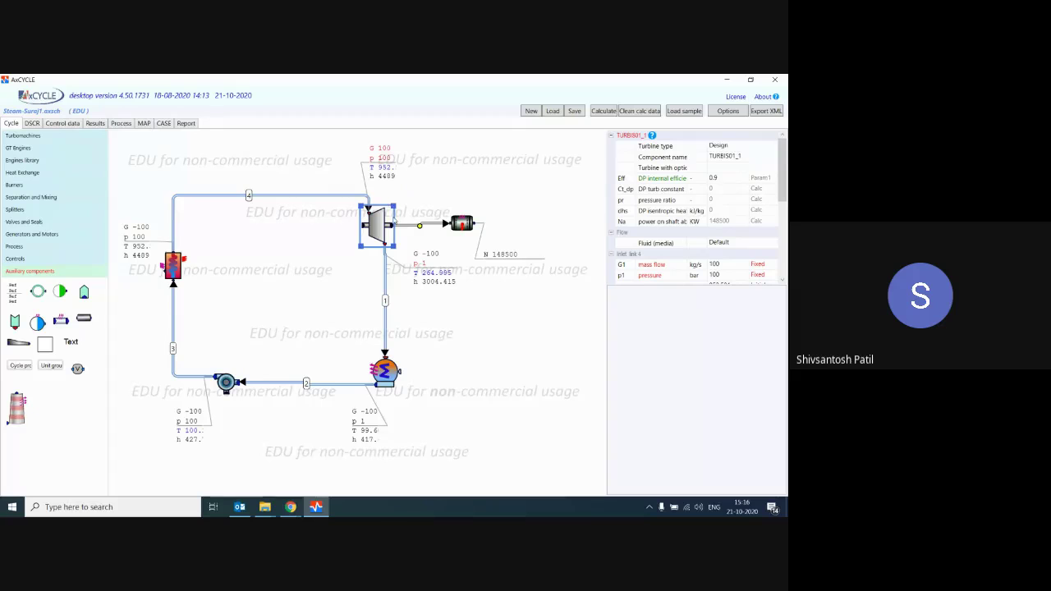
click(393, 372)
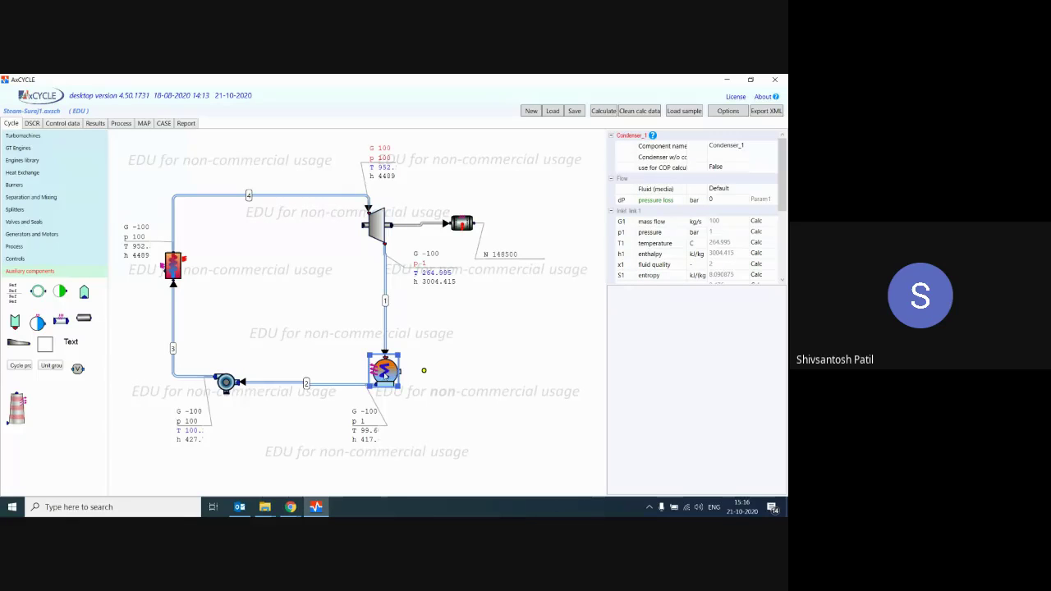
click(230, 386)
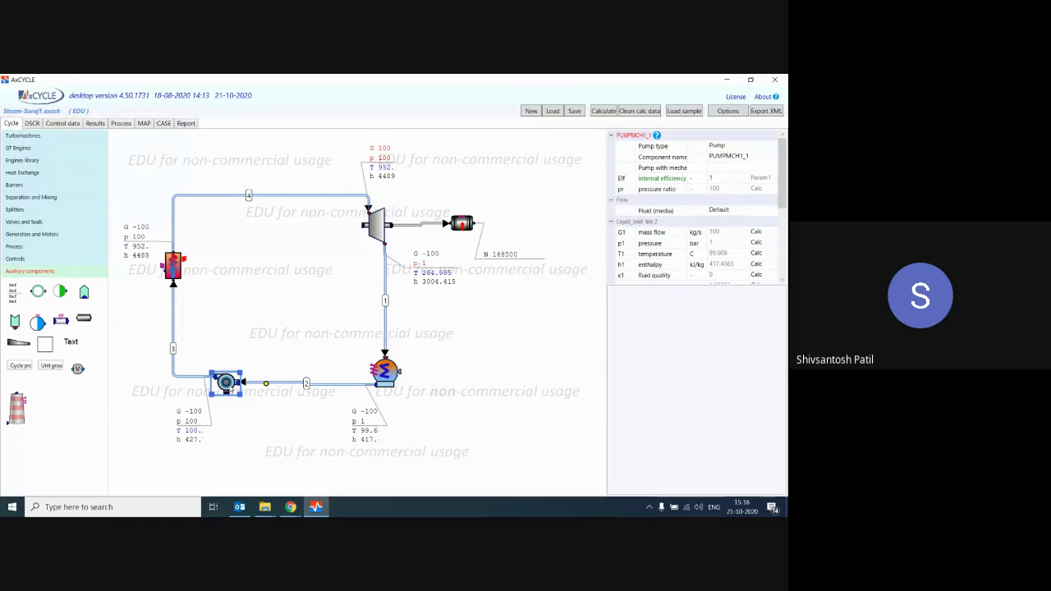
click(249, 400)
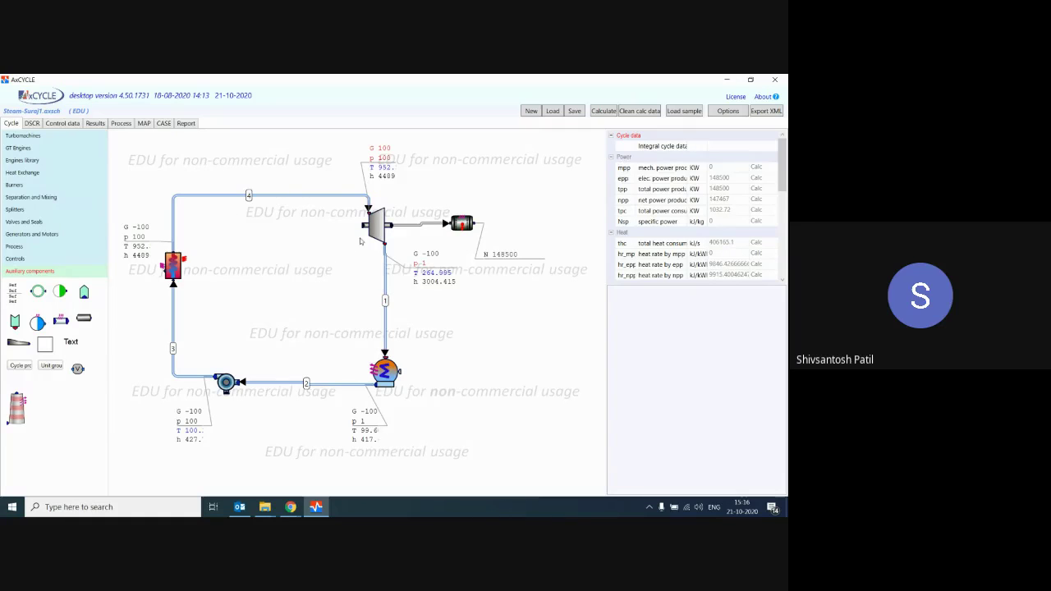
Start a new empty project, discarding the loaded steam cycle without saving
click(727, 79)
click(316, 507)
click(531, 113)
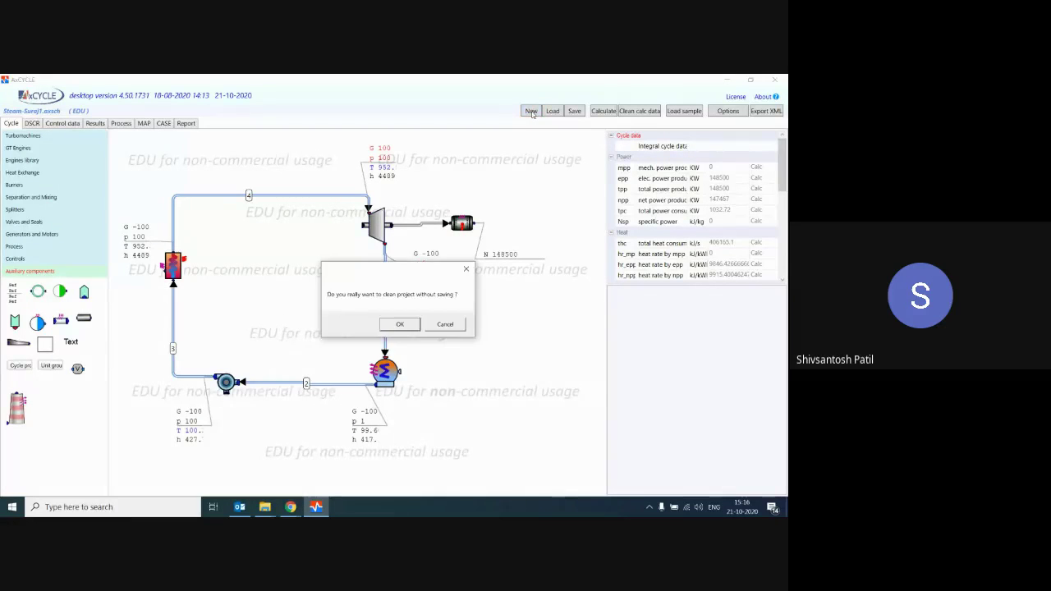
click(394, 326)
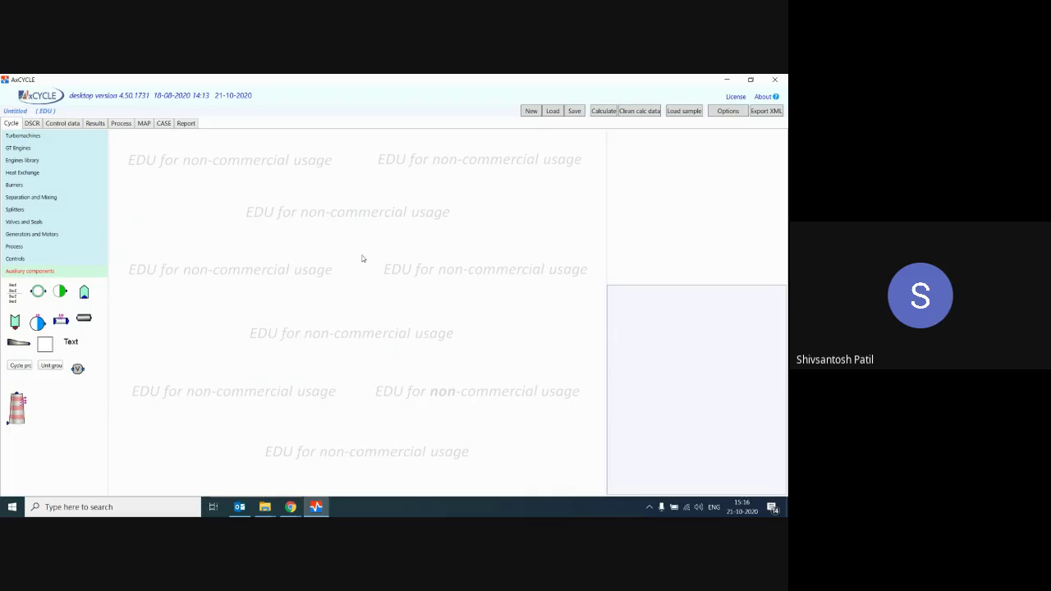
Open the recent Steam-Suraj1 project in a second AxCYCLE window and minimize that window
right_click(316, 506)
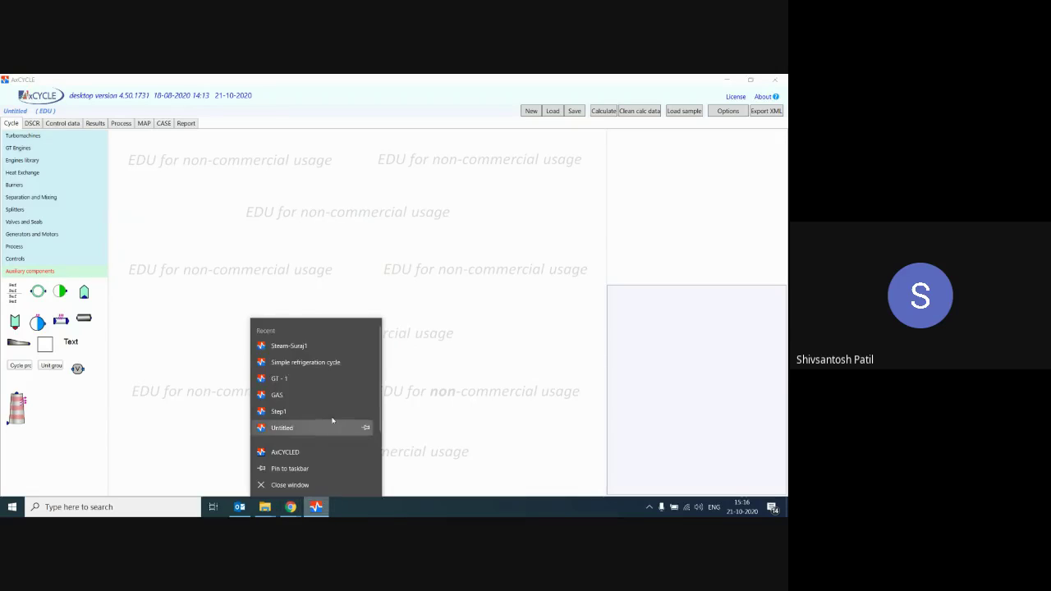
click(316, 345)
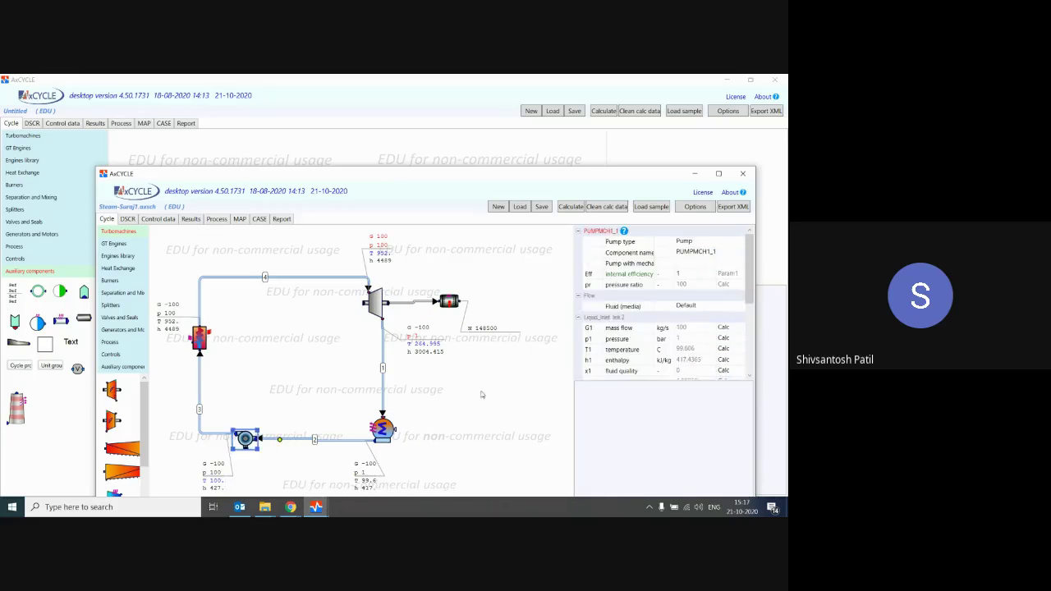
click(694, 173)
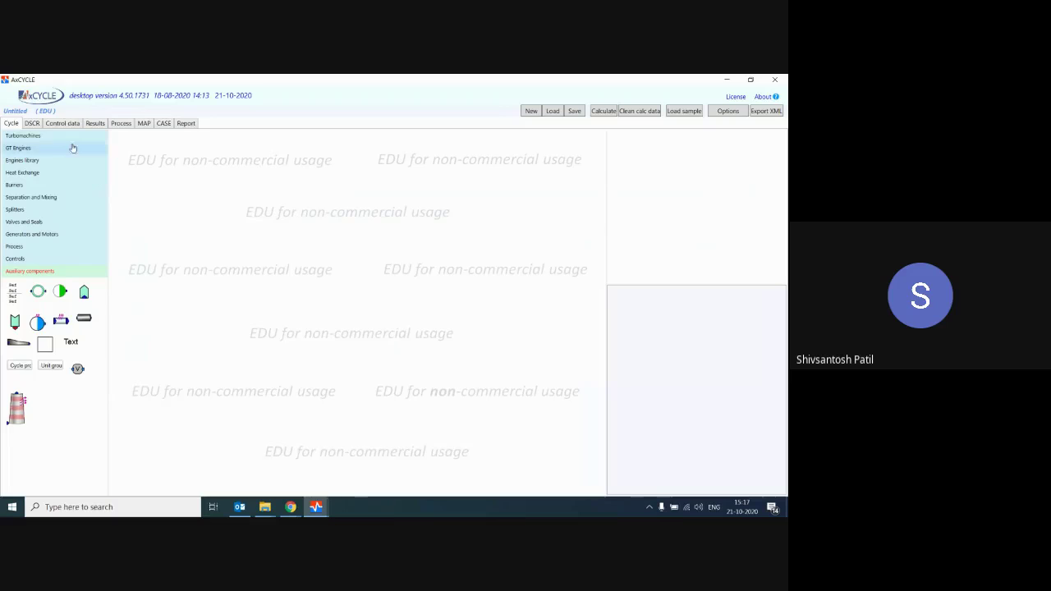
Place a turbine from the Turbomachines group on the empty canvas and check its properties
click(33, 136)
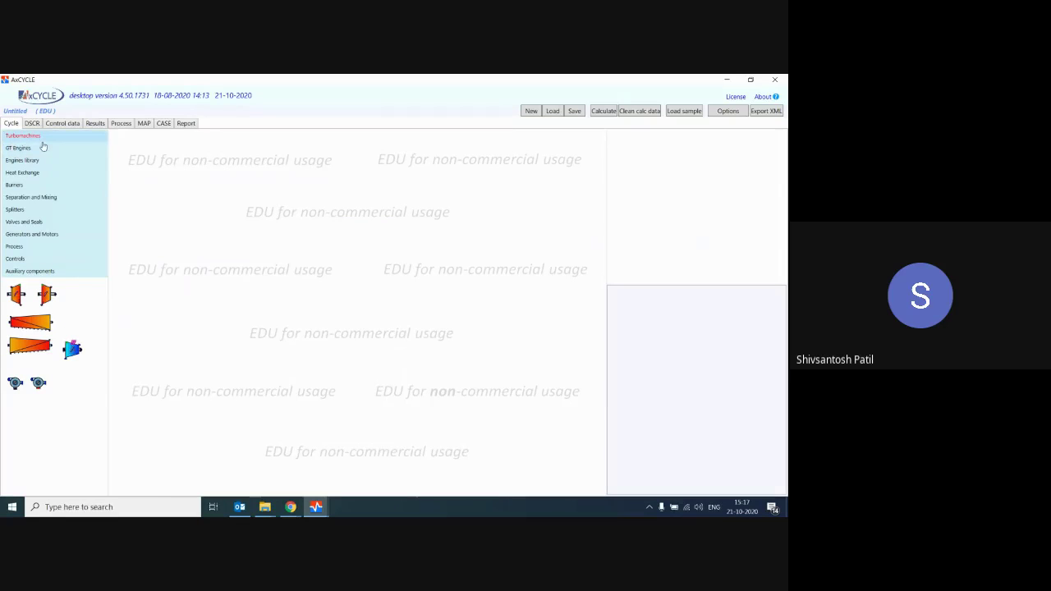
drag(16, 295, 458, 299)
click(492, 305)
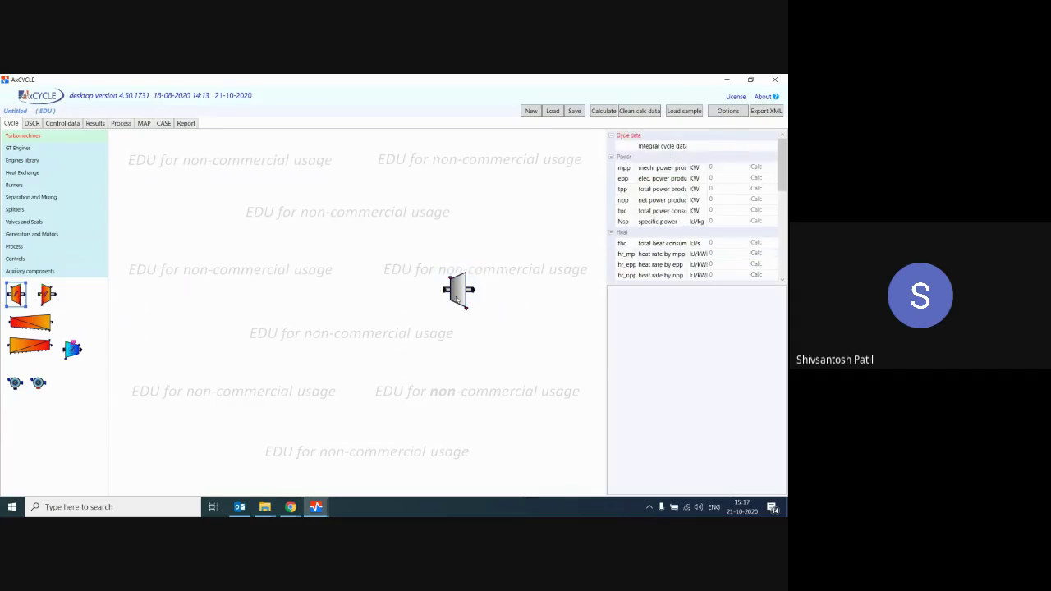
click(395, 352)
click(460, 289)
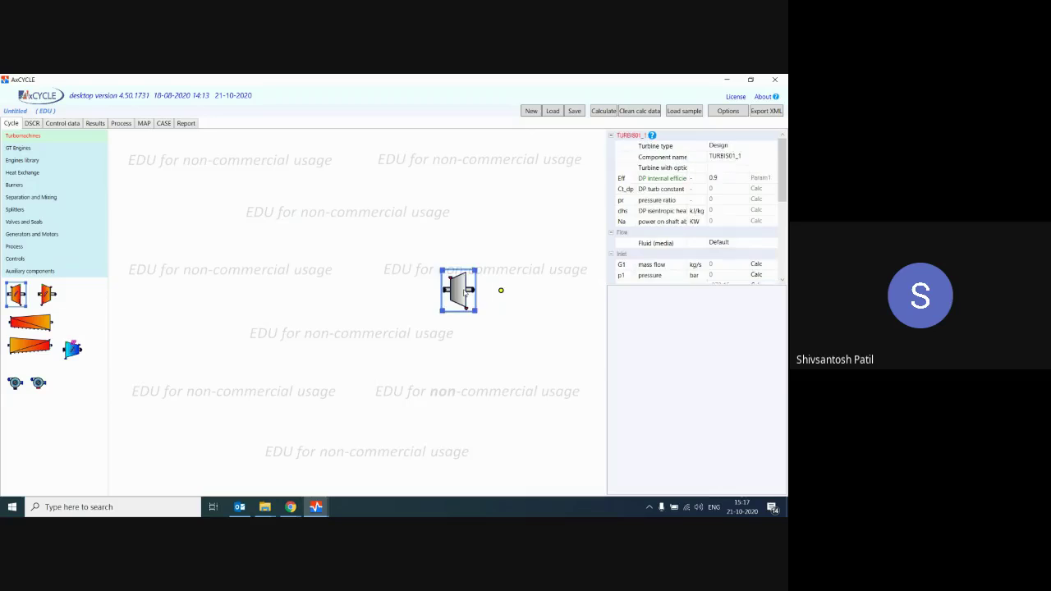
click(320, 289)
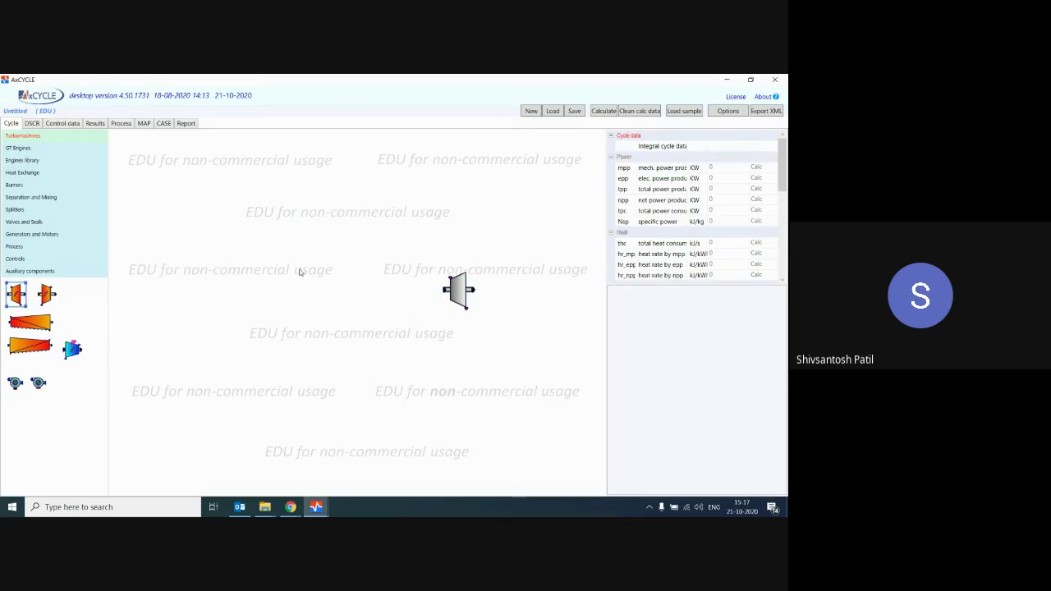
Browse the GT Engines, Engines library and Heat Exchange component groups, and narrow the component palette slightly
click(25, 148)
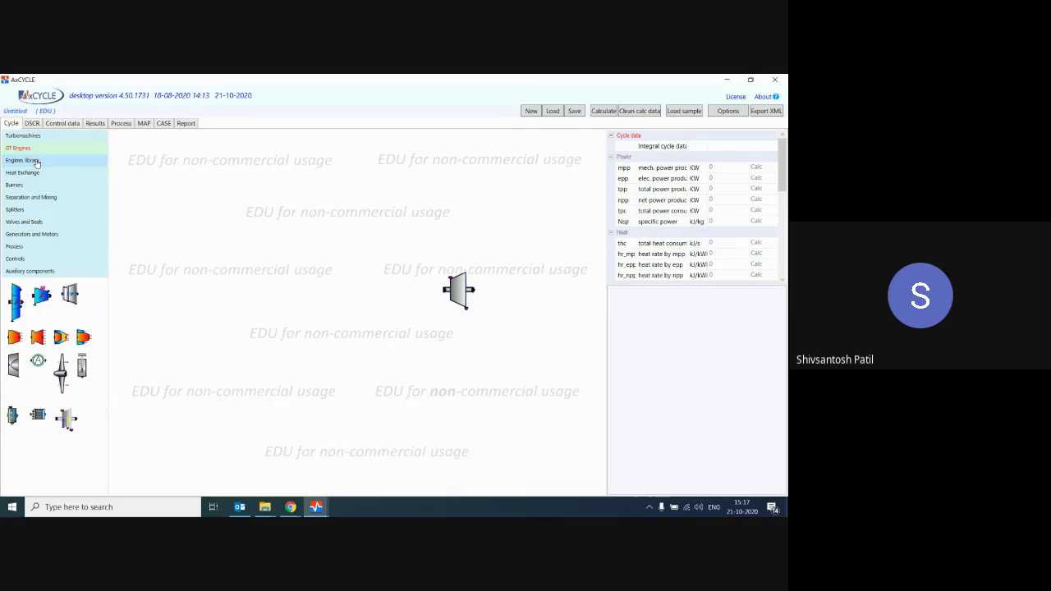
click(36, 161)
click(40, 172)
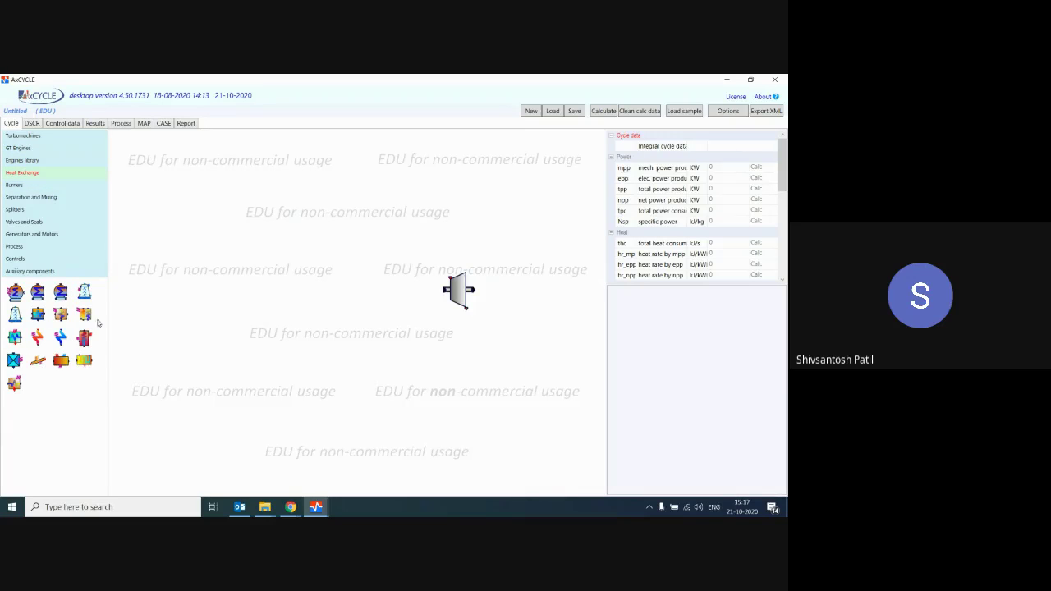
mouse_move(109, 313)
mouse_down()
mouse_move(205, 314)
mouse_move(72, 314)
mouse_move(130, 314)
mouse_move(98, 317)
mouse_move(95, 328)
mouse_up()
Enlarge the turbine and shift it slightly further right on the canvas
click(460, 306)
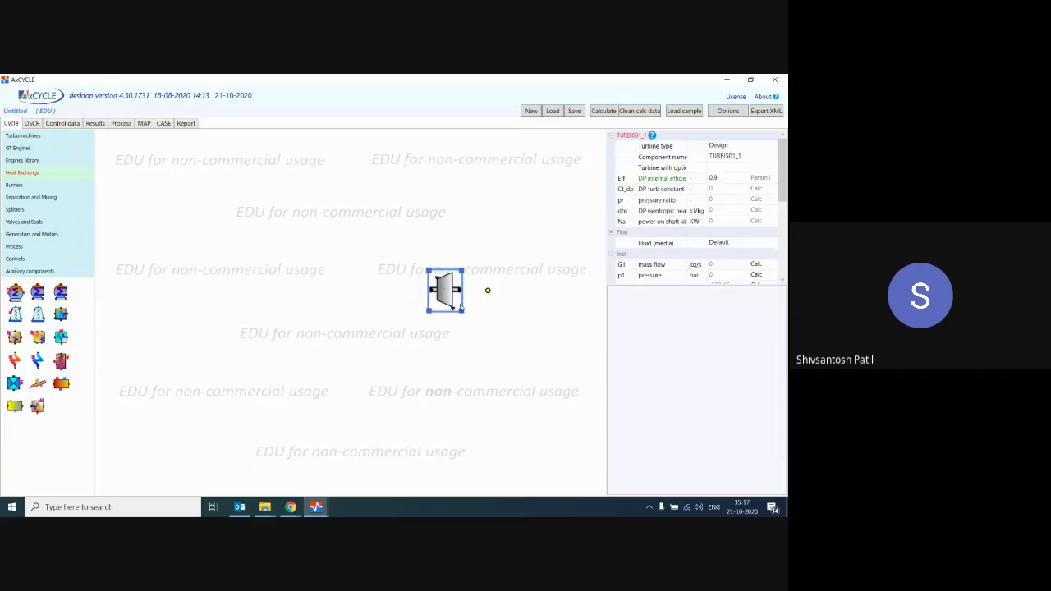
click(476, 351)
click(458, 312)
mouse_move(461, 310)
mouse_down()
mouse_move(488, 345)
mouse_move(465, 292)
mouse_move(512, 375)
mouse_move(466, 319)
mouse_up()
click(487, 347)
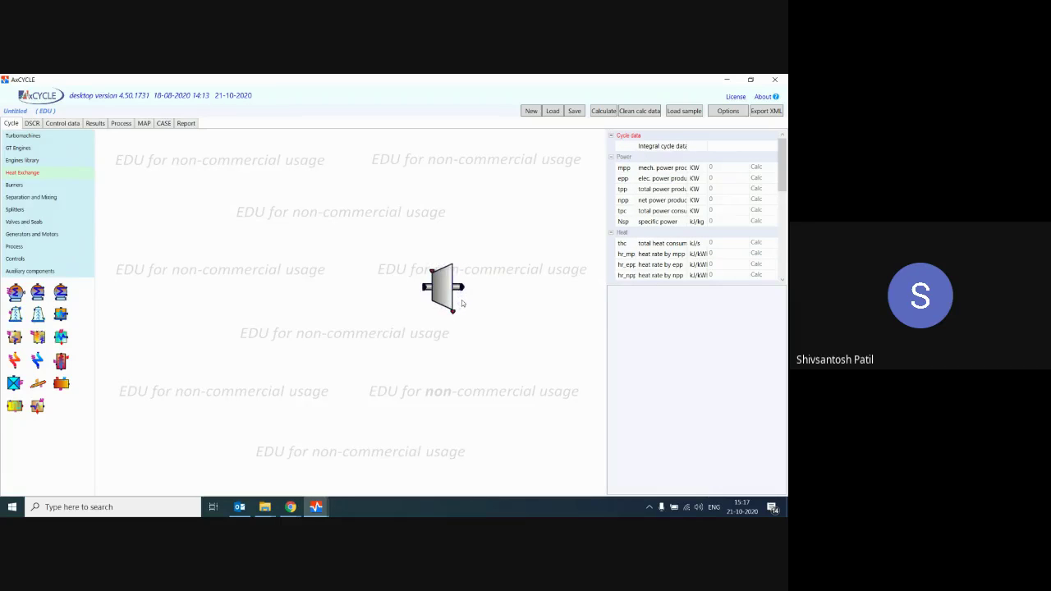
scroll(462, 304, up, 2)
drag(444, 285, 471, 286)
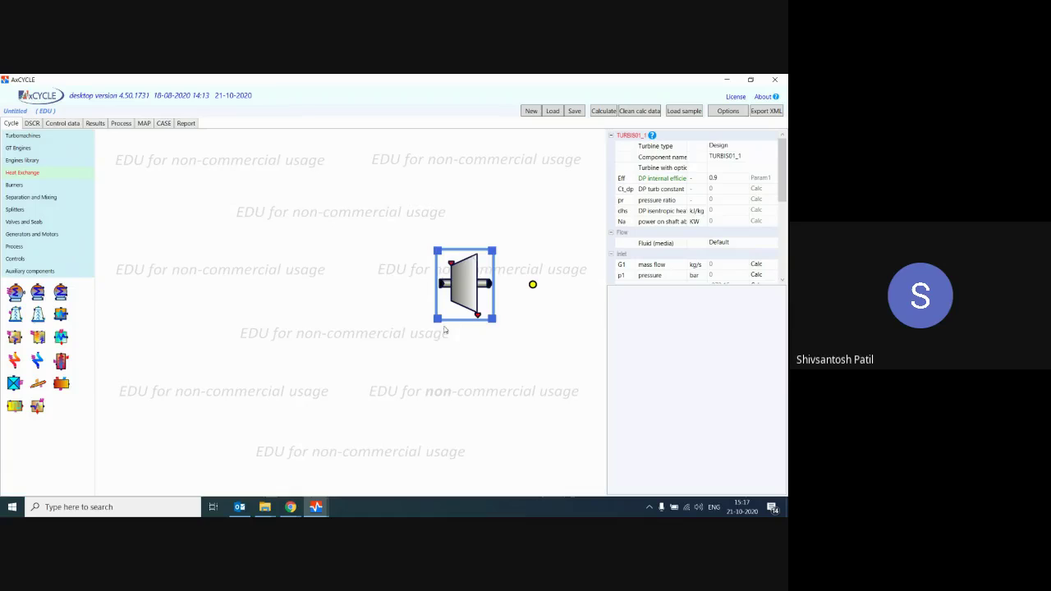
click(262, 340)
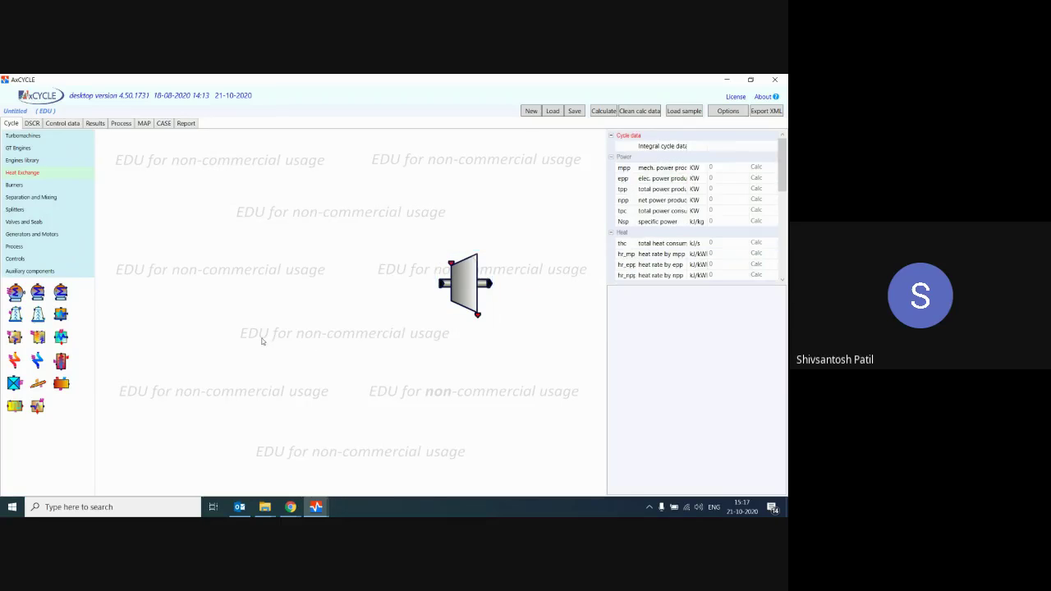
click(455, 301)
click(408, 332)
click(456, 285)
click(323, 333)
Place a boiler with efficiency from the Heat Exchange group on the canvas, left of the turbine
drag(62, 364, 197, 273)
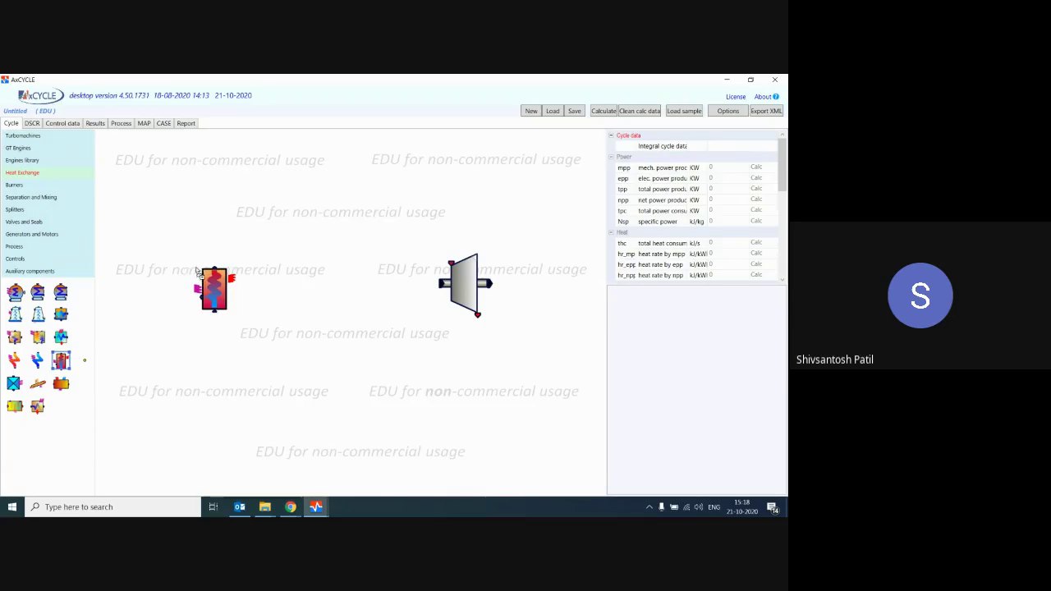
scroll(58, 407, up, 3)
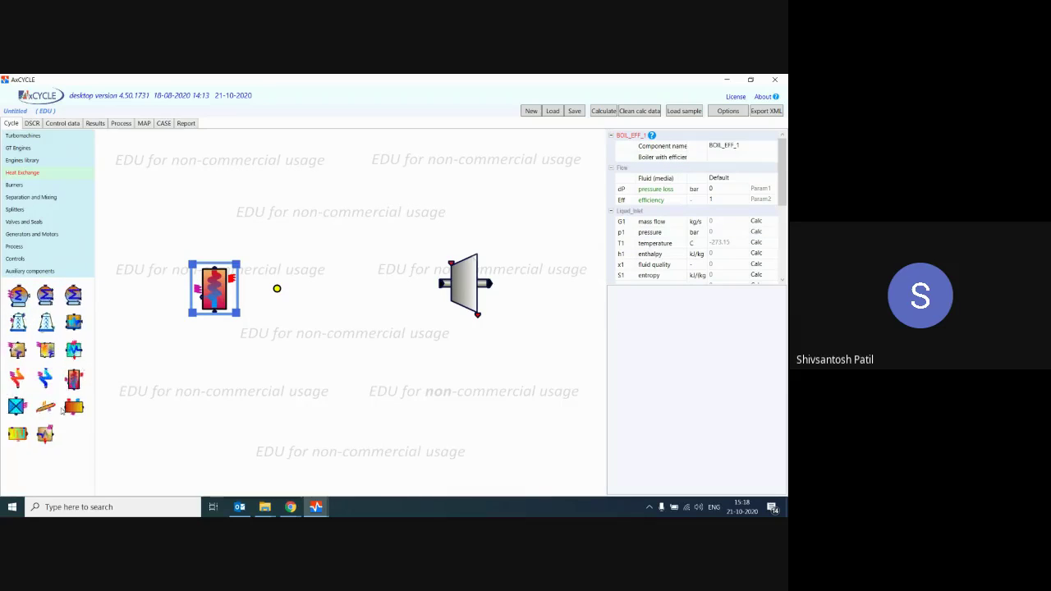
scroll(53, 421, down, 2)
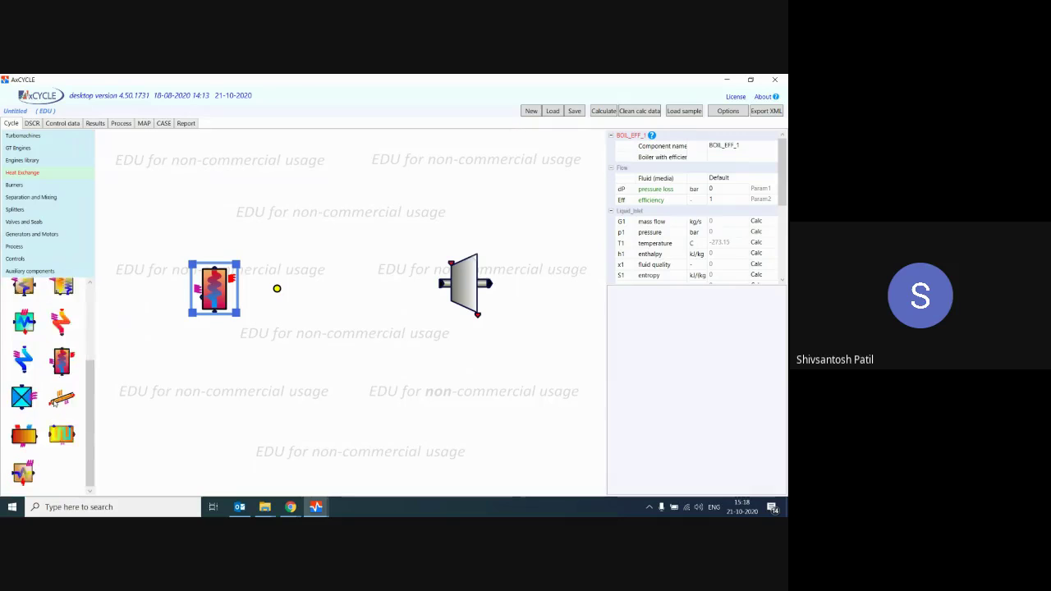
drag(61, 417, 102, 408)
click(228, 336)
Reduce the size of the boiler and the turbine and align them at about the same height
mouse_move(216, 293)
mouse_down()
mouse_move(216, 278)
mouse_move(232, 298)
mouse_up()
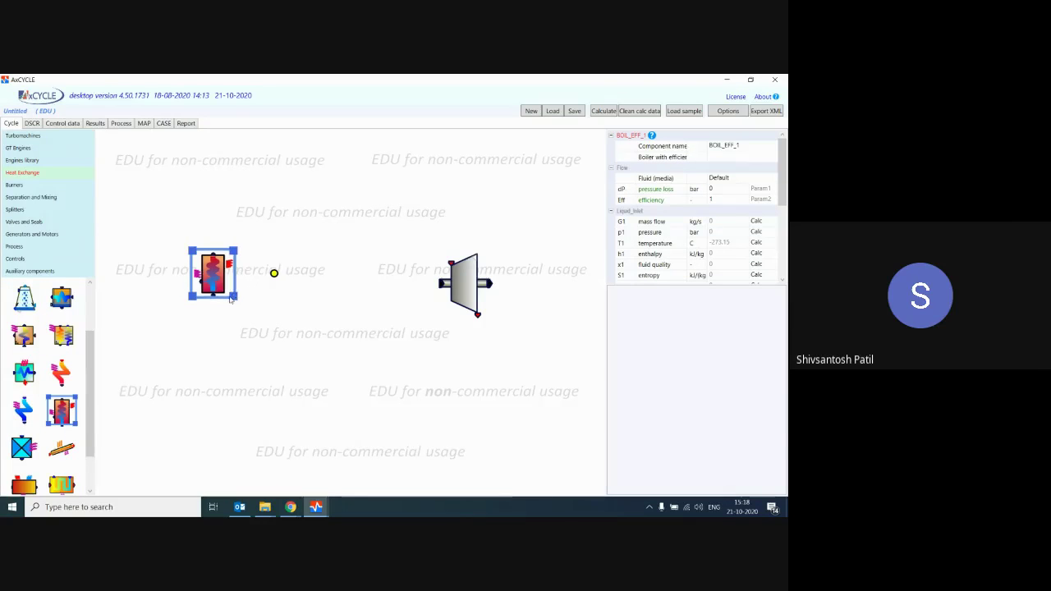
click(310, 310)
drag(482, 317, 461, 304)
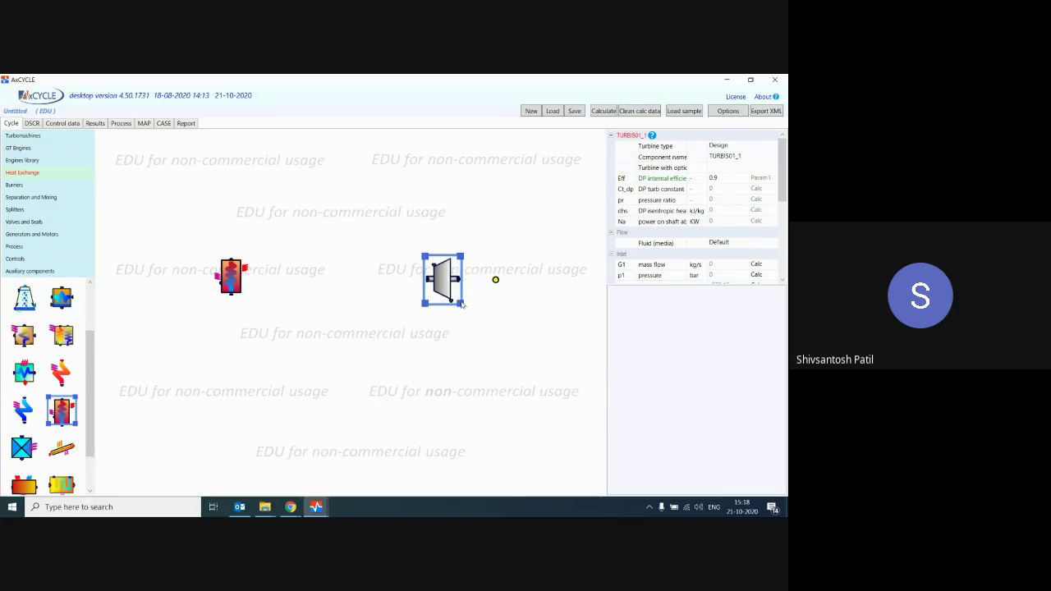
click(469, 342)
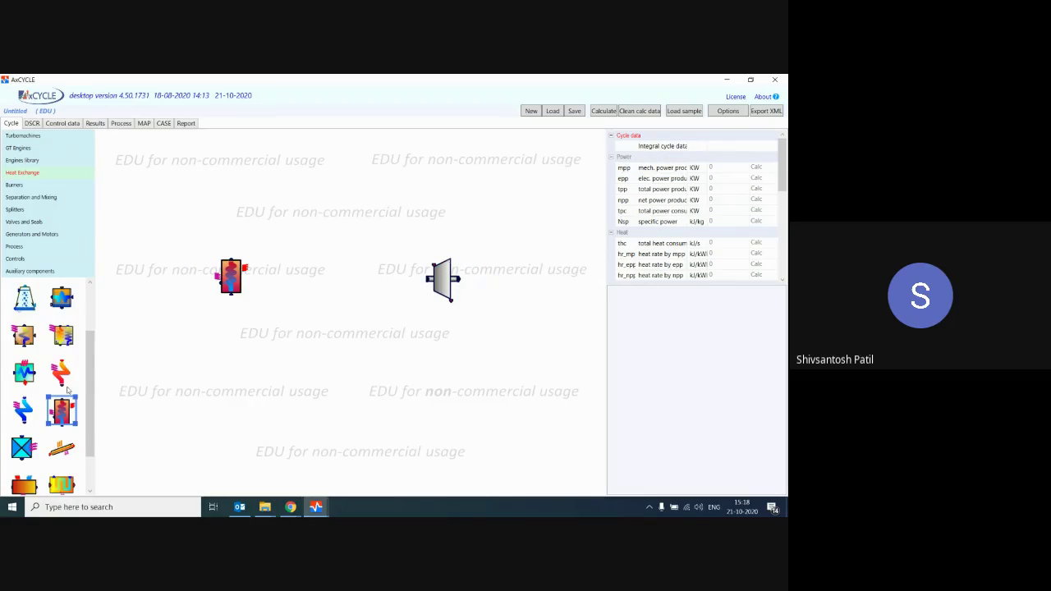
Place a condenser without cooling loop below the turbine and check its properties
scroll(39, 302, up, 2)
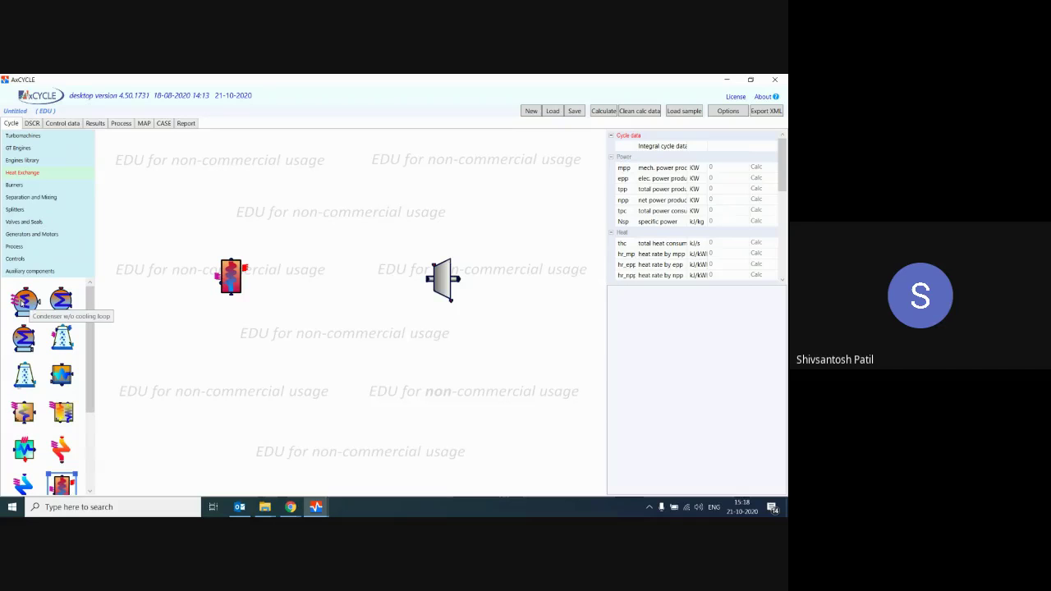
drag(24, 301, 424, 362)
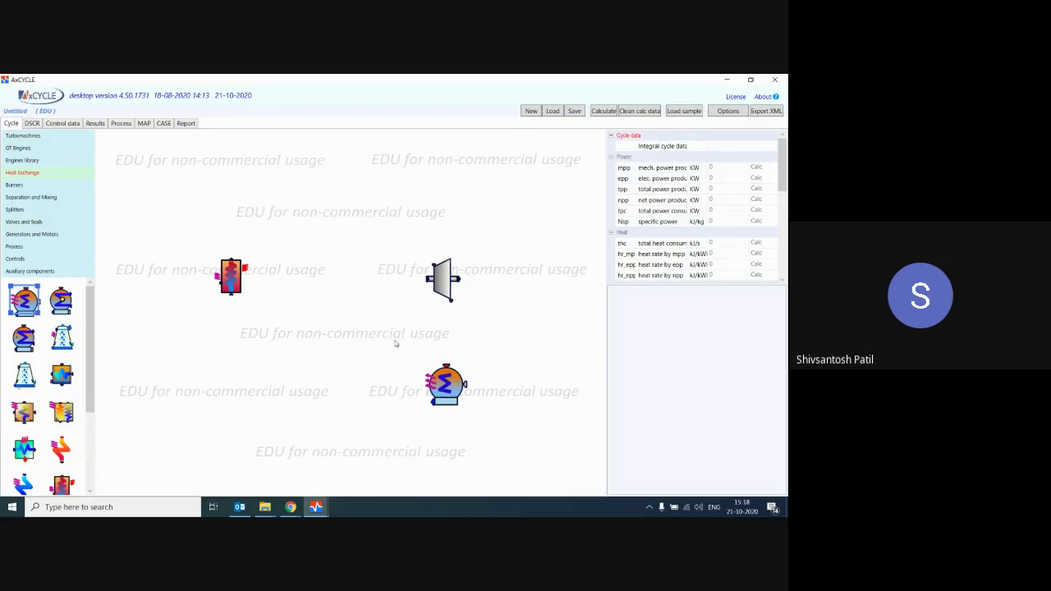
click(450, 384)
click(192, 286)
mouse_move(316, 507)
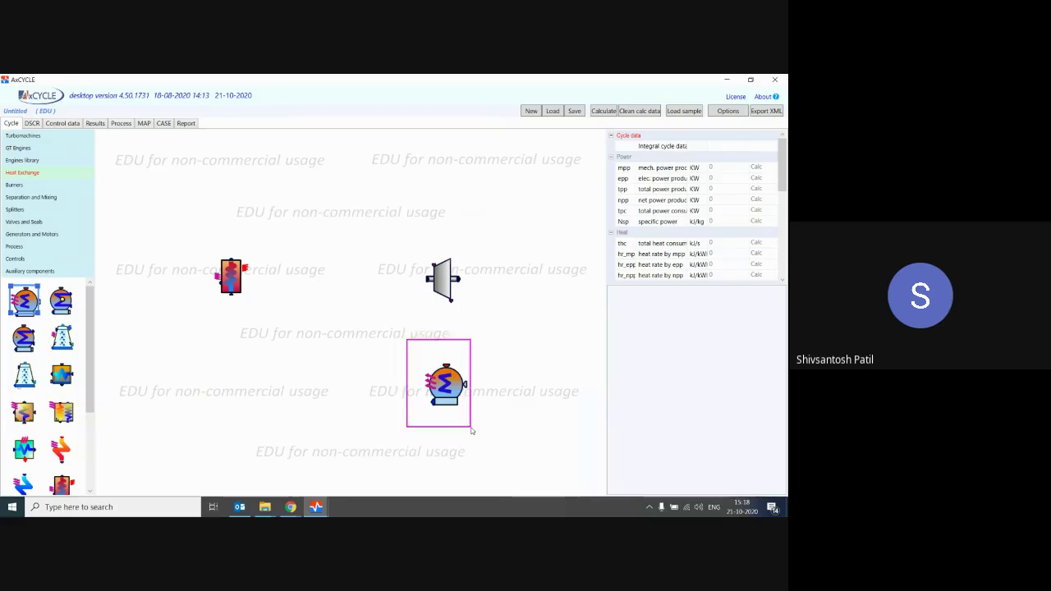
click(448, 386)
click(481, 347)
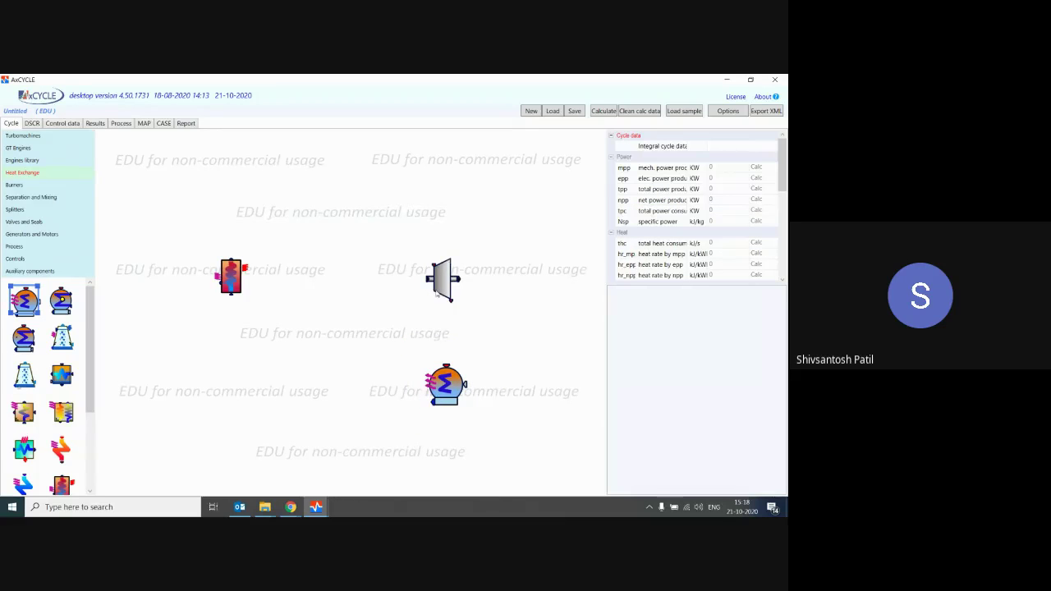
click(445, 397)
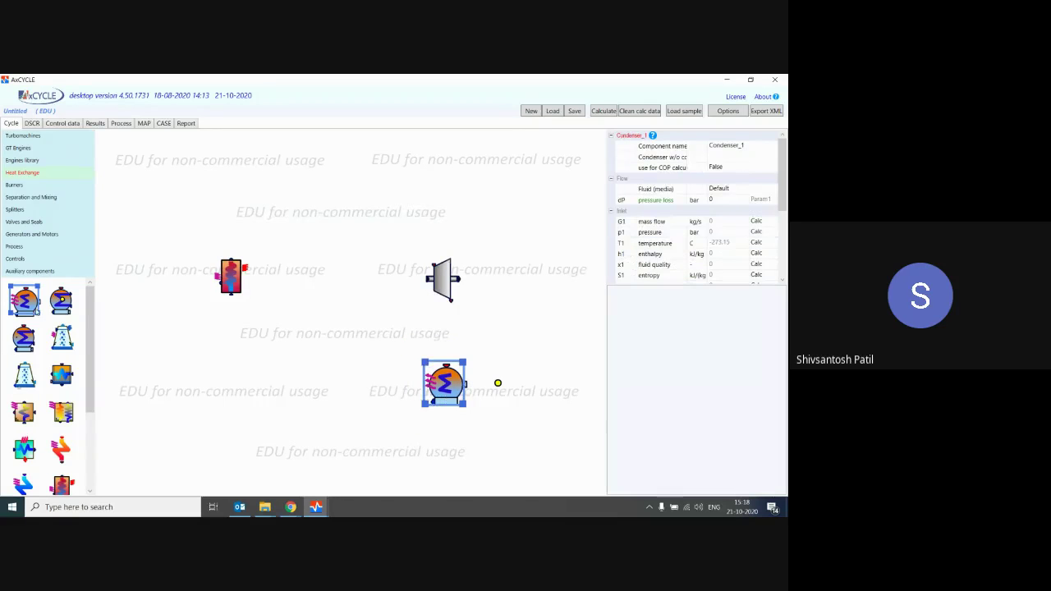
click(243, 349)
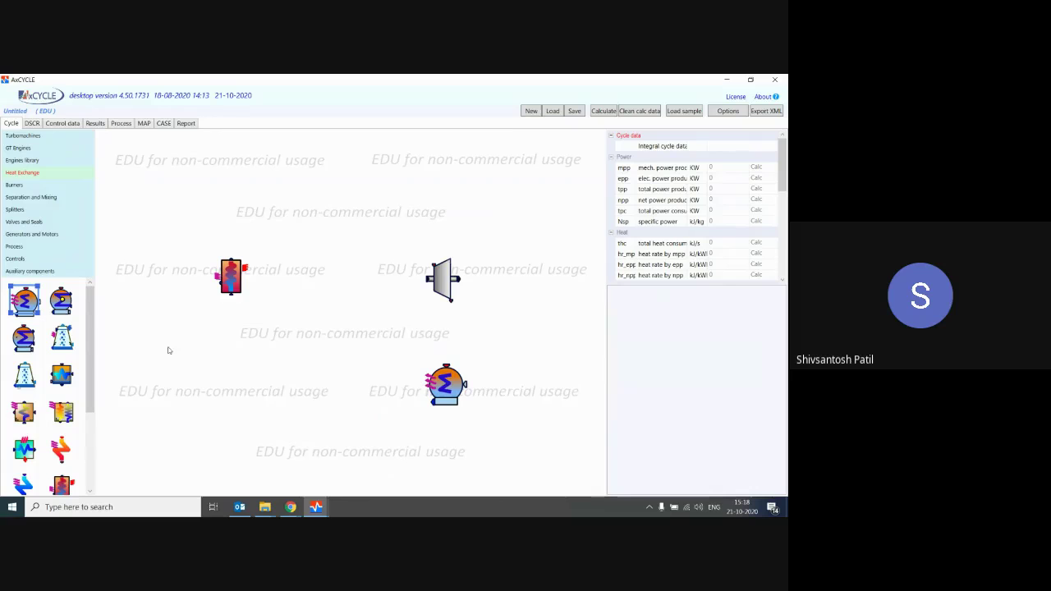
Place a pump with mechanical drive from the Turbomachines group below the boiler
click(54, 136)
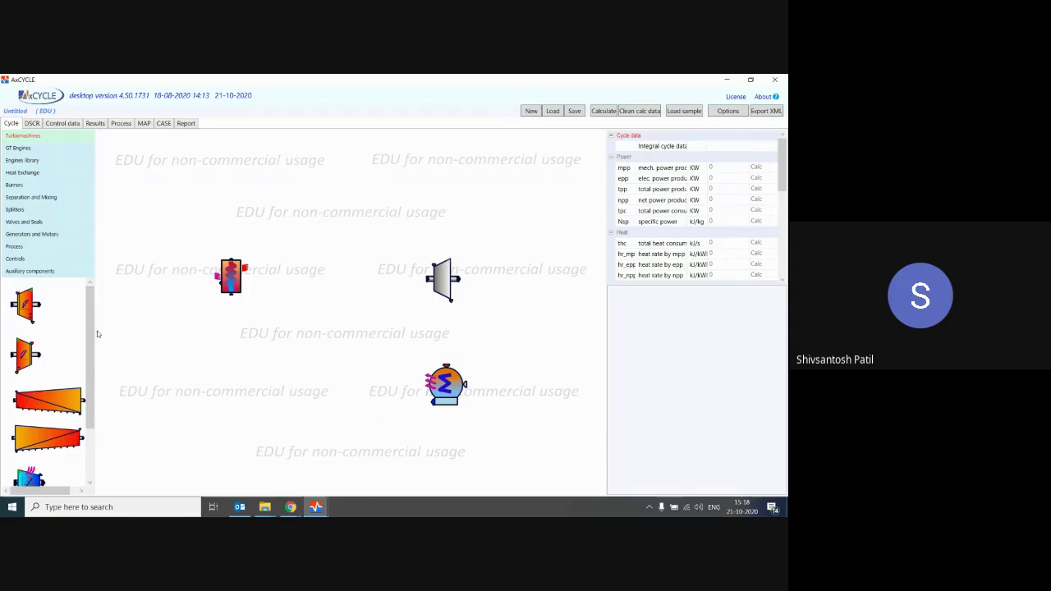
scroll(92, 324, down, 3)
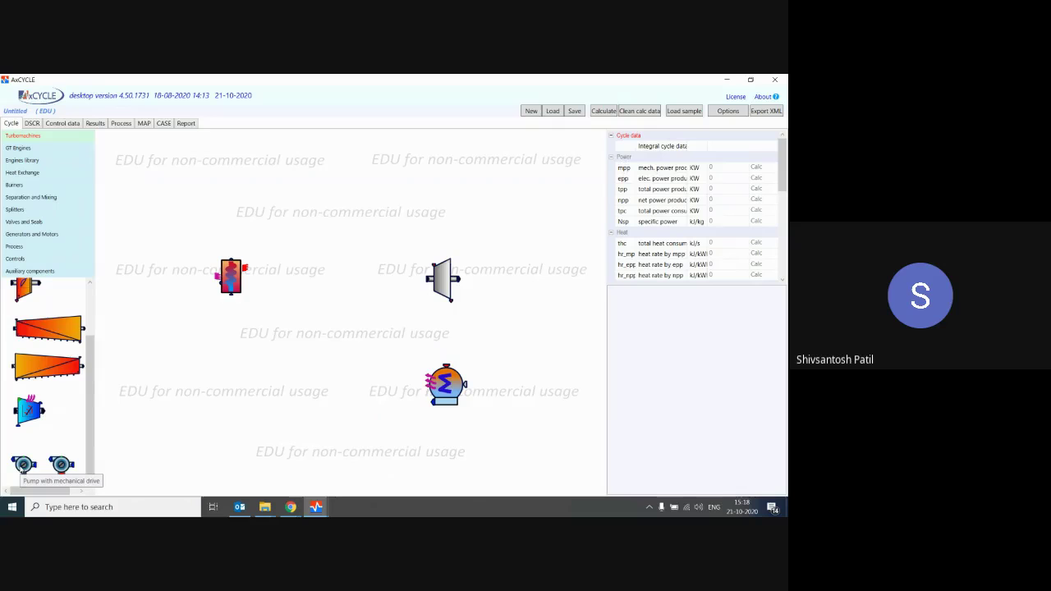
drag(23, 465, 271, 435)
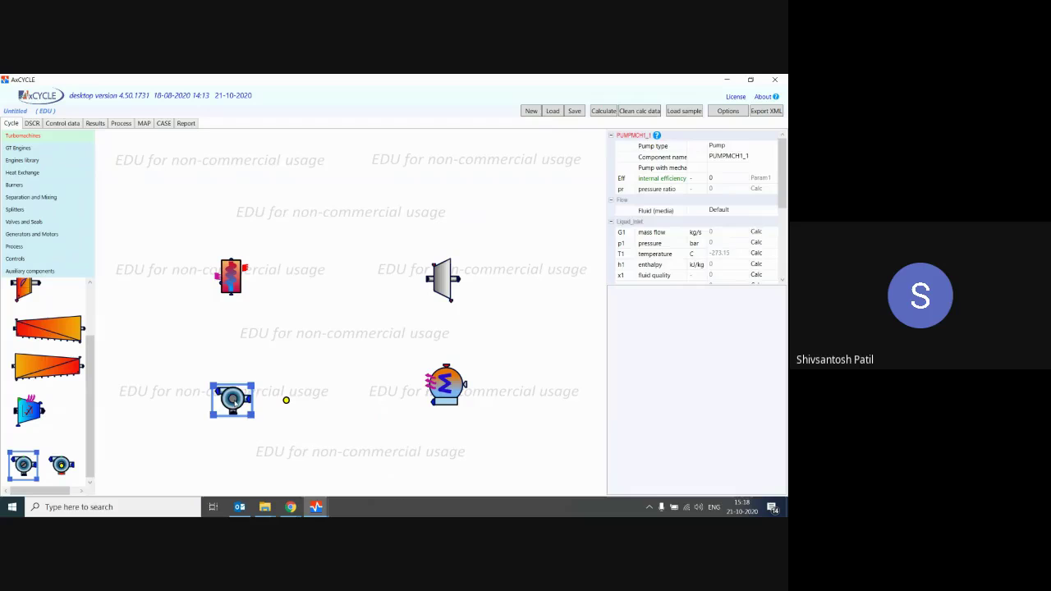
click(324, 417)
Place a generator from the Generators and Motors group to the right of the turbine
click(28, 167)
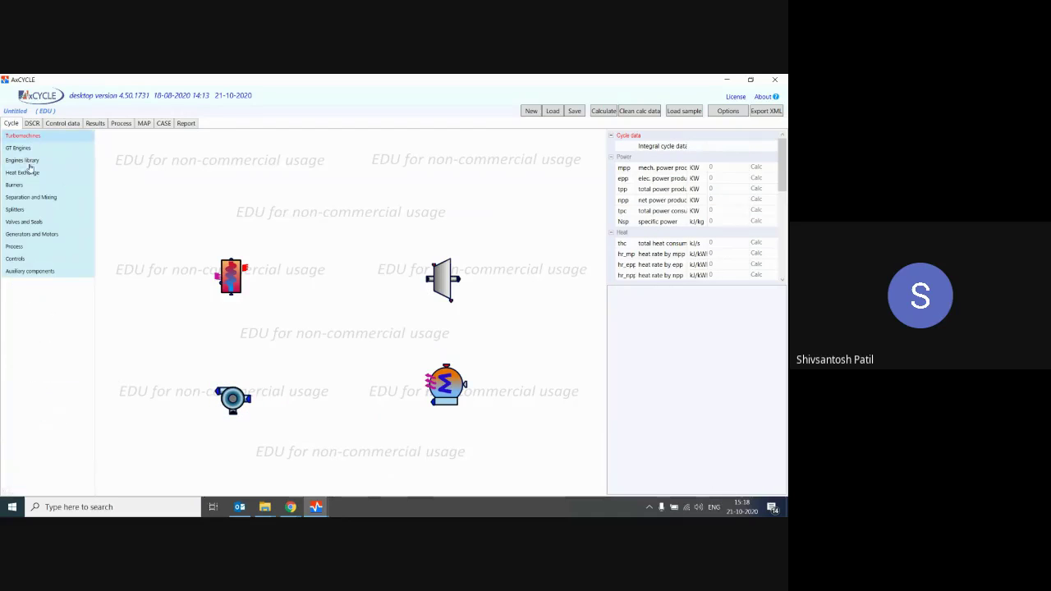
scroll(94, 403, down, 2)
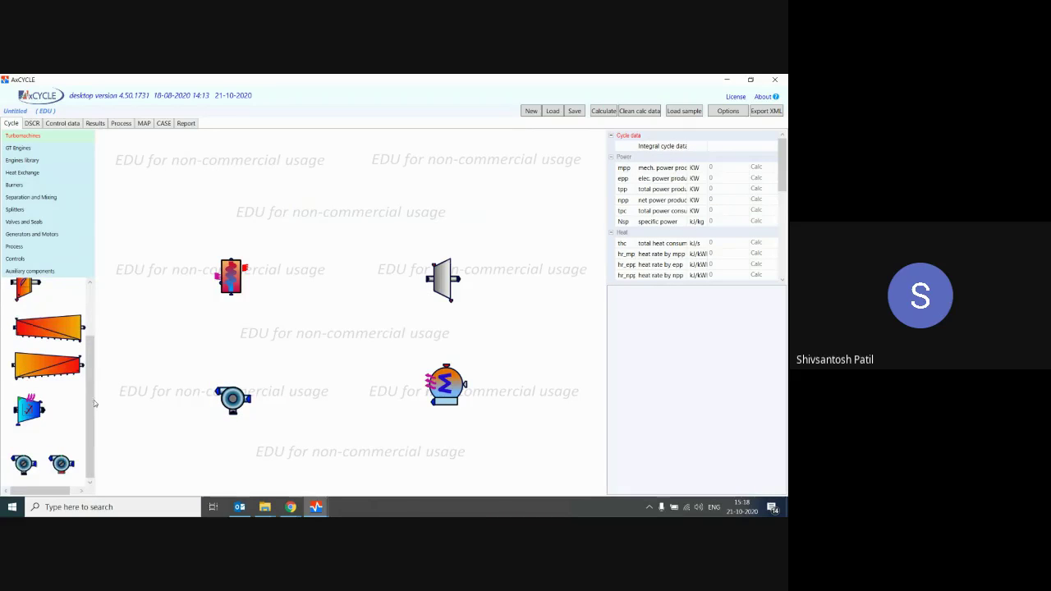
scroll(94, 403, up, 3)
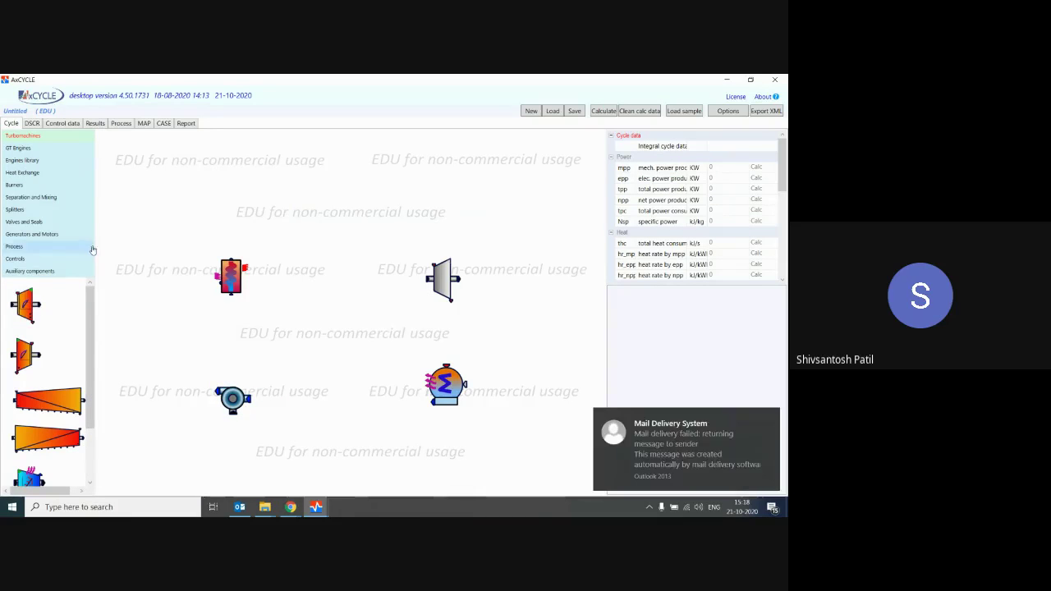
click(44, 236)
click(22, 300)
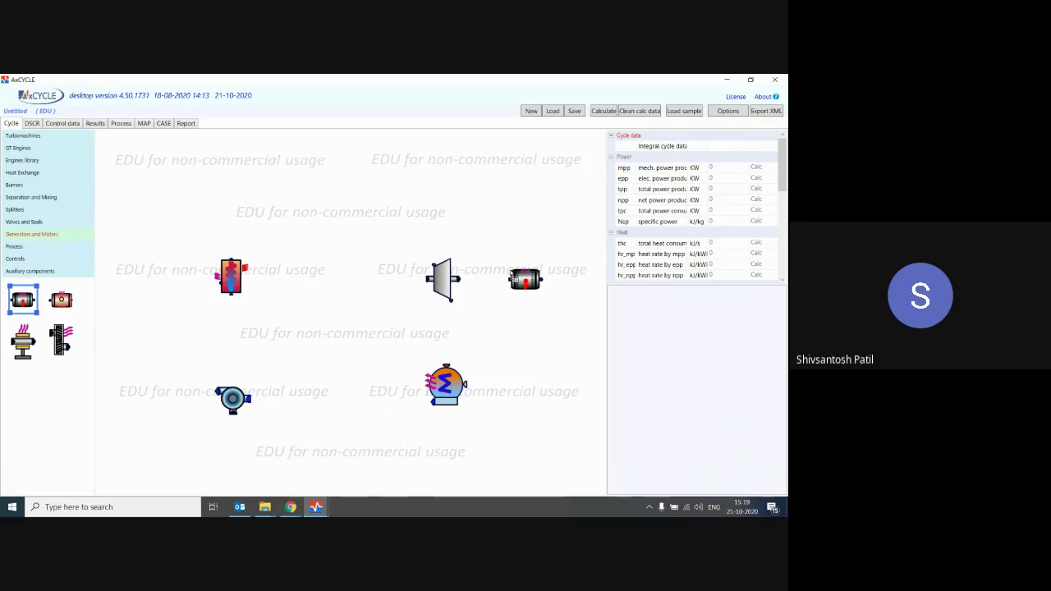
click(512, 278)
click(497, 333)
click(534, 284)
click(517, 345)
Delete the boiler, turbine, generator, pump and condenser from the canvas together
drag(187, 232, 560, 474)
key(Delete)
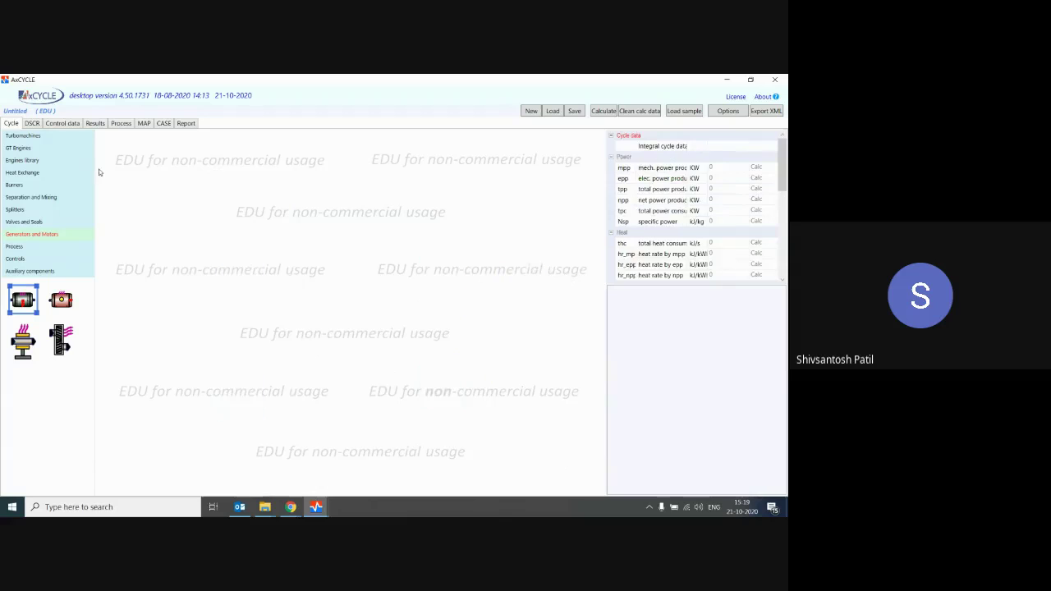
Place a turbine on the right half of the canvas and a pump with mechanical drive at its lower left
click(23, 136)
drag(24, 304, 484, 297)
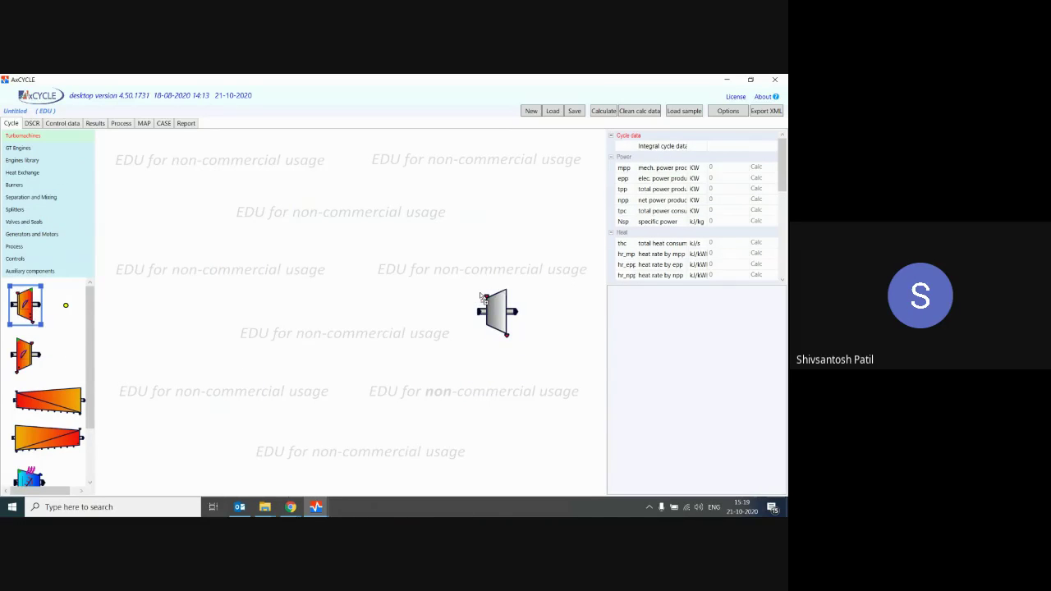
click(486, 300)
scroll(25, 469, down, 3)
drag(23, 467, 263, 408)
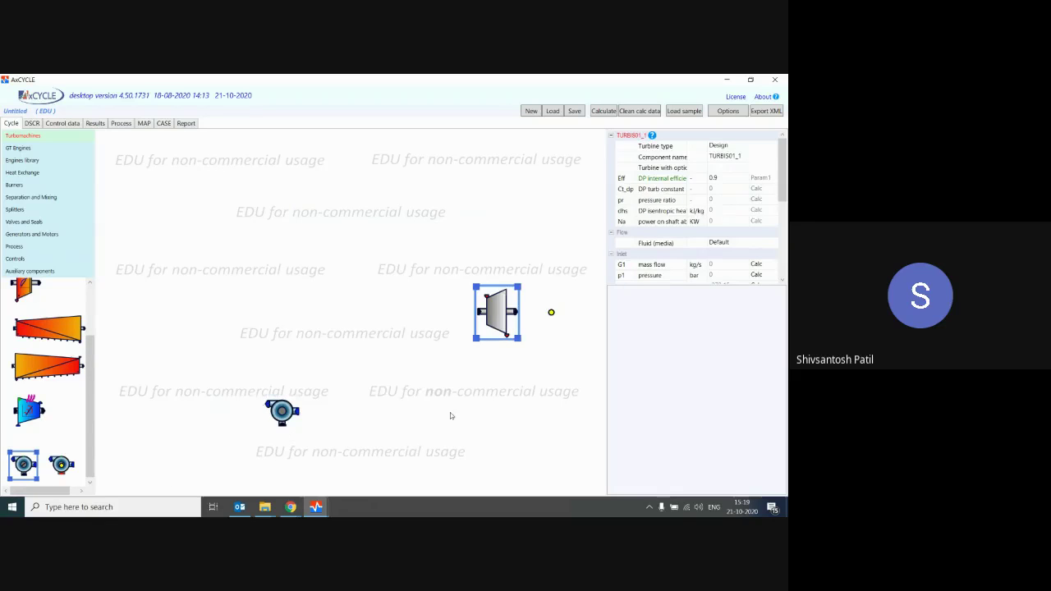
click(331, 413)
Place a condenser without cooling loop below the turbine and a boiler with efficiency above the pump
click(22, 173)
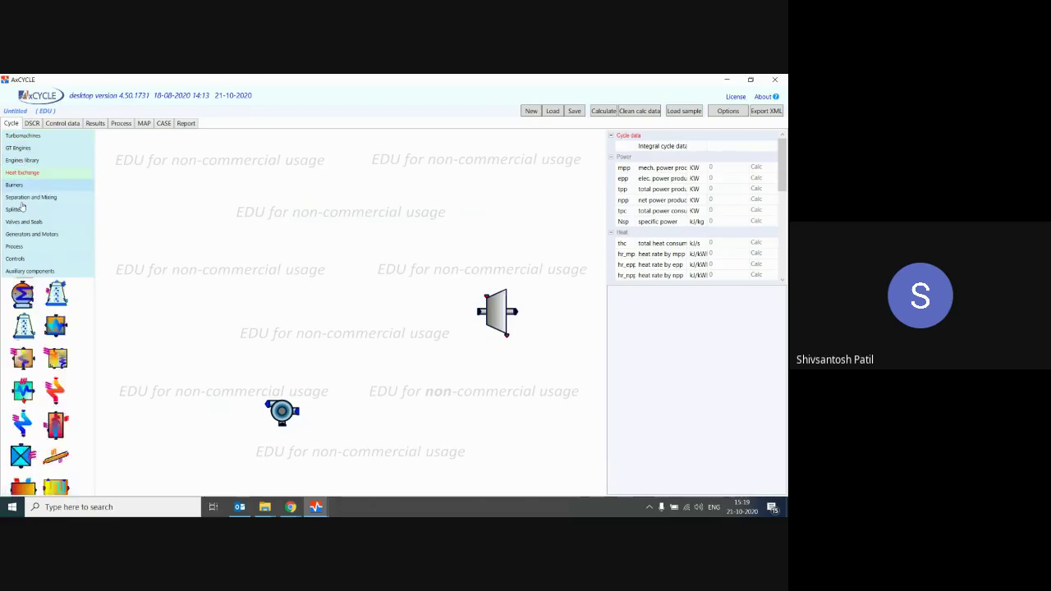
drag(23, 298, 491, 400)
mouse_move(89, 380)
mouse_down()
mouse_move(87, 421)
mouse_move(263, 328)
mouse_move(255, 295)
mouse_up()
drag(233, 383, 379, 472)
drag(463, 375, 549, 456)
drag(545, 417, 545, 407)
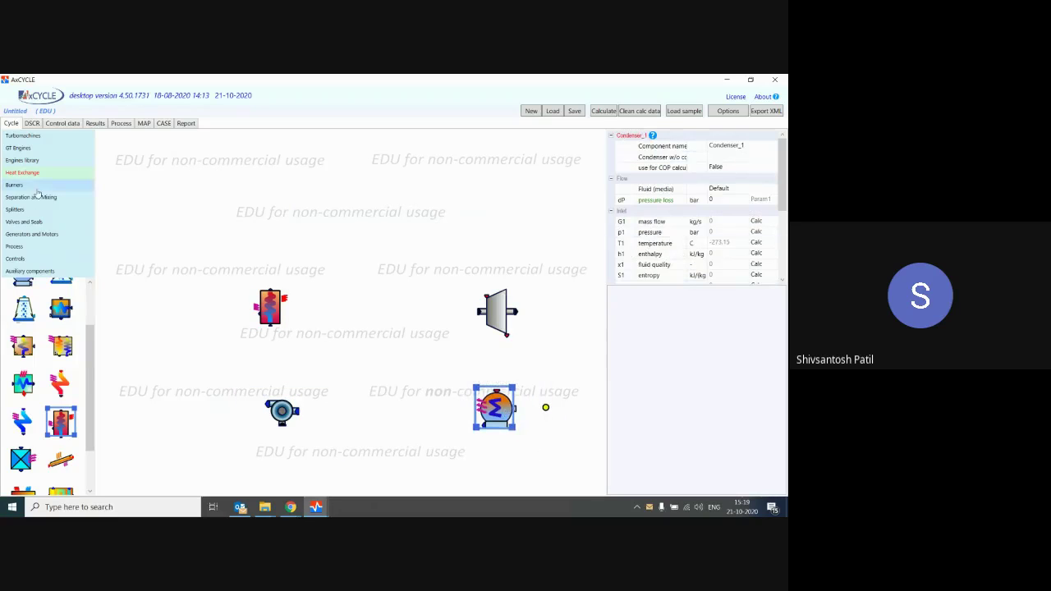
Add a generator from the Generators and Motors group beside the turbine's right shaft end
click(43, 238)
drag(23, 300, 533, 305)
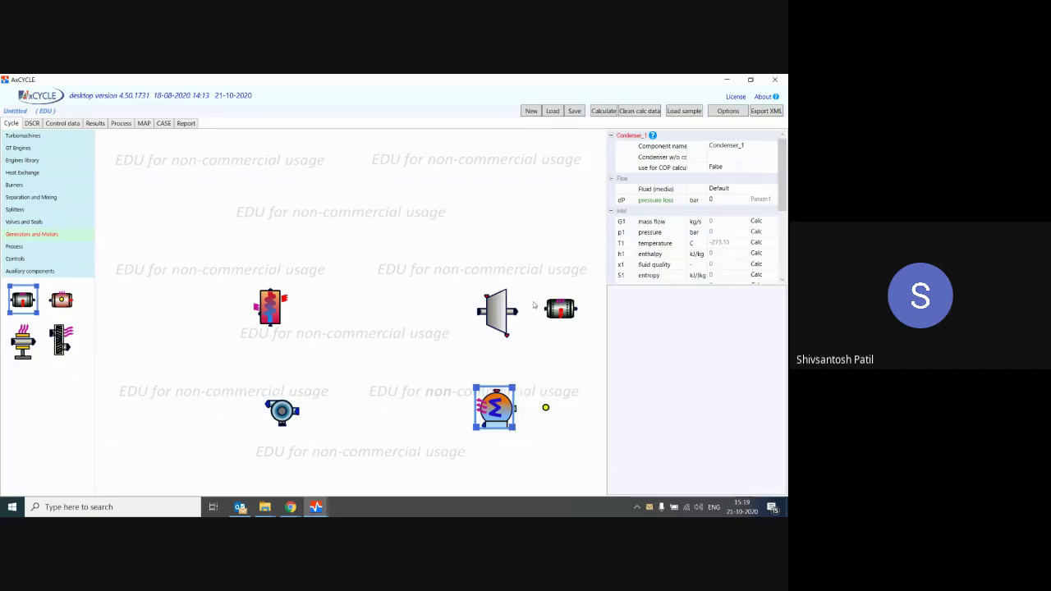
Move the boiler, turbine, generator, pump and condenser together up and to the left on the canvas
drag(117, 224, 606, 480)
drag(483, 318, 434, 267)
click(388, 217)
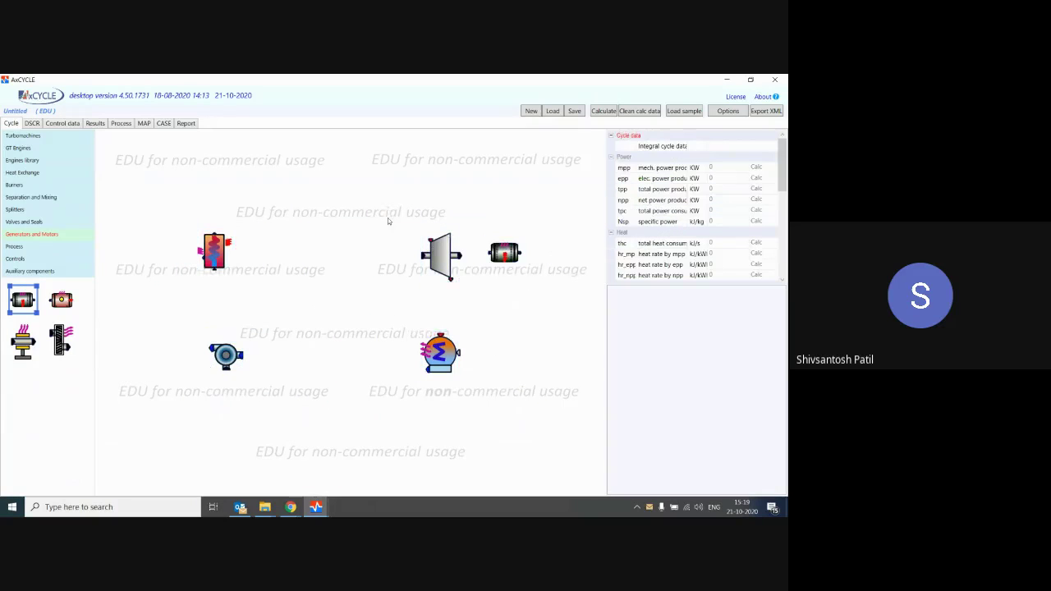
Lower the condenser and the pump slightly to widen the gap below the turbine and boiler
drag(416, 334, 490, 373)
drag(189, 333, 263, 399)
mouse_move(226, 357)
mouse_down()
mouse_move(216, 388)
mouse_move(248, 378)
mouse_move(226, 378)
mouse_up()
Bring the component pairs closer by shifting the boiler and pump right and the turbine and condenser left
drag(169, 205, 276, 302)
drag(215, 247, 245, 252)
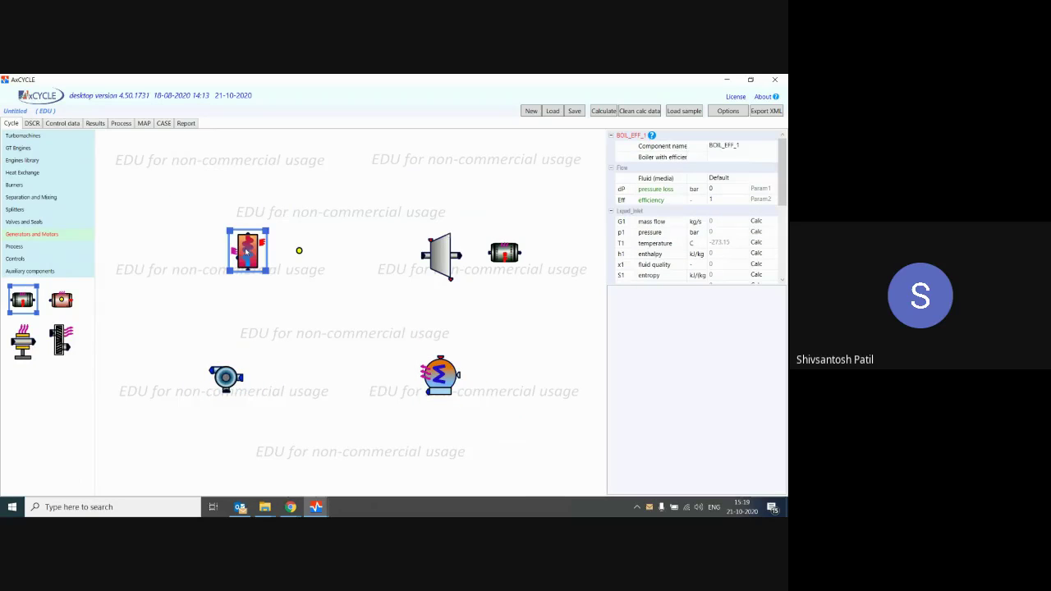
drag(183, 345, 279, 422)
drag(217, 381, 238, 382)
drag(402, 215, 467, 373)
click(511, 316)
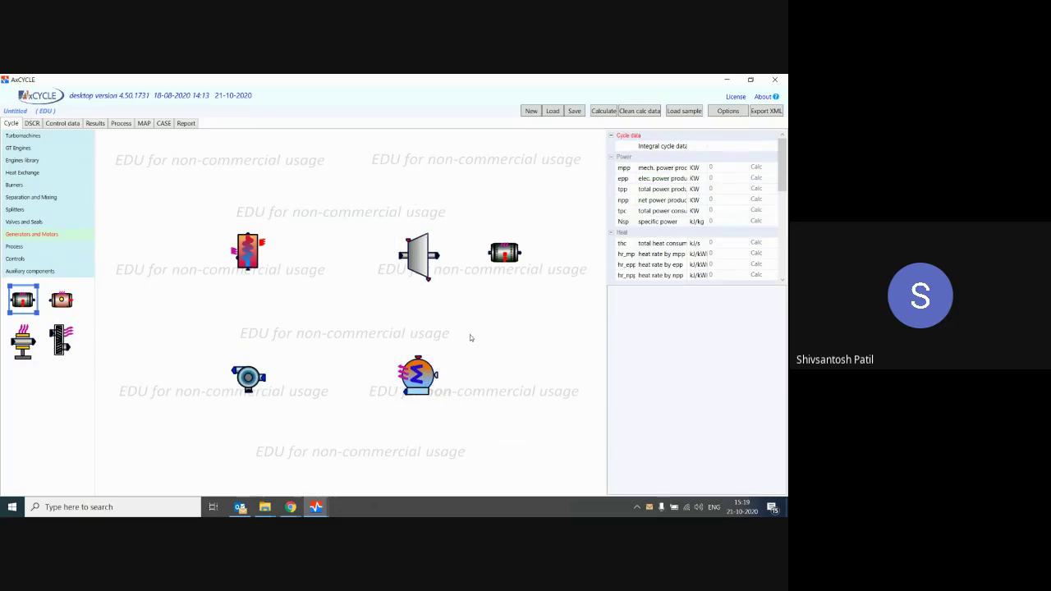
click(240, 506)
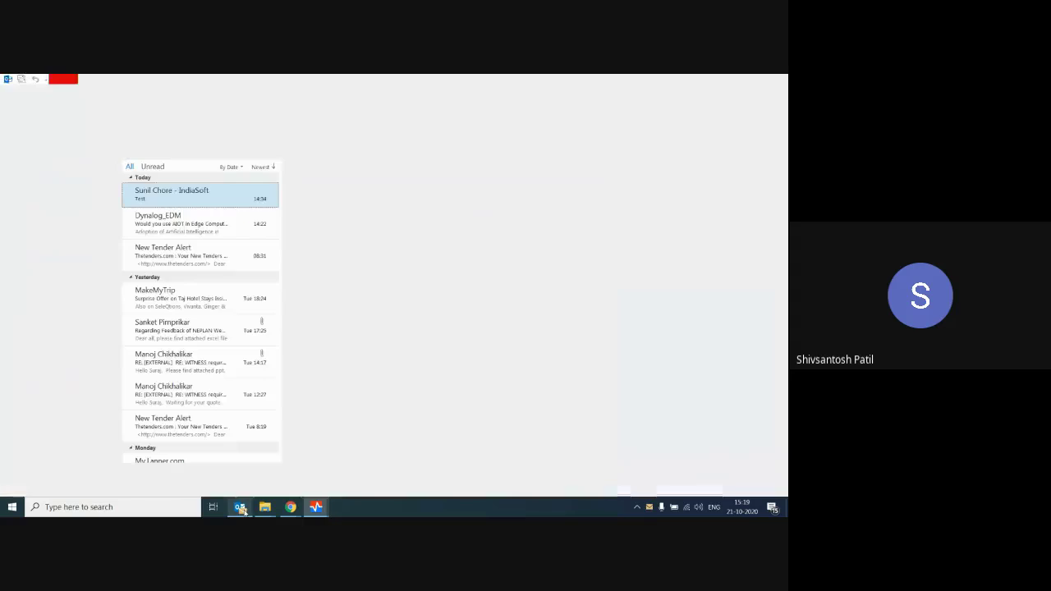
click(239, 506)
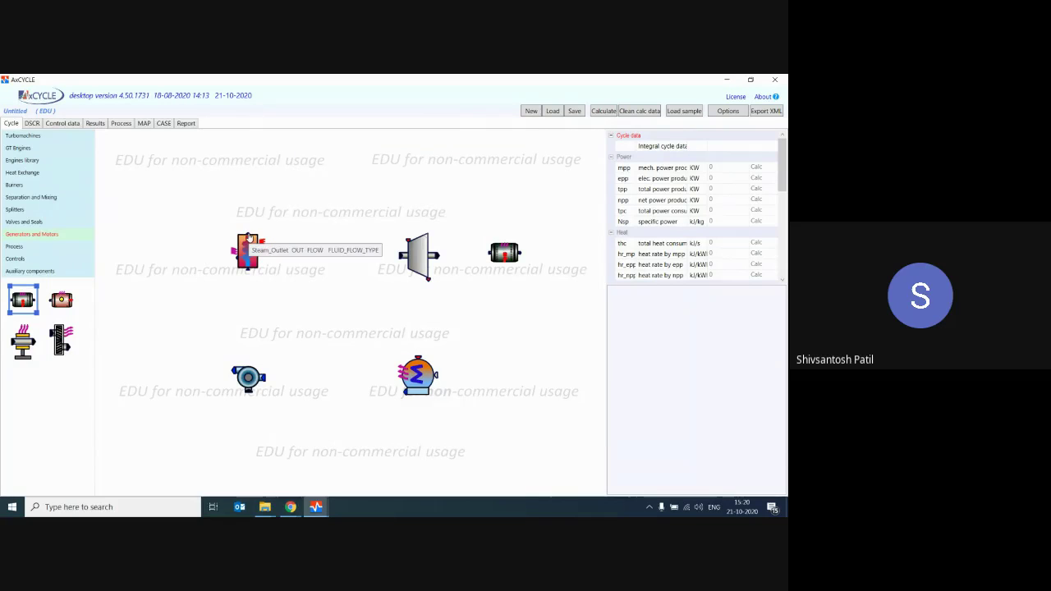
Draw a flow line from the boiler's steam outlet to the turbine inlet, and delete it again
mouse_move(247, 236)
mouse_down()
mouse_move(303, 211)
mouse_move(357, 216)
mouse_move(408, 239)
mouse_up()
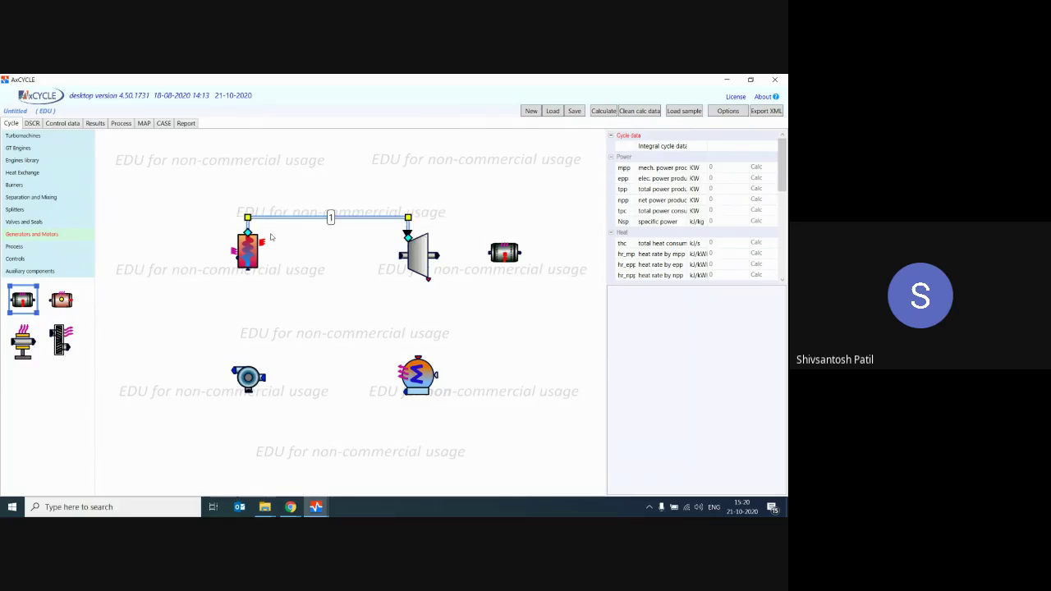
click(321, 245)
click(392, 219)
key(Delete)
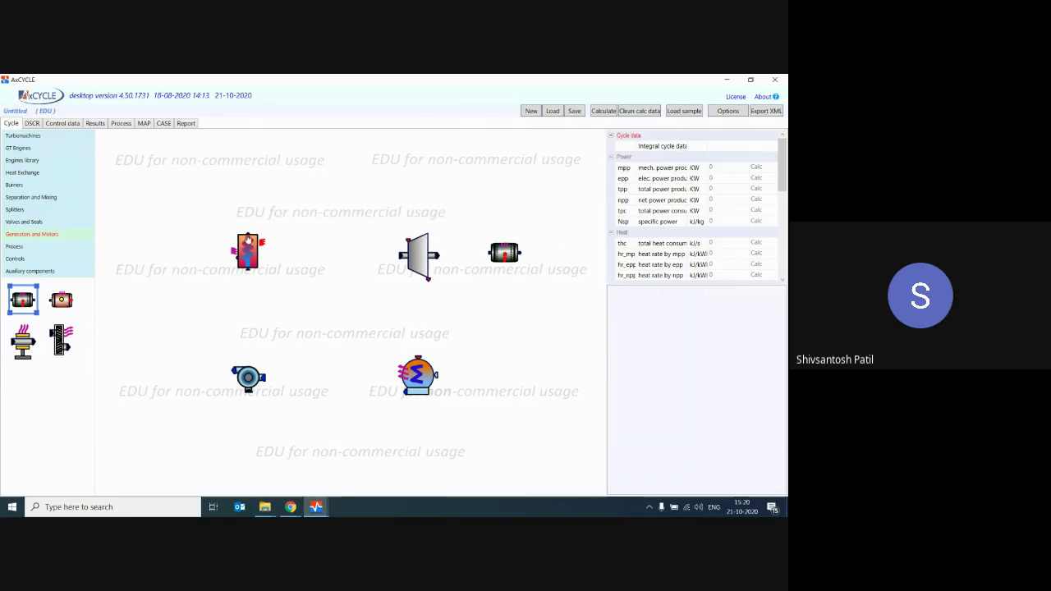
Connect the boiler's steam outlet to the turbine inlet and the turbine outlet to the condenser, nudging the turbine left to straighten the lower line
drag(247, 237, 407, 233)
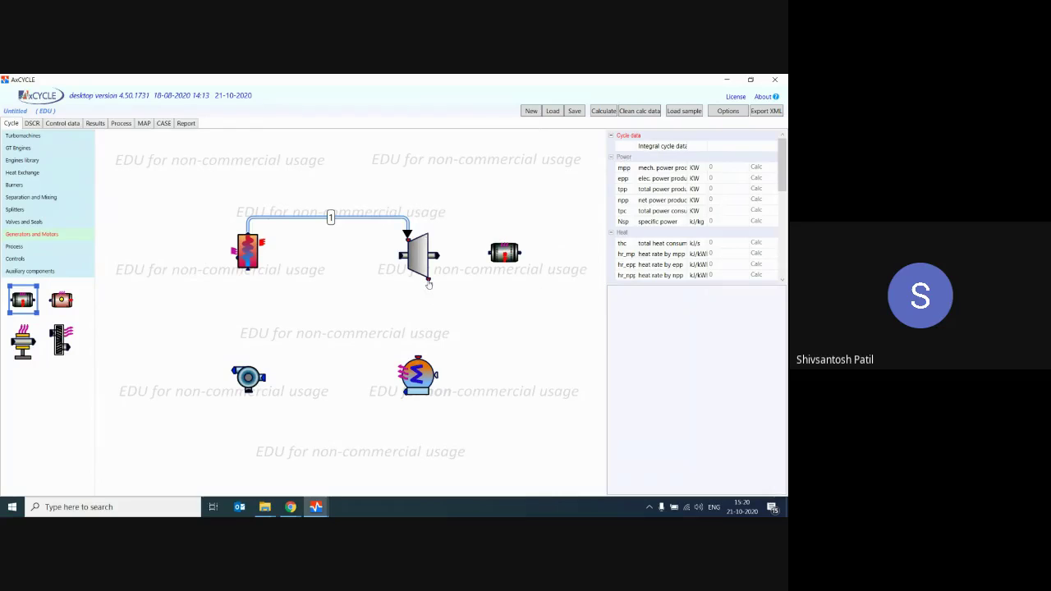
drag(428, 284, 418, 353)
click(418, 351)
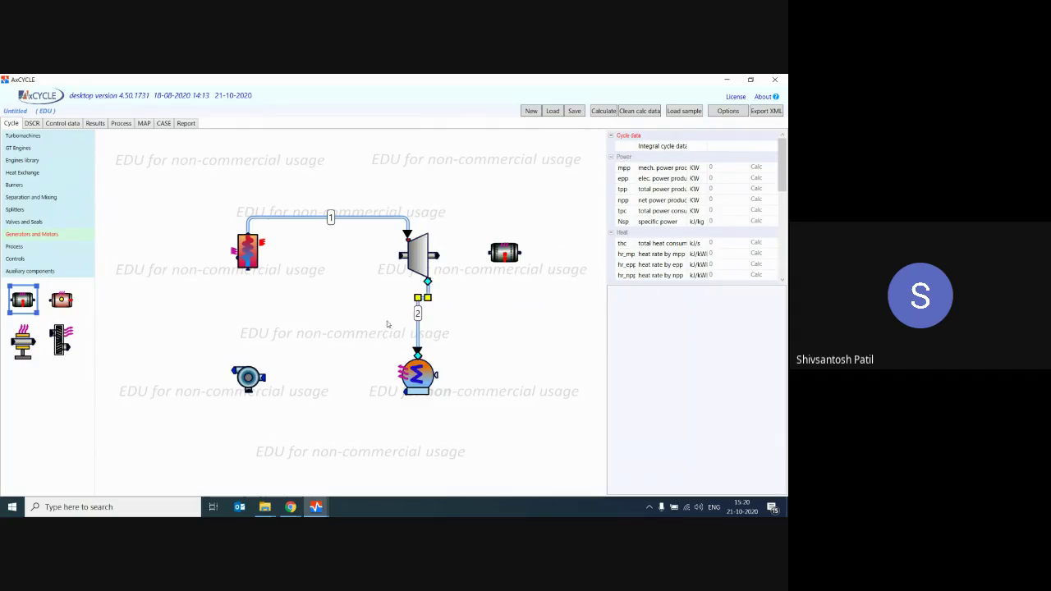
drag(421, 261, 410, 257)
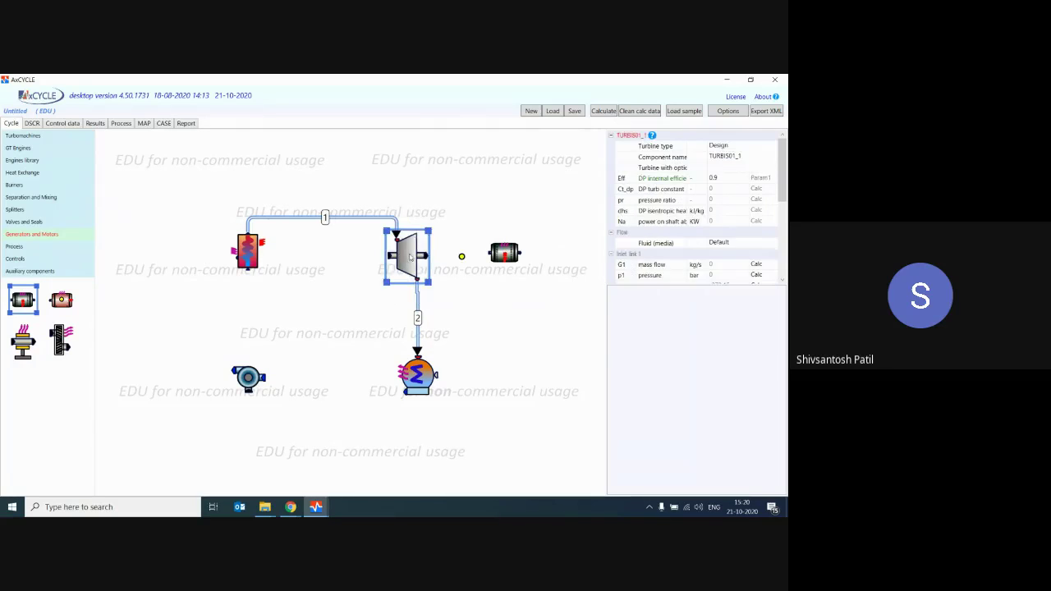
click(428, 327)
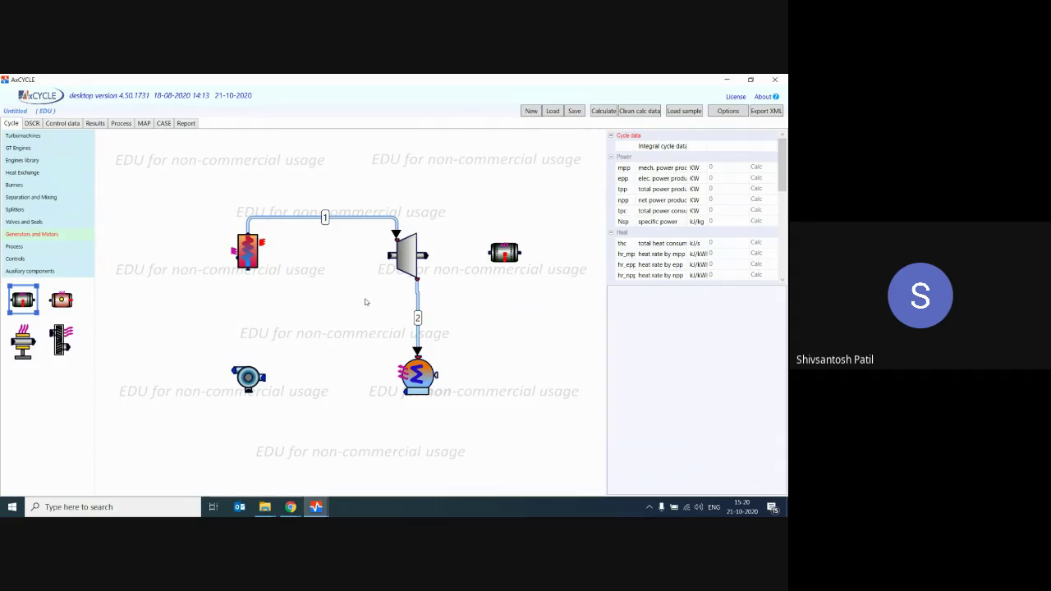
Switch to the Google Meet call in Chrome, admit the waiting participant and show the participant list
mouse_move(300, 509)
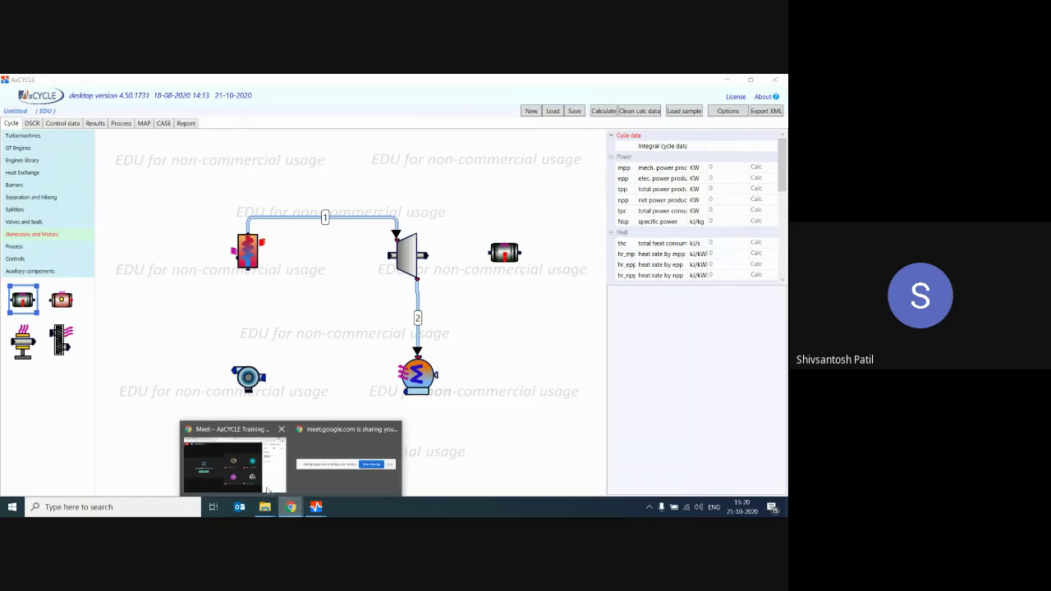
click(308, 427)
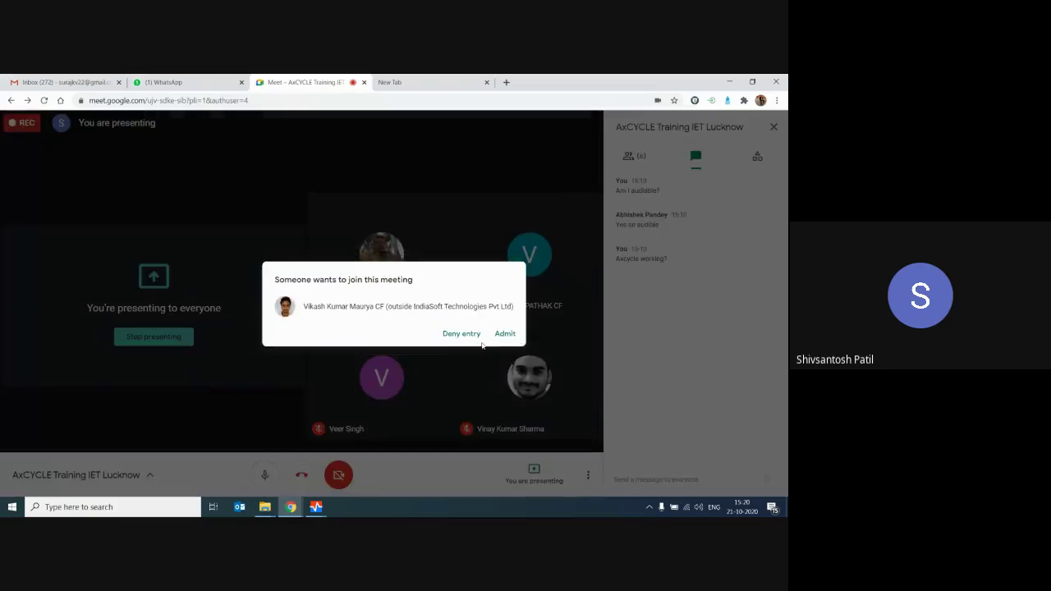
click(503, 334)
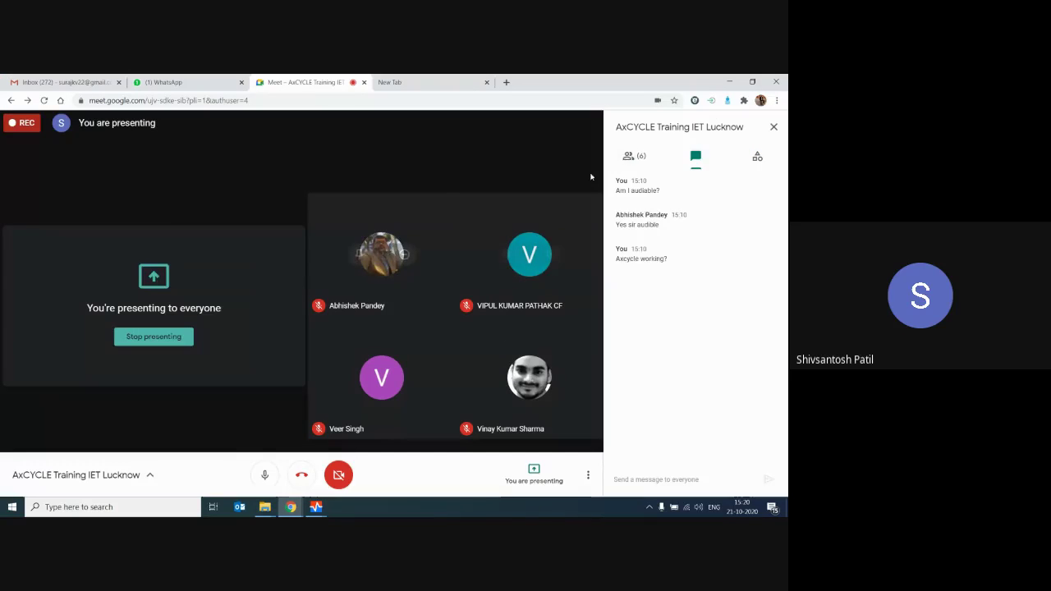
click(639, 158)
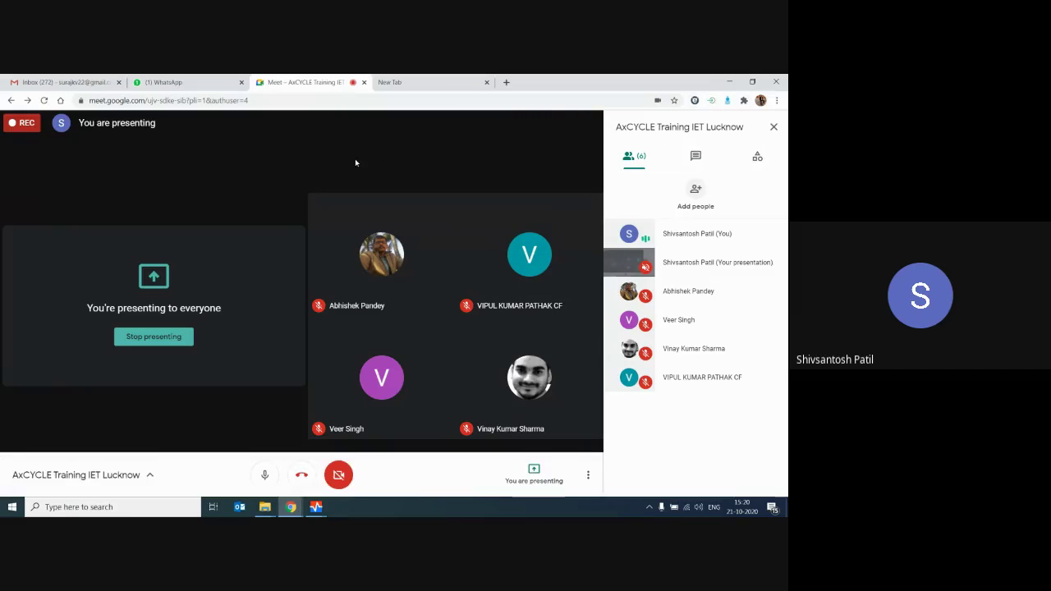
click(191, 83)
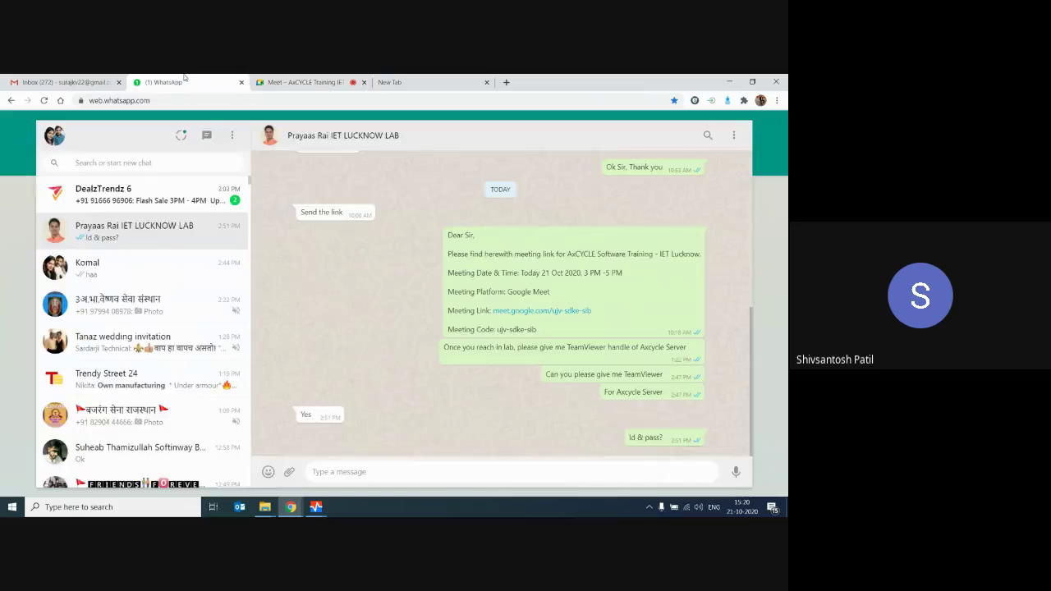
click(308, 82)
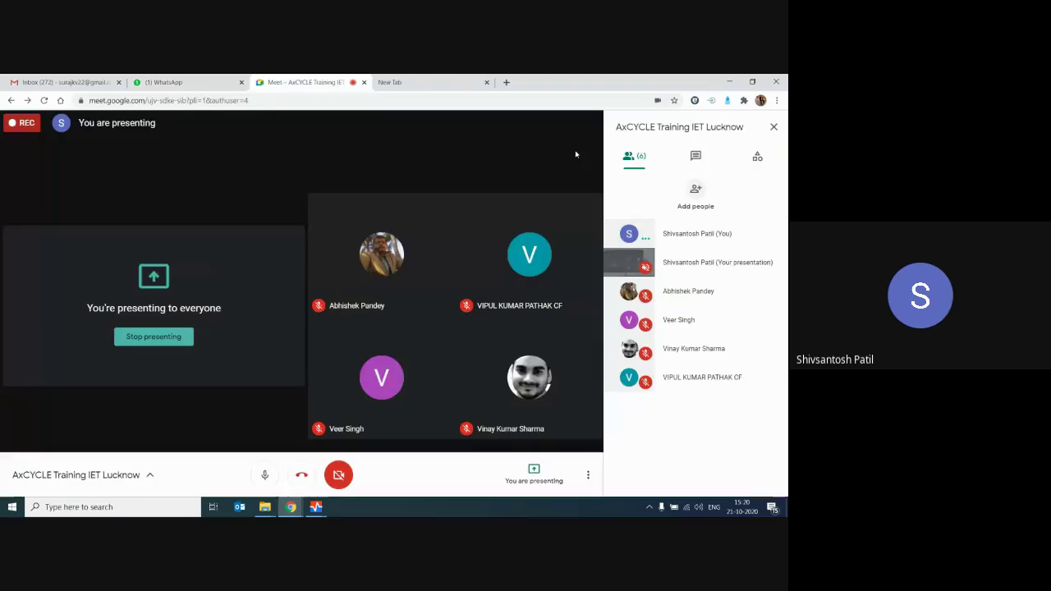
Leave the meeting microphone muted and return to the AxCYCLE window
click(263, 476)
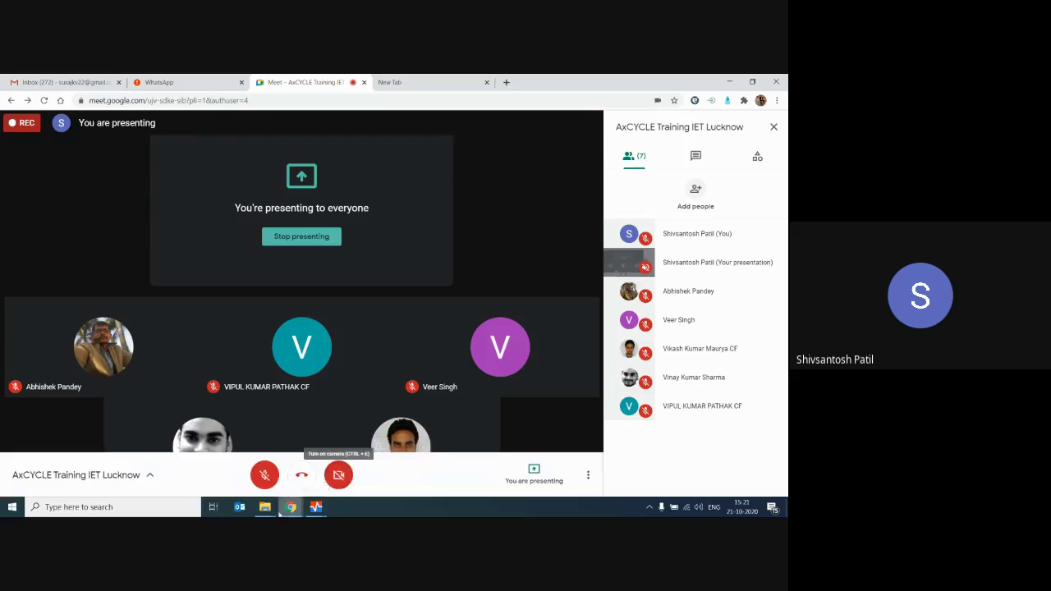
mouse_move(317, 507)
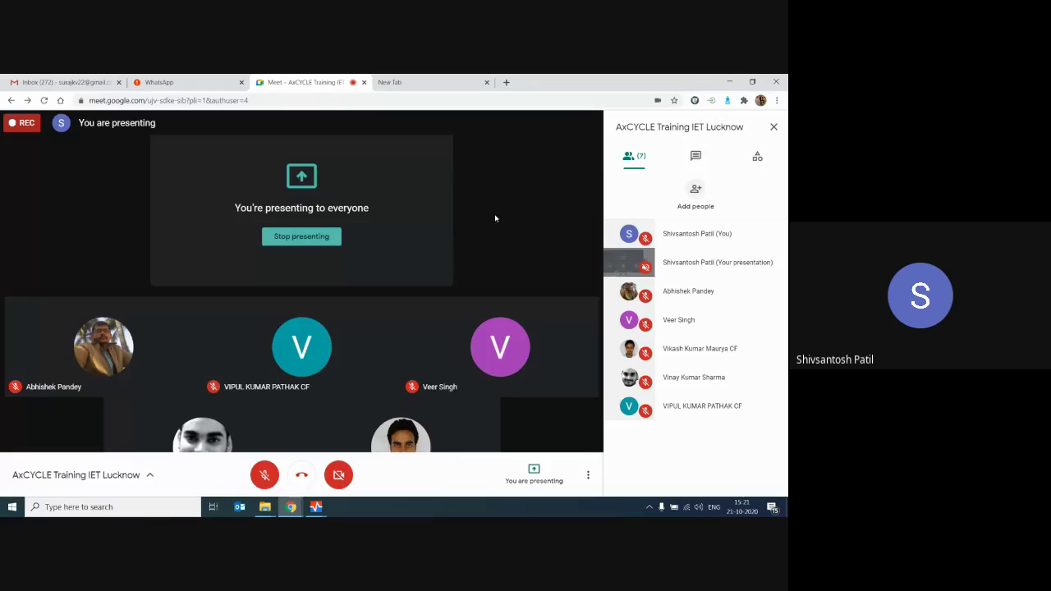
key(ctrl+d)
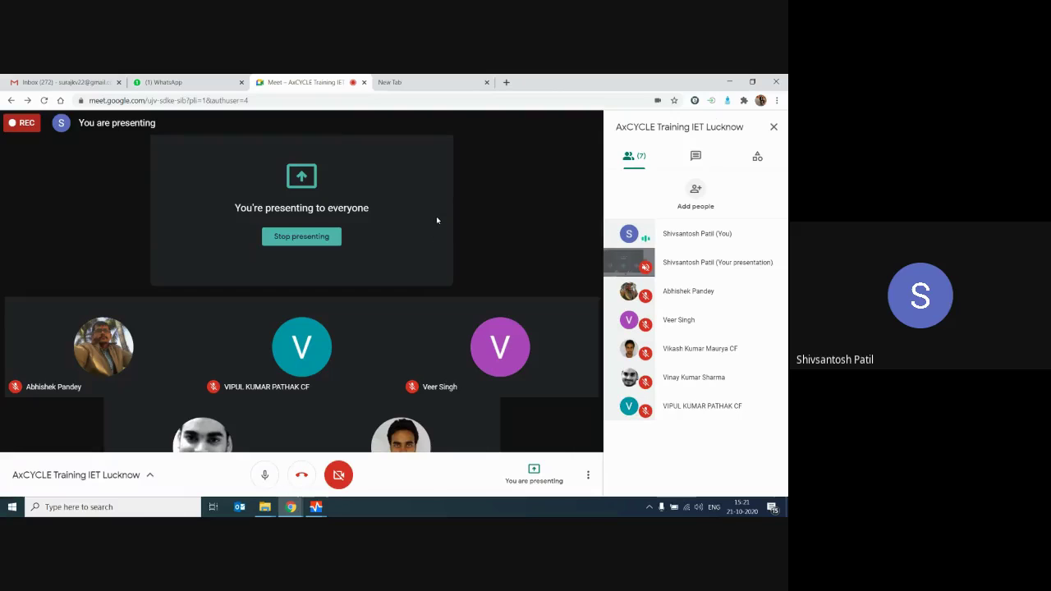
click(264, 474)
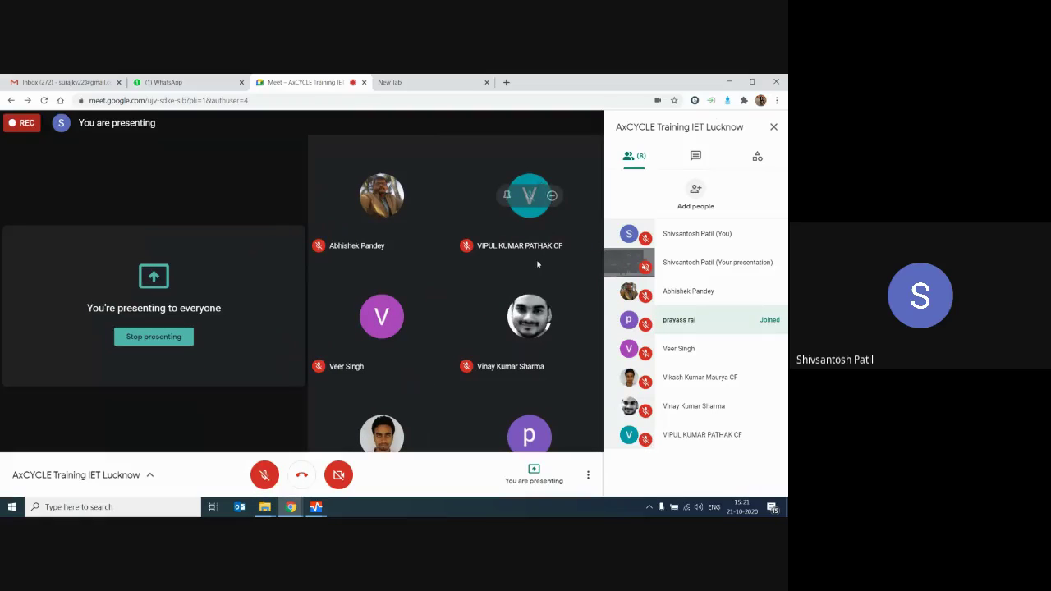
key(ctrl+d)
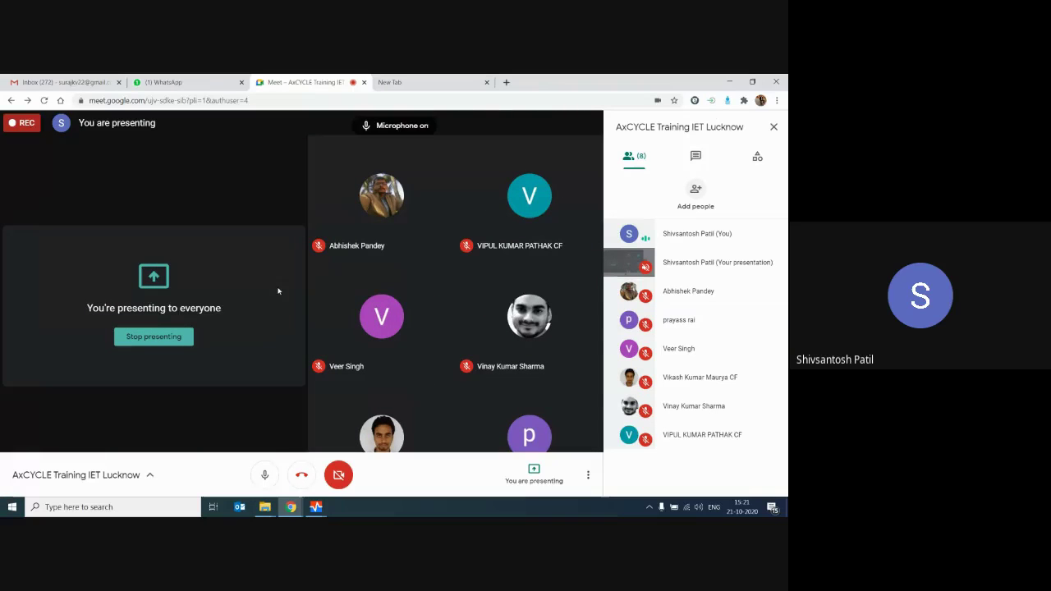
click(265, 474)
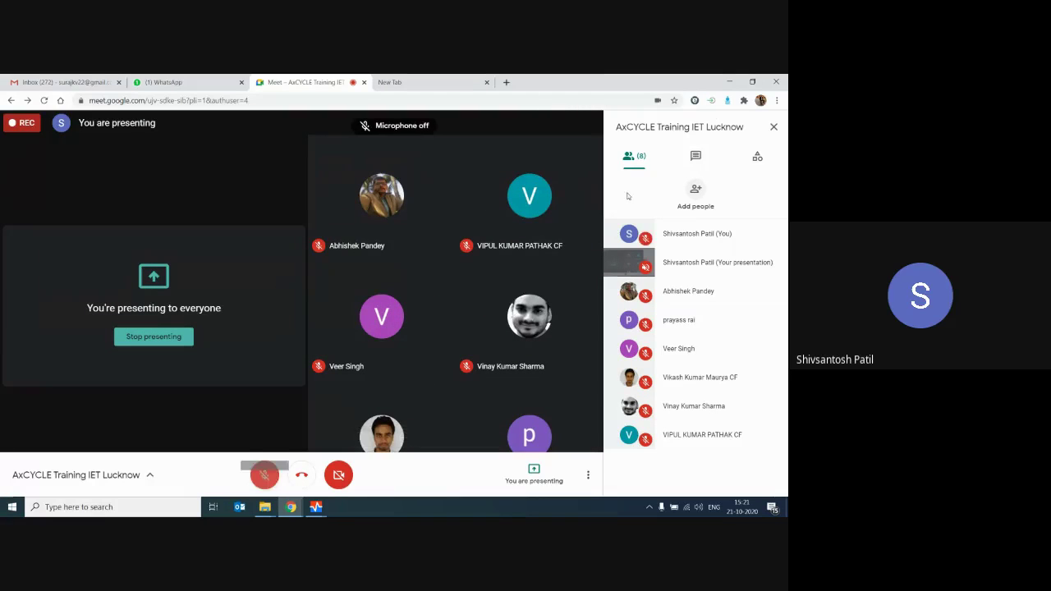
click(729, 82)
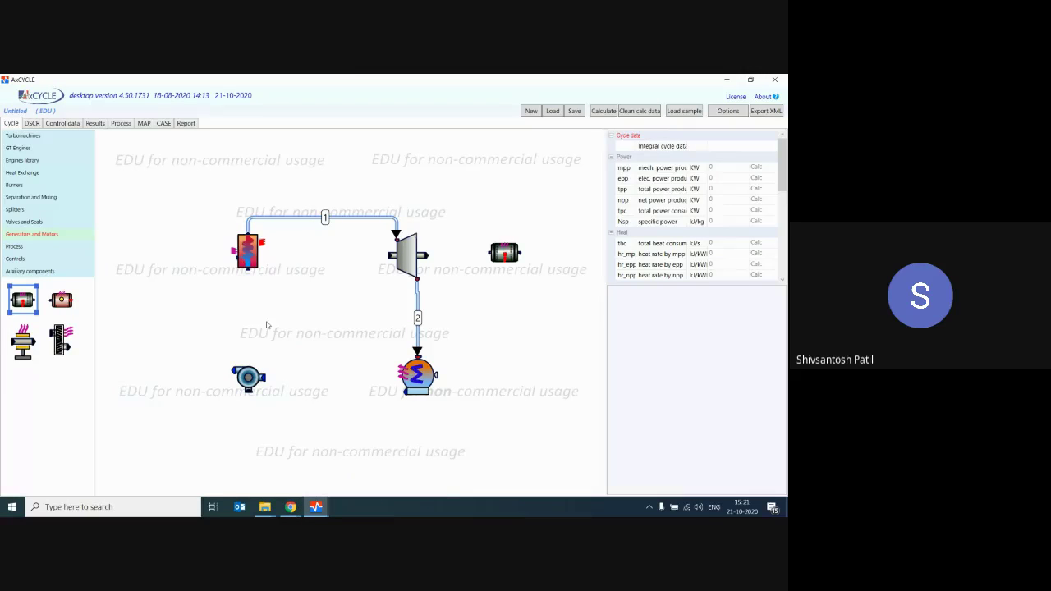
Delete both flow lines and all five components to clear the canvas
click(326, 218)
key(Delete)
click(419, 305)
key(Delete)
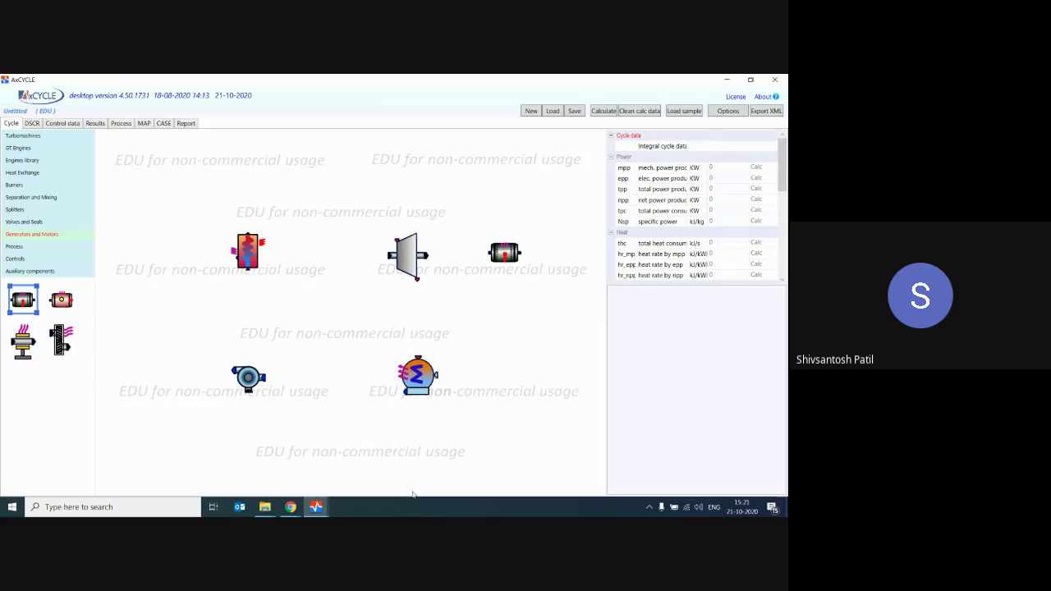
drag(177, 191, 544, 438)
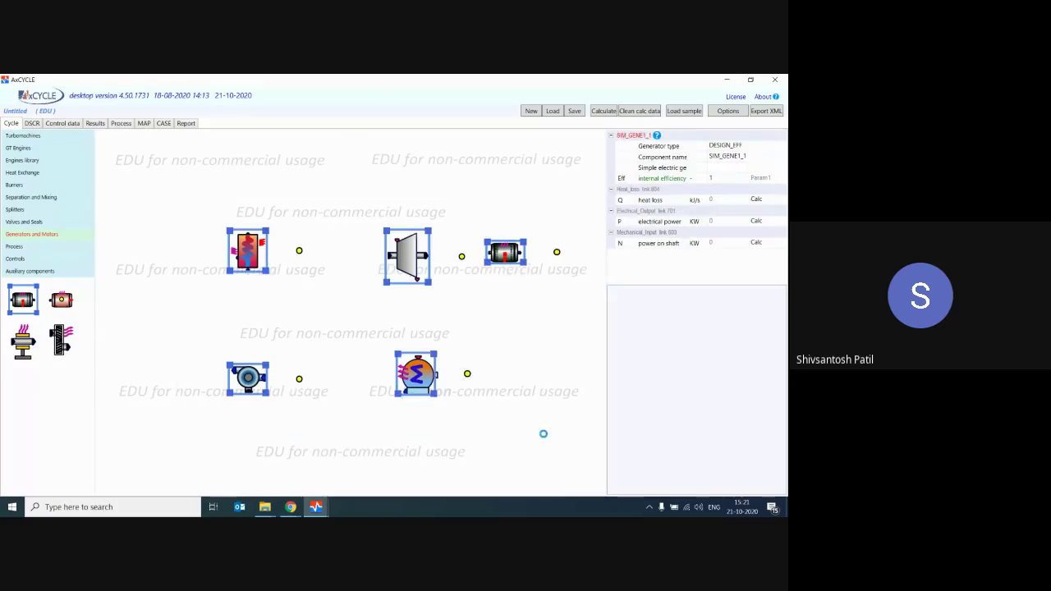
key(Delete)
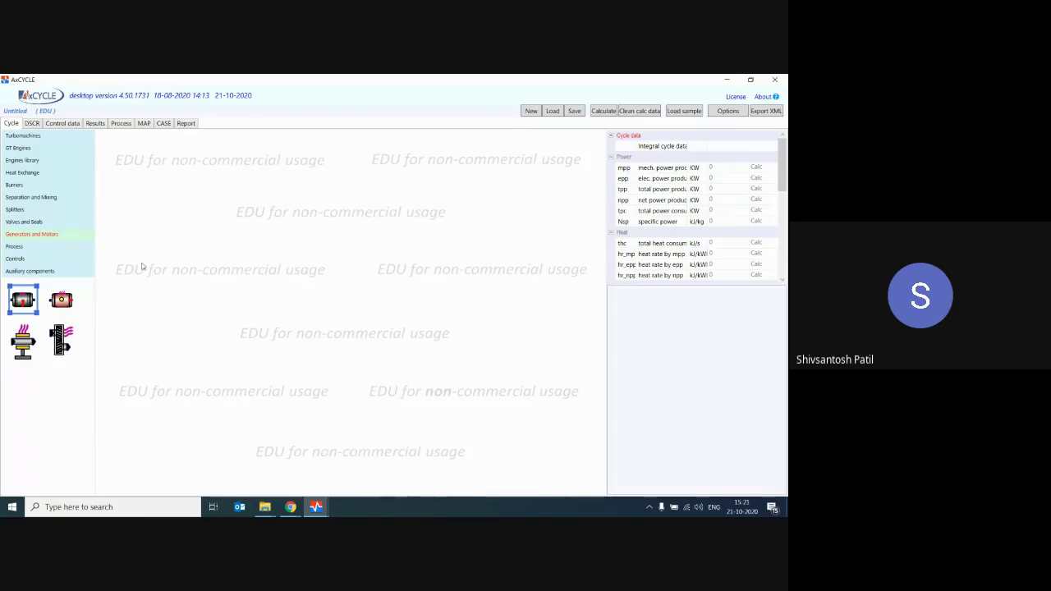
Place a turbine on the right half of the canvas and a pump with mechanical drive at its lower left
click(22, 136)
mouse_move(29, 291)
mouse_down()
mouse_move(113, 322)
mouse_move(386, 319)
mouse_move(441, 297)
mouse_move(417, 289)
mouse_up()
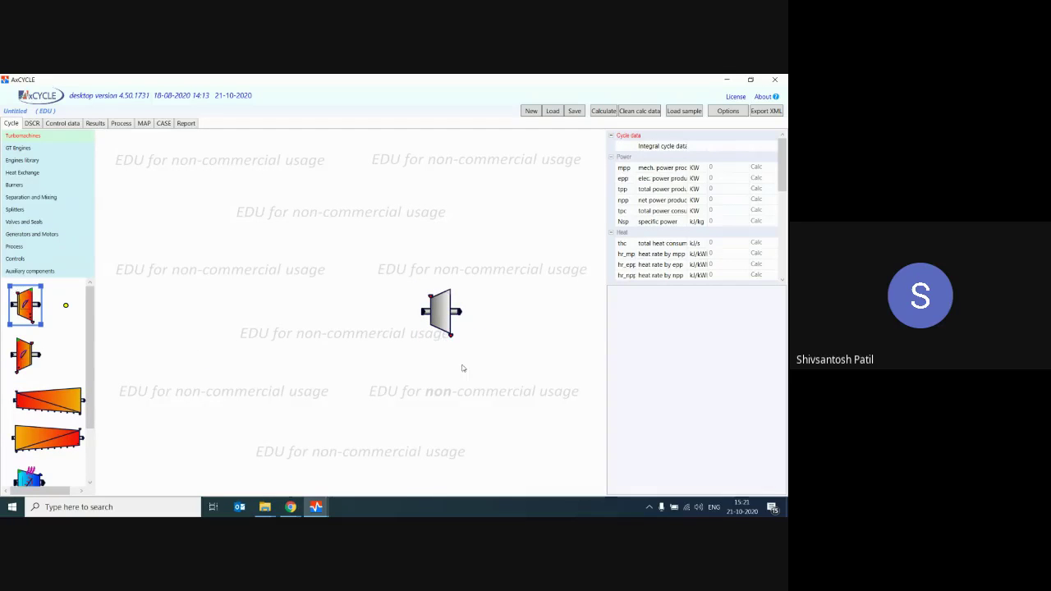
scroll(30, 367, down, 2)
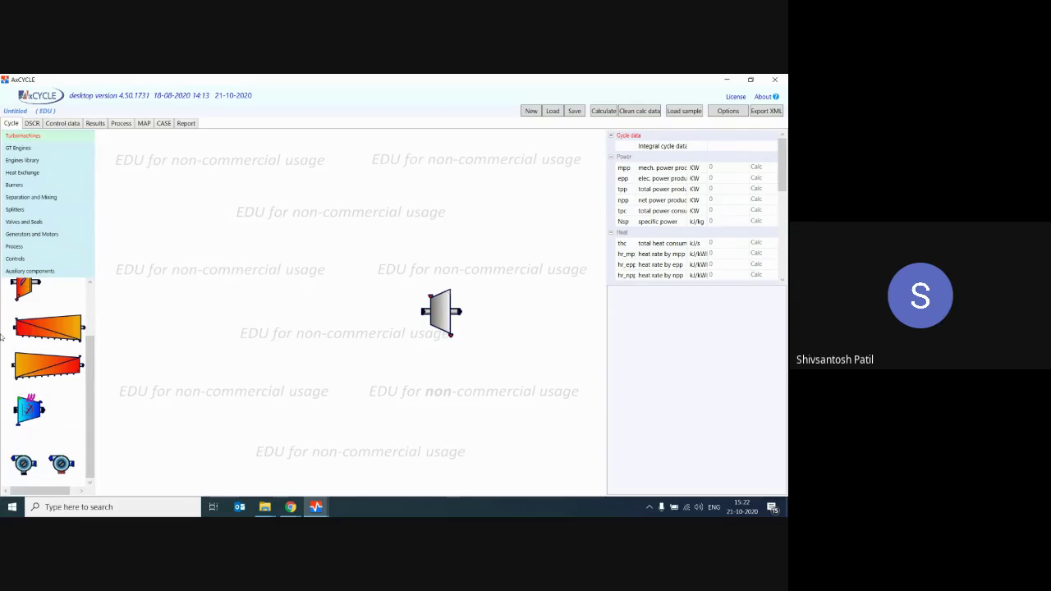
drag(23, 470, 249, 389)
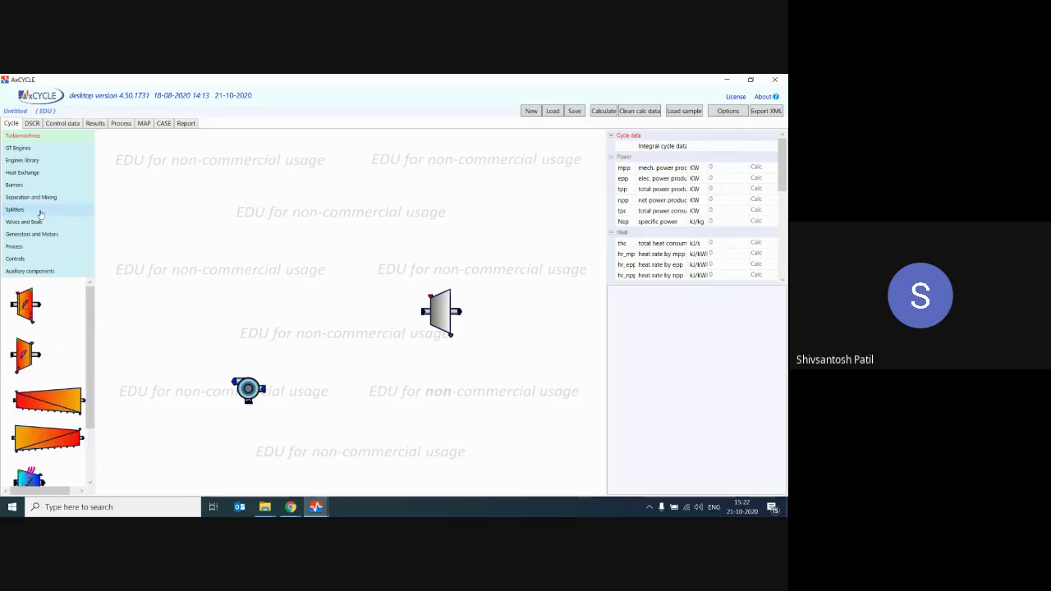
Place a condenser without cooling loop below the turbine and a boiler with efficiency above the pump
click(25, 172)
drag(15, 301, 425, 376)
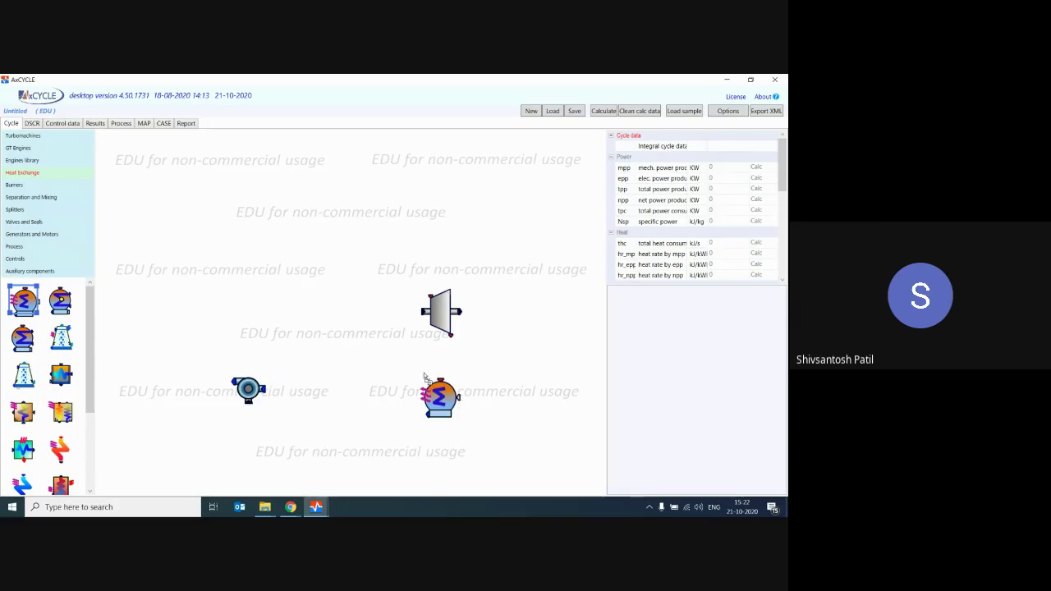
click(371, 410)
scroll(60, 411, down, 3)
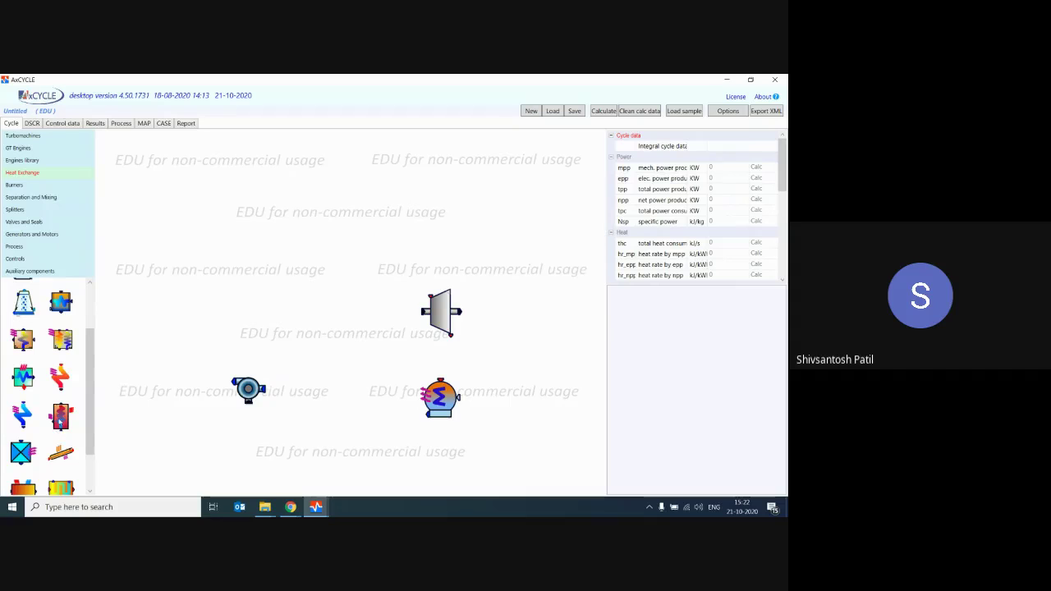
drag(60, 419, 238, 292)
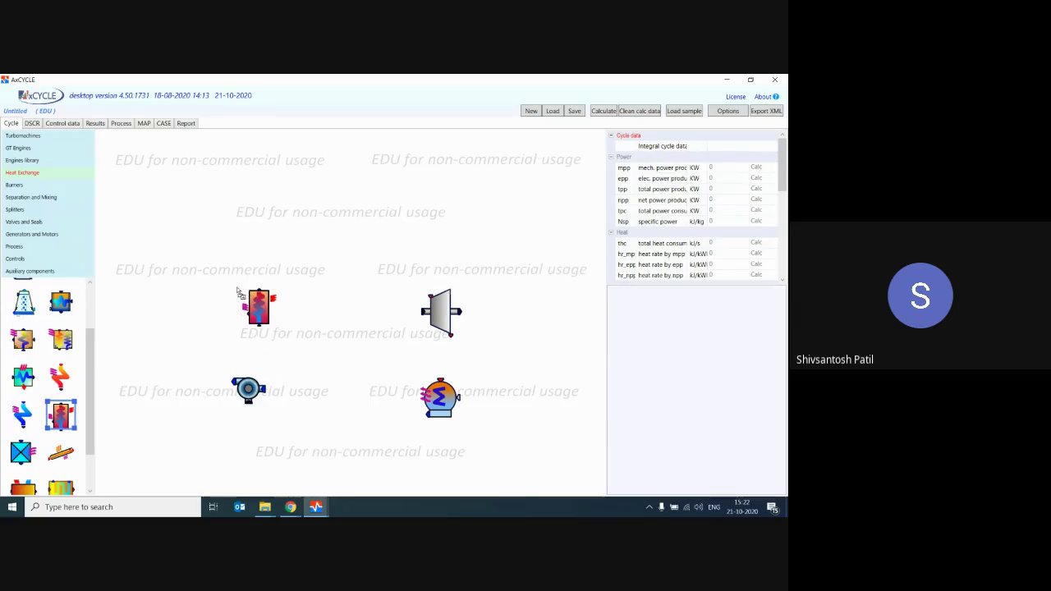
Move the pump slightly down and to the right, leaving more room beneath the boiler
click(275, 307)
click(249, 425)
drag(248, 389, 270, 410)
click(371, 375)
Add a generator from the Generators and Motors group to the right of the turbine
click(33, 234)
drag(22, 303, 538, 308)
click(513, 354)
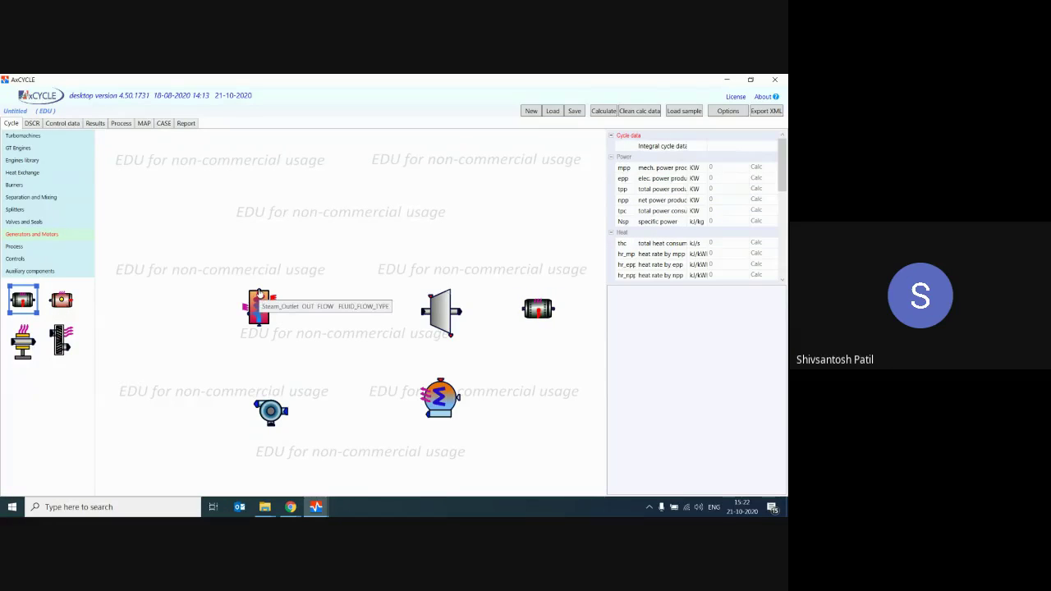
Connect the boiler's steam outlet to the turbine inlet with a flow line
drag(258, 292, 428, 294)
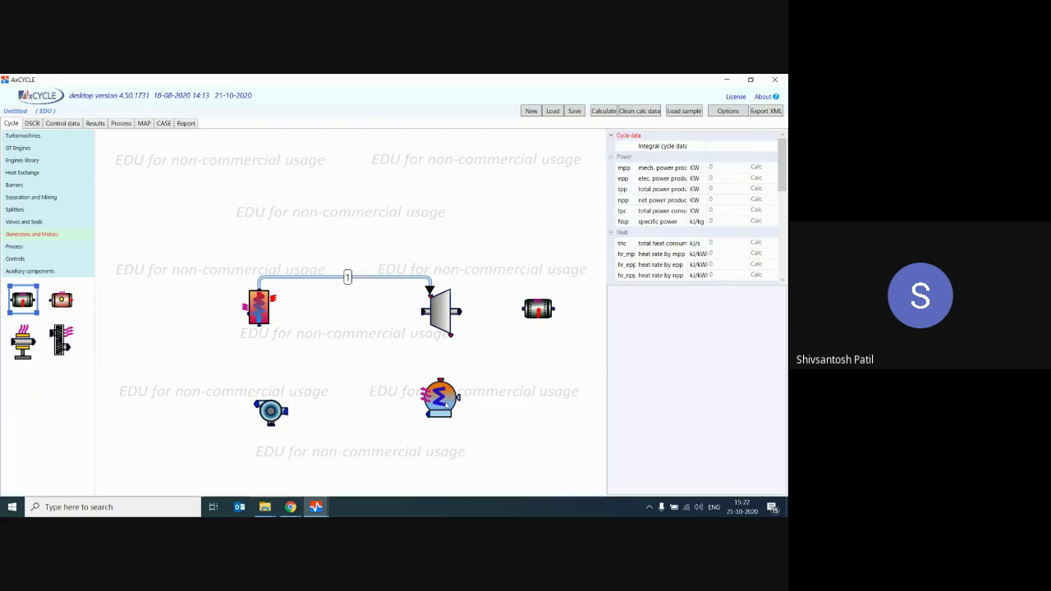
Complete the flow loop from the turbine outlet through the condenser and pump to the boiler, shifting the condenser right and the boiler left
drag(446, 405, 456, 405)
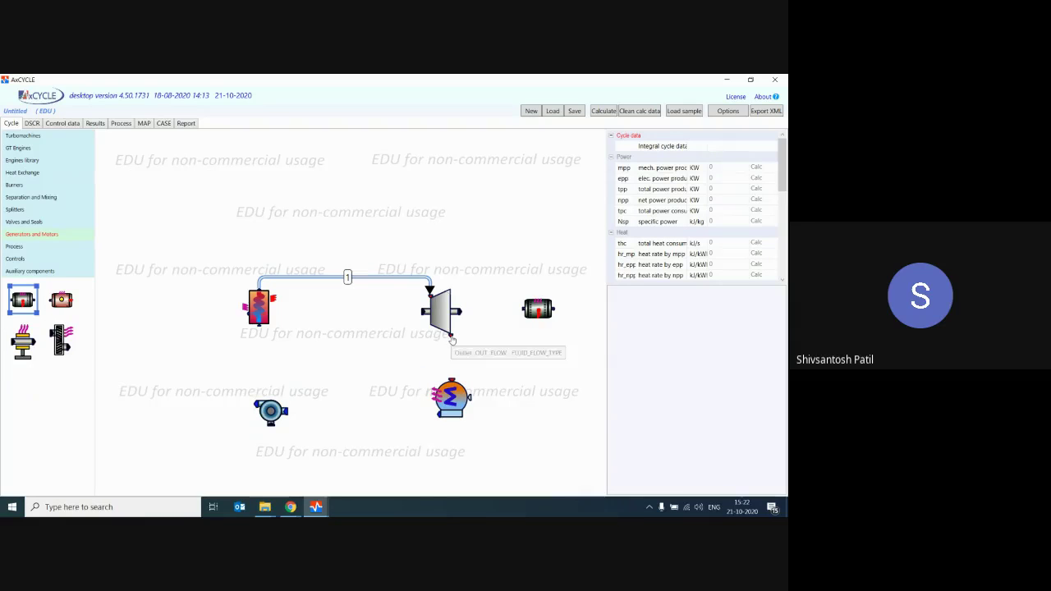
click(452, 340)
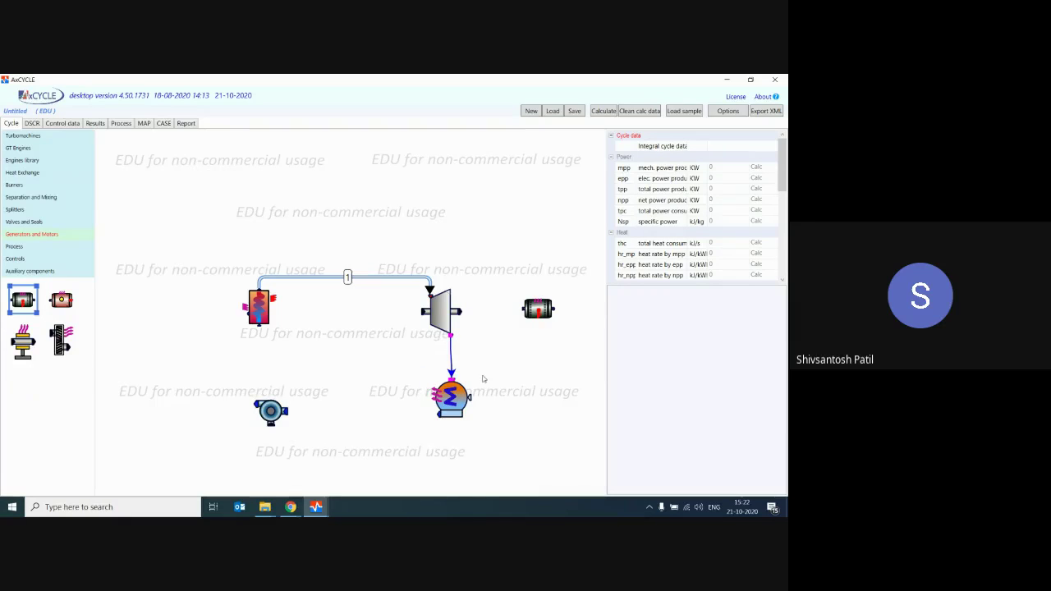
click(441, 418)
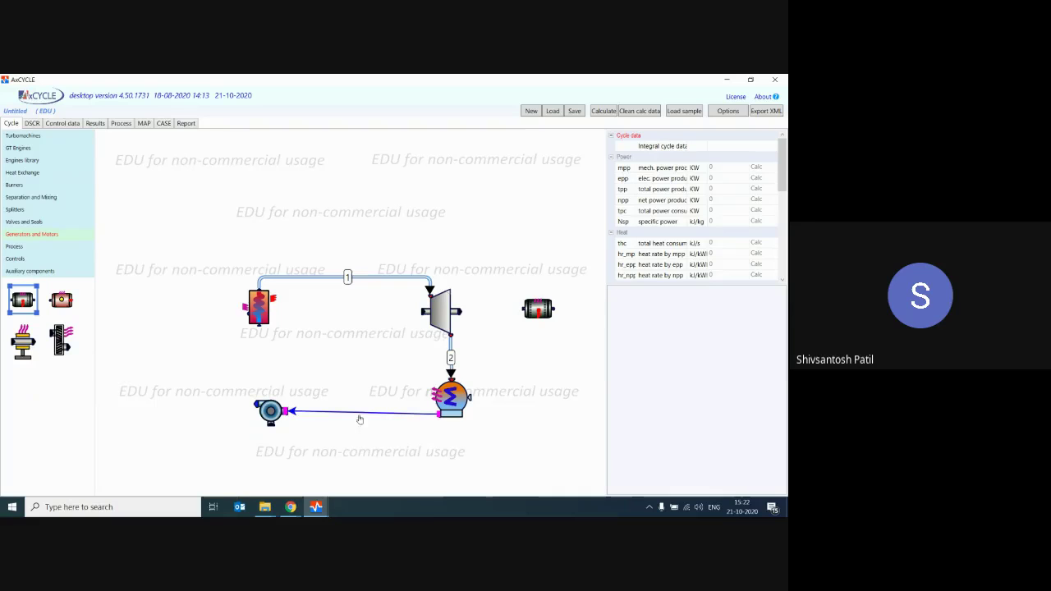
click(257, 408)
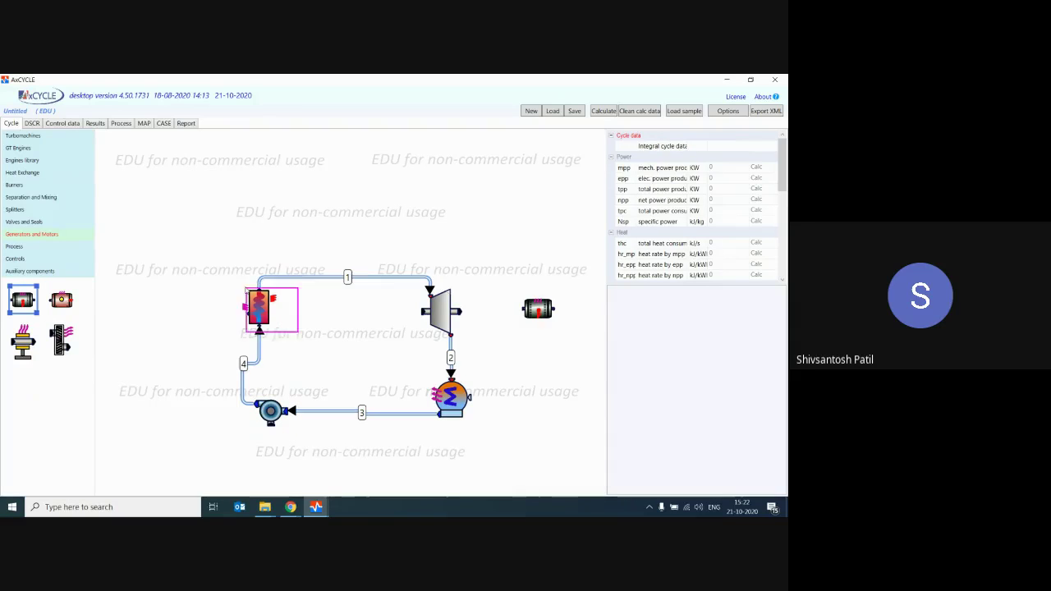
drag(261, 302, 227, 300)
Connect the turbine's shaft to the mechanical input of the generator
click(461, 311)
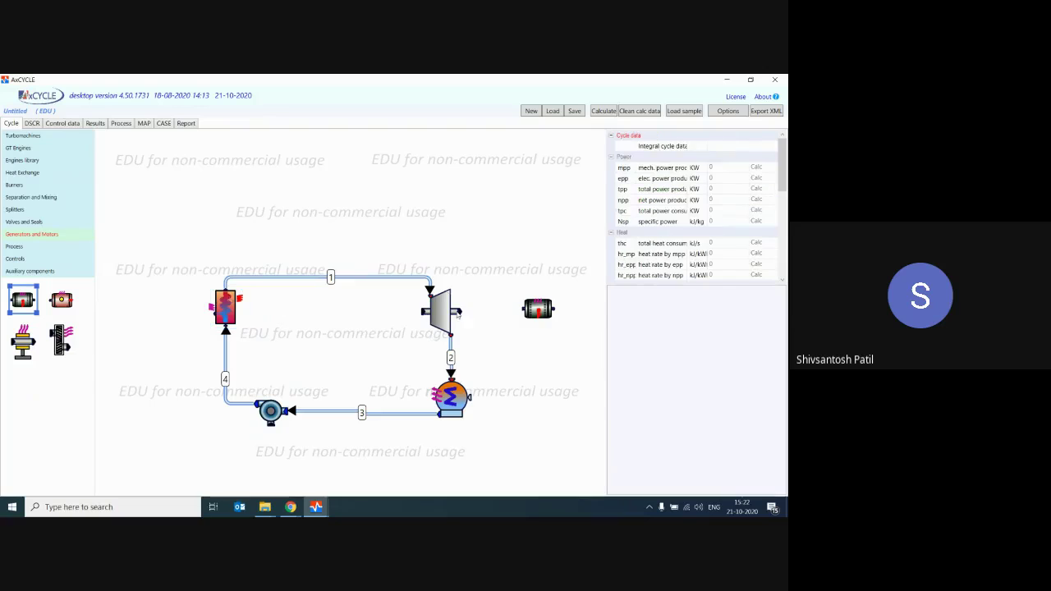
click(519, 309)
click(537, 311)
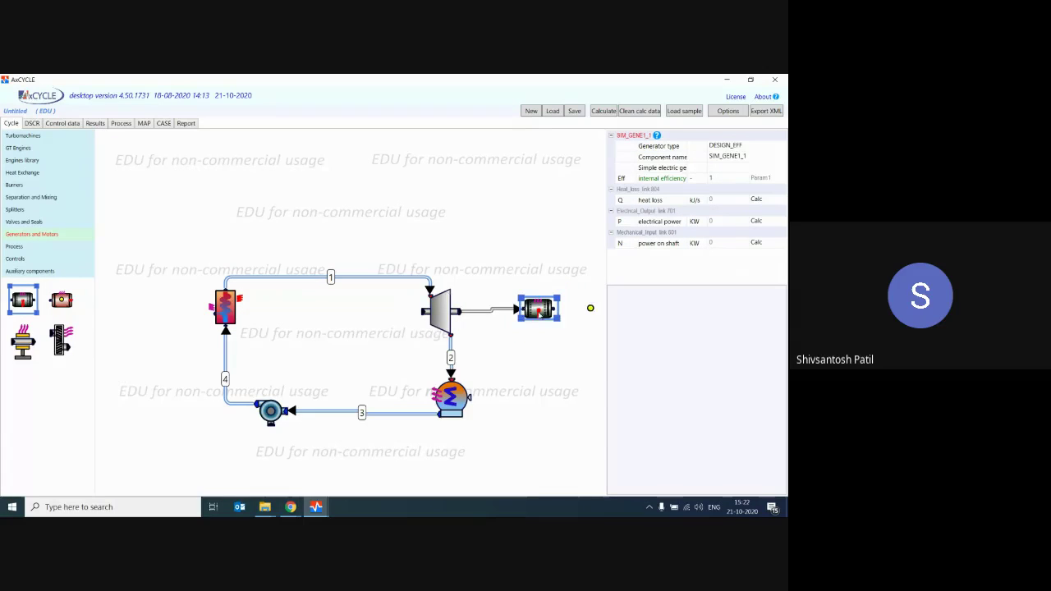
click(523, 357)
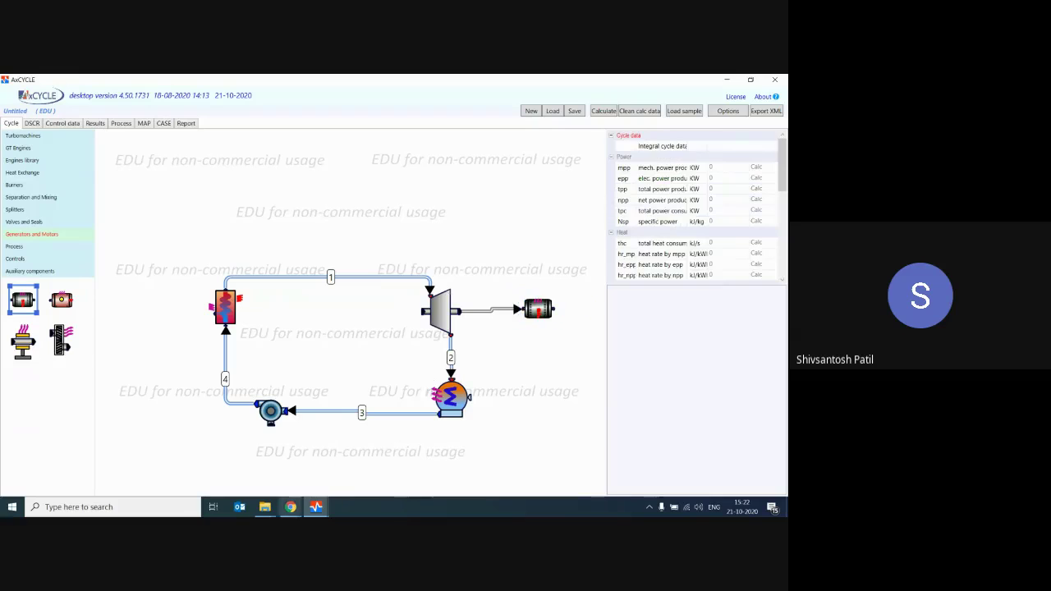
Switch to the Google Meet call in Chrome to check on the participants, and return to AxCYCLE
click(290, 507)
click(263, 474)
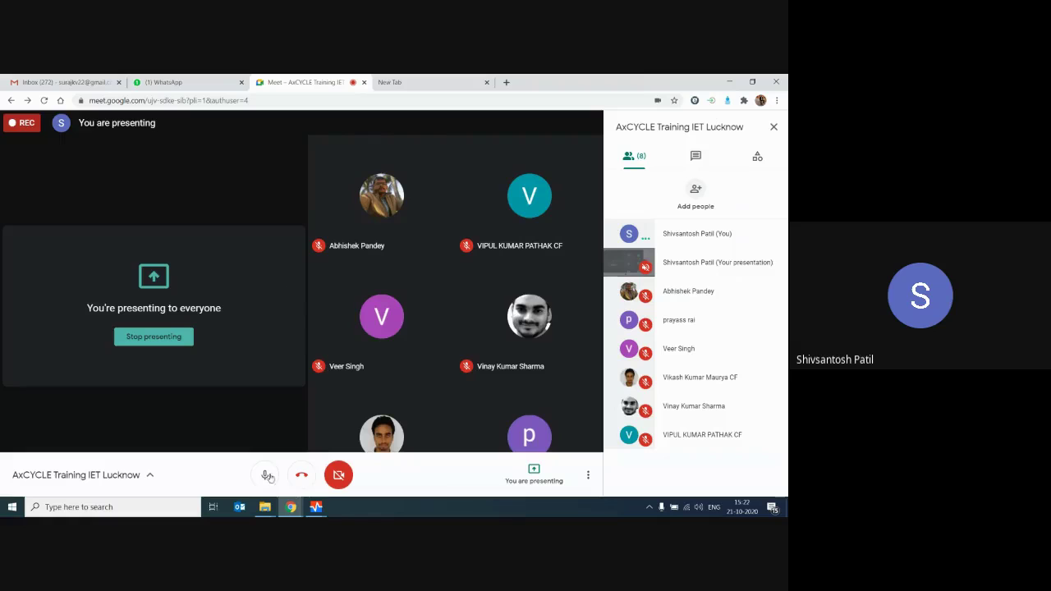
click(730, 81)
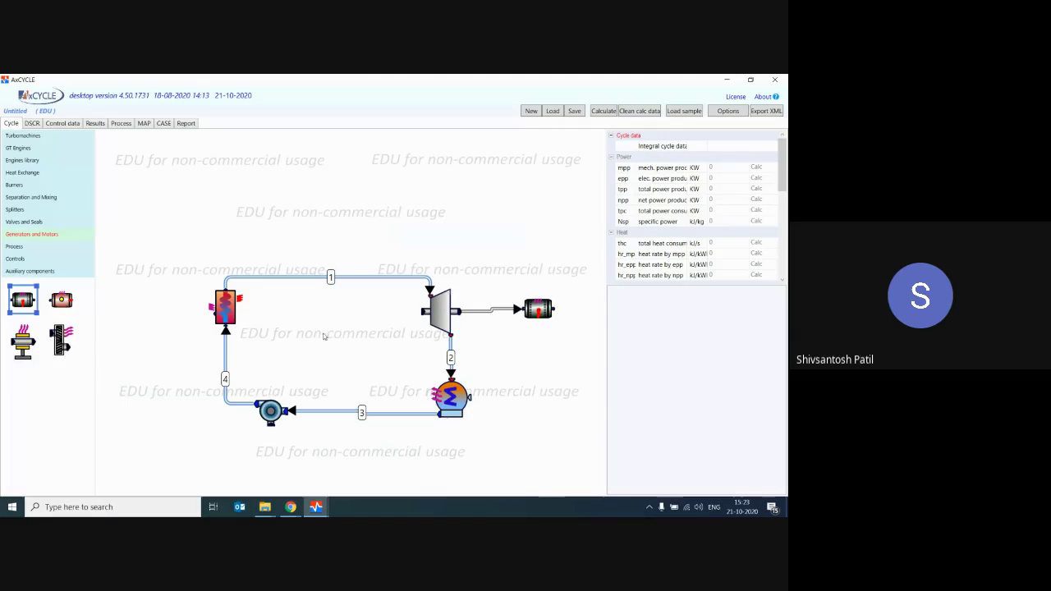
Move the whole cycle up and to the left on the canvas, and lower the pump in line with the condenser outlet
scroll(426, 321, down, 1)
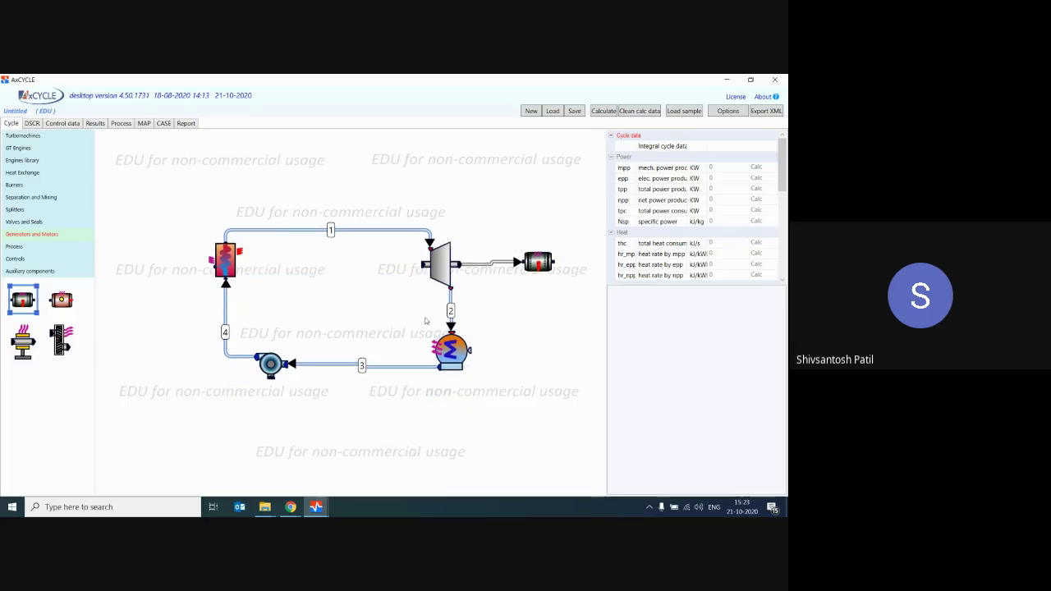
mouse_move(157, 192)
mouse_down()
mouse_move(596, 397)
mouse_move(593, 408)
mouse_up()
mouse_move(459, 358)
mouse_down()
mouse_move(392, 300)
mouse_move(426, 339)
mouse_move(408, 324)
mouse_up()
click(455, 329)
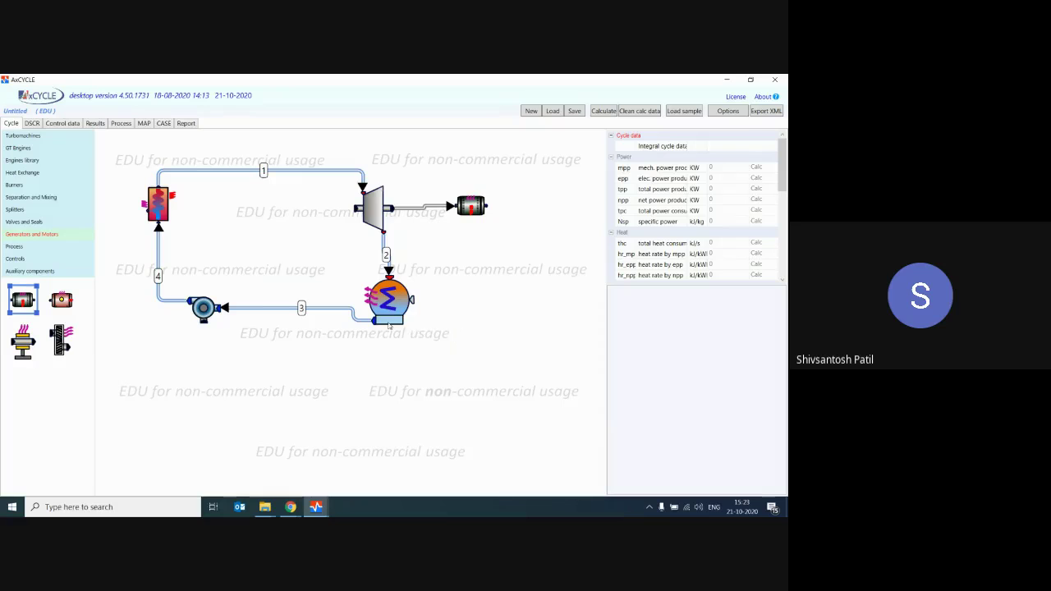
drag(203, 308, 192, 320)
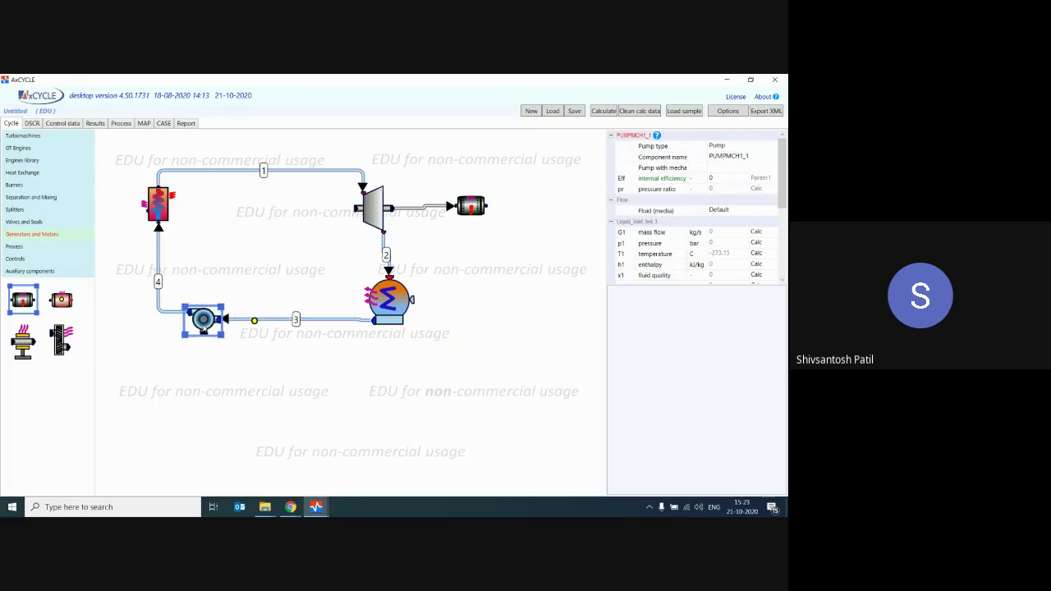
click(273, 357)
scroll(138, 182, up, 1)
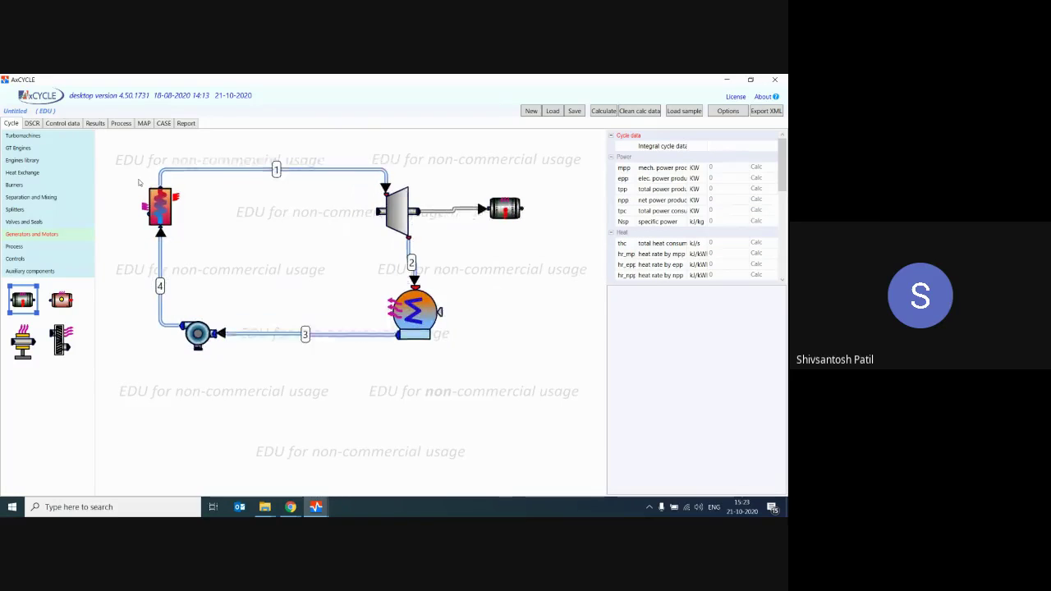
Switch to the Google Meet call and send the chat message "audiable?" to everyone
mouse_move(291, 507)
click(232, 465)
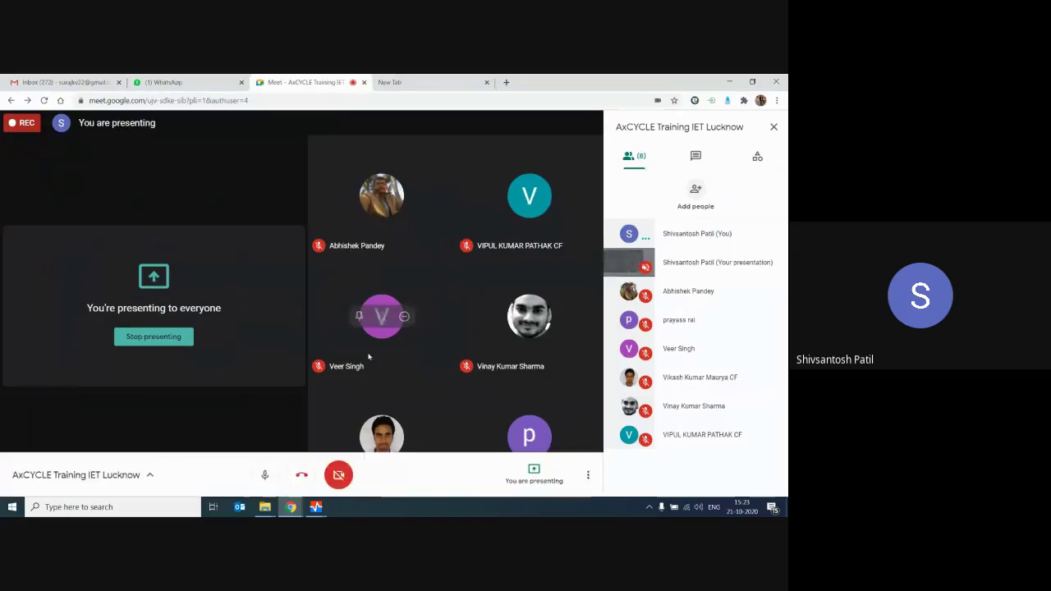
click(694, 156)
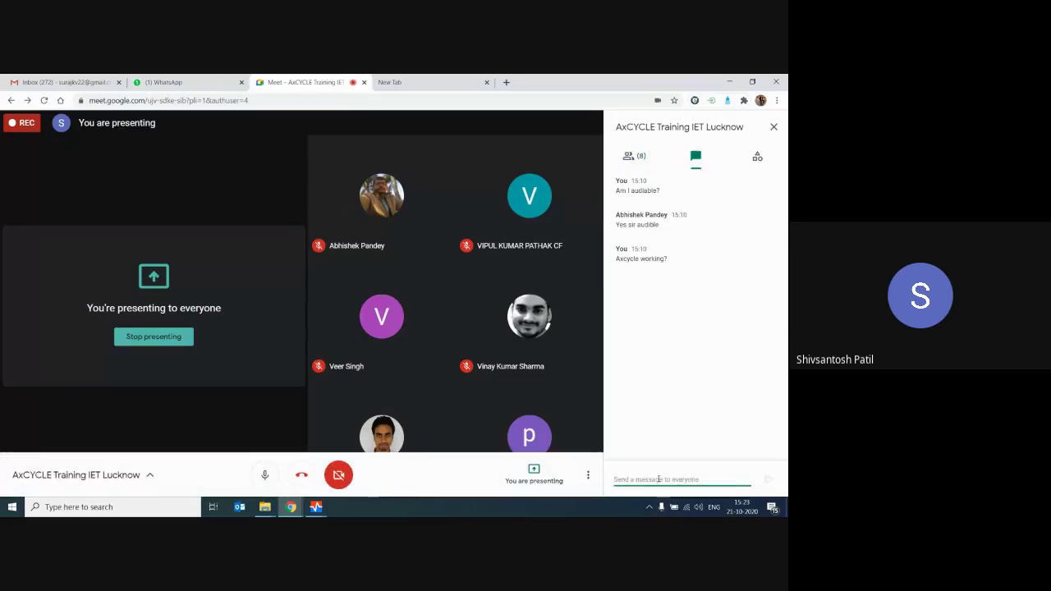
text(audiable?)
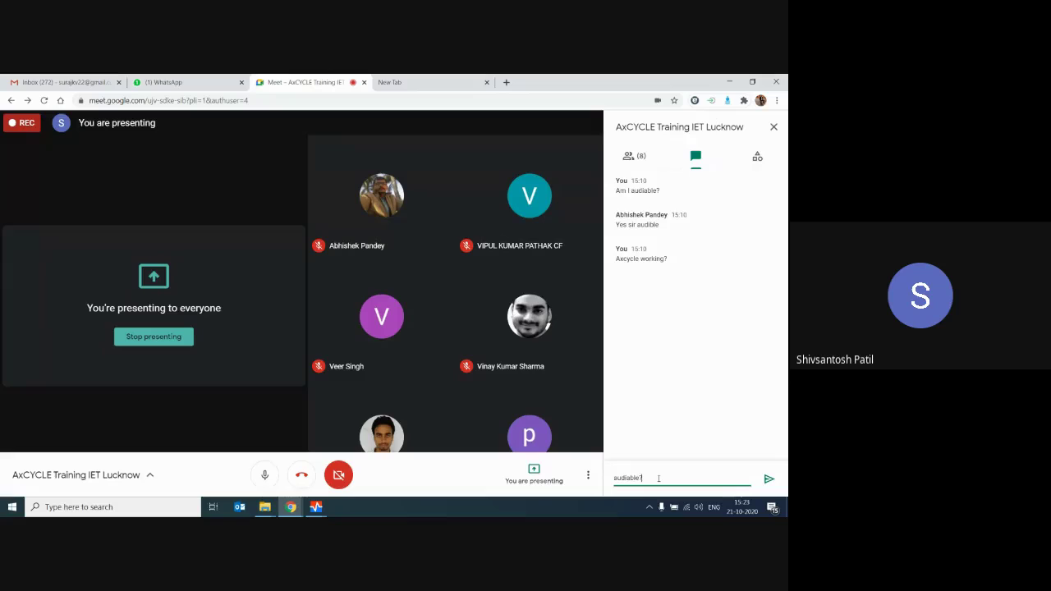
key(Return)
Send the message "Everyone done that model?" in the meeting chat
text(Everyone done)
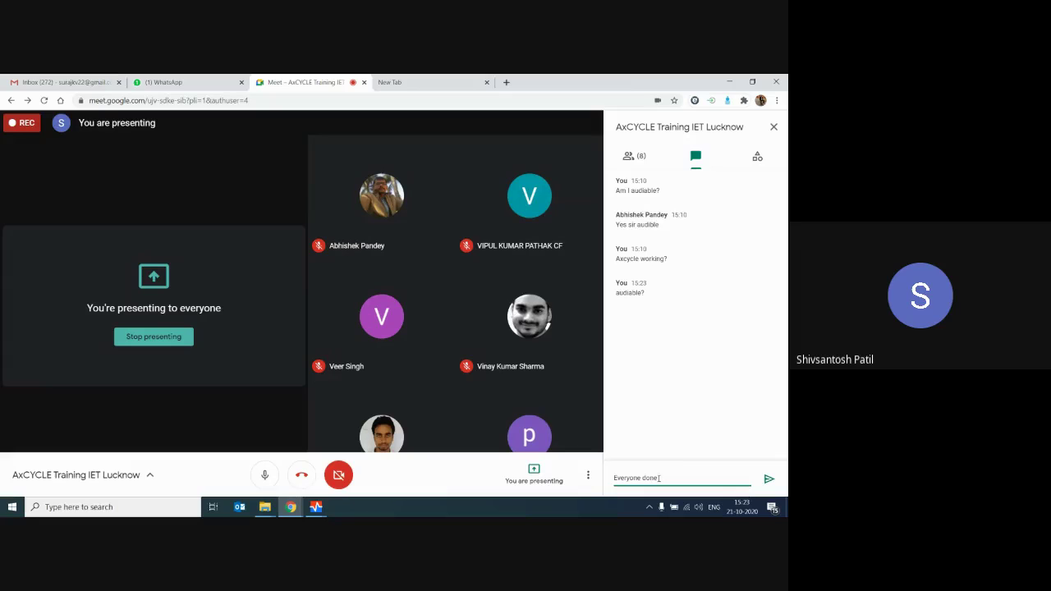
text(?)
text(el)
text(?)
key(Return)
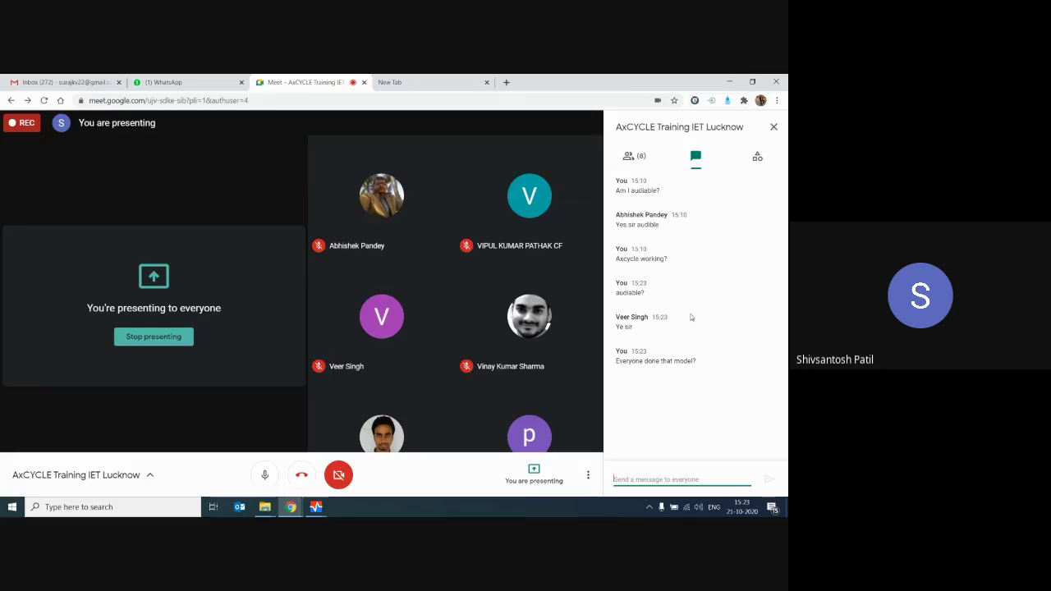
Read the participants' replies in the meeting chat and return to AxCYCLE
drag(616, 361, 617, 179)
click(719, 387)
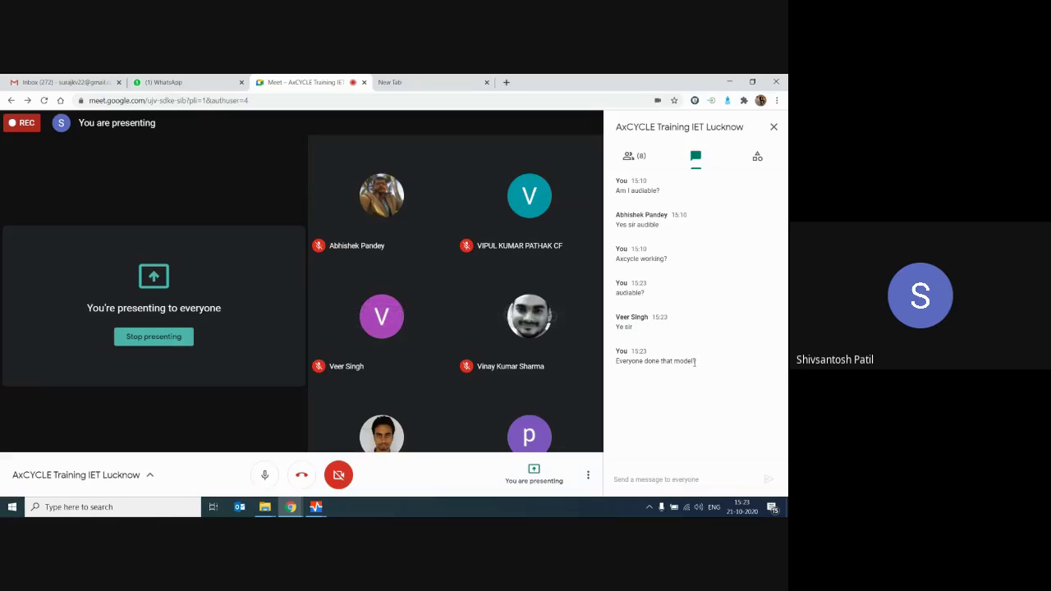
drag(695, 361, 610, 320)
click(637, 326)
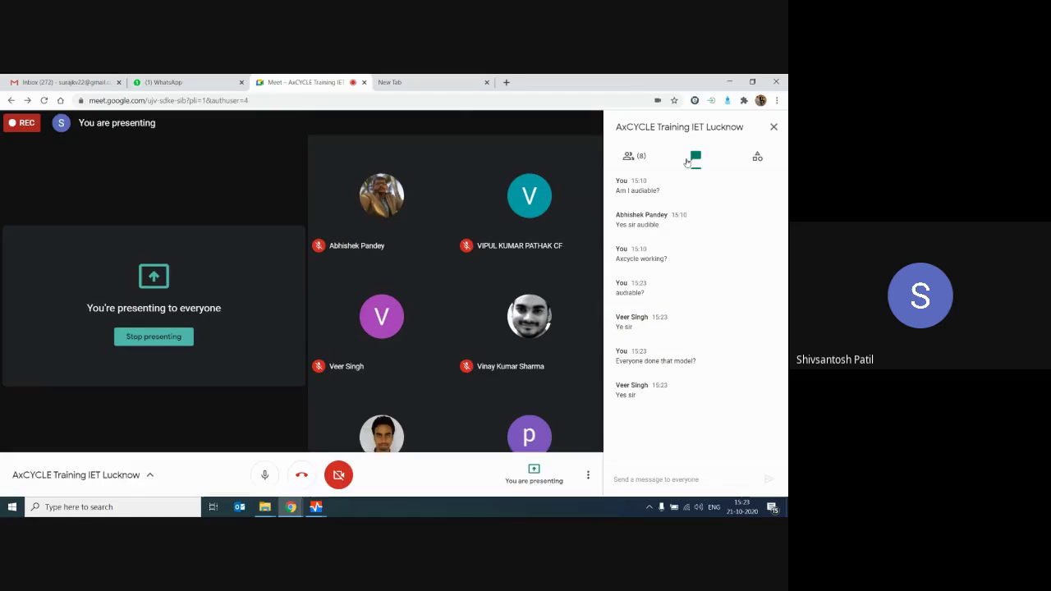
click(729, 82)
Move the condenser lower beneath the turbine and lower the pump until its line from the condenser runs straight
drag(504, 371, 387, 287)
drag(457, 332, 441, 333)
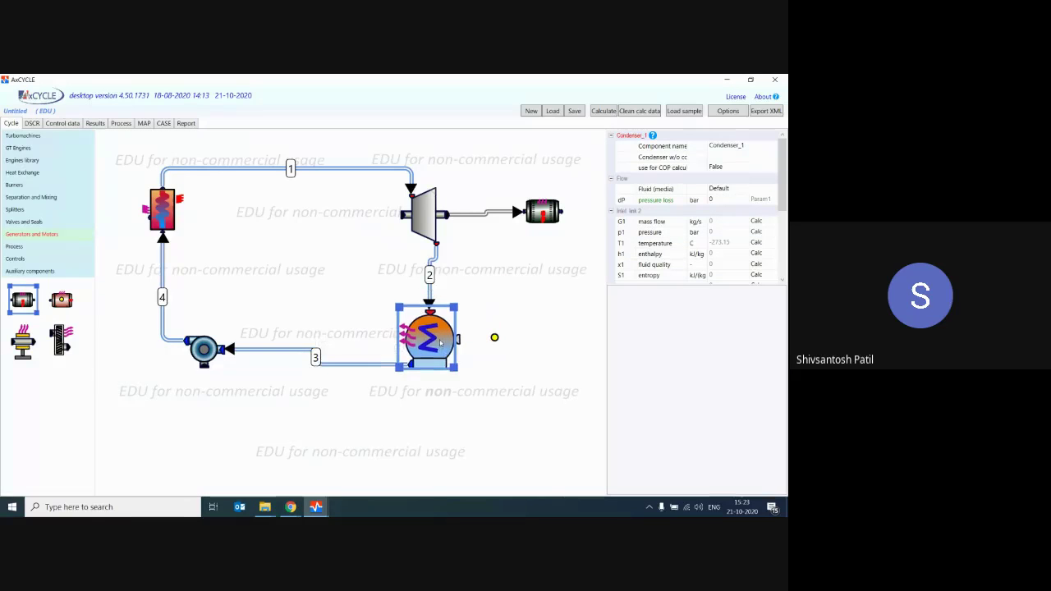
click(492, 274)
scroll(247, 258, down, 3)
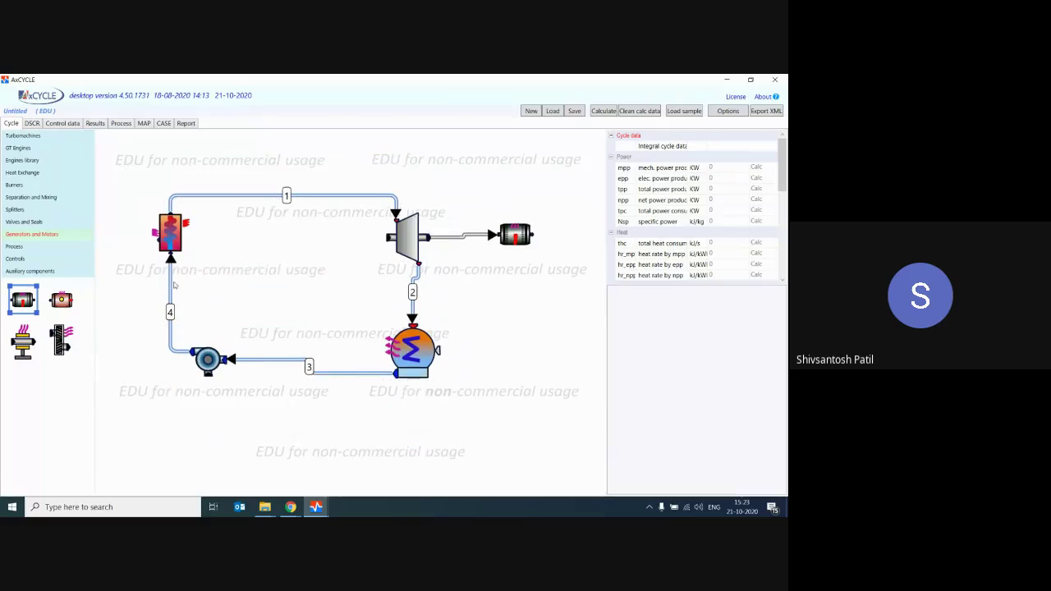
scroll(175, 285, up, 3)
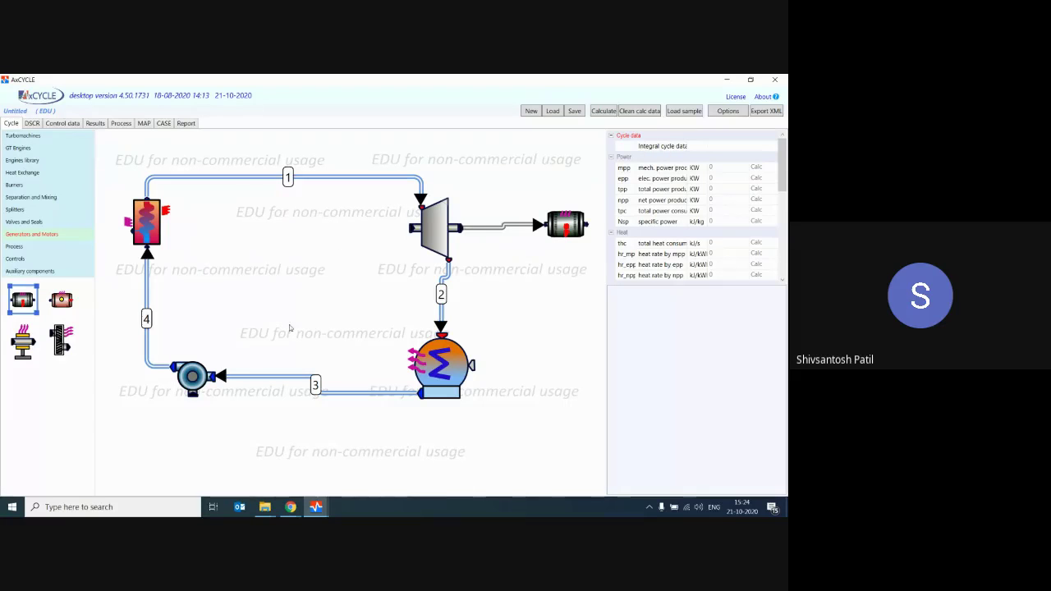
drag(167, 357, 168, 372)
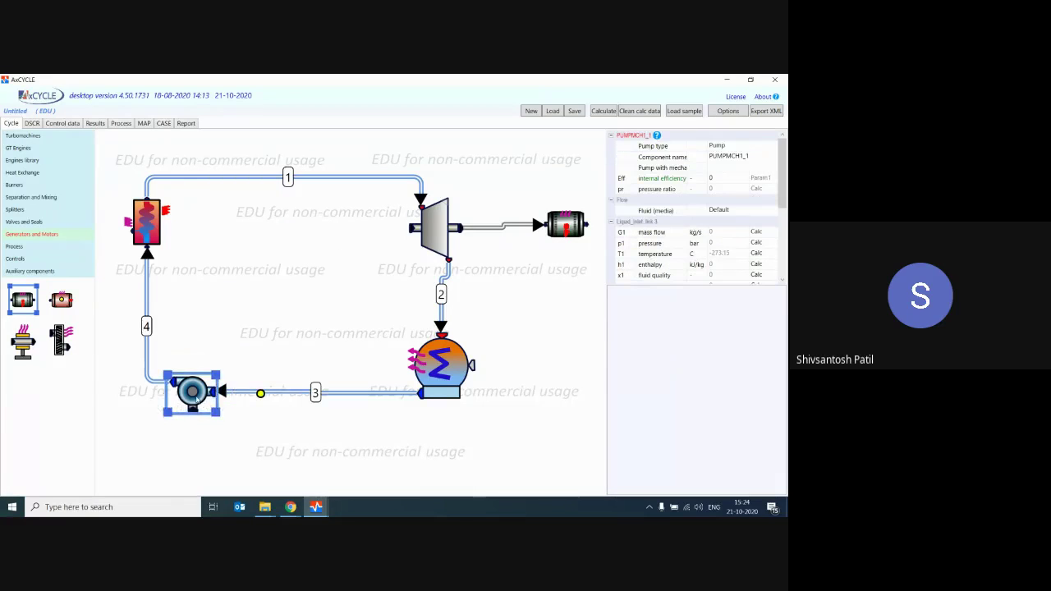
click(284, 236)
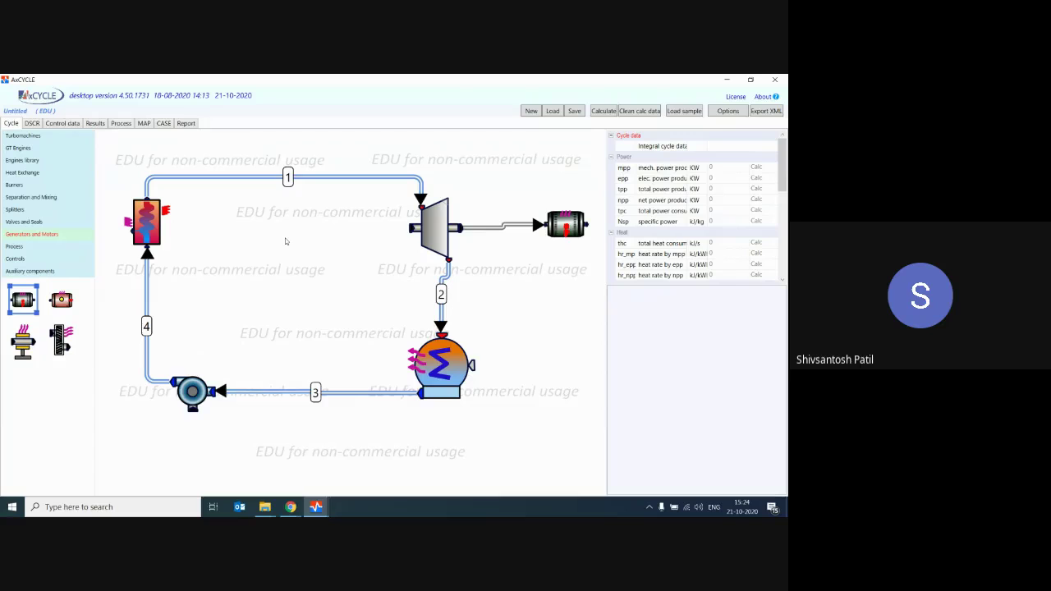
Show the turbine's full property list and set its fluid (media) to Steam
click(437, 221)
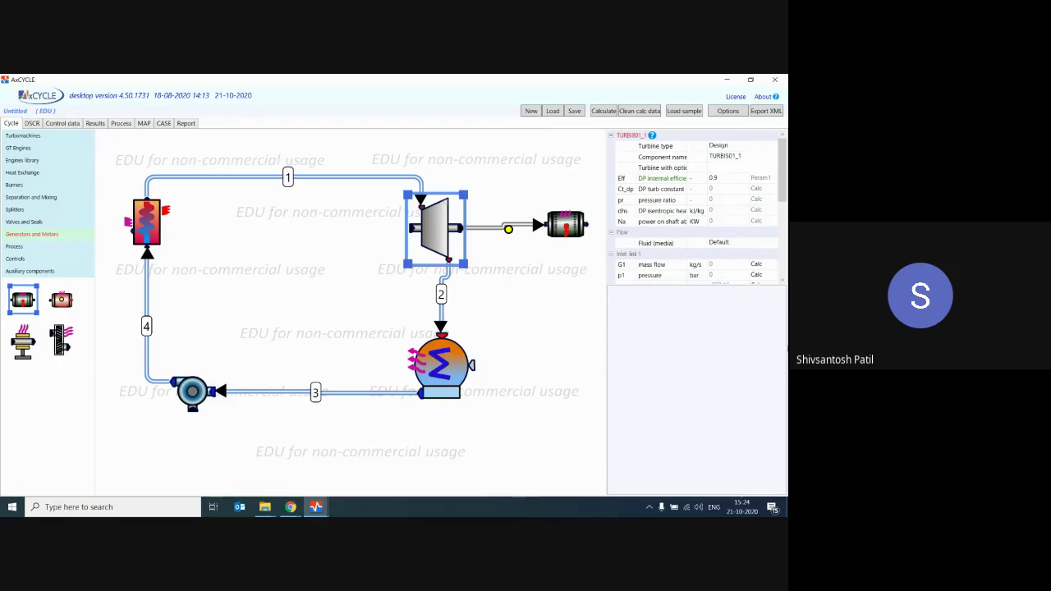
drag(690, 284, 688, 471)
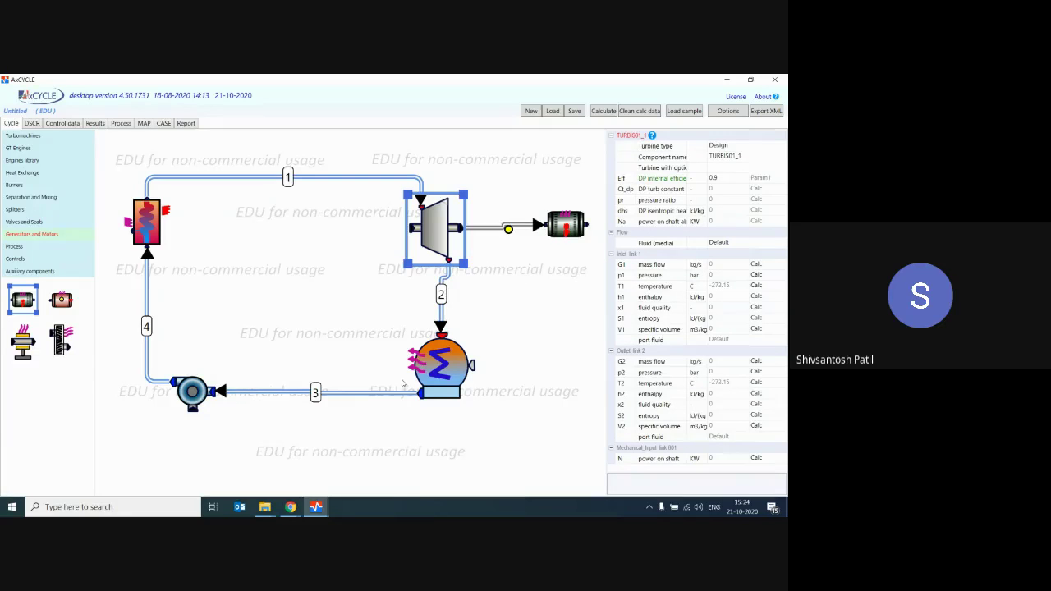
click(728, 180)
click(727, 180)
click(725, 243)
click(726, 244)
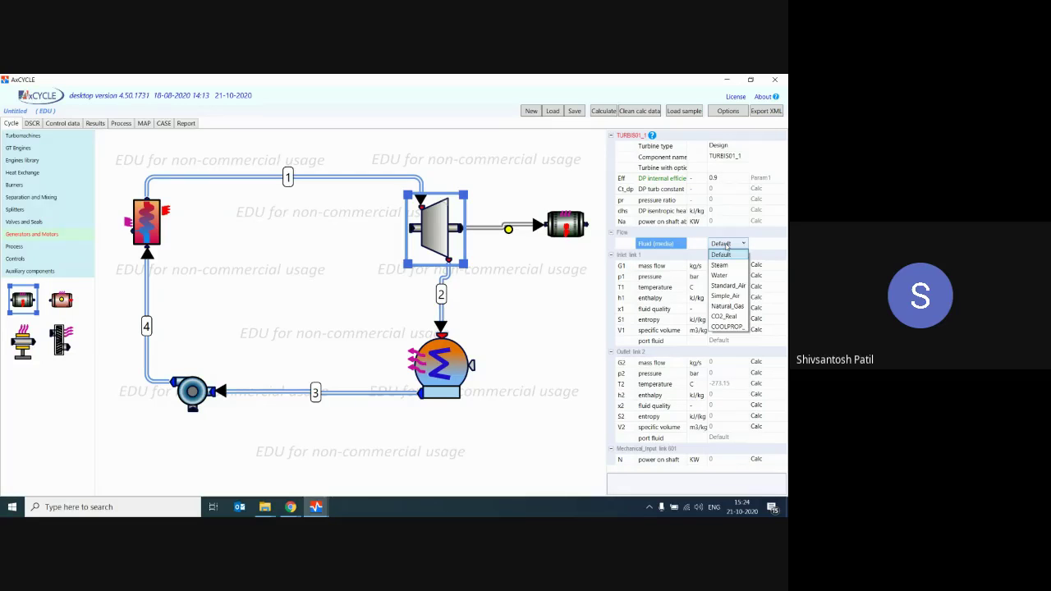
click(721, 263)
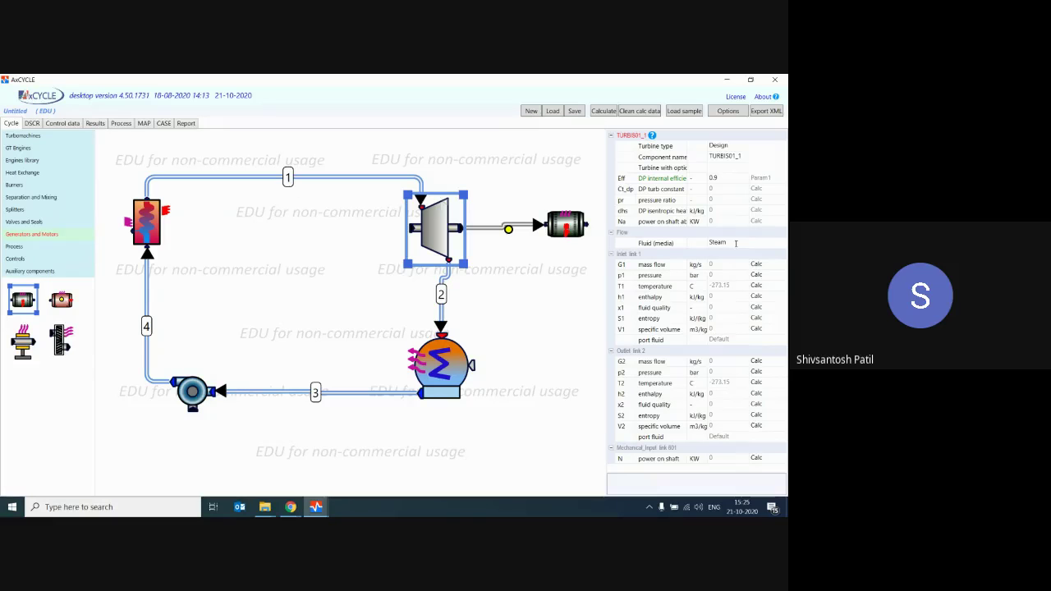
Check the turbine's fluid selection and confirm its DP internal efficiency entry
click(736, 243)
click(730, 244)
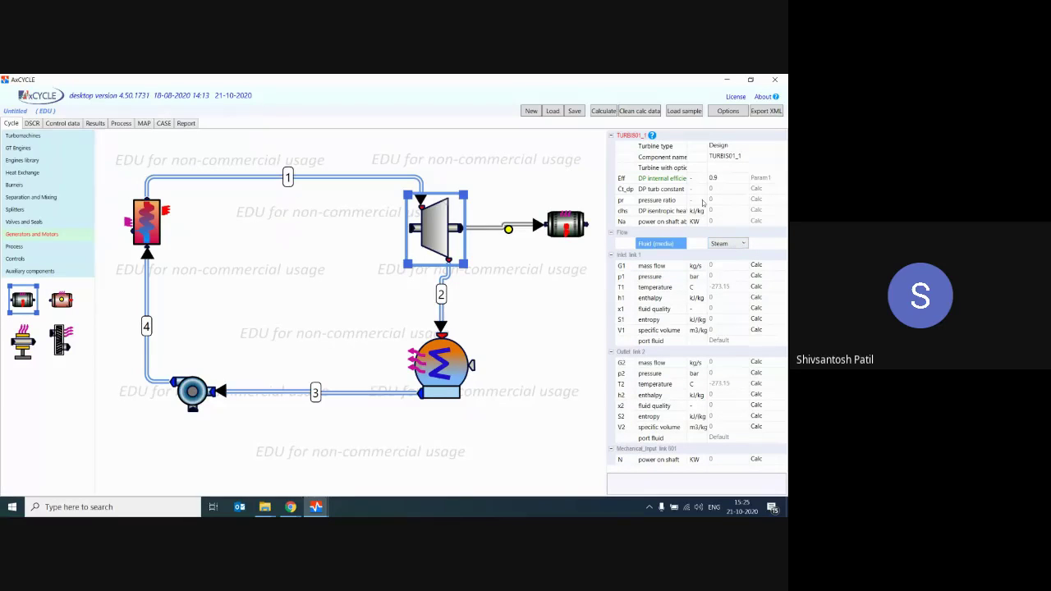
click(728, 178)
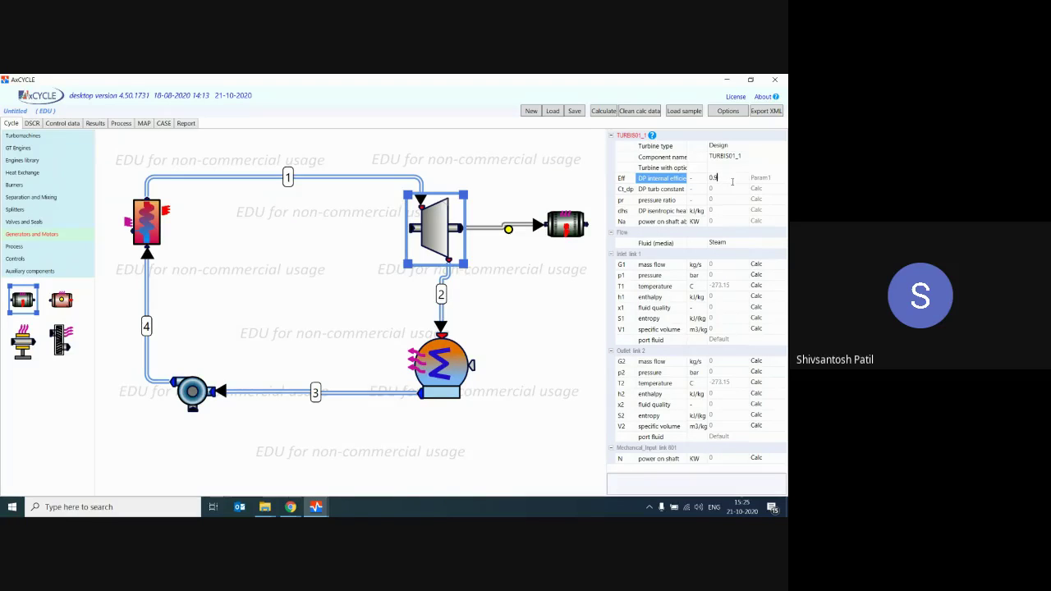
key(Return)
Select the condenser and check its pressure loss parameter
click(446, 360)
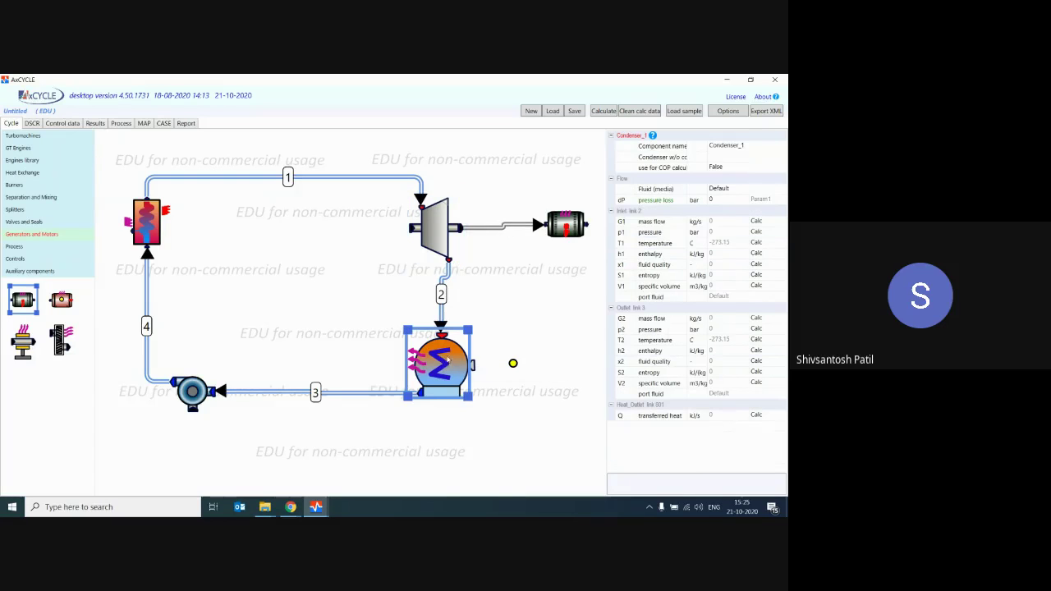
click(711, 200)
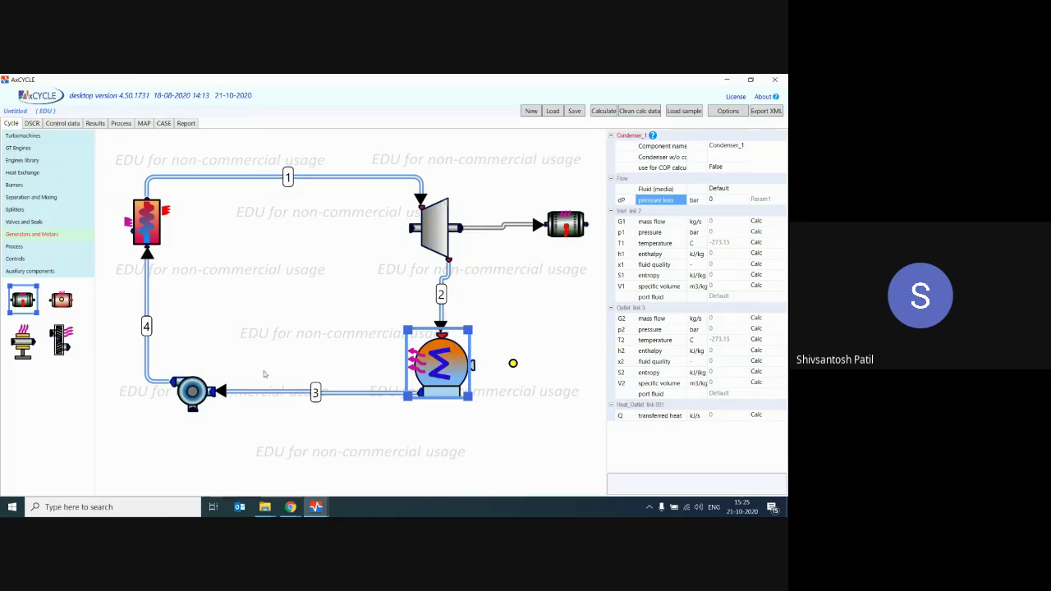
Set the pump's internal efficiency to 0.75
click(193, 392)
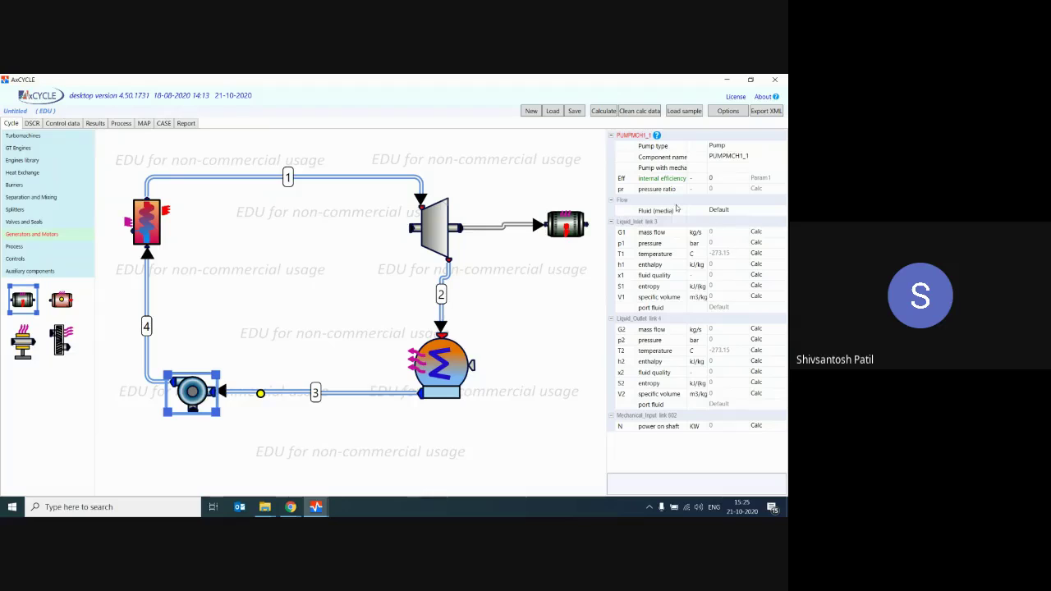
click(711, 178)
click(711, 179)
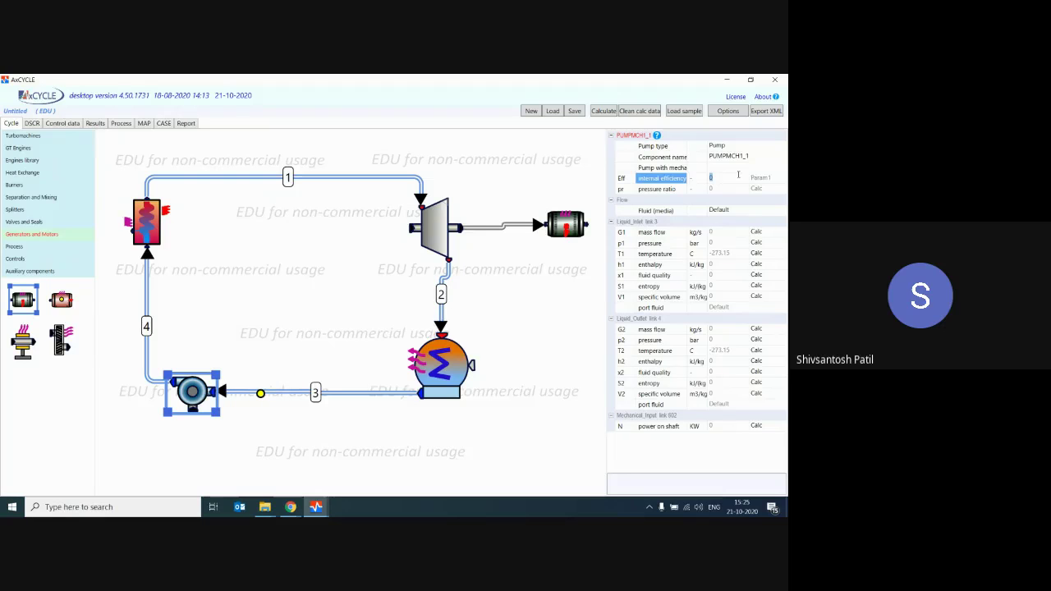
text(0.75)
Select the boiler and check its pressure loss and efficiency parameters
click(148, 215)
click(723, 189)
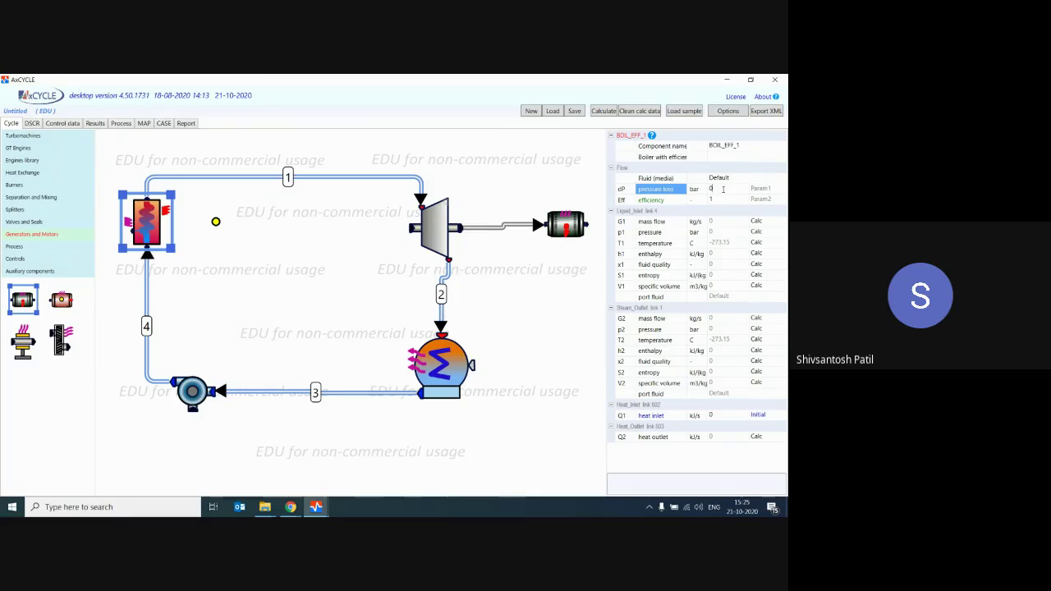
click(723, 199)
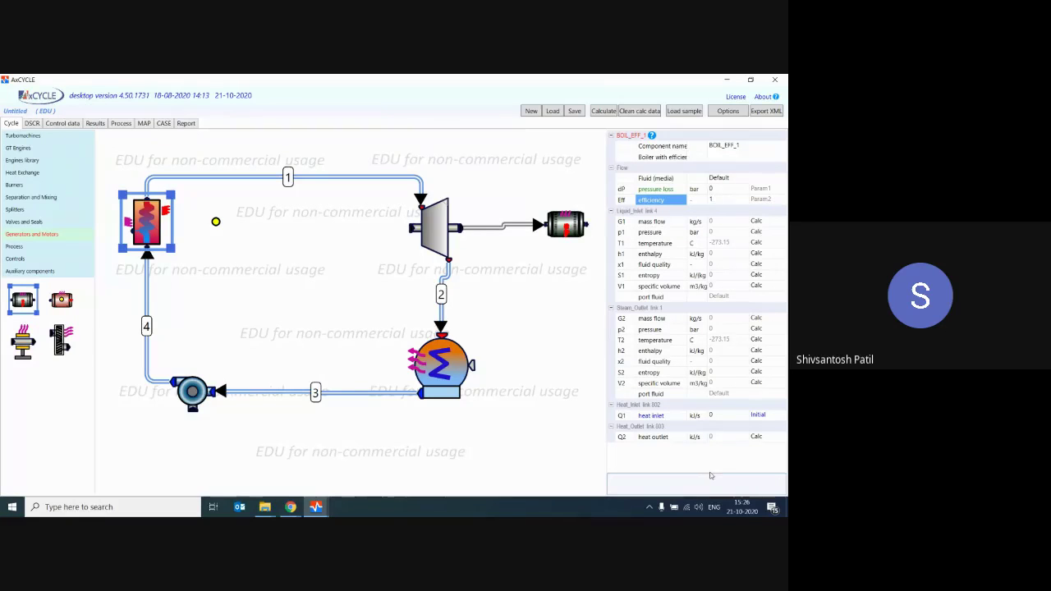
Enlarge the message area, select the turbine and shrink the area again to show all turbine properties
drag(718, 476, 719, 448)
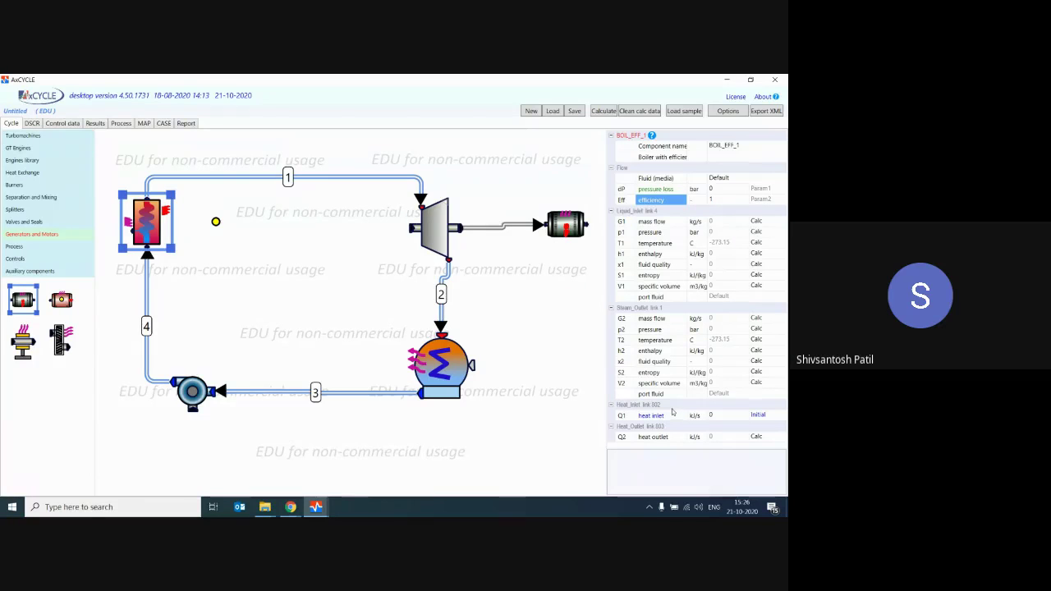
click(437, 229)
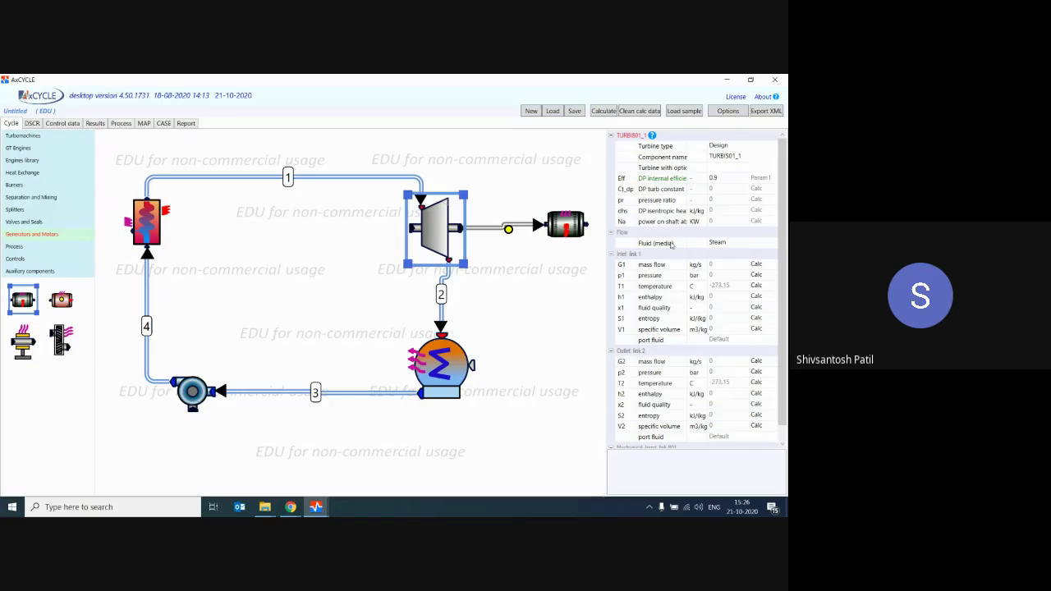
drag(666, 446, 666, 471)
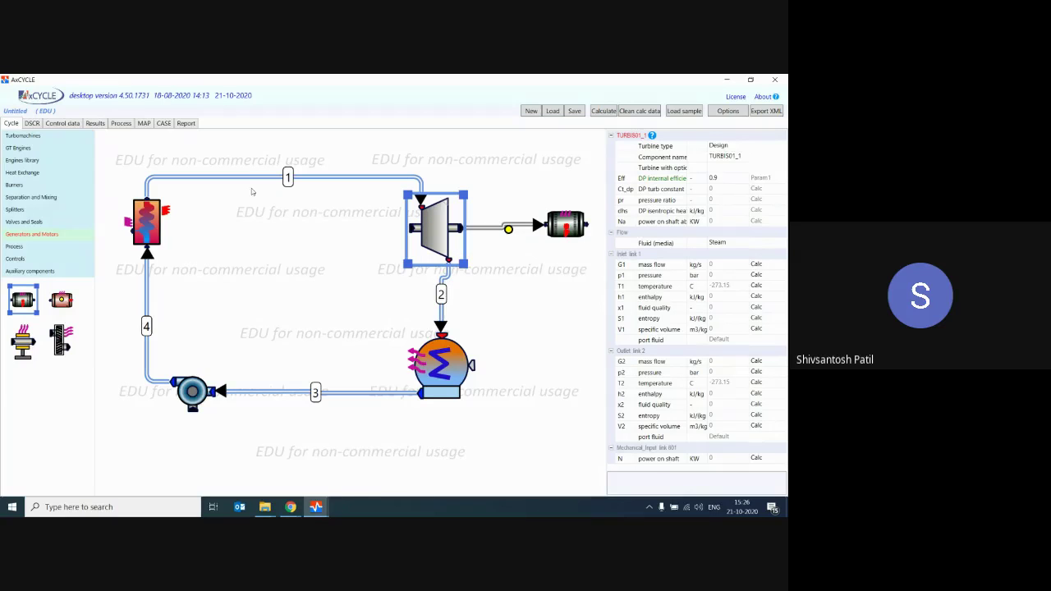
click(336, 218)
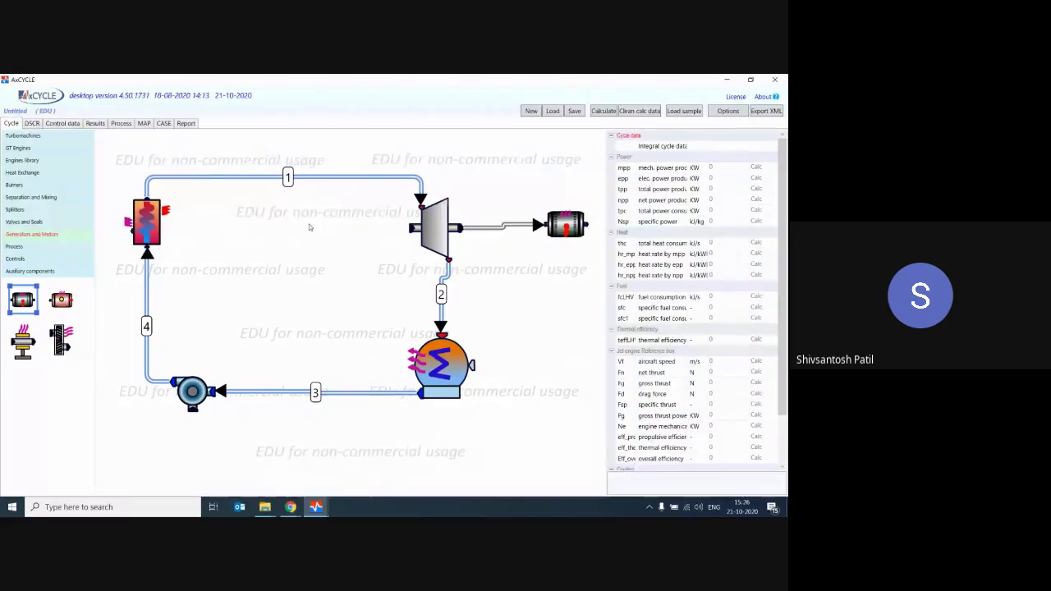
click(287, 178)
click(299, 220)
click(438, 217)
click(495, 267)
Make the turbine's inlet mass flow a Fixed condition and set it to 100 kg/s
click(436, 232)
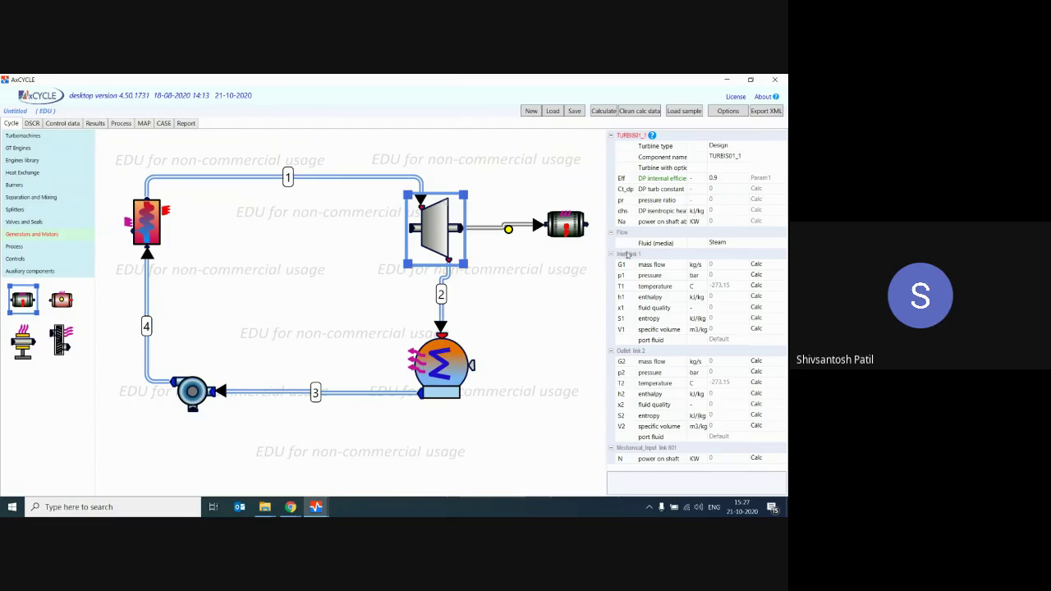
click(726, 264)
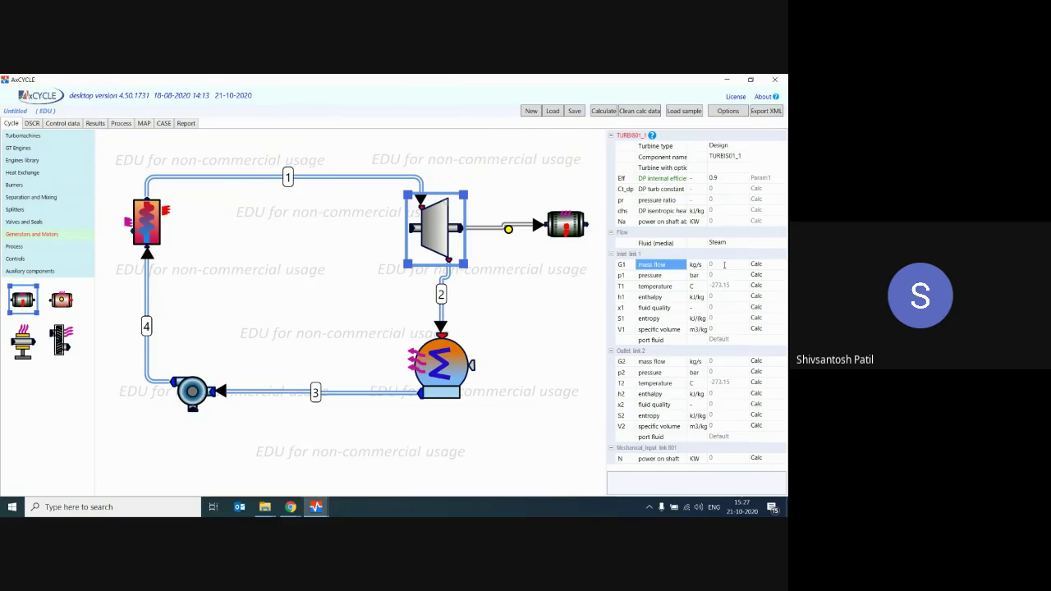
click(767, 264)
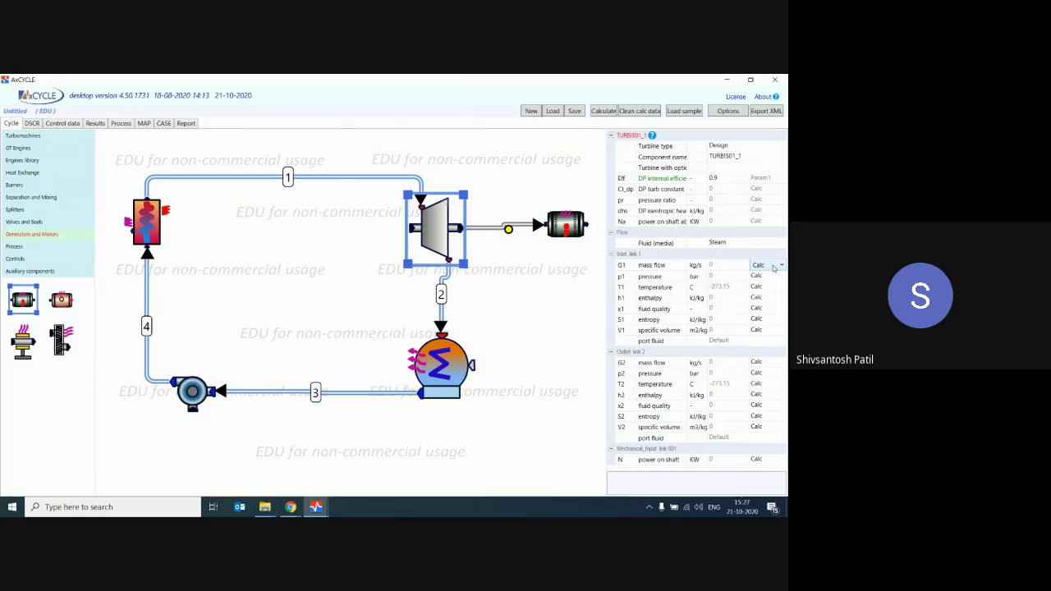
click(773, 266)
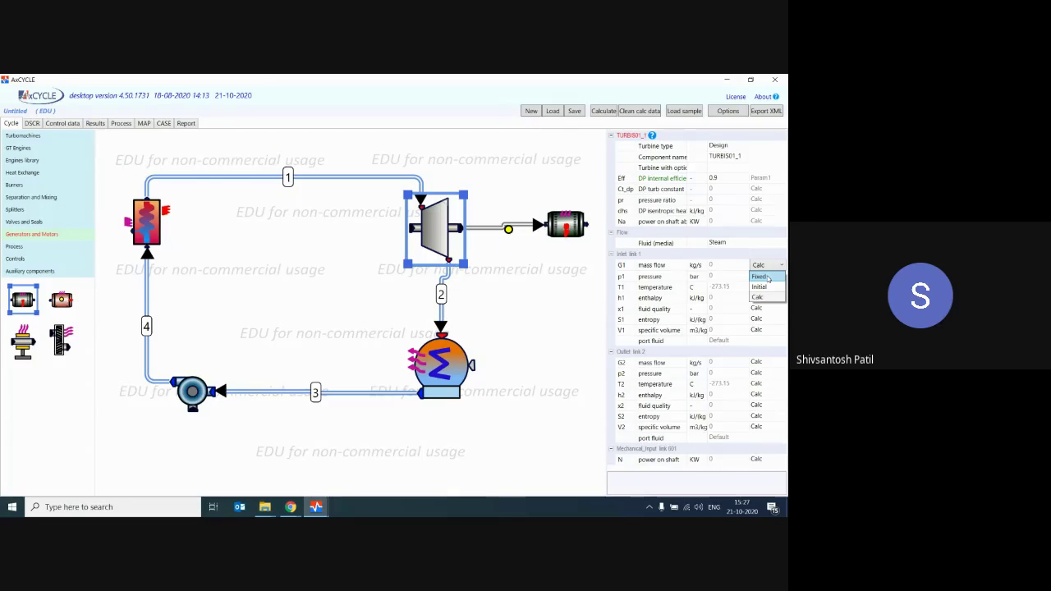
click(770, 279)
click(720, 264)
text(100)
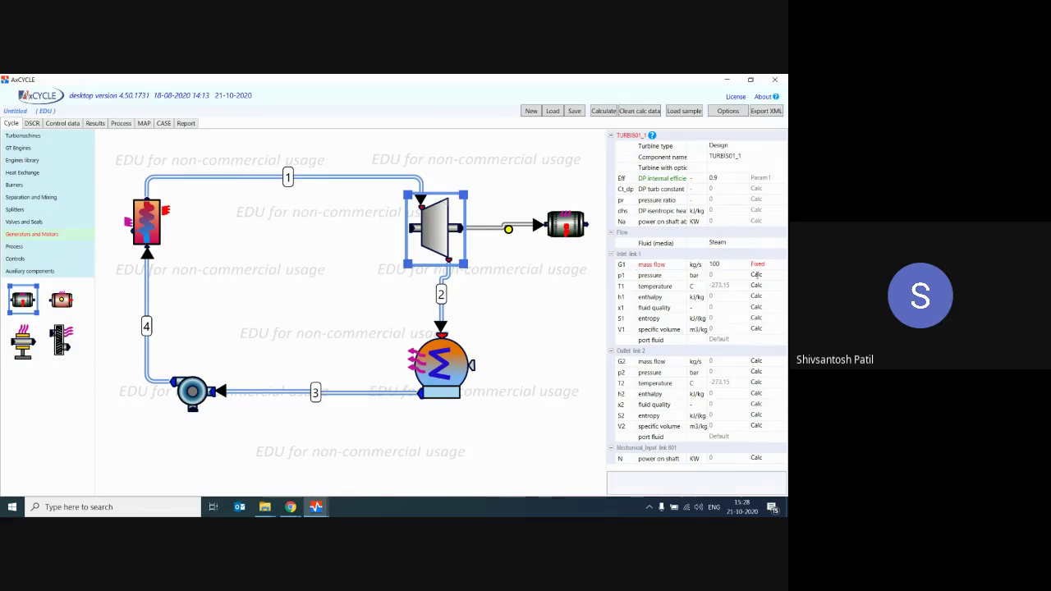
Make the turbine's inlet pressure a Fixed condition and set it to 100 bar
click(764, 276)
click(768, 278)
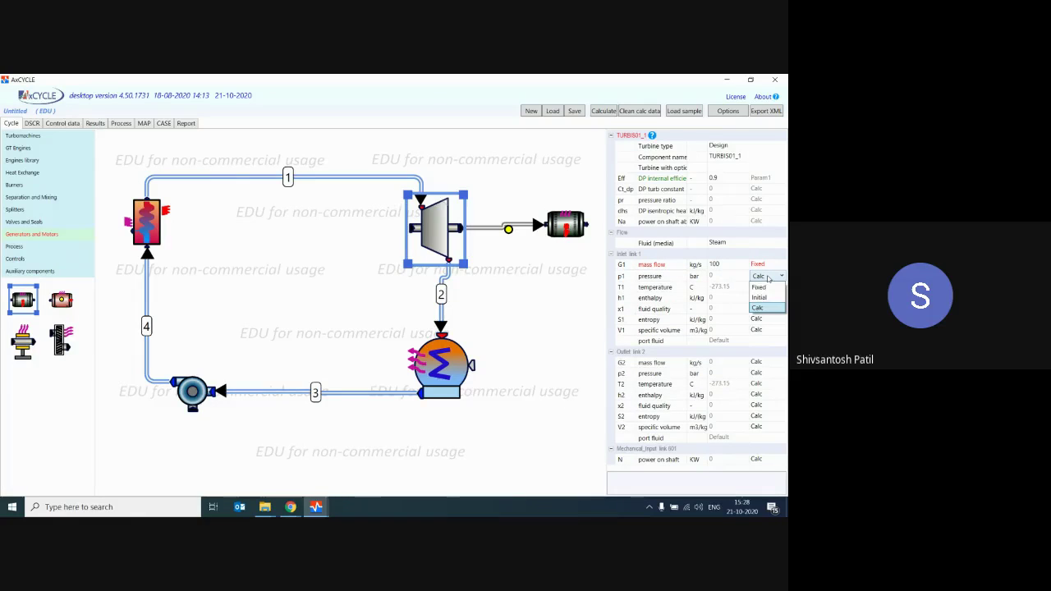
click(770, 297)
click(713, 277)
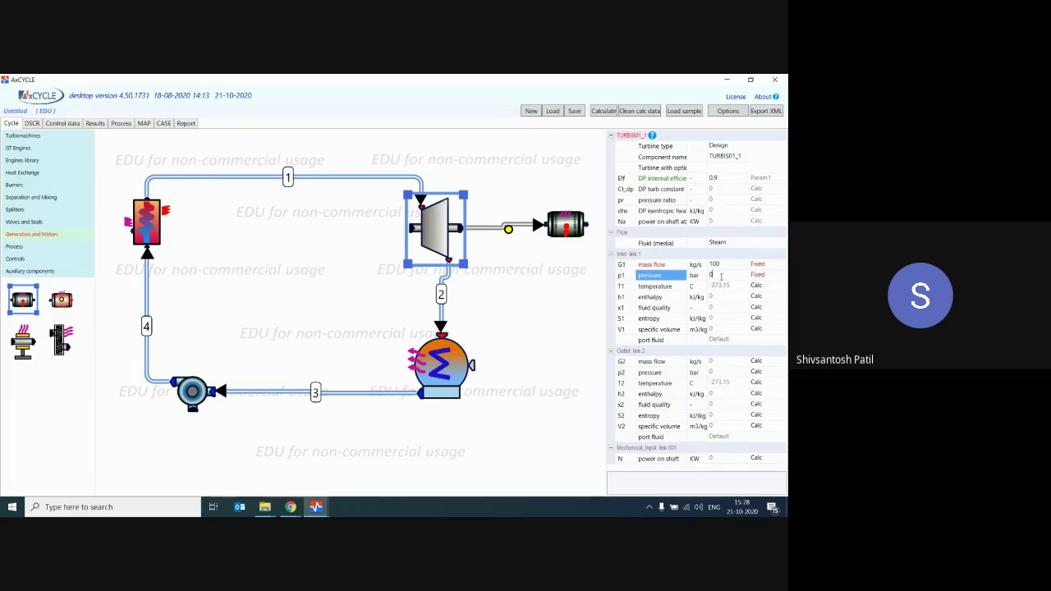
text(100)
key(Return)
Make the turbine's inlet temperature a Fixed condition and set it to 600 °C
click(755, 285)
click(768, 286)
click(759, 297)
click(714, 285)
text(600)
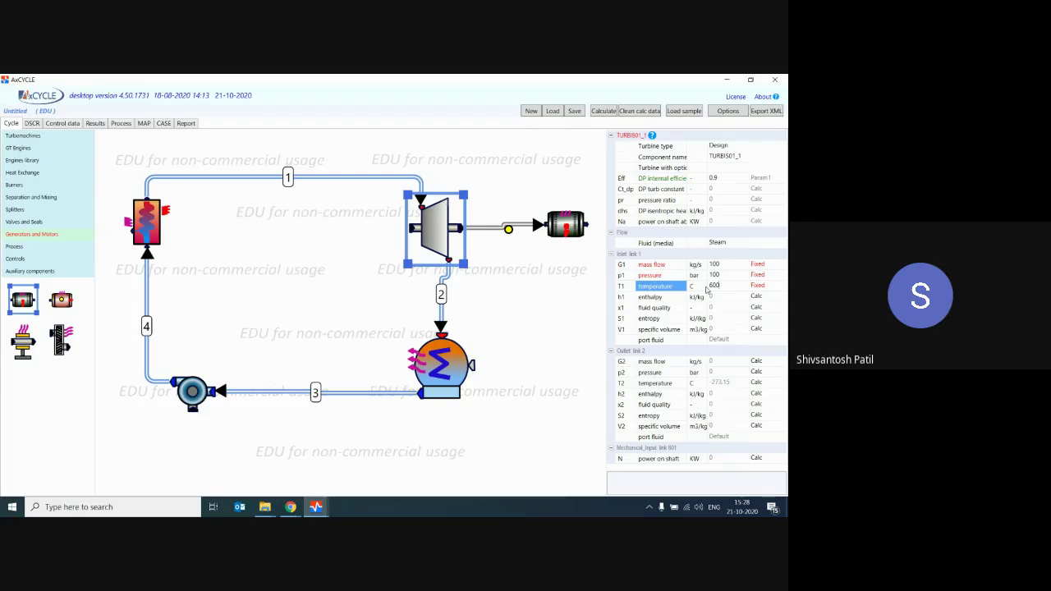
click(532, 300)
Calculate the cycle and read the solver messages on the number of fixed conditions in the enlarged message area
click(603, 111)
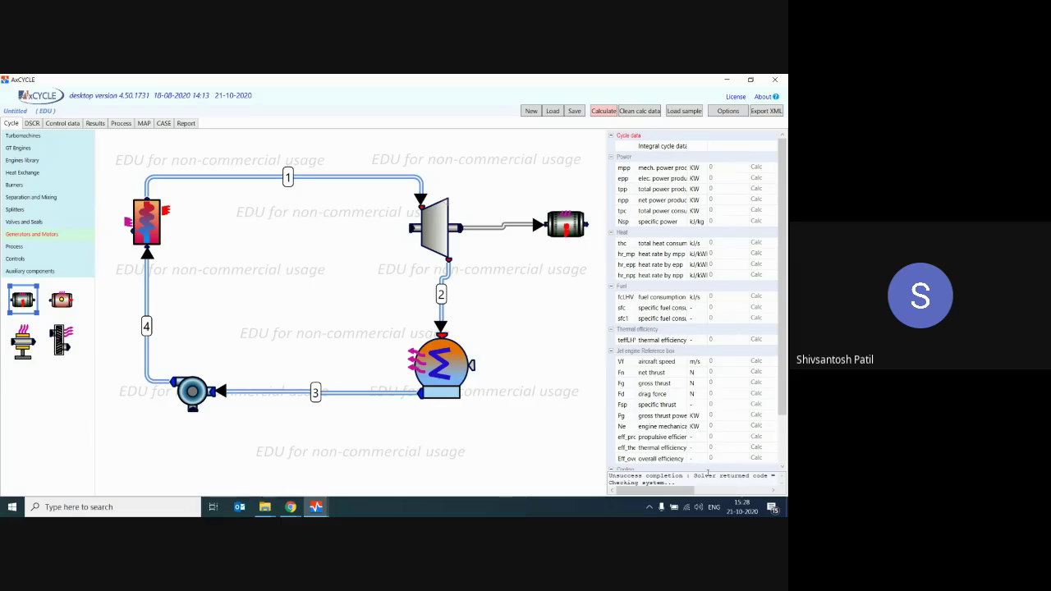
drag(707, 475, 695, 239)
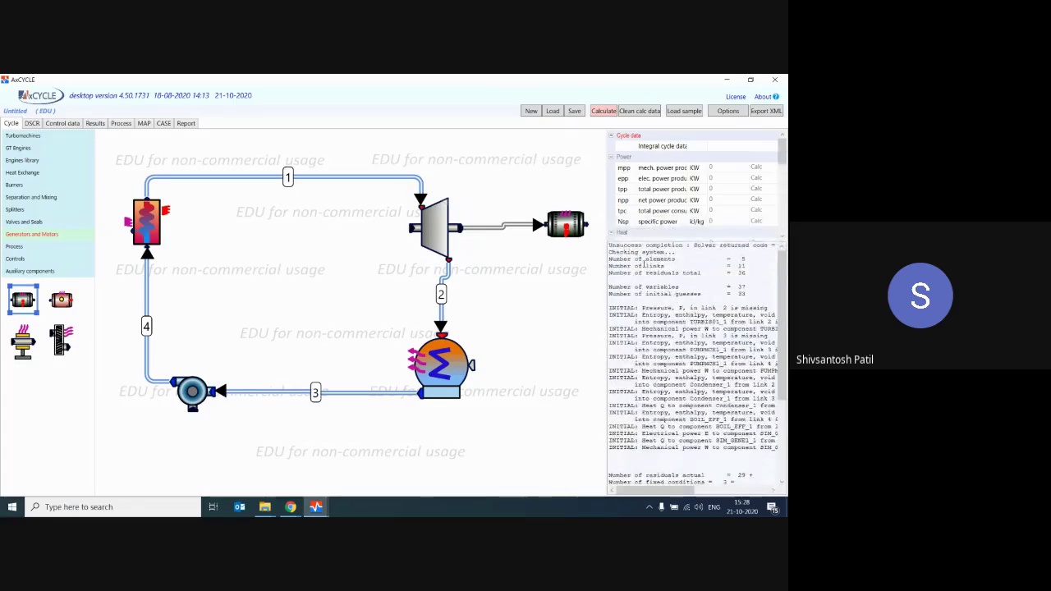
scroll(674, 286, down, 6)
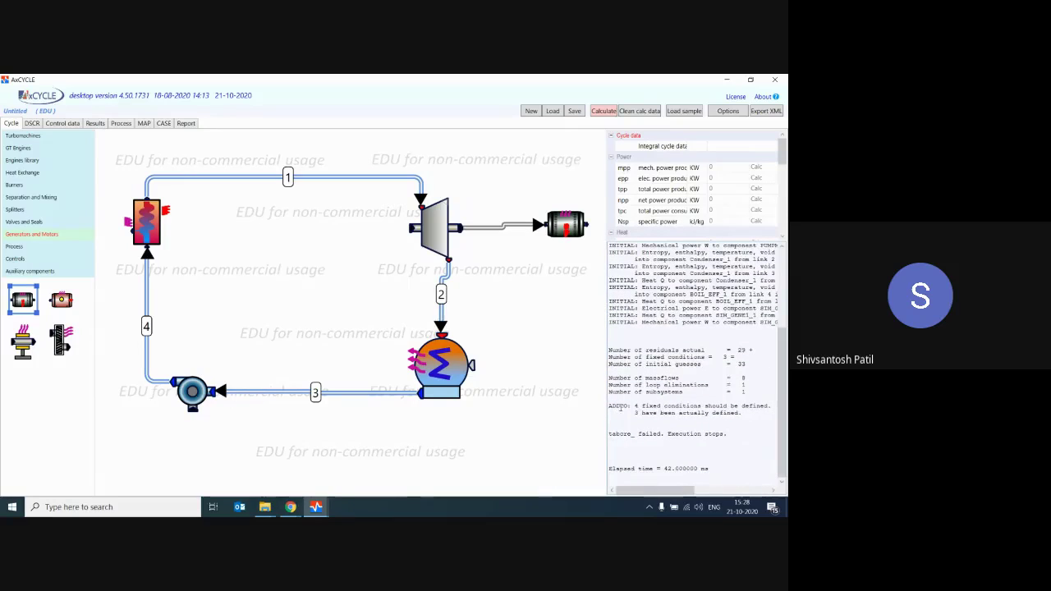
drag(634, 406, 772, 406)
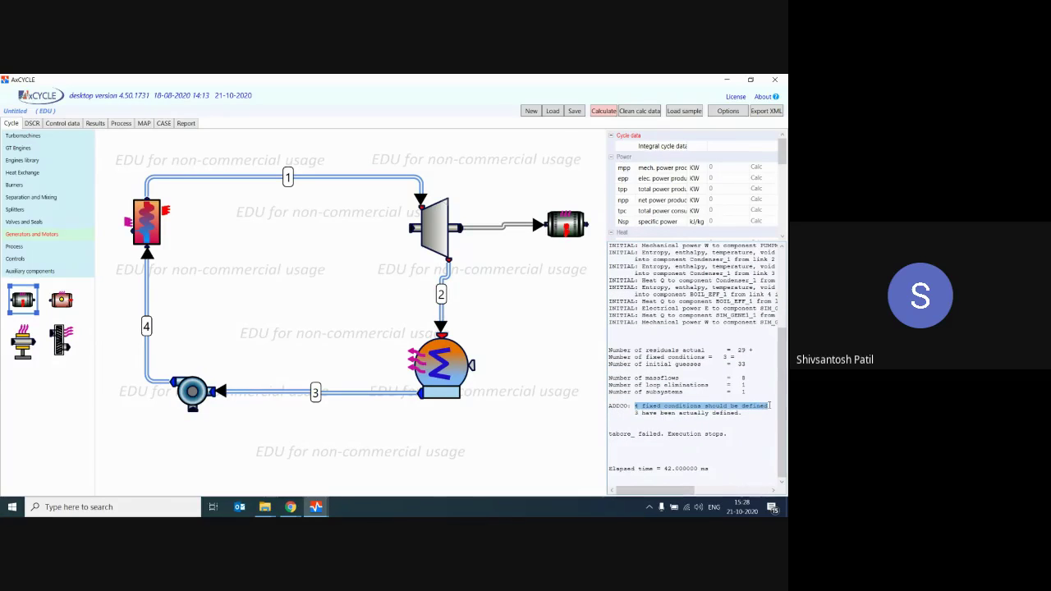
drag(635, 413, 609, 406)
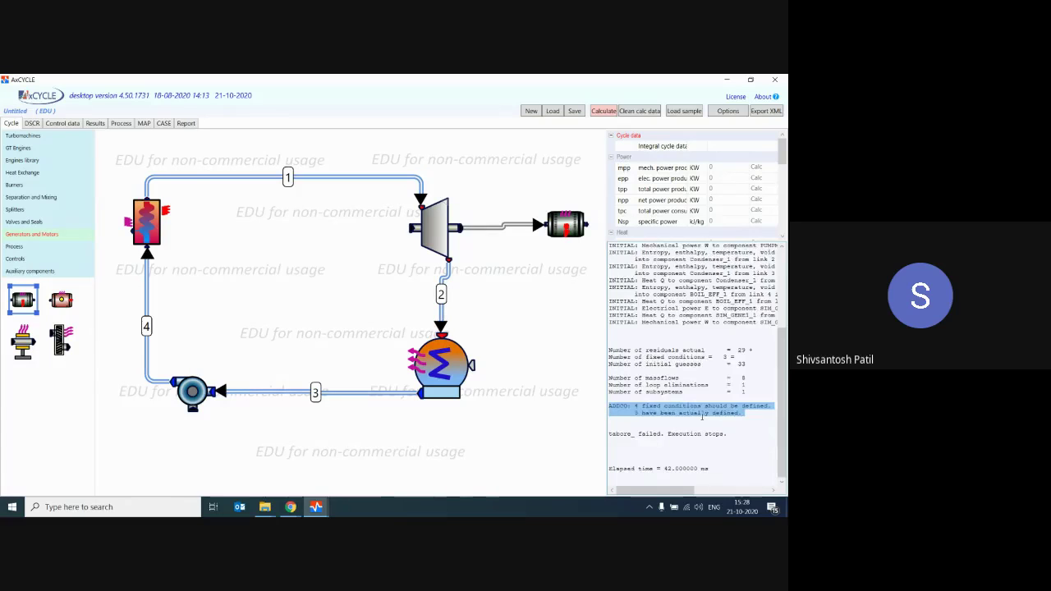
scroll(702, 416, up, 6)
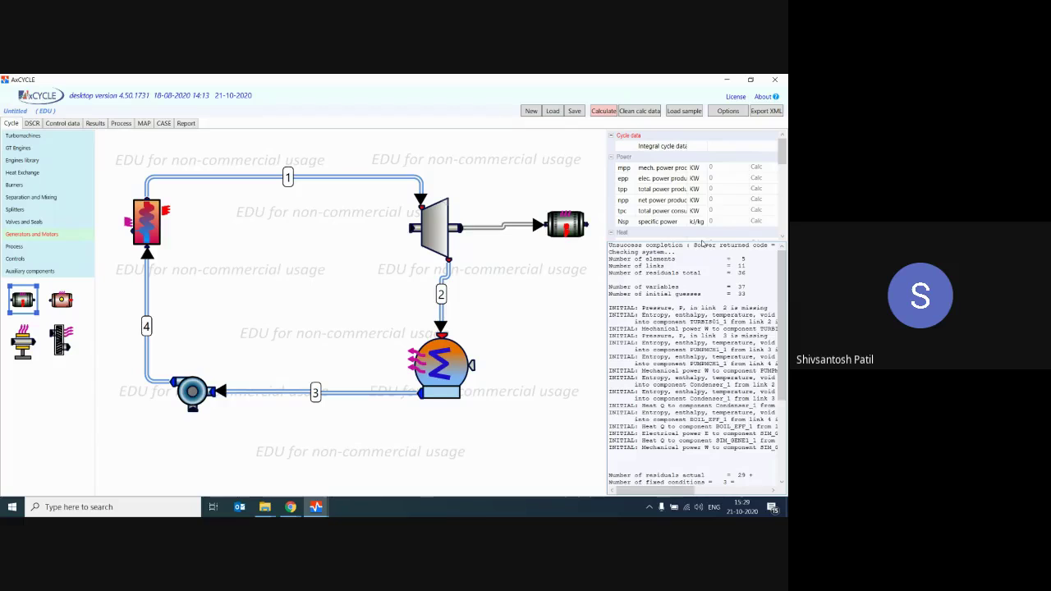
drag(702, 242, 678, 480)
Select the turbine and review its fixed inlet conditions and its outlet parameters
click(423, 227)
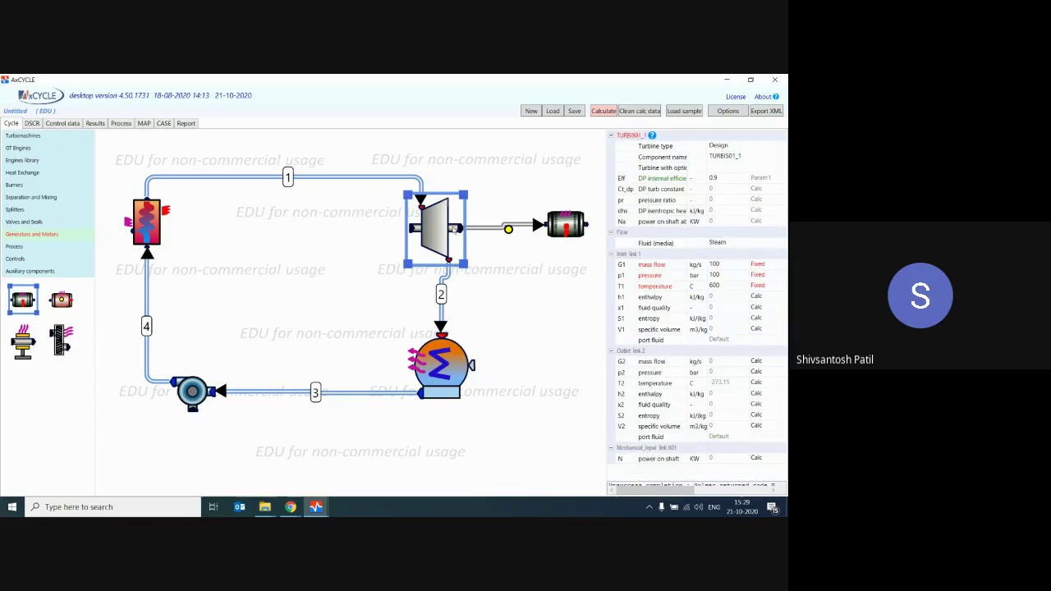
click(757, 266)
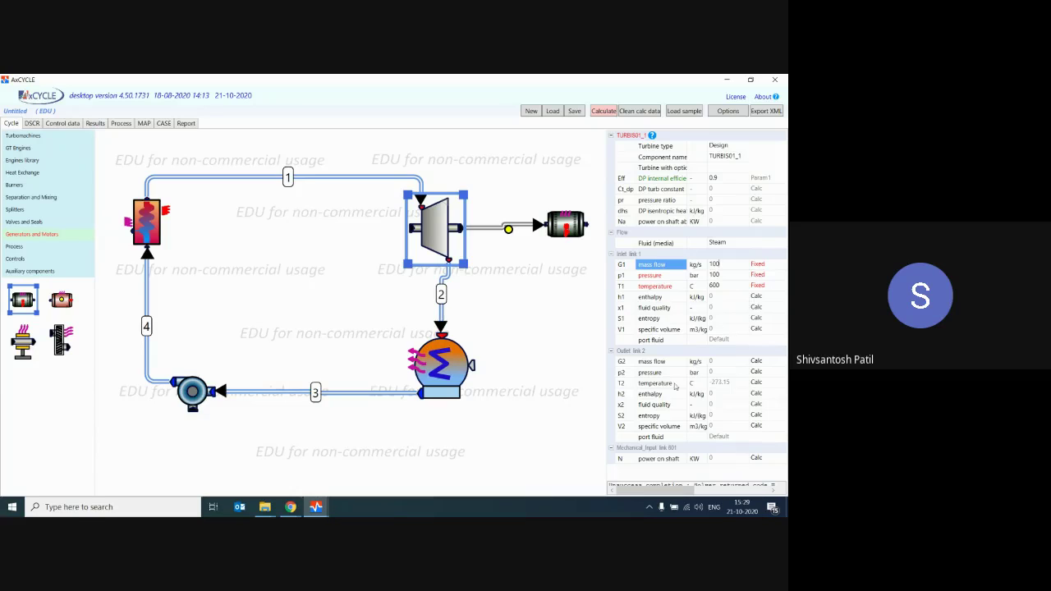
drag(472, 302, 417, 276)
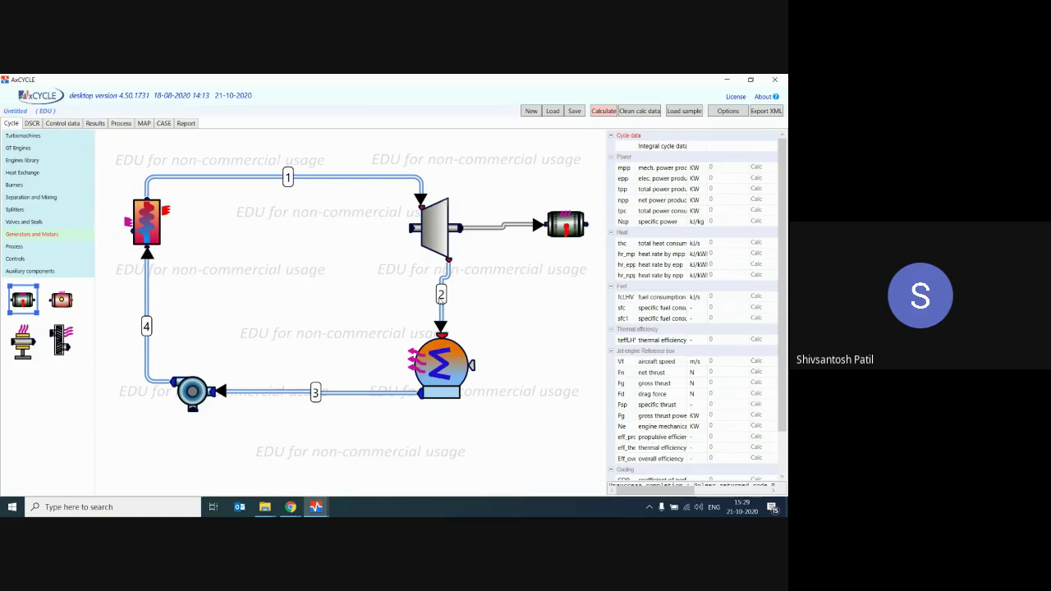
Make the turbine's outlet pressure (p2) a Fixed condition and set it to 0.5 bar
click(439, 236)
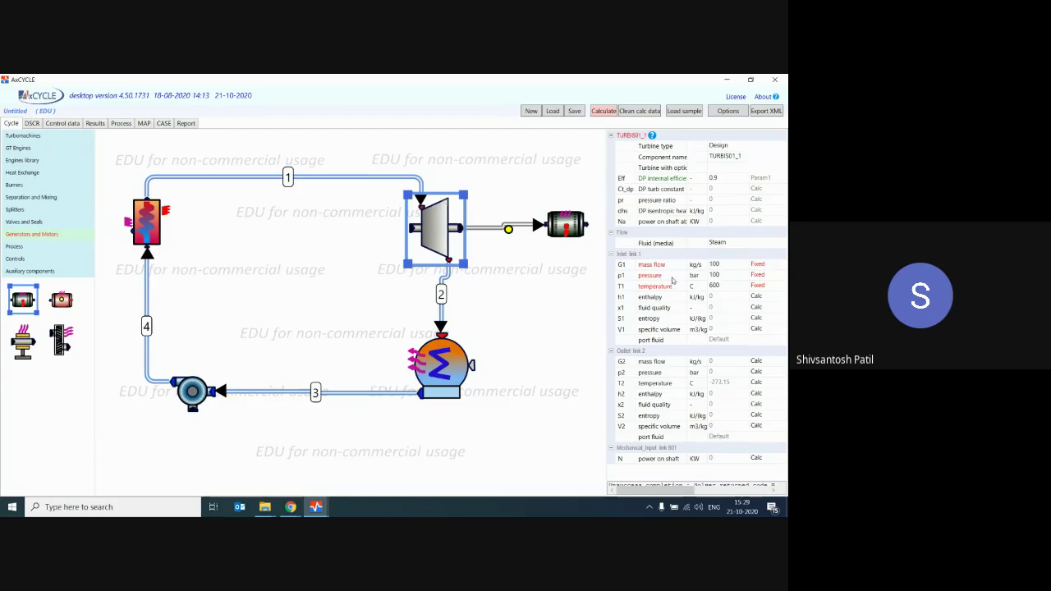
click(688, 374)
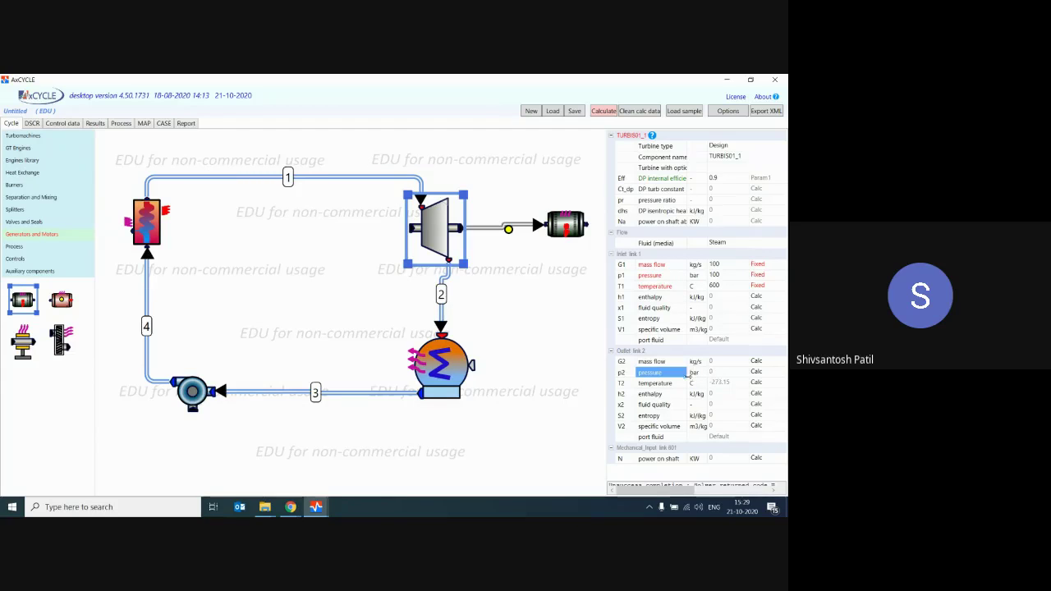
click(761, 373)
click(760, 374)
click(756, 383)
double_click(734, 371)
text(0.5)
click(734, 373)
click(549, 324)
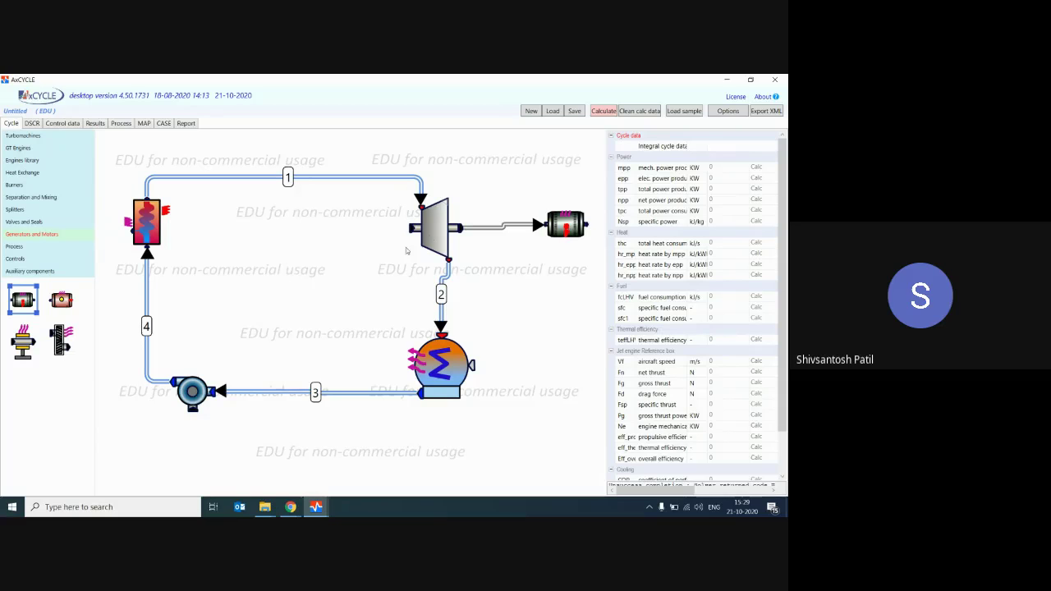
Select the turbine and examine the solver messages about initial values in the enlarged message area
click(433, 236)
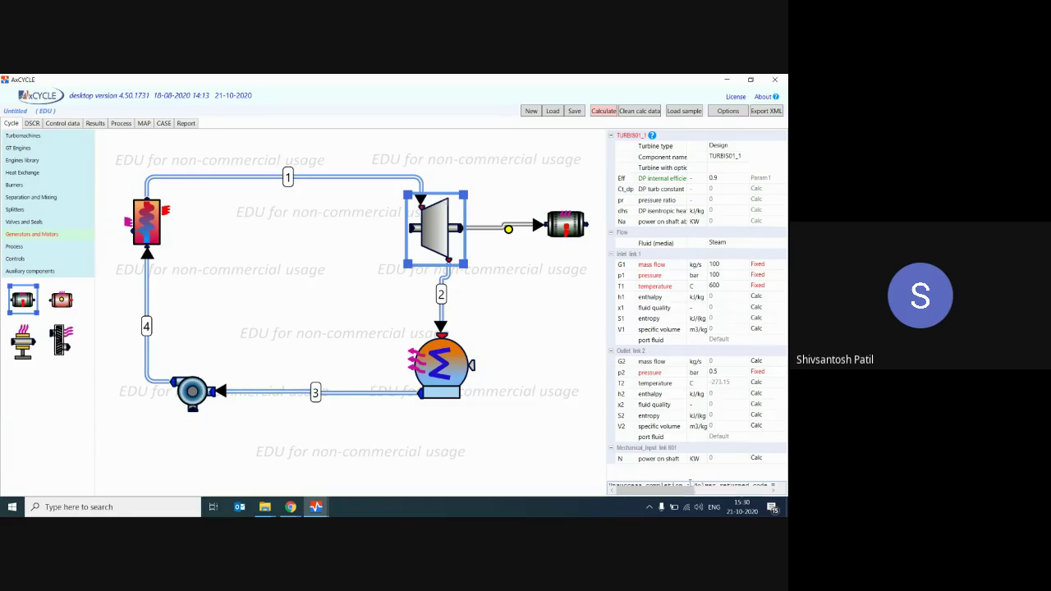
drag(690, 482, 691, 303)
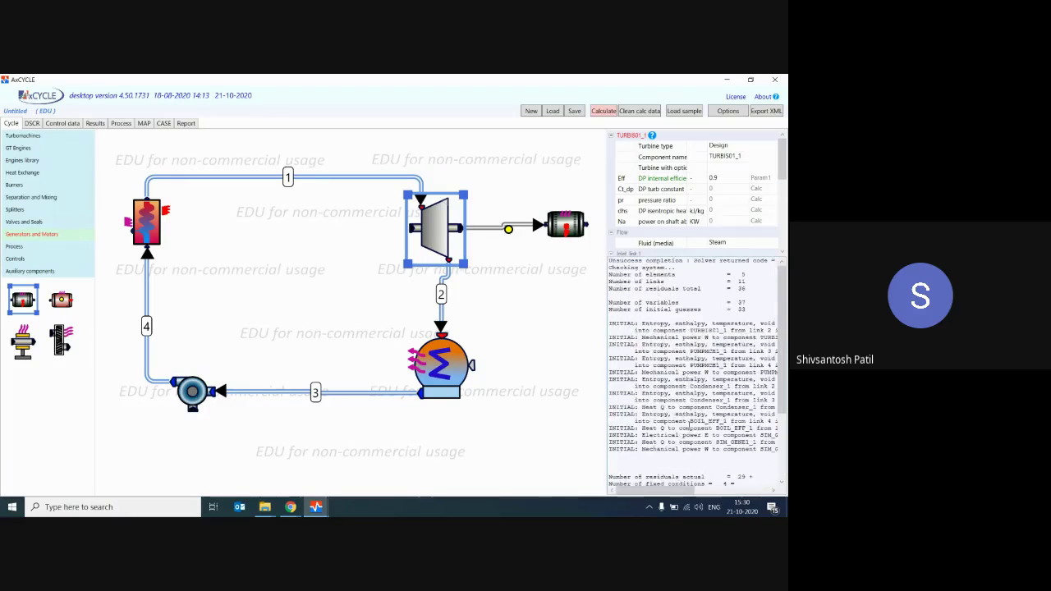
drag(646, 329, 677, 350)
click(677, 350)
drag(645, 322, 702, 359)
click(702, 359)
drag(702, 254, 692, 324)
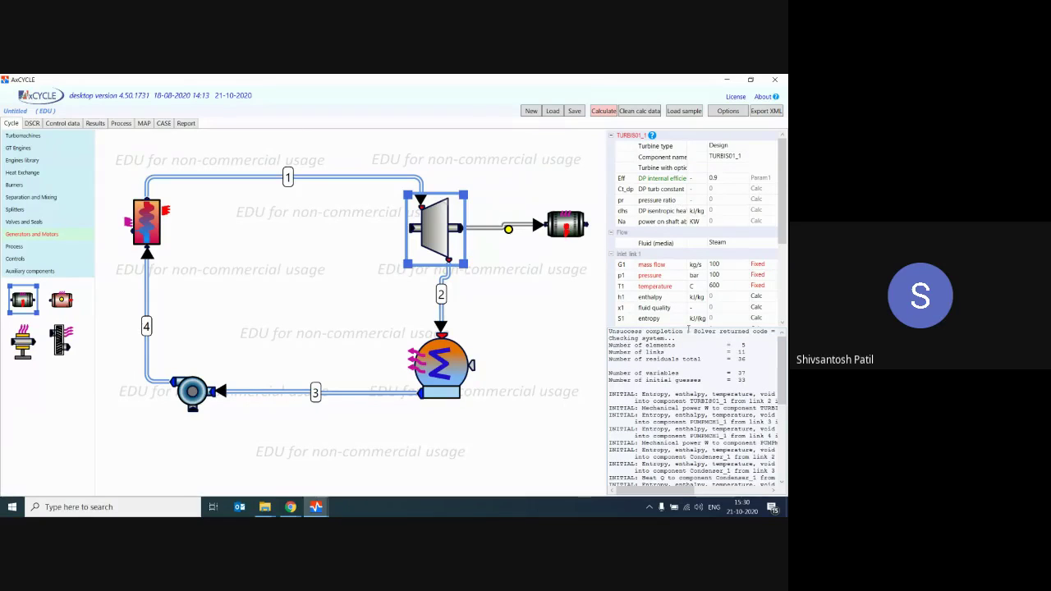
drag(688, 325, 681, 355)
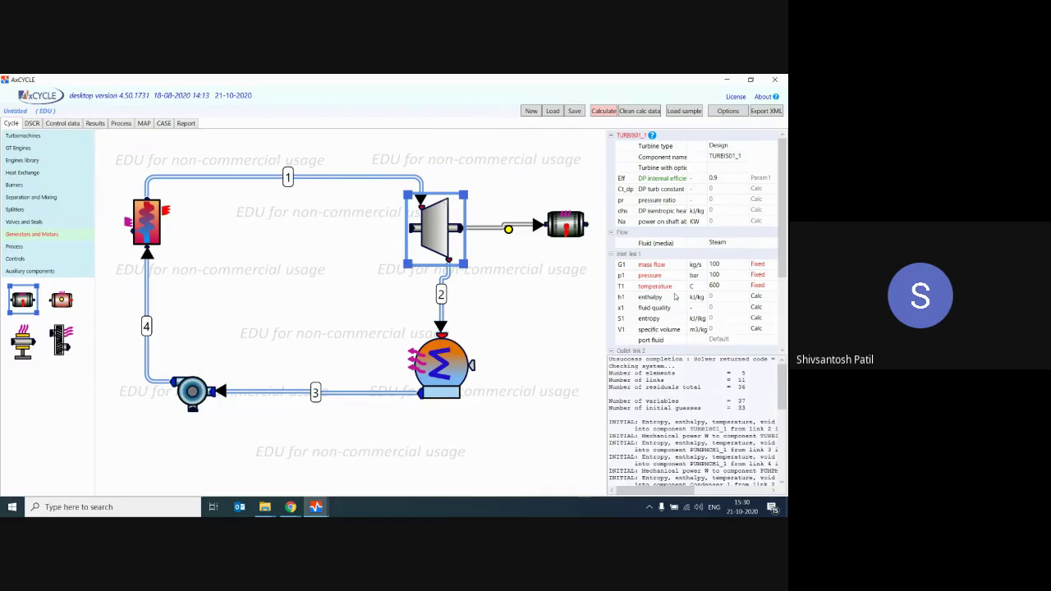
Make the condenser's outlet fluid quality (x2) an Initial condition with a value of 0
click(443, 357)
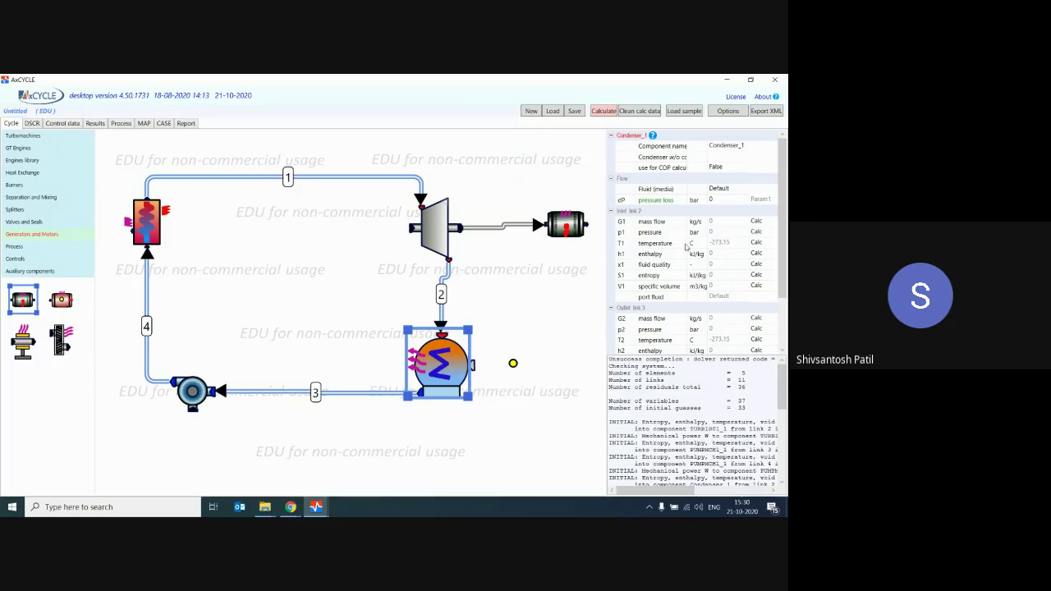
scroll(675, 349, down, 1)
scroll(644, 298, down, 2)
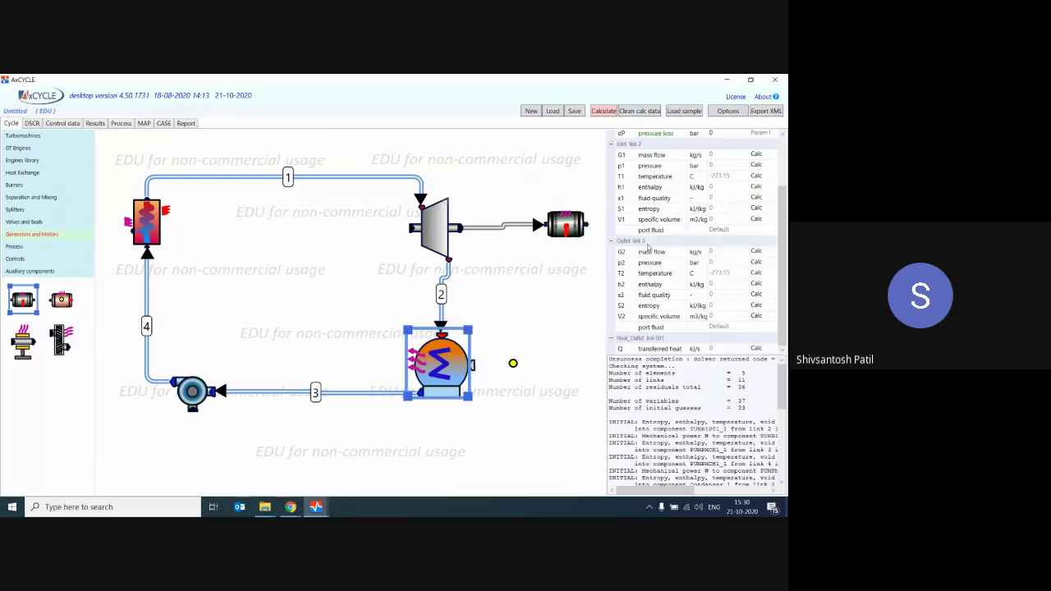
click(725, 294)
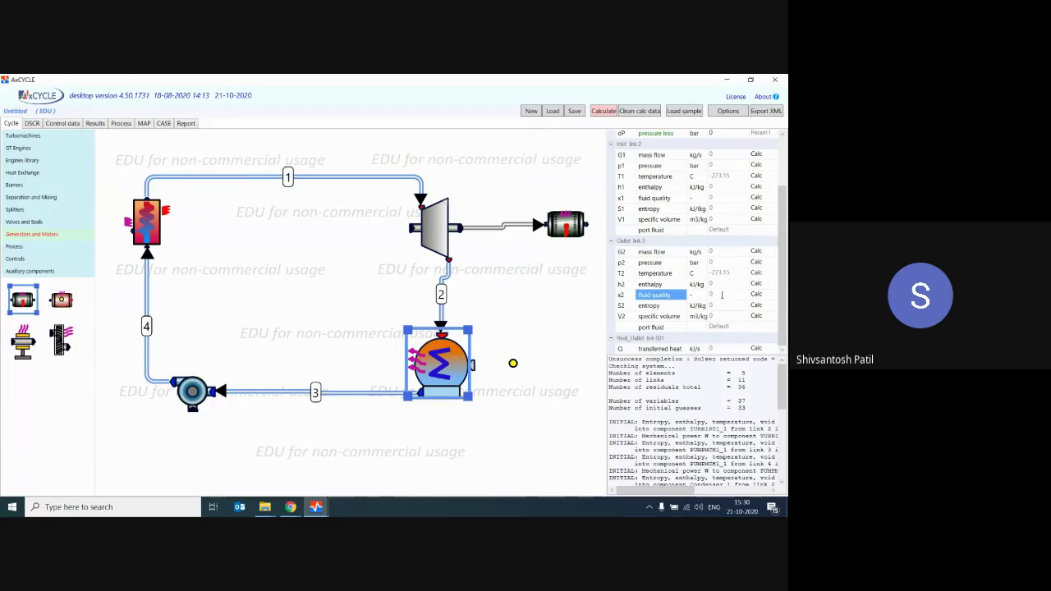
click(756, 295)
click(758, 297)
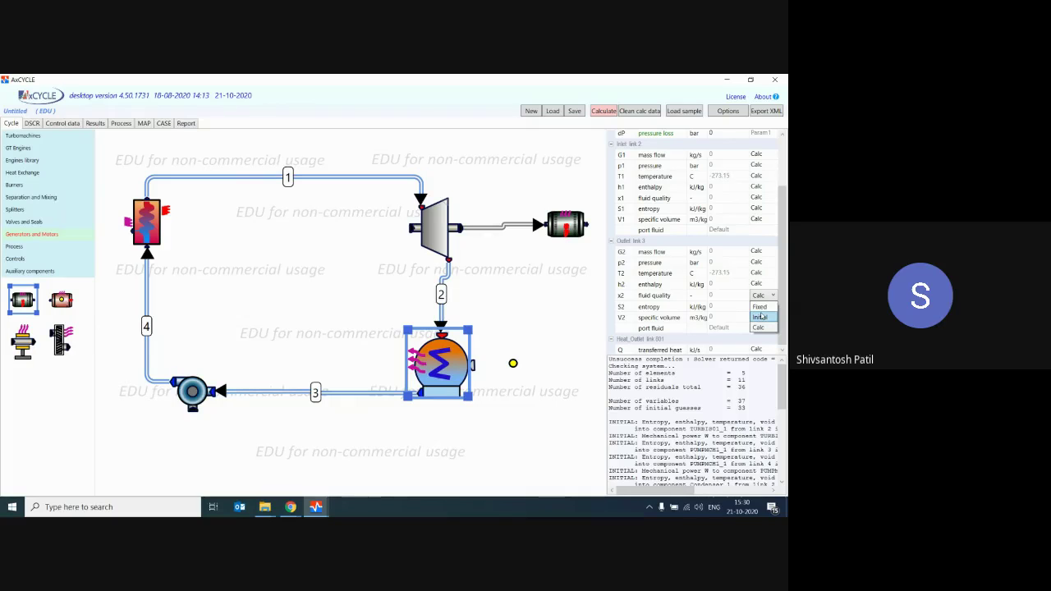
click(761, 317)
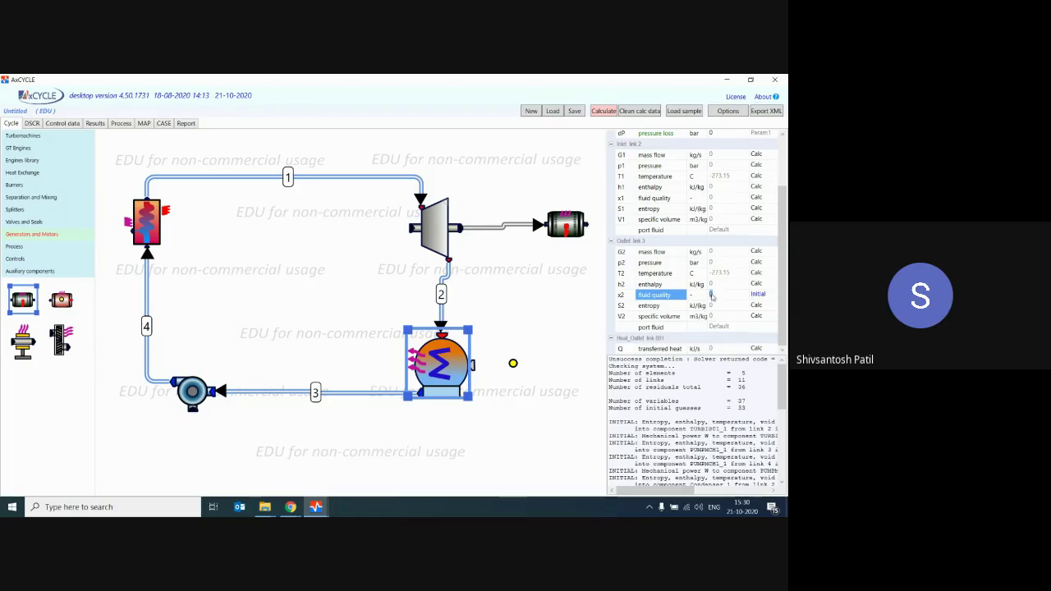
click(760, 296)
click(761, 298)
click(761, 299)
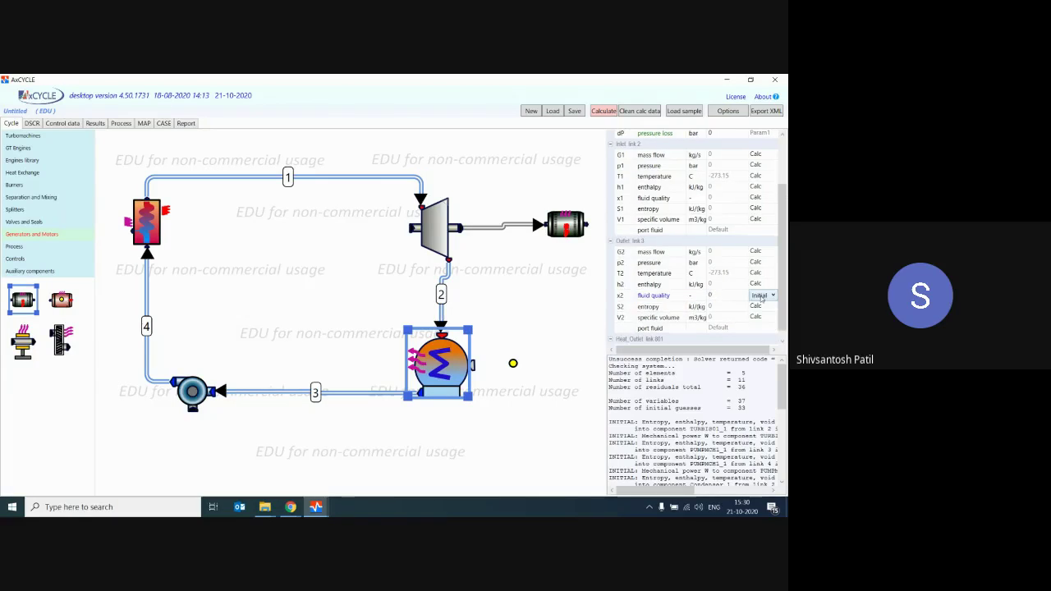
click(712, 293)
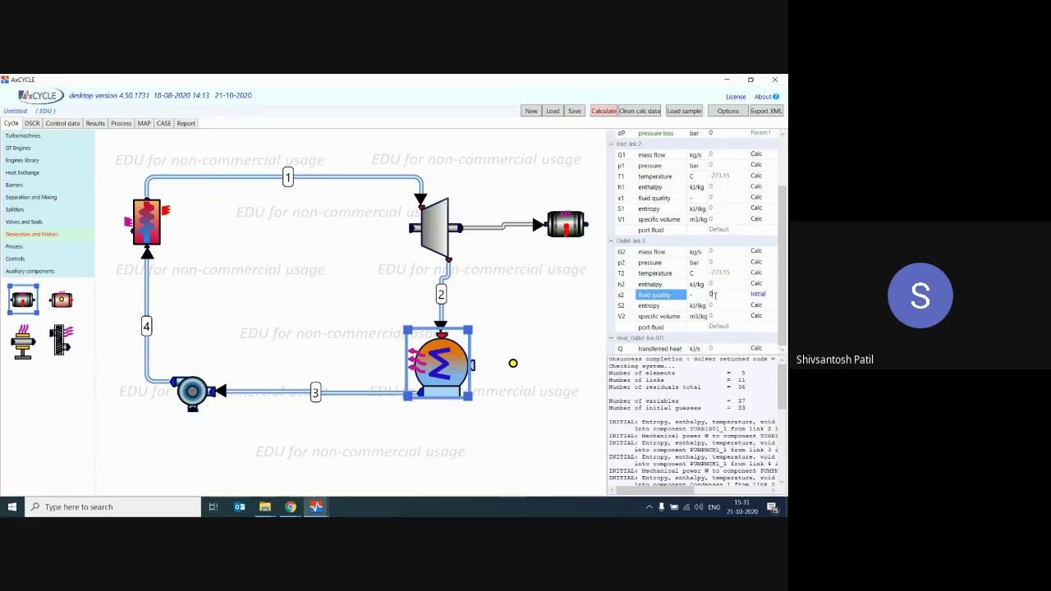
Switch to the Google Meet call, send the chat messages "Everyone done?" and "Till here", and return to AxCYCLE
click(688, 506)
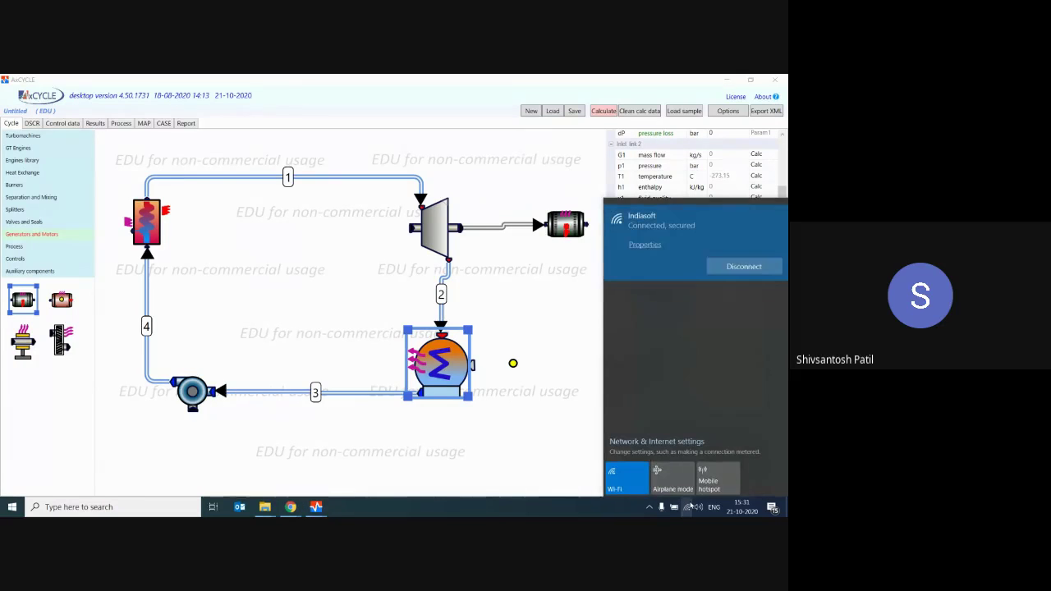
click(294, 492)
mouse_move(291, 506)
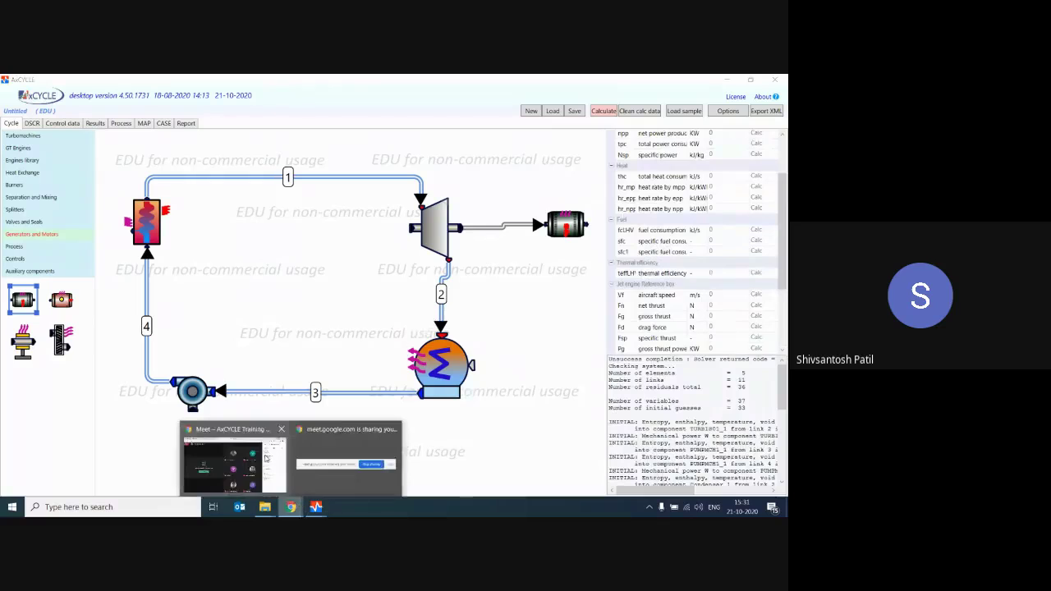
click(239, 436)
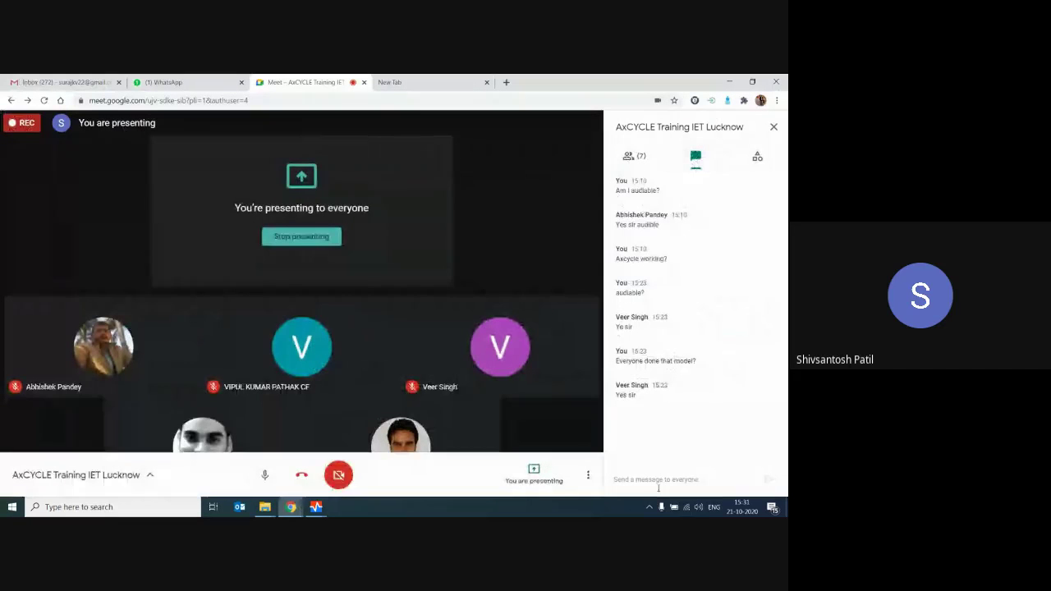
click(663, 479)
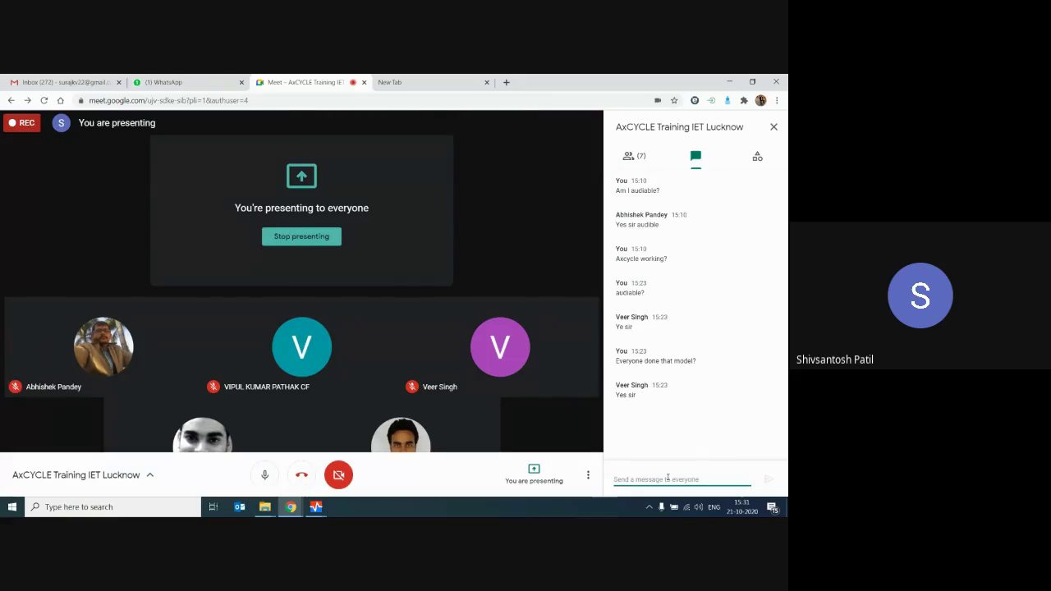
text(Everyone do)
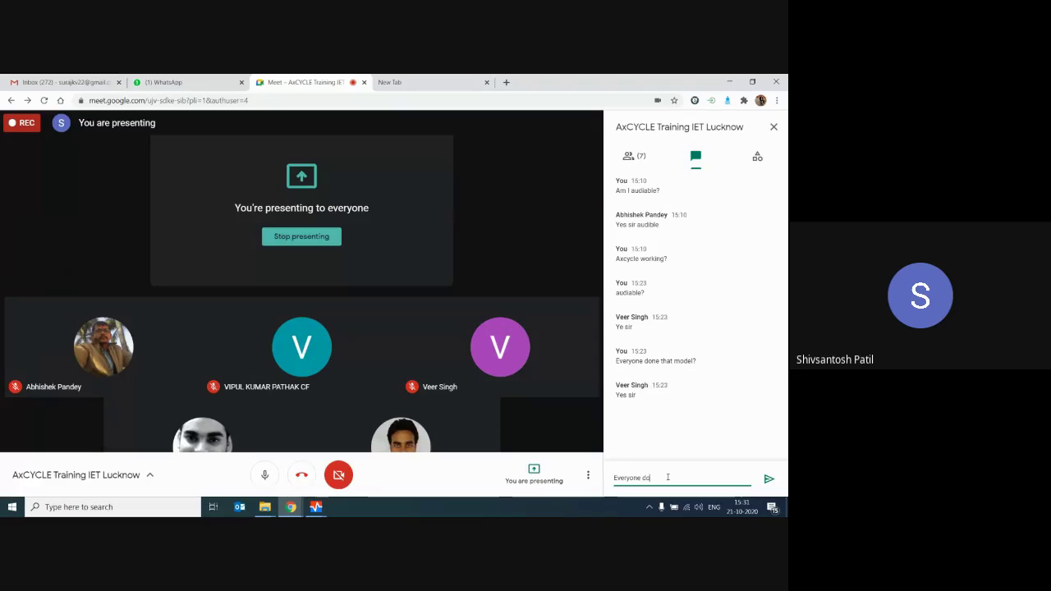
text(ne?)
key(Return)
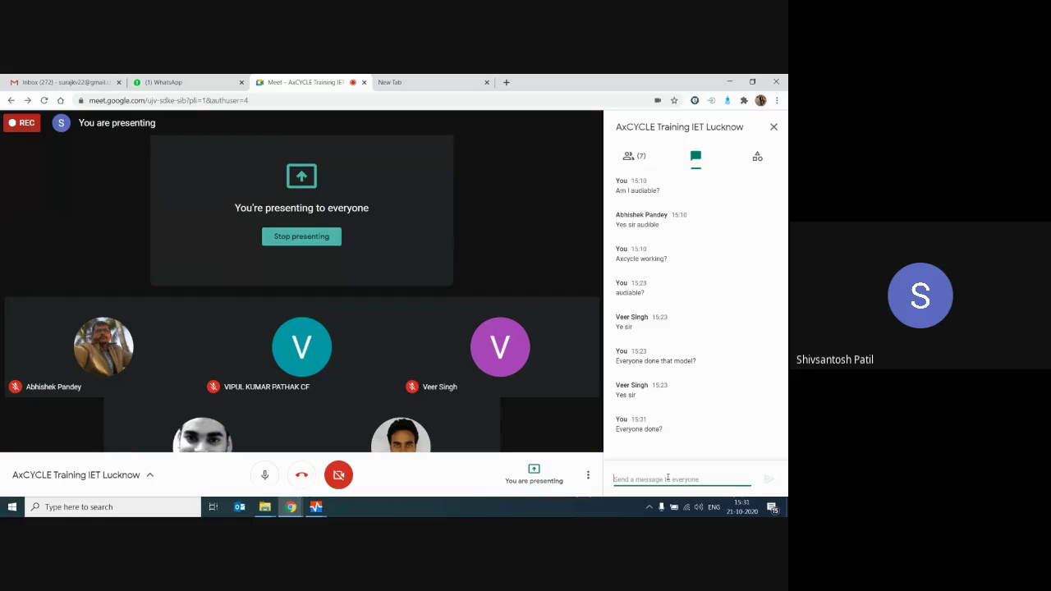
text(Till here)
key(Return)
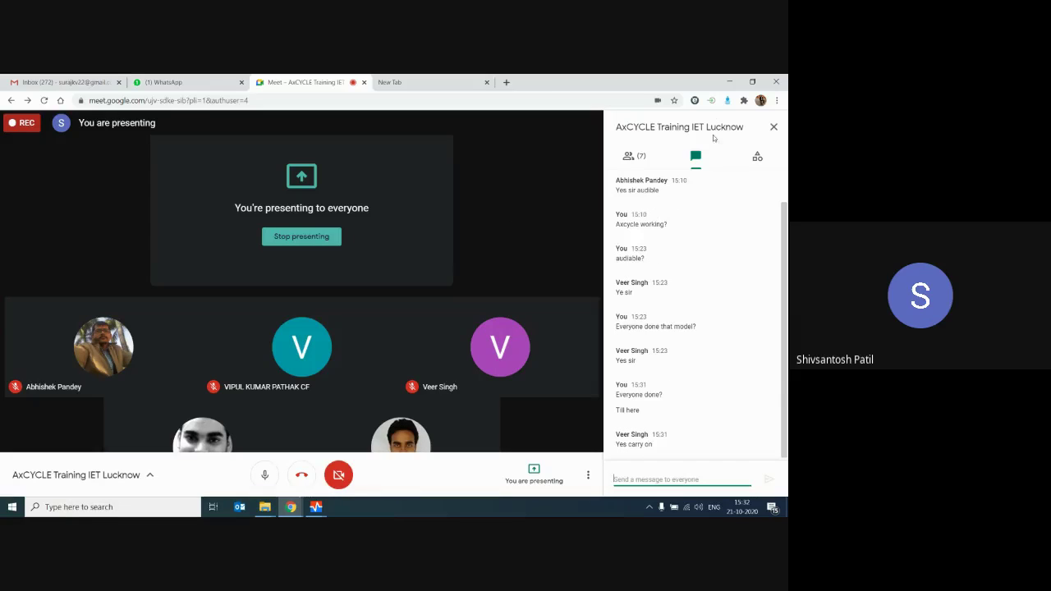
click(729, 81)
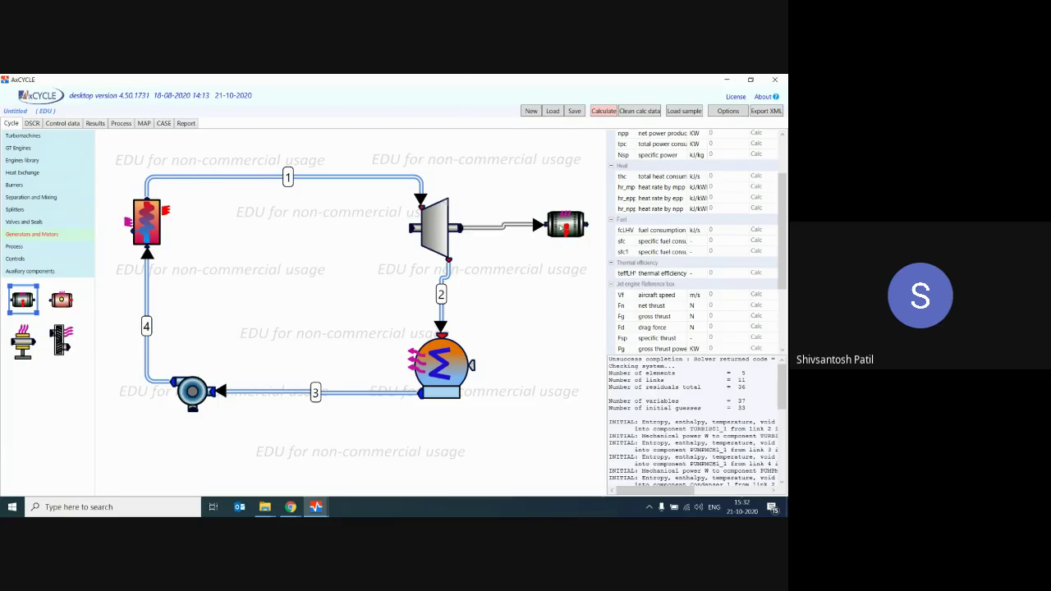
Make the generator's electrical power (P) an Initial condition and set it to -100 kW
click(565, 223)
click(734, 221)
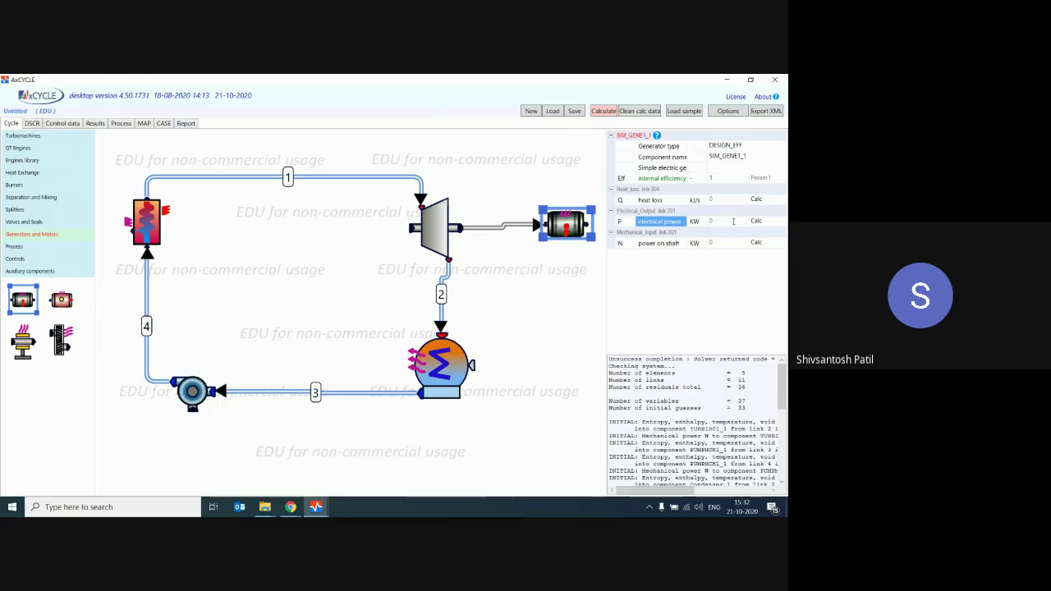
click(760, 221)
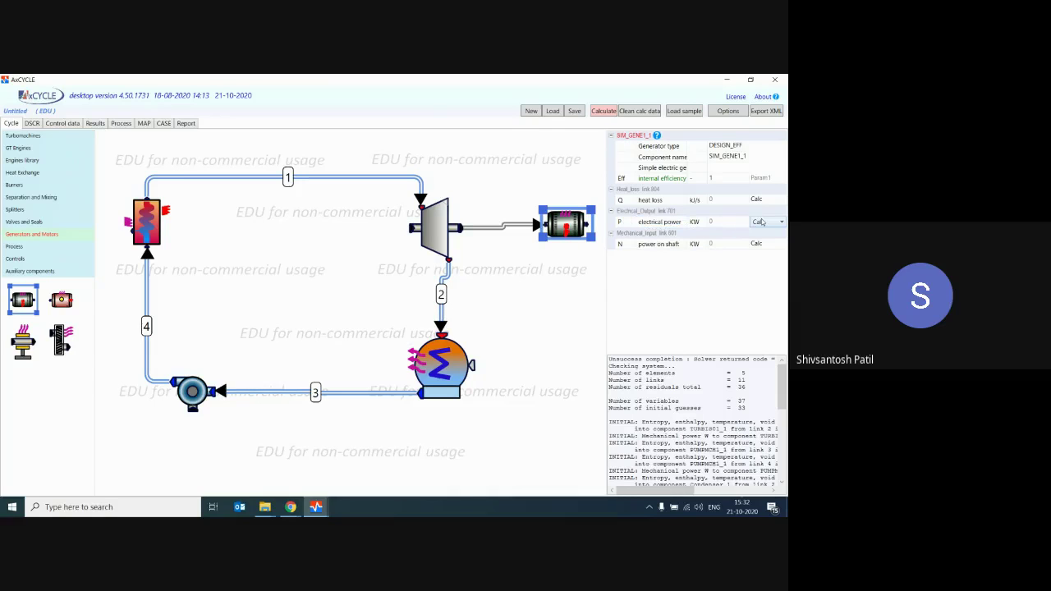
click(721, 221)
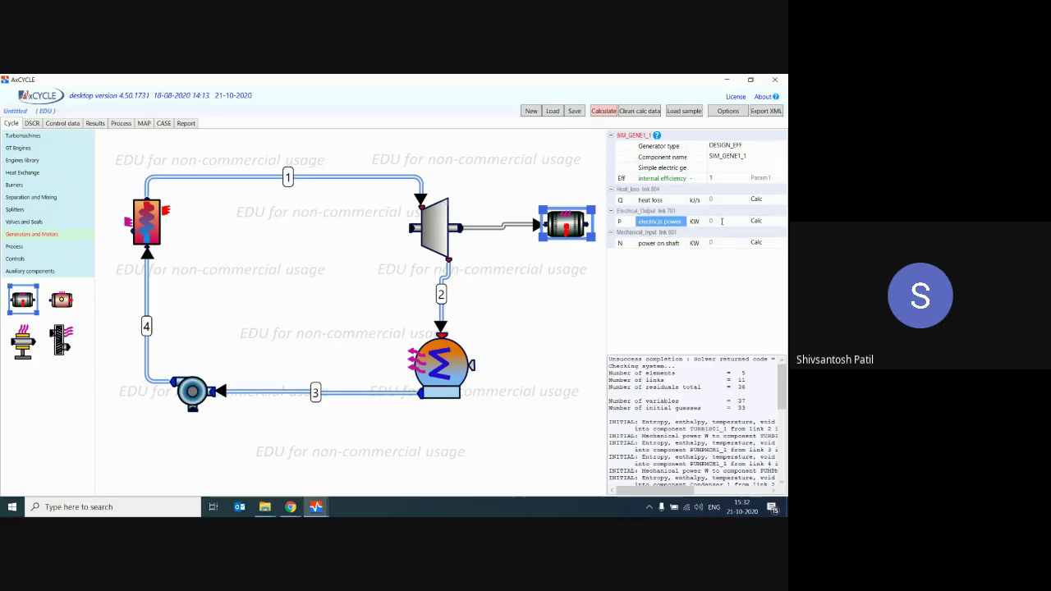
click(768, 220)
click(770, 222)
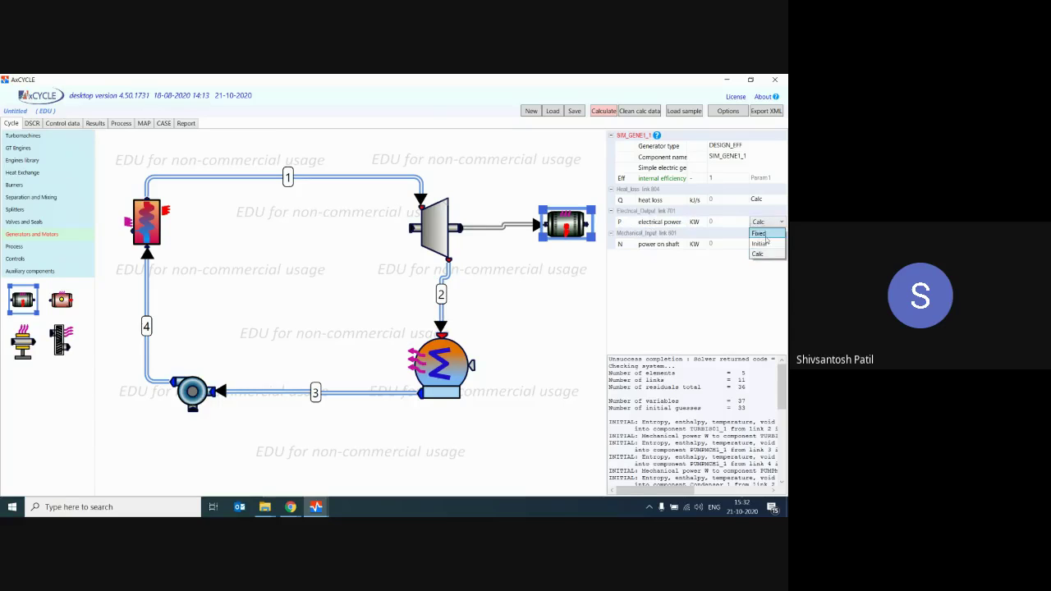
click(764, 243)
click(720, 220)
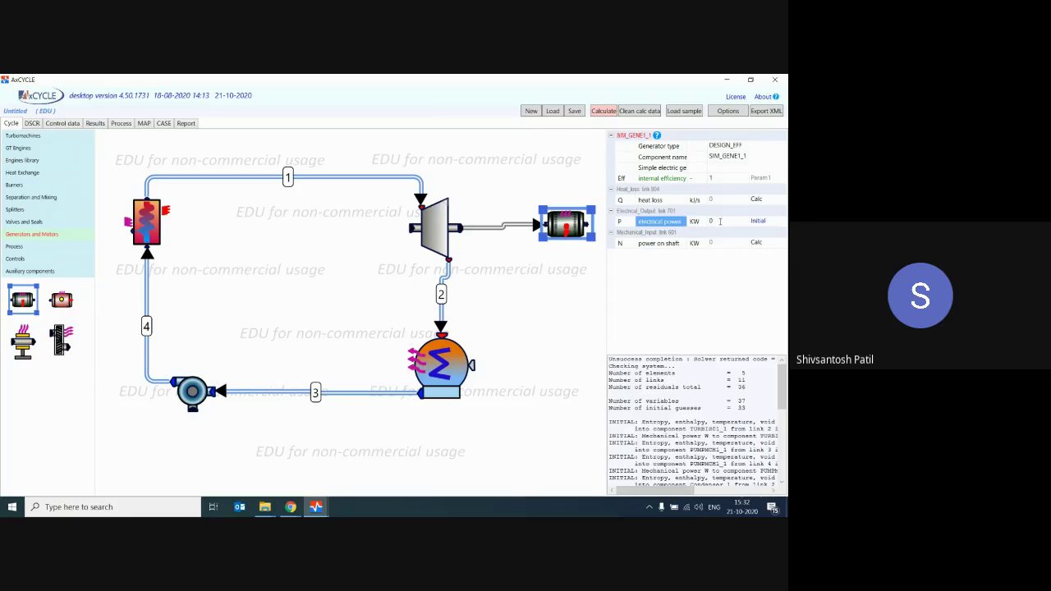
text(-100)
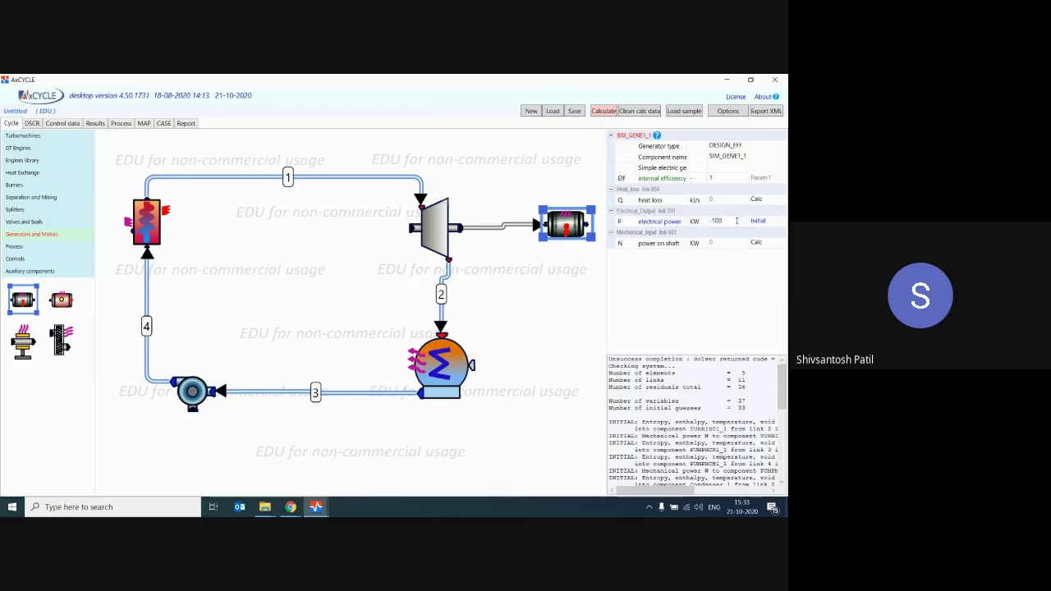
Make the pump's outlet temperature (T2) an Initial condition and set it to 50 °C
click(190, 393)
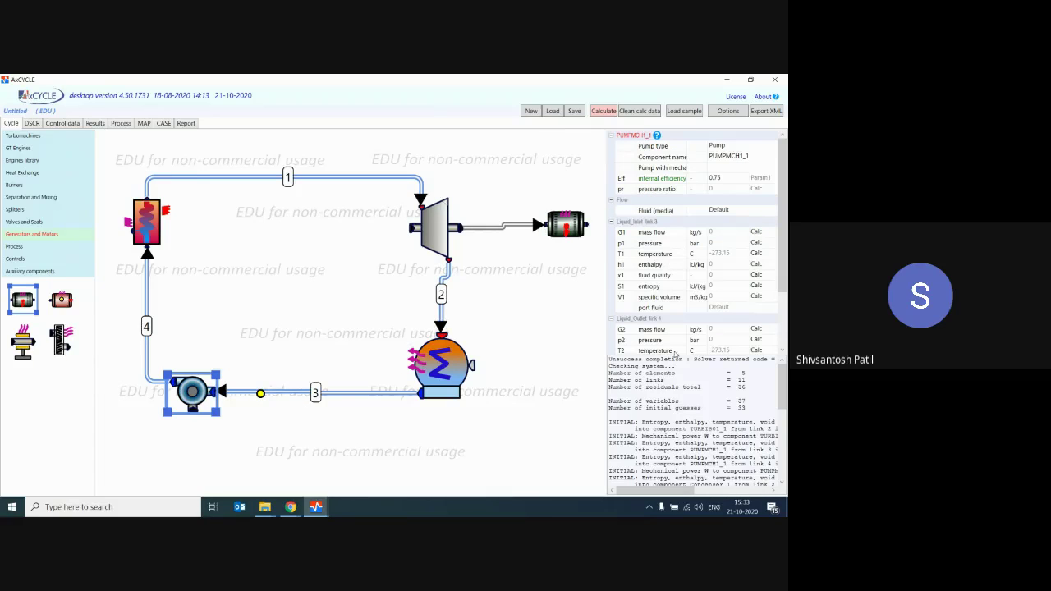
drag(671, 355, 671, 405)
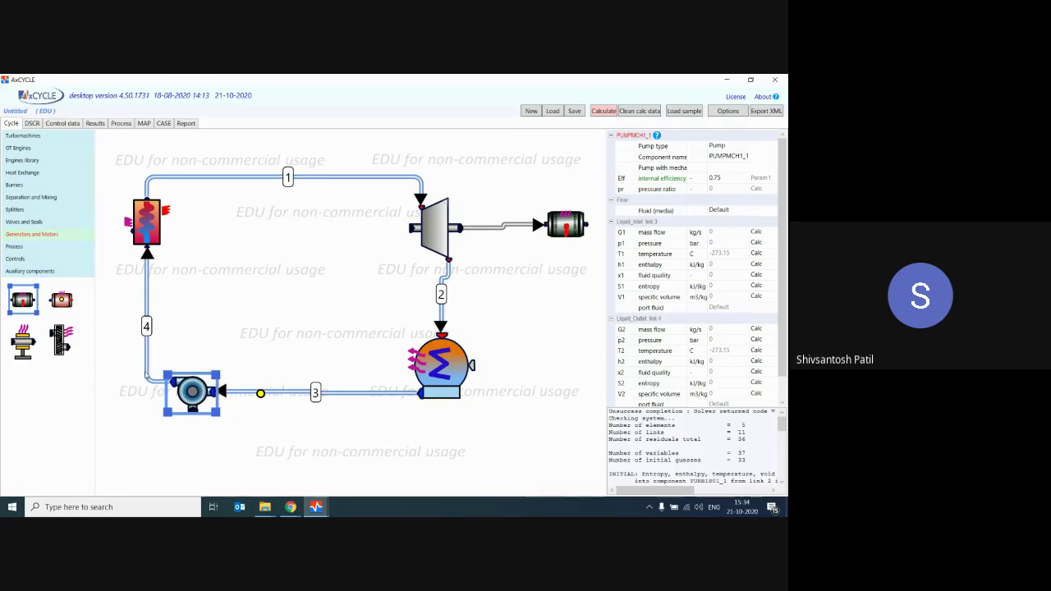
scroll(680, 329, down, 1)
click(665, 325)
click(767, 327)
click(770, 327)
click(760, 348)
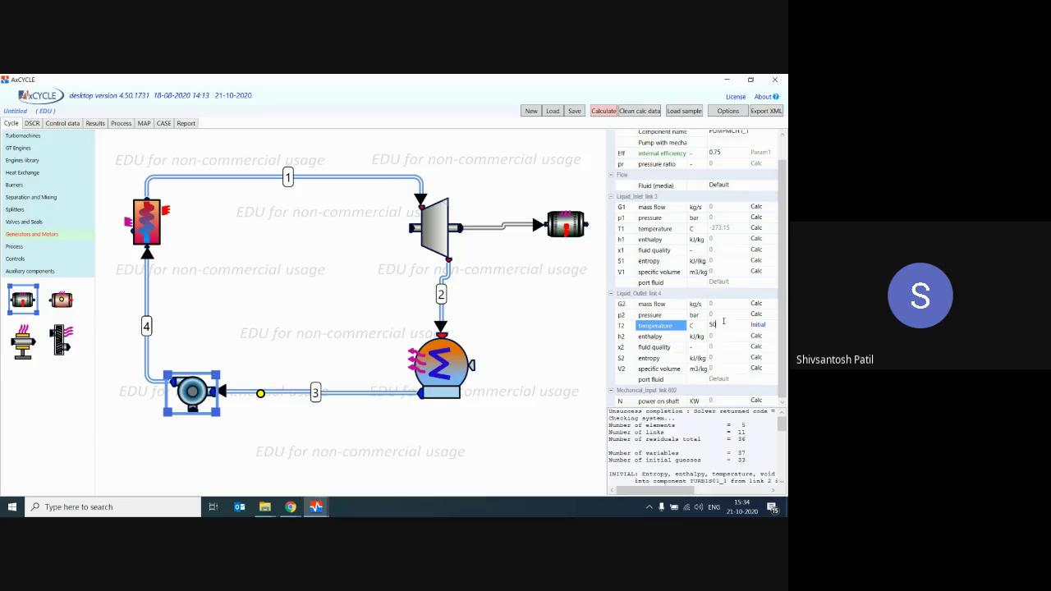
click(461, 252)
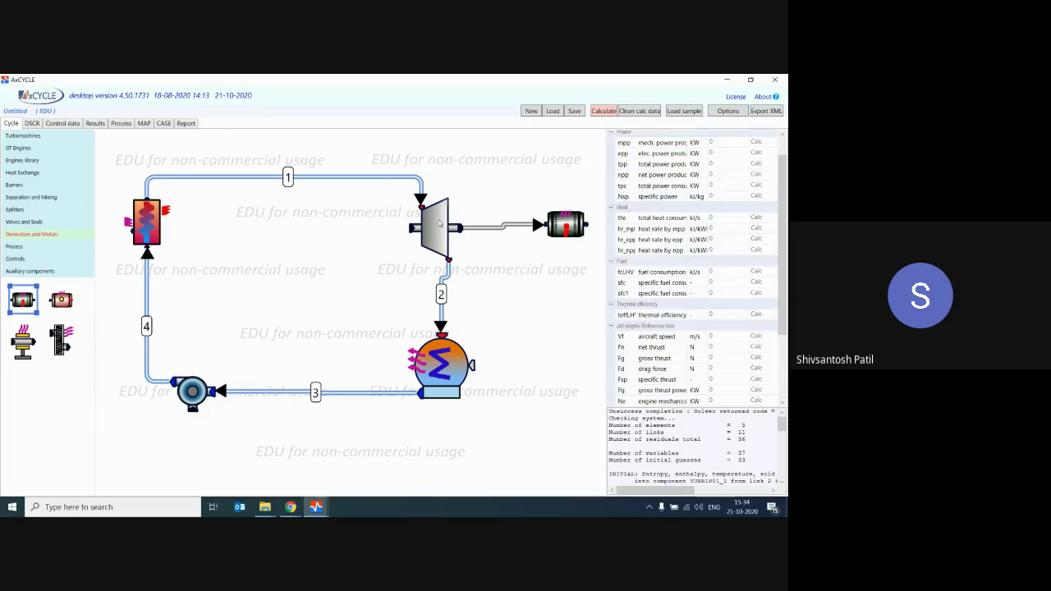
Make the turbine's outlet temperature (T2) an Initial condition and set it to 50 °C
click(441, 223)
scroll(687, 346, down, 1)
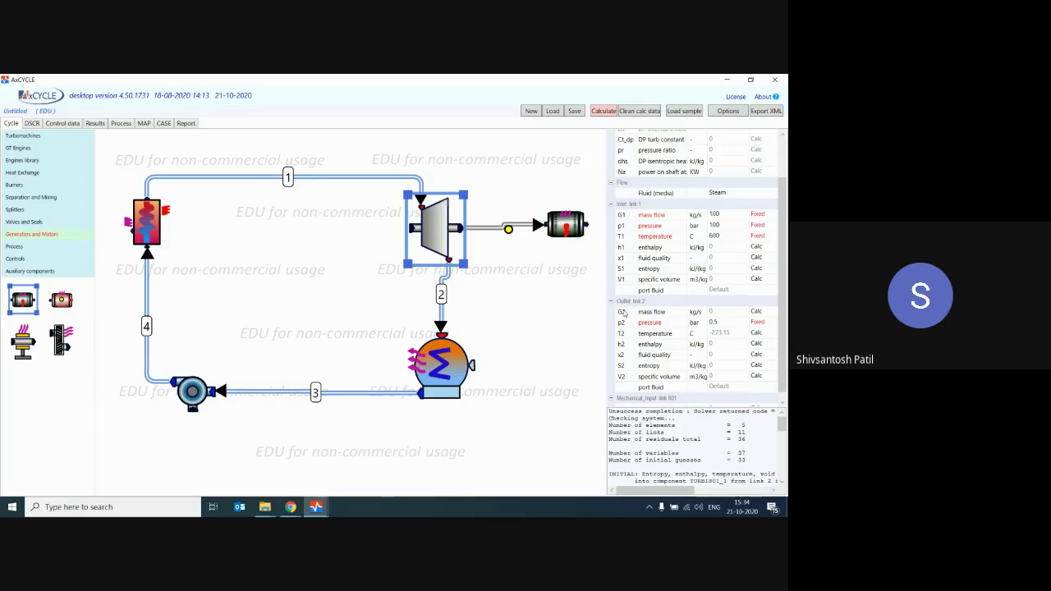
click(756, 334)
click(762, 356)
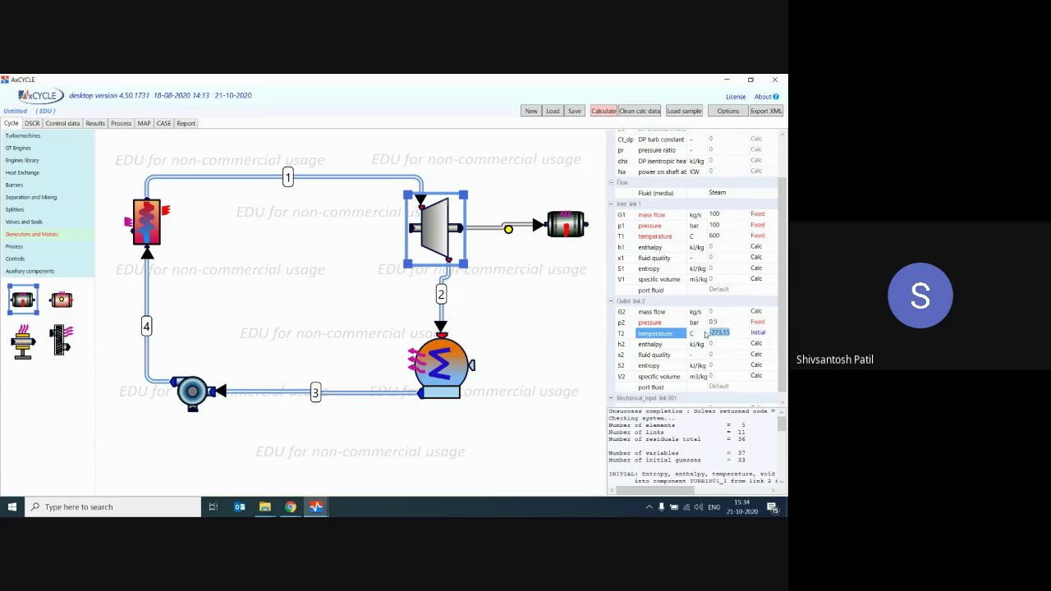
text(50)
click(446, 363)
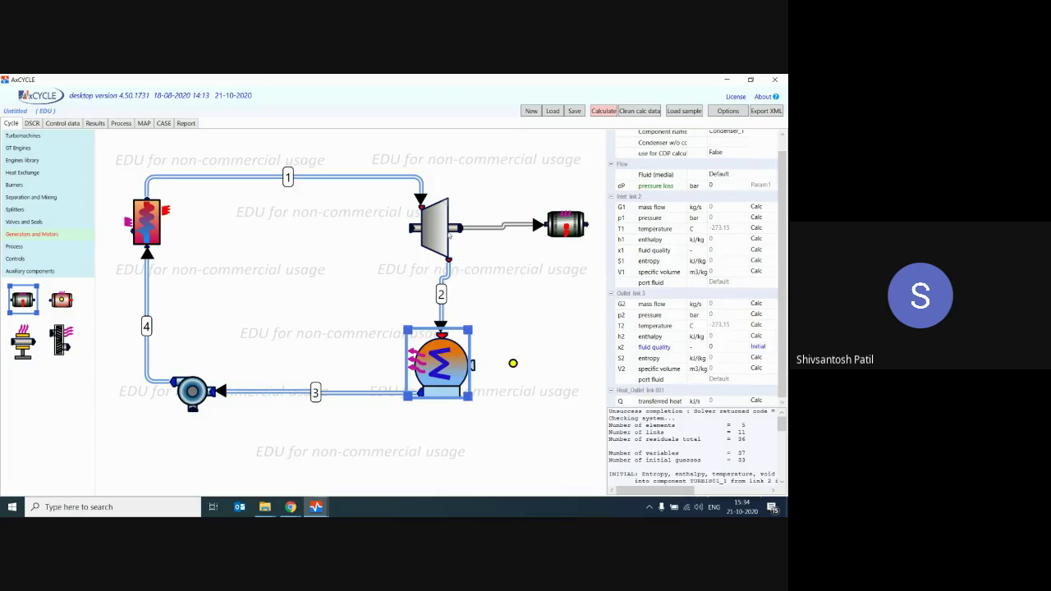
click(438, 232)
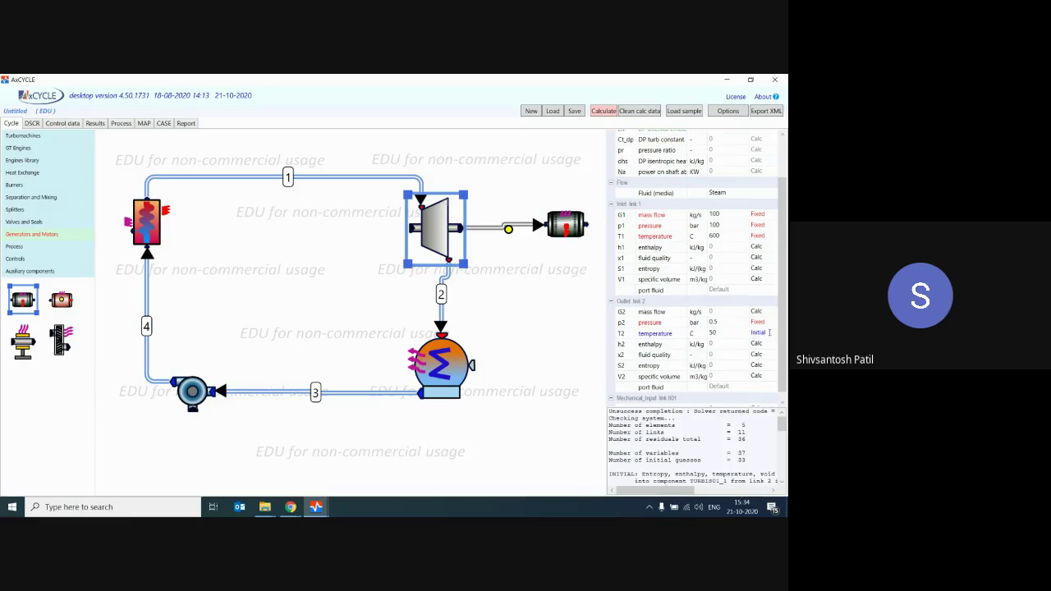
Make the condenser's outlet temperature (T2) an Initial condition of 25 °C and calculate the cycle
click(426, 369)
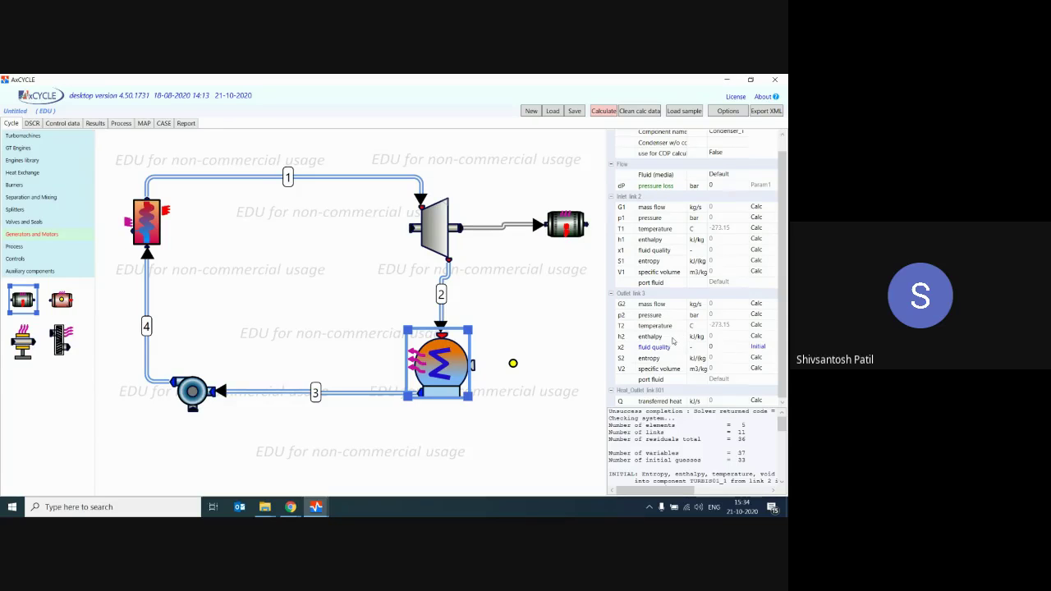
click(759, 324)
click(760, 325)
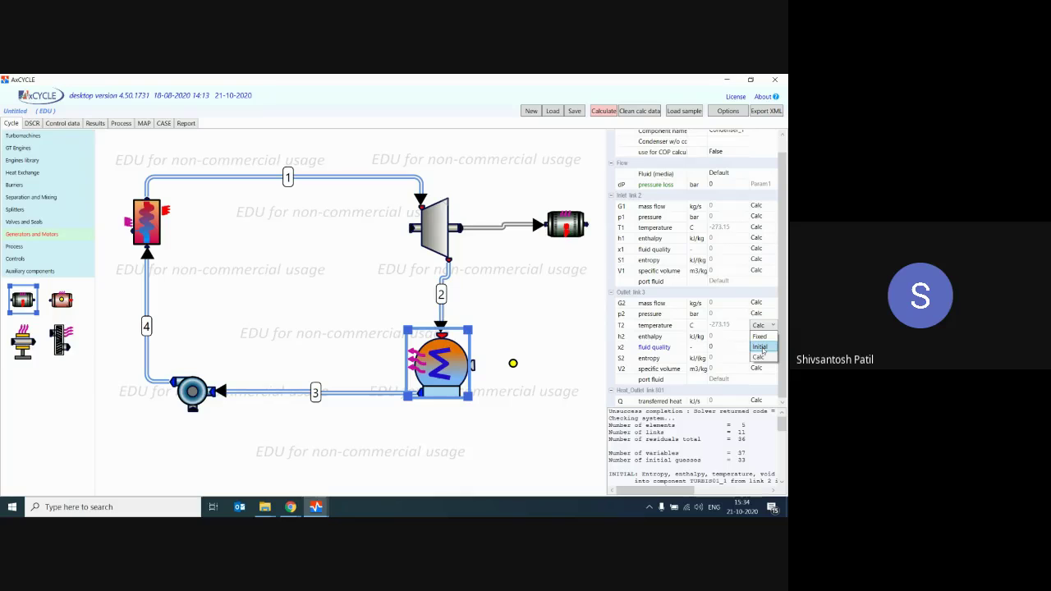
click(762, 348)
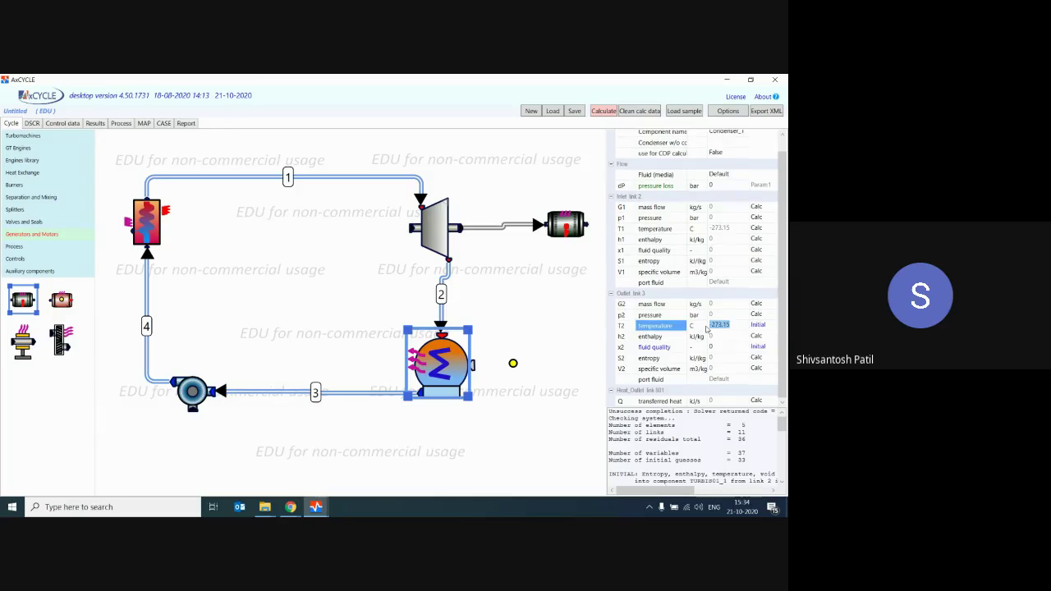
text(25)
click(513, 362)
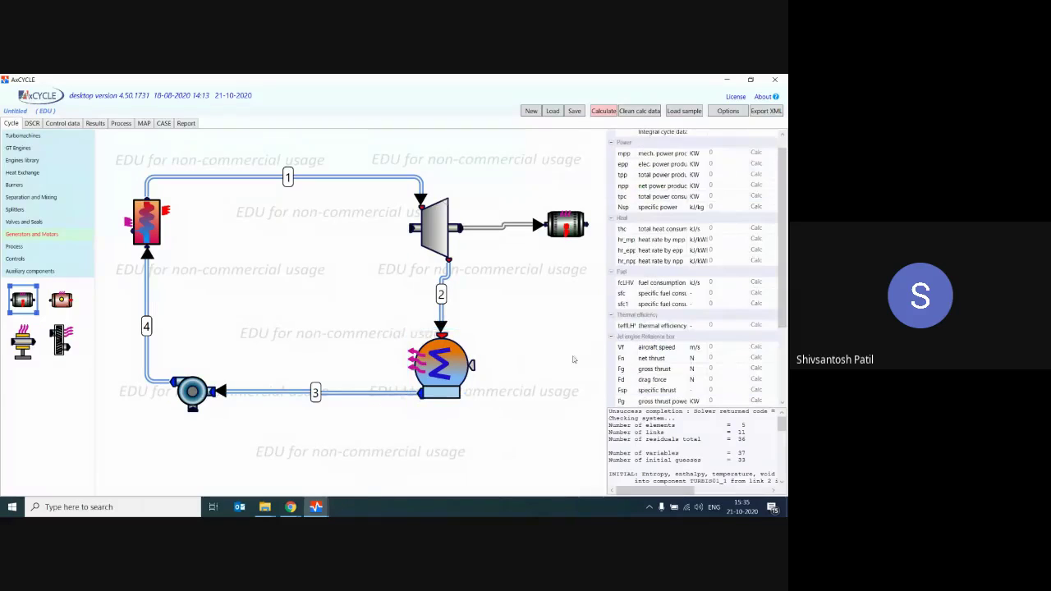
click(460, 362)
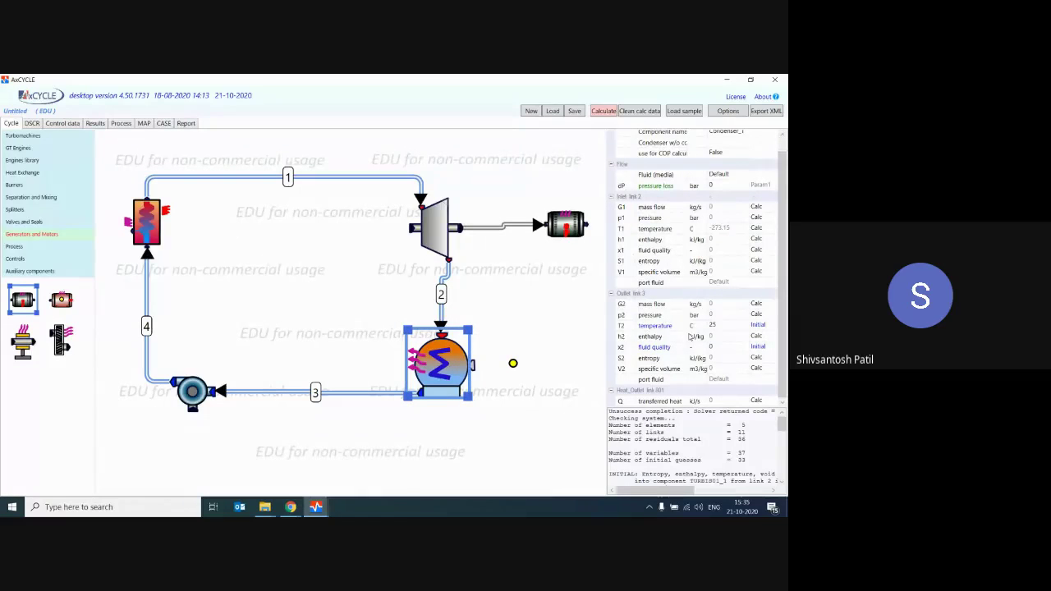
click(604, 112)
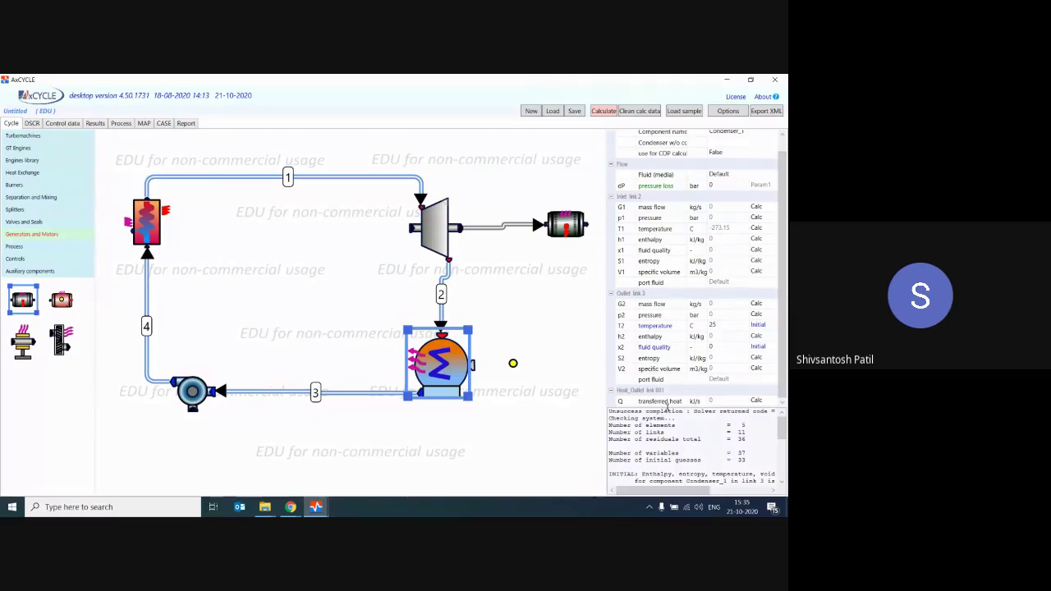
Examine the solver log and the boiler's and condenser's input values for the cause of the unsuccessful calculation
drag(667, 402, 682, 238)
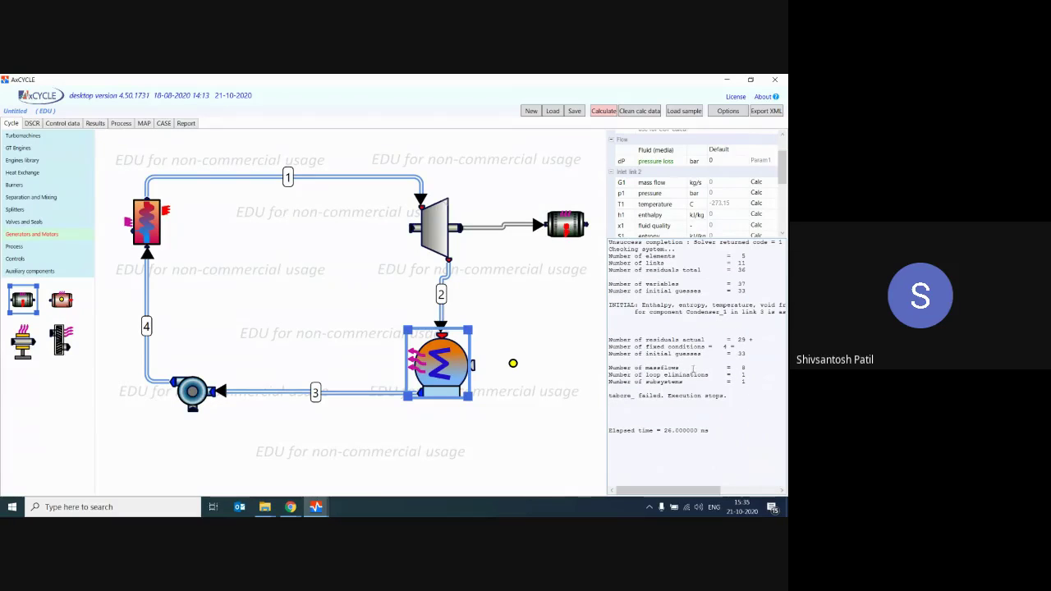
click(526, 280)
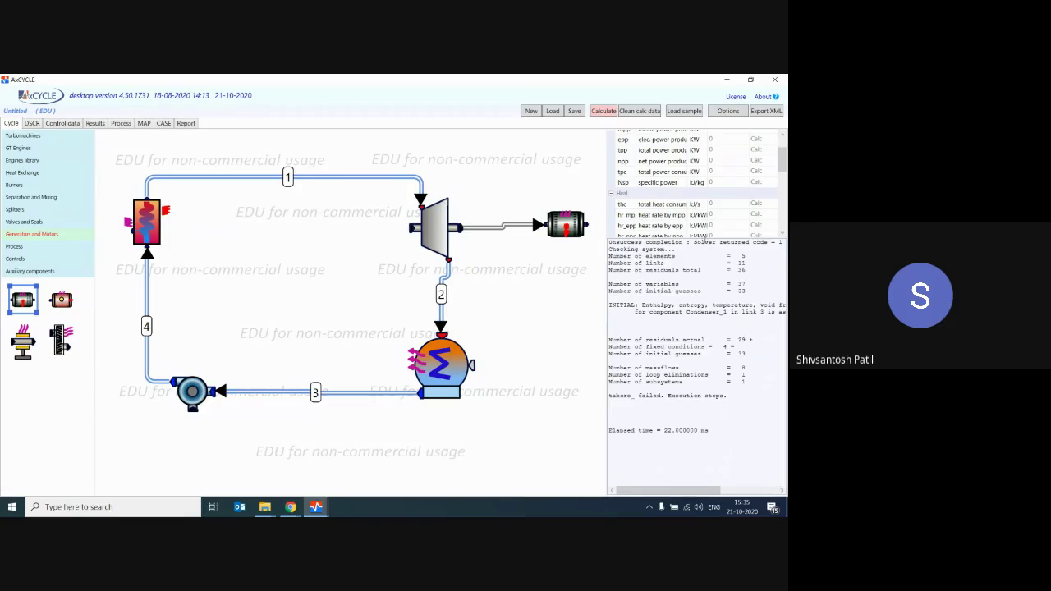
drag(705, 239, 704, 306)
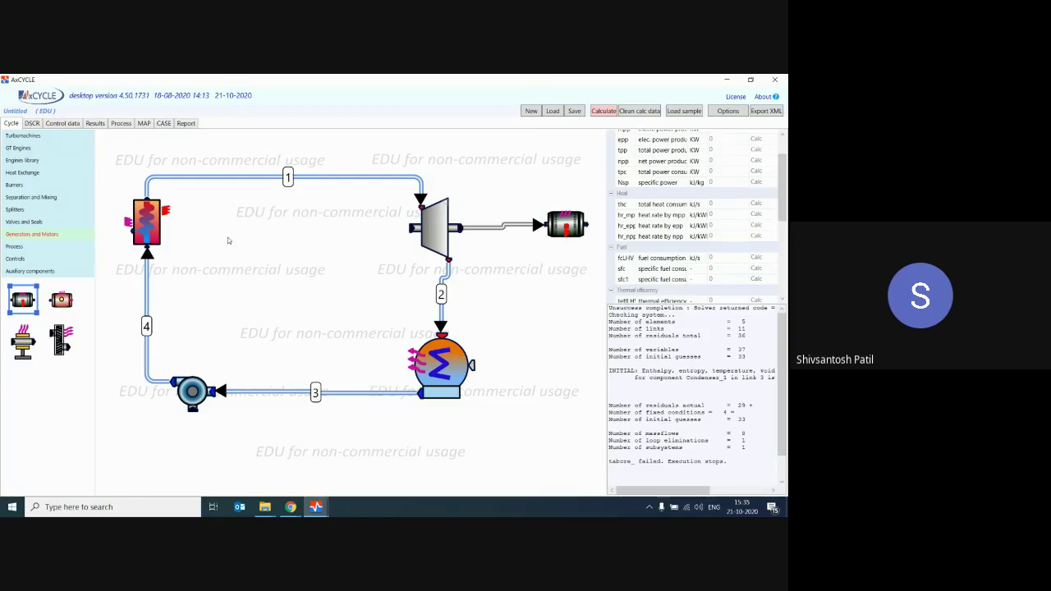
click(141, 221)
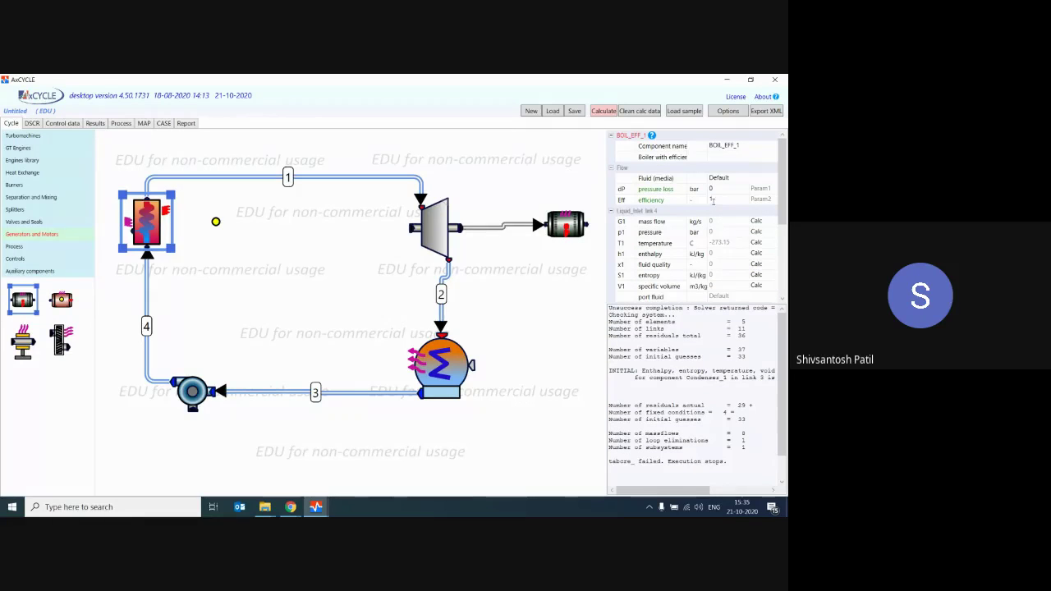
click(443, 361)
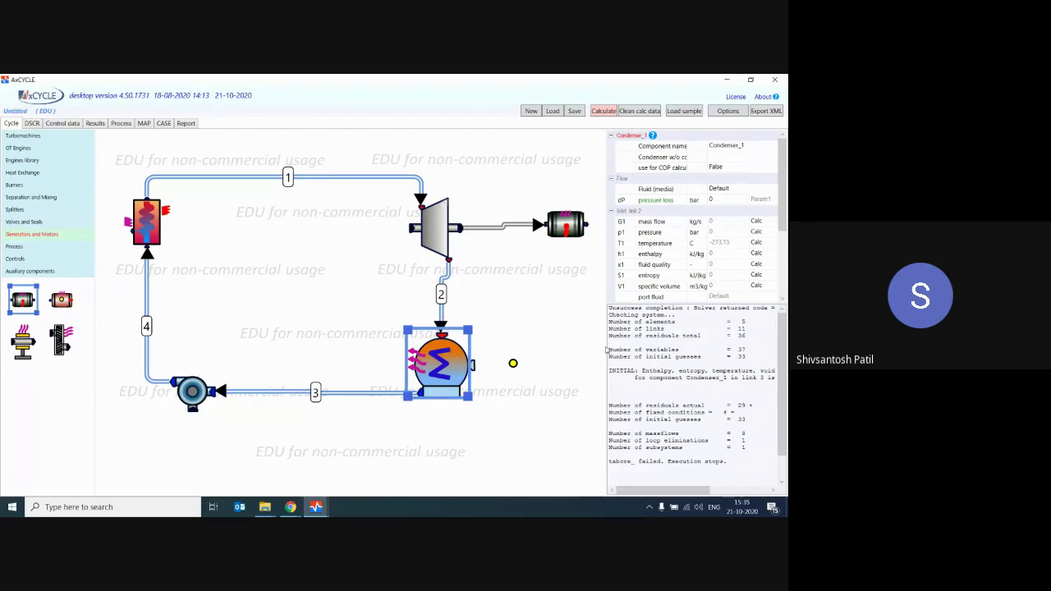
drag(606, 350, 565, 351)
scroll(681, 242, down, 3)
scroll(681, 242, up, 3)
scroll(682, 242, down, 3)
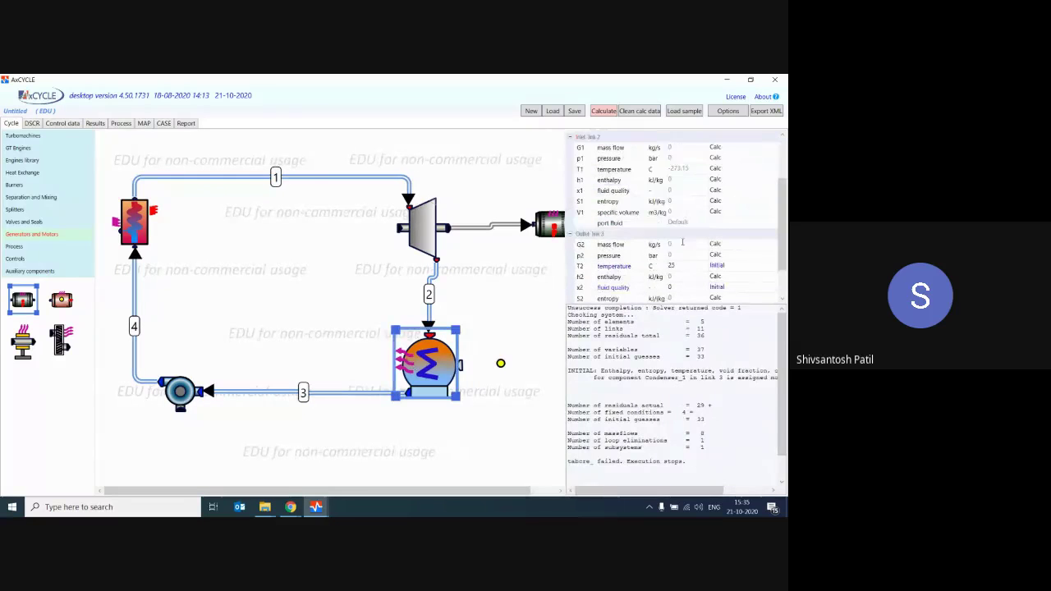
scroll(682, 242, down, 1)
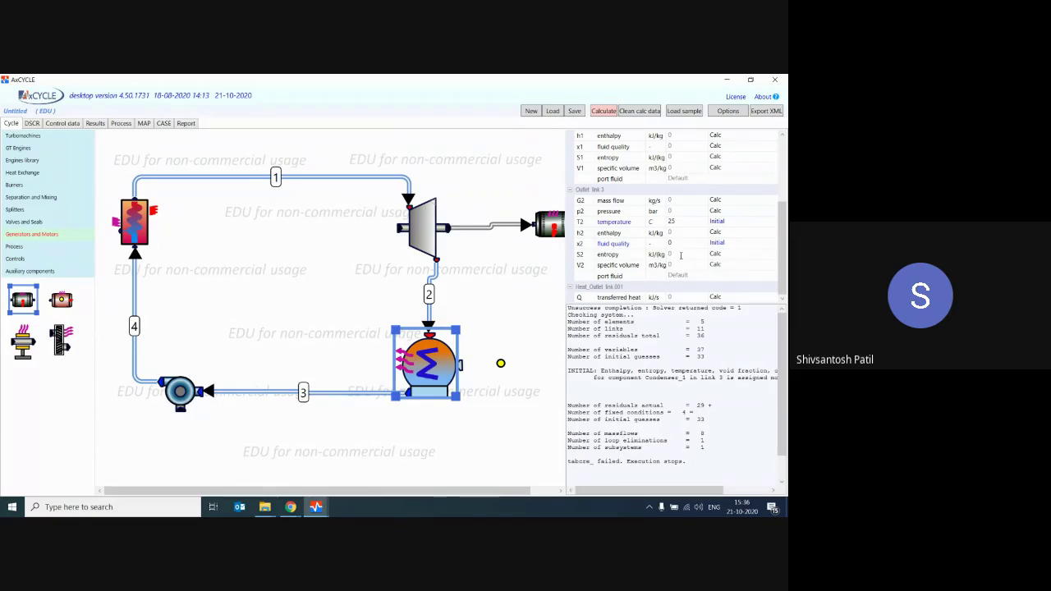
Check the pump's internal efficiency and outlet values, and widen the solver log to read its full messages
click(182, 392)
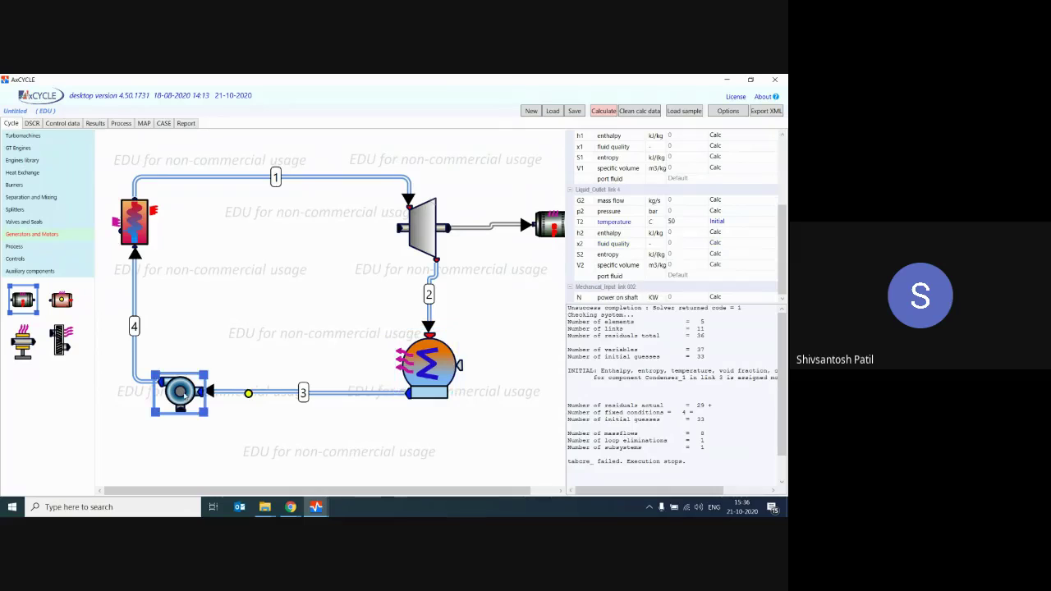
scroll(691, 191, up, 5)
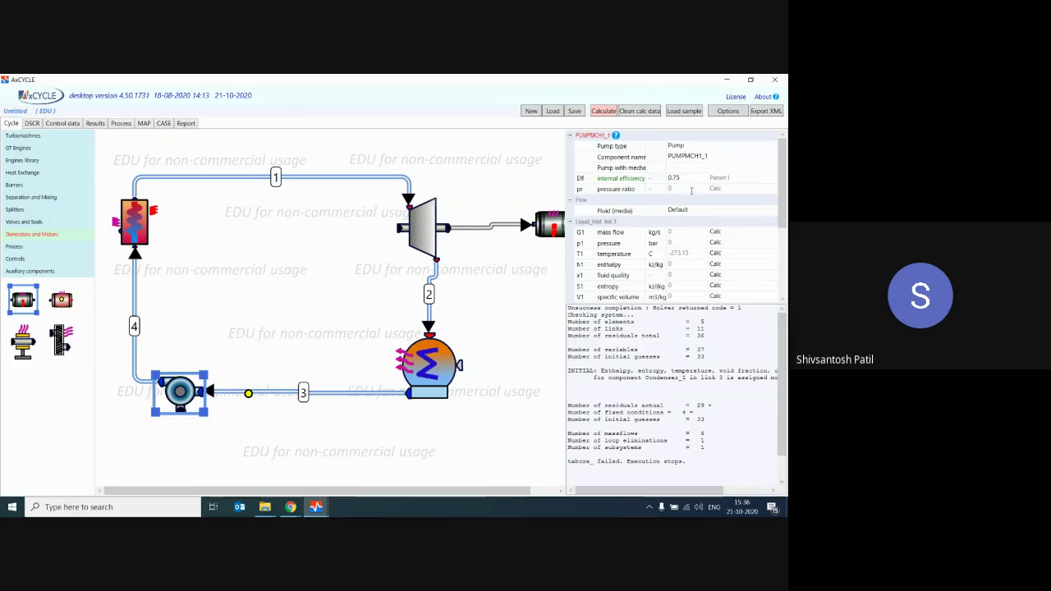
click(691, 177)
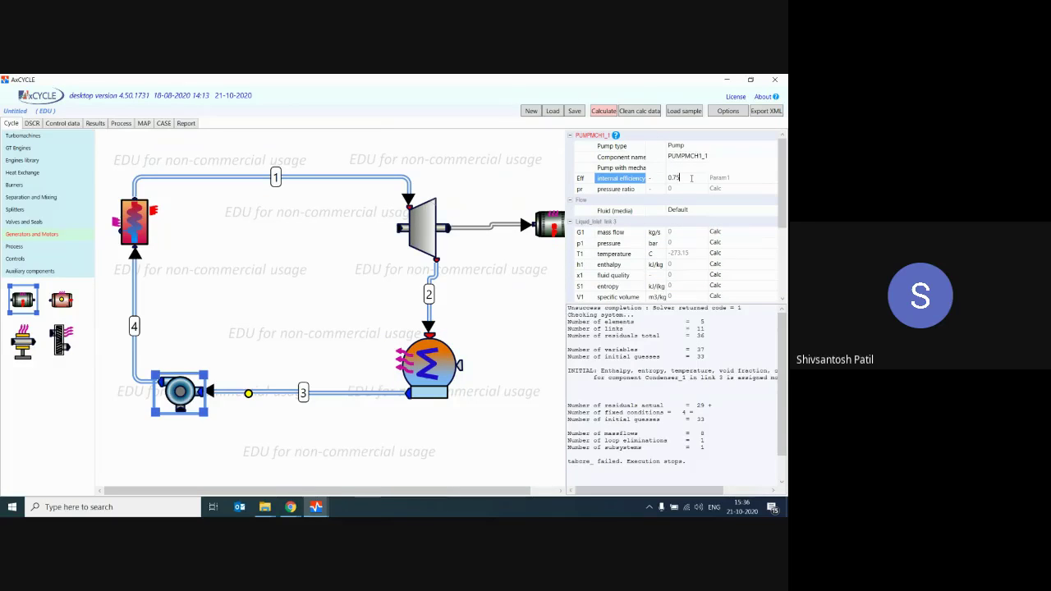
scroll(675, 237, down, 5)
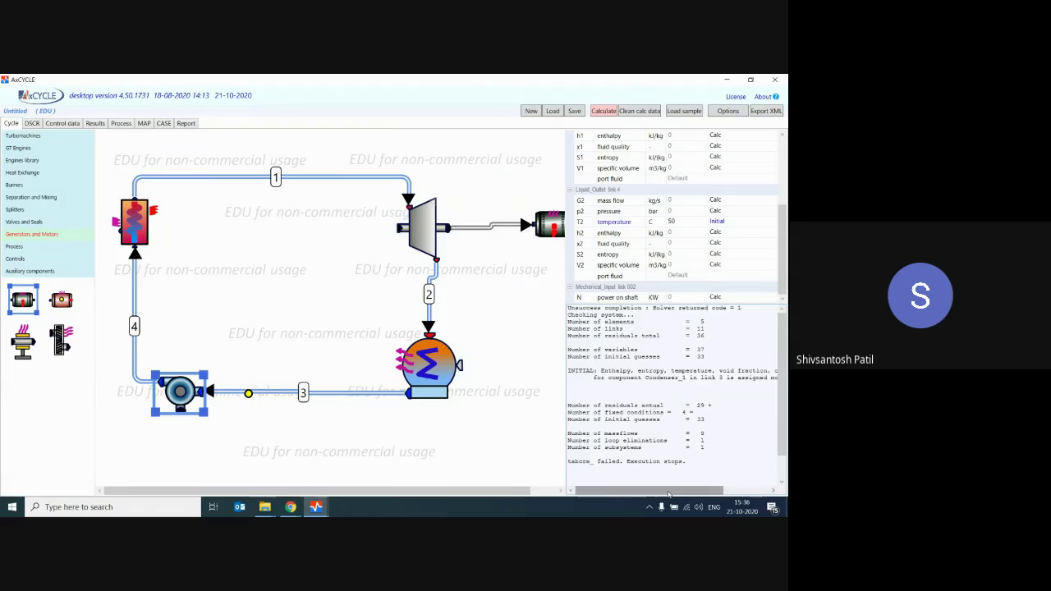
mouse_move(694, 490)
mouse_down()
mouse_move(739, 489)
mouse_move(694, 490)
mouse_up()
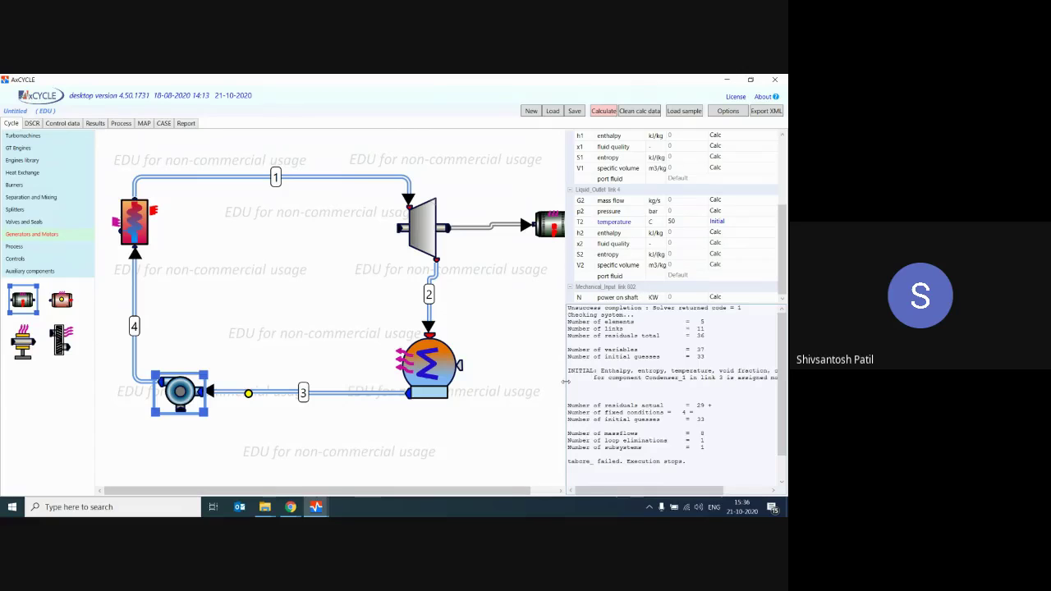
drag(567, 386, 475, 386)
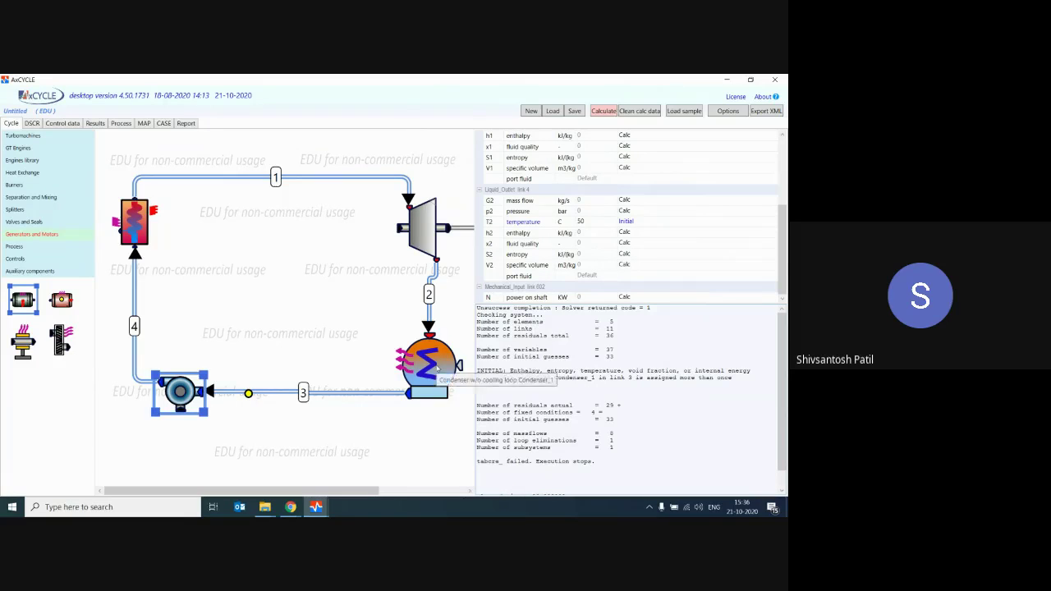
Set the condenser's outlet temperature (T2) condition to Calc and calculate the cycle
click(438, 369)
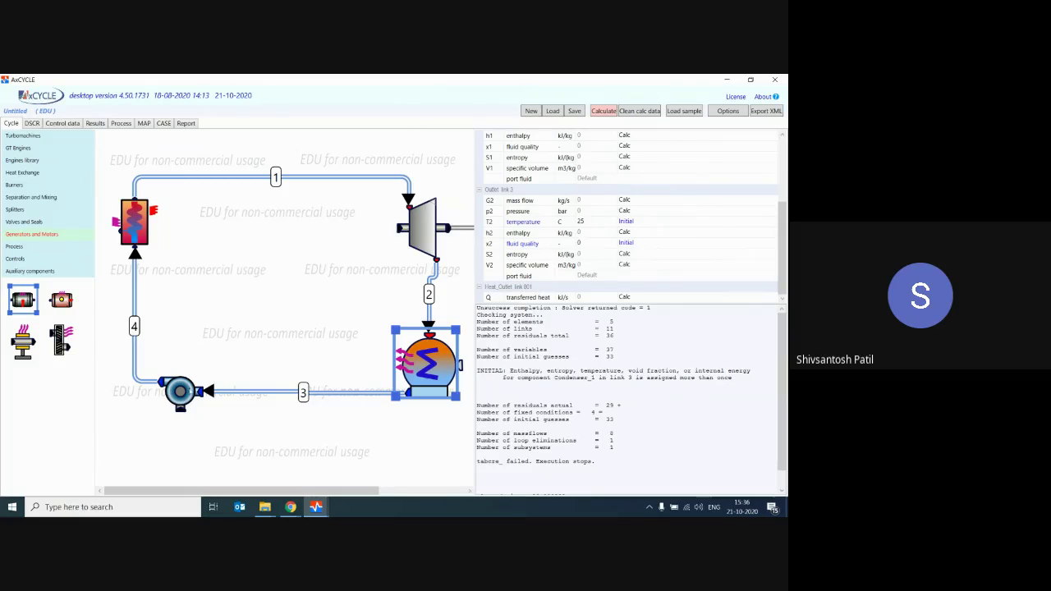
click(181, 391)
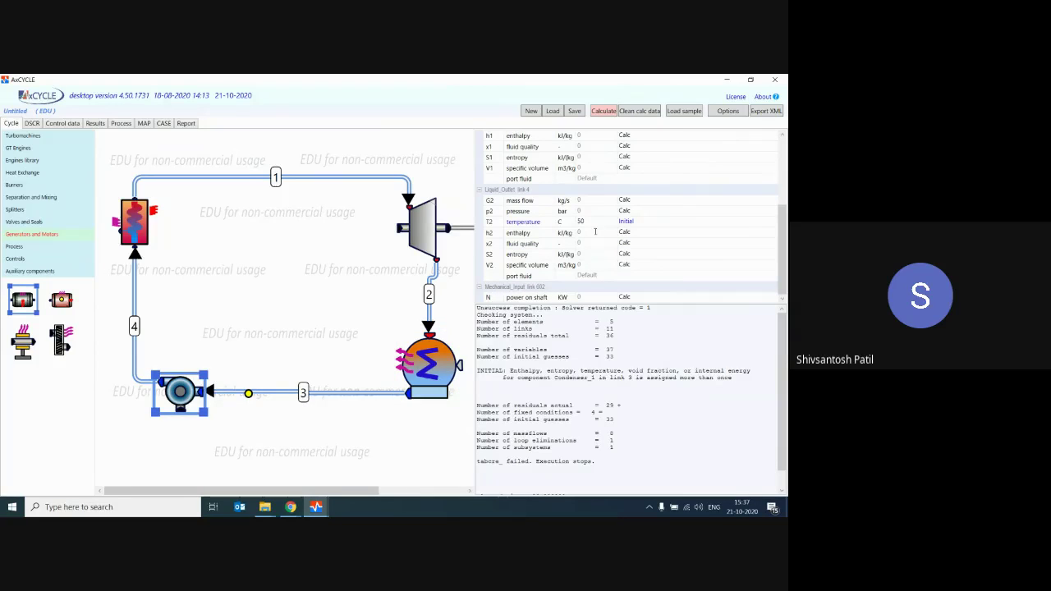
scroll(595, 232, up, 2)
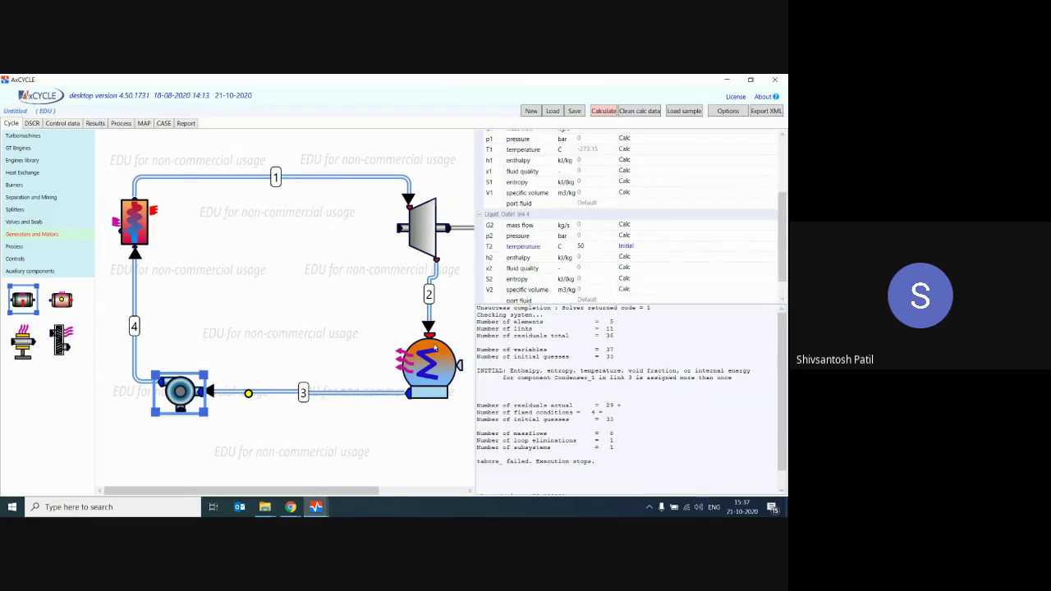
click(434, 349)
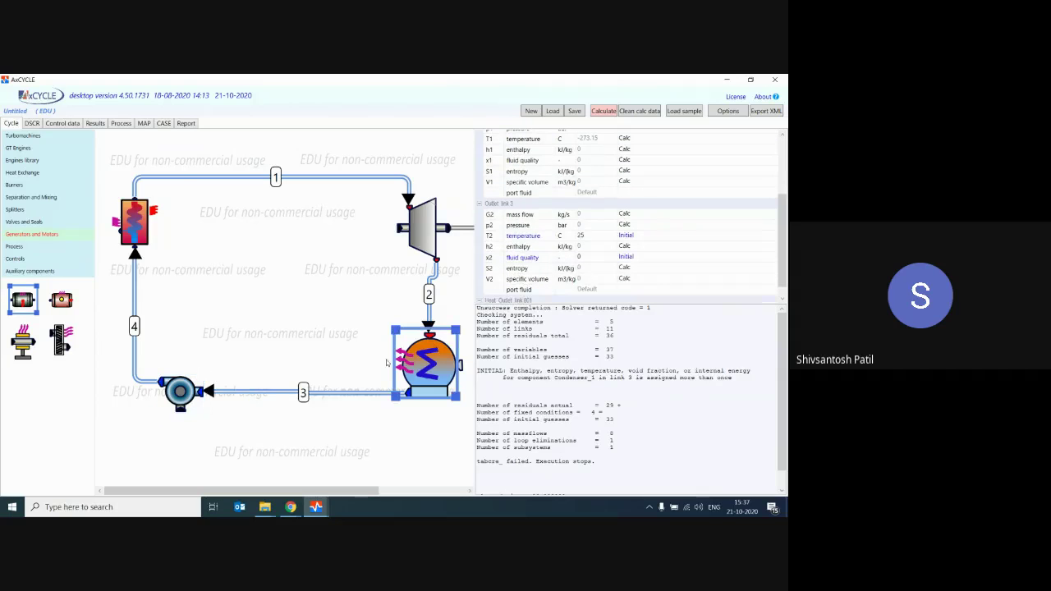
click(638, 236)
click(638, 237)
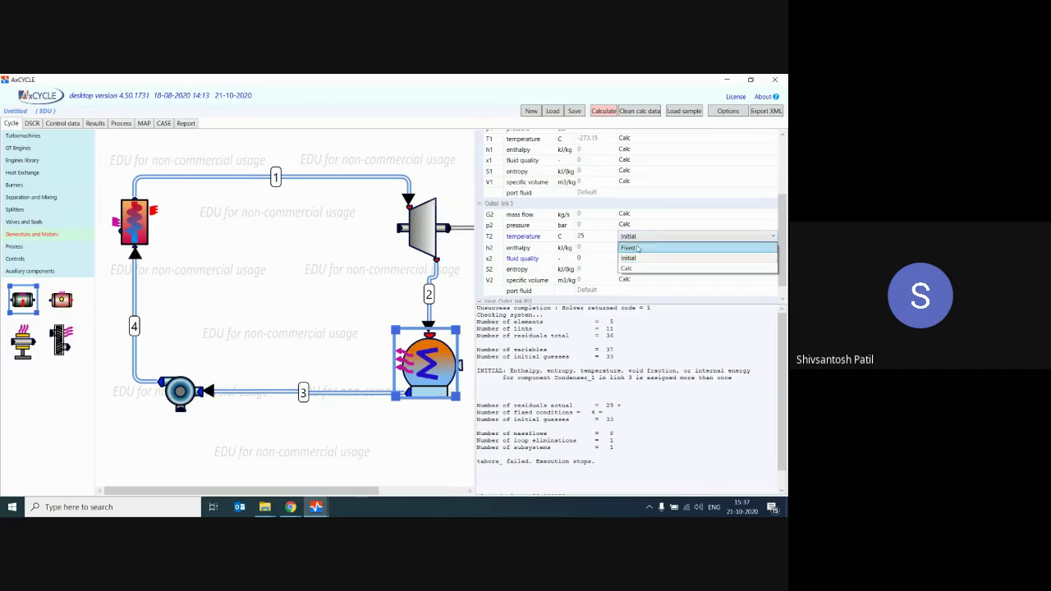
click(636, 271)
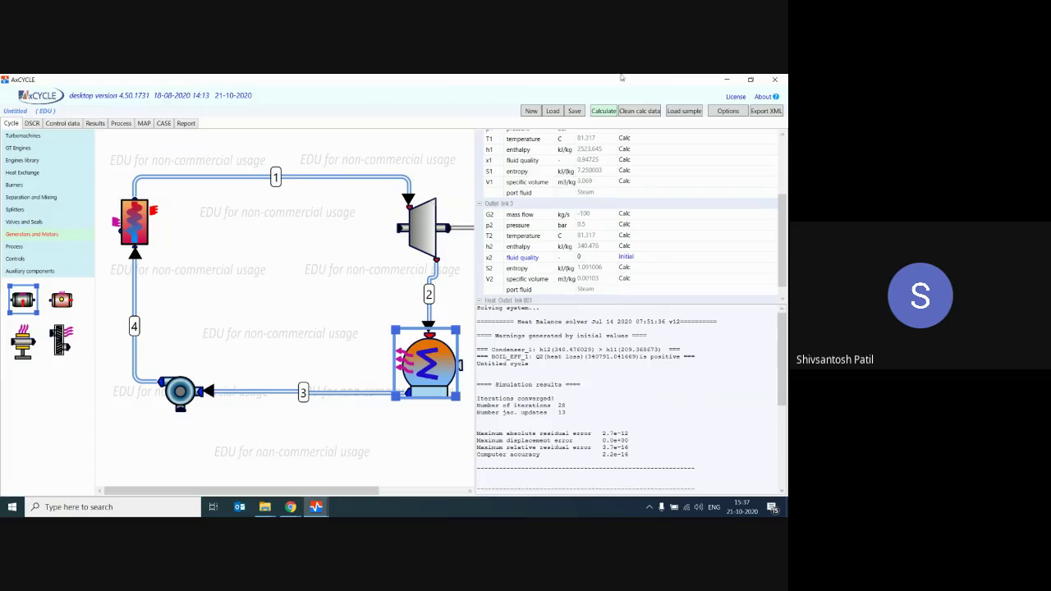
Review the condenser's calculated inlet and outlet values, keep its outlet temperature (T2) on Calc, and recalculate the cycle
scroll(535, 239, up, 2)
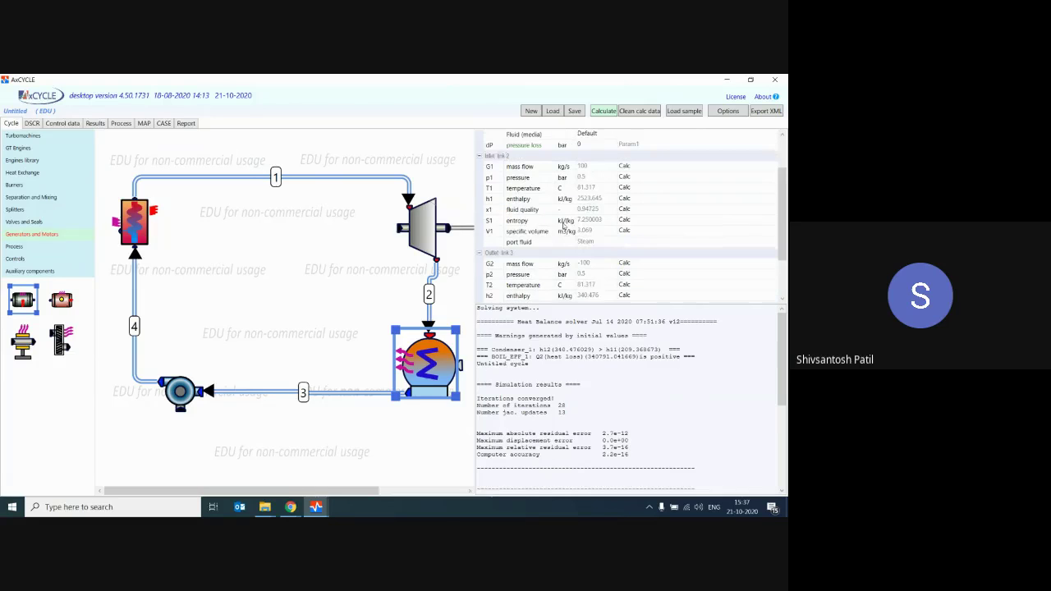
scroll(544, 271, down, 1)
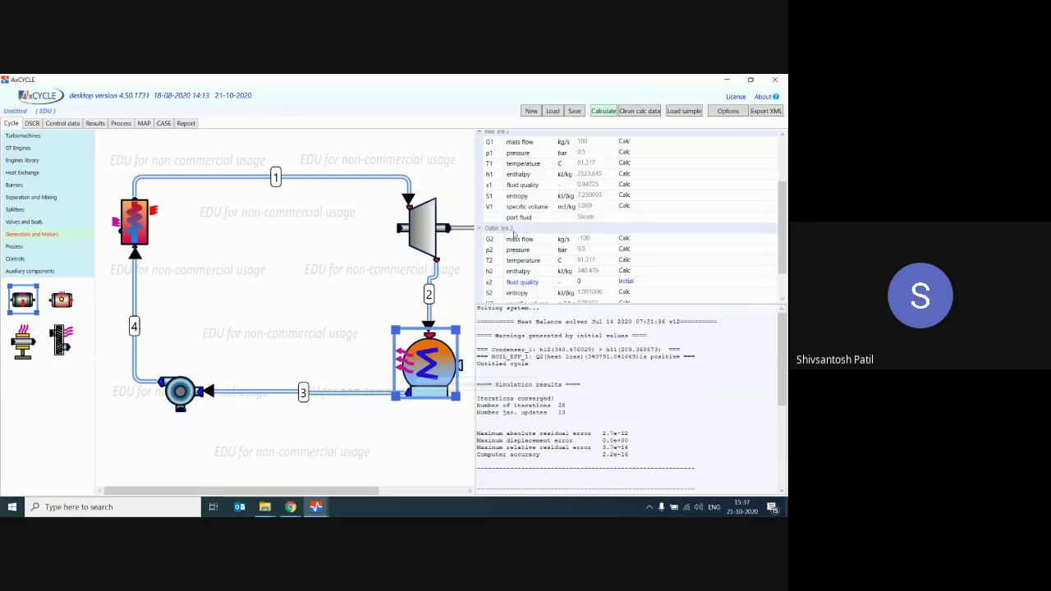
scroll(646, 220, down, 2)
scroll(637, 226, up, 3)
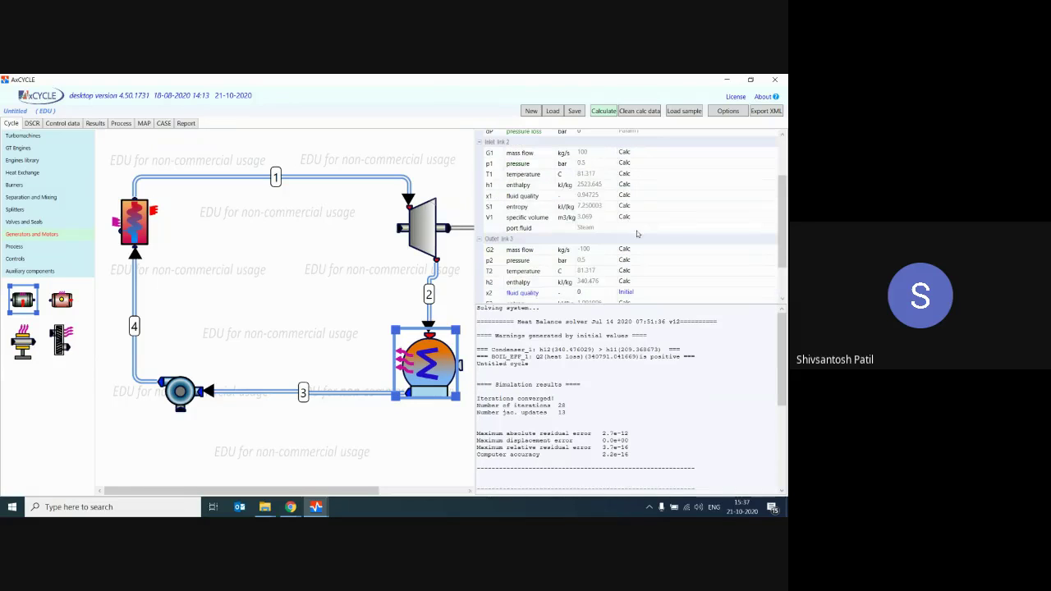
click(632, 273)
click(632, 275)
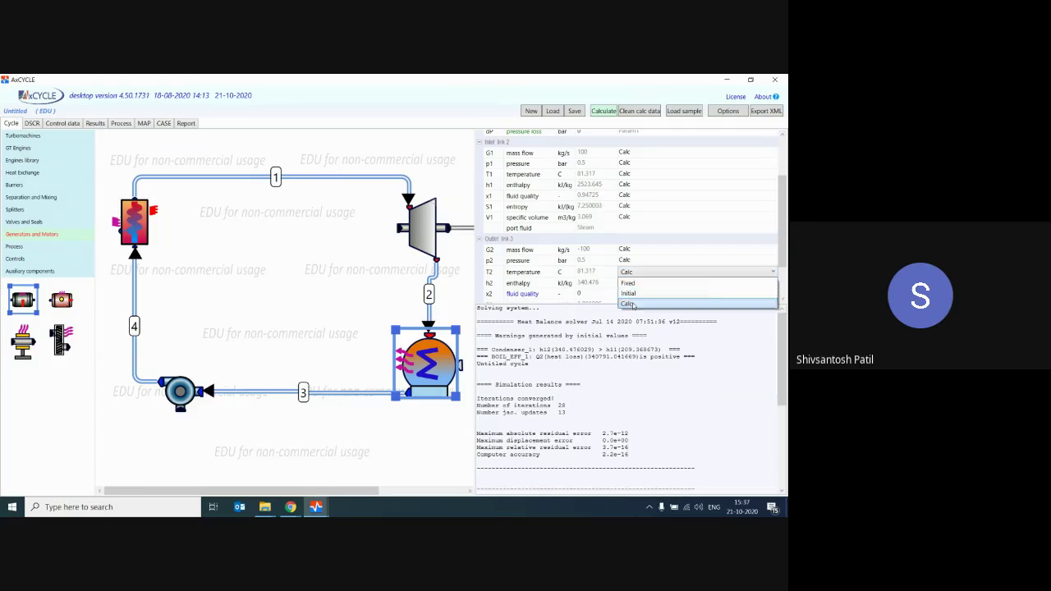
click(640, 280)
click(612, 111)
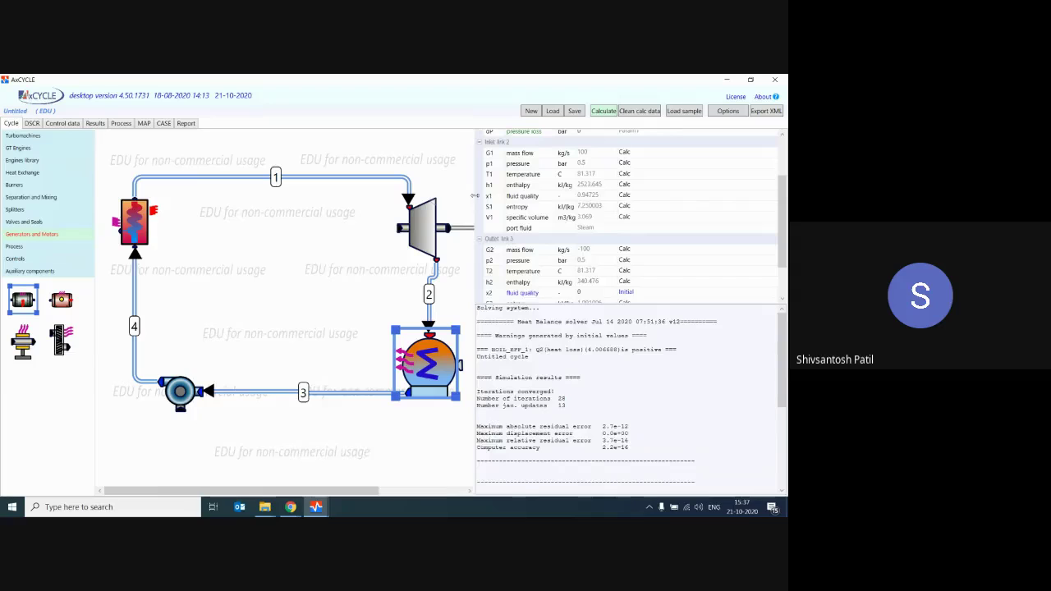
Examine the overall cycle results for power, heat, fuel consumption and thermal efficiency
drag(473, 195, 671, 202)
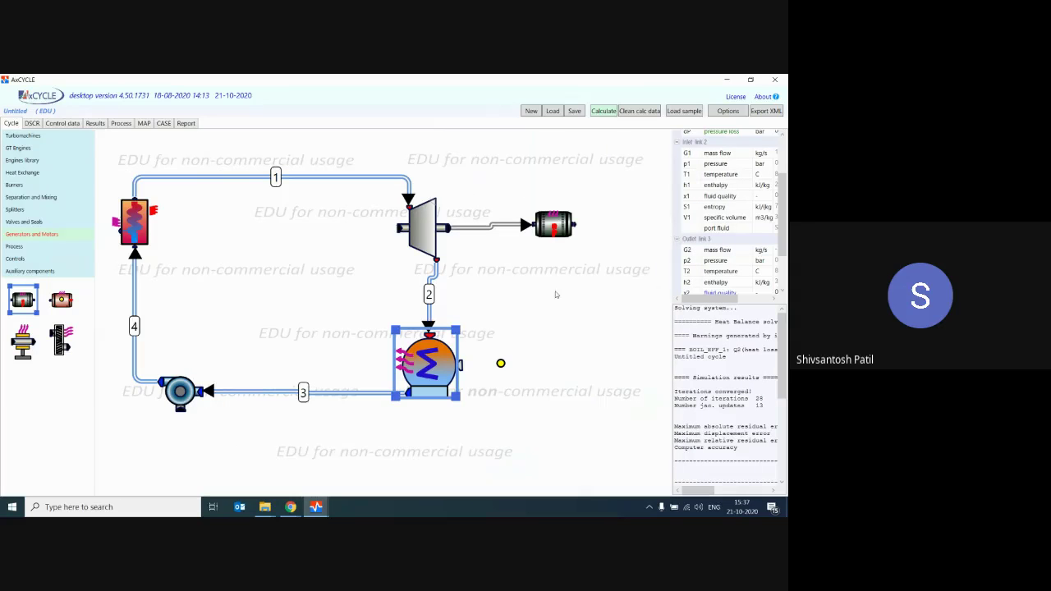
click(478, 306)
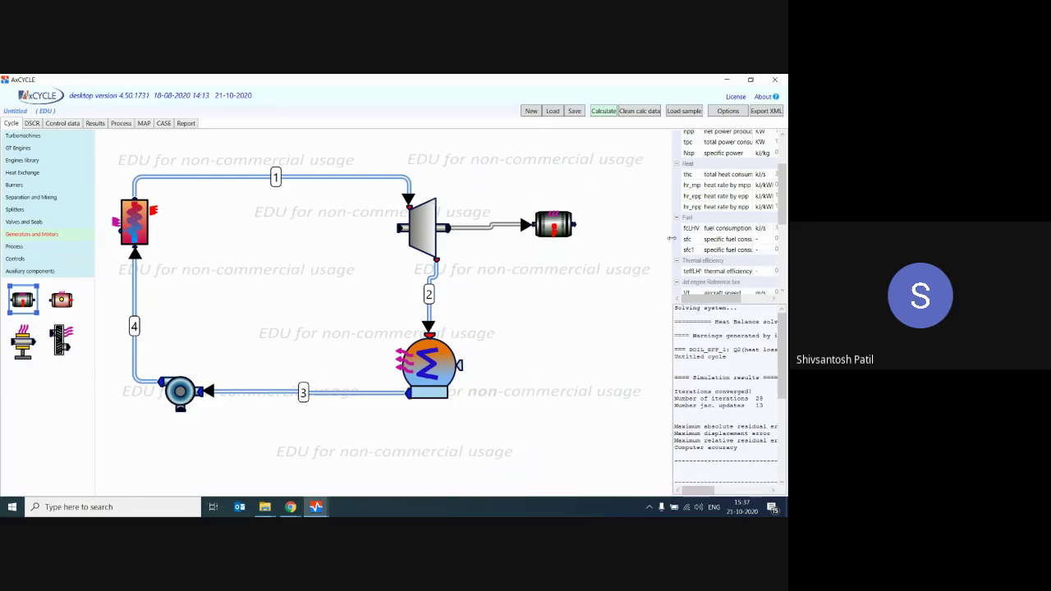
drag(670, 240, 601, 312)
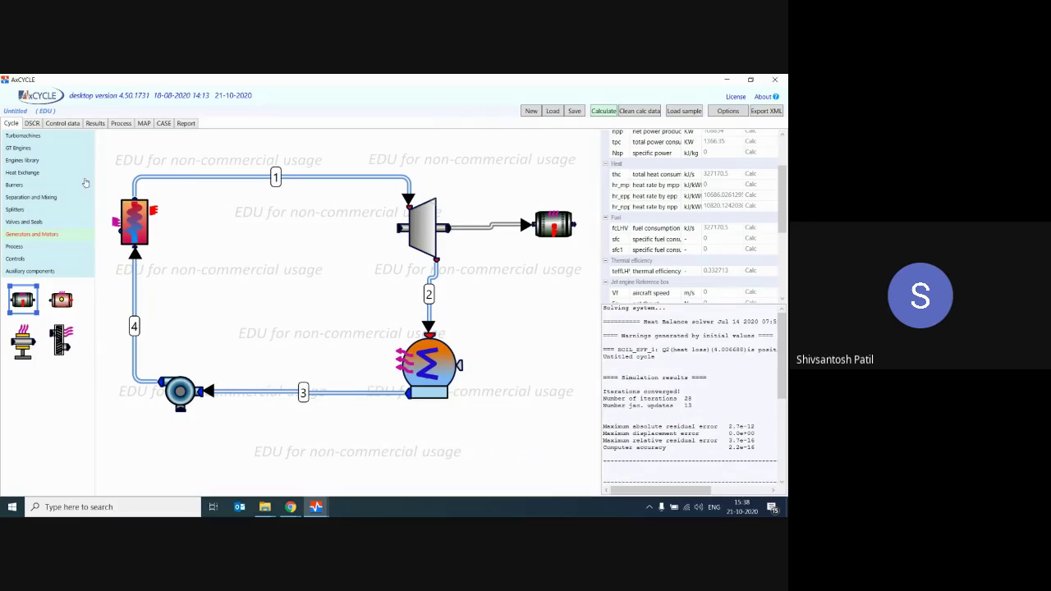
Display the turbine's complete parameter list and clean the calculated data from the cycle
click(418, 228)
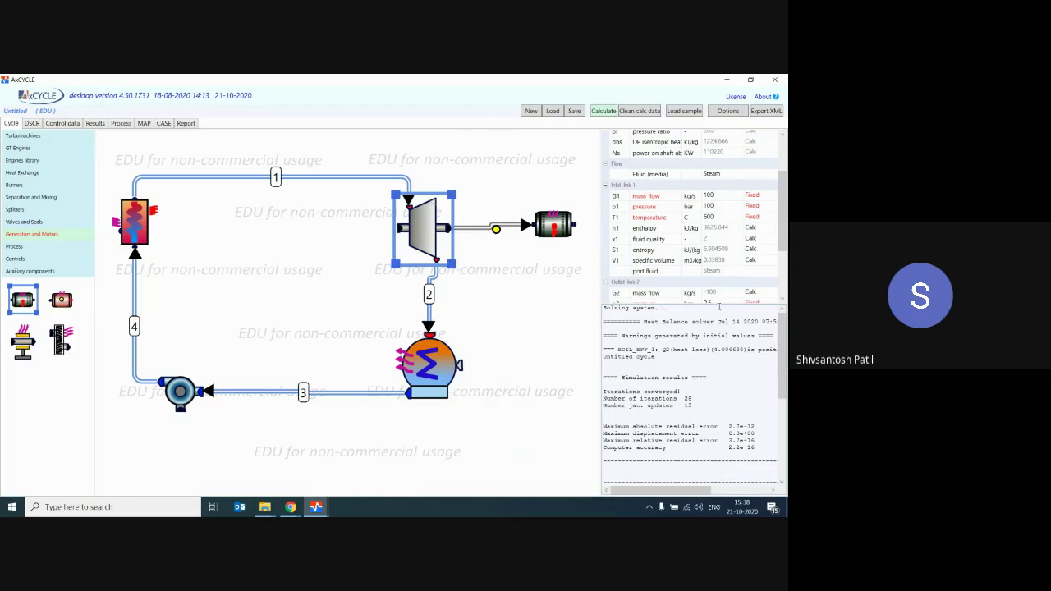
drag(715, 303, 715, 472)
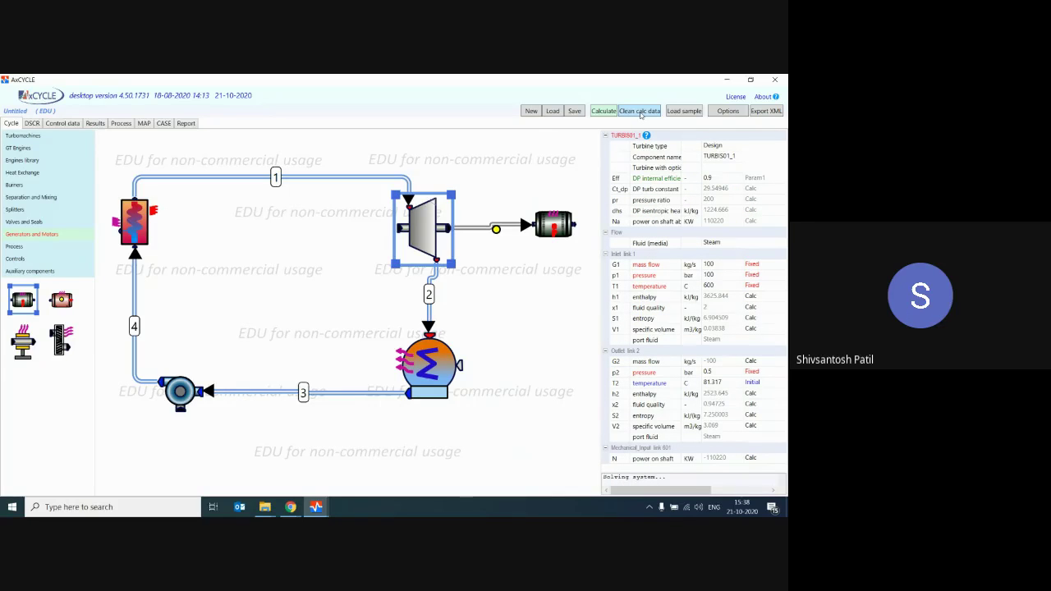
click(641, 112)
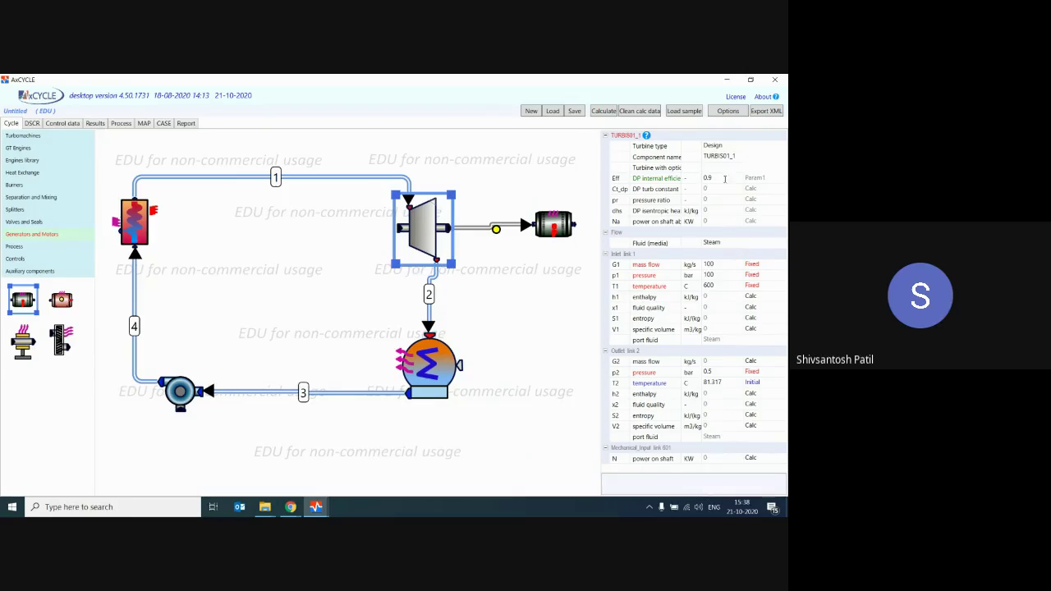
Review the turbine's internal efficiency, fluid, fixed inlet mass flow, pressure and temperature, and fixed outlet pressure
click(723, 178)
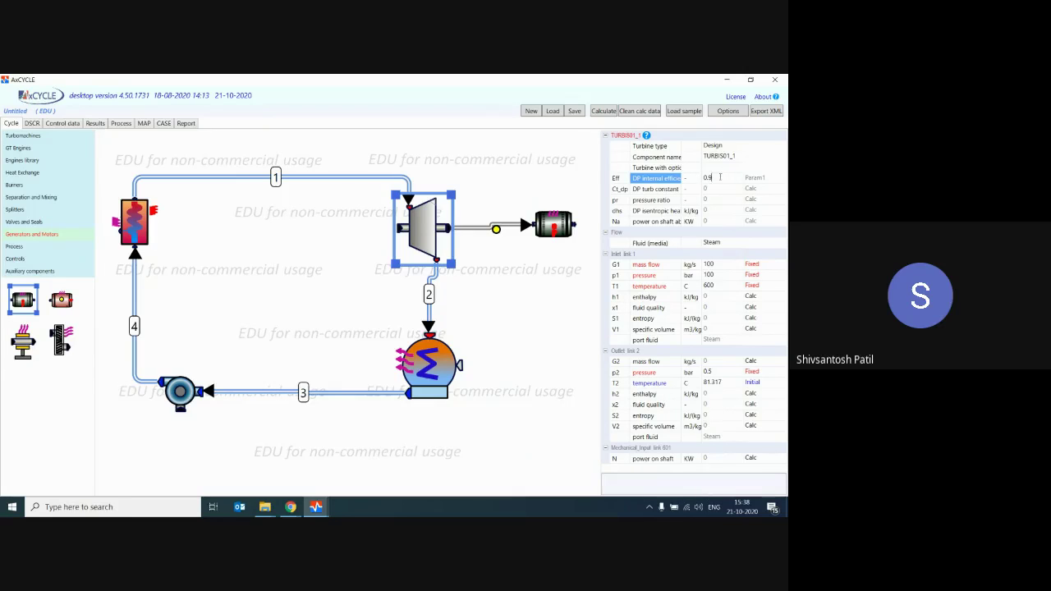
click(722, 264)
click(687, 277)
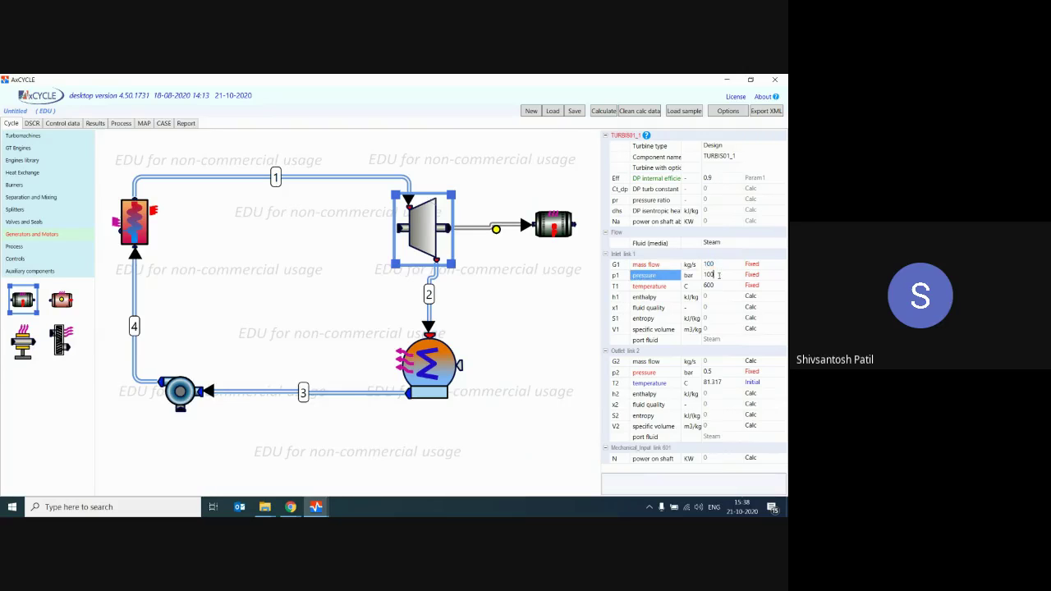
click(688, 286)
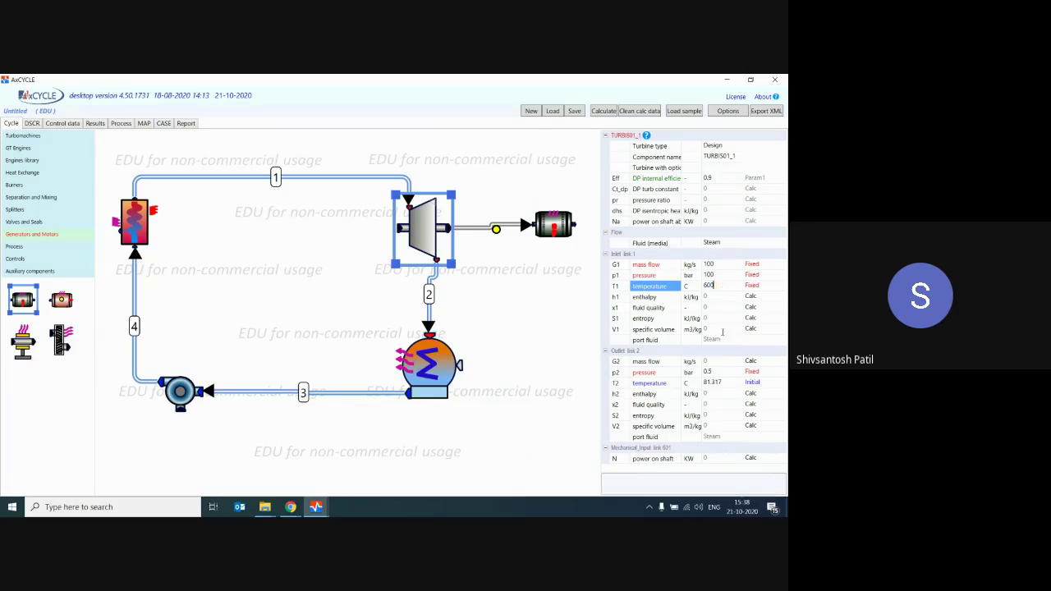
click(711, 244)
click(715, 248)
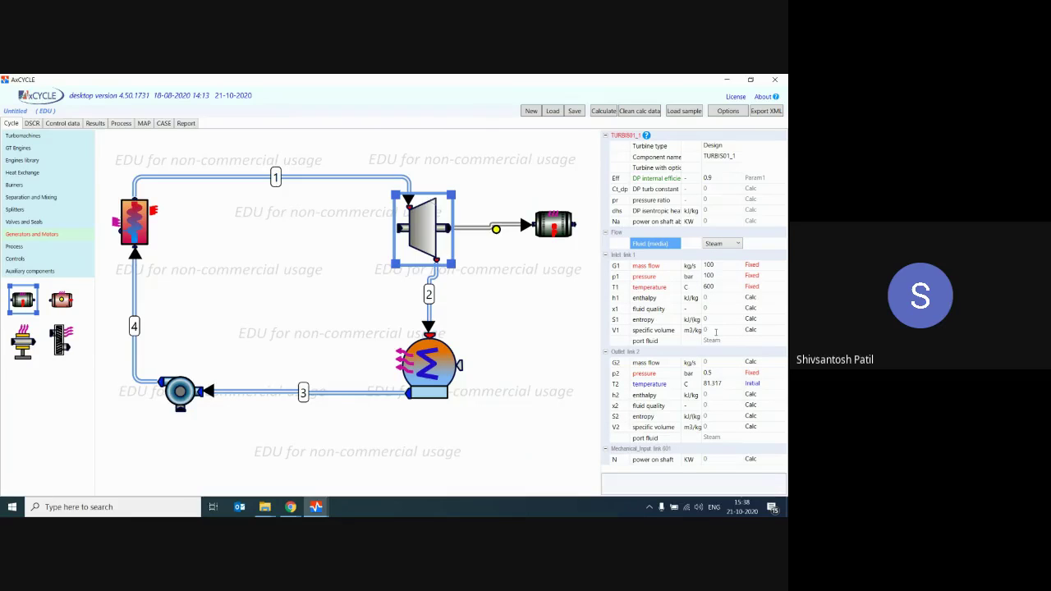
click(711, 373)
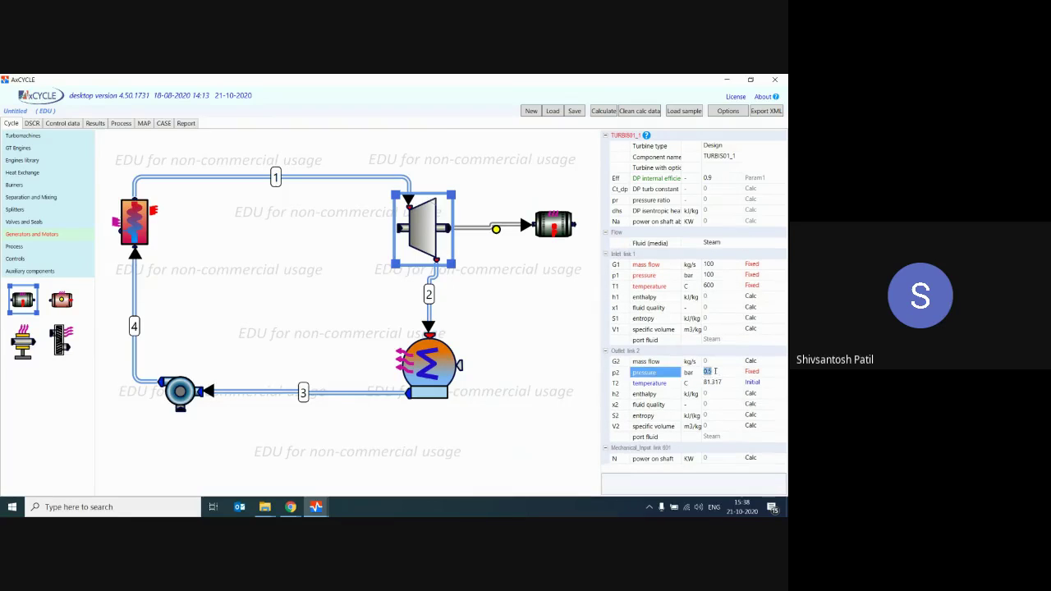
Check the turbine's outlet pressure and set its initial outlet temperature (T2) to 50 °C
click(717, 371)
click(716, 382)
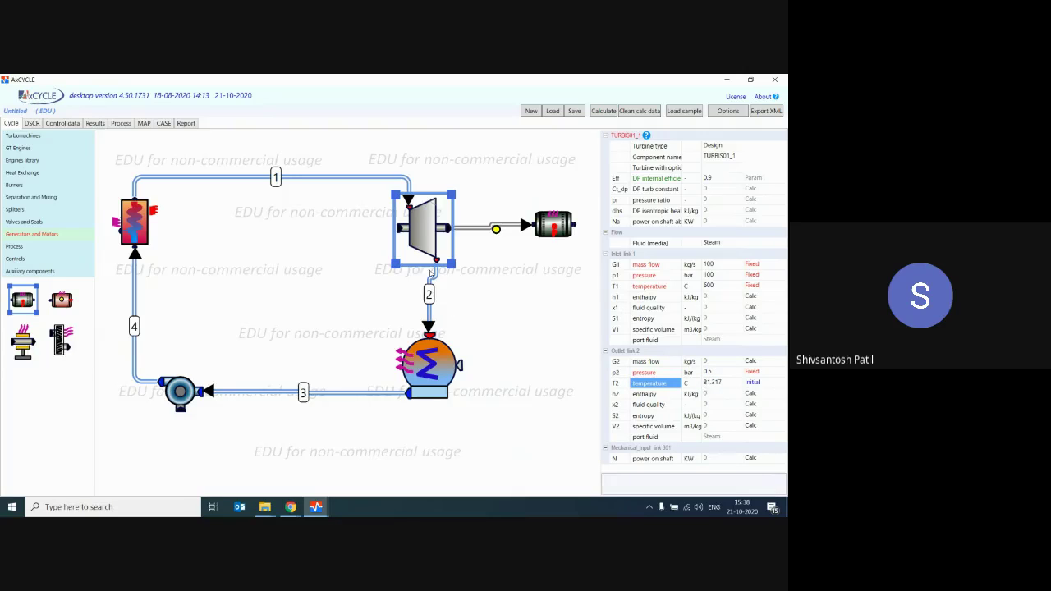
drag(724, 382, 711, 381)
click(735, 383)
drag(724, 386, 679, 383)
text(50)
key(Return)
Set the generator's initial electrical power (P) to -10000 kW
click(552, 227)
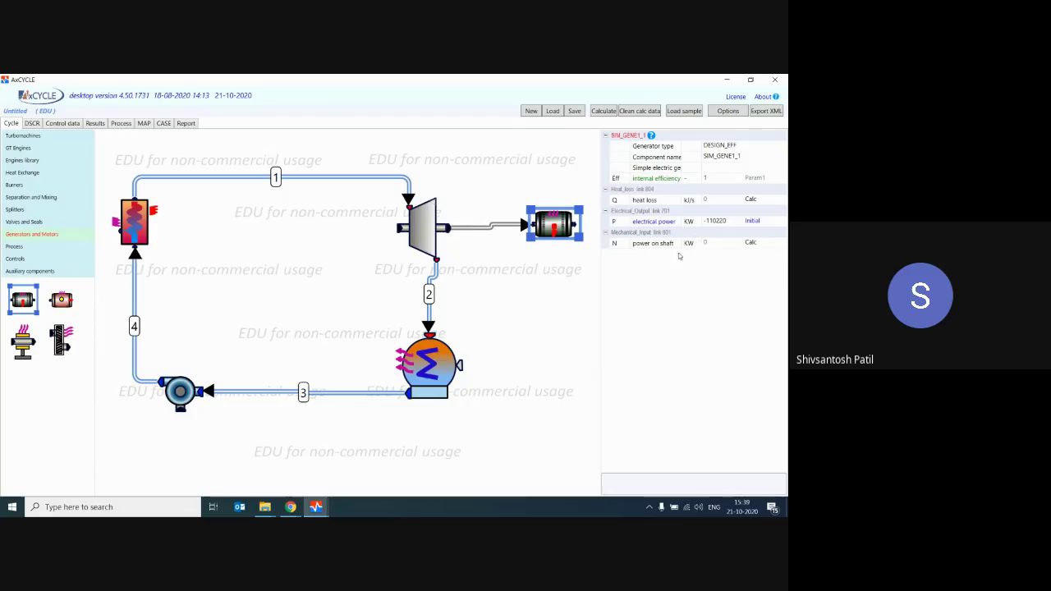
drag(729, 221, 709, 221)
text(10000)
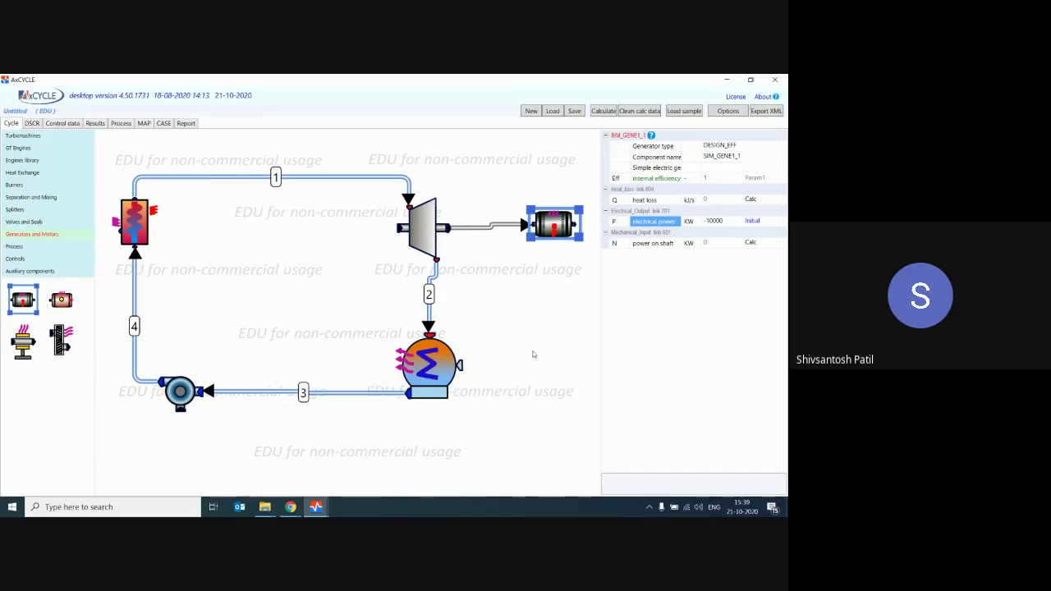
Review the condenser's outlet fluid quality (x2) and keep it at 0 with the Initial status
click(437, 365)
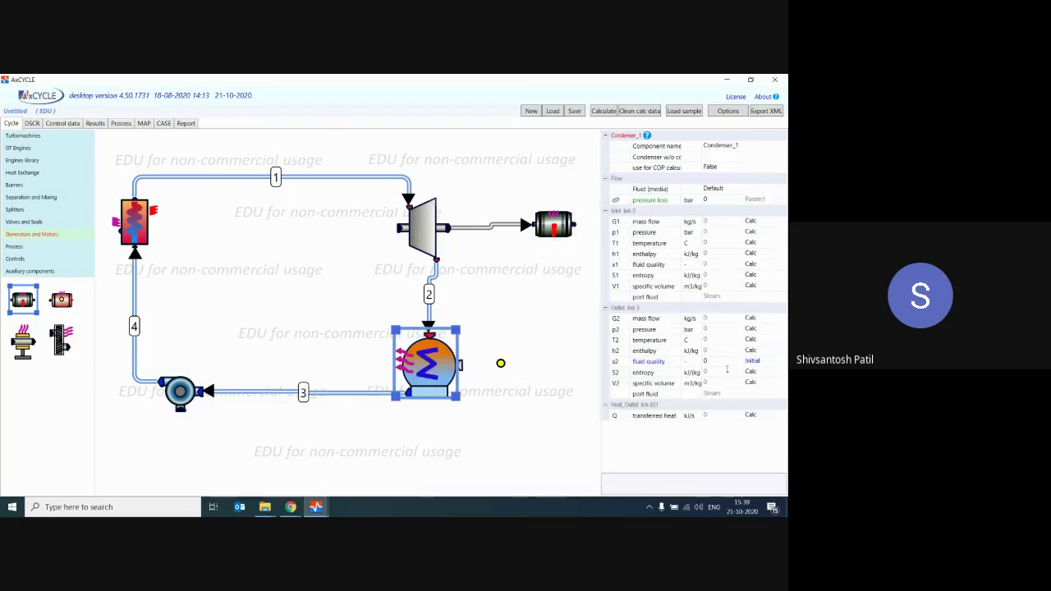
click(727, 362)
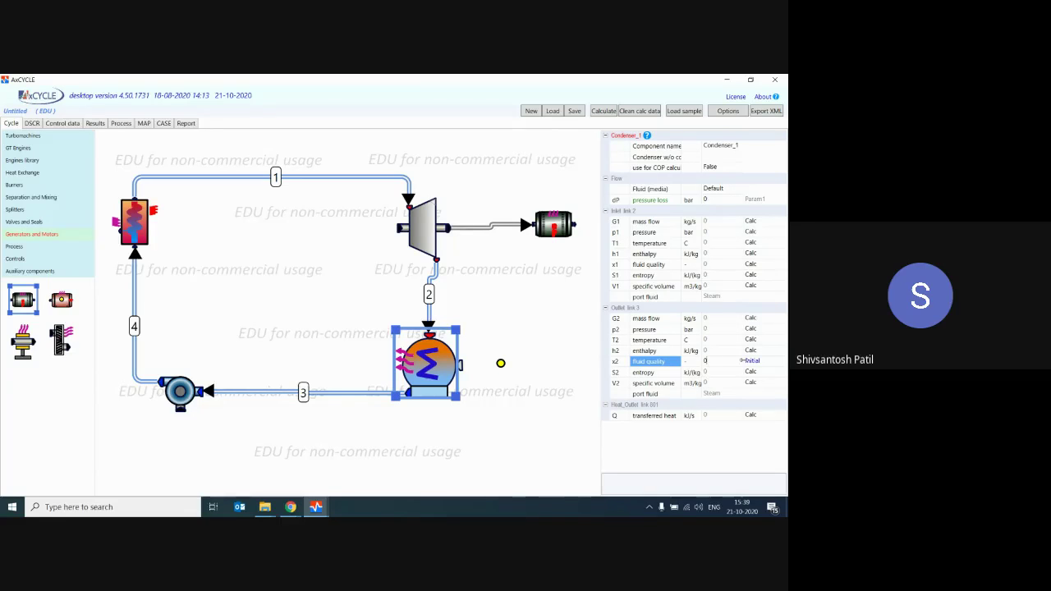
click(766, 362)
click(766, 363)
click(767, 362)
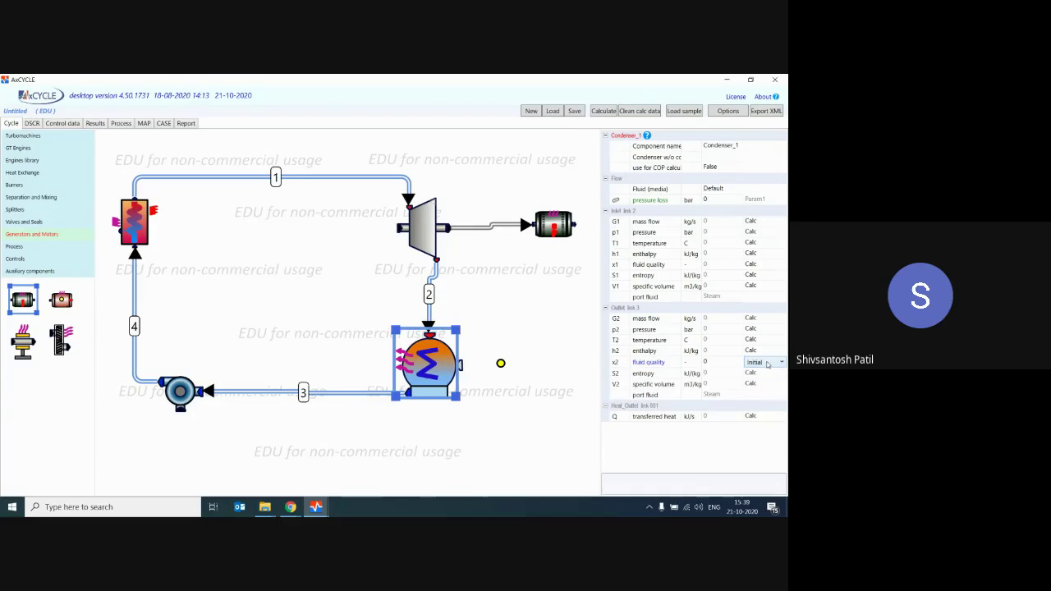
click(707, 360)
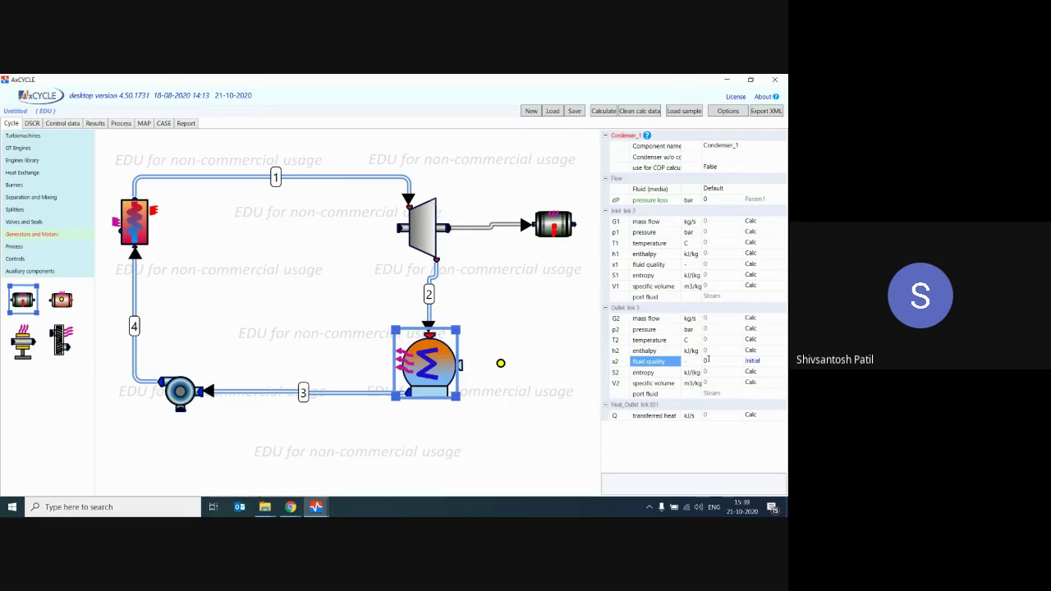
Review the pump's internal efficiency and its initial outlet temperature (T2)
click(180, 391)
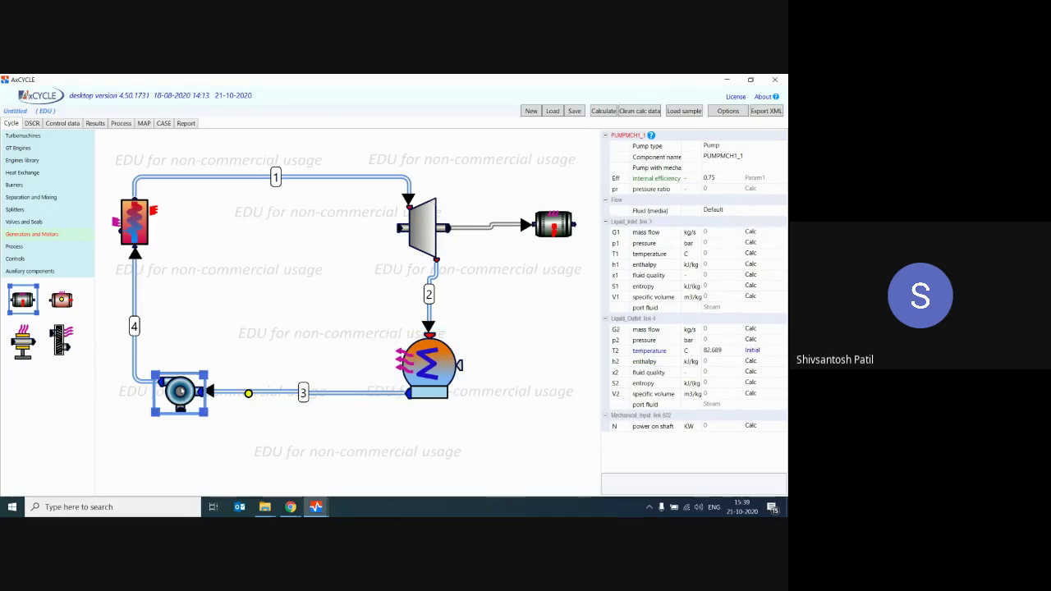
click(706, 179)
click(730, 175)
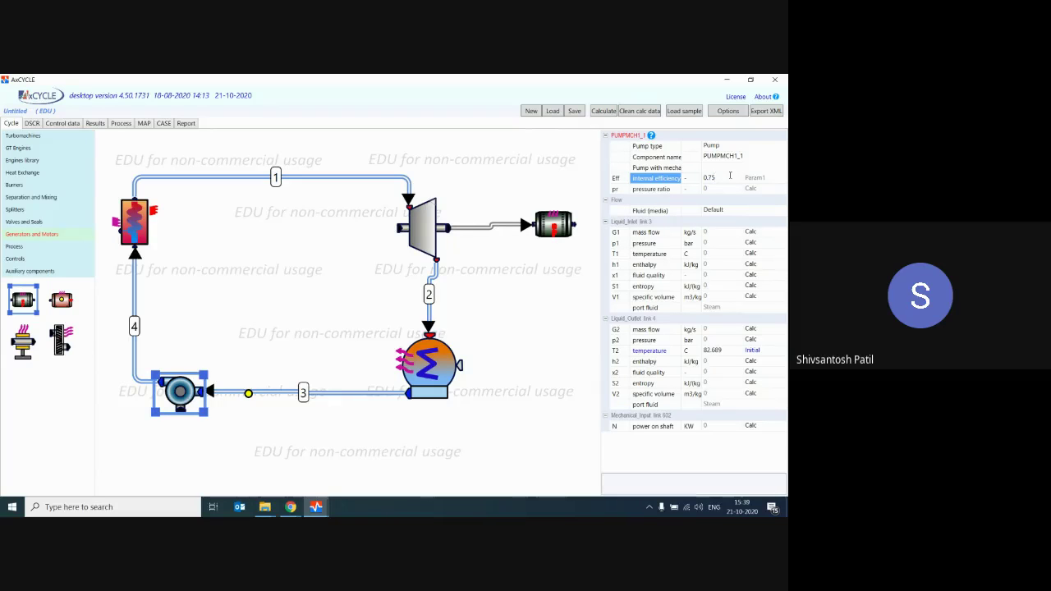
click(727, 351)
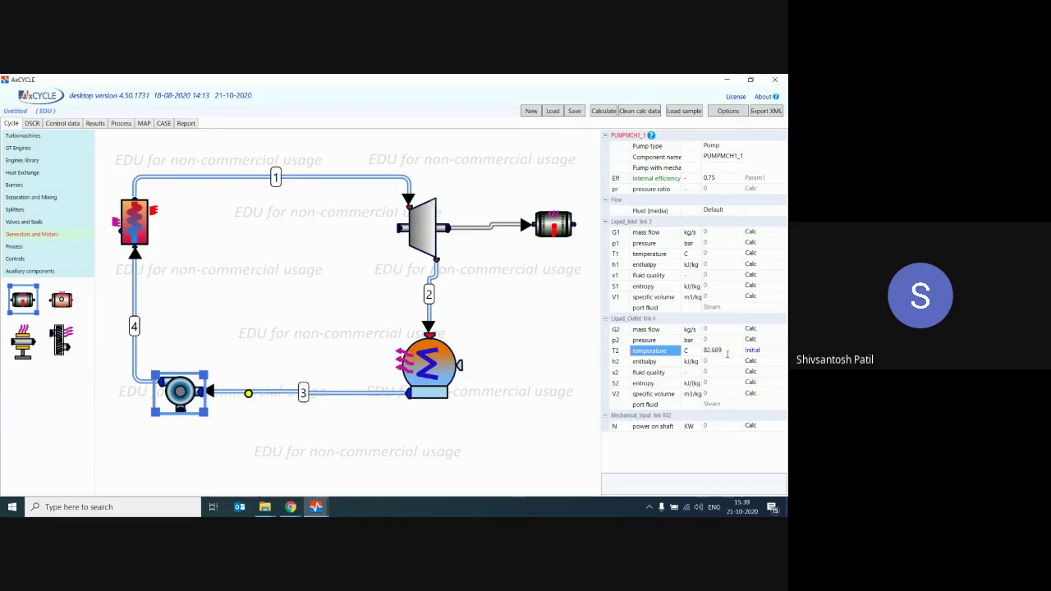
key(Up)
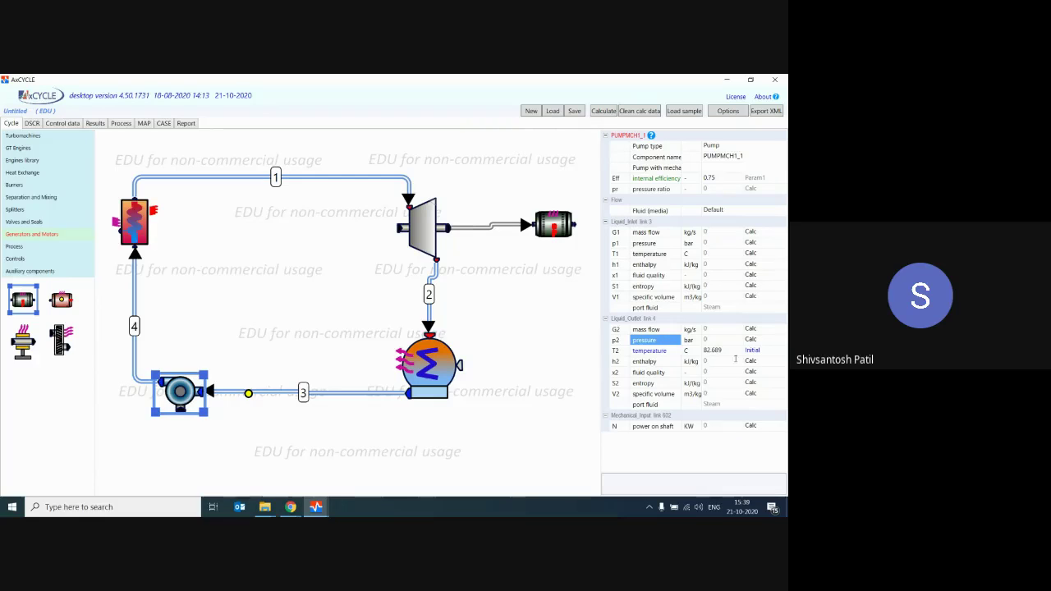
key(Down)
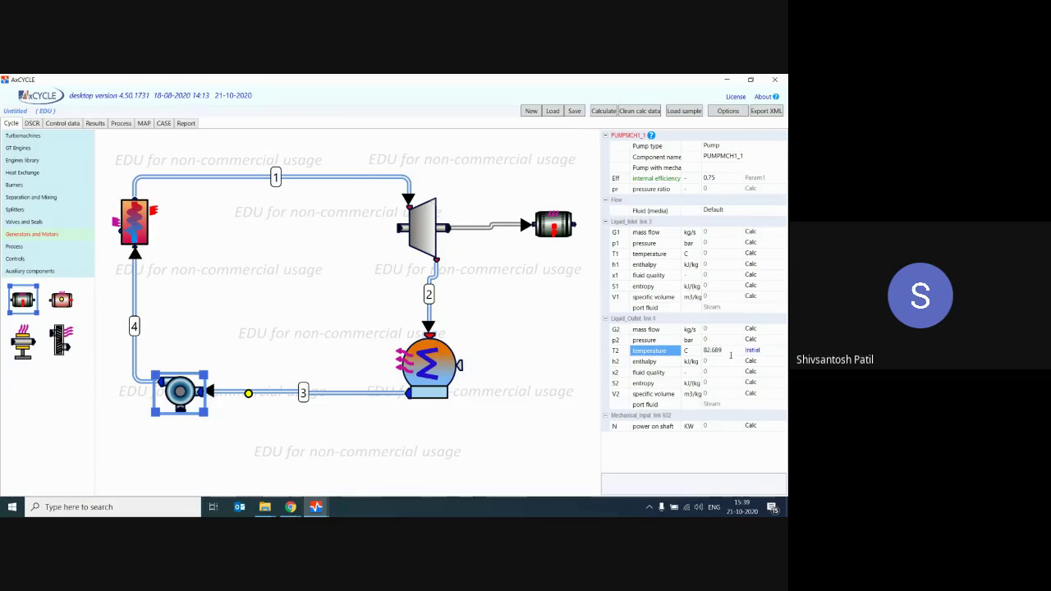
Check the boiler's pressure loss and efficiency, set its initial heat inlet (Q1) to 1000 kJ/s, and calculate the cycle
click(141, 222)
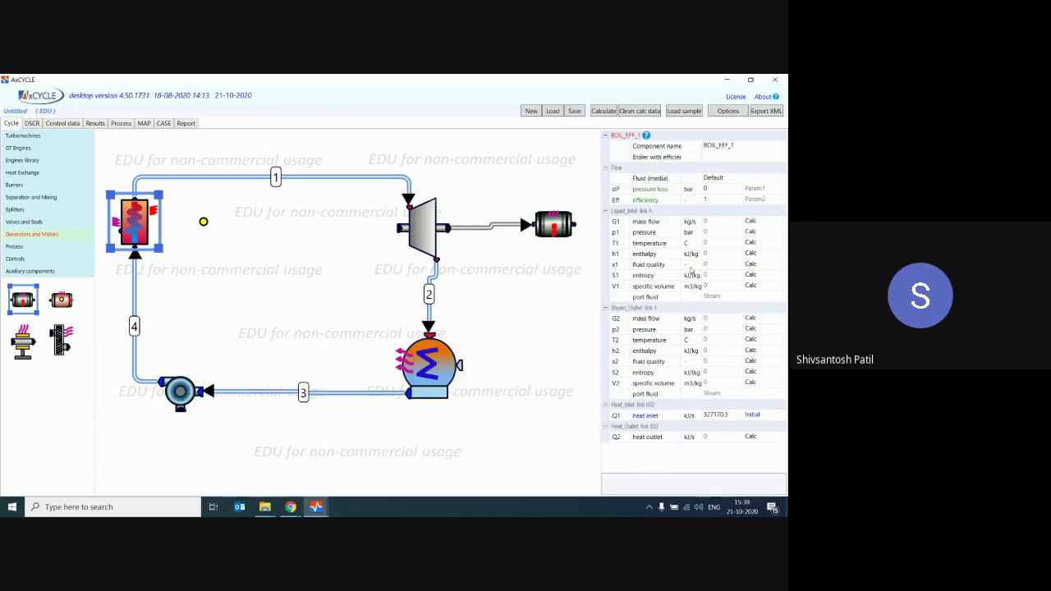
click(718, 188)
click(717, 201)
key(Return)
click(704, 417)
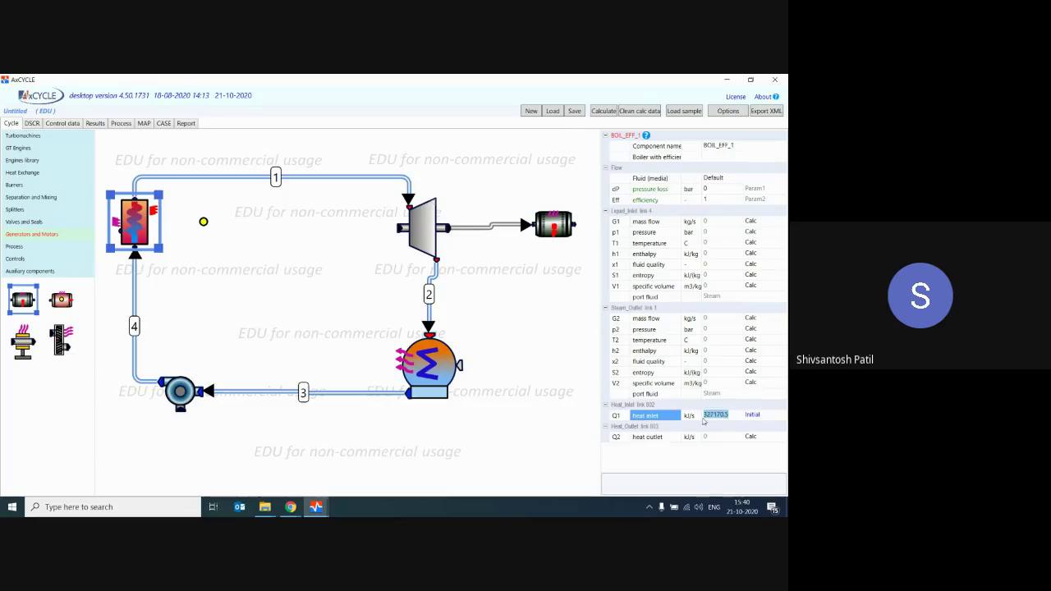
text(1000)
key(Return)
click(602, 112)
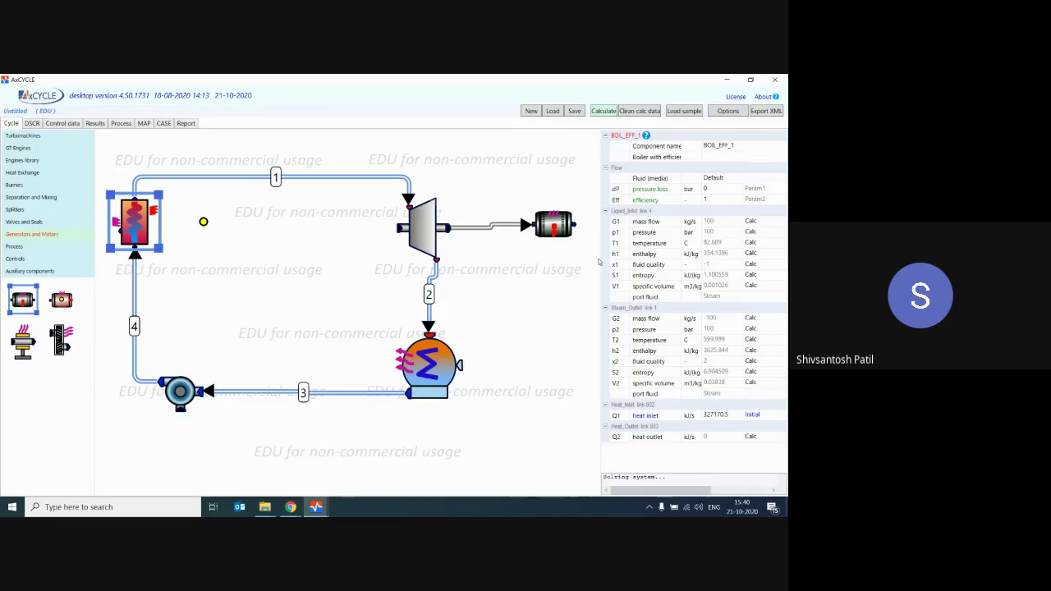
Switch to the Google Meet call and send the chat message "Everyone got green?" to all participants
click(291, 506)
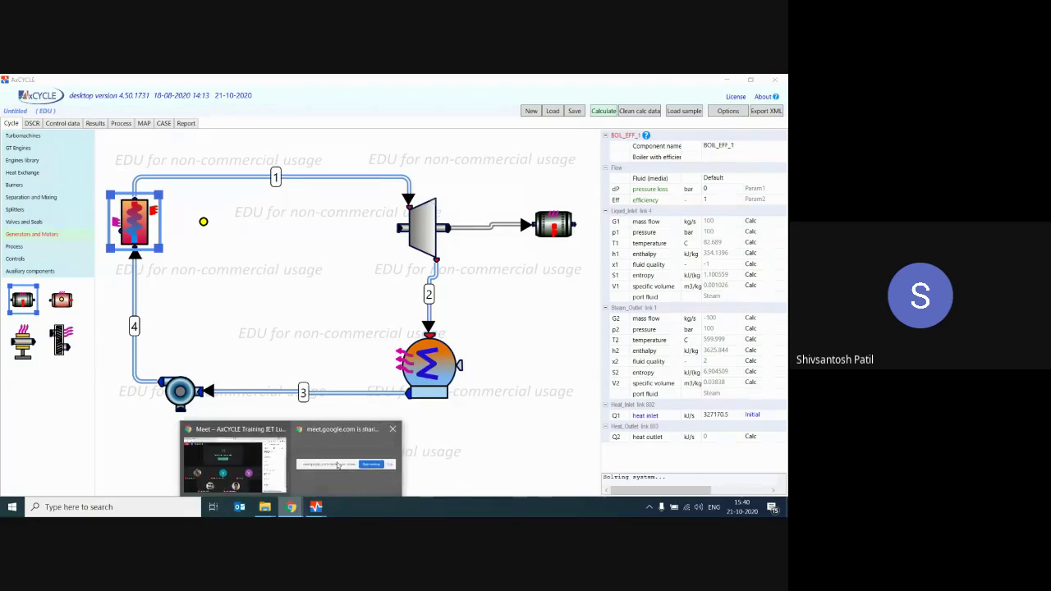
click(337, 465)
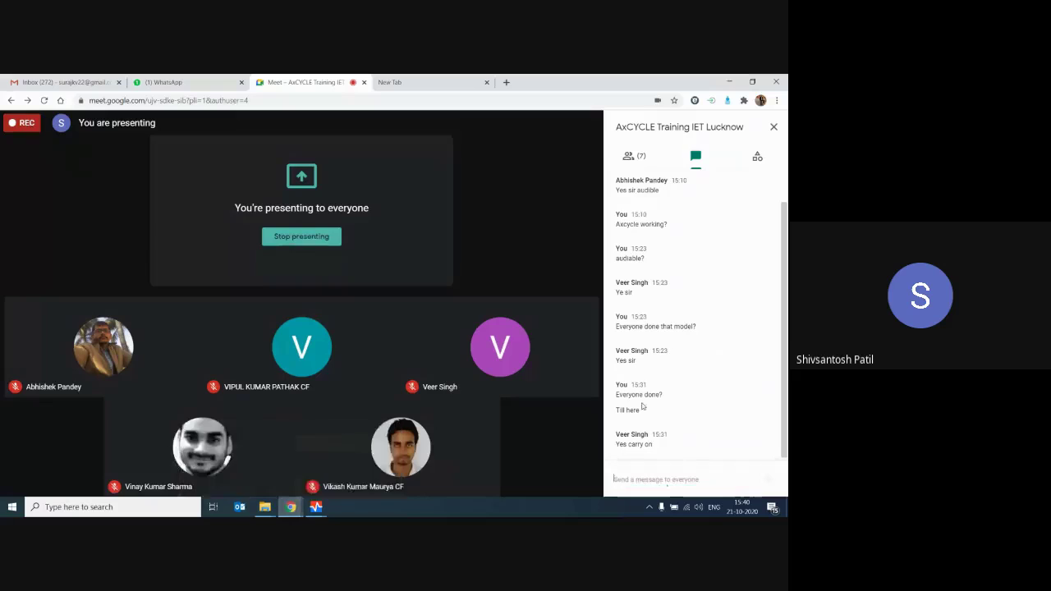
click(647, 478)
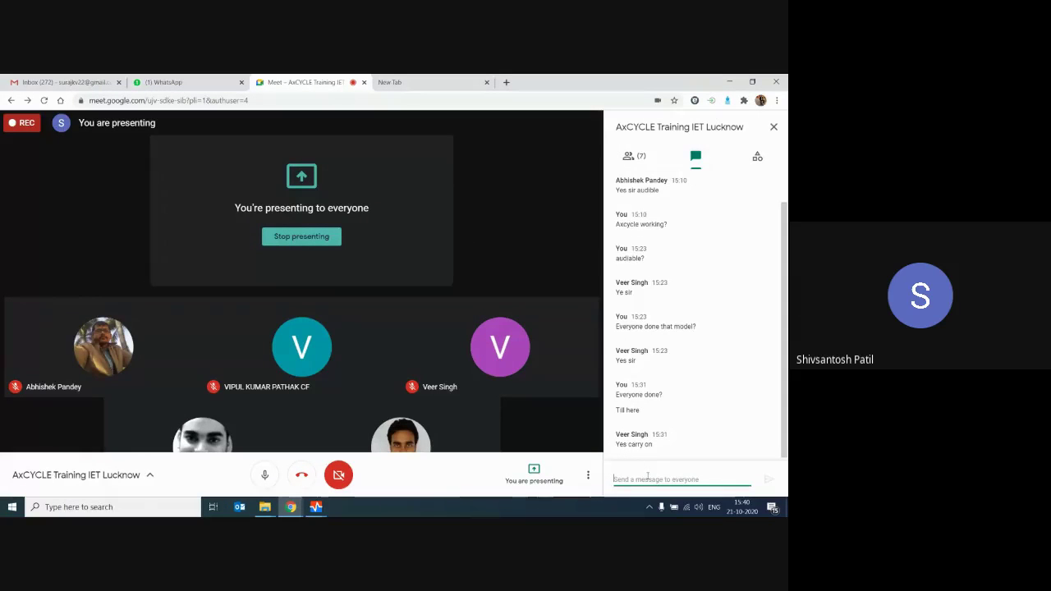
text(Everyone got green?)
key(Return)
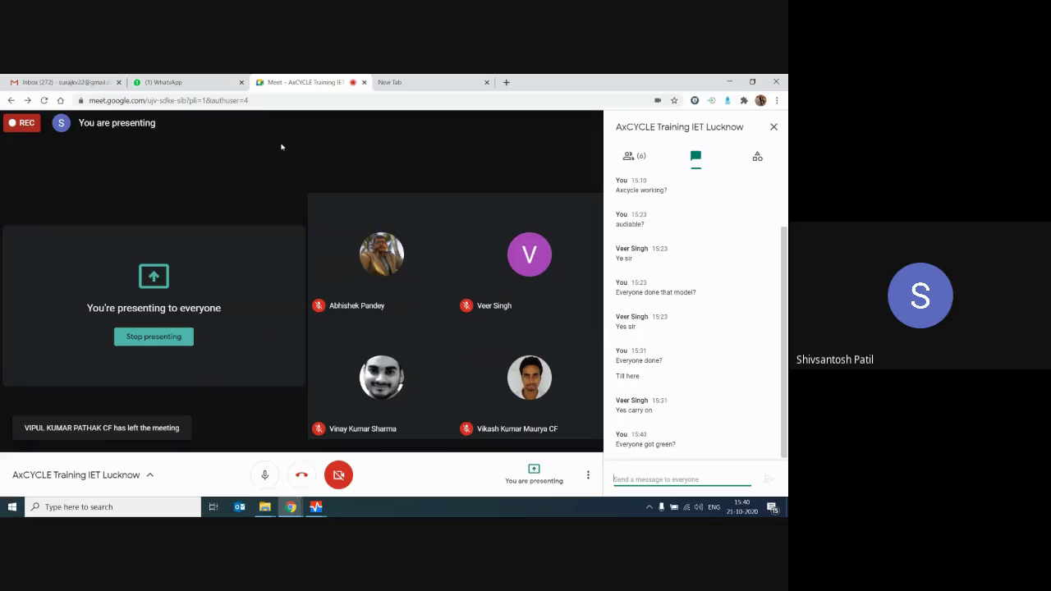
Check the meeting's participant list and the chat replies, and return to AxCYCLE
triple_click(637, 447)
drag(680, 447, 615, 401)
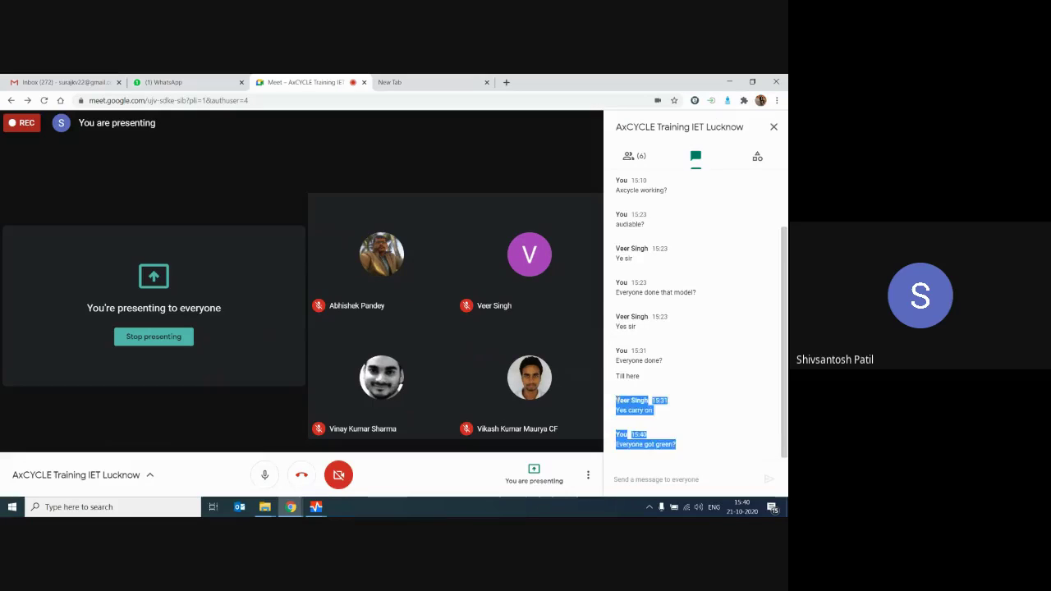
click(631, 160)
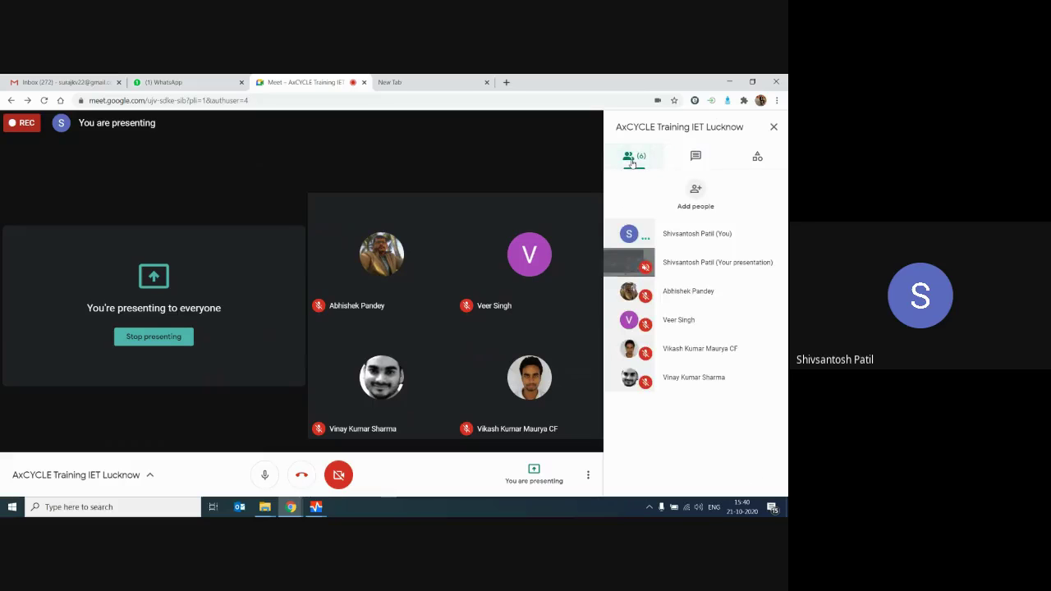
click(696, 159)
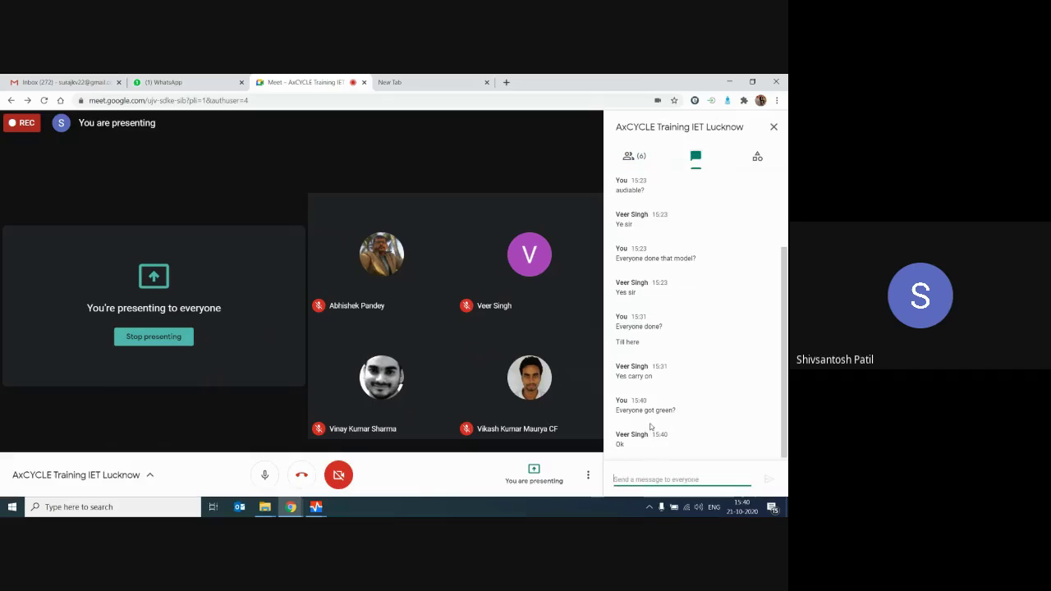
drag(646, 448, 612, 440)
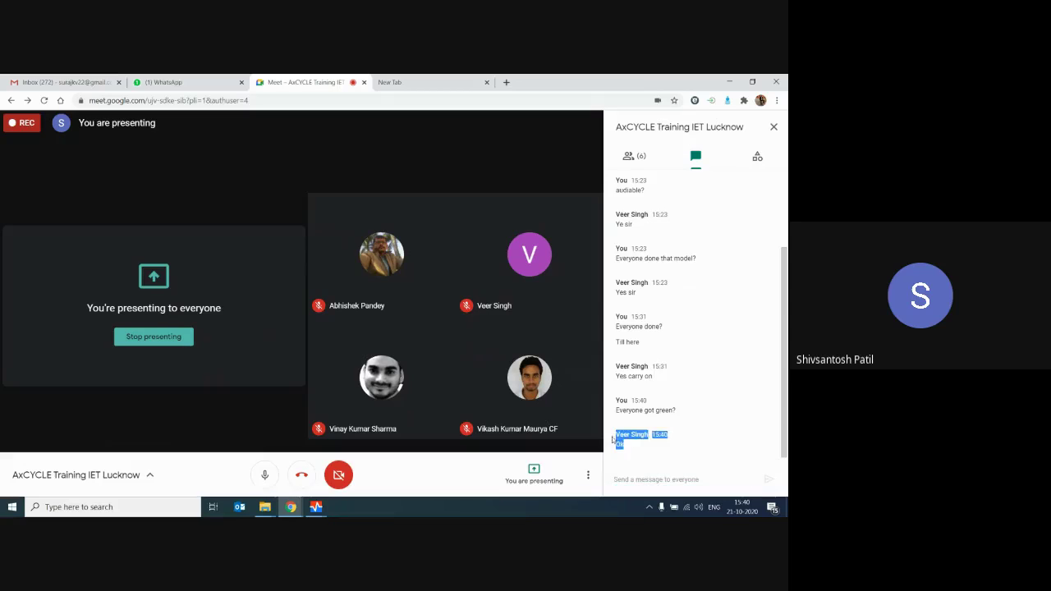
click(636, 448)
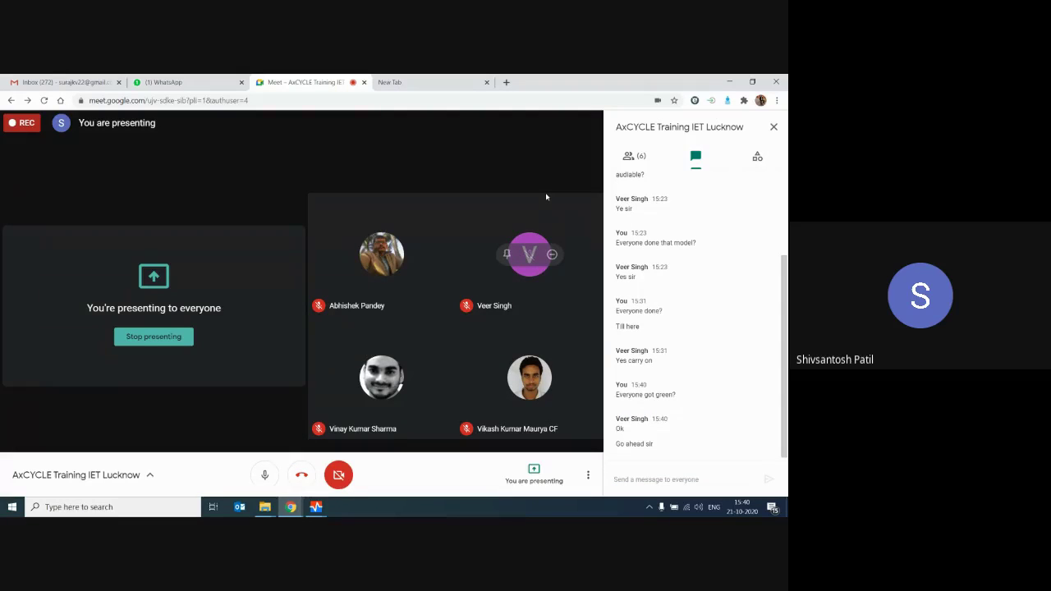
click(729, 82)
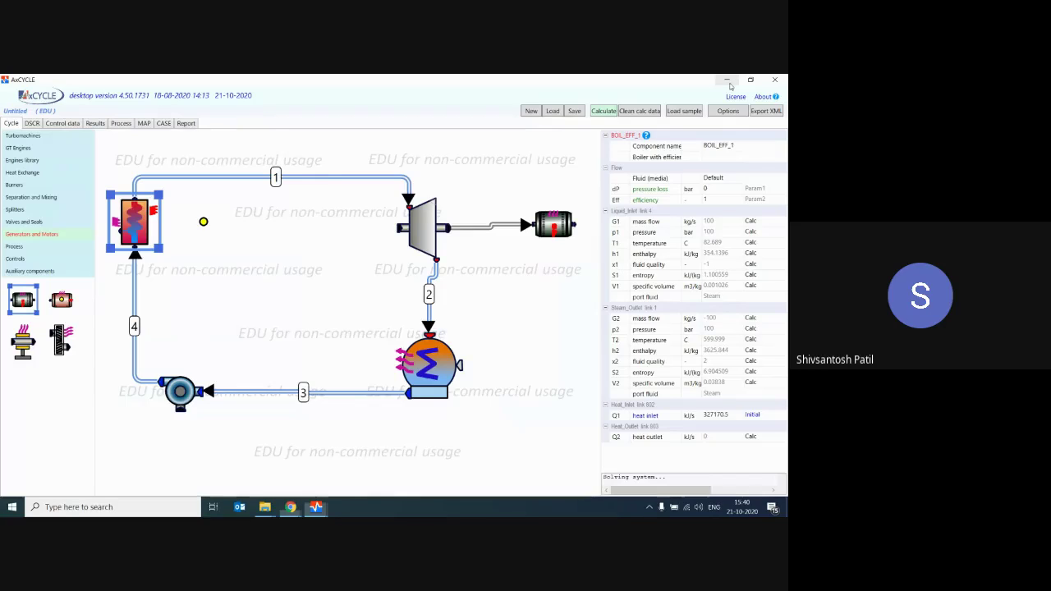
Display the overall cycle data, select the whole cycle, and shift all its components to the right within the diagram
click(511, 333)
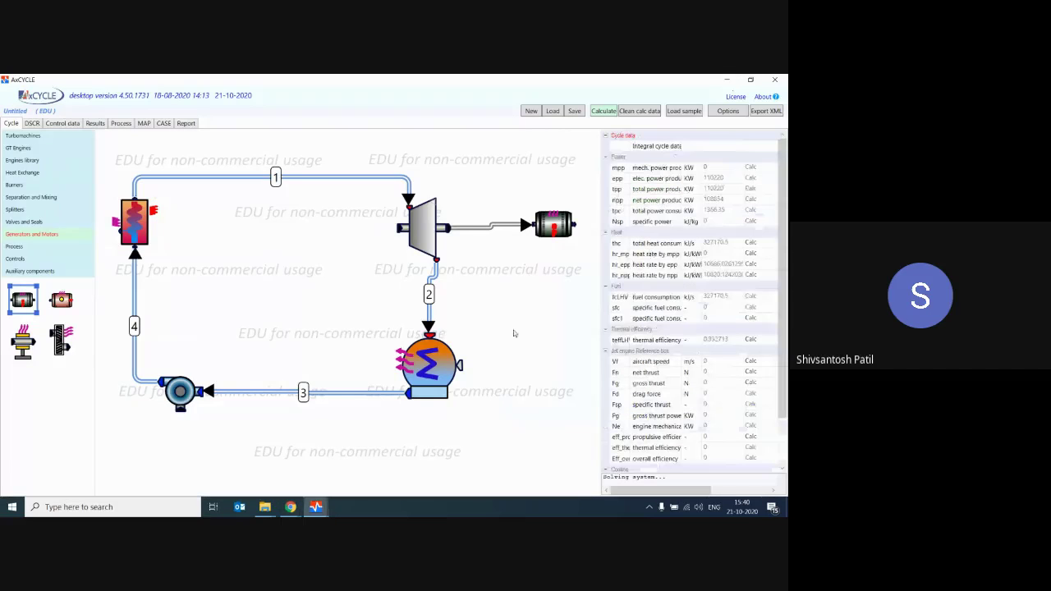
scroll(239, 312, down, 2)
drag(569, 419, 115, 146)
key(Right)
key(Right)
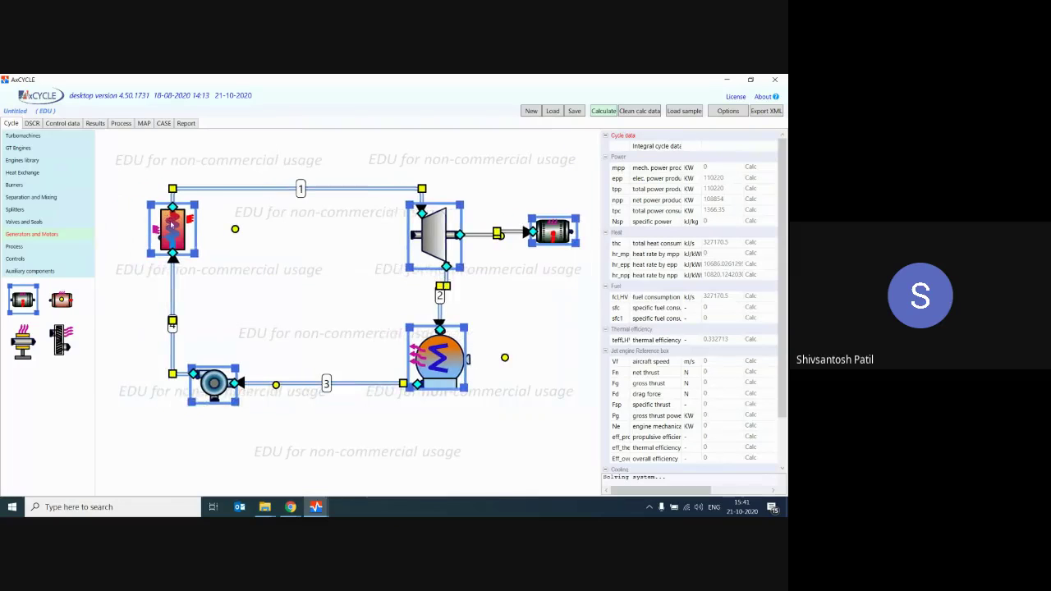
click(104, 175)
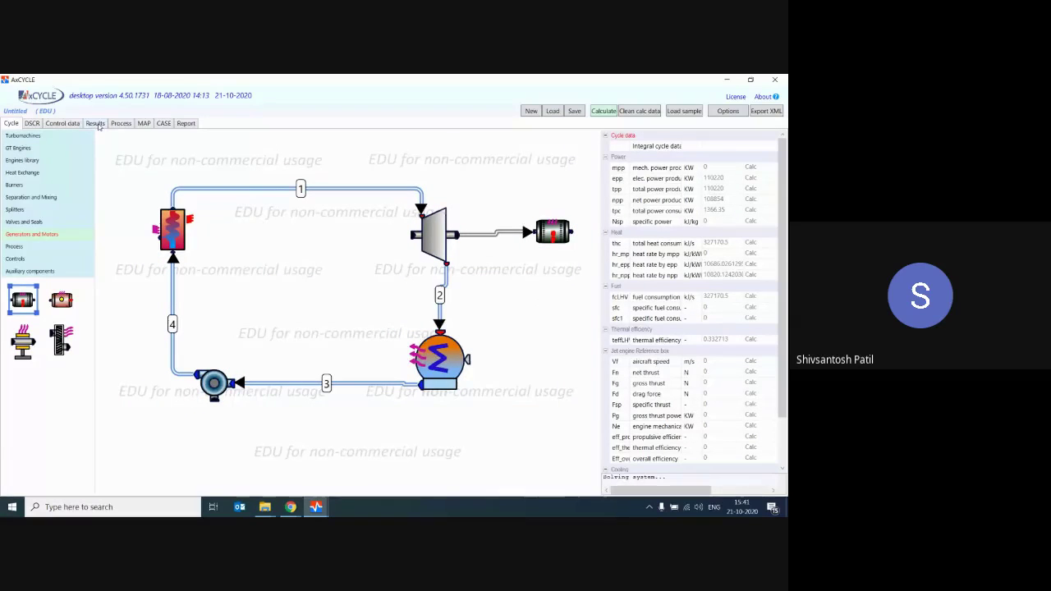
Examine the calculation results table listing the algebraic variables for each component of the cycle
click(96, 123)
drag(14, 223, 525, 328)
click(349, 277)
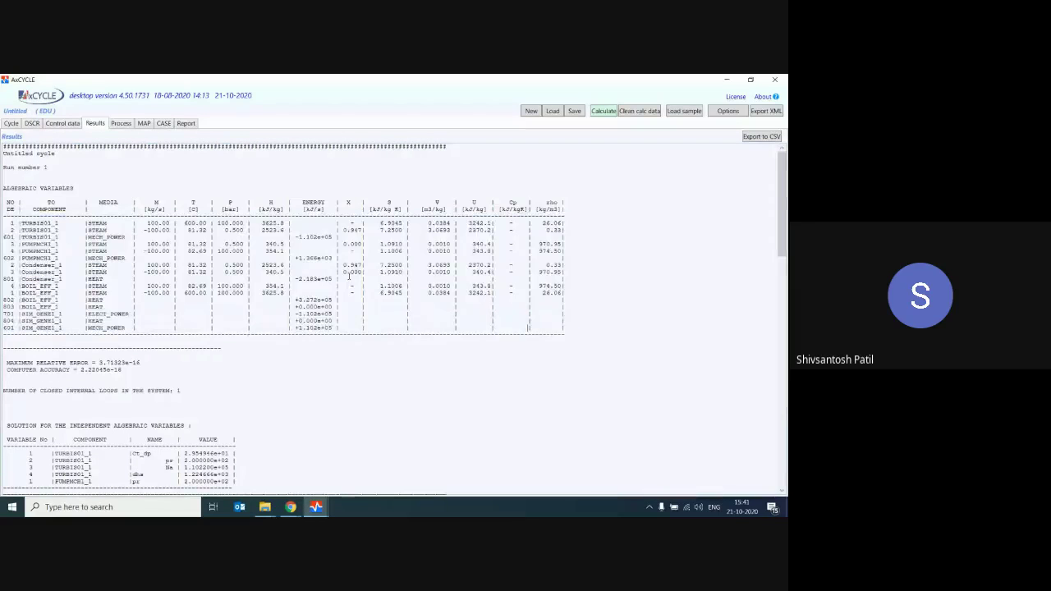
triple_click(173, 227)
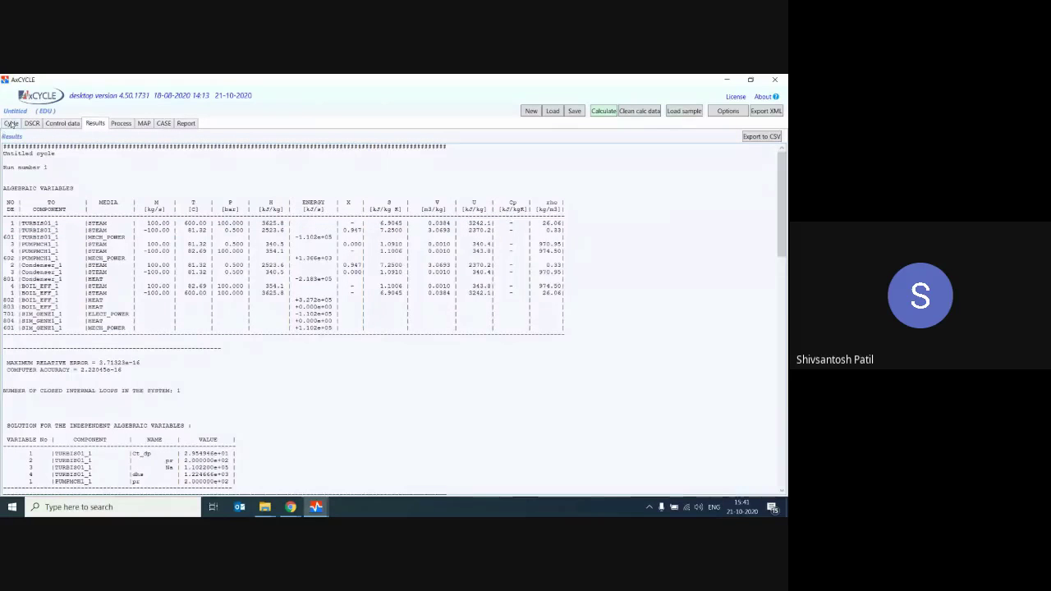
Return to the cycle diagram and review the calculated values of the turbine, generator and condenser
click(12, 123)
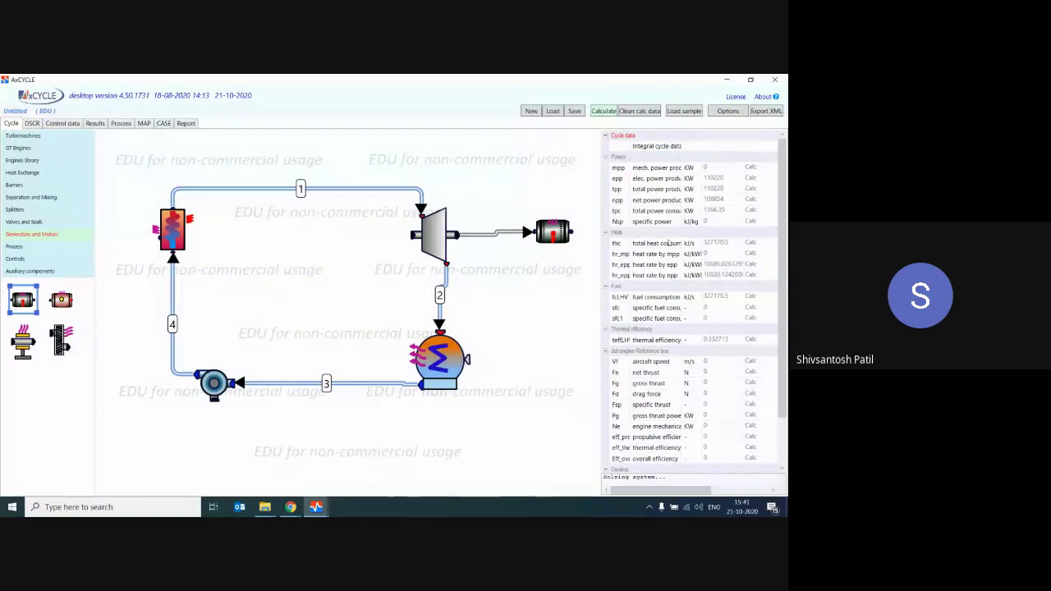
click(434, 228)
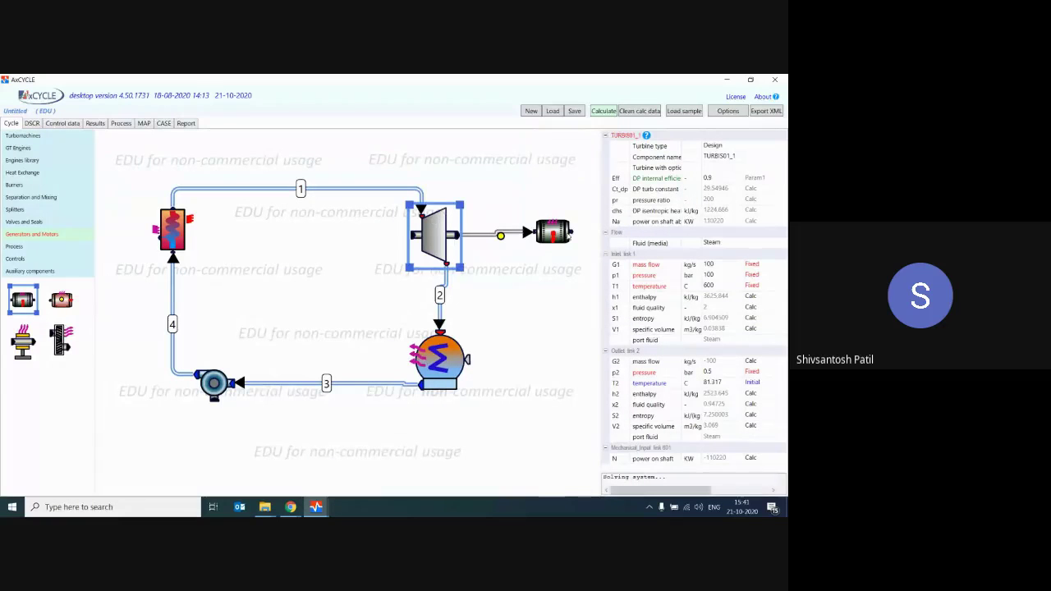
click(553, 231)
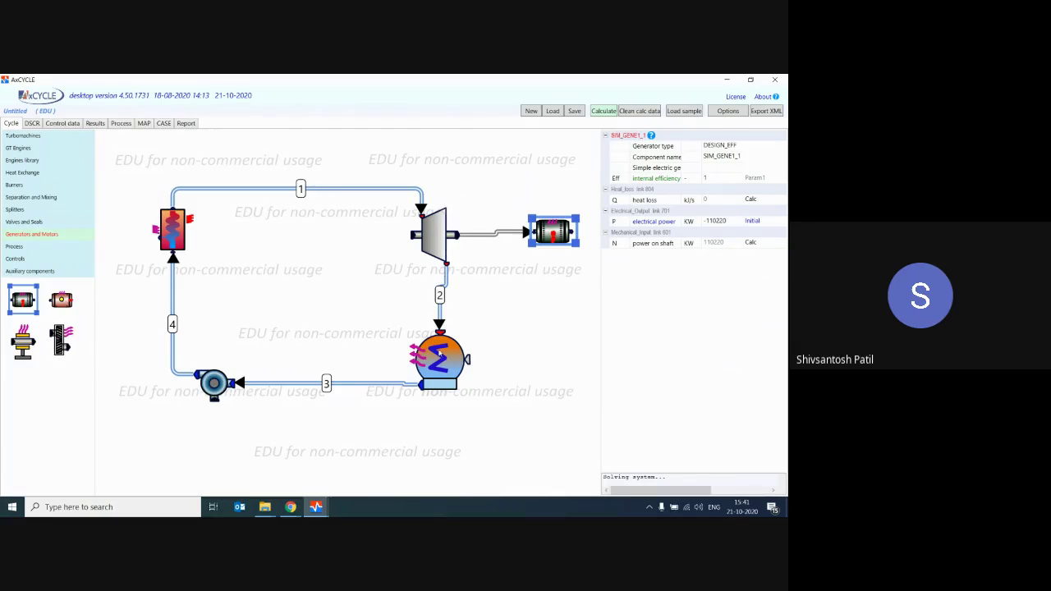
click(437, 234)
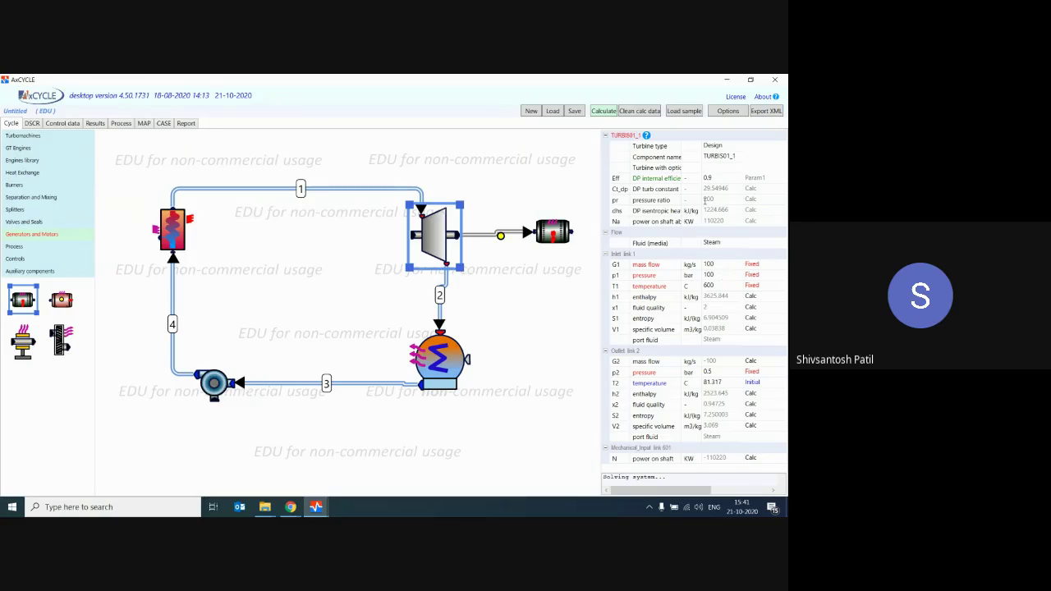
click(436, 359)
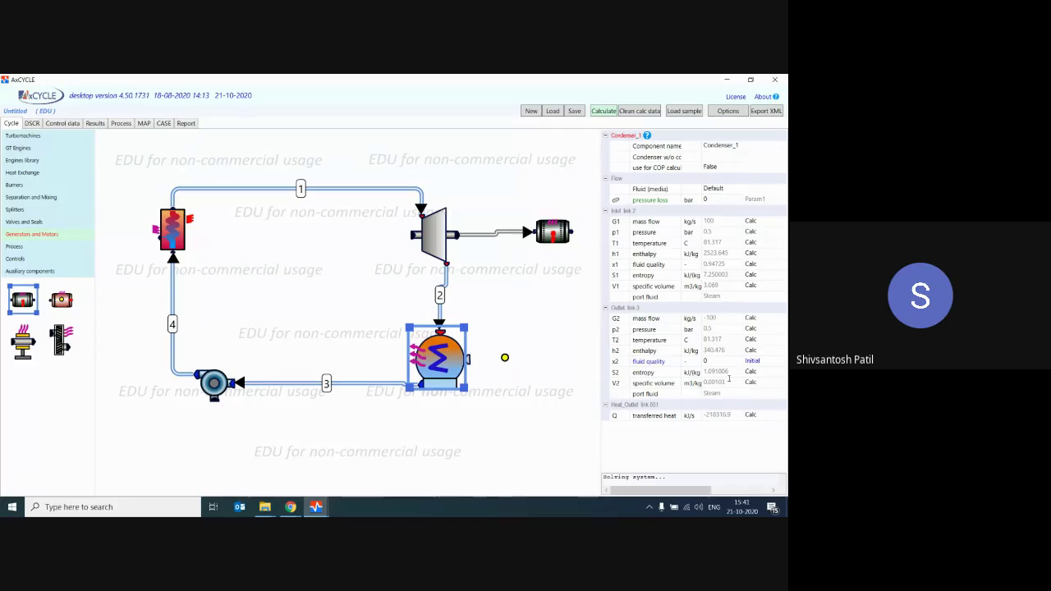
Review the calculated values of the pump and boiler, and look through the full calculation results listing
click(234, 382)
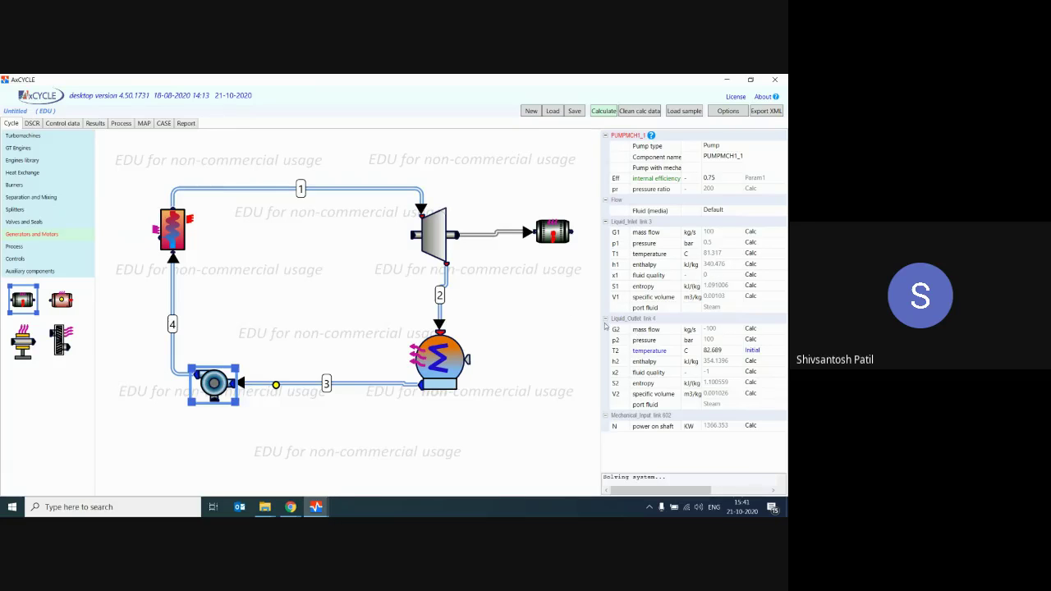
click(173, 233)
click(95, 124)
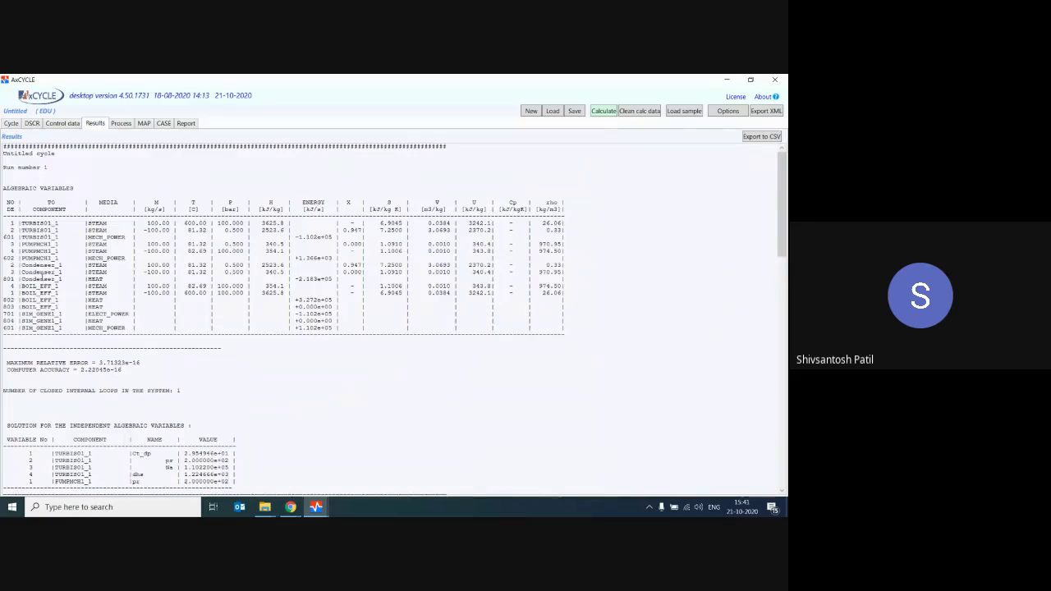
scroll(46, 382, down, 10)
scroll(46, 382, down, 15)
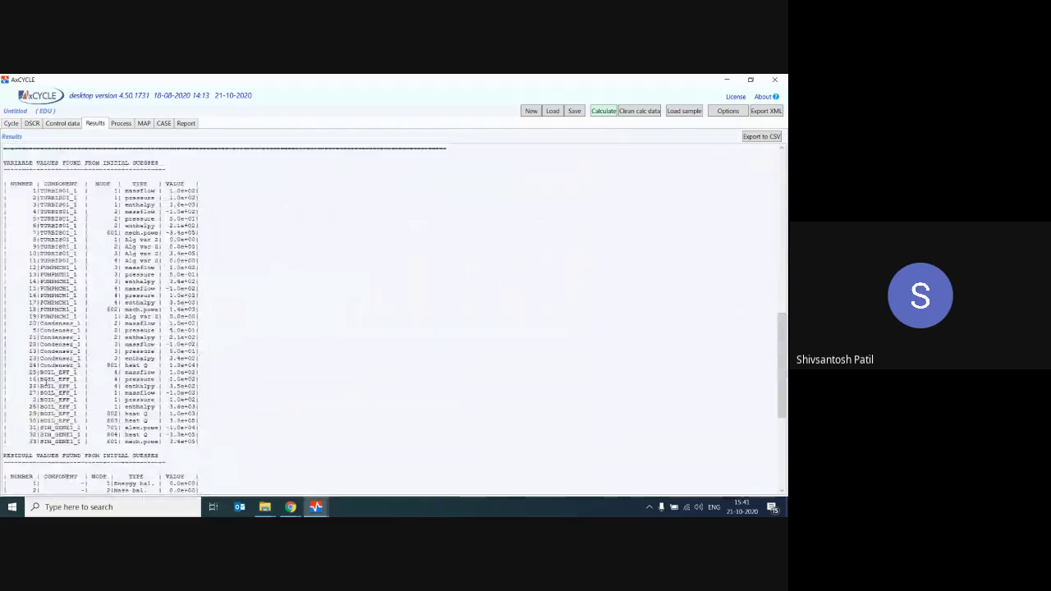
scroll(46, 382, up, 20)
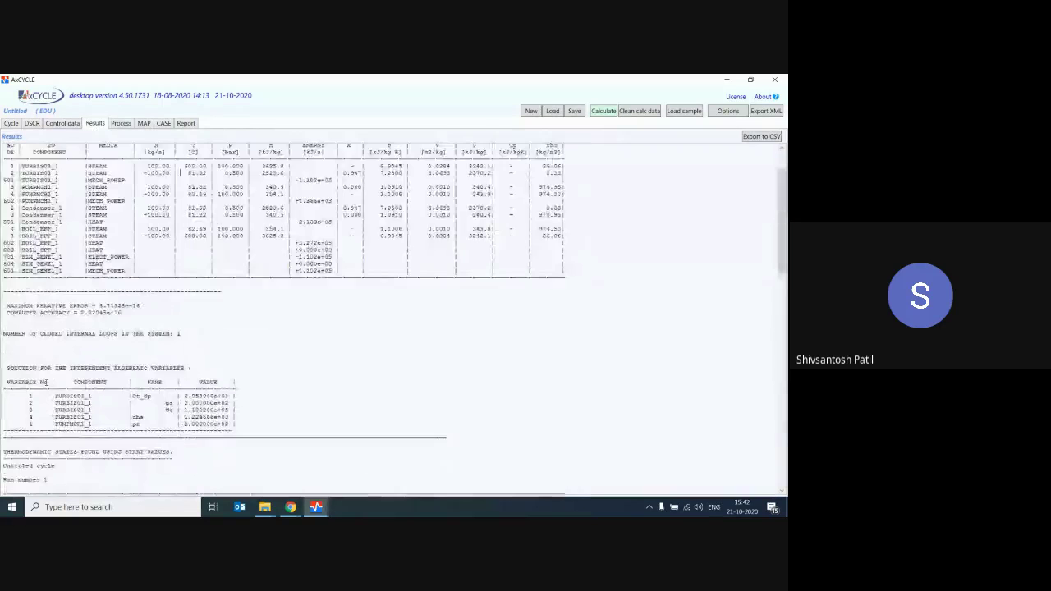
Examine the turbine and pump rows in the algebraic variables table of the results
drag(87, 223, 224, 223)
click(302, 244)
drag(21, 222, 291, 244)
click(291, 244)
drag(21, 222, 292, 230)
click(292, 222)
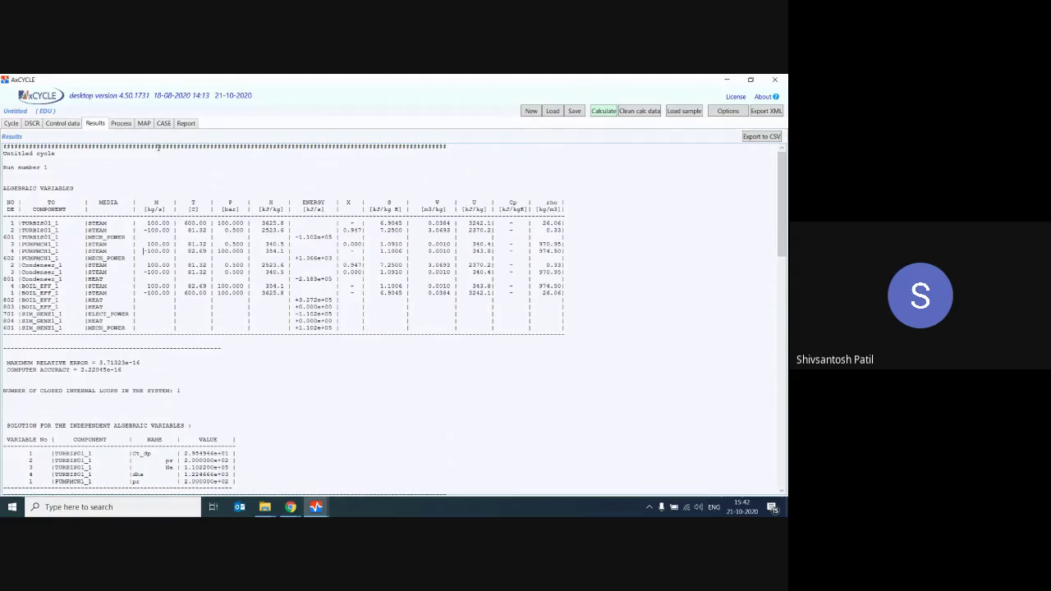
Read through the report's property table from the turbine through the pump, condenser, boiler and generator to the cycle data
click(185, 124)
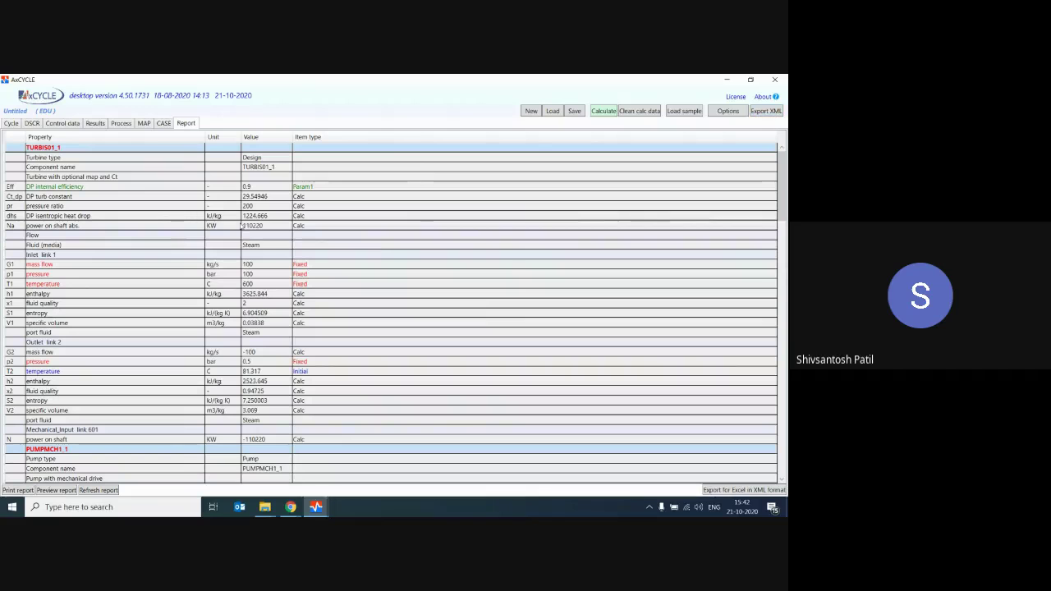
click(38, 177)
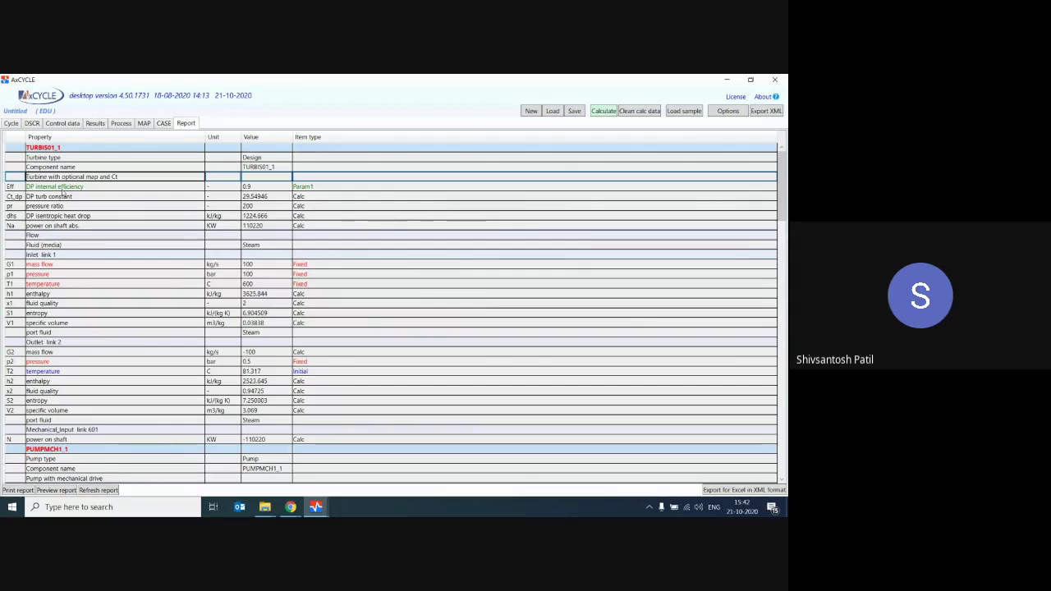
scroll(72, 292, down, 3)
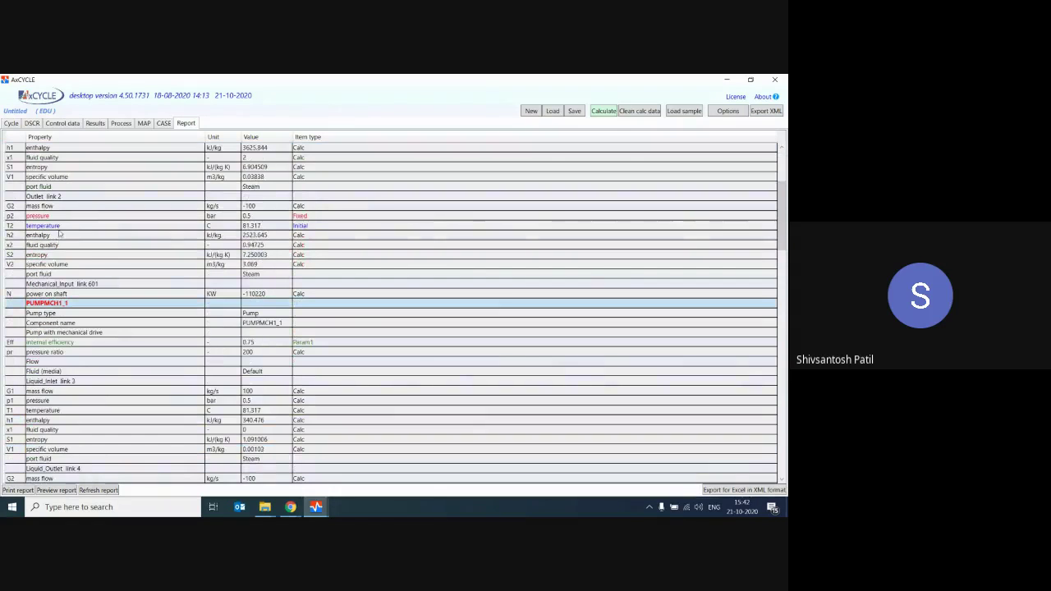
scroll(48, 194, down, 6)
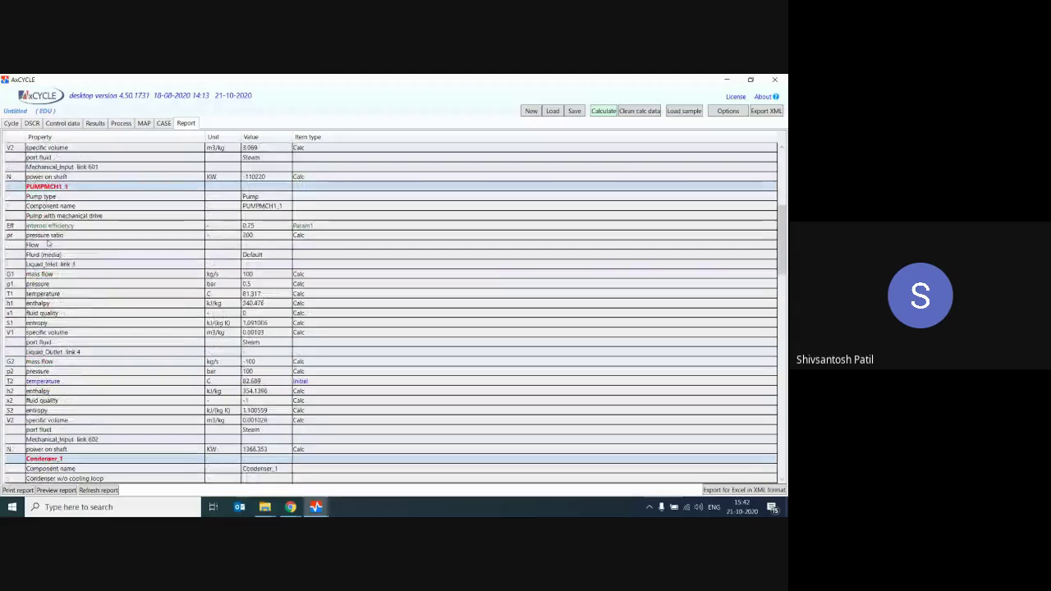
scroll(62, 380, down, 11)
scroll(63, 380, down, 3)
scroll(62, 335, down, 2)
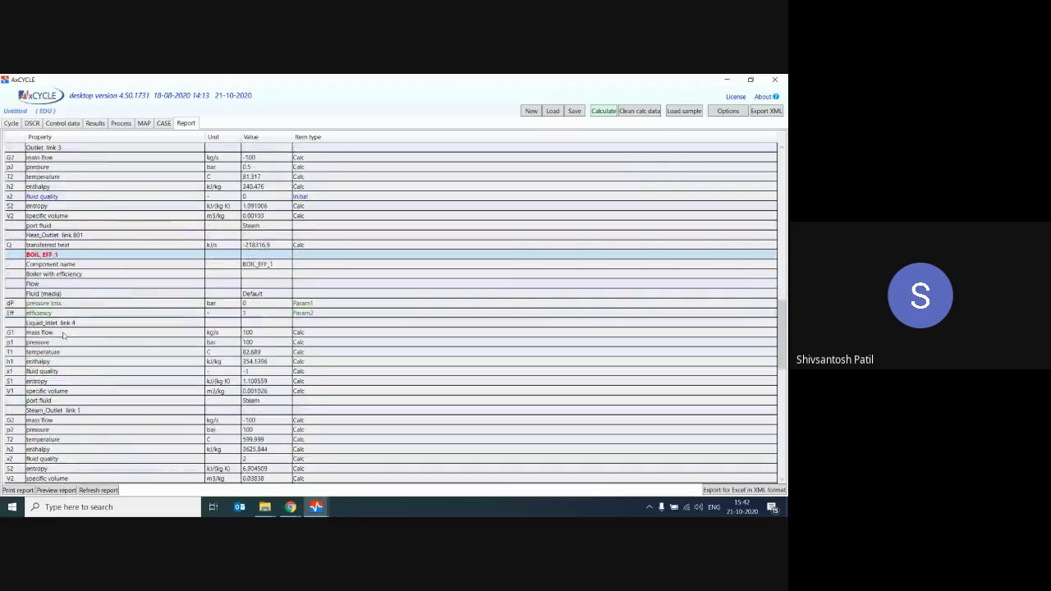
scroll(60, 303, down, 2)
scroll(64, 329, down, 10)
scroll(54, 232, down, 2)
scroll(96, 258, down, 1)
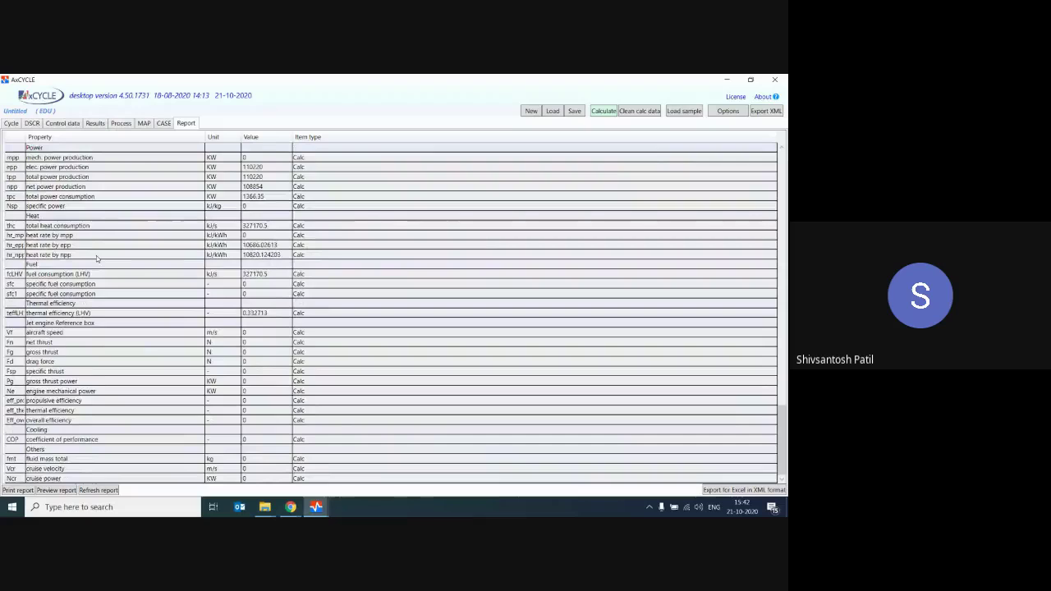
Check the thermal efficiency (LHV) in the report's cycle data and widen the property symbol column
scroll(96, 258, up, 2)
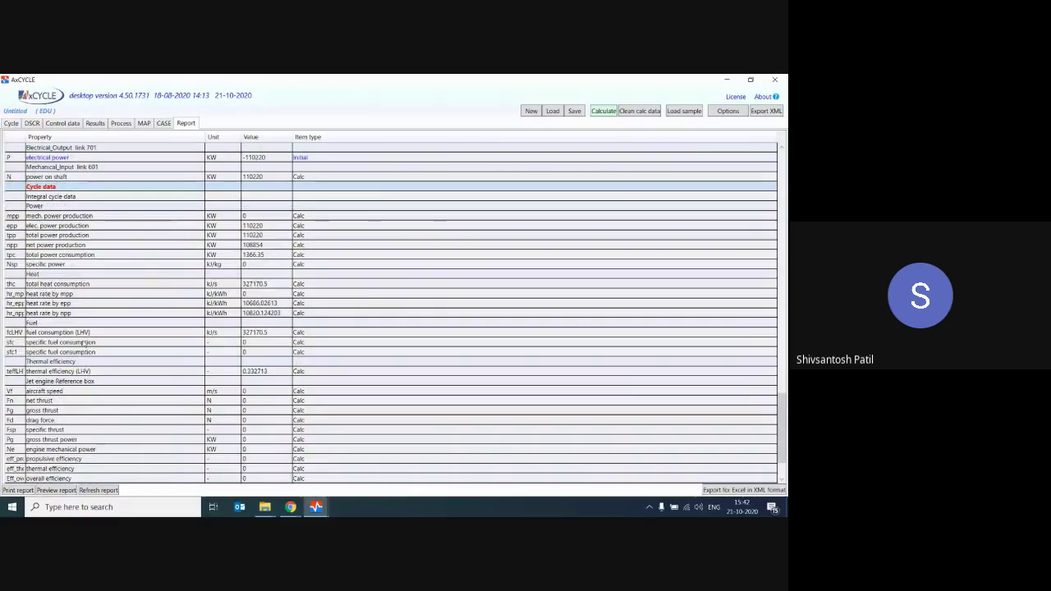
click(264, 372)
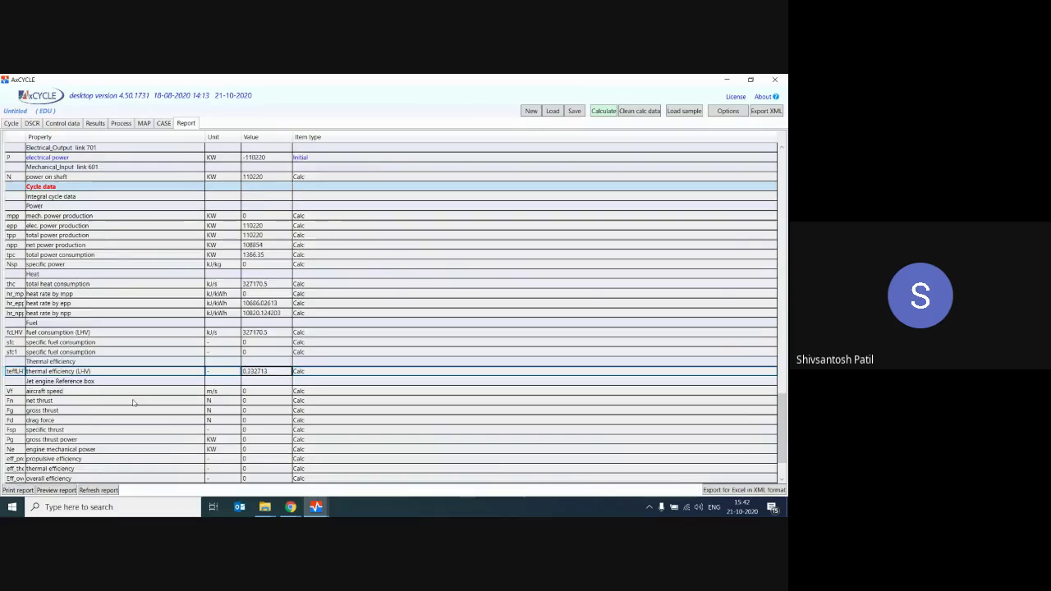
scroll(133, 405, down, 1)
scroll(132, 406, down, 1)
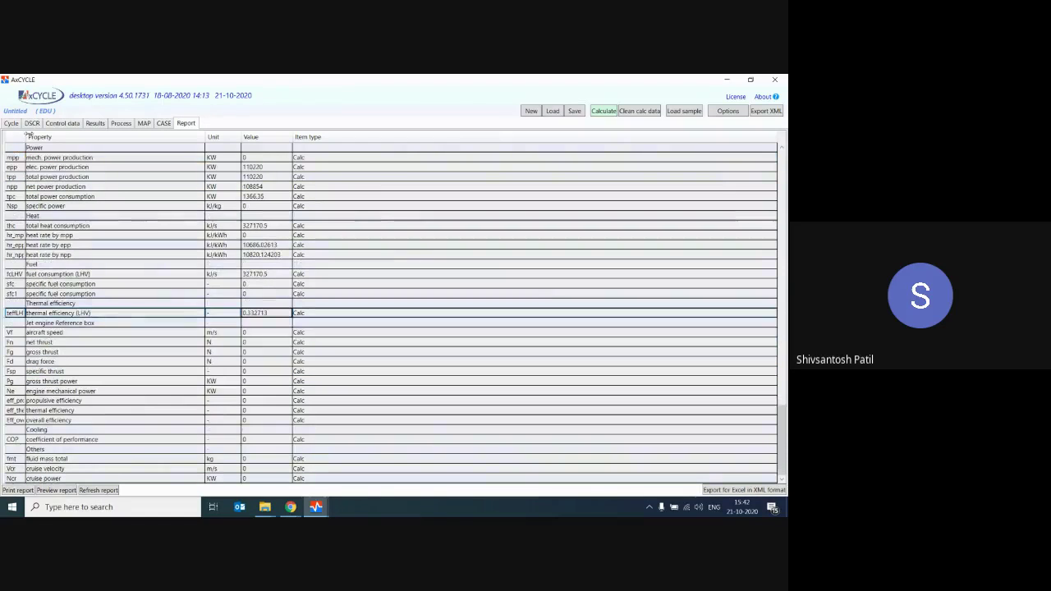
scroll(100, 244, up, 9)
scroll(100, 244, down, 9)
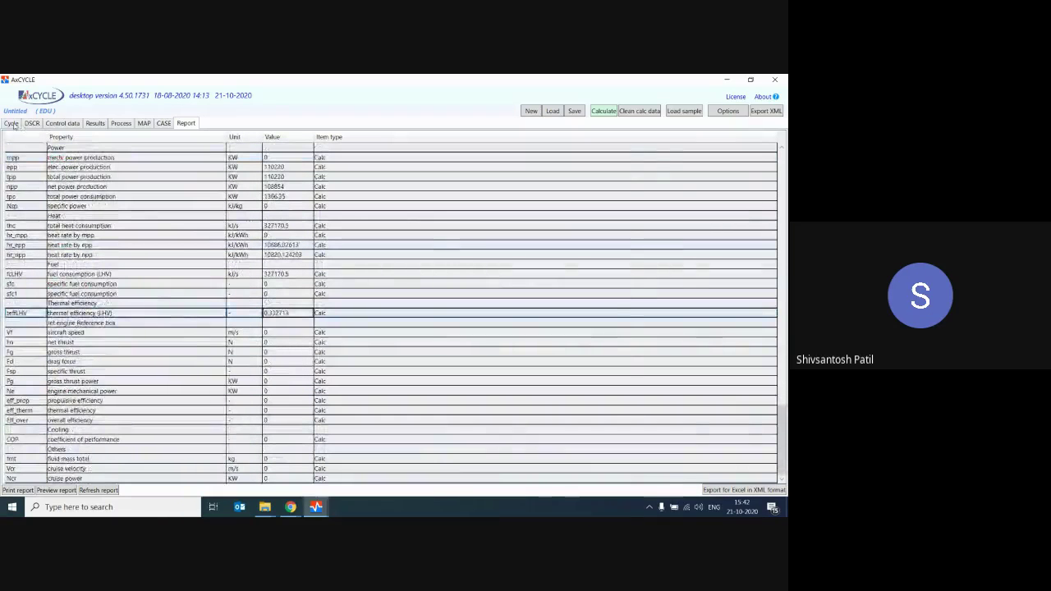
Show the AutoProcess_Steam process on the temperature-entropy diagram for steam and fit the whole cycle in view
click(12, 123)
click(325, 270)
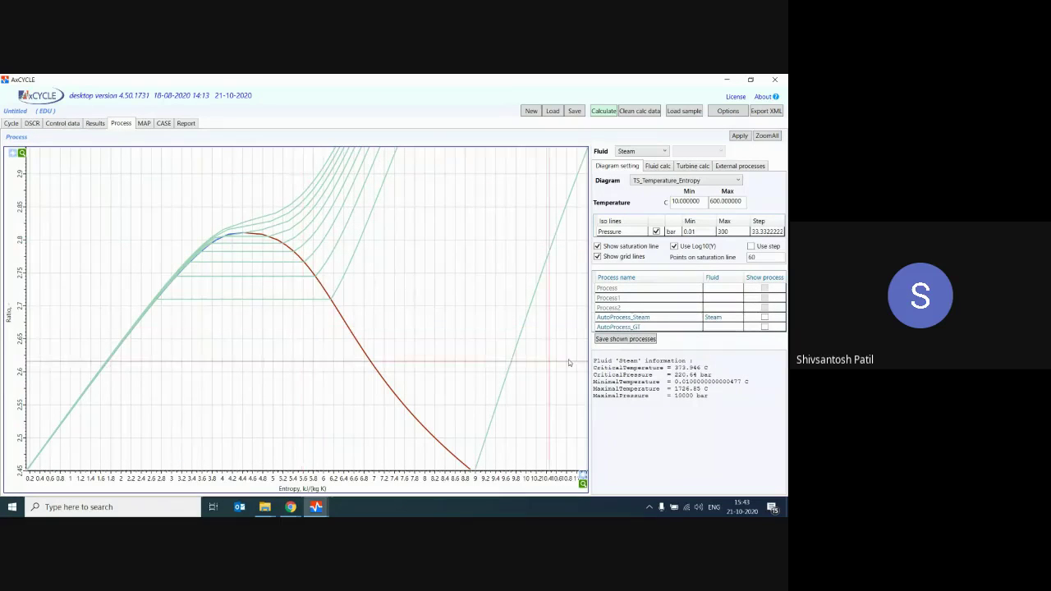
click(764, 317)
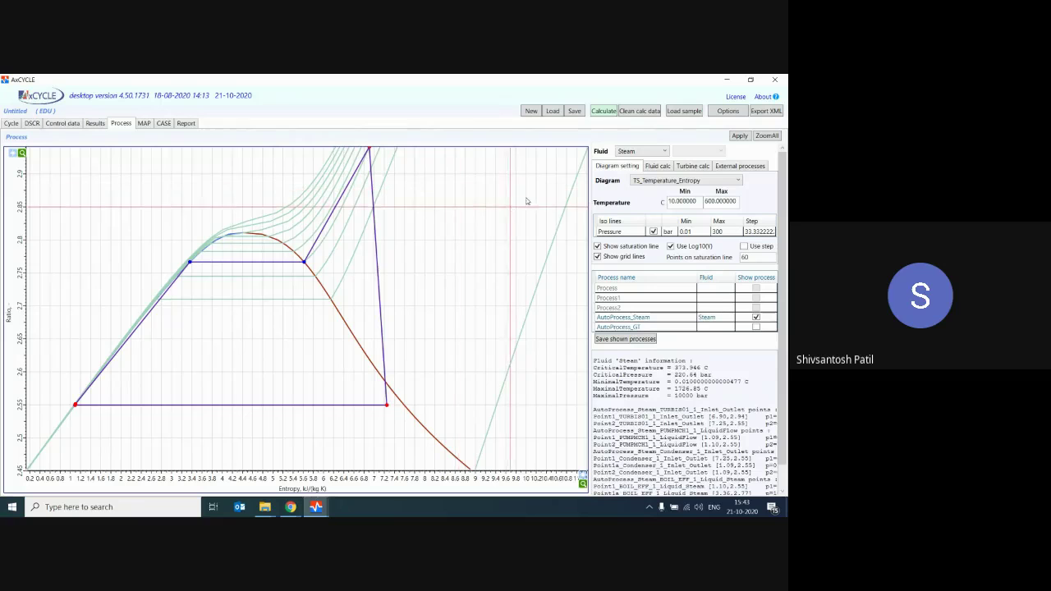
click(670, 180)
click(670, 182)
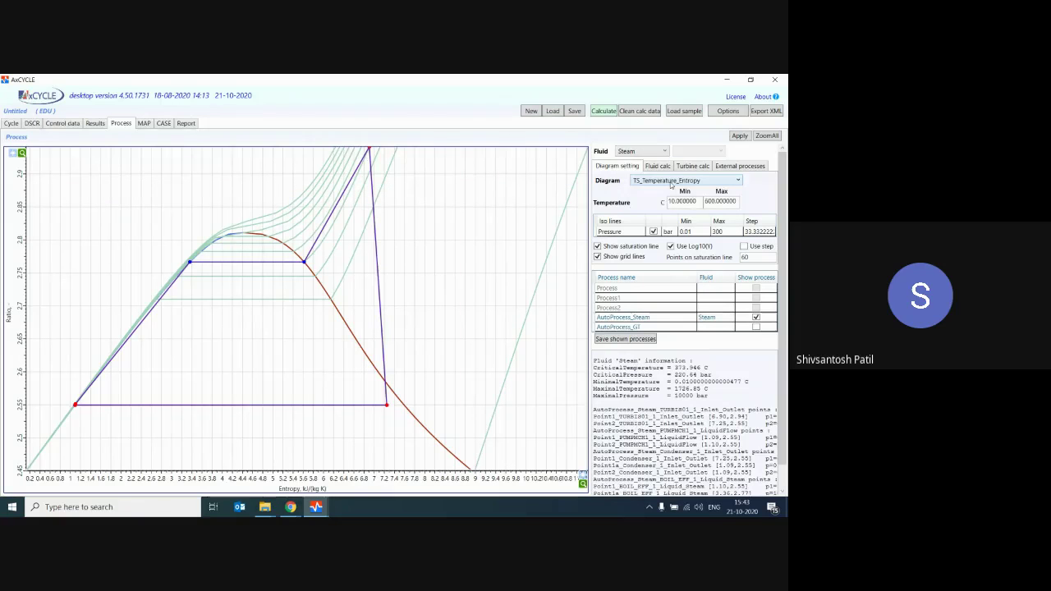
scroll(277, 278, up, 2)
scroll(277, 278, down, 2)
scroll(277, 278, down, 2)
scroll(277, 278, up, 3)
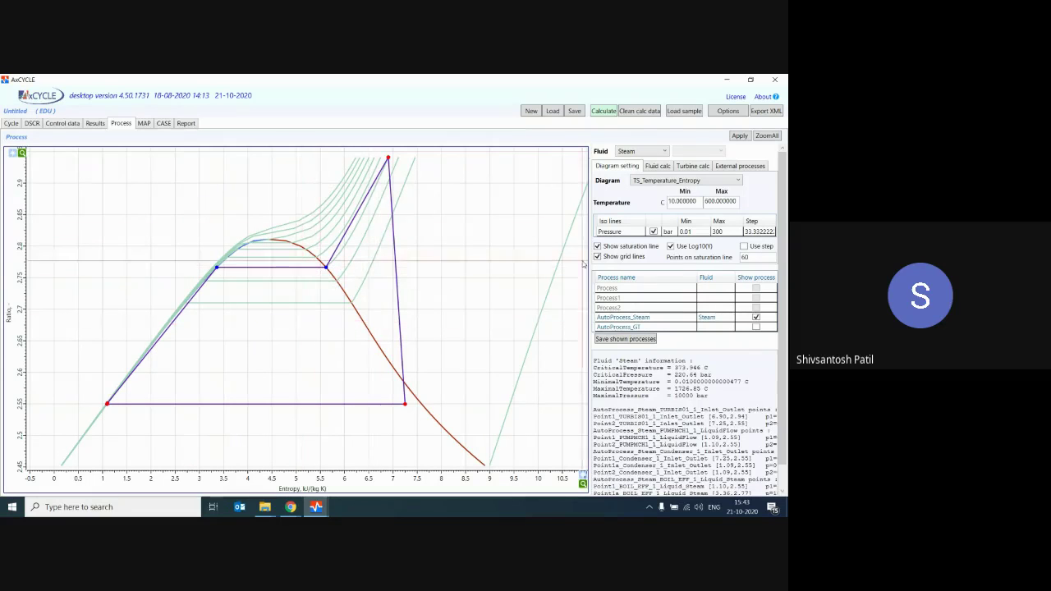
Change the process diagram type to PH_Pressure_Enthalpy and inspect the plotted steam cycle
click(662, 182)
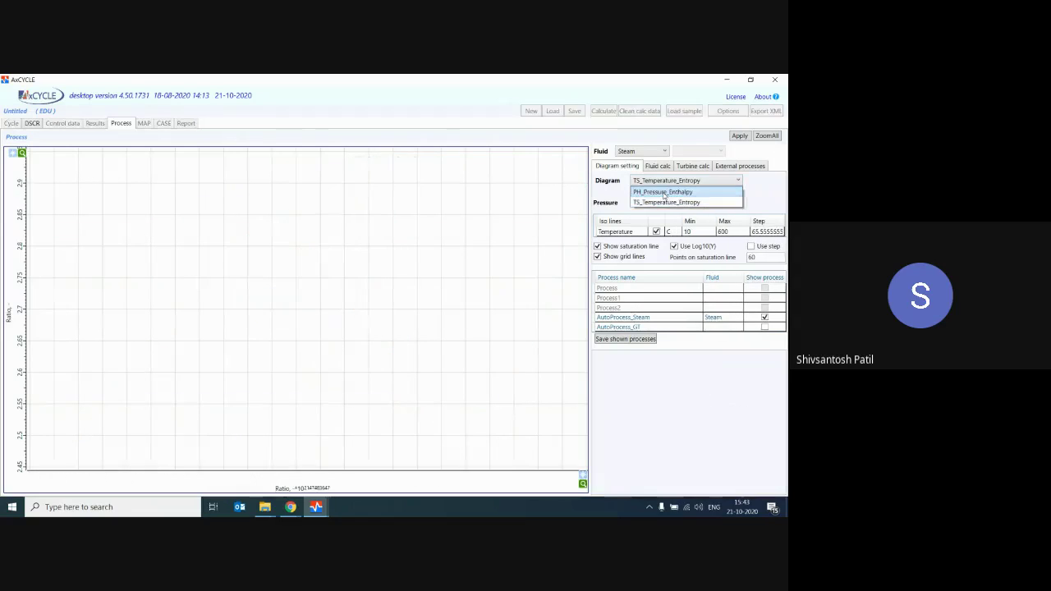
scroll(338, 282, up, 2)
scroll(337, 285, down, 3)
scroll(336, 285, up, 1)
scroll(337, 286, down, 2)
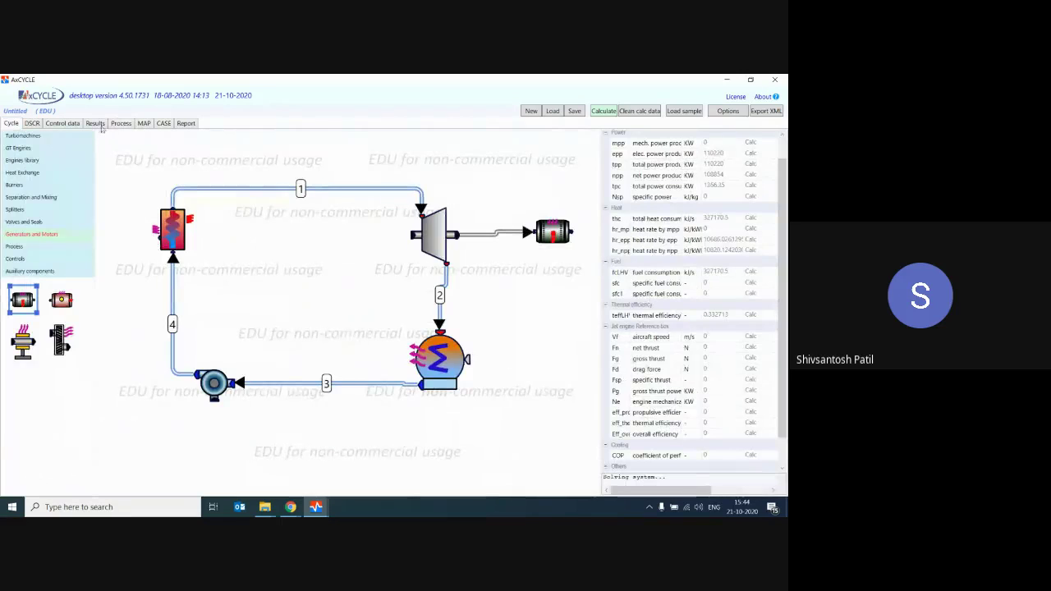
Revisit the calculation results listing and the pressure-enthalpy diagram of the steam process
click(97, 124)
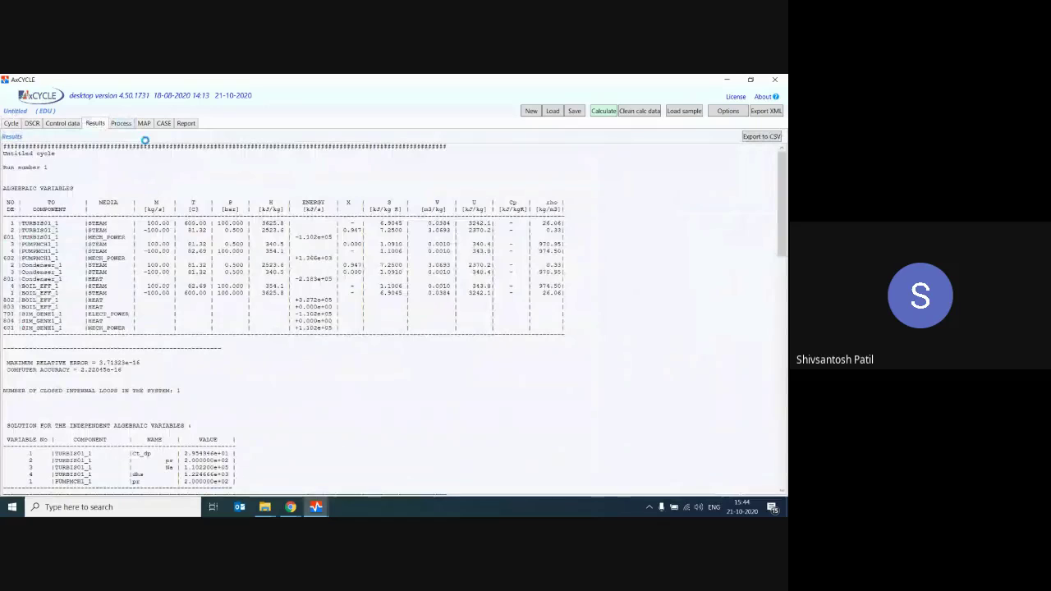
click(123, 126)
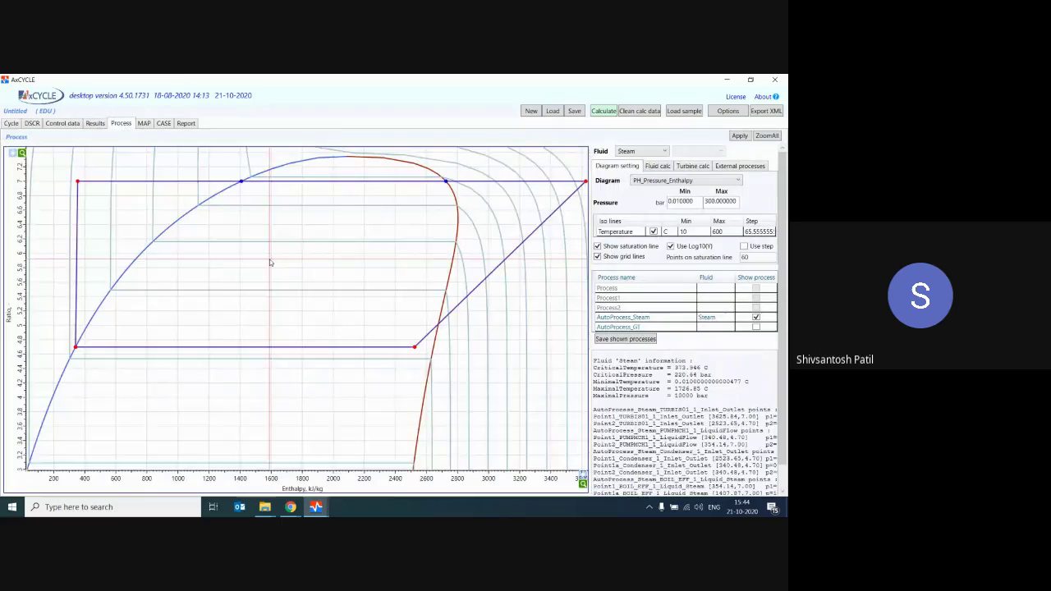
scroll(270, 262, down, 3)
scroll(245, 240, down, 2)
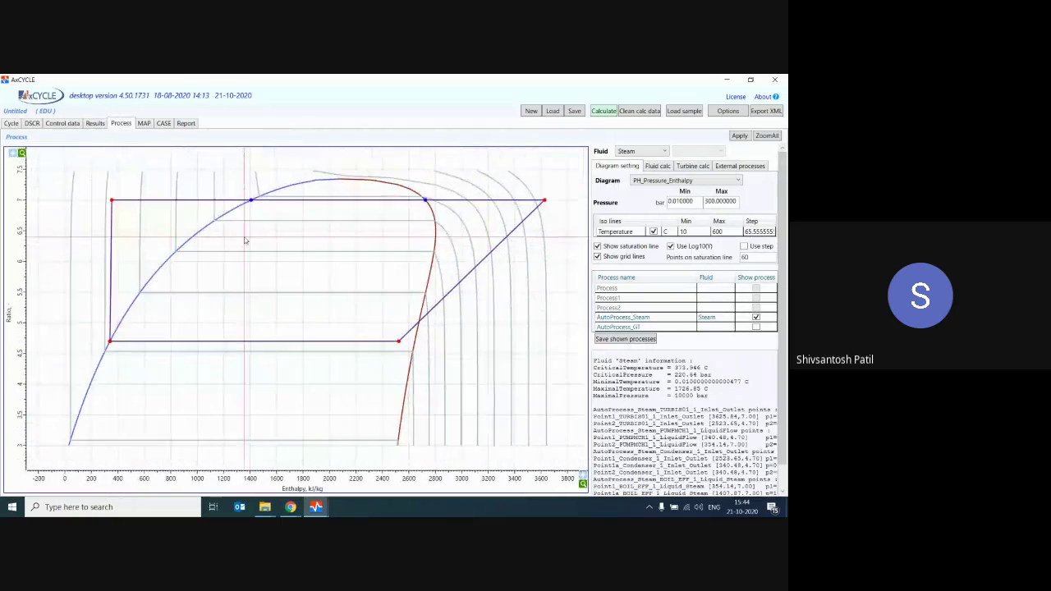
Look at the map settings, and check the turbine's fixed parameters in the cycle diagram
click(143, 123)
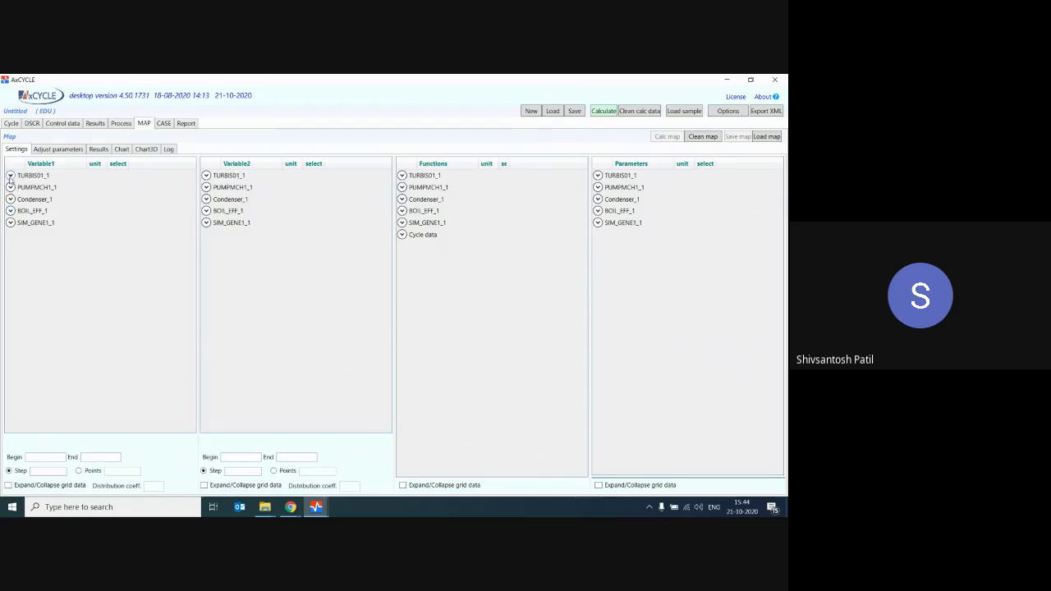
click(17, 125)
click(439, 226)
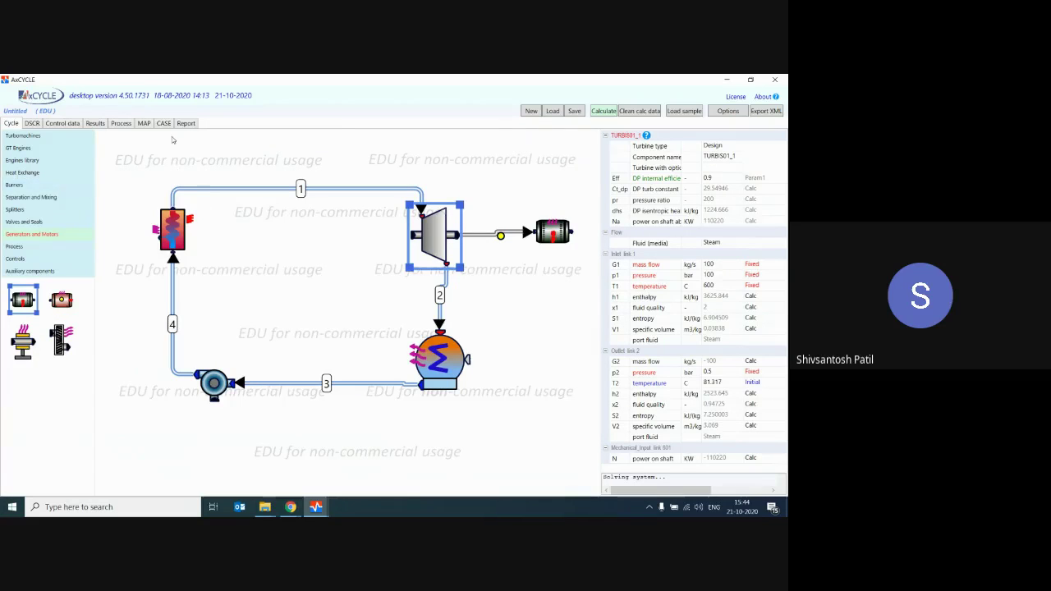
Set the turbine inlet mass flow G1 as the map's Variable1, ranging from 80 to 120 kg/s with a step of 10
click(144, 123)
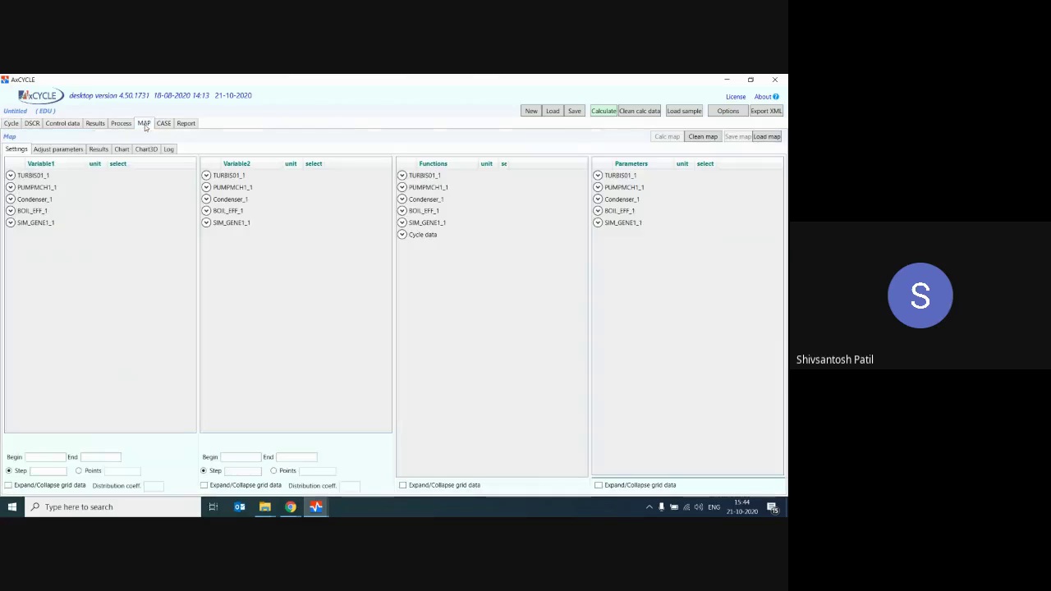
click(11, 175)
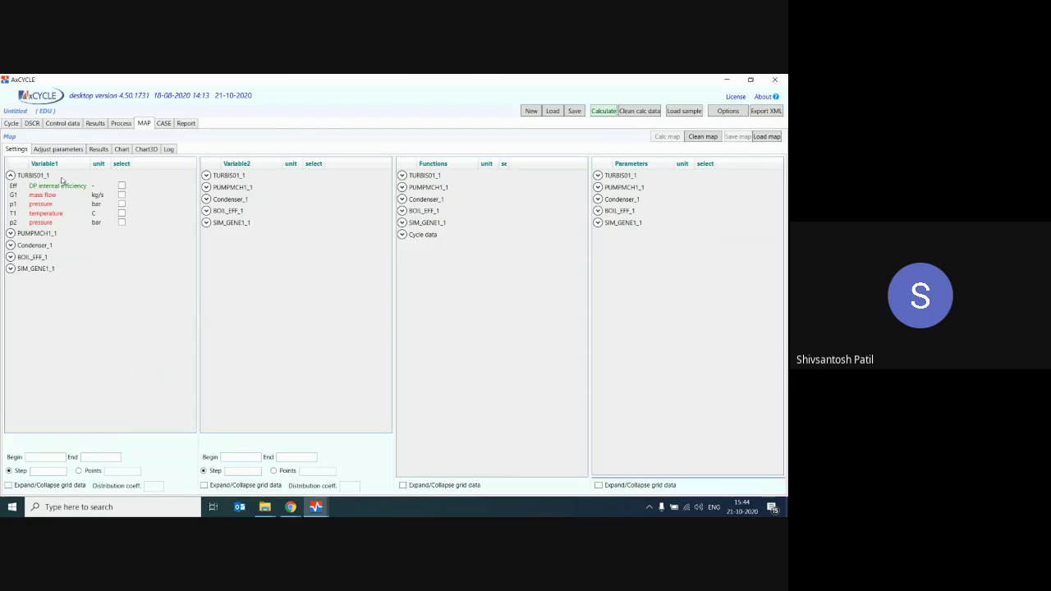
click(121, 195)
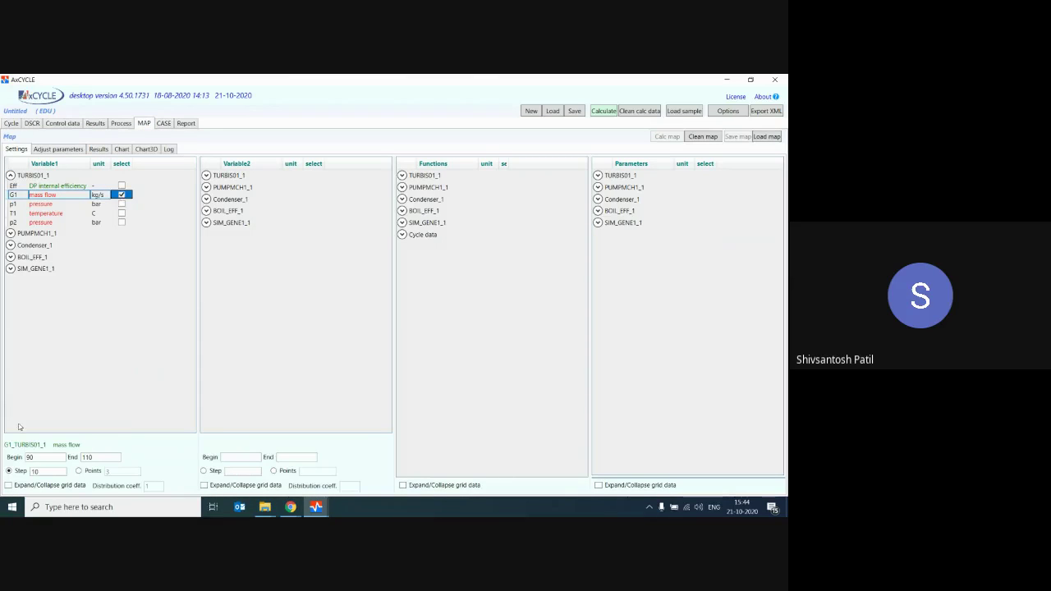
double_click(29, 457)
text(80)
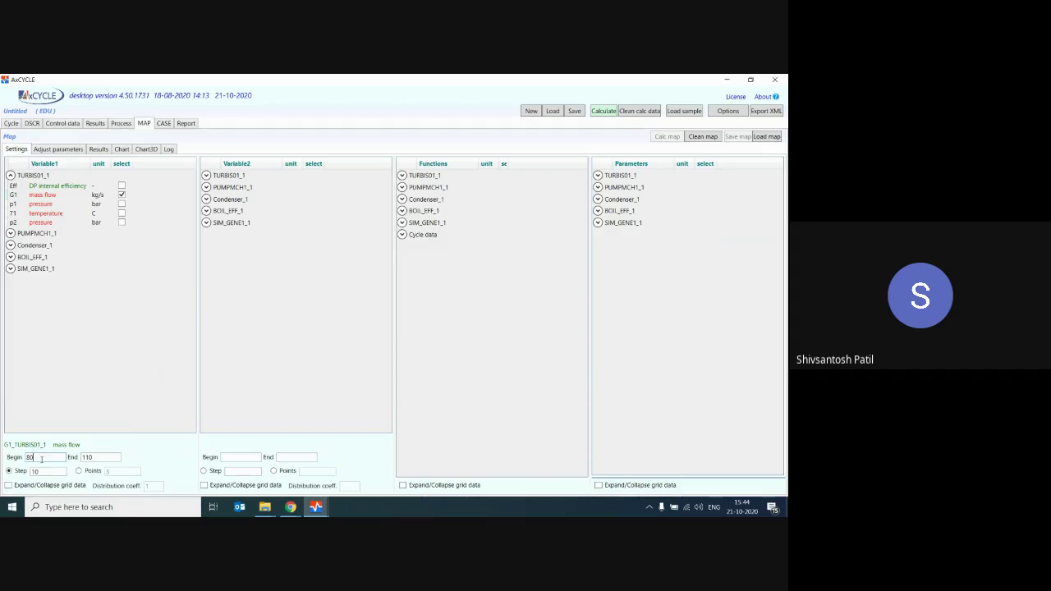
drag(96, 458, 80, 461)
click(33, 470)
mouse_move(45, 475)
mouse_down()
mouse_move(30, 475)
mouse_move(36, 457)
mouse_move(29, 470)
mouse_move(41, 472)
mouse_move(27, 474)
mouse_up()
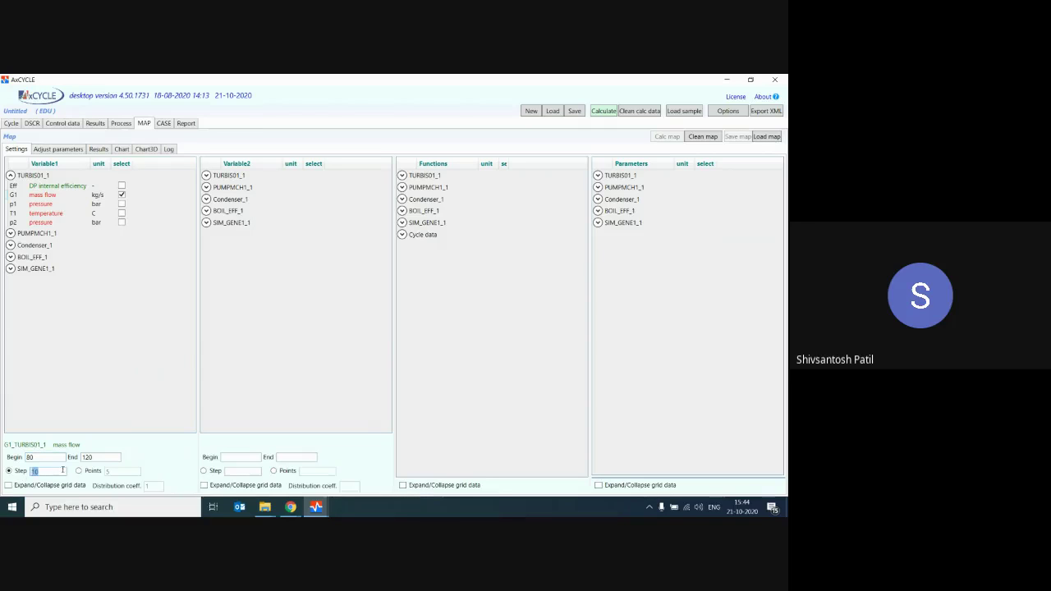
click(94, 459)
Select thermal efficiency (LHV) and electrical power production from the cycle data as the map's functions
click(402, 234)
scroll(481, 385, down, 1)
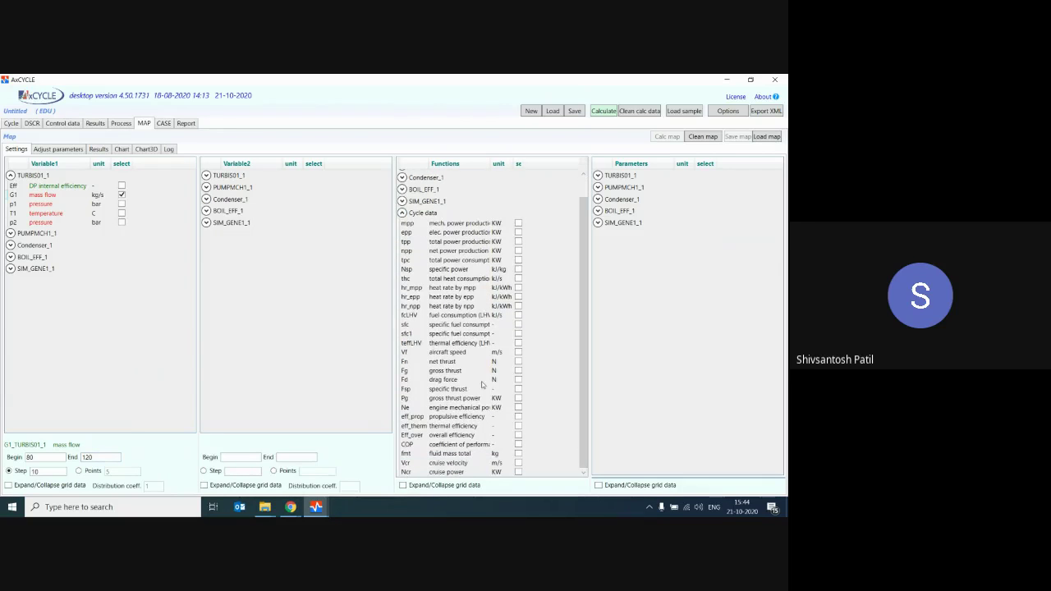
scroll(475, 344, up, 1)
scroll(443, 348, down, 1)
click(518, 343)
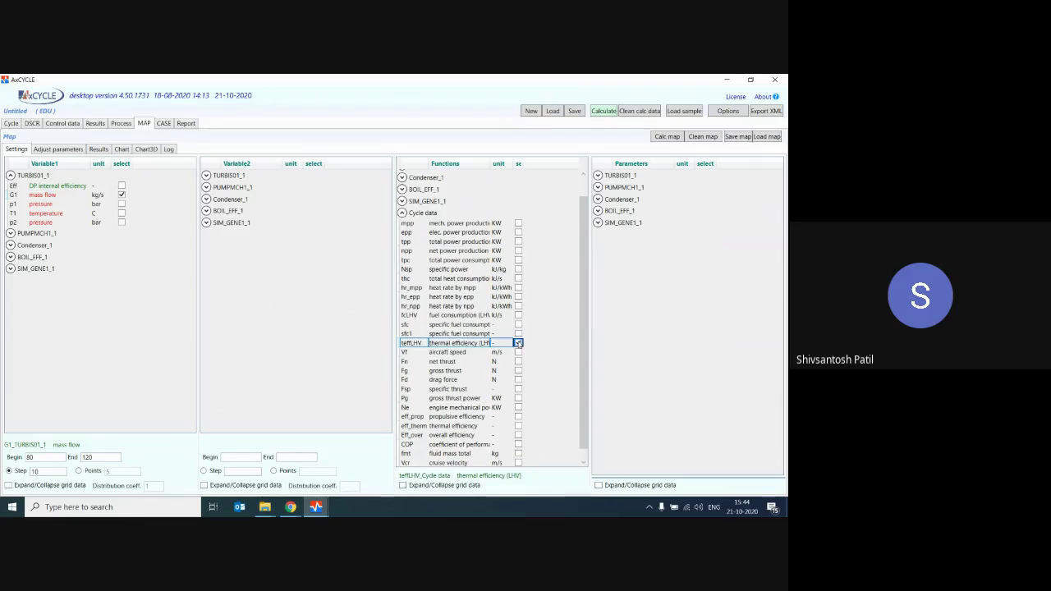
scroll(466, 273, up, 1)
click(518, 255)
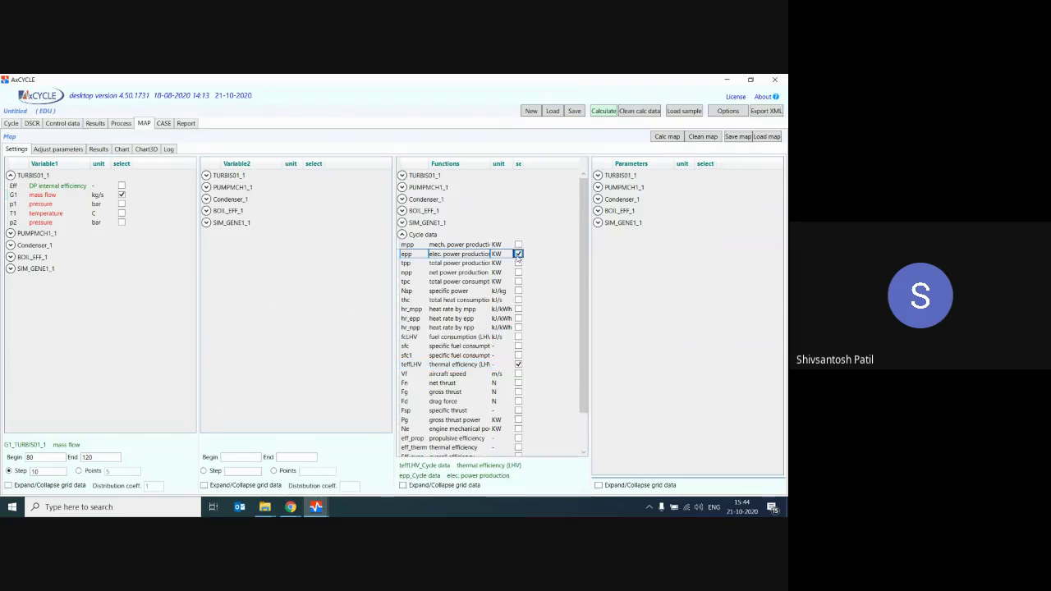
scroll(425, 384, down, 2)
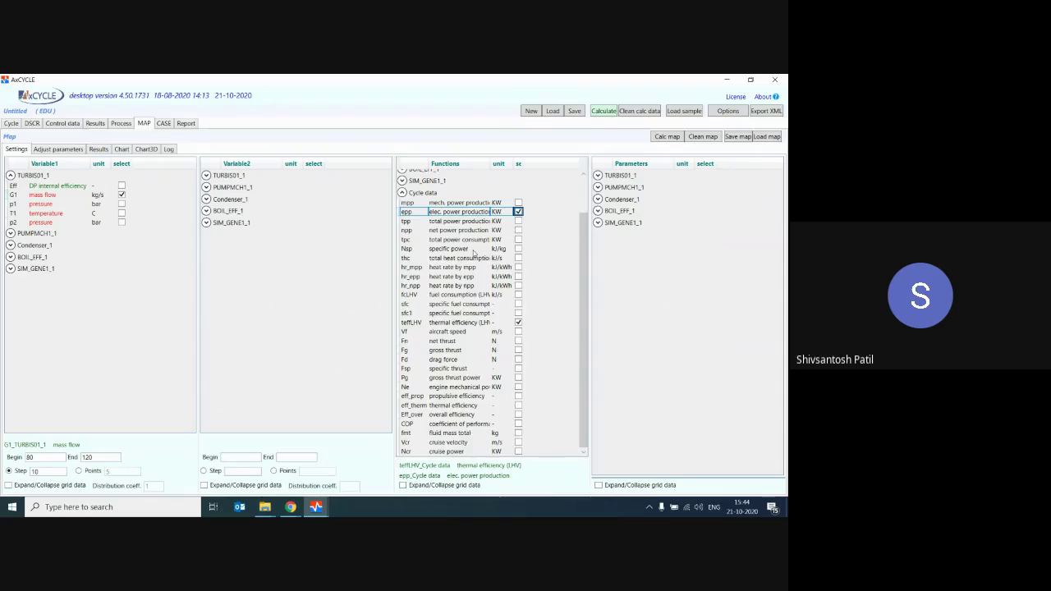
Review the mass flow range and look through the turbine, pump, condenser and boiler parameters available for the map's Variable2
scroll(436, 341, up, 2)
drag(50, 456, 18, 461)
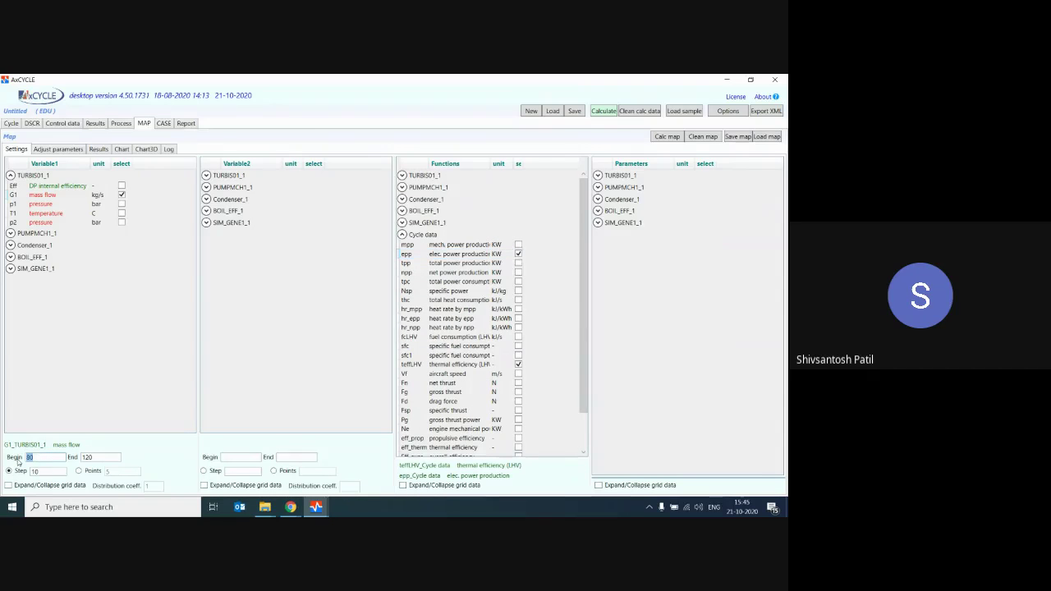
click(101, 457)
click(206, 187)
click(206, 187)
click(206, 199)
click(206, 200)
click(206, 211)
click(206, 211)
click(206, 175)
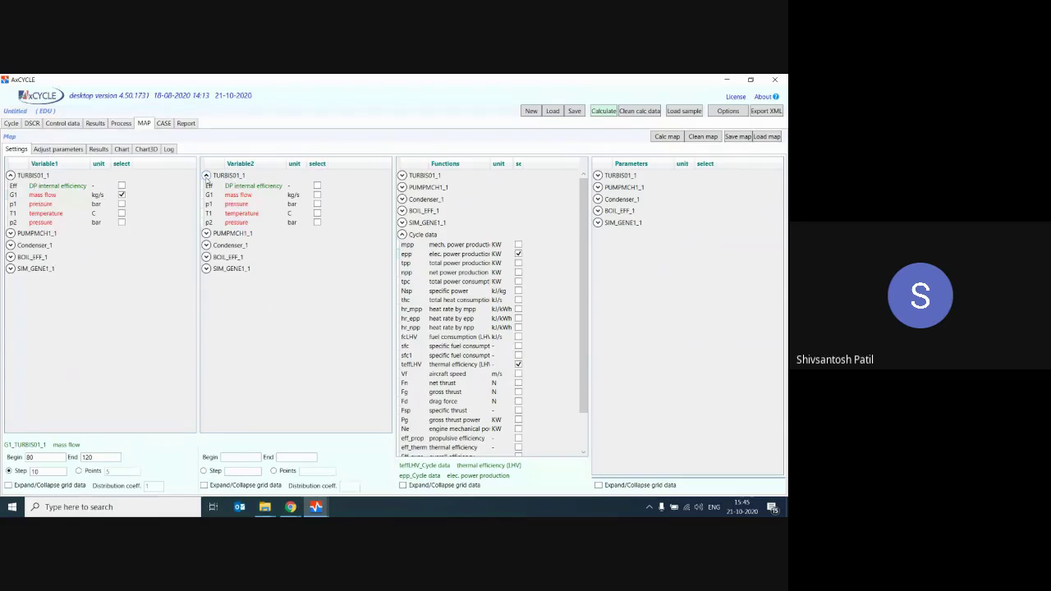
click(206, 176)
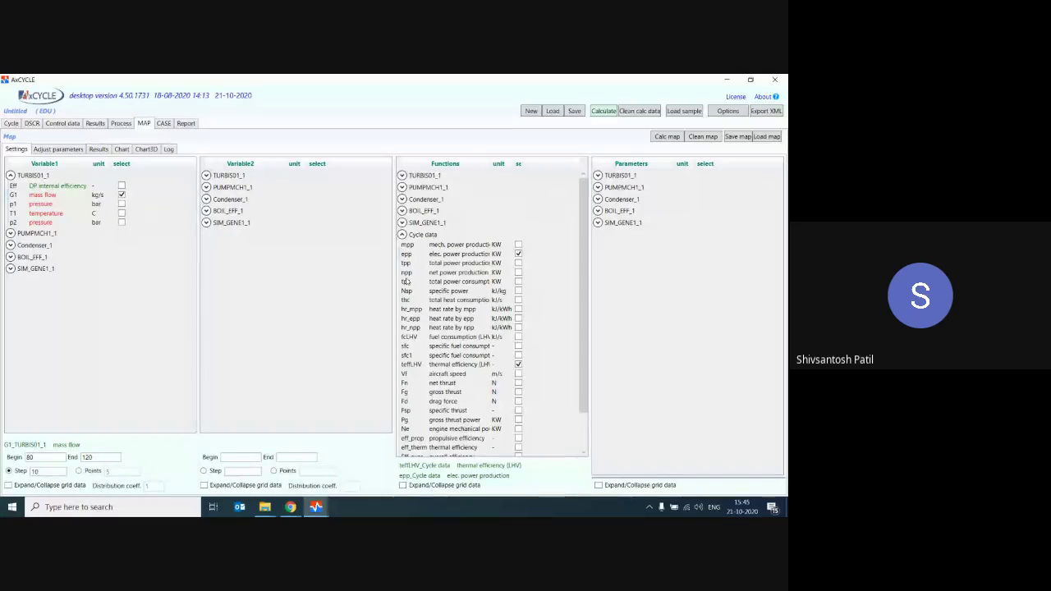
Calculate the map and go through the resulting thermal efficiency and electrical power for each mass flow
double_click(37, 459)
click(666, 136)
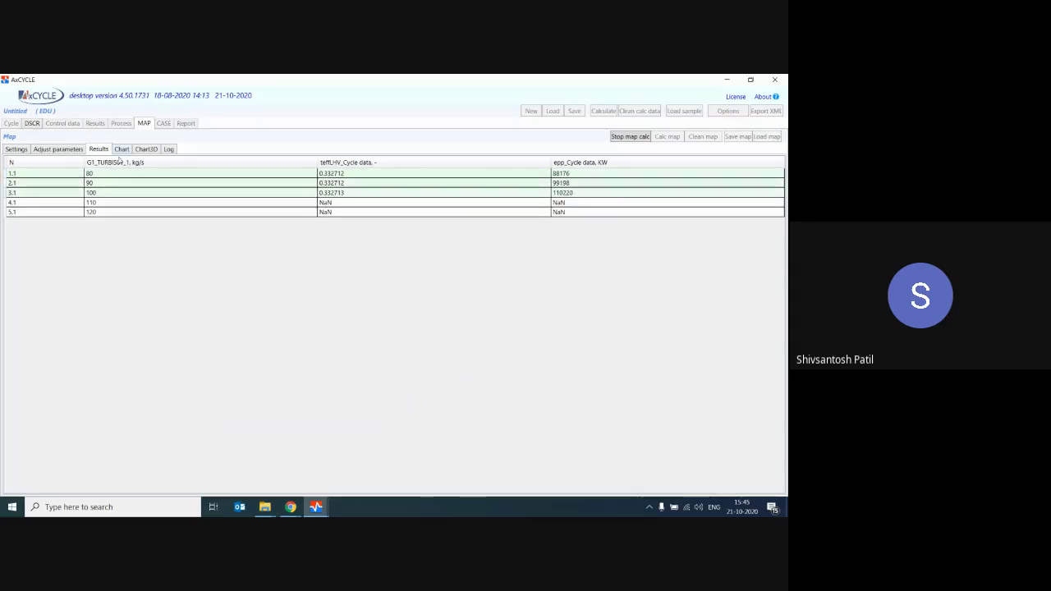
click(90, 174)
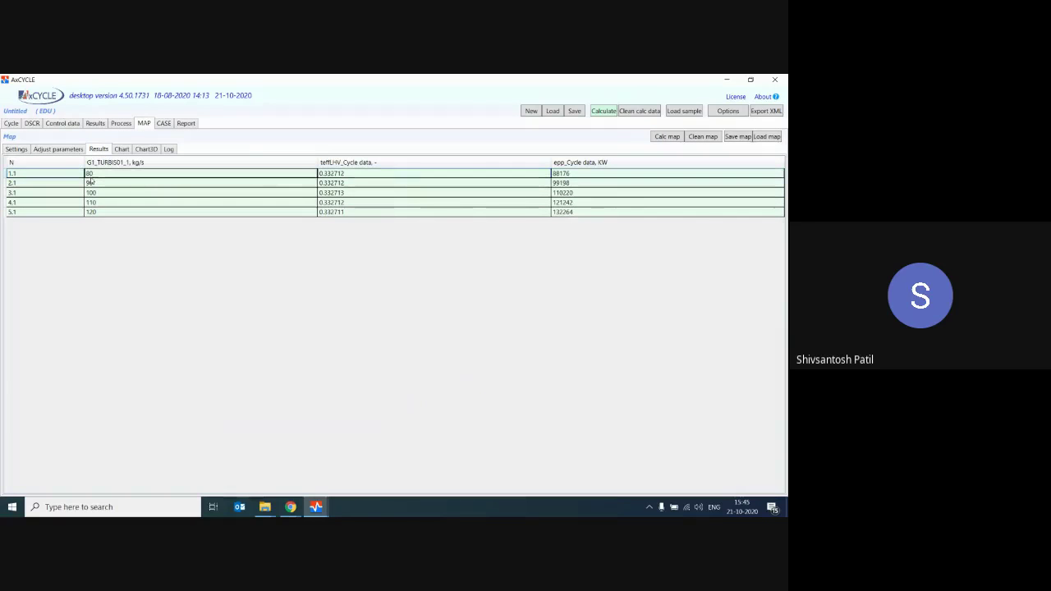
click(348, 174)
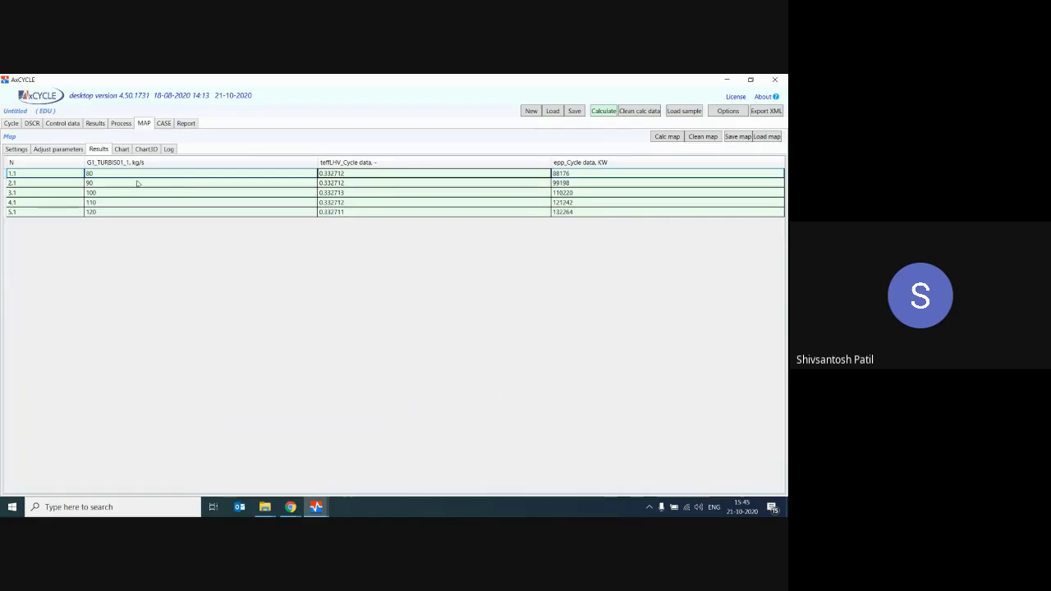
click(107, 183)
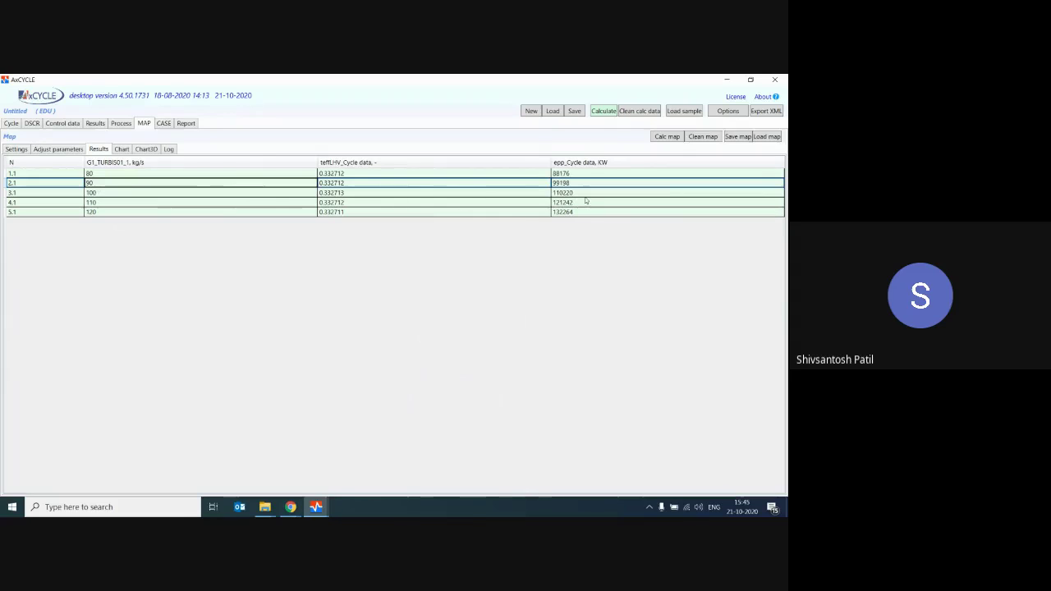
click(176, 212)
click(602, 174)
click(594, 183)
click(592, 192)
click(596, 202)
click(597, 213)
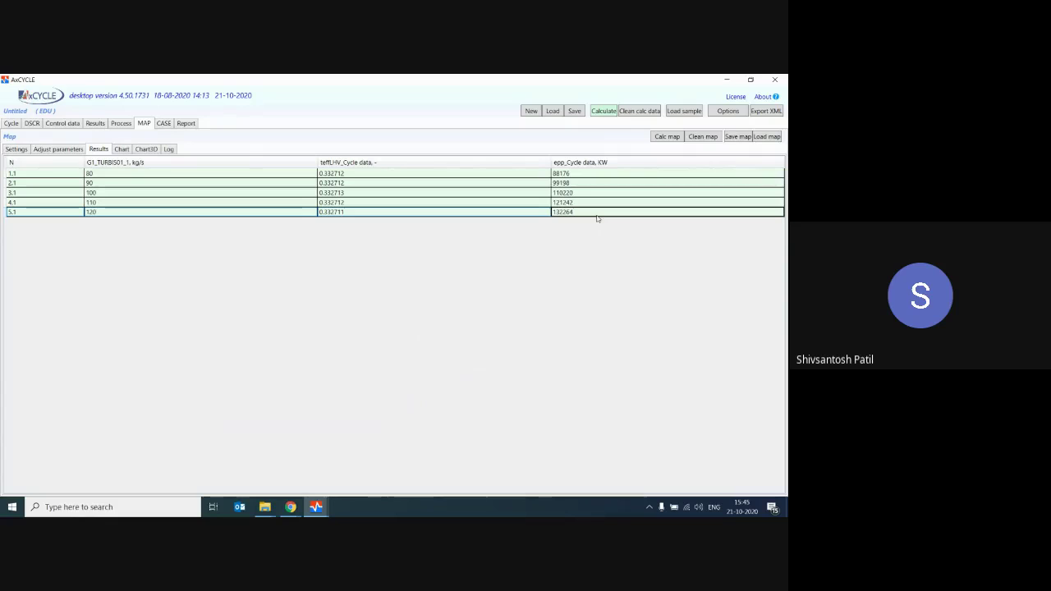
Plot electrical power production on the Y axis against turbine mass flow G1 on the X axis of the map chart
click(121, 149)
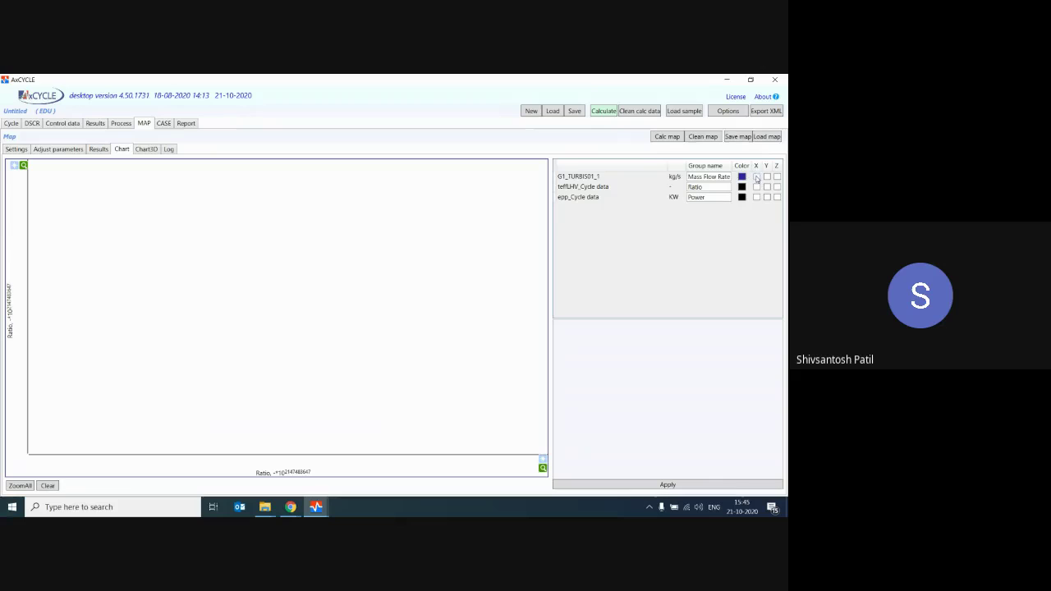
click(756, 177)
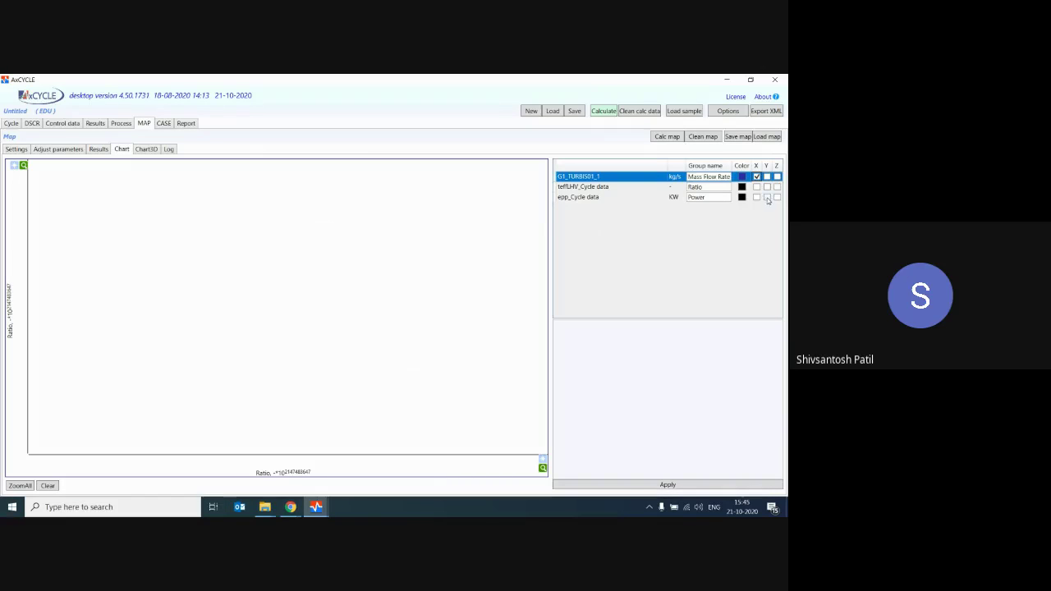
click(767, 198)
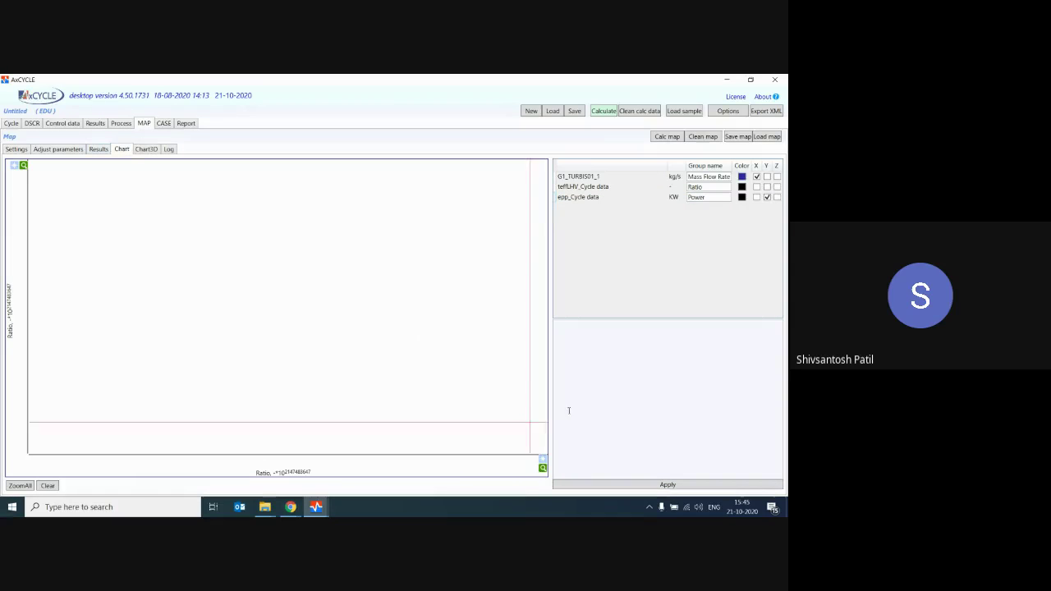
click(663, 485)
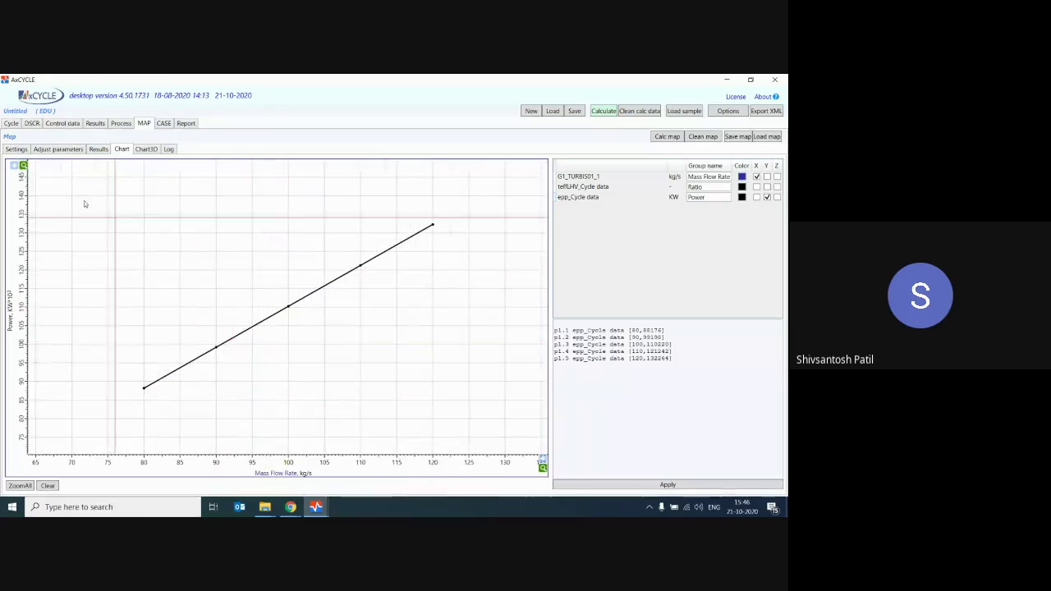
click(7, 149)
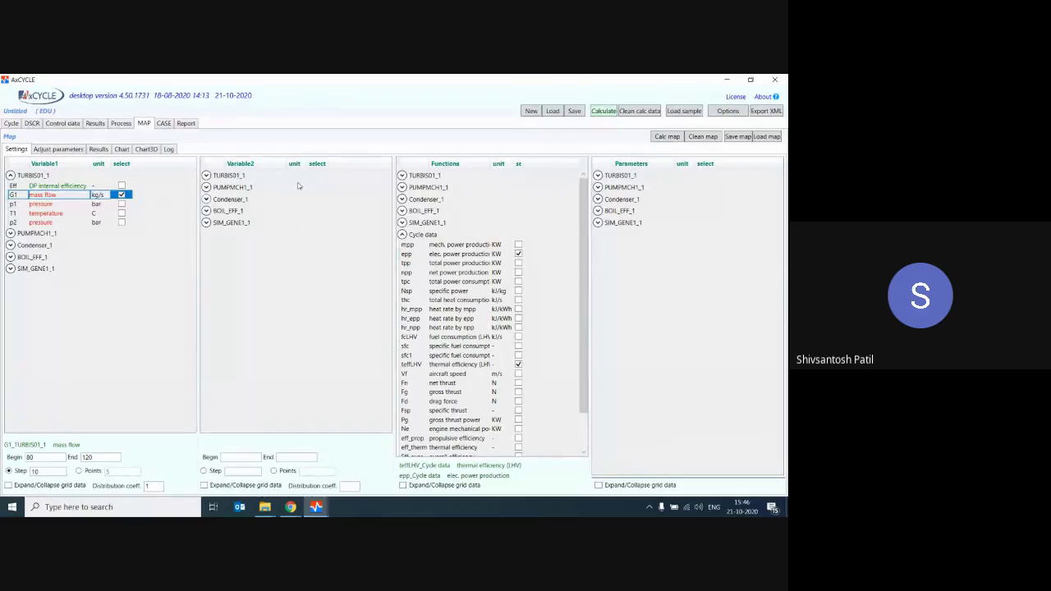
Select the turbine's mass flow G1, inlet pressure p1 and inlet temperature T1 as variables for a case study
click(164, 124)
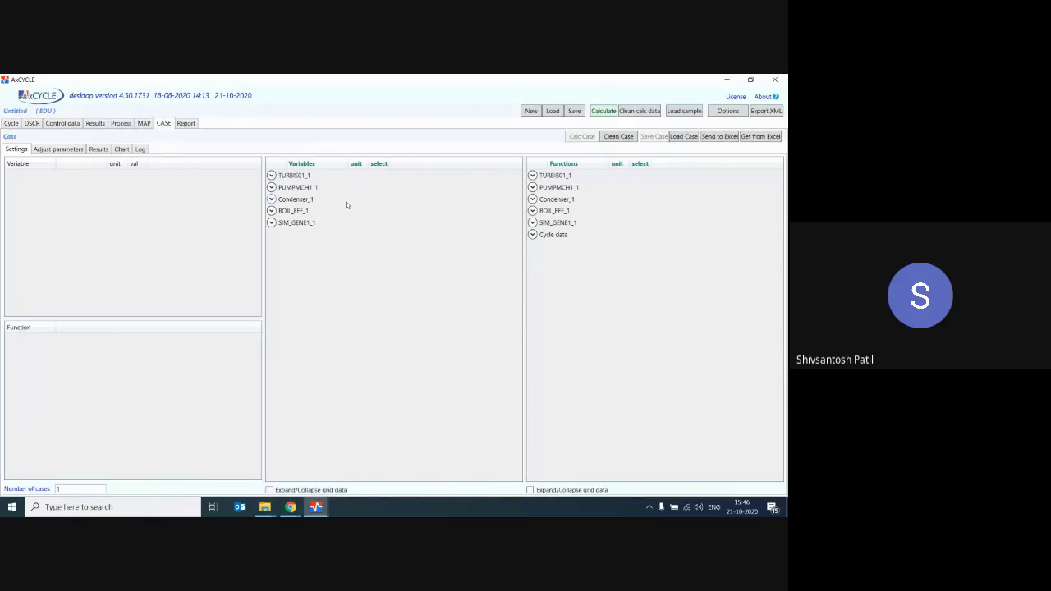
click(270, 175)
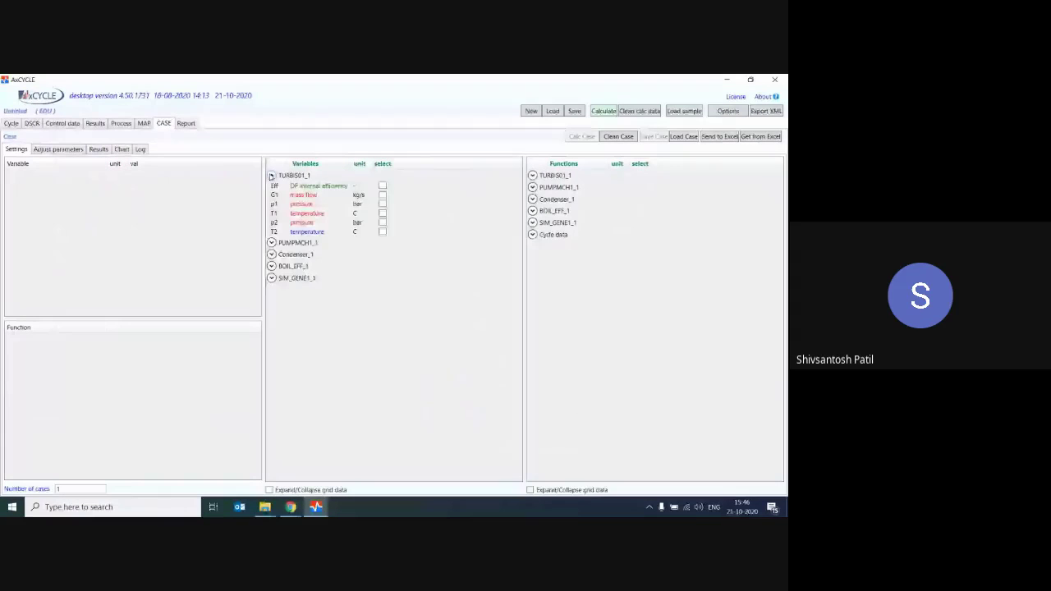
click(382, 195)
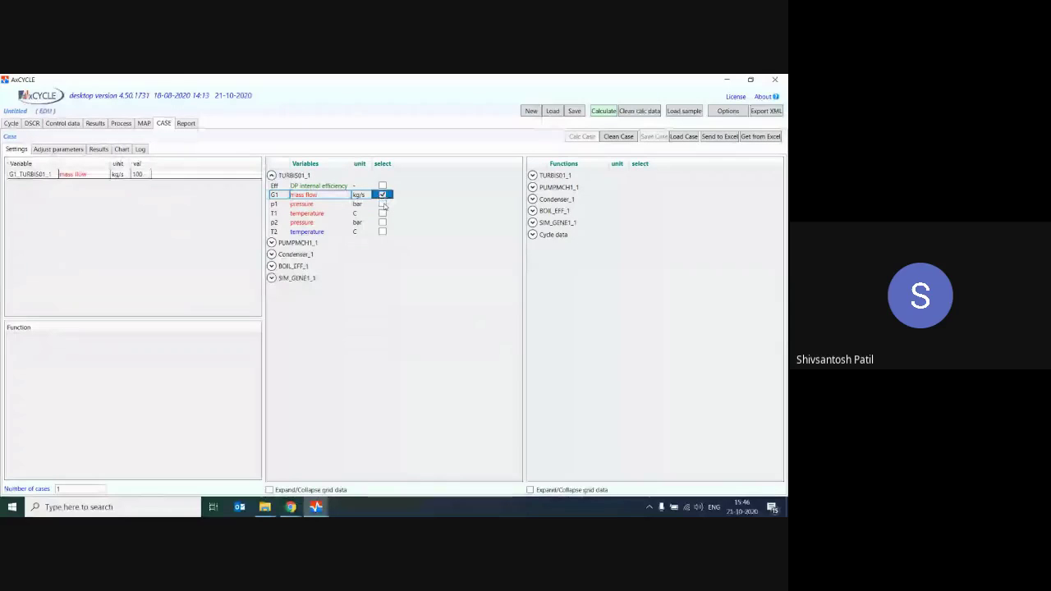
click(382, 203)
click(382, 212)
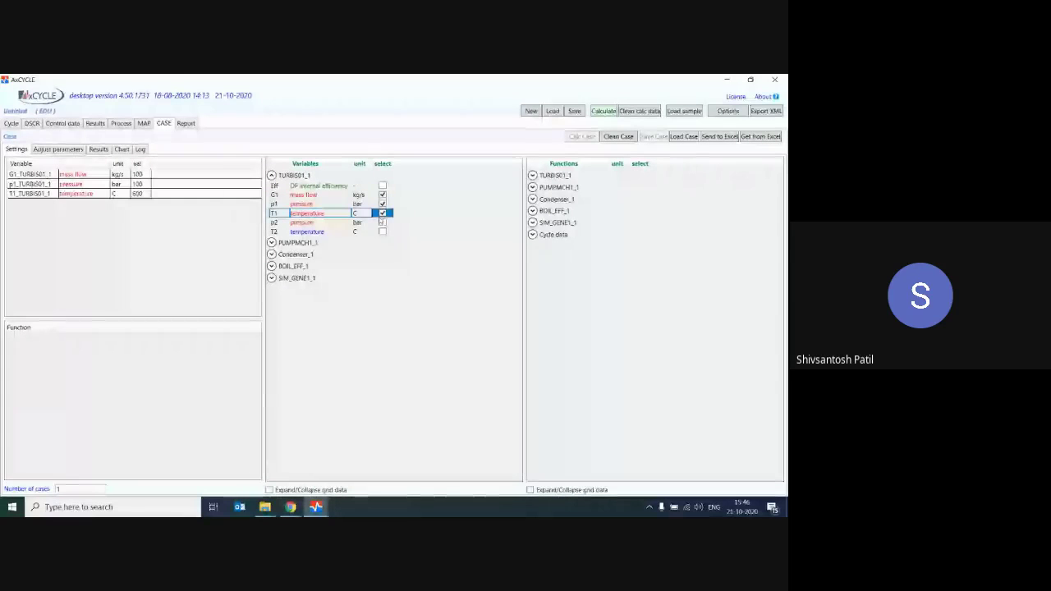
Select thermal efficiency (eff_therm) and electrical power production (epp) from the cycle data as the case functions
click(532, 234)
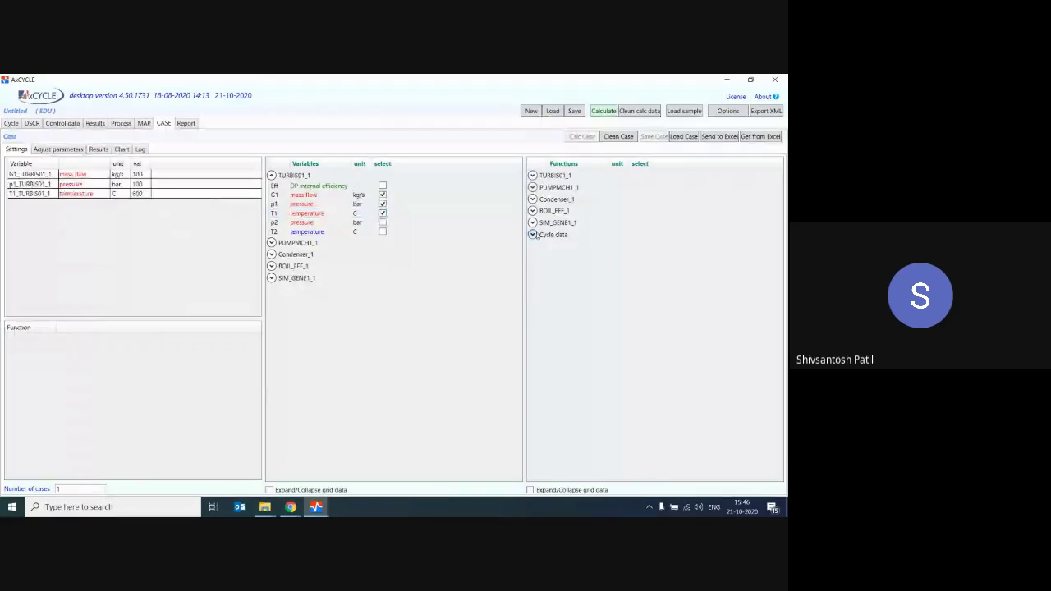
scroll(649, 345, down, 1)
click(665, 430)
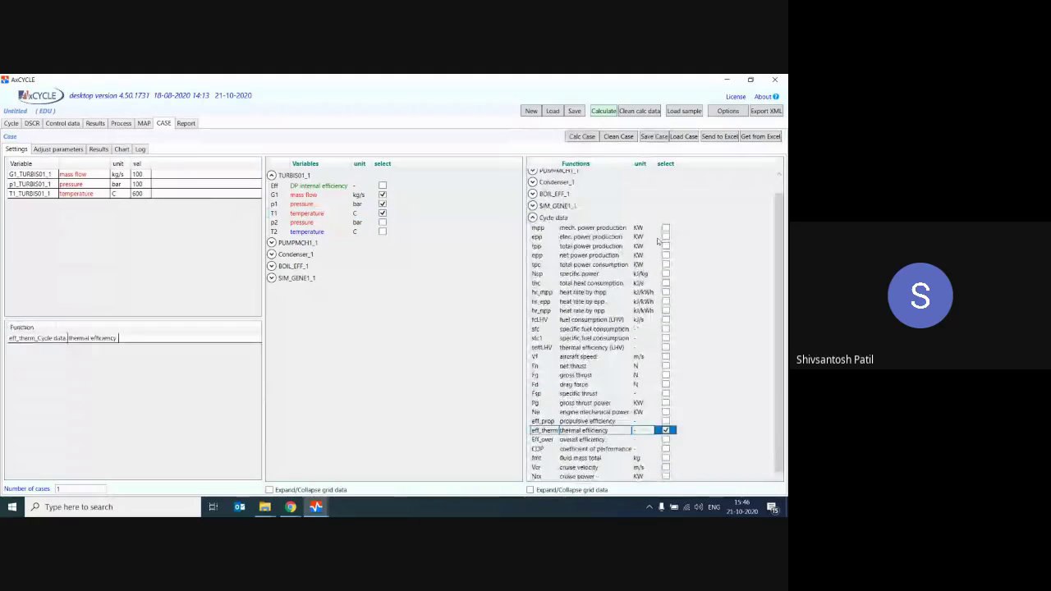
click(665, 237)
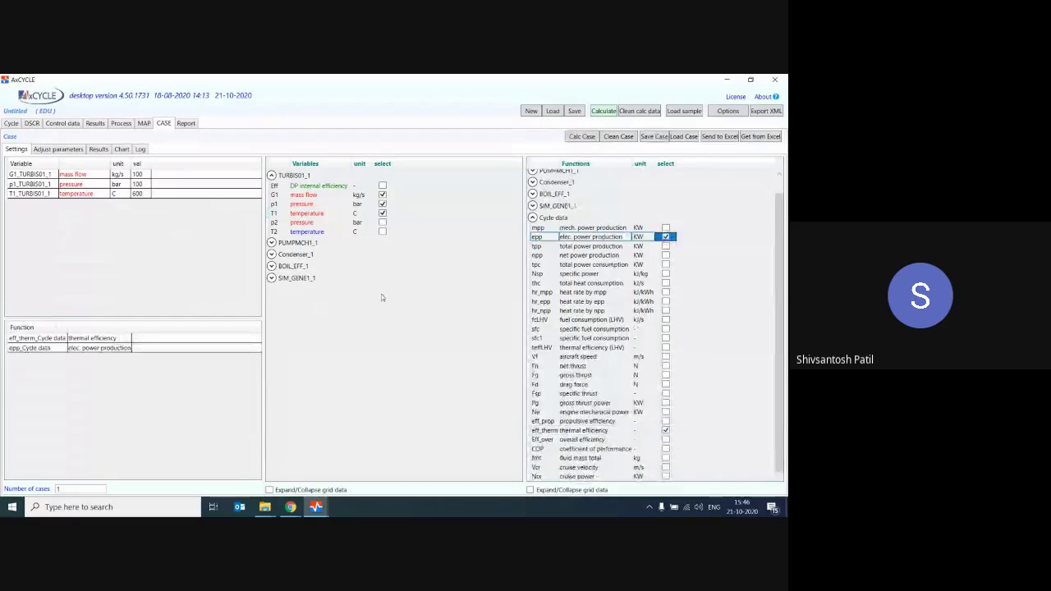
Define 3 cases and set the turbine mass flow to 110 kg/s in Case 2 and 120 kg/s in Case 3
double_click(63, 488)
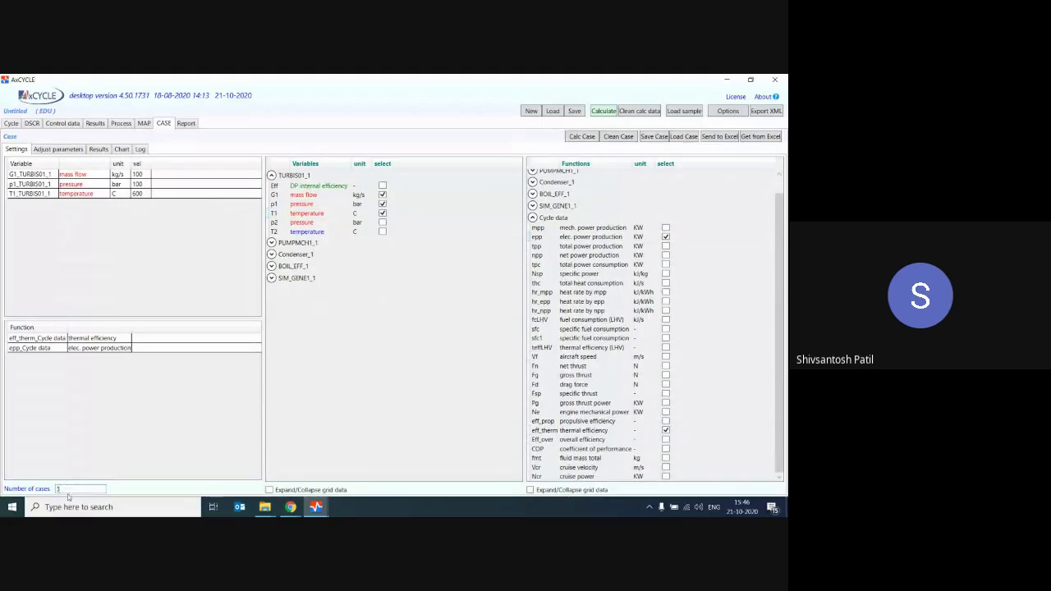
click(68, 150)
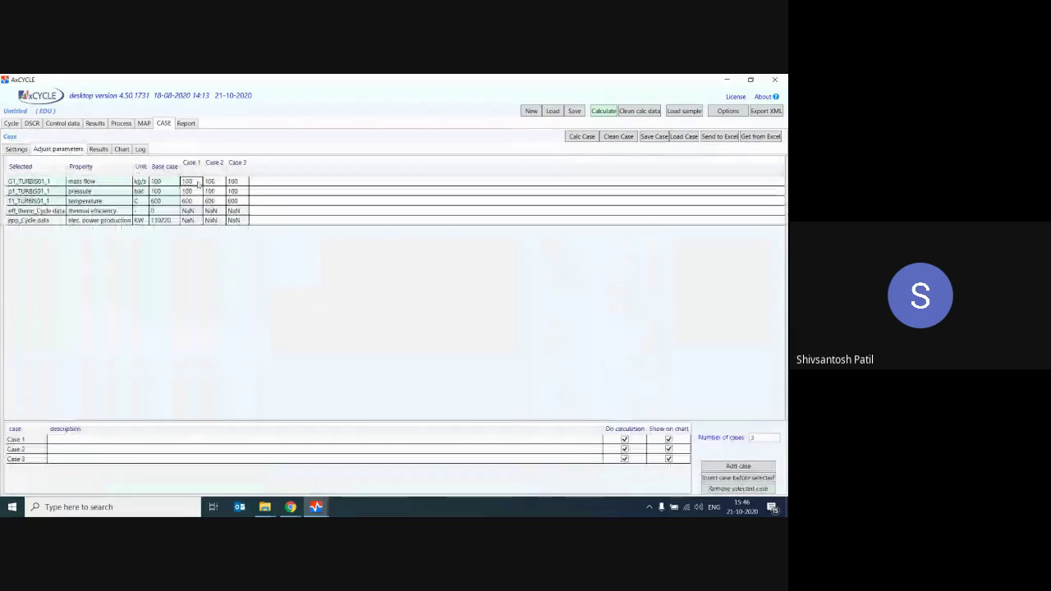
double_click(197, 182)
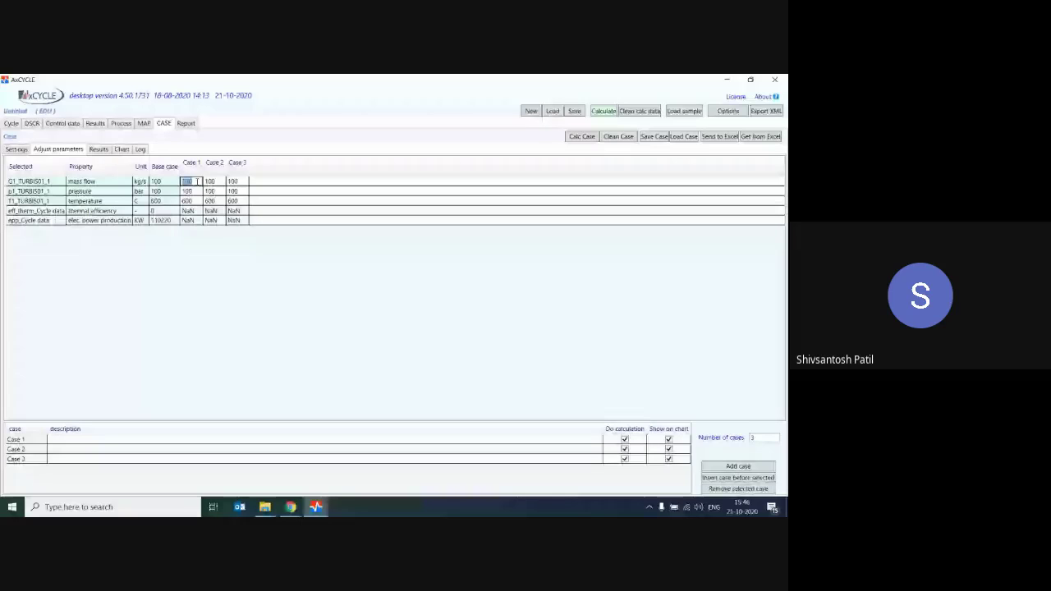
double_click(219, 186)
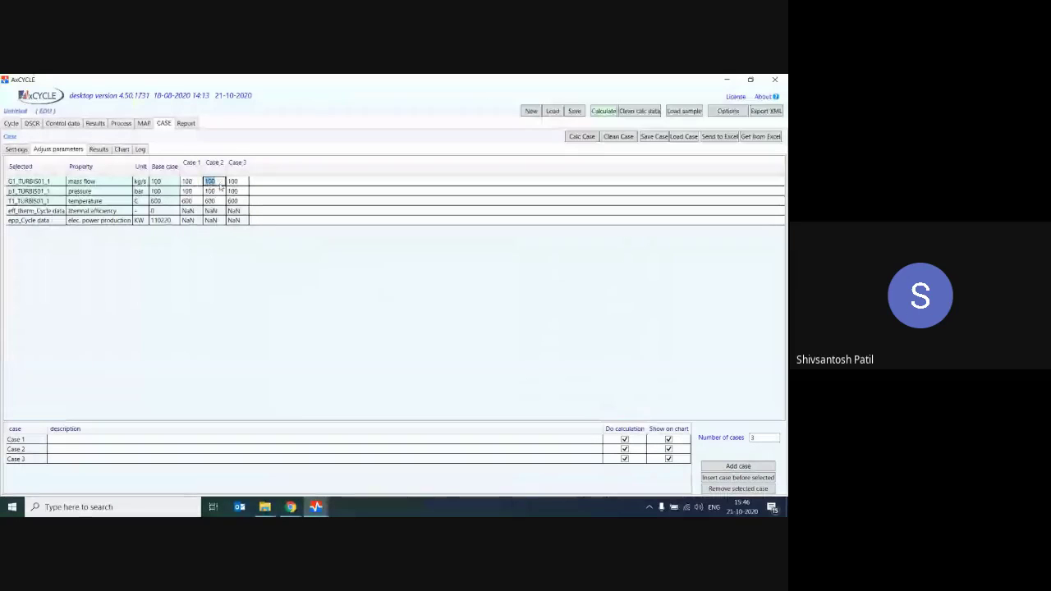
text(110)
double_click(238, 182)
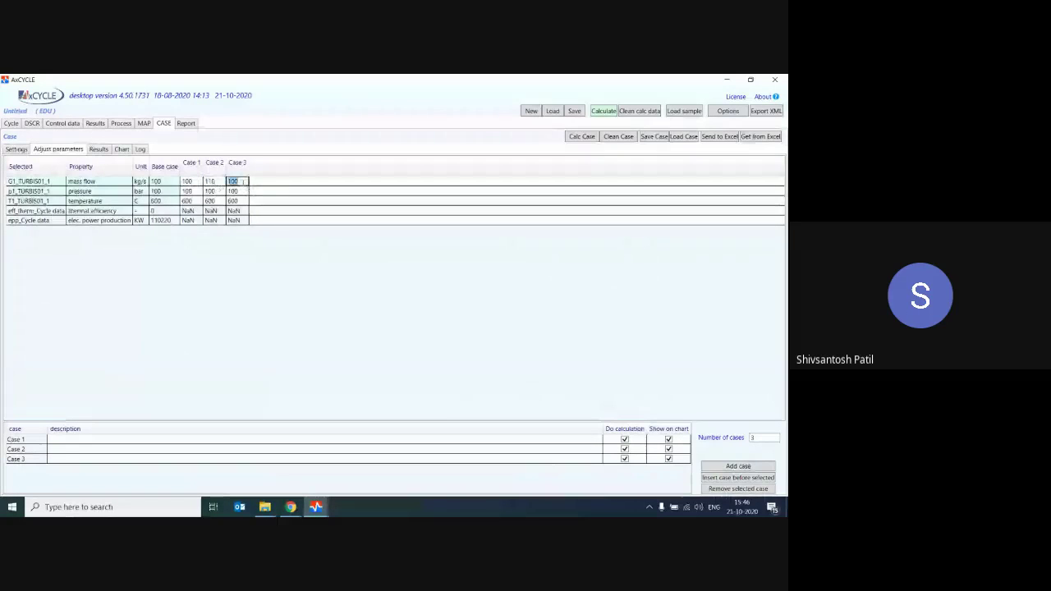
text(120)
Set the turbine inlet pressure p1 to 90 bar in Case 1 and 110 bar in Case 3
double_click(197, 191)
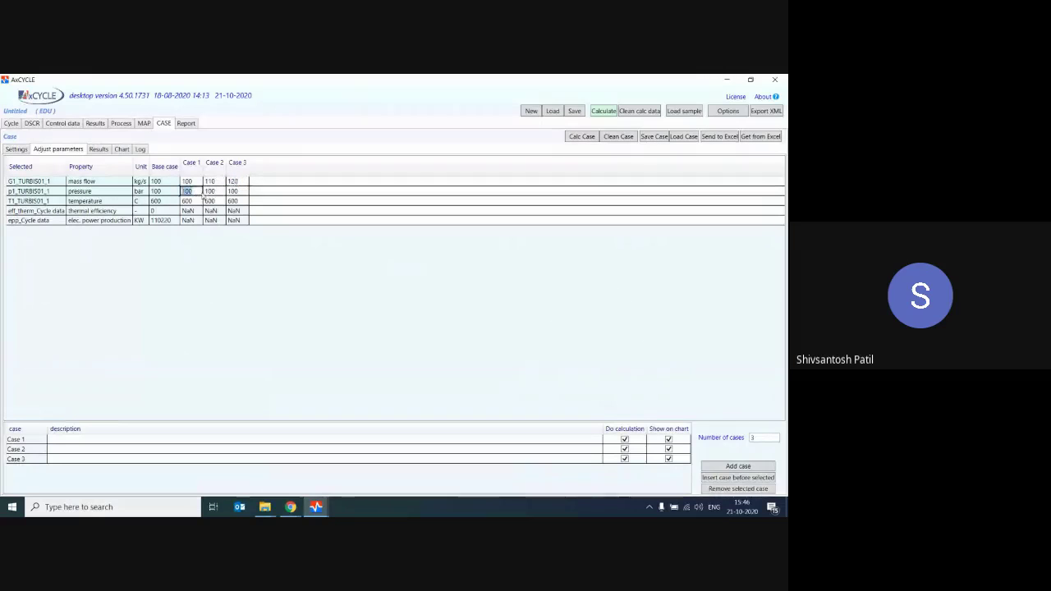
text(90)
double_click(212, 192)
double_click(236, 191)
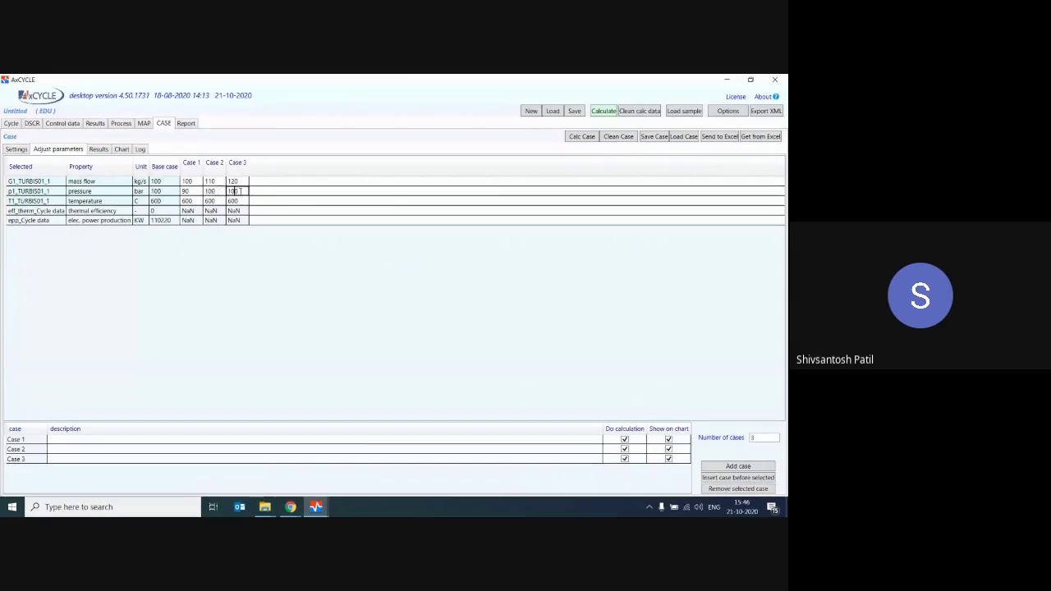
text(110)
Set the turbine inlet temperature T1 to 500 °C in Case 1 and 700 °C in Case 3, and calculate the cases
double_click(194, 201)
text(500)
double_click(218, 201)
double_click(238, 201)
text(70)
click(583, 137)
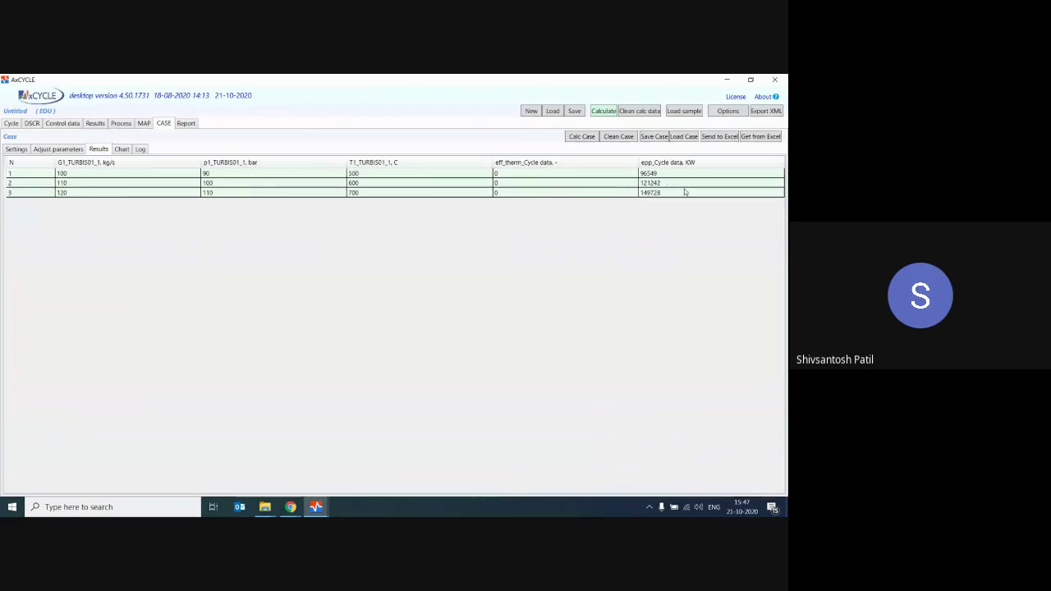
Replace the thermal efficiency (eff_therm) case function with thermal efficiency (LHV)
click(17, 150)
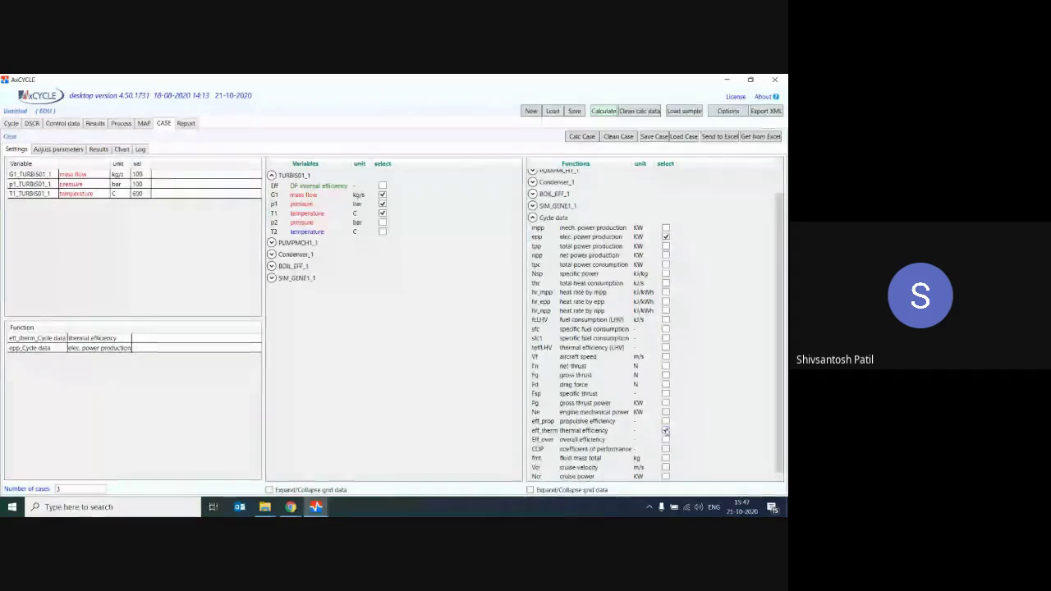
click(666, 431)
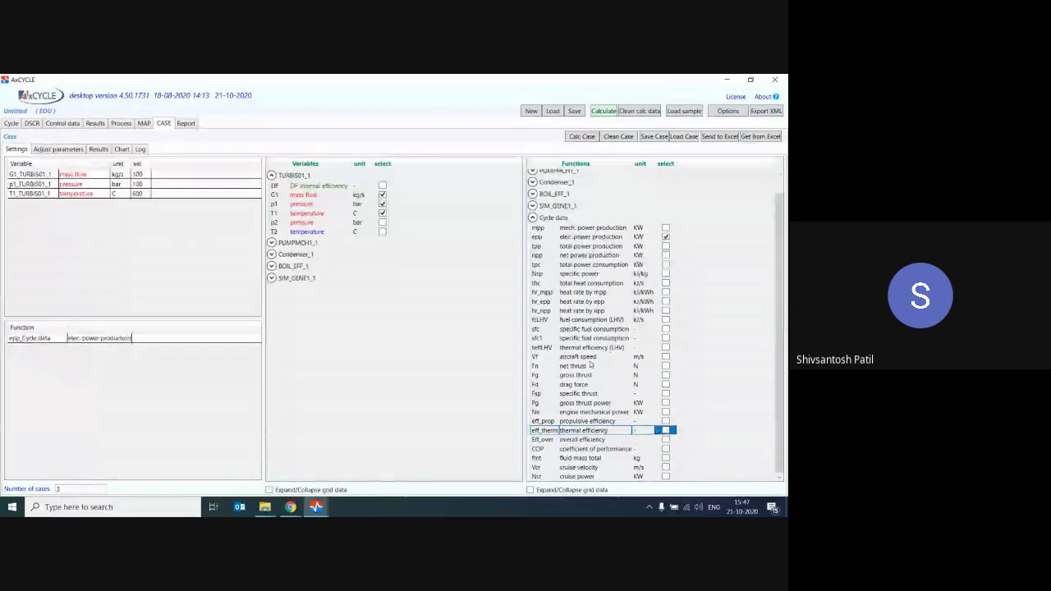
click(665, 347)
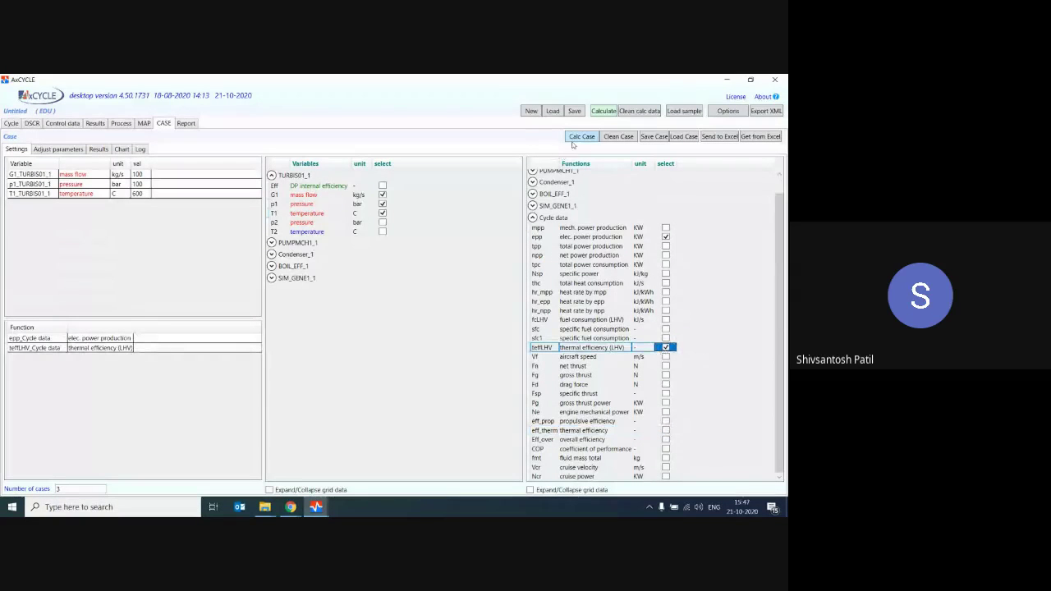
Recalculate the three cases, and look at the case chart and results table
click(57, 149)
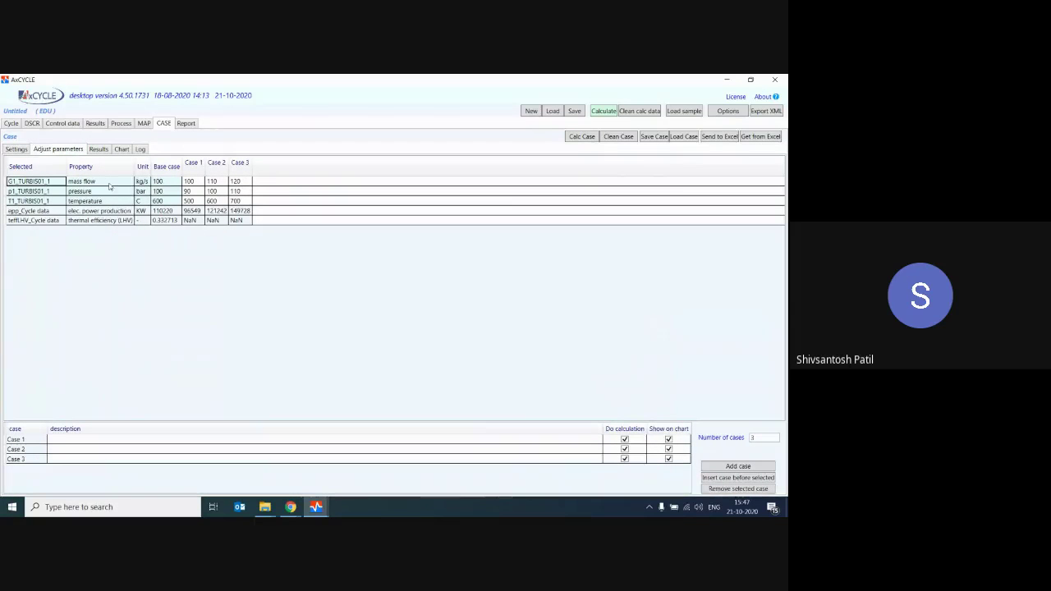
click(580, 138)
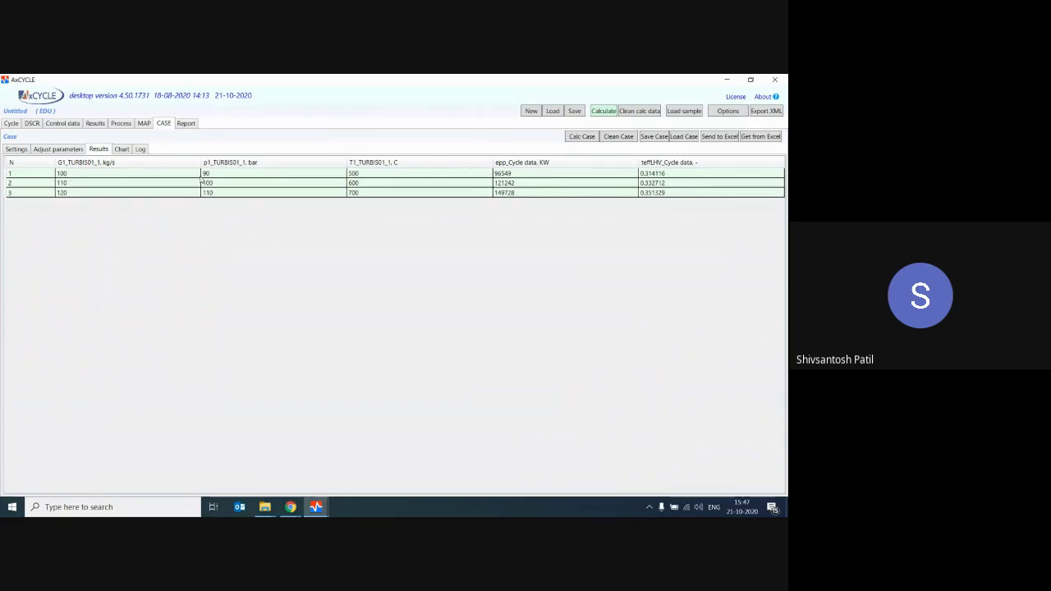
click(121, 148)
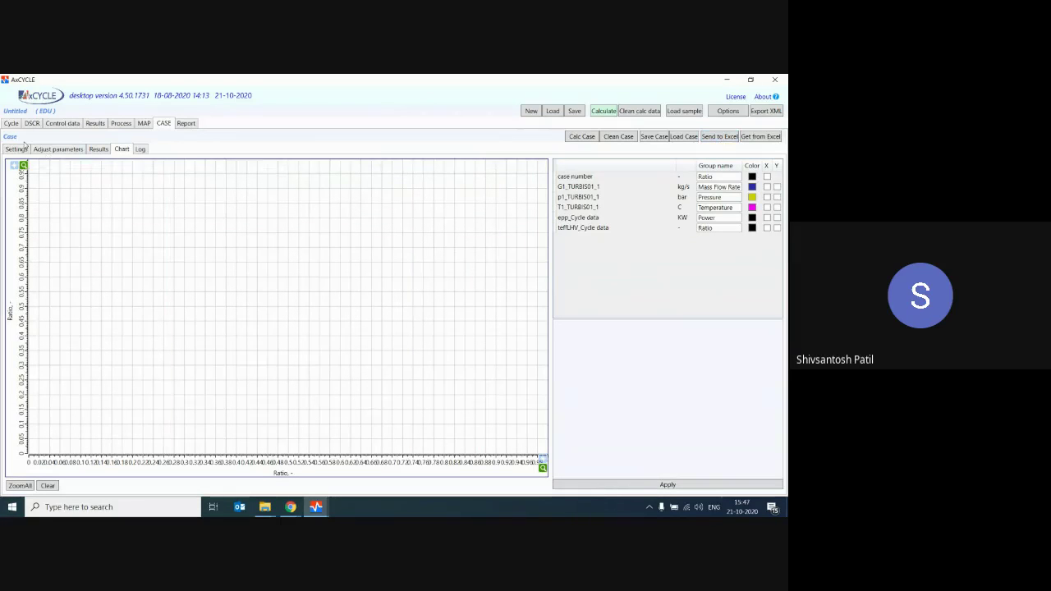
click(94, 150)
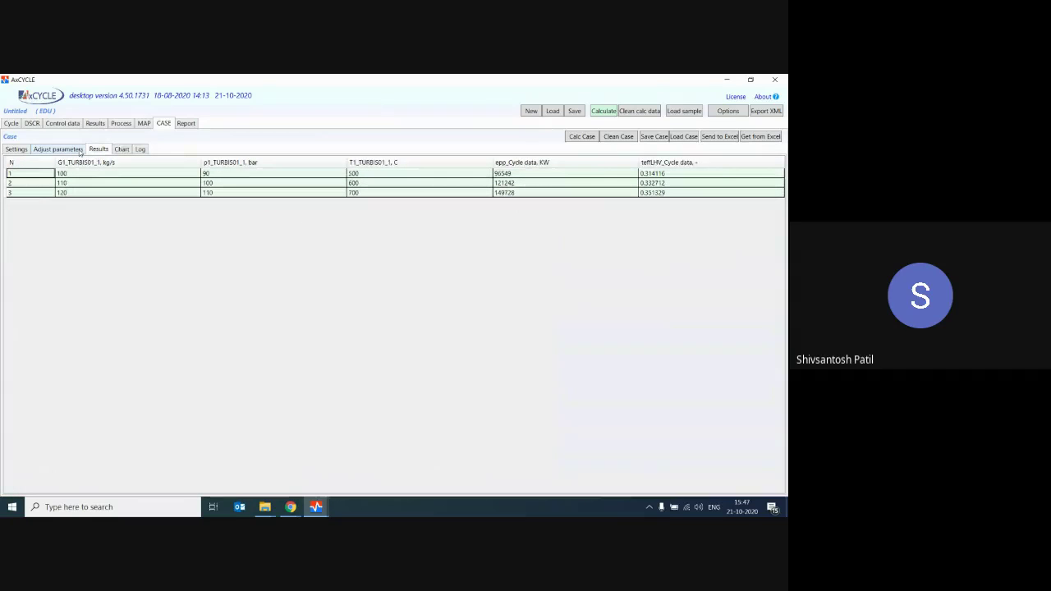
Send the case study results to Excel and review the exported table with column A widened before closing the workbook
click(722, 137)
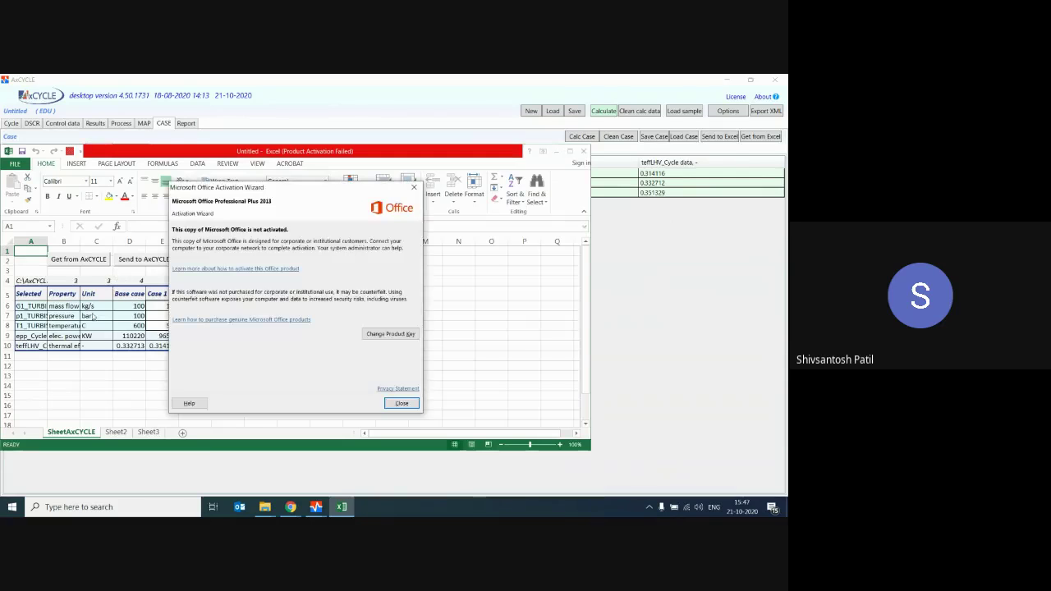
click(398, 401)
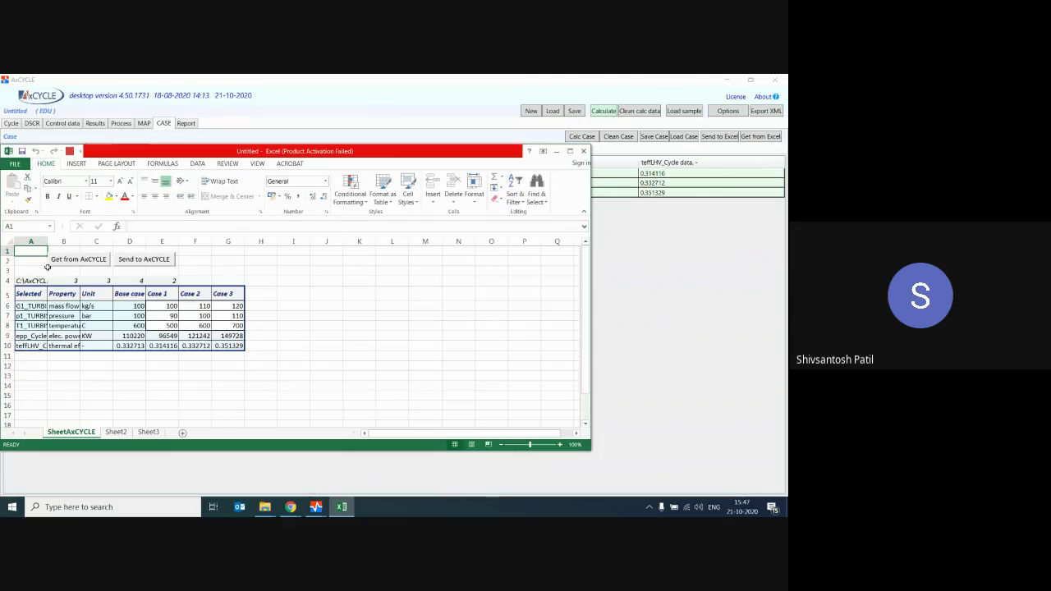
drag(47, 241, 106, 240)
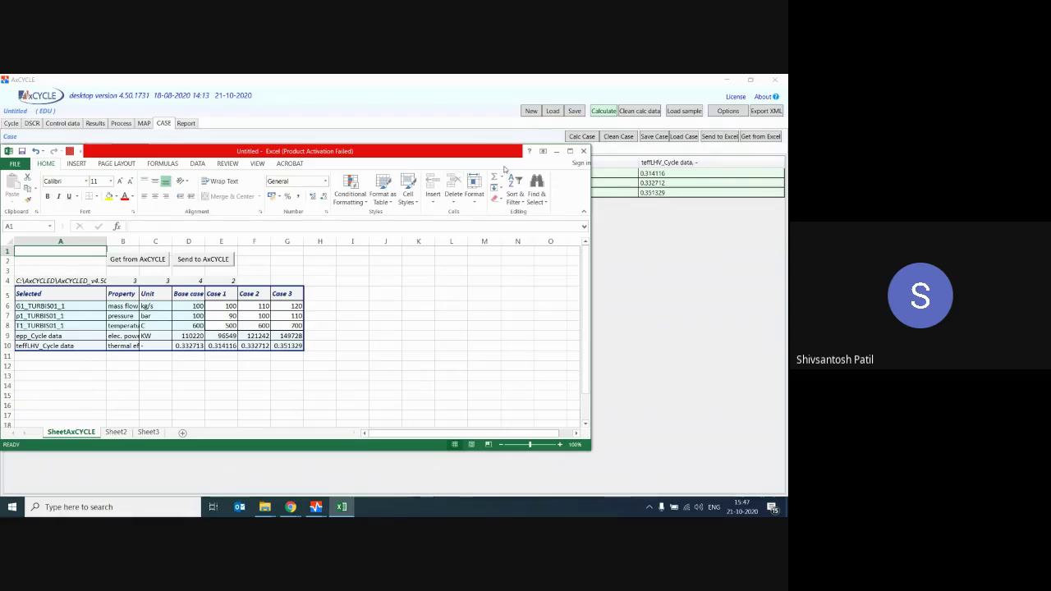
click(583, 151)
click(394, 302)
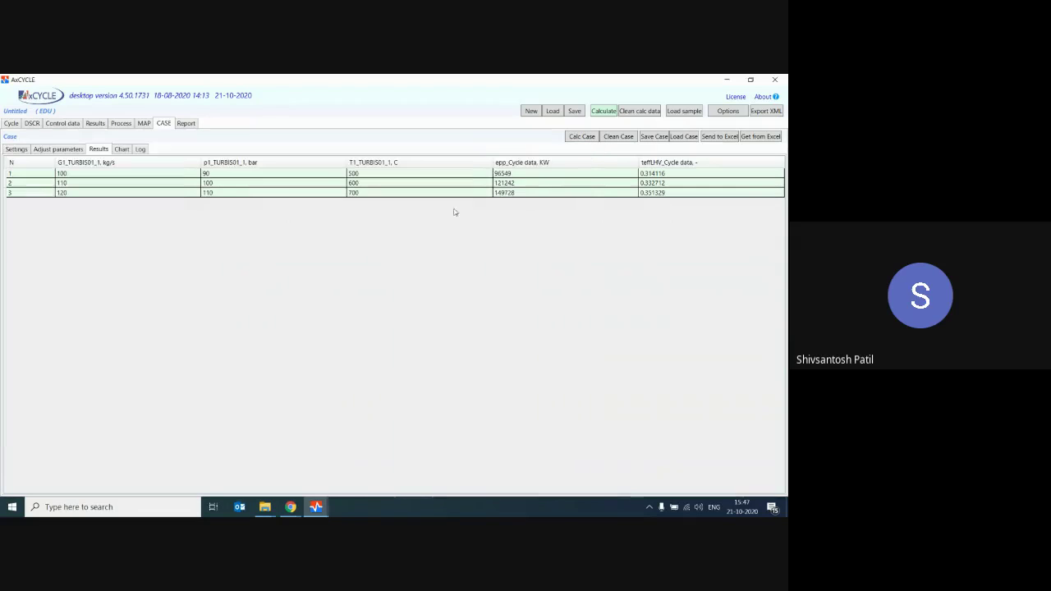
Switch to the Google Meet call in Chrome and close its chat panel
mouse_move(291, 506)
click(238, 464)
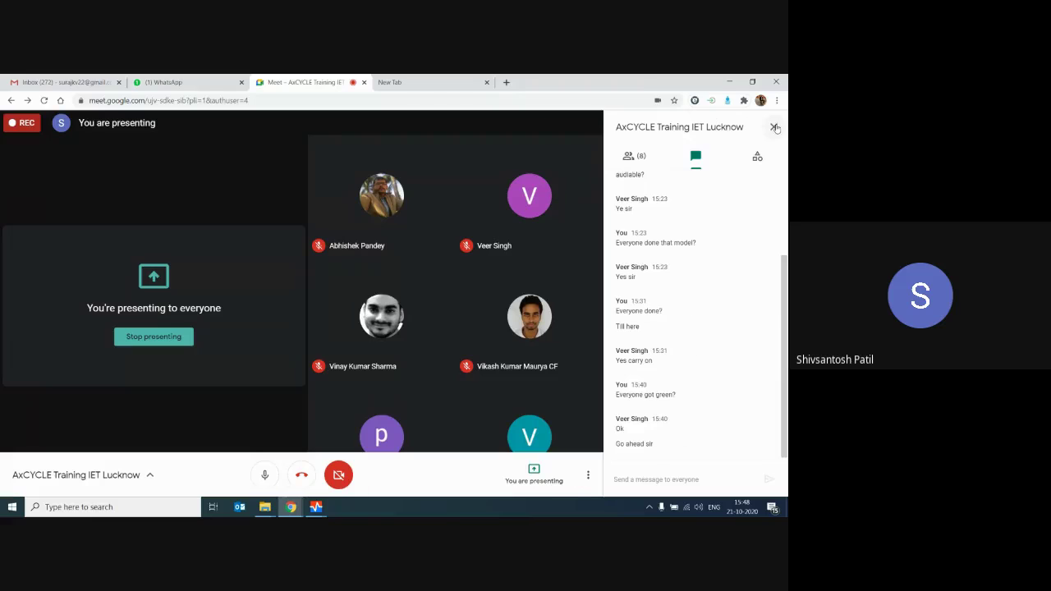
click(774, 128)
mouse_move(645, 198)
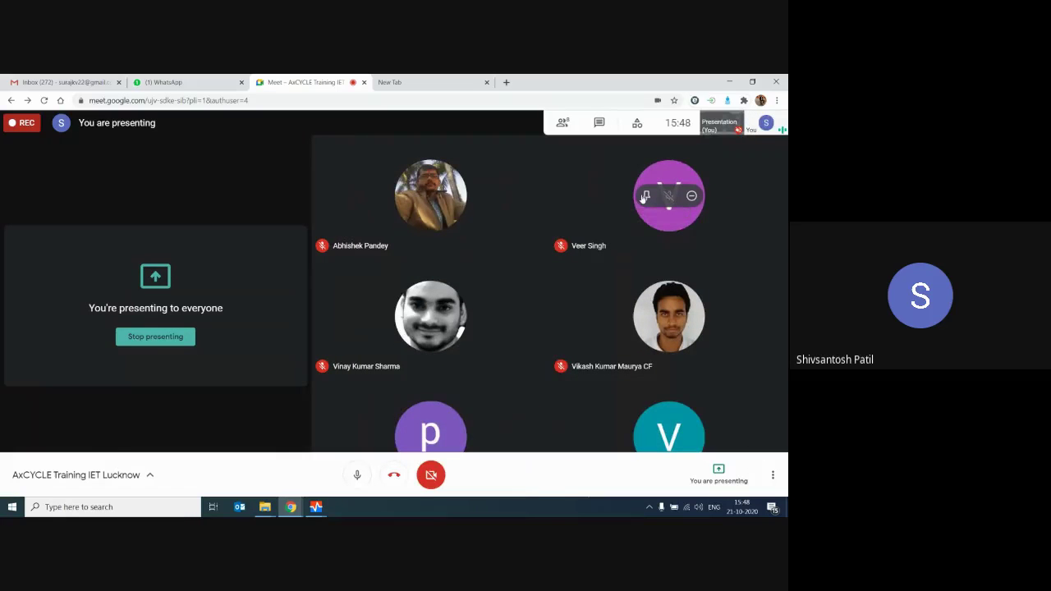
Post the messages "1 model" and "or 2?" in the Google Meet chat for everyone
click(563, 123)
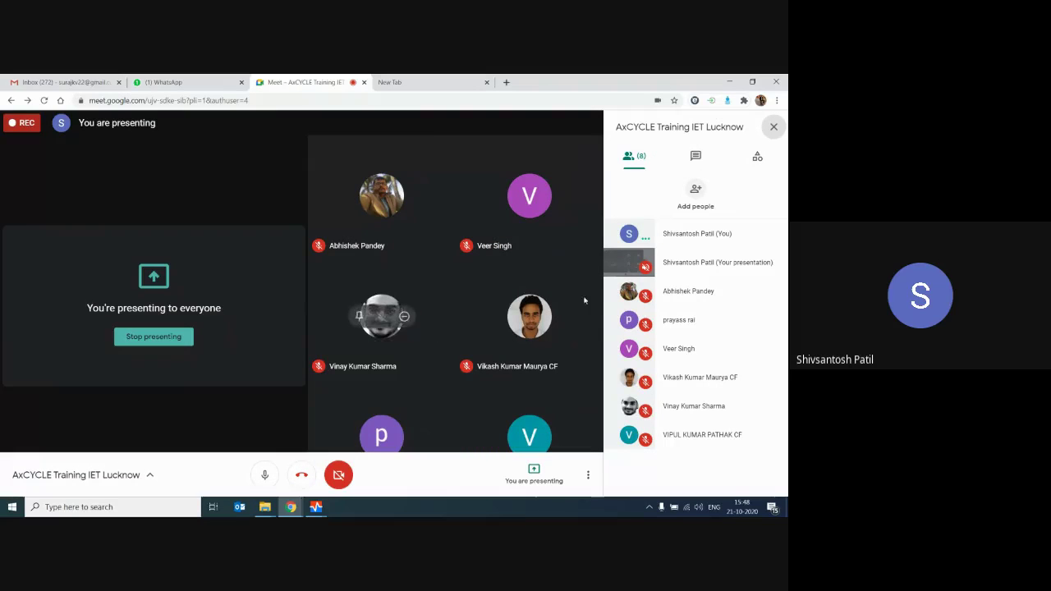
click(696, 156)
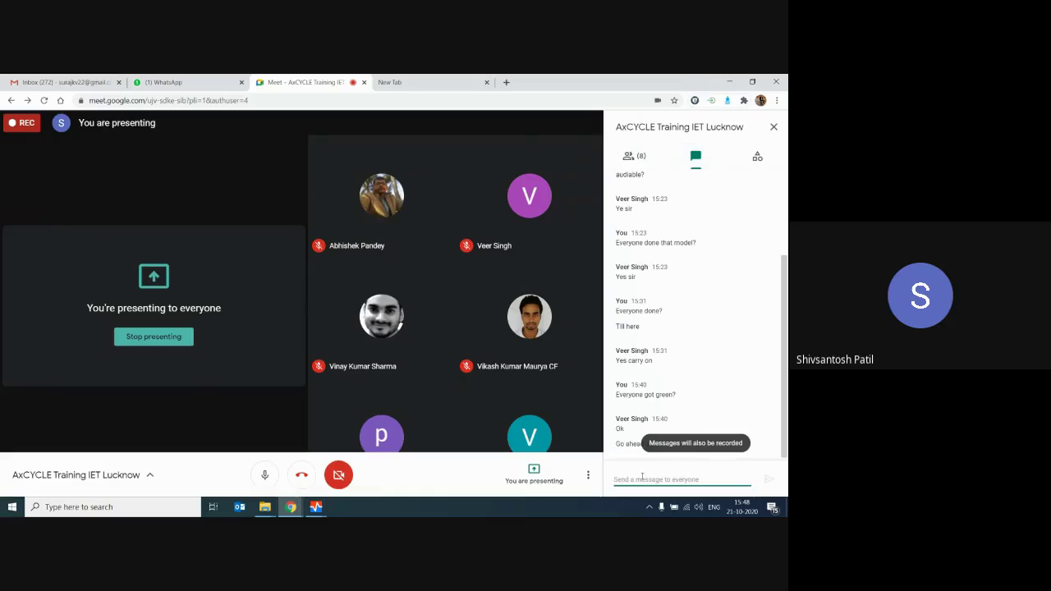
text(t)
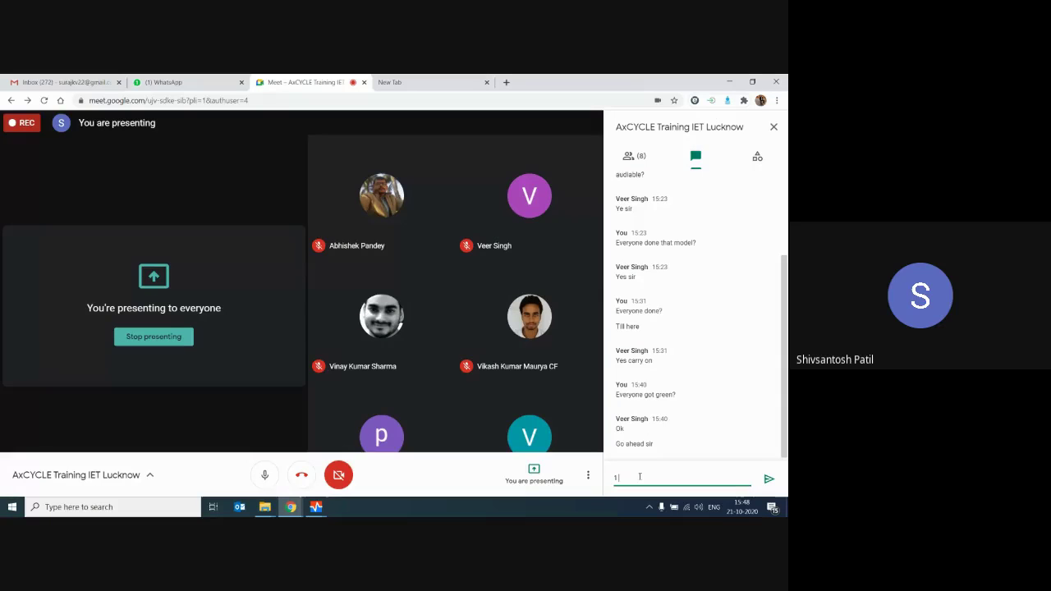
text( model)
key(Return)
text(del or 2)
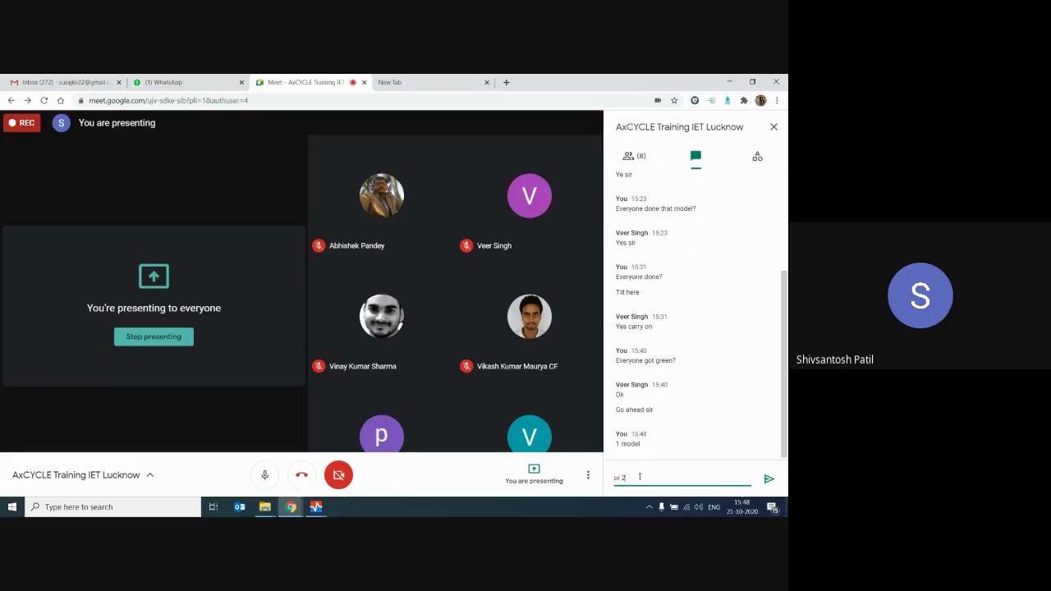
text(?)
key(Return)
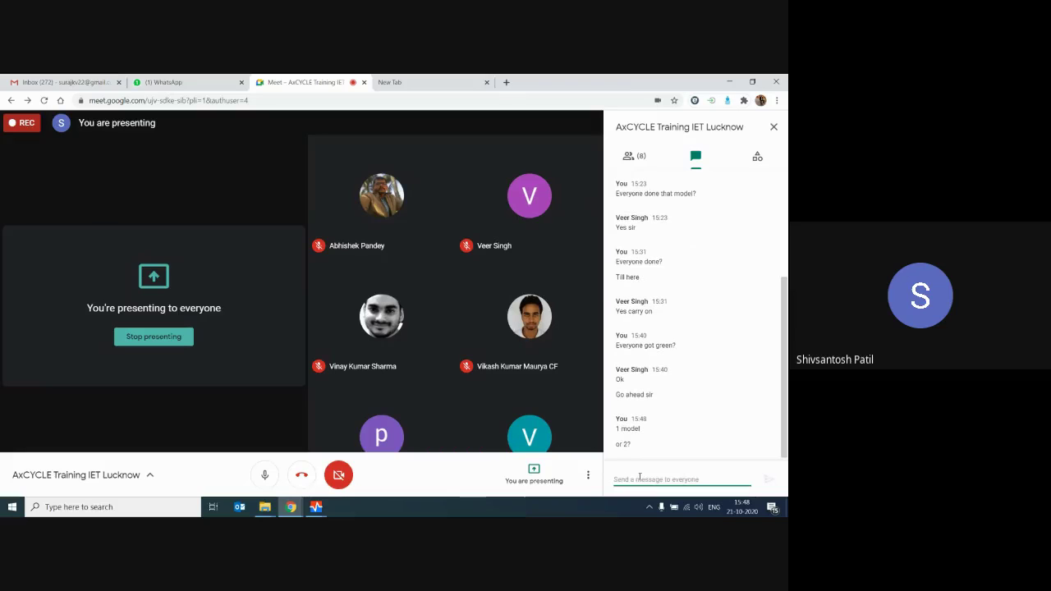
Switch to AxCYCLE, show the cycle diagram and save the project to the Desktop as Steam
click(729, 82)
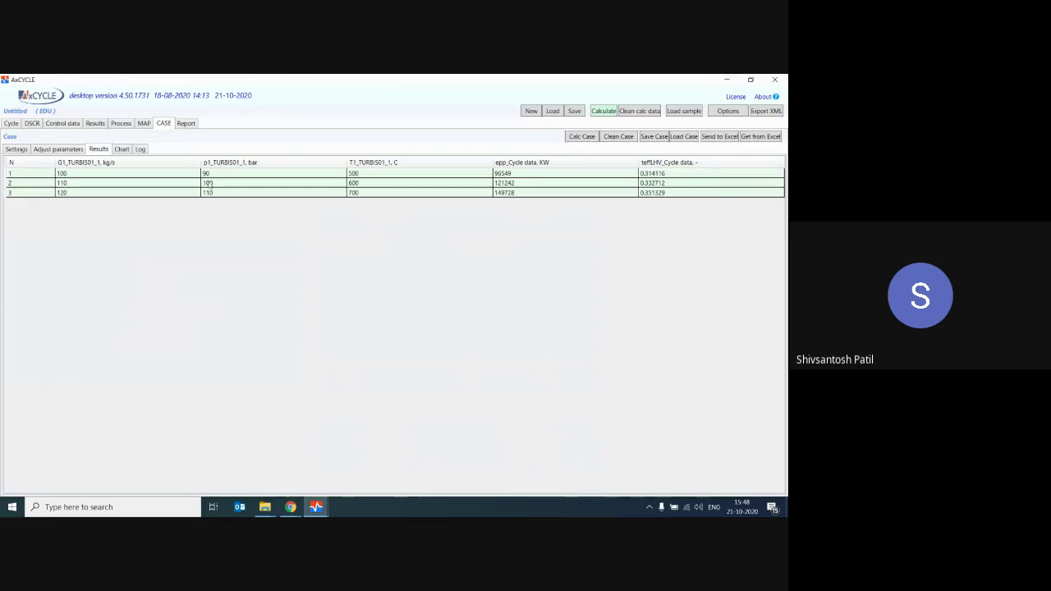
click(16, 123)
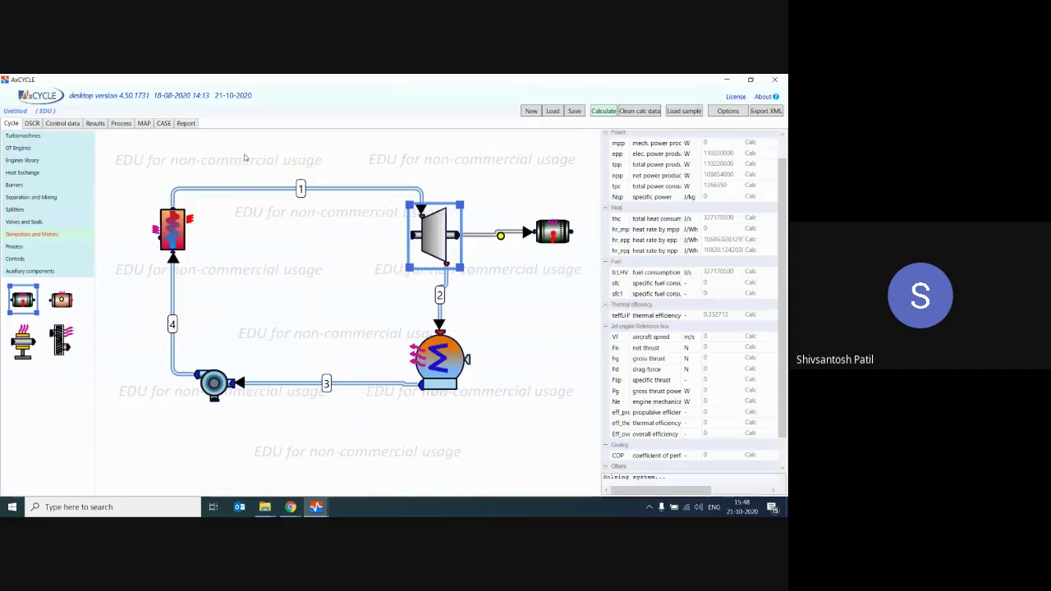
click(574, 111)
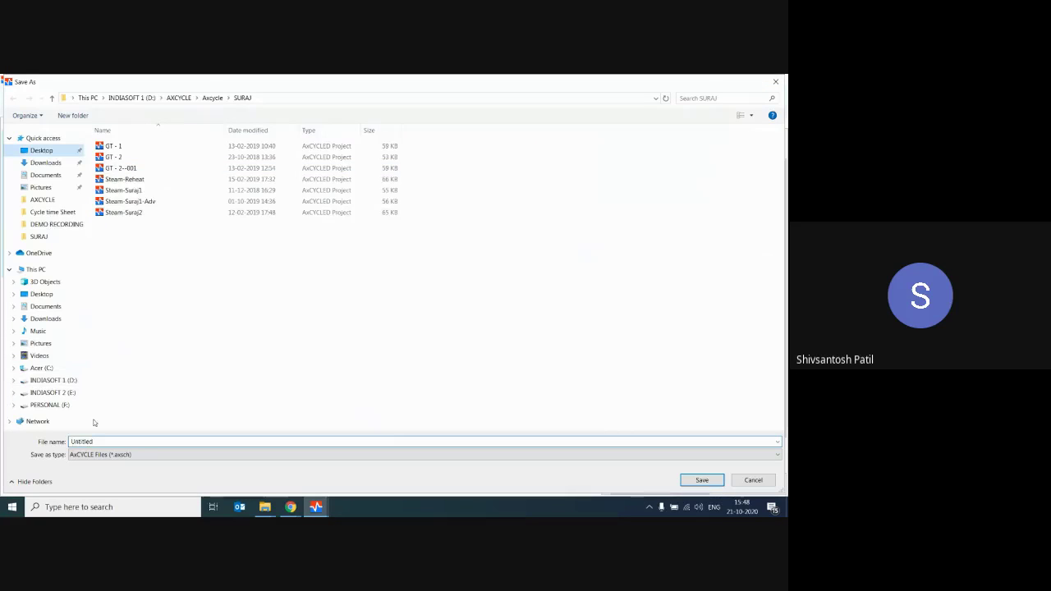
text(Steam)
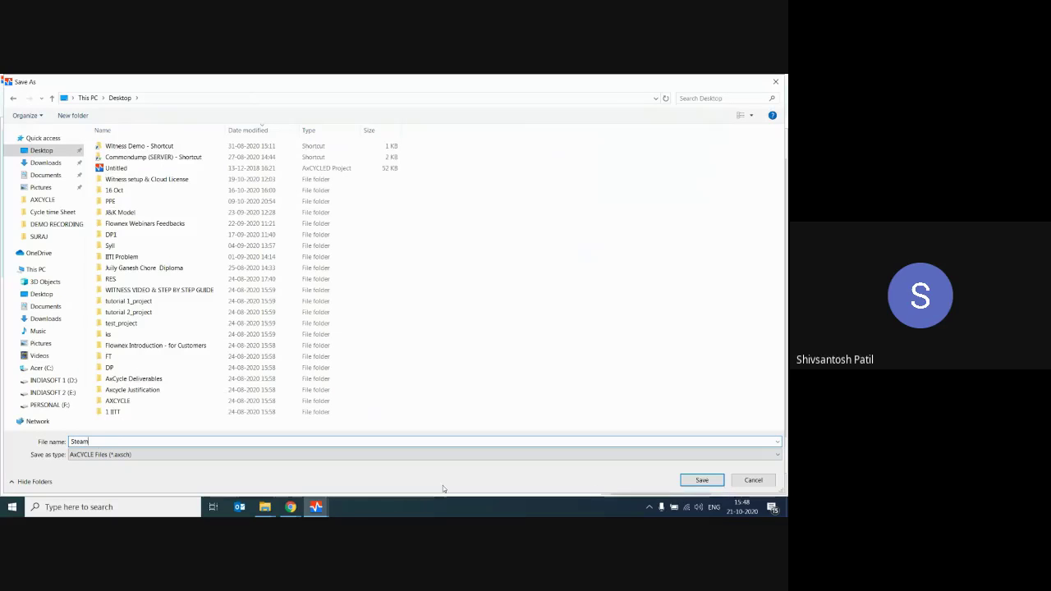
click(702, 480)
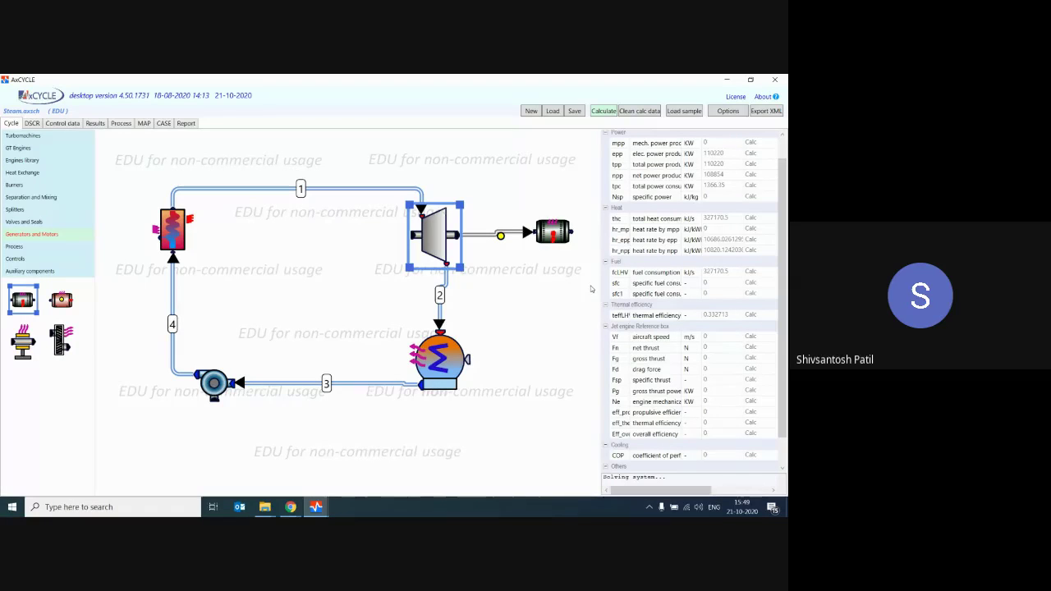
Check the Google Meet chat for the participants' reply and return to AxCYCLE
click(291, 507)
click(235, 446)
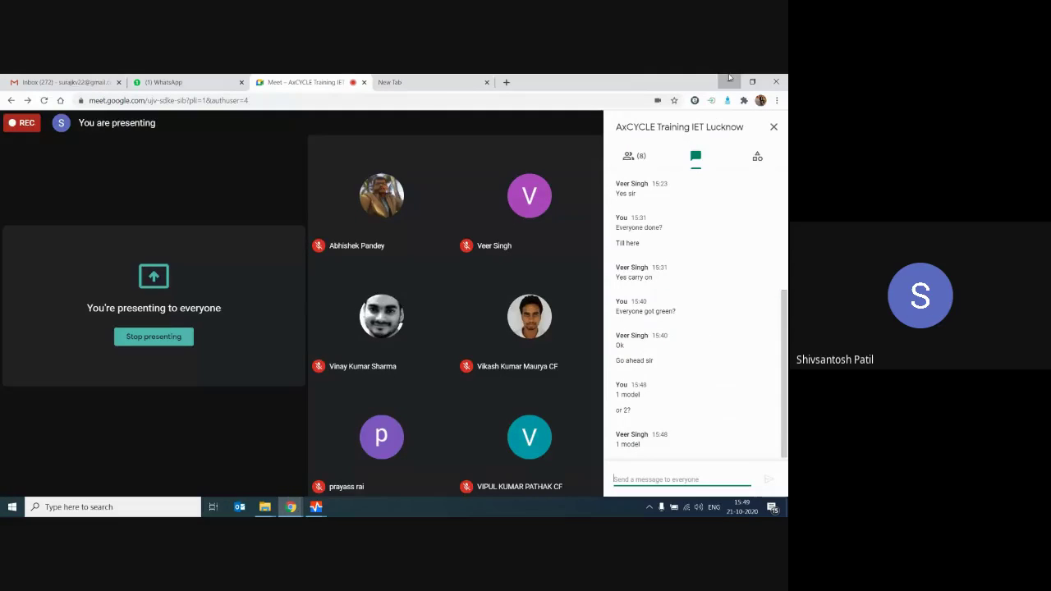
click(729, 80)
Start a new, empty cycle project and accept clearing the current one
click(599, 111)
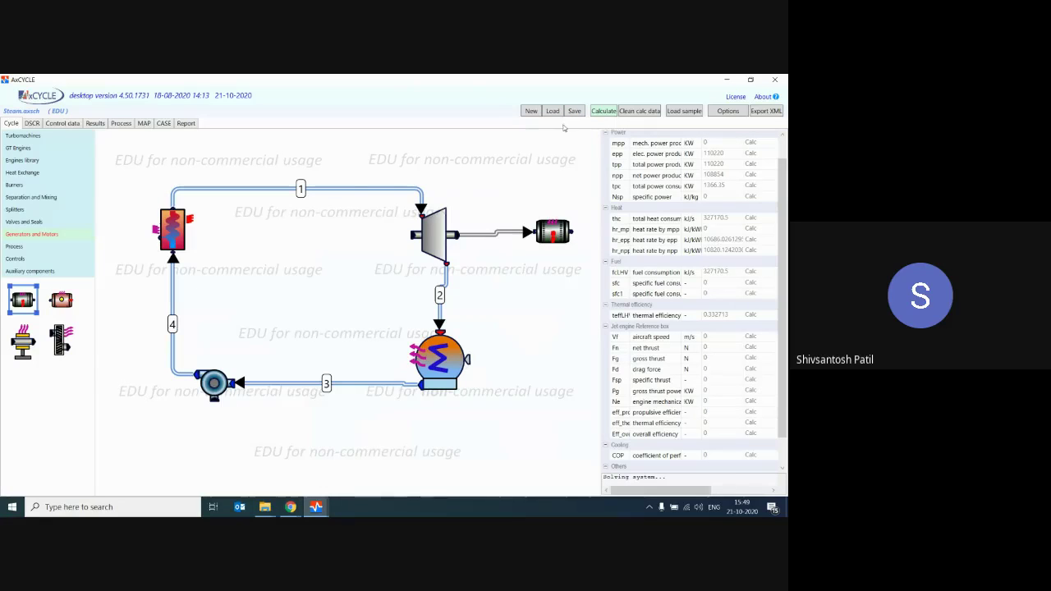
click(531, 112)
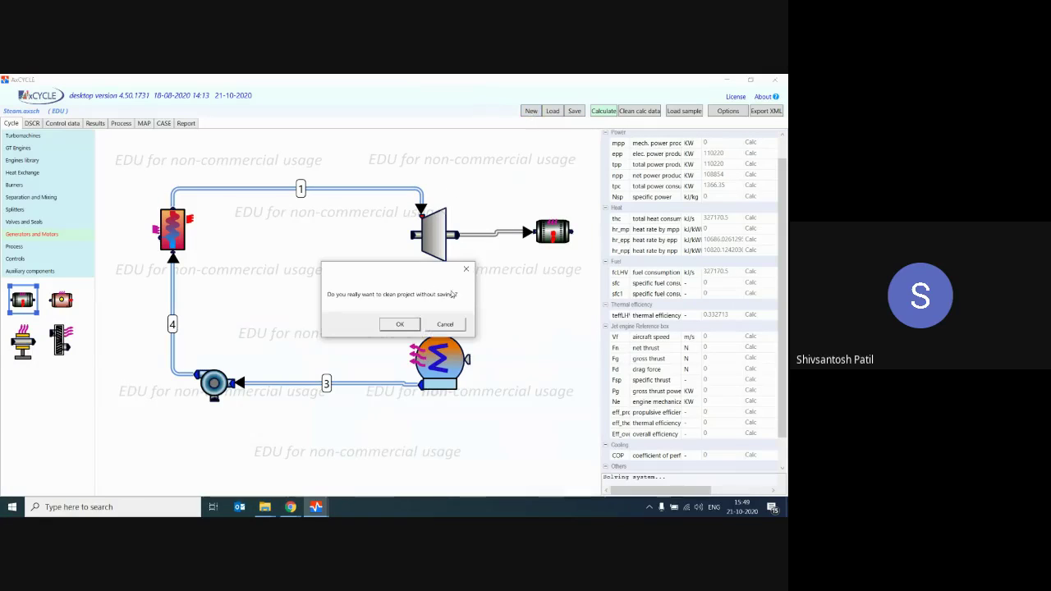
click(400, 324)
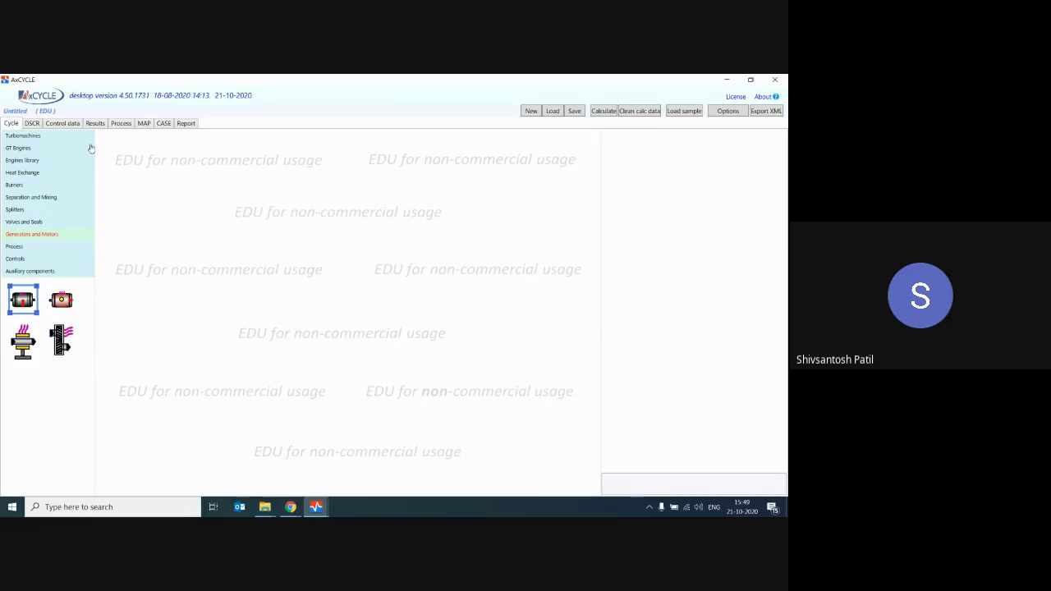
Place a compressor from the Turbomachines group on the right side of the diagram
click(58, 140)
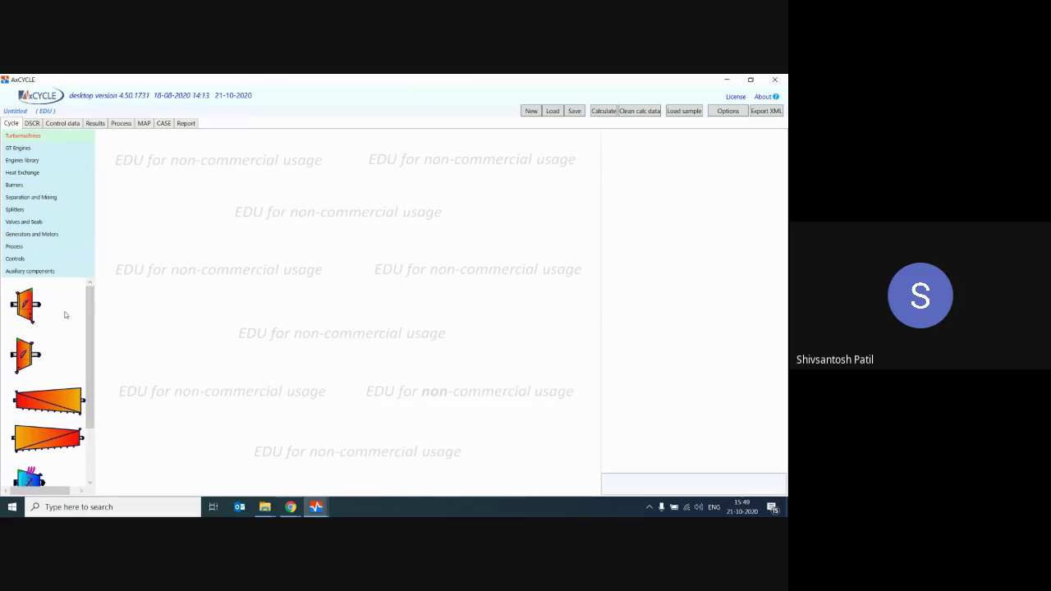
scroll(63, 316, down, 3)
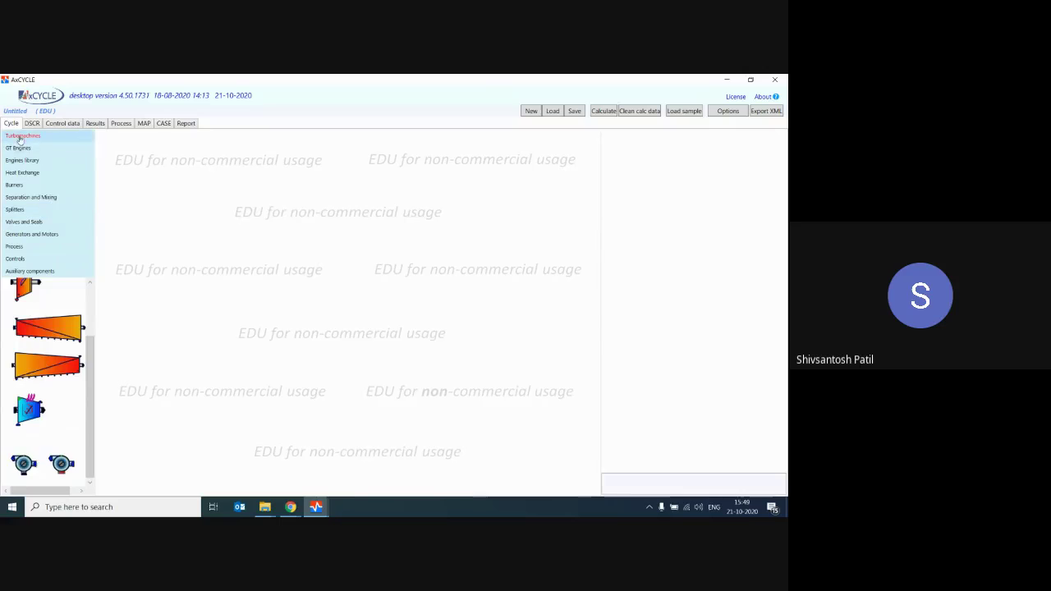
scroll(46, 336, up, 2)
scroll(46, 337, down, 1)
scroll(54, 419, down, 1)
drag(29, 408, 450, 271)
click(453, 308)
click(483, 302)
drag(509, 337, 496, 329)
click(498, 356)
click(479, 348)
click(477, 349)
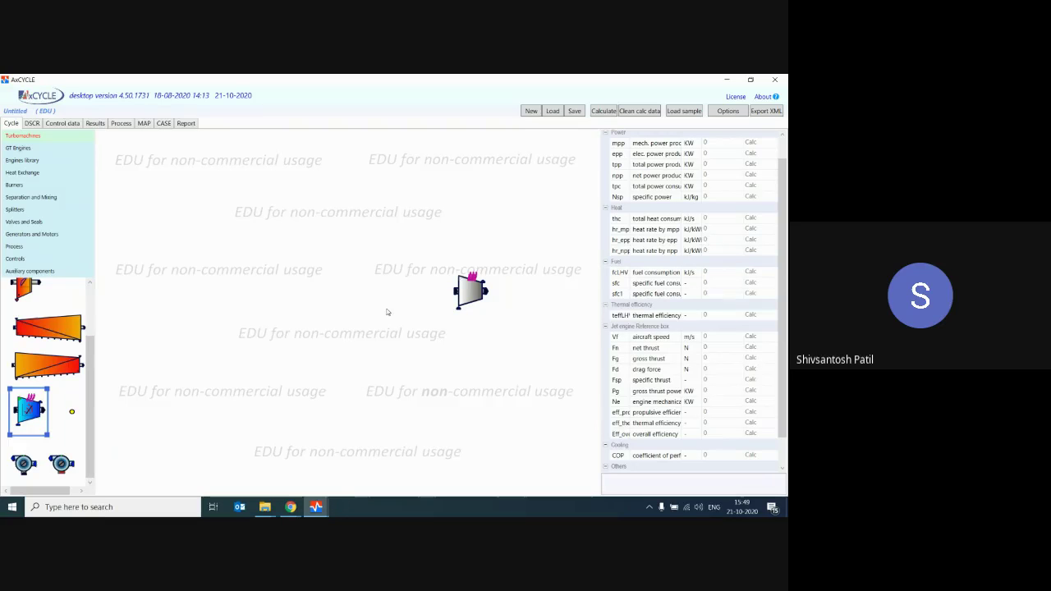
Place a Condenser w/o cooling loop from the Heat Exchange group above and to the left of the compressor
click(47, 161)
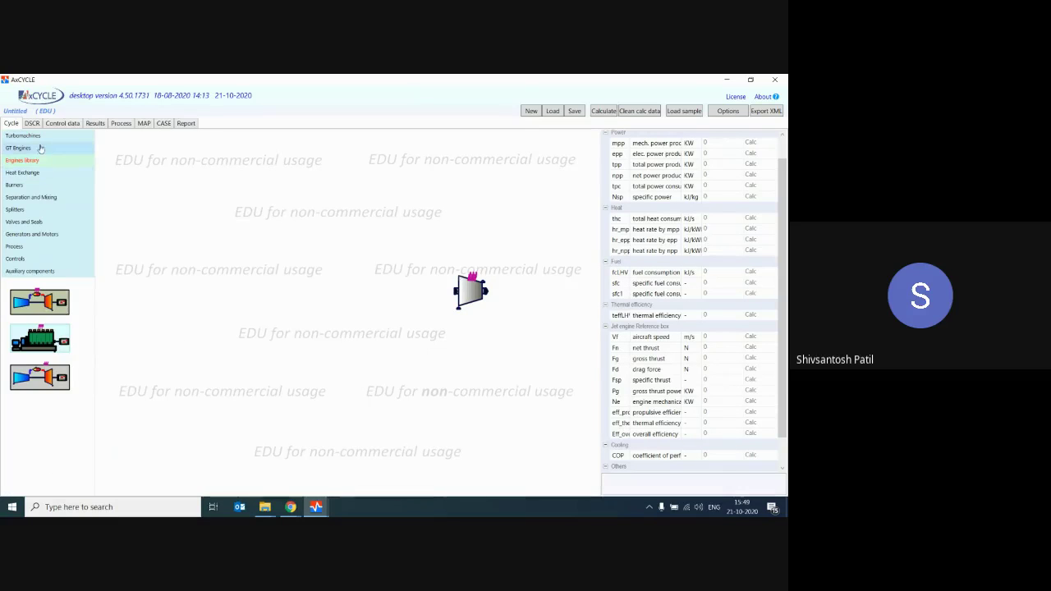
click(39, 173)
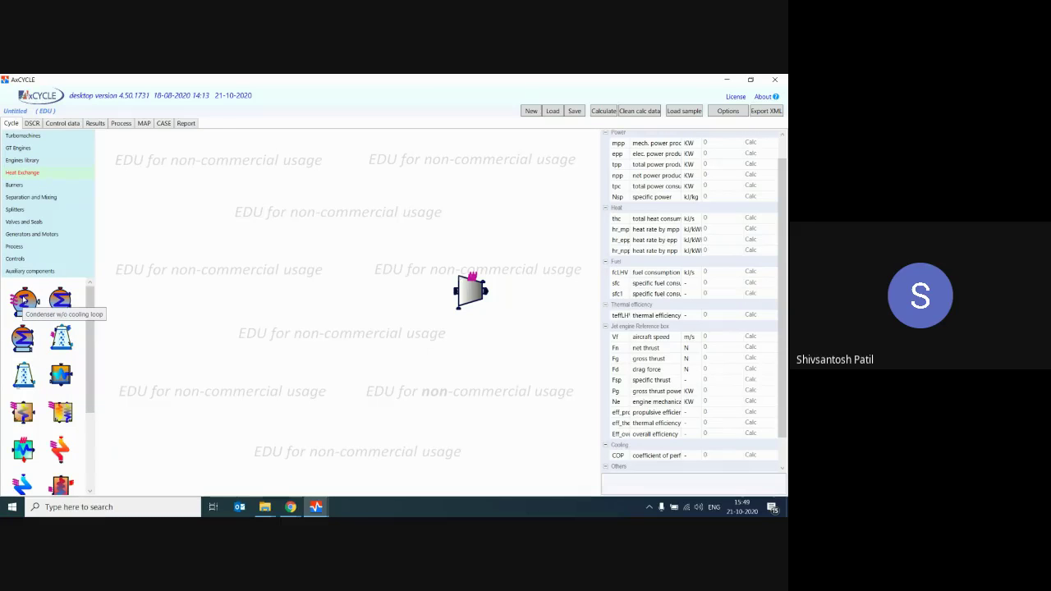
drag(23, 300, 324, 198)
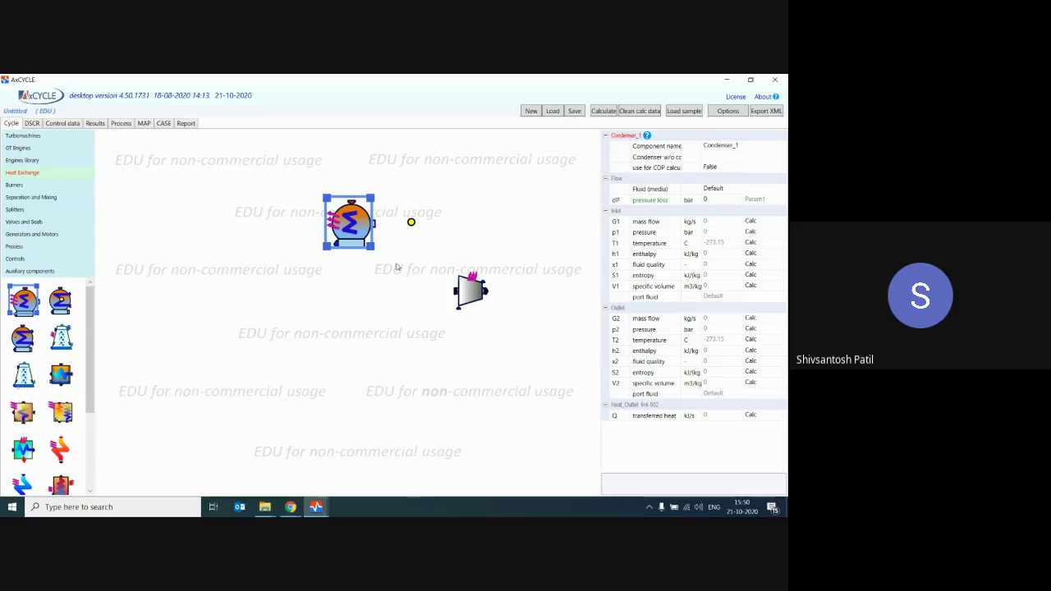
Place a heater from the Heat Exchange group below the condenser and select it
mouse_move(89, 302)
mouse_down()
mouse_move(89, 324)
mouse_move(88, 300)
mouse_up()
scroll(66, 374, down, 2)
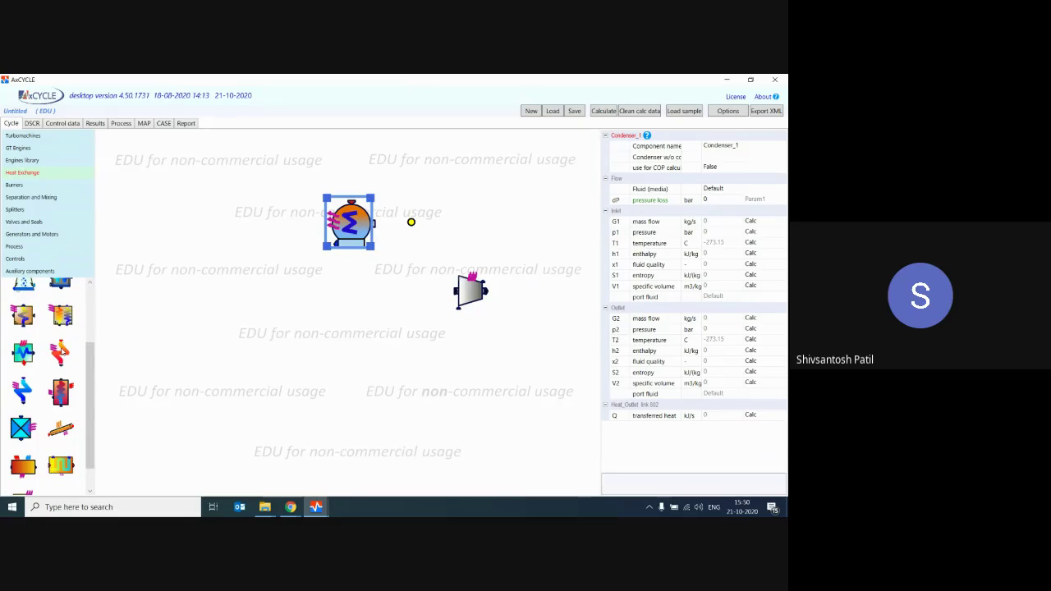
drag(60, 353, 321, 338)
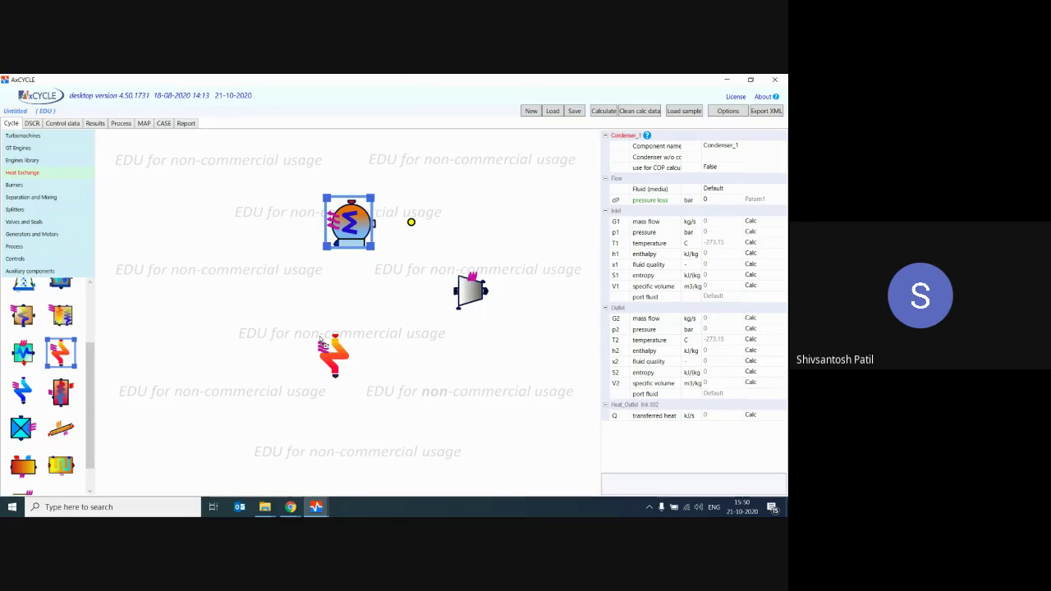
click(330, 350)
click(355, 408)
click(335, 351)
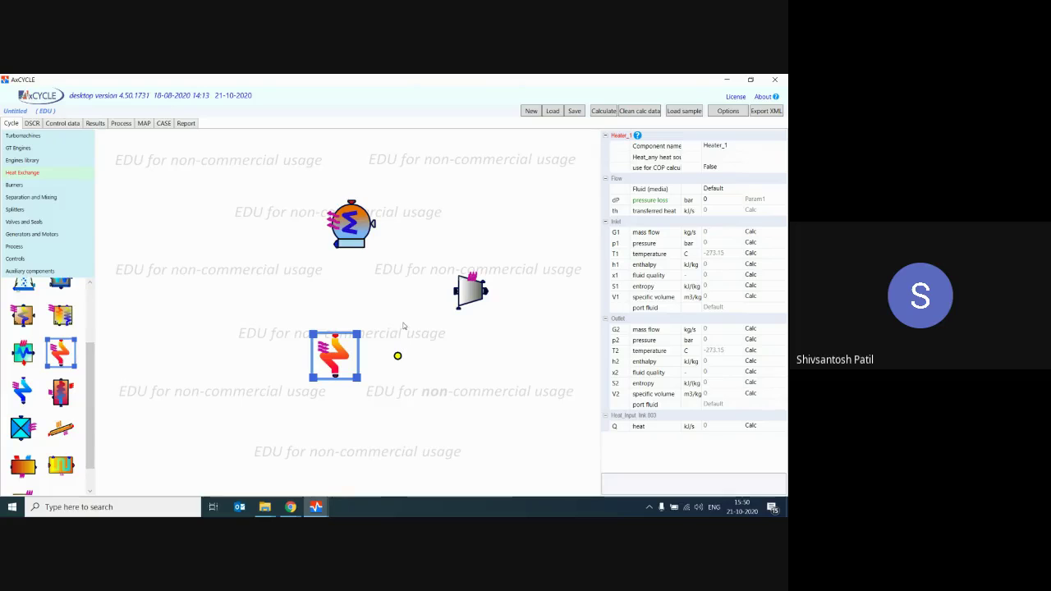
Rotate the heater so its inlet and outlet ports lie horizontally
key(ctrl+r)
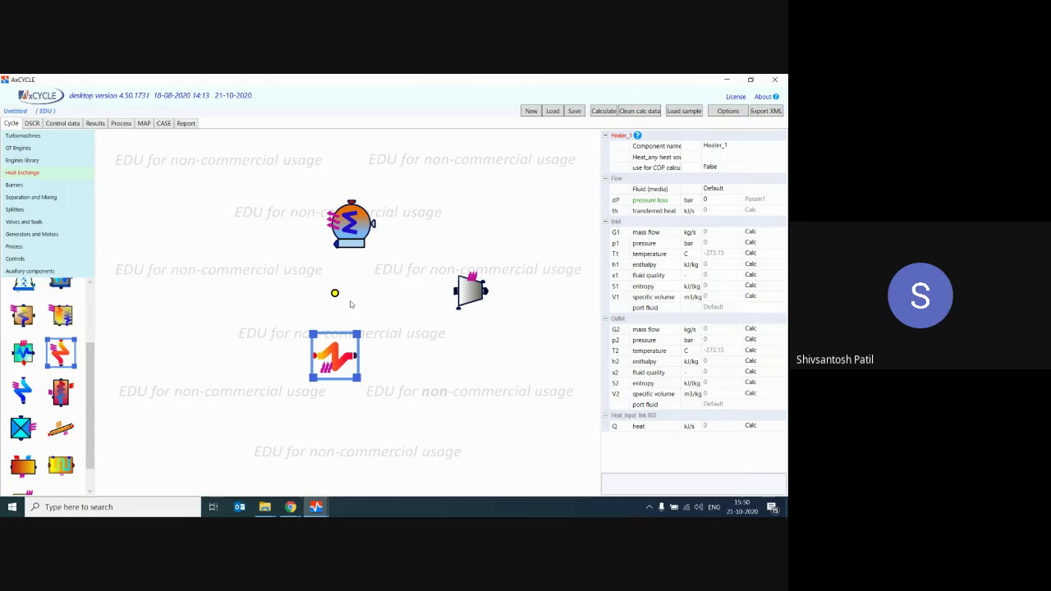
click(384, 379)
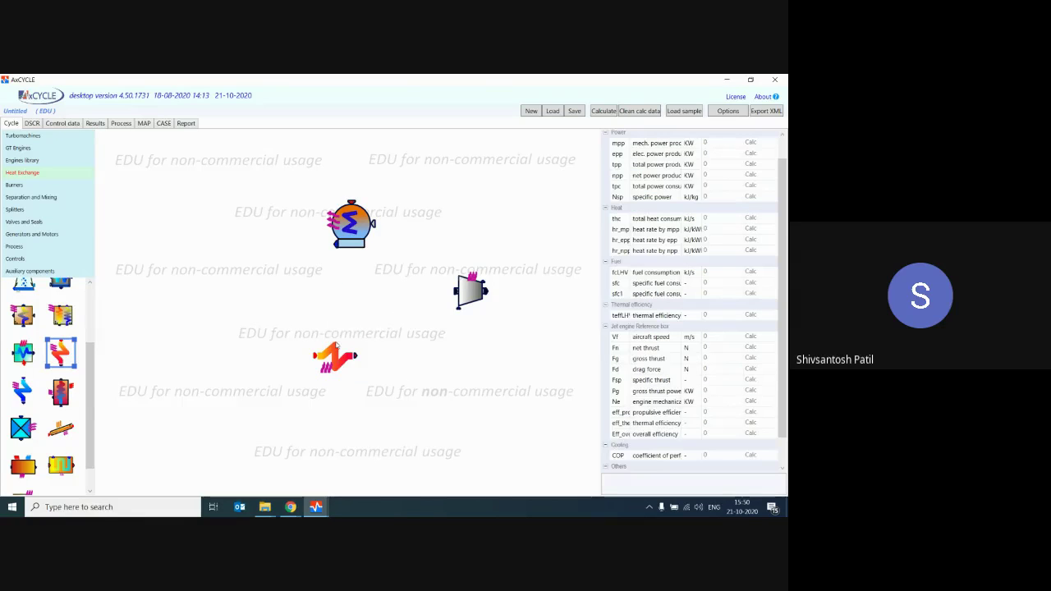
click(336, 345)
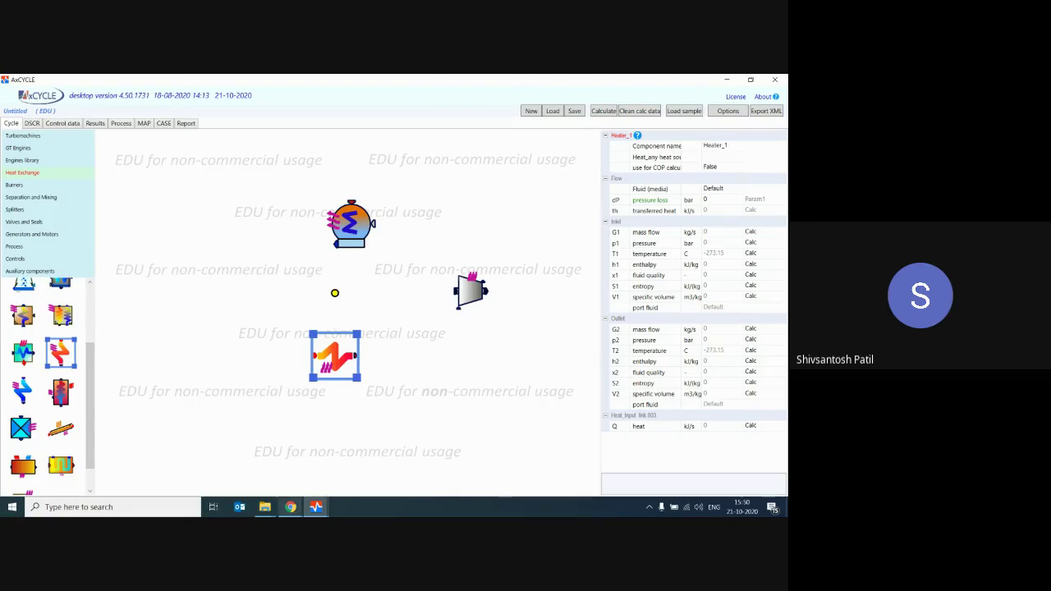
Open the recent Simple refrigeration cycle project in a second window, examine its component layout and minimize it
right_click(311, 510)
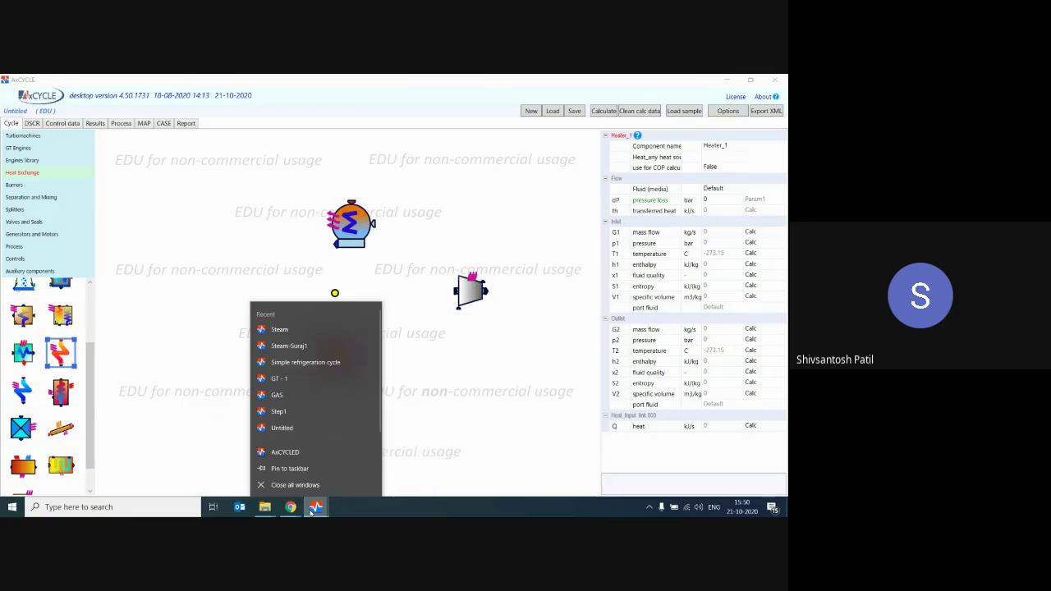
click(310, 364)
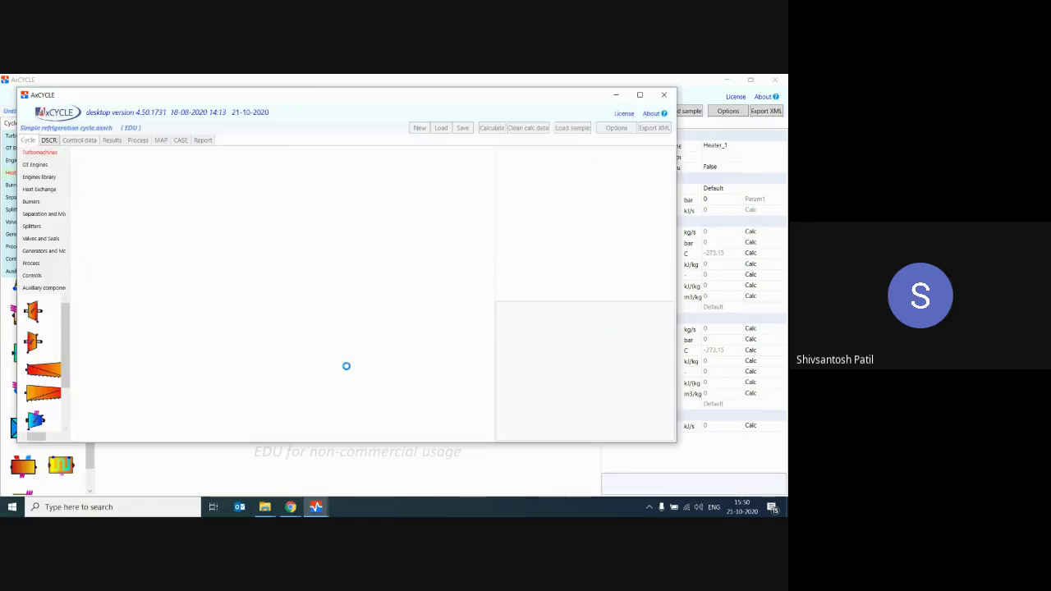
scroll(153, 292, up, 5)
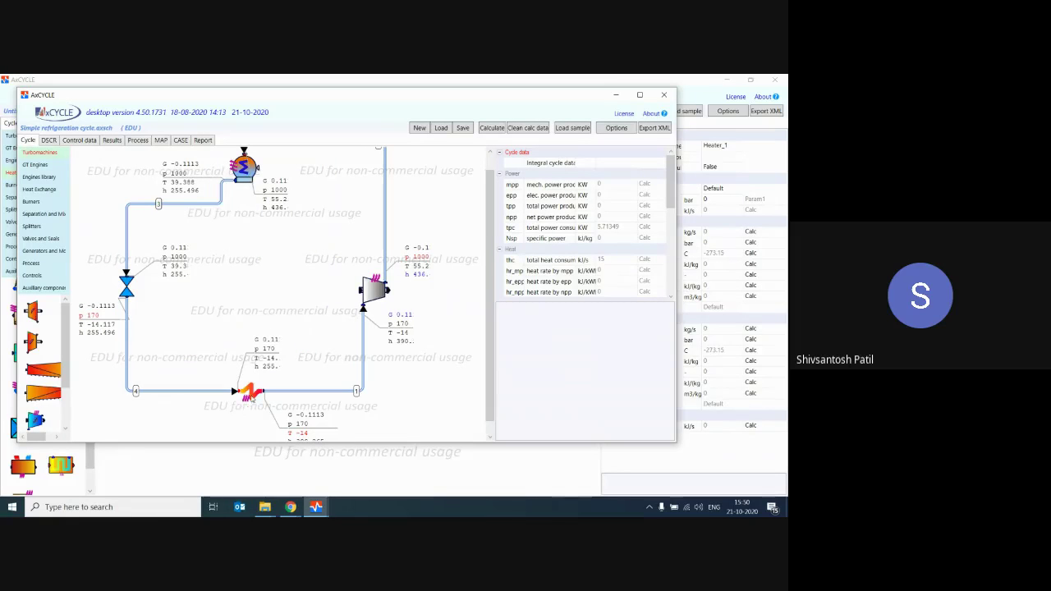
click(612, 95)
Rotate the heater upright and back to the horizontal orientation
click(327, 396)
click(328, 362)
click(335, 394)
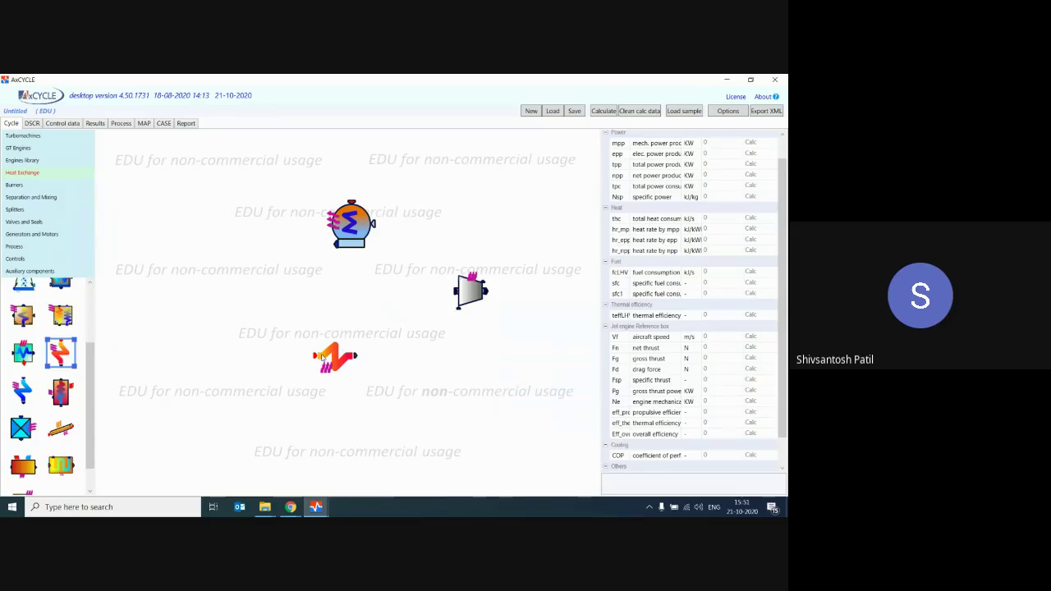
click(334, 355)
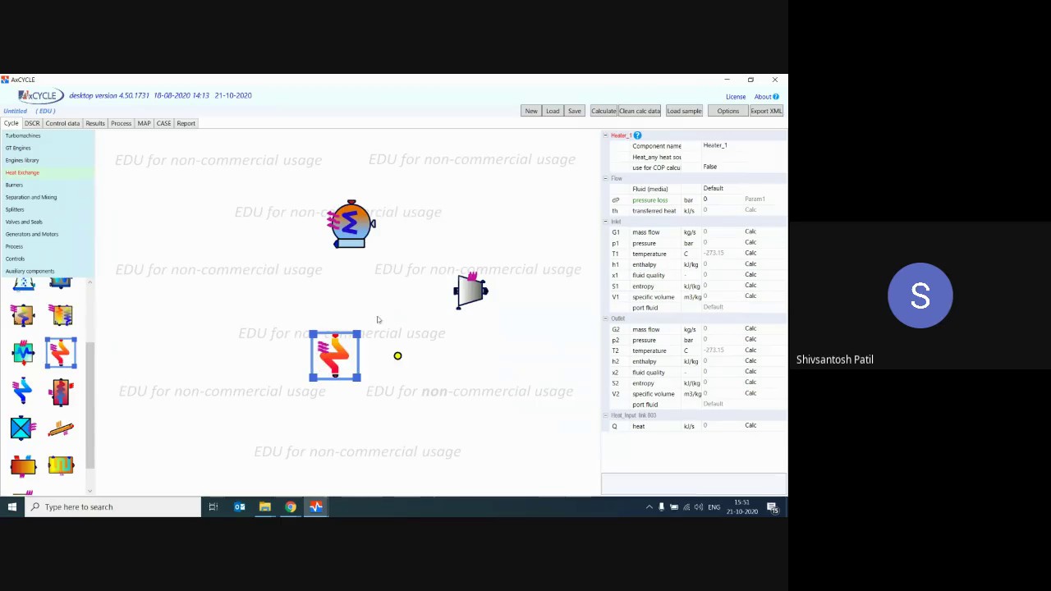
key(ctrl+r)
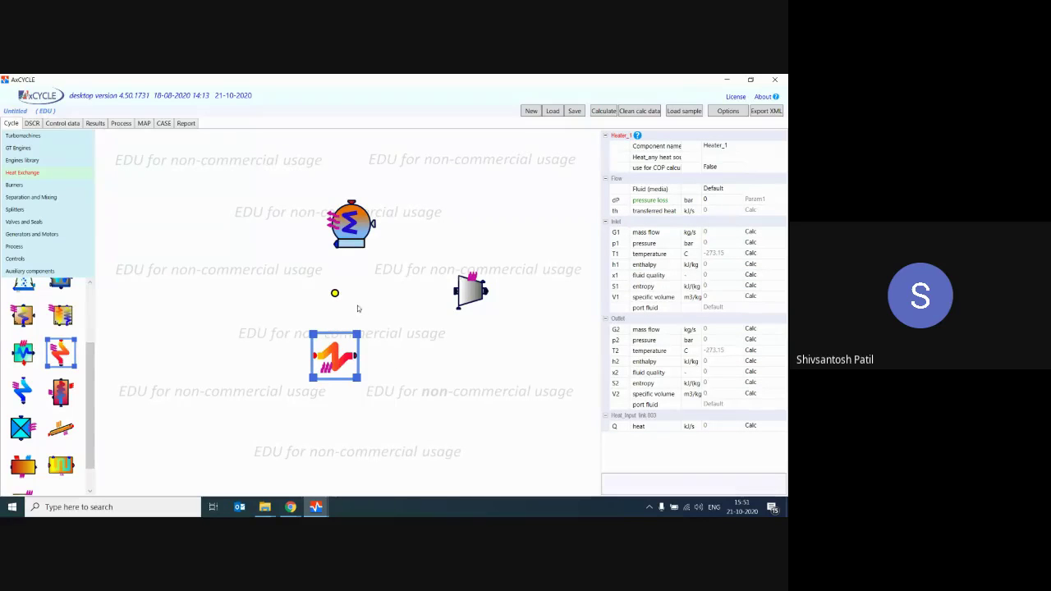
click(431, 375)
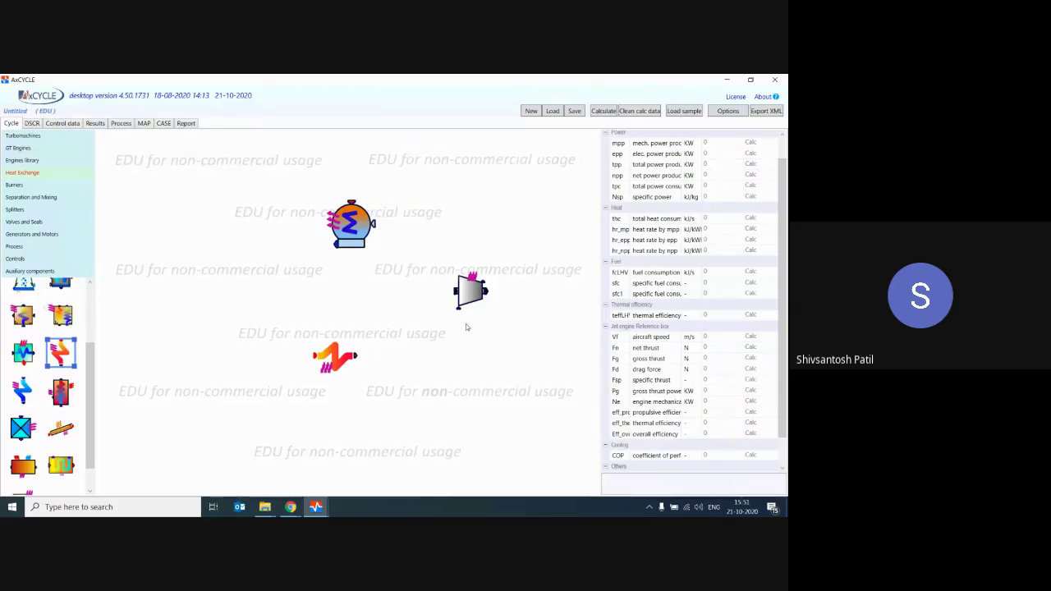
Shift the condenser left above the heater and place a valve from Valves and Seals on the diagram's left side
drag(284, 187, 385, 222)
click(206, 234)
click(25, 222)
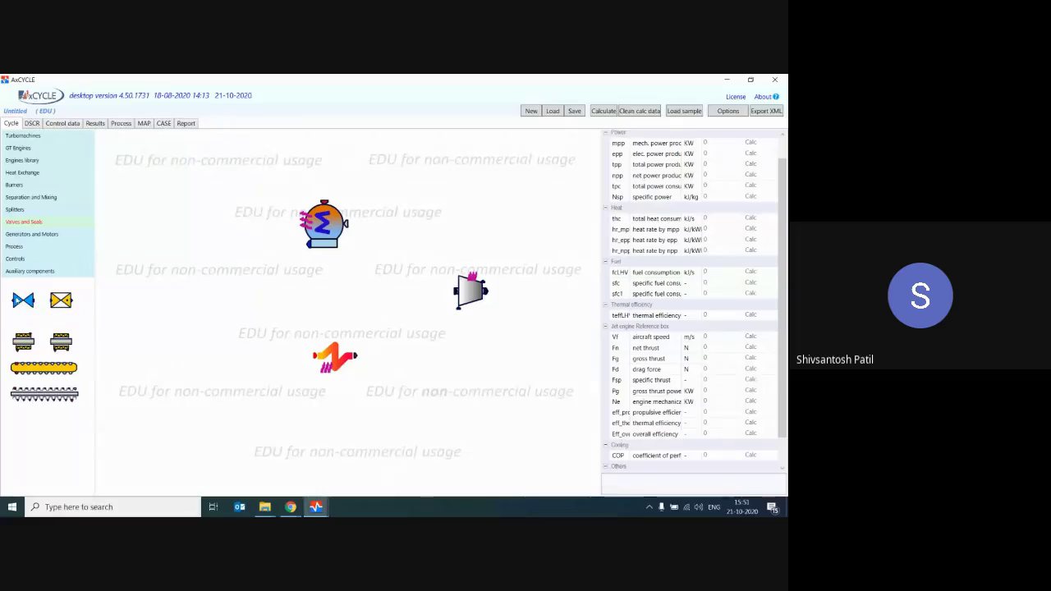
drag(23, 302, 206, 296)
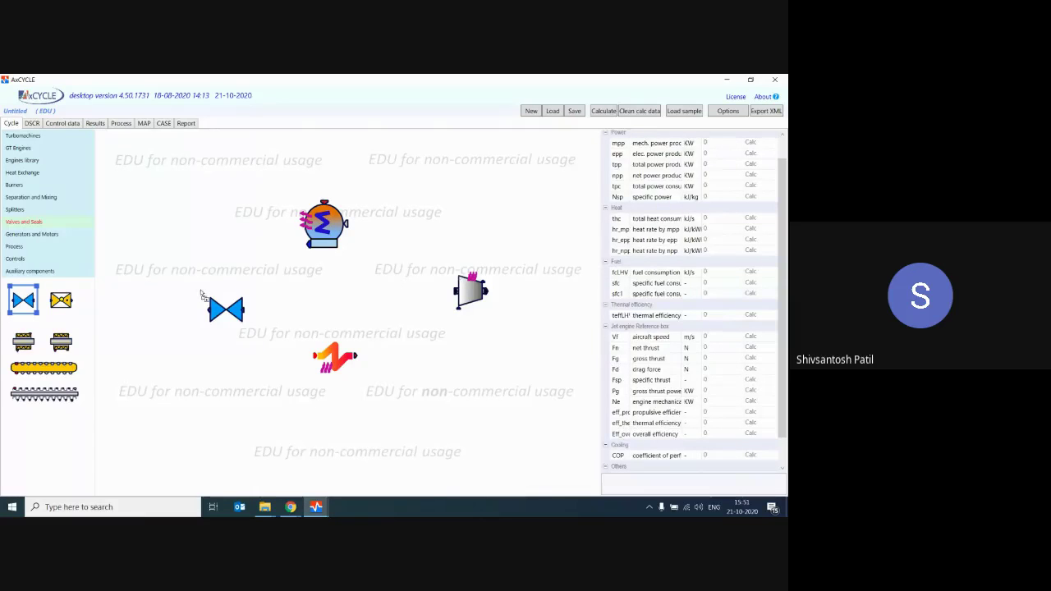
Rotate the valve so its inlet and outlet ports stand vertically
click(266, 318)
click(230, 314)
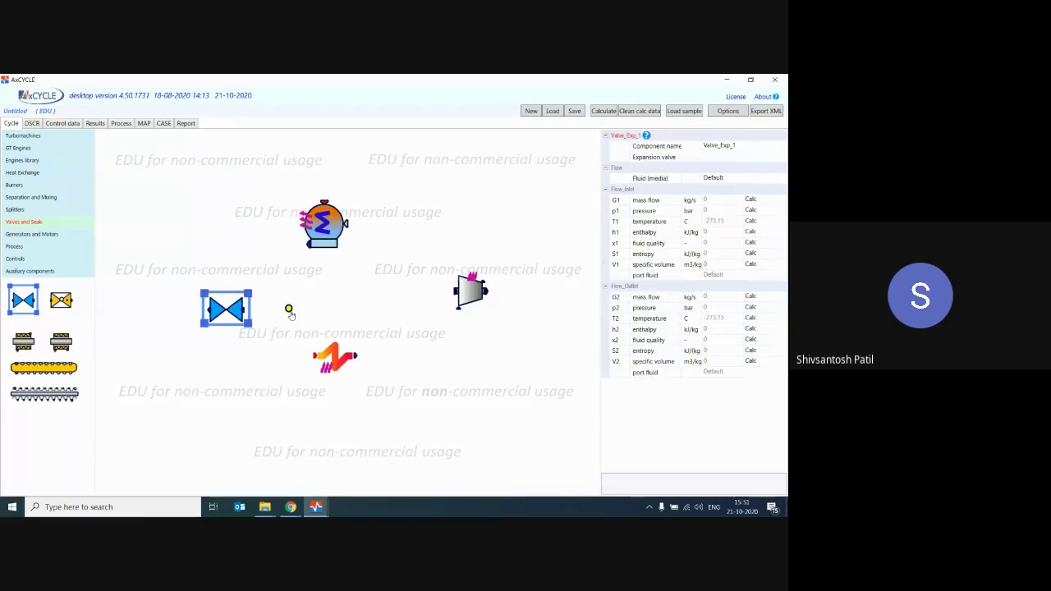
key(r)
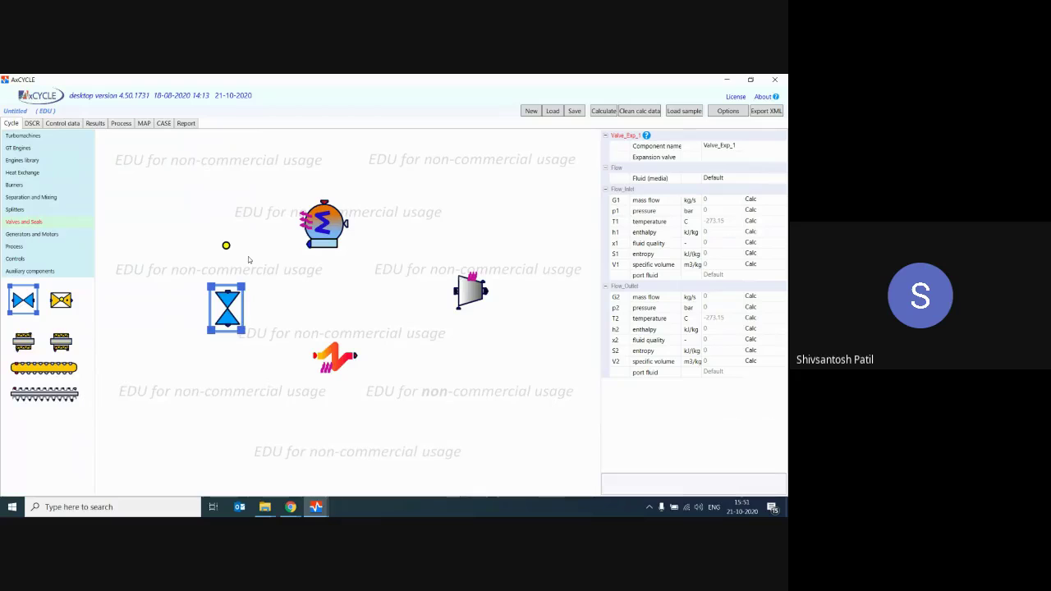
key(r)
click(289, 317)
click(230, 310)
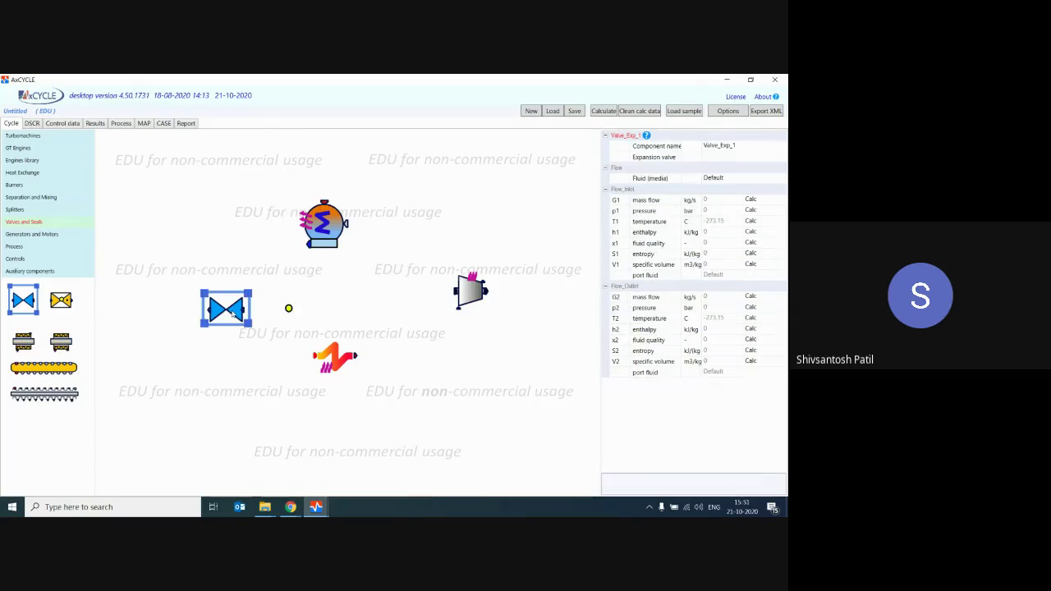
key(r)
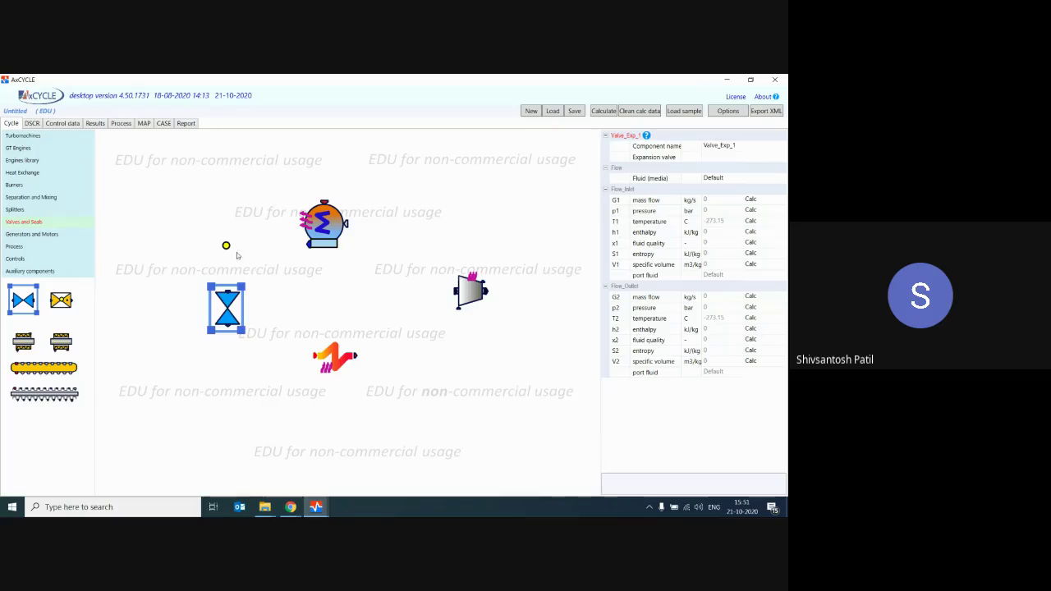
click(285, 280)
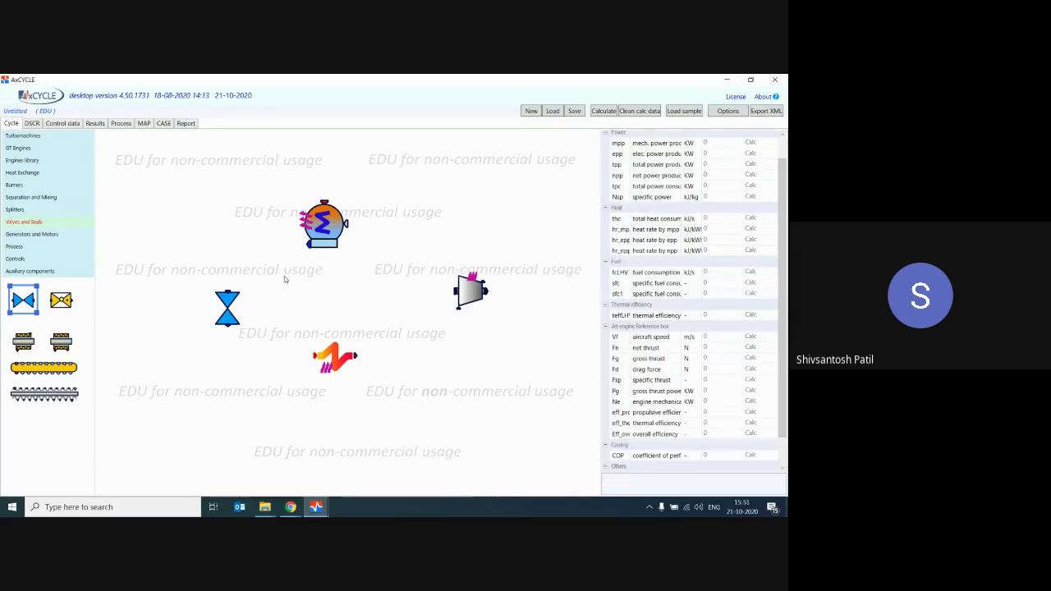
Move the condenser slightly up and to the right, farther above the heater
drag(284, 170, 380, 279)
drag(340, 233, 366, 204)
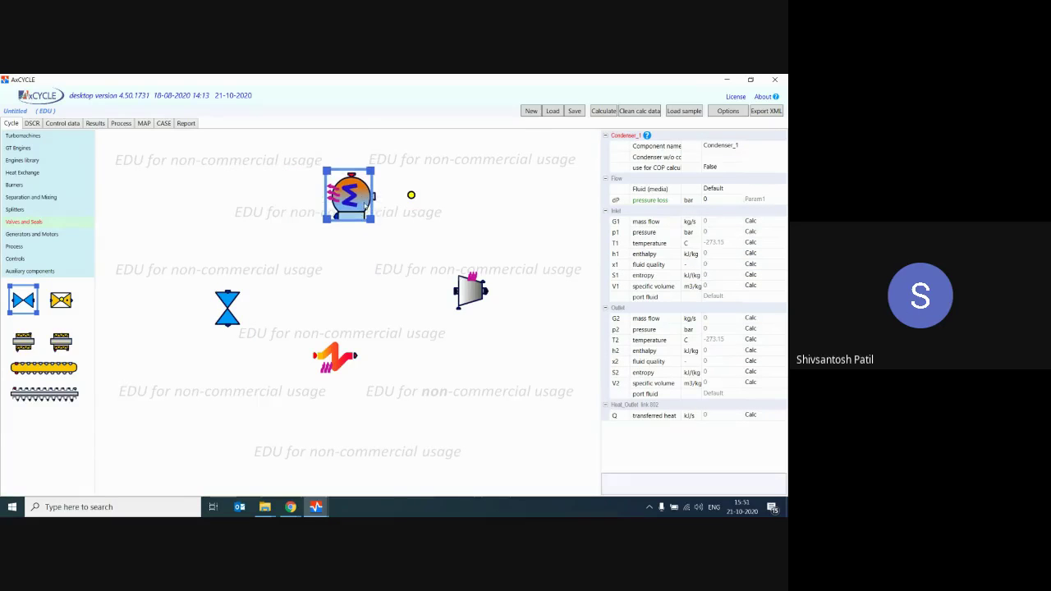
click(350, 264)
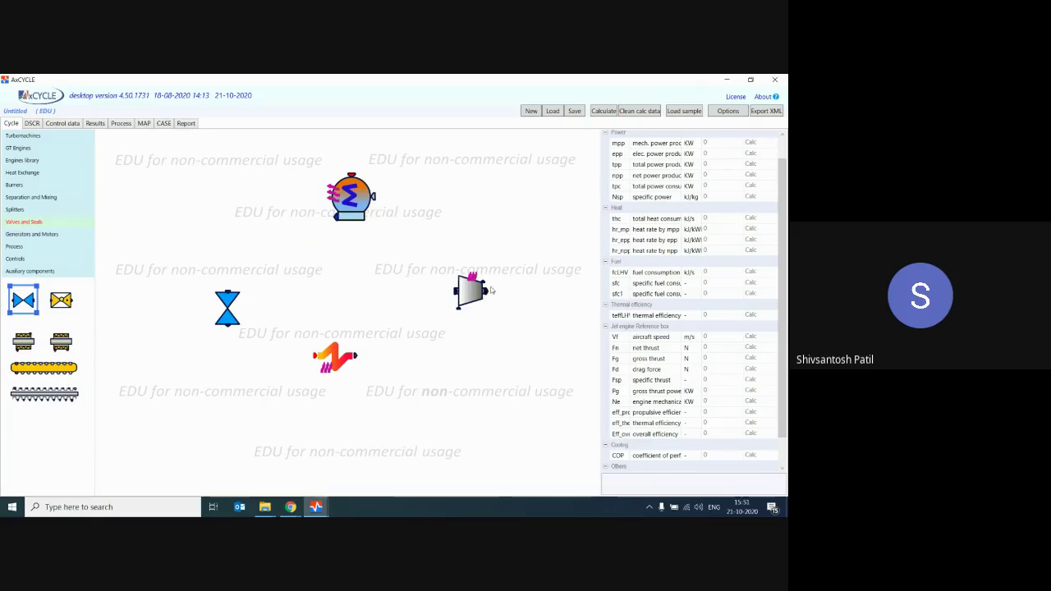
Link compressor outlet to condenser, heater outlet to compressor inlet, valve to heater and condenser outlet to valve, closing the loop
drag(485, 285, 352, 165)
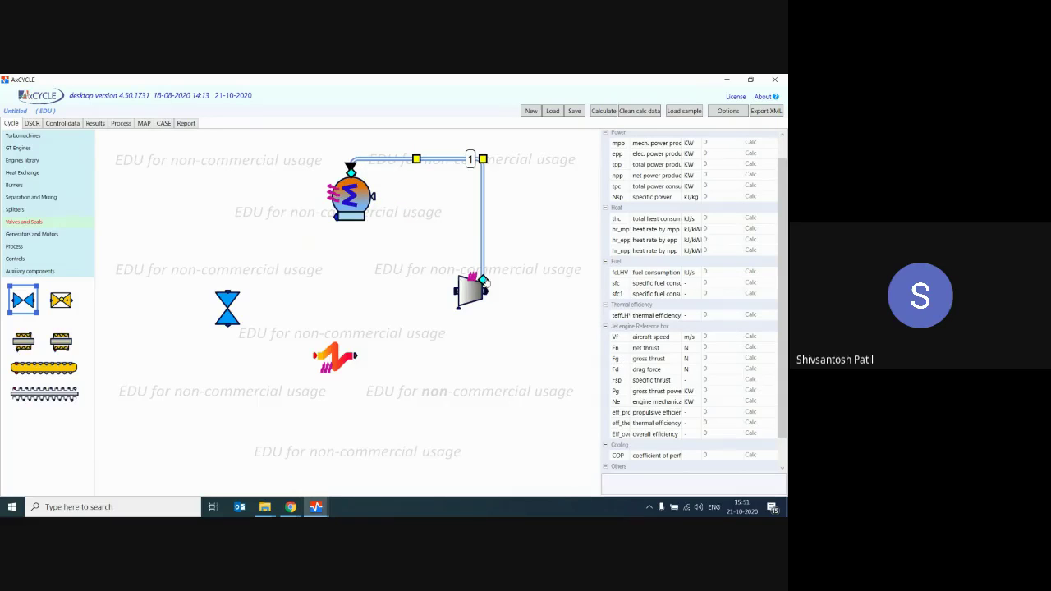
drag(358, 358, 458, 311)
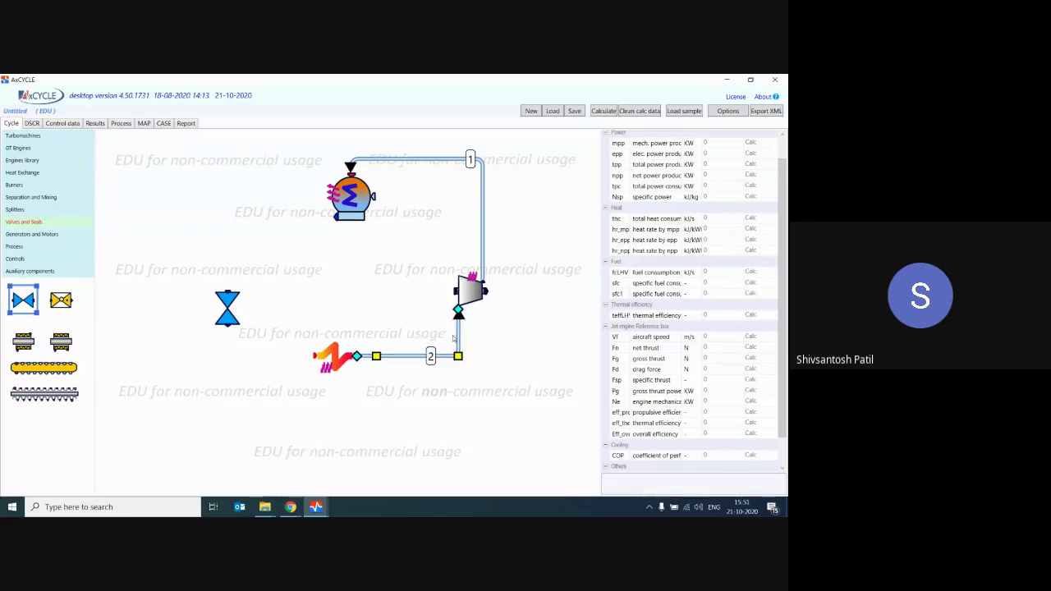
drag(228, 327, 313, 356)
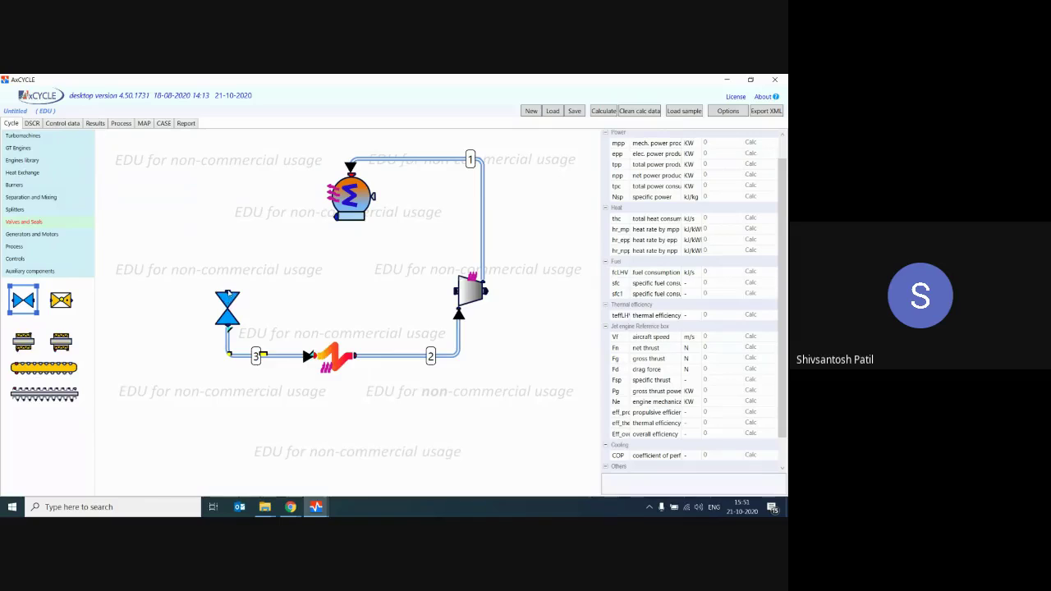
drag(230, 291, 335, 216)
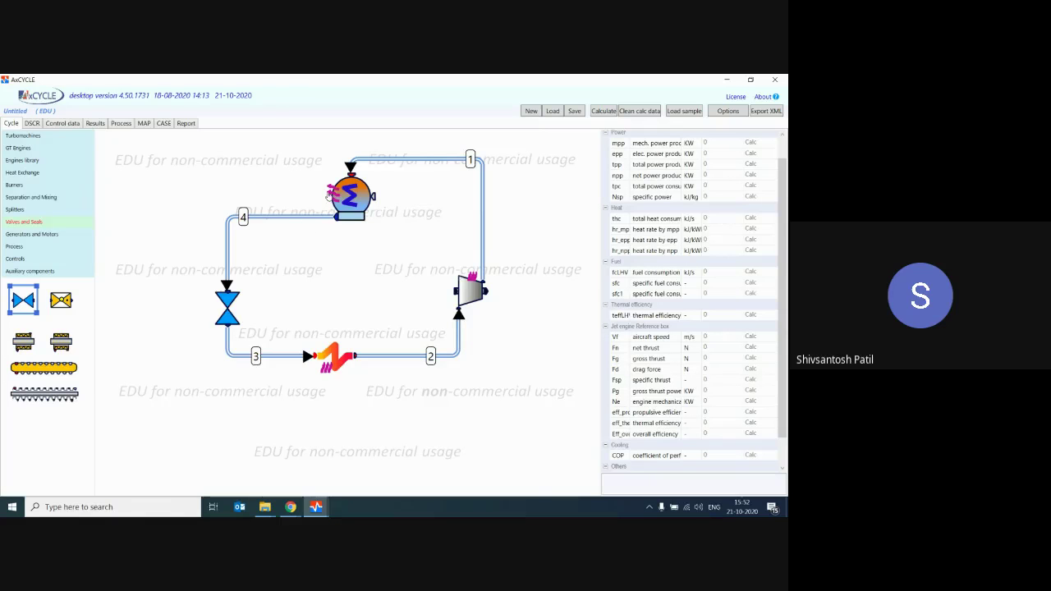
click(363, 212)
click(375, 233)
Switch to Google Meet to check the meeting chat and return to the refrigeration cycle in AxCYCLE
mouse_move(287, 506)
click(230, 457)
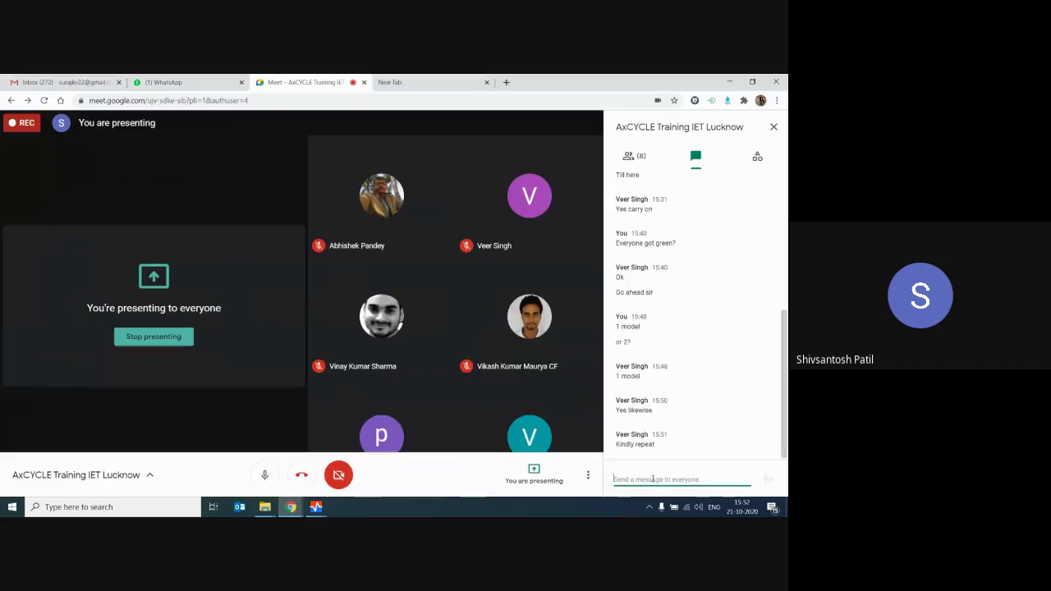
click(316, 507)
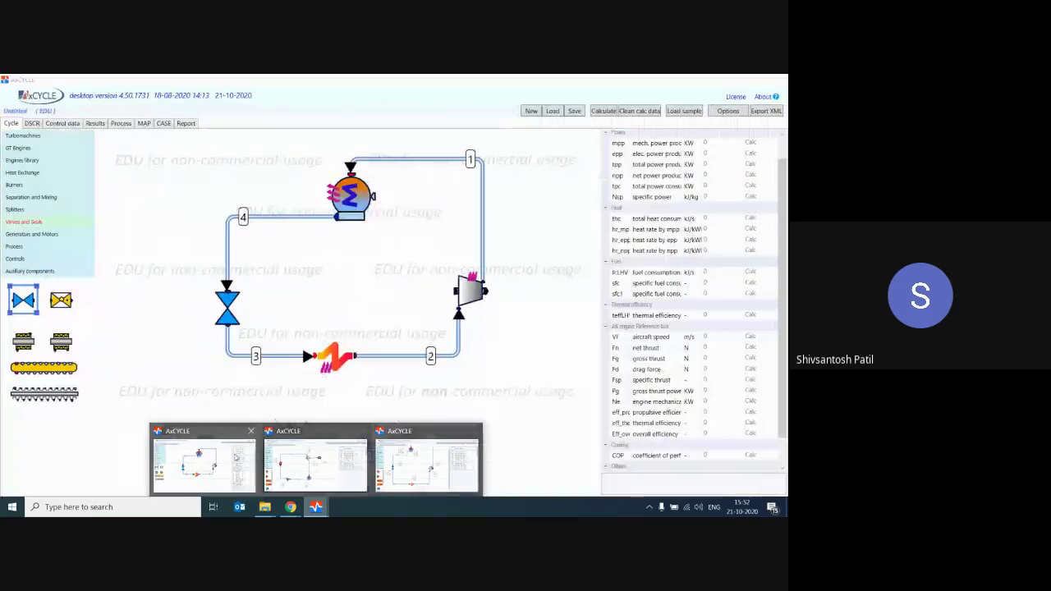
click(445, 478)
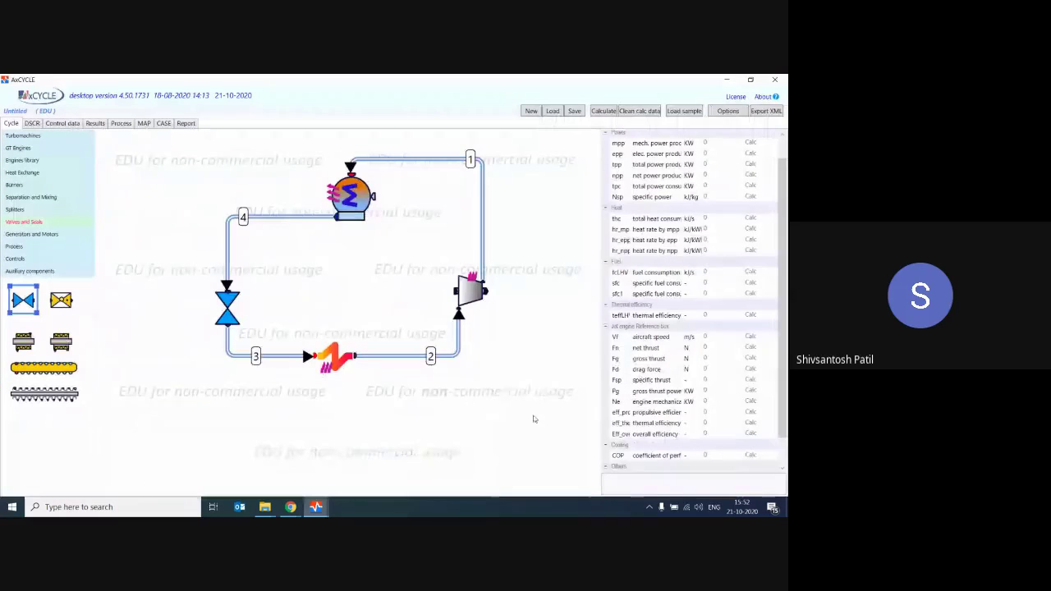
Delete the entire cycle from the diagram and place a compressor from Turbomachines on the diagram's right side
drag(170, 131, 170, 132)
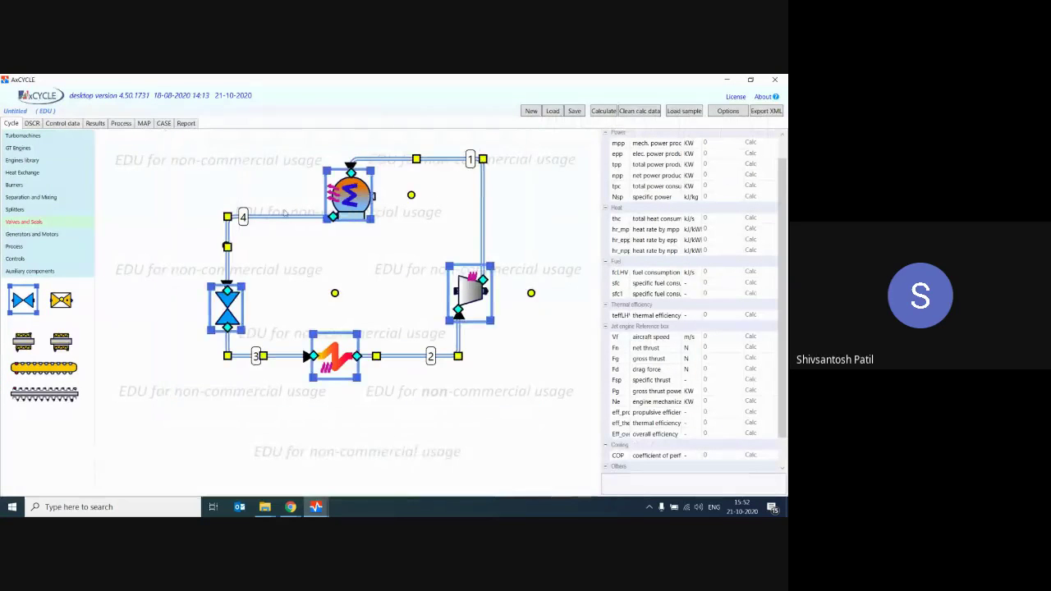
key(Delete)
click(23, 136)
scroll(48, 331, down, 1)
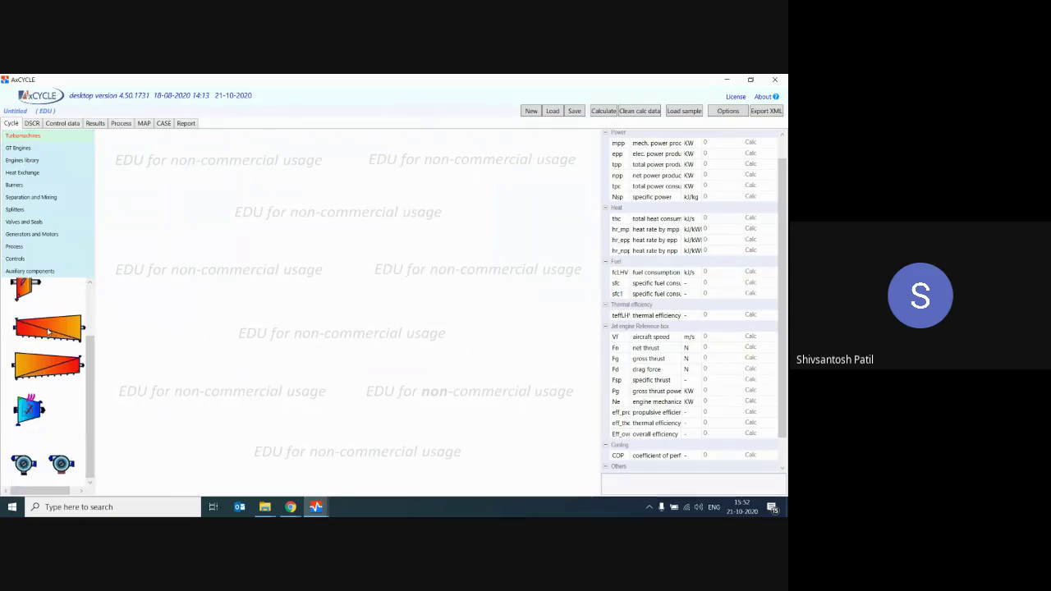
drag(29, 410, 451, 280)
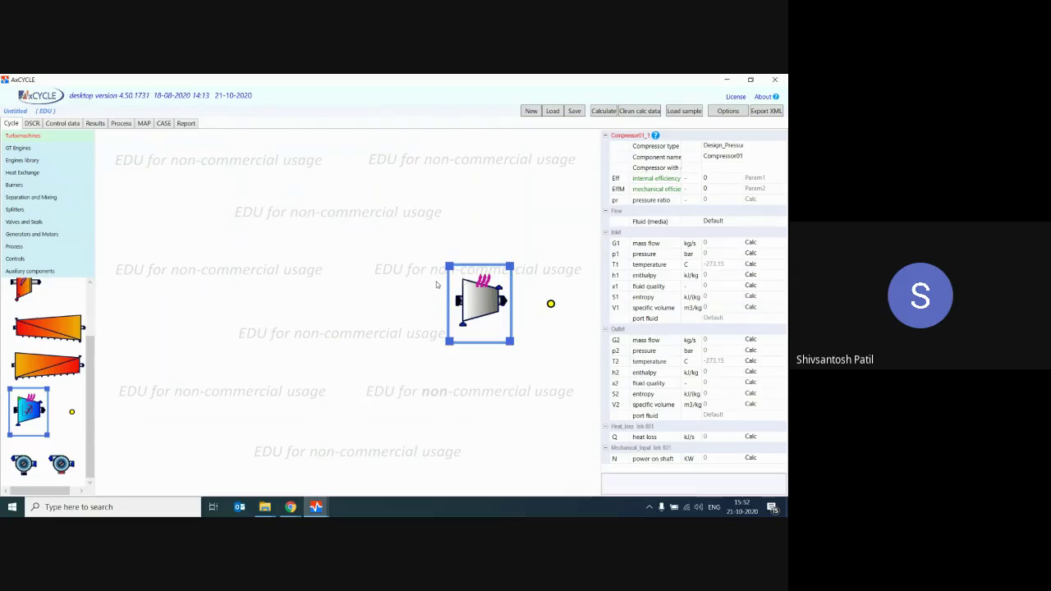
click(420, 326)
click(459, 324)
click(387, 343)
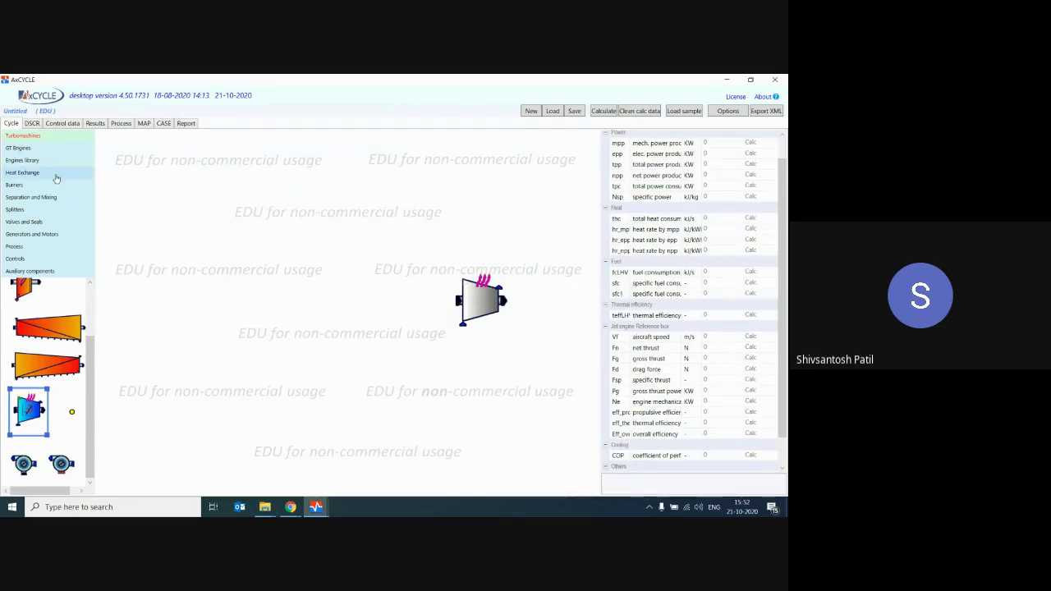
Place a condenser from Heat Exchange in the upper middle of the diagram and a heater with absolute pressure loss below it
click(22, 173)
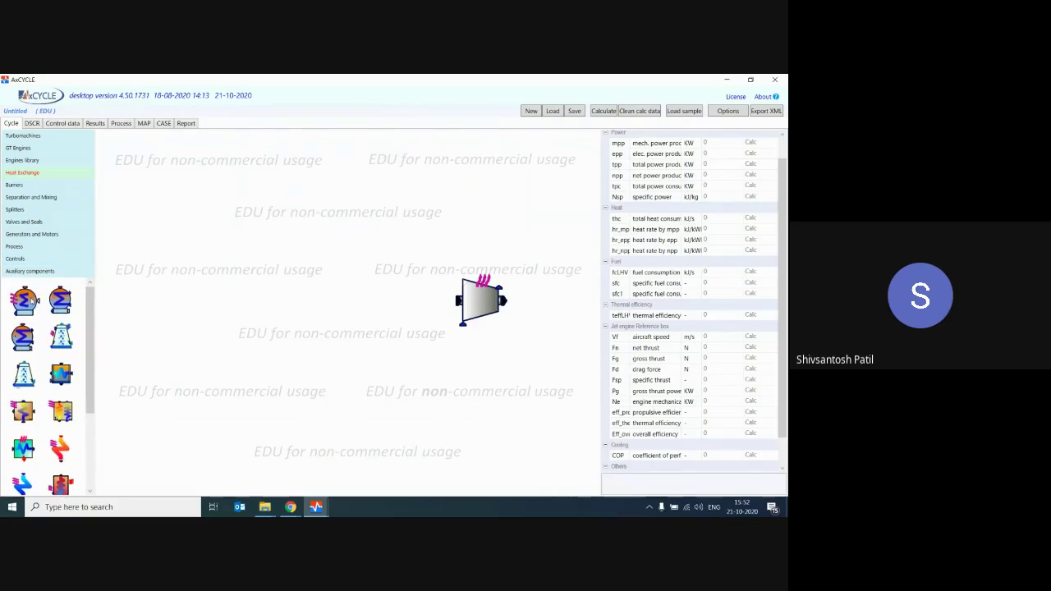
drag(24, 302, 411, 195)
scroll(15, 385, down, 1)
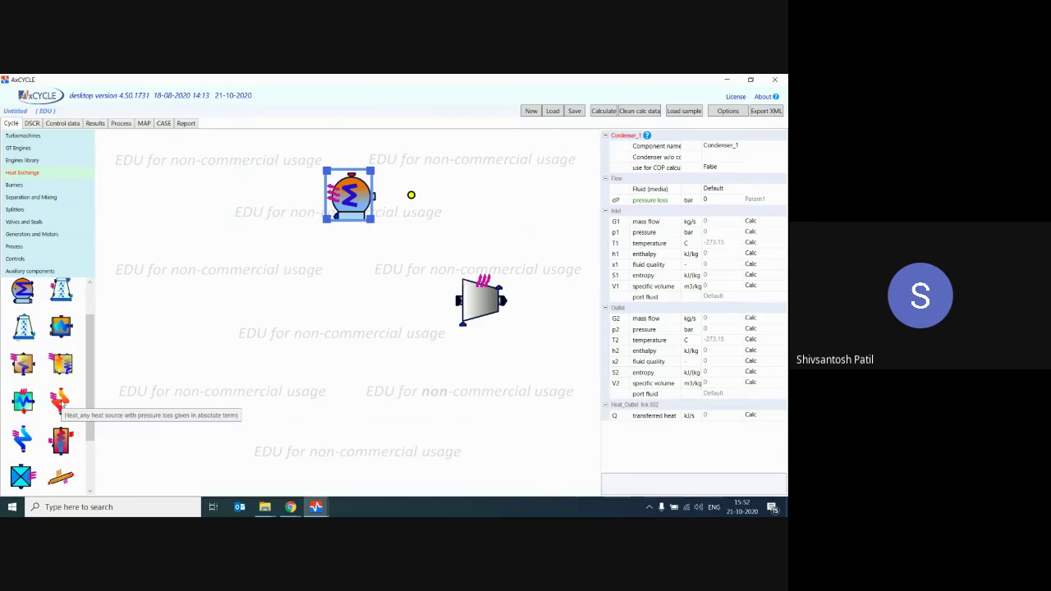
drag(60, 400, 369, 373)
click(369, 373)
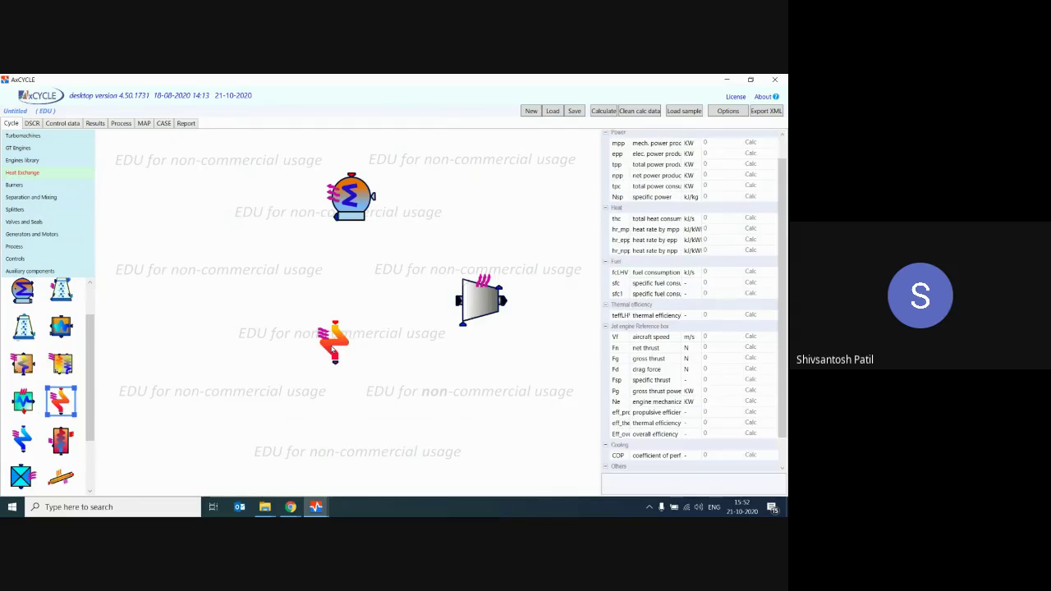
Rotate the heater below the condenser so its inlet and outlet ports lie horizontally
click(332, 351)
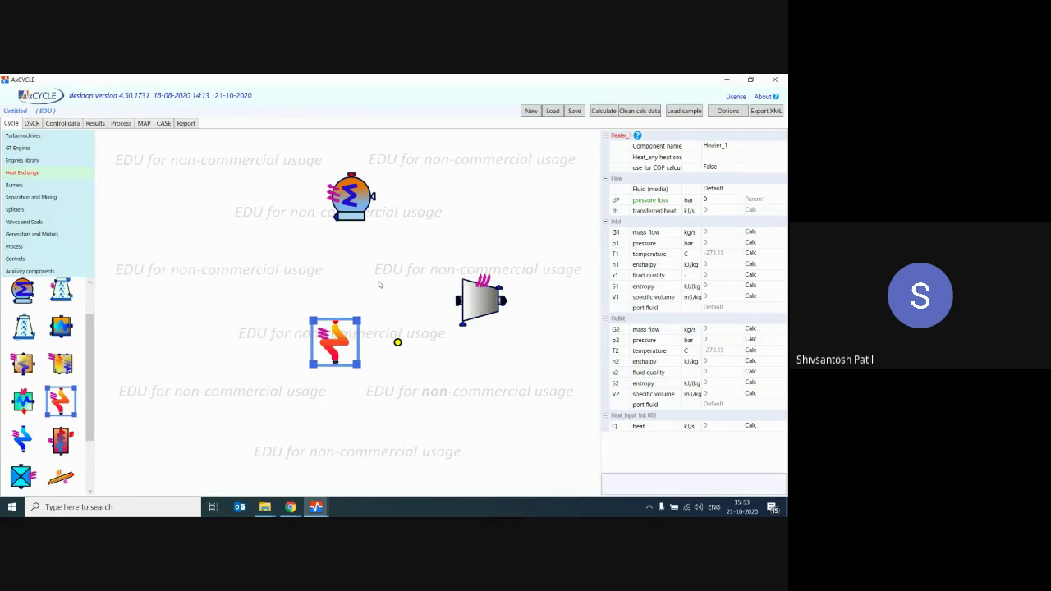
key(r)
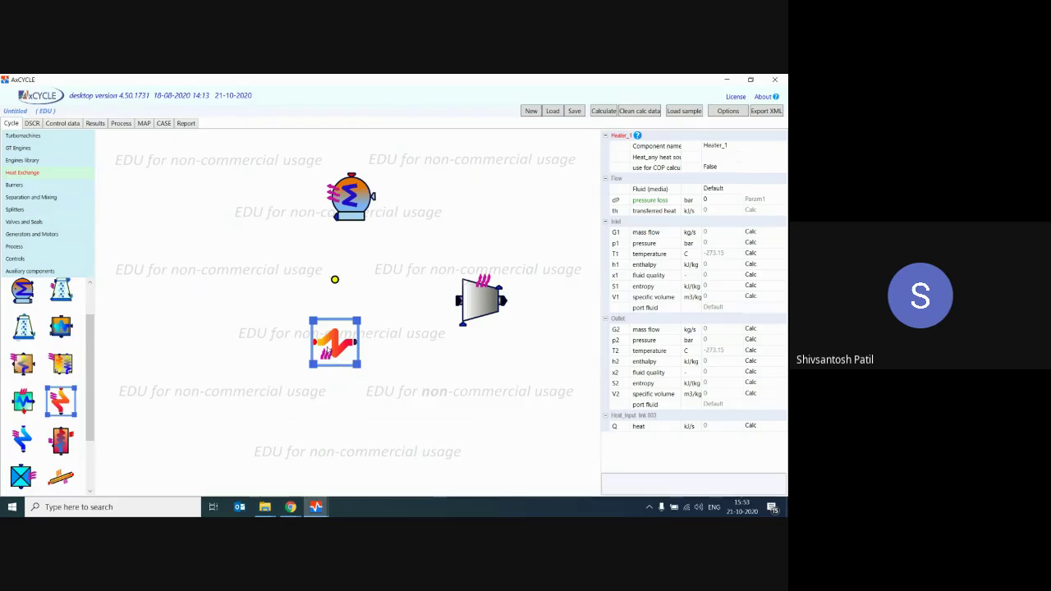
click(332, 404)
click(335, 337)
click(314, 353)
click(334, 340)
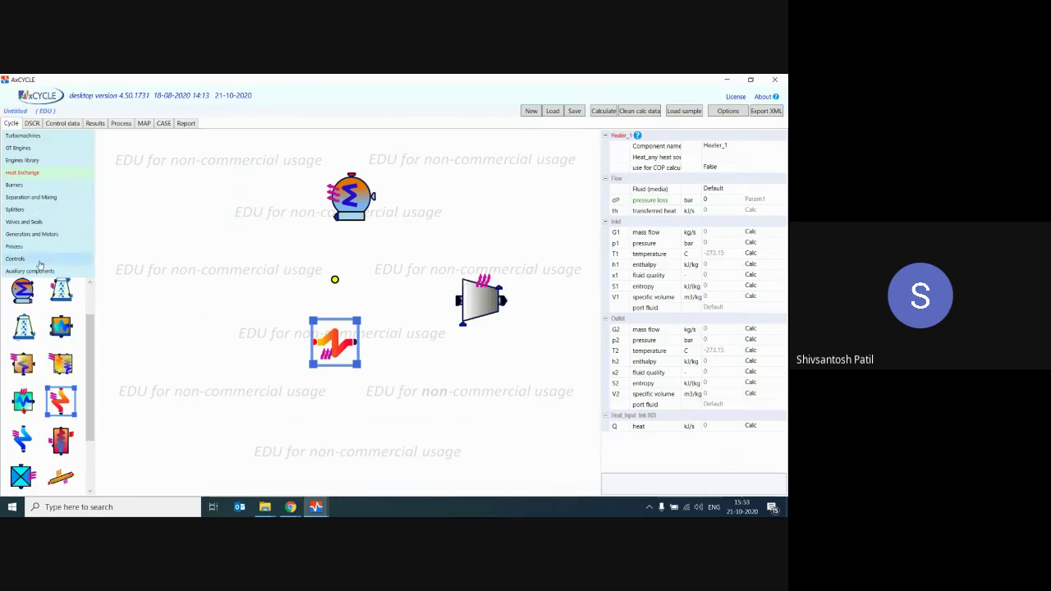
Place an expansion valve from Valves and Seals on the diagram's left side and rotate it upright
click(35, 222)
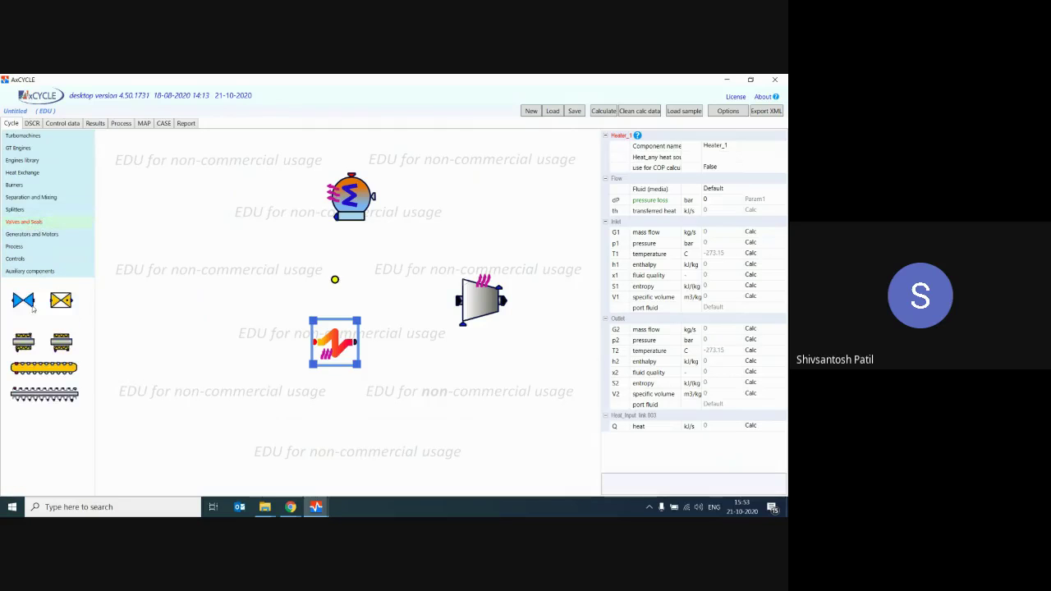
drag(23, 300, 191, 277)
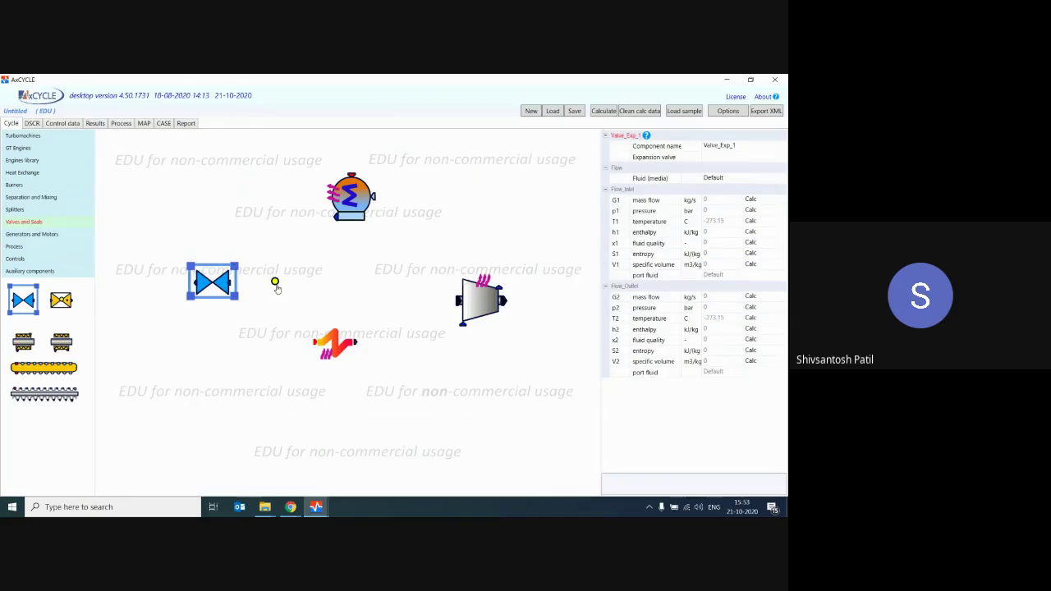
key(r)
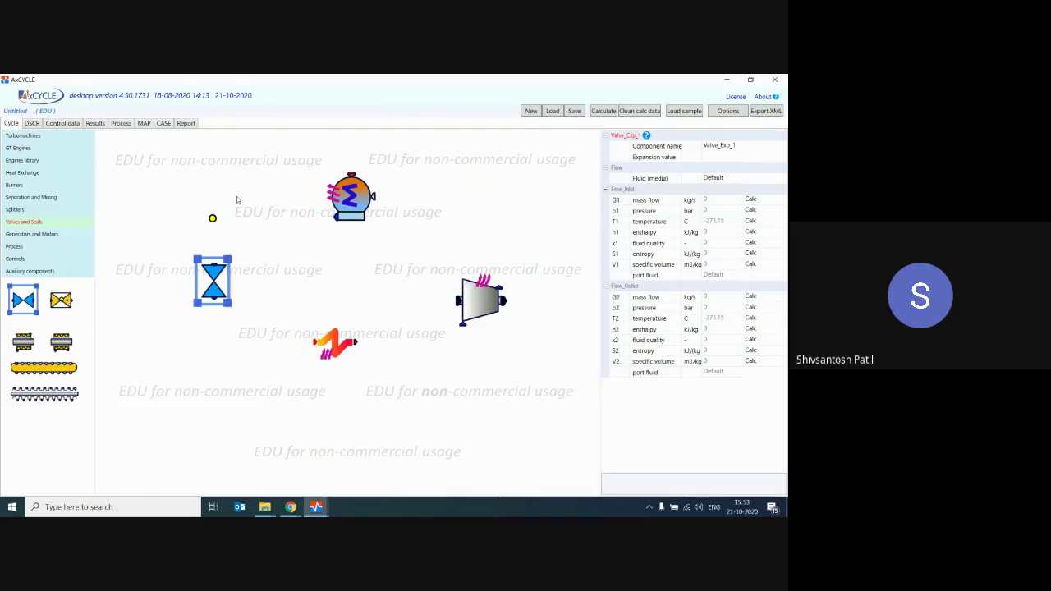
click(267, 306)
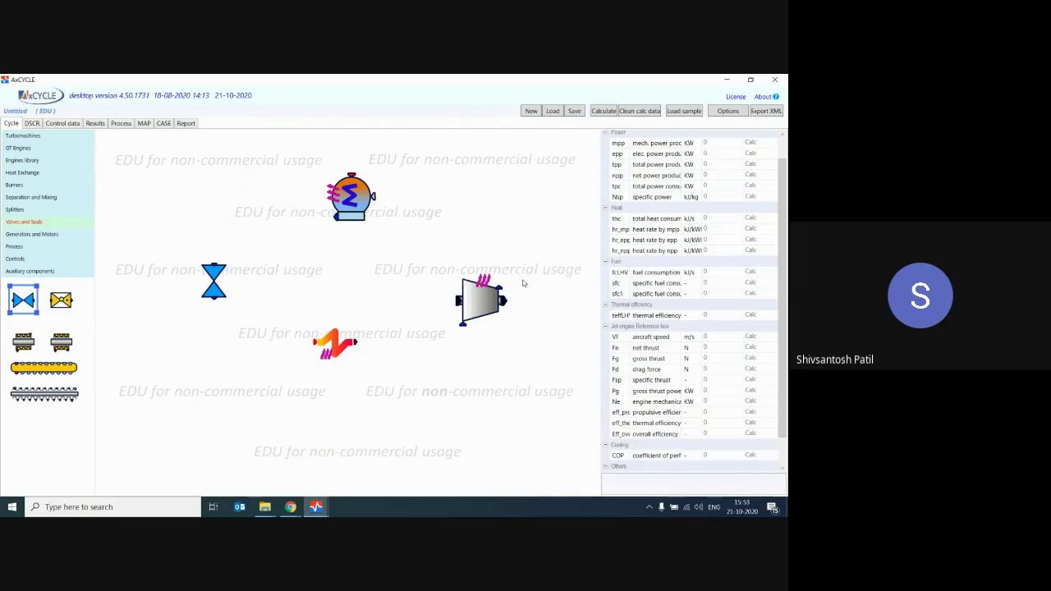
Link the compressor outlet to the condenser inlet and delete that link
drag(504, 289, 380, 195)
drag(403, 153, 352, 174)
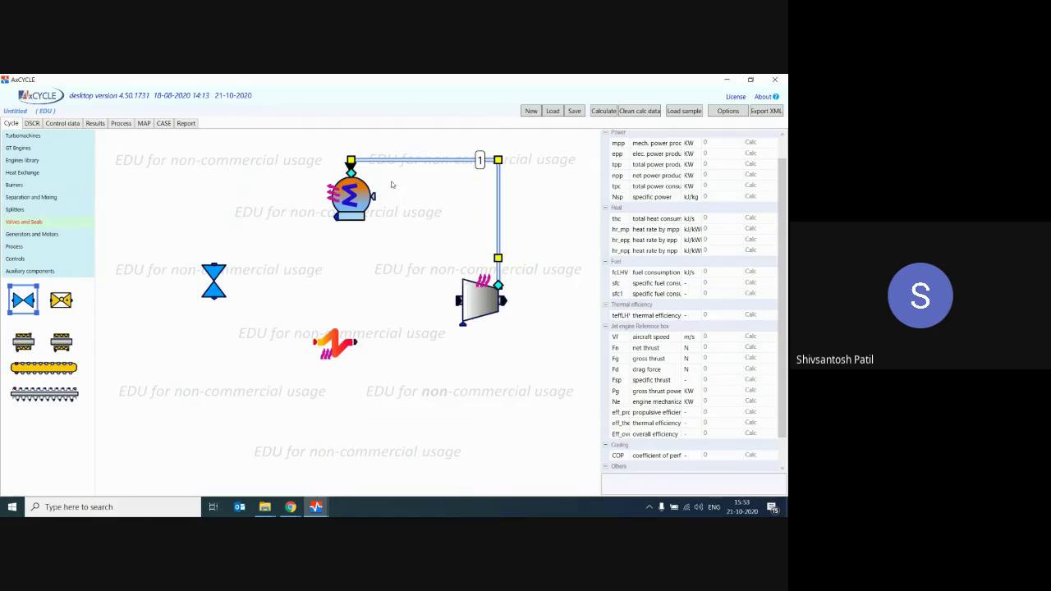
click(450, 161)
key(Delete)
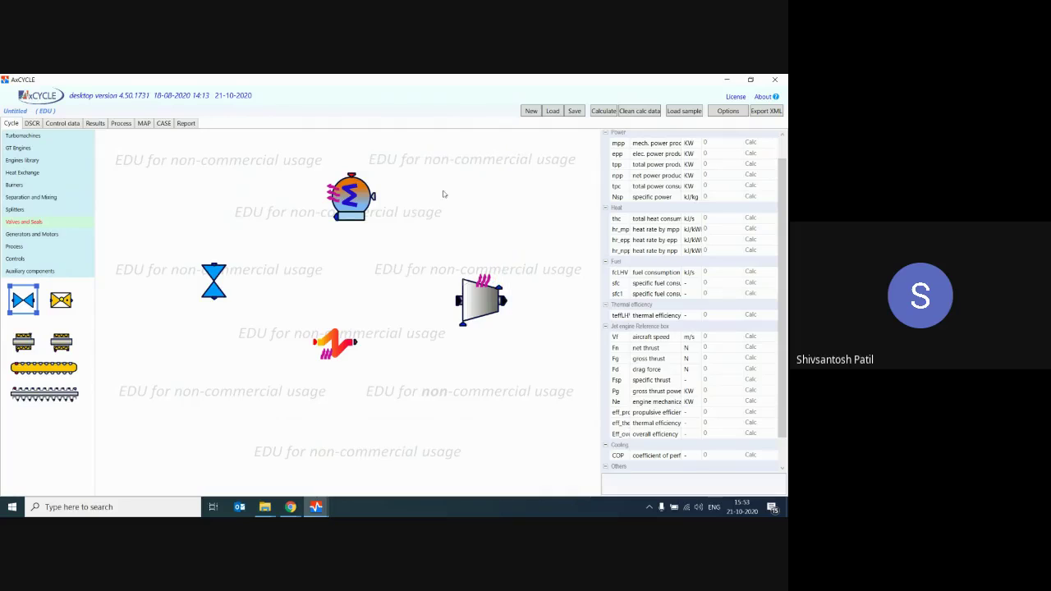
Draw the link from the condenser inlet back to the compressor outlet and delete it again
mouse_move(351, 175)
mouse_down()
mouse_move(455, 195)
mouse_move(498, 284)
mouse_up()
click(508, 213)
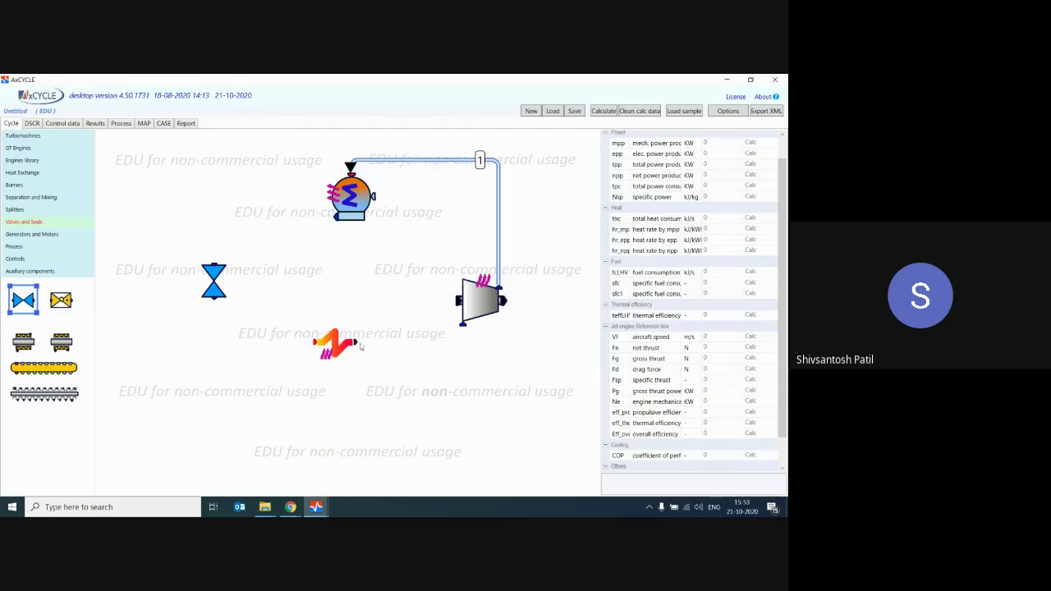
click(435, 163)
right_click(435, 164)
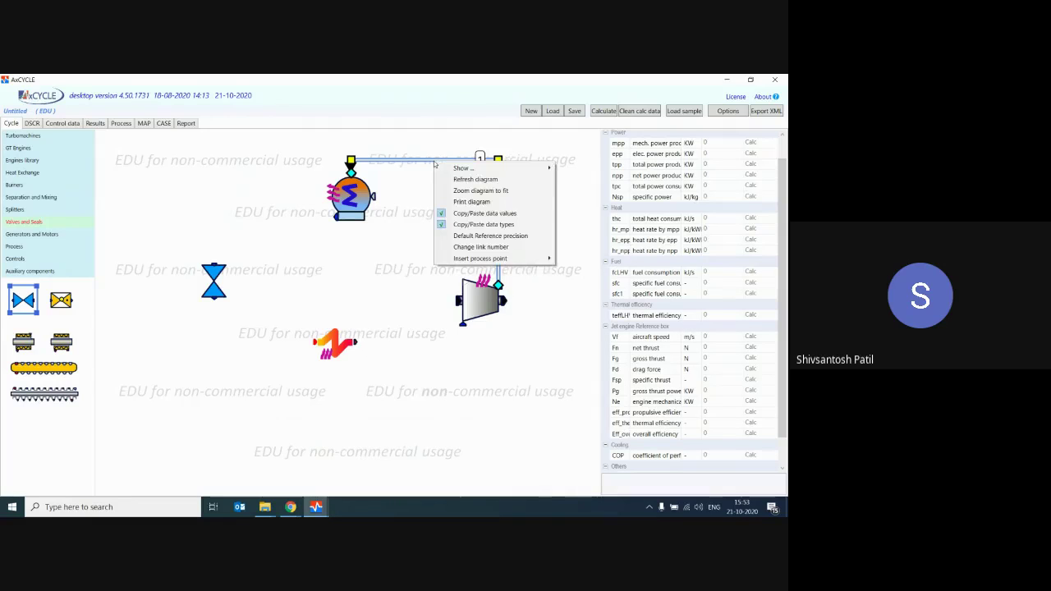
click(425, 165)
key(Delete)
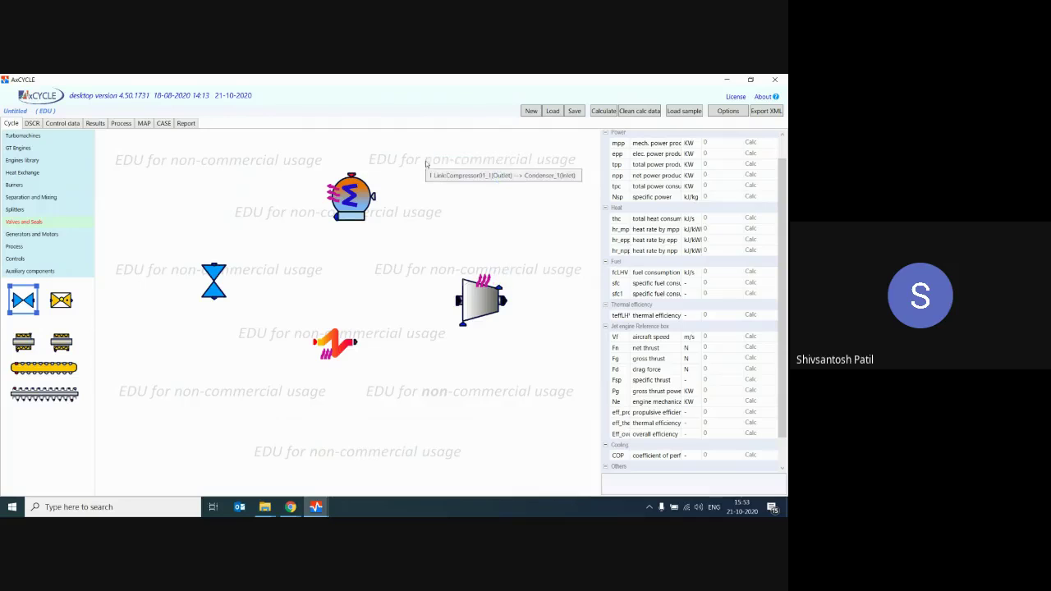
Link the condenser inlet to the compressor outlet, then heater to compressor, valve to heater and condenser outlet to valve
drag(352, 175, 512, 209)
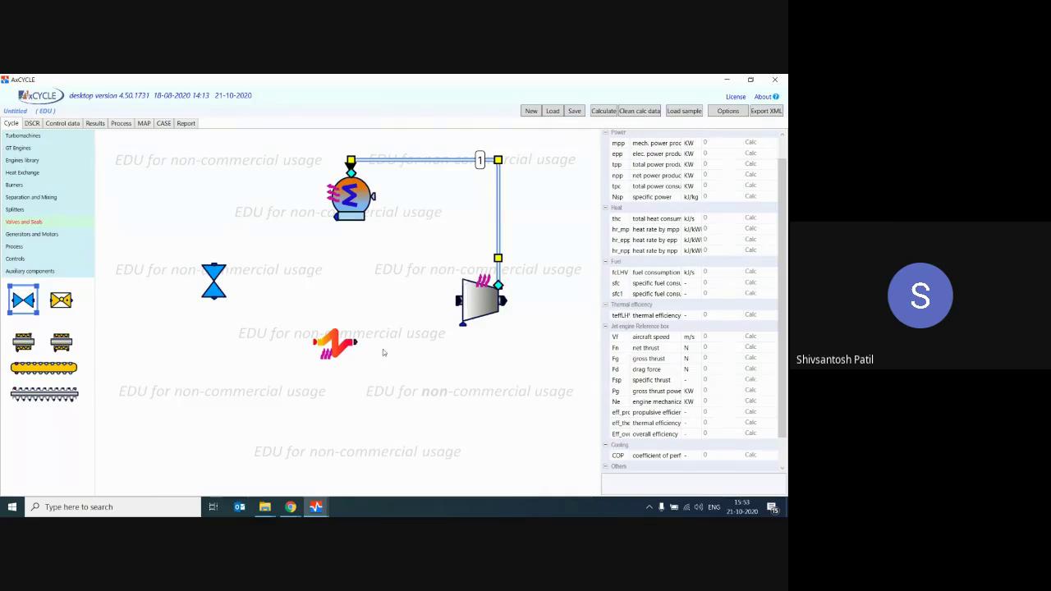
drag(356, 344, 463, 329)
mouse_move(316, 344)
mouse_down()
mouse_move(255, 327)
mouse_move(222, 269)
mouse_move(280, 217)
mouse_move(334, 216)
mouse_up()
click(356, 202)
click(343, 276)
click(288, 219)
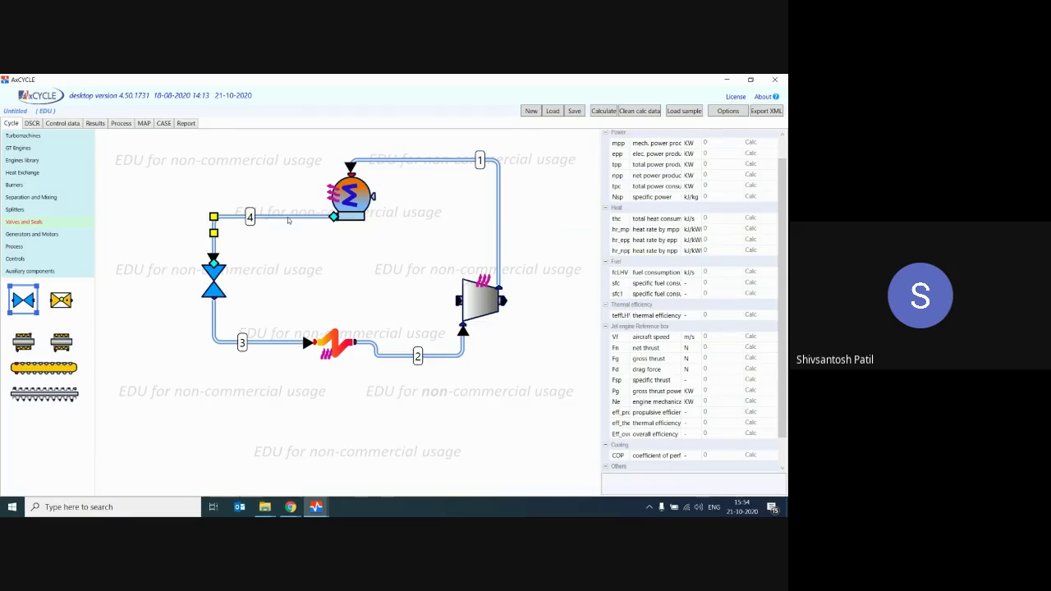
Delete all four links connecting the condenser, valve, heater and compressor
key(Delete)
click(275, 345)
key(Delete)
click(440, 355)
key(Delete)
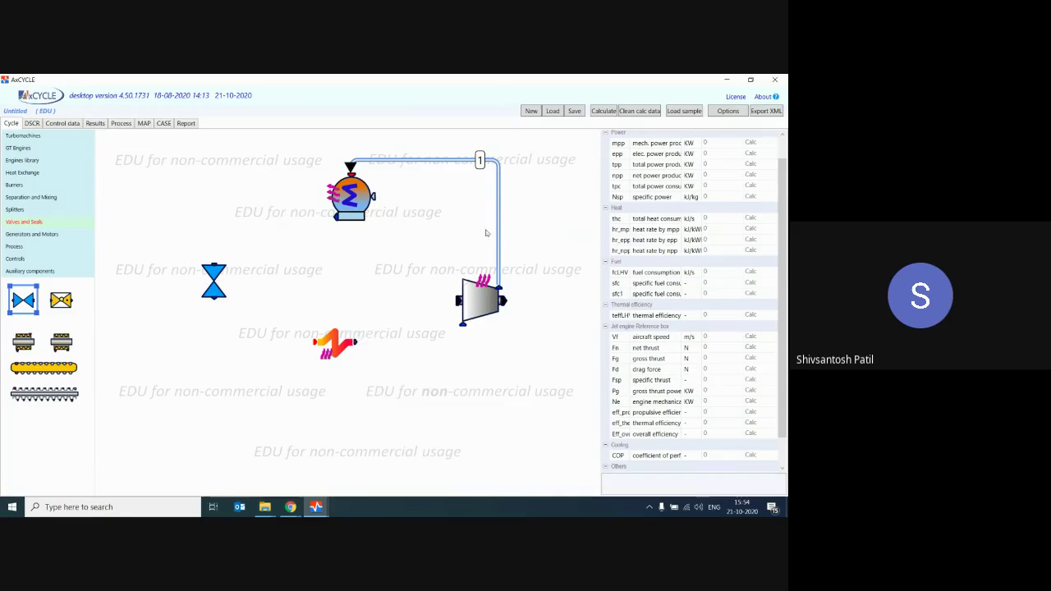
click(442, 161)
key(Delete)
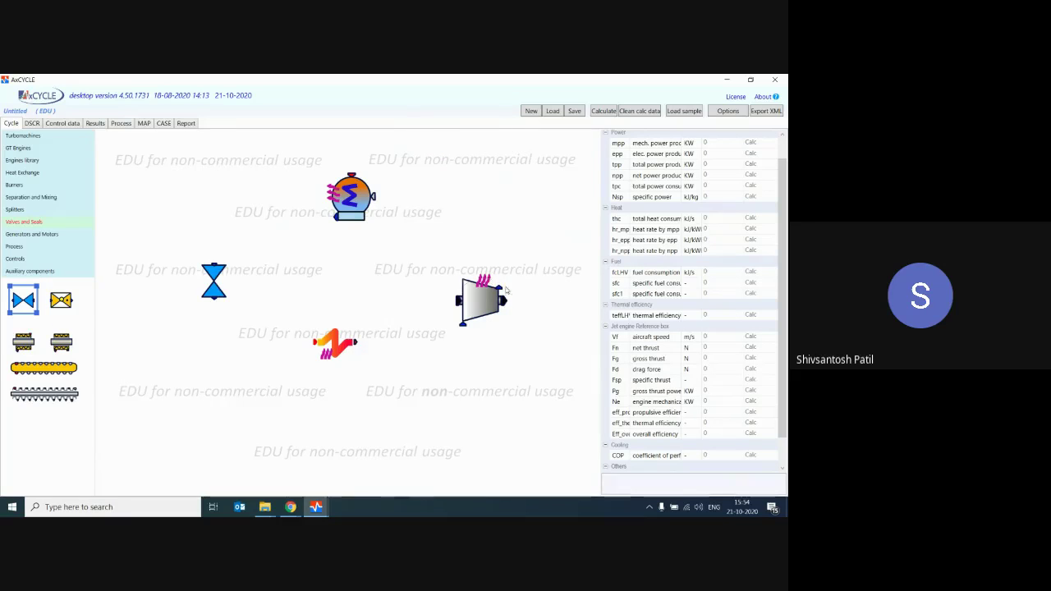
Relink the cycle from compressor outlet to condenser, condenser to valve, valve to heater and heater to compressor inlet
mouse_move(353, 174)
mouse_down()
mouse_move(399, 164)
mouse_move(480, 230)
mouse_move(493, 275)
mouse_up()
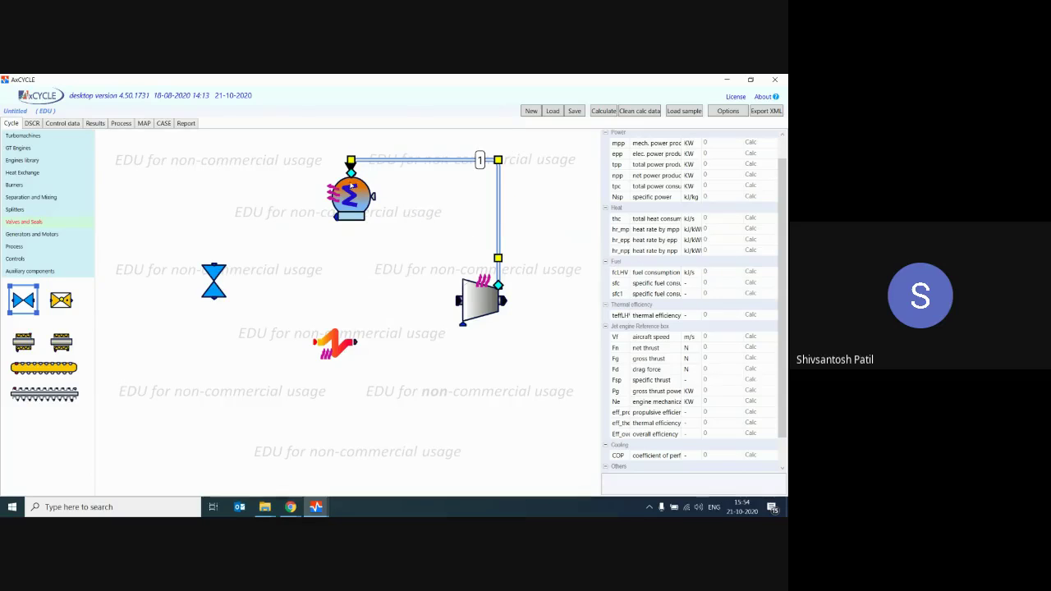
drag(336, 217, 215, 268)
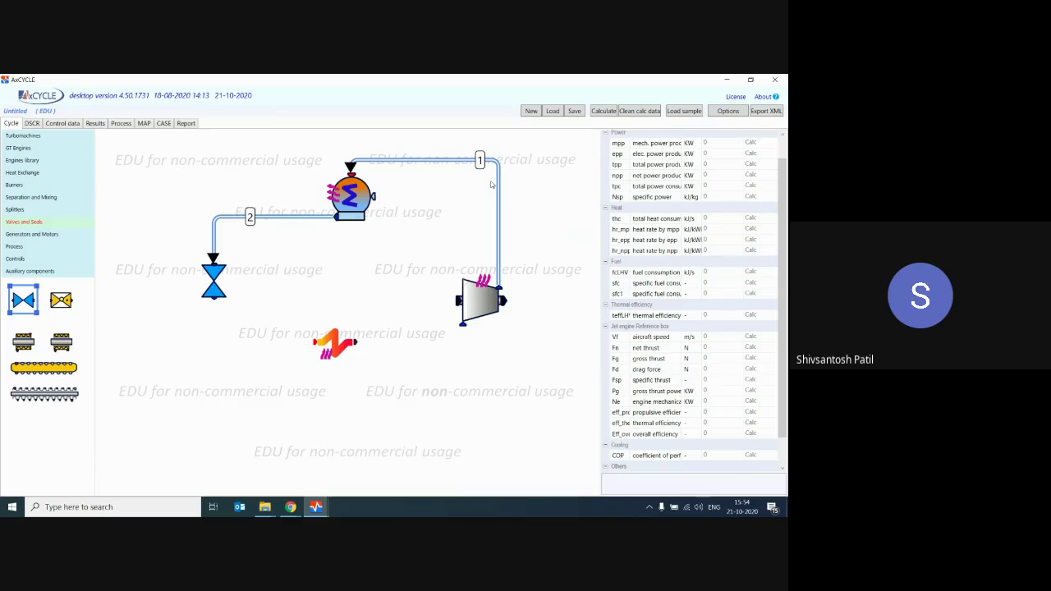
mouse_move(213, 304)
mouse_down()
mouse_move(307, 342)
mouse_move(463, 325)
mouse_up()
Move the heater slightly down so that its inlet and outlet links run straight
drag(288, 312, 374, 384)
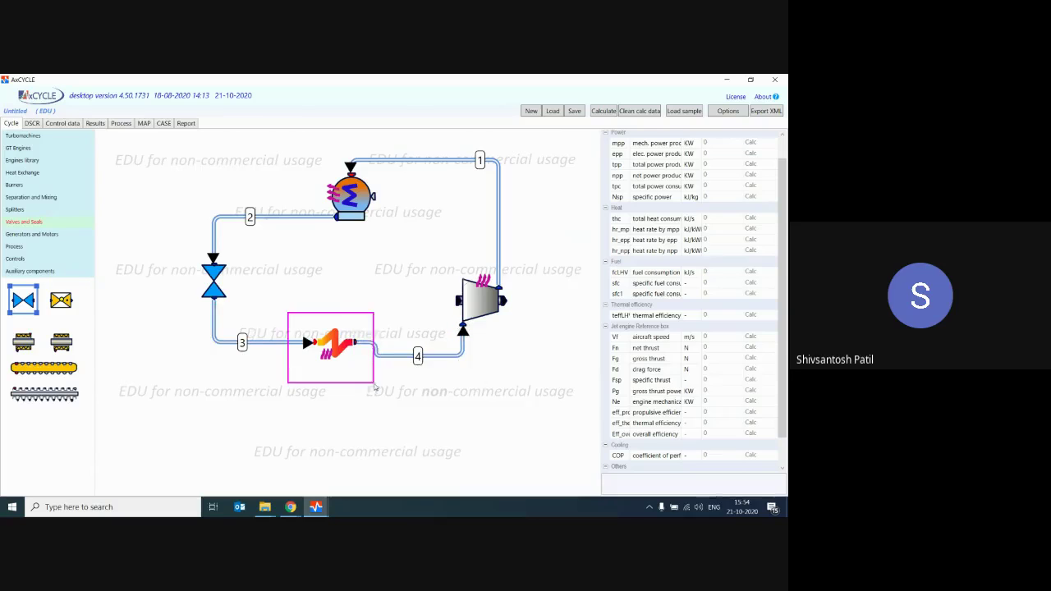
drag(335, 353, 339, 366)
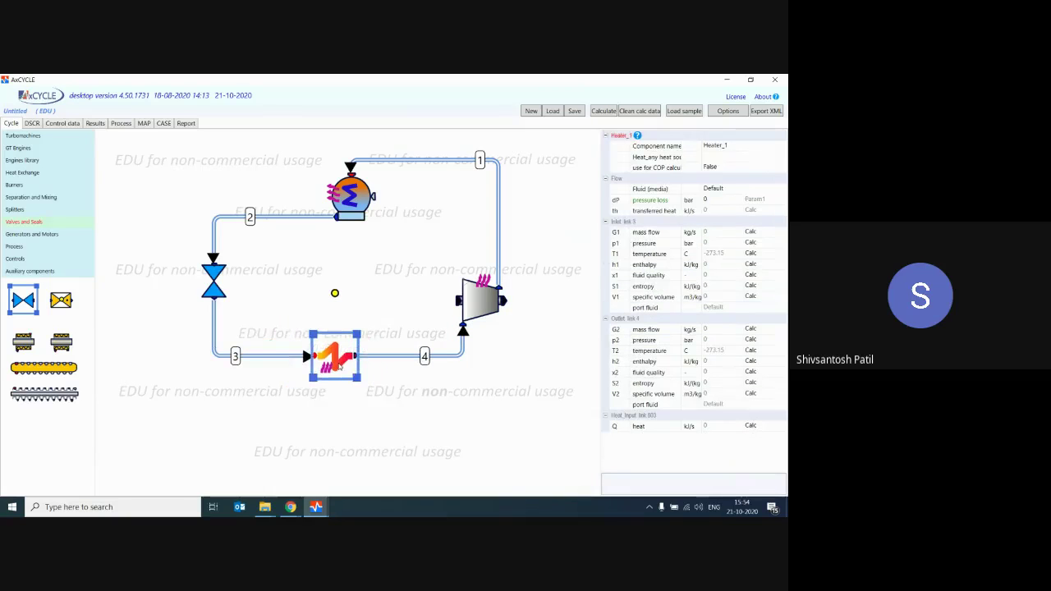
click(441, 395)
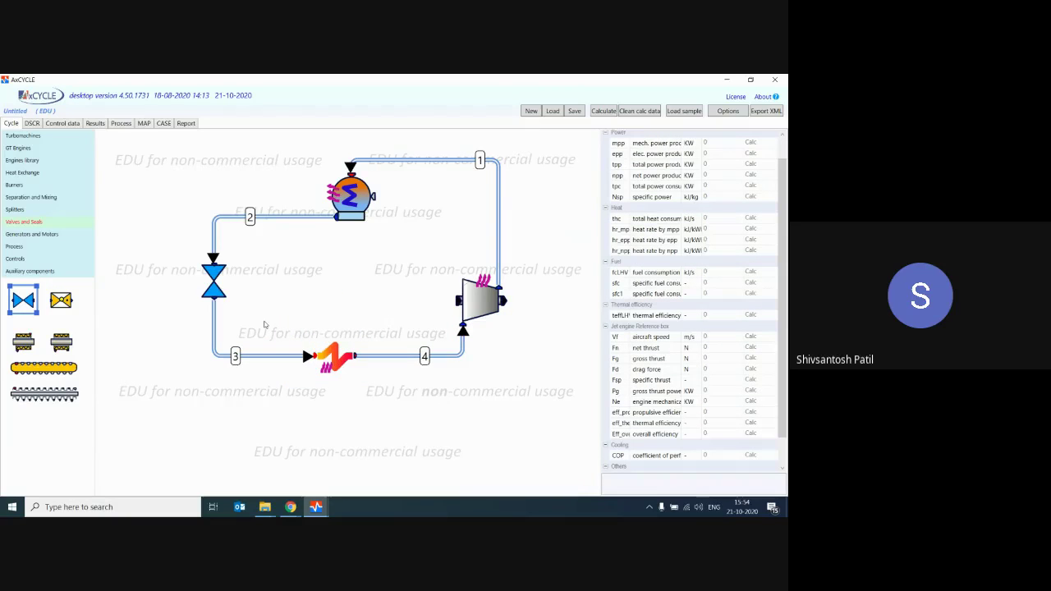
Place a Reference table from Auxiliary components beside the compressor and attach it to the compressor outlet
scroll(521, 155, up, 3)
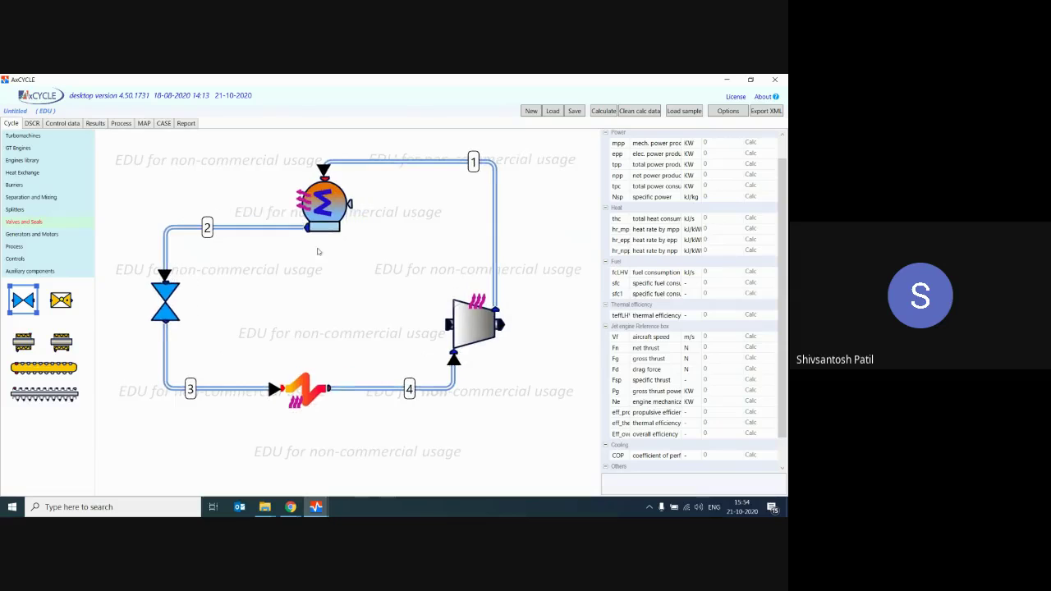
mouse_move(324, 225)
mouse_down()
mouse_move(323, 276)
mouse_move(323, 228)
mouse_up()
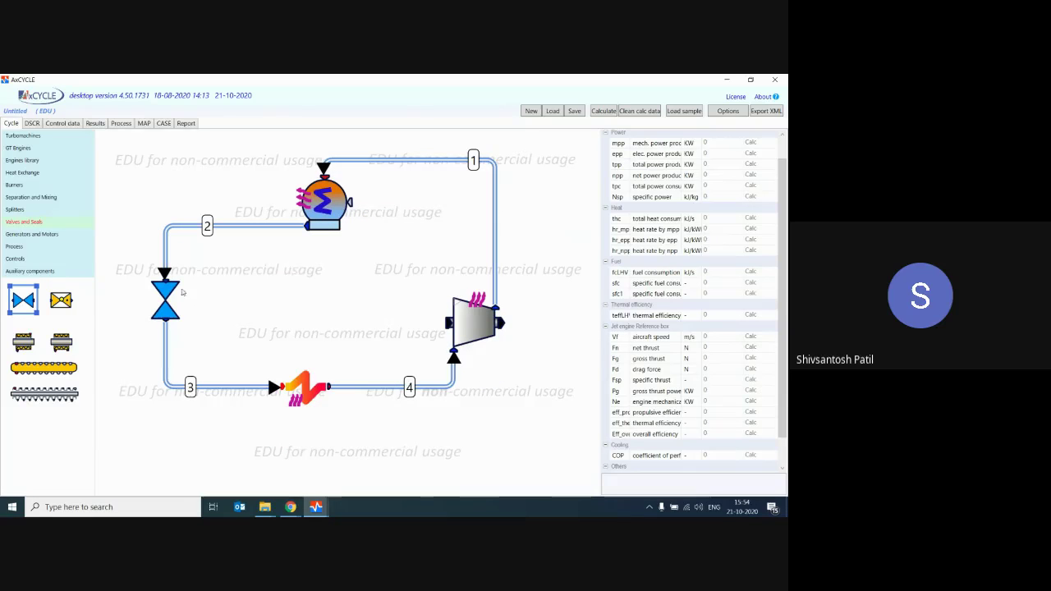
click(31, 272)
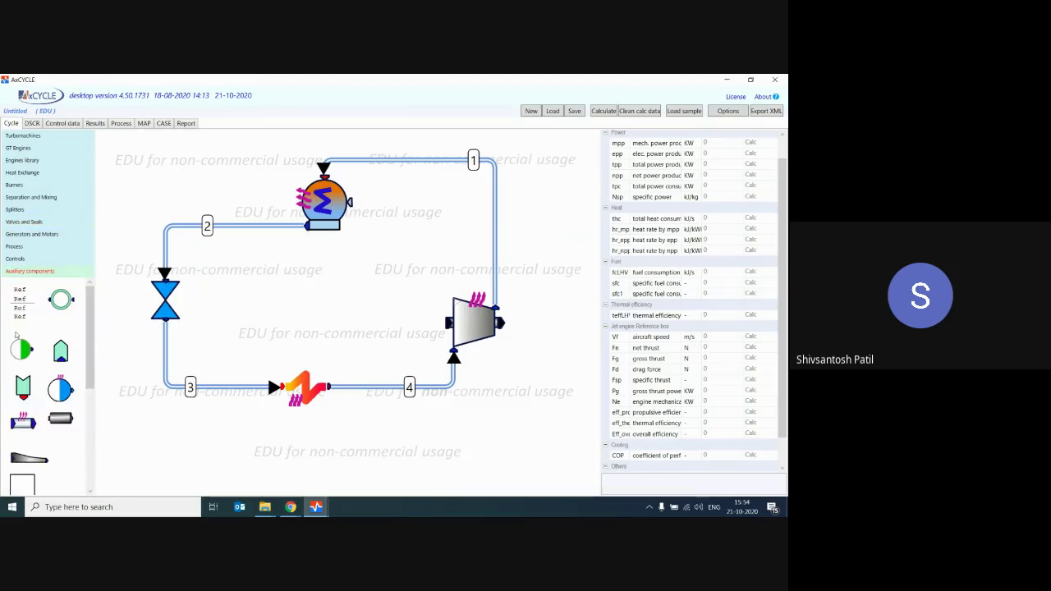
click(20, 305)
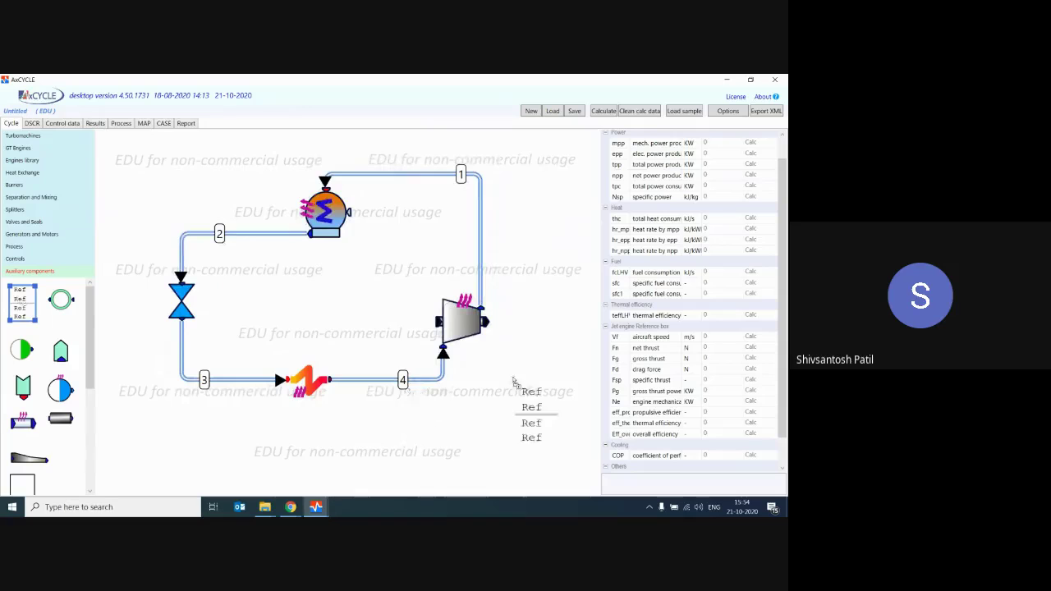
click(539, 212)
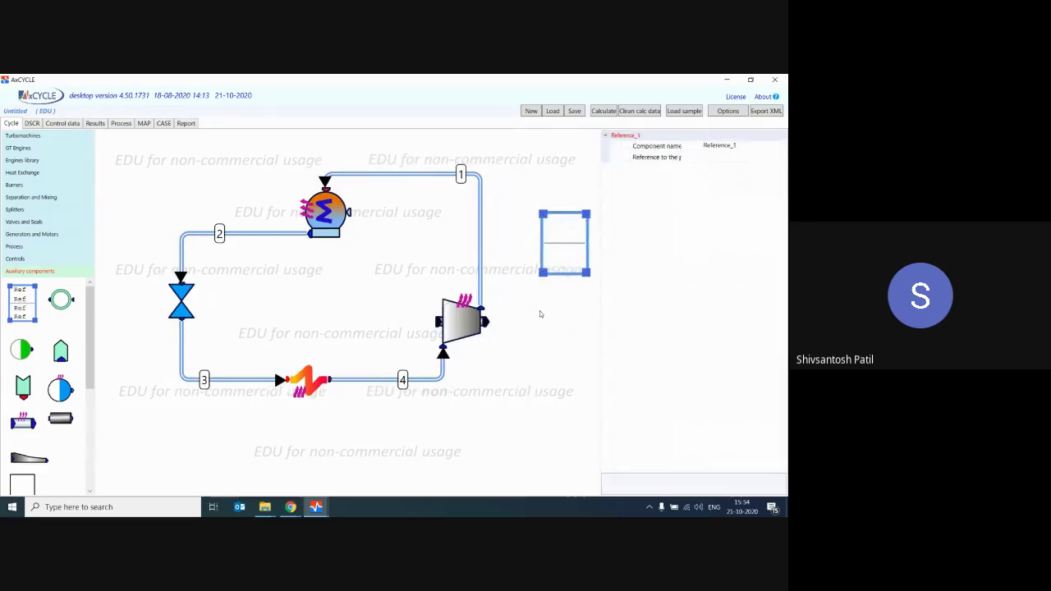
click(483, 310)
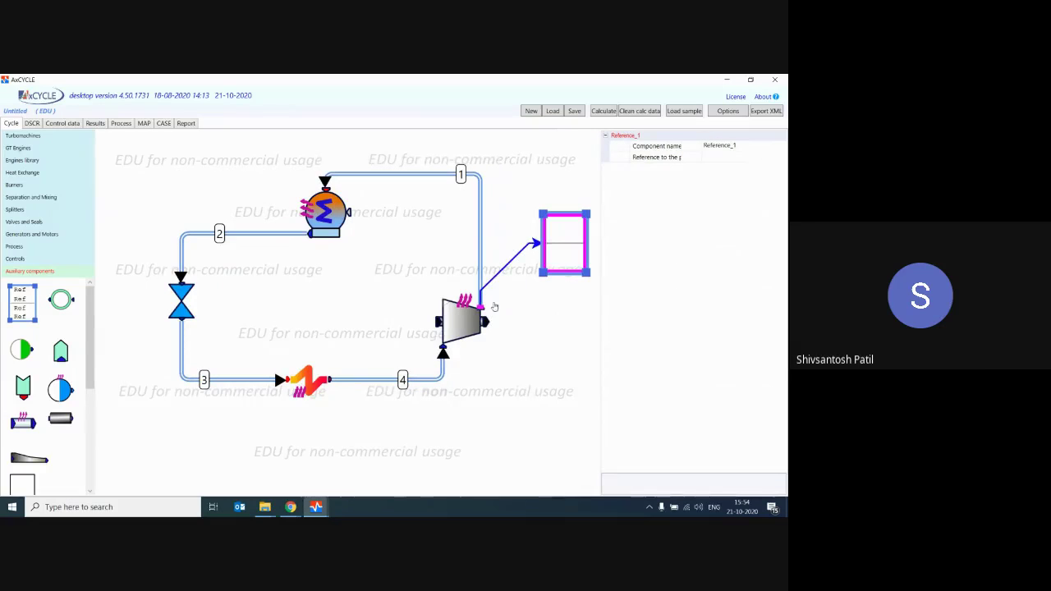
click(556, 243)
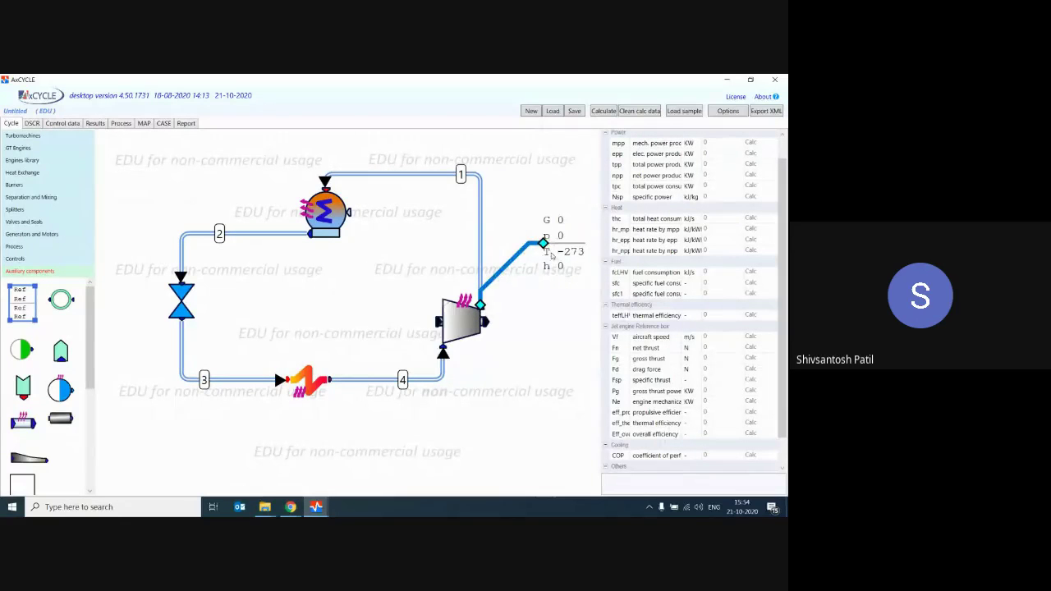
Place a second Reference table above the condenser and attach it to the condenser outlet
drag(24, 302, 237, 153)
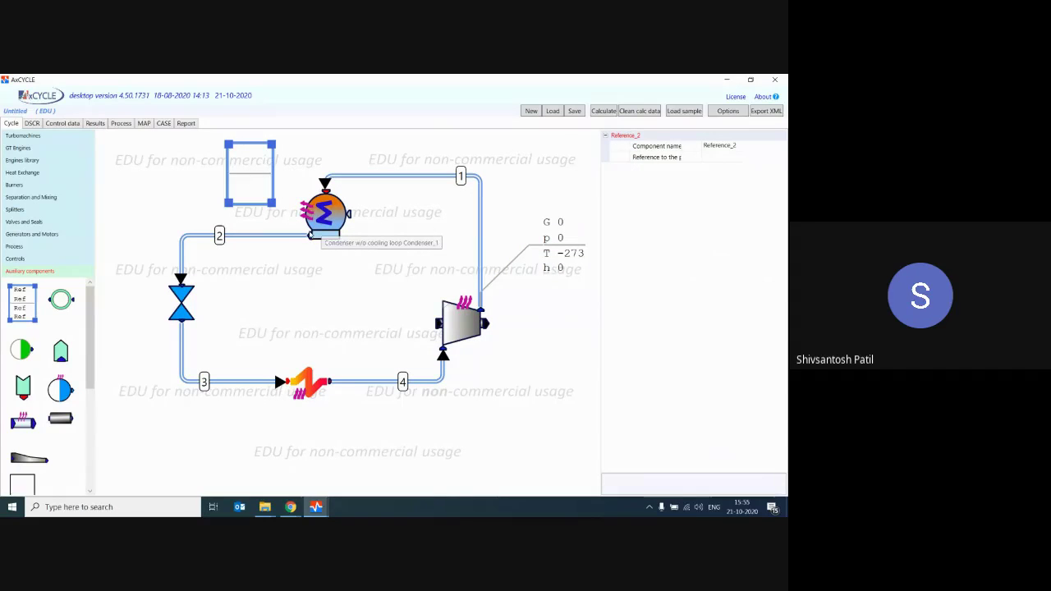
drag(311, 236, 244, 169)
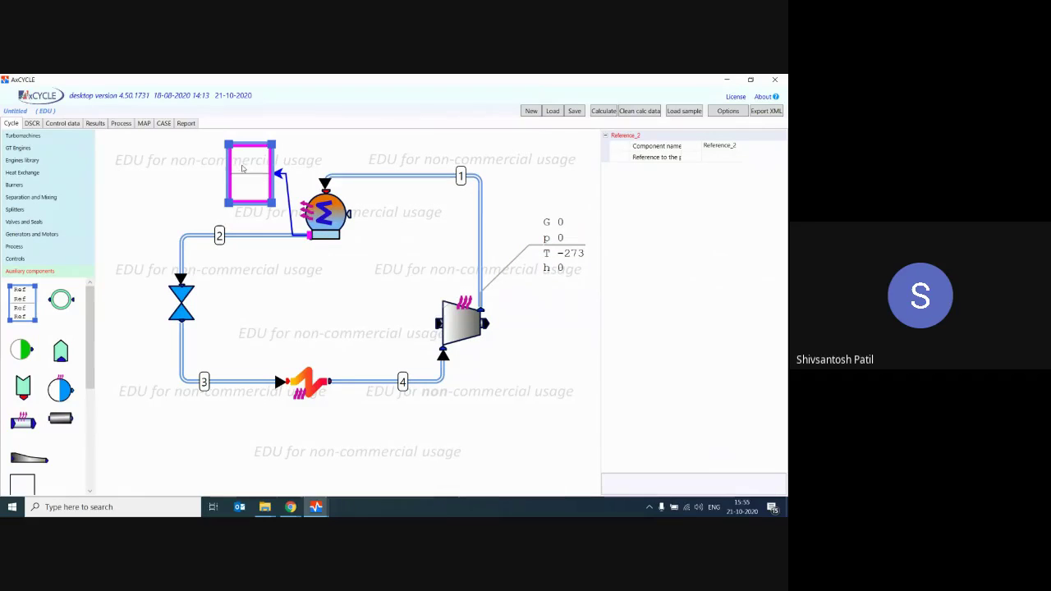
click(296, 161)
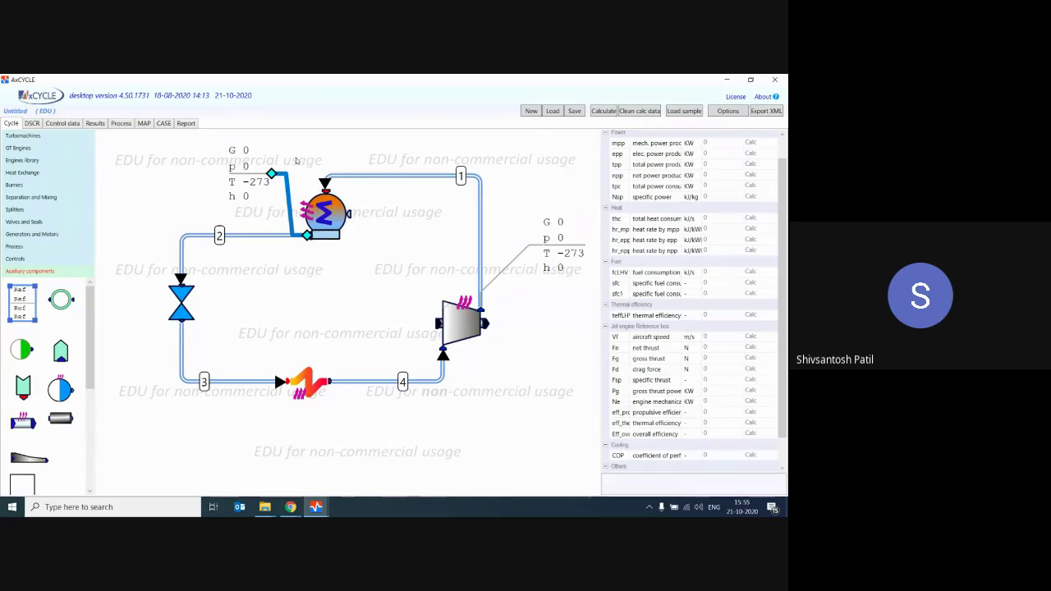
click(299, 327)
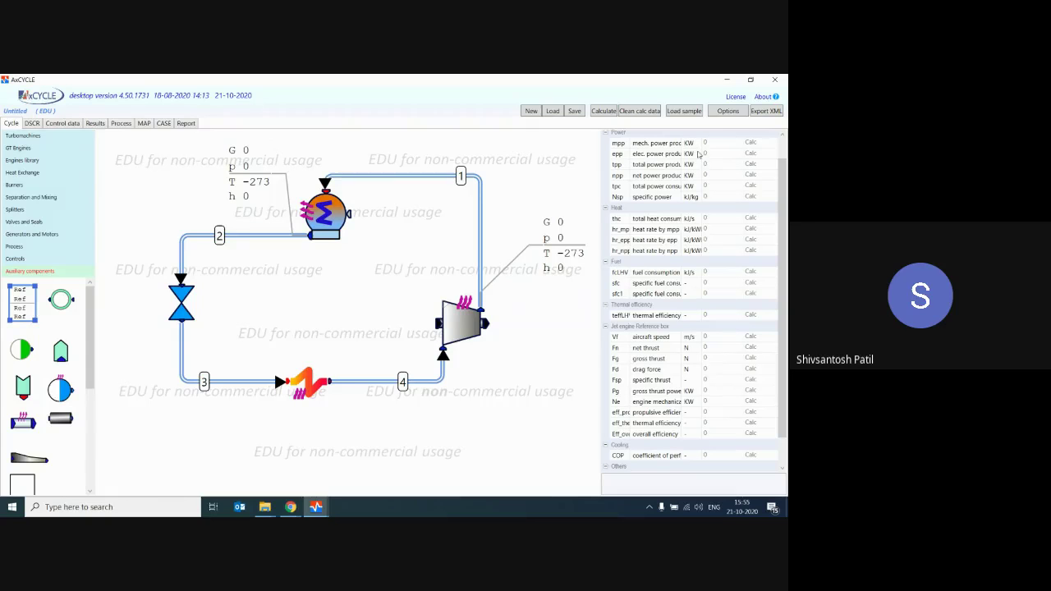
click(726, 112)
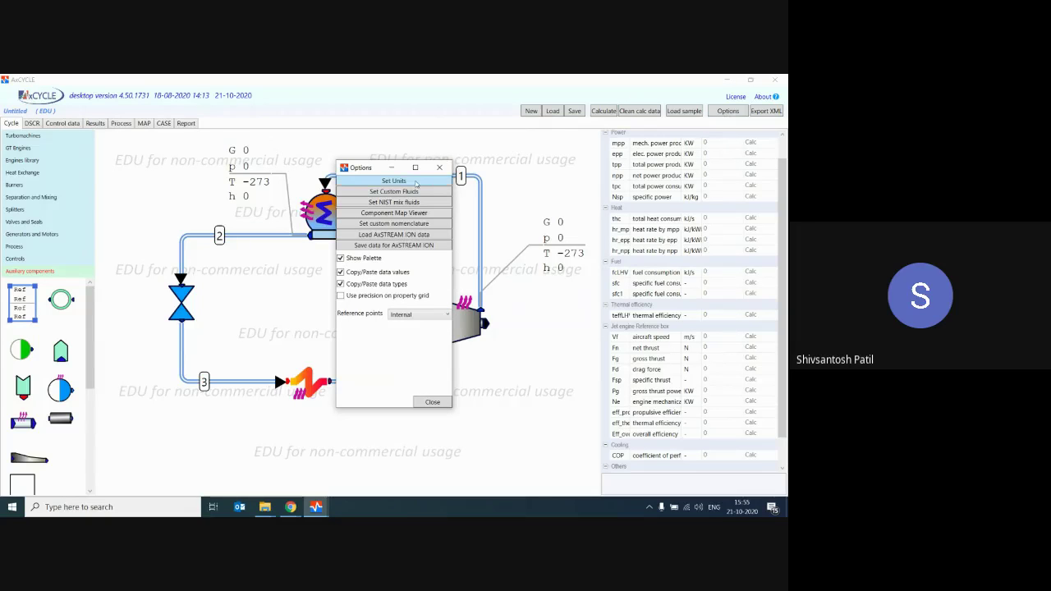
click(404, 182)
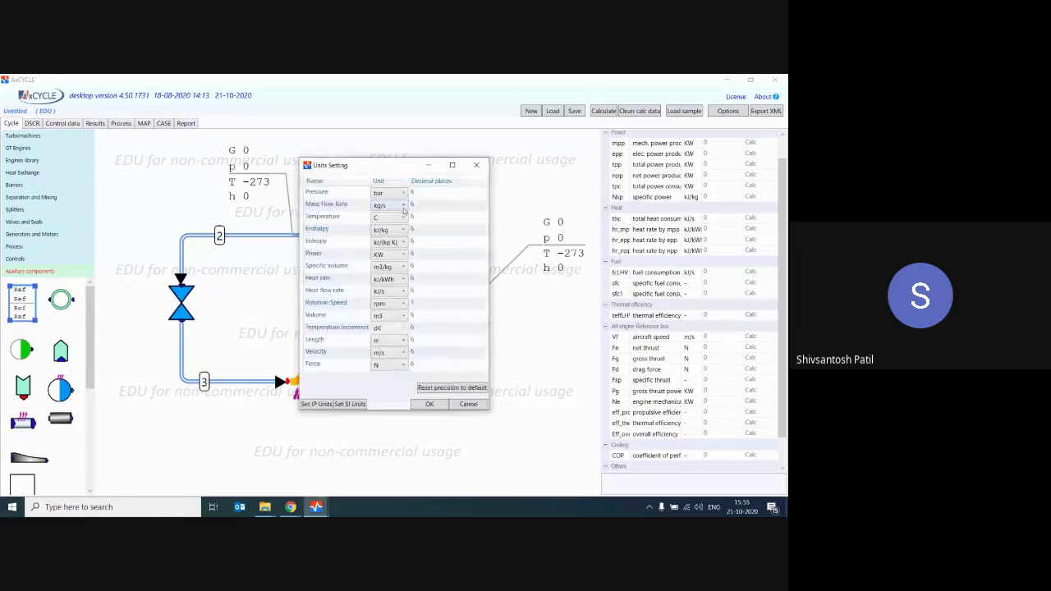
click(476, 165)
click(440, 167)
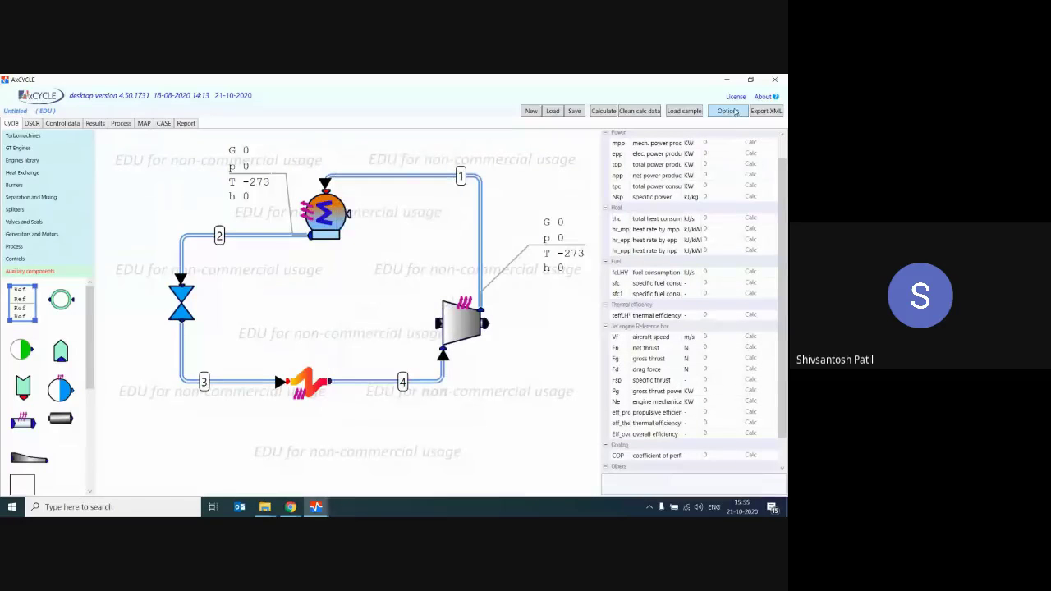
Set the project's pressure unit to kPa in the units settings and apply it
click(727, 111)
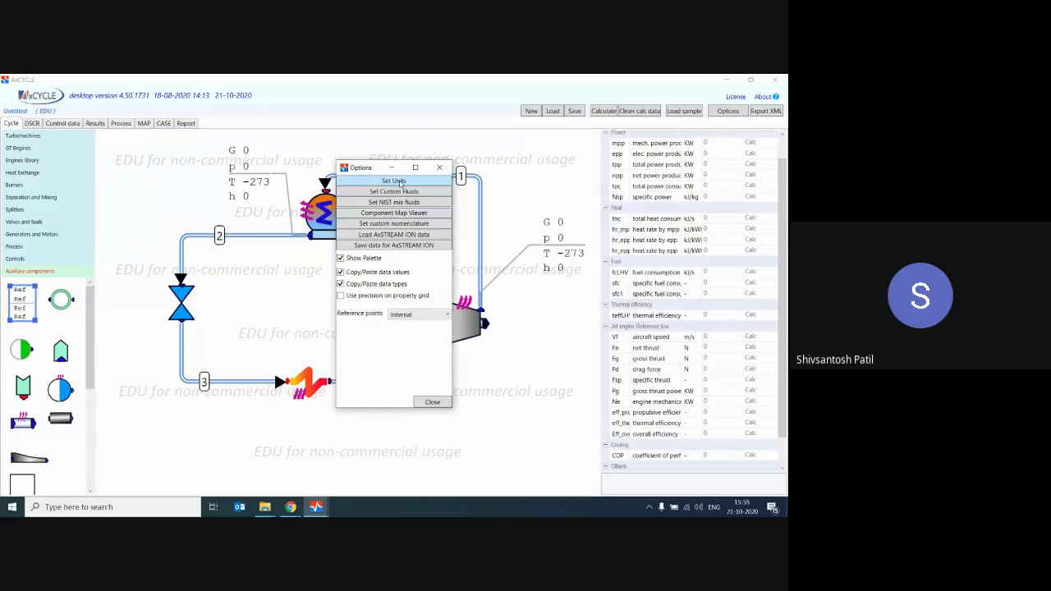
click(394, 181)
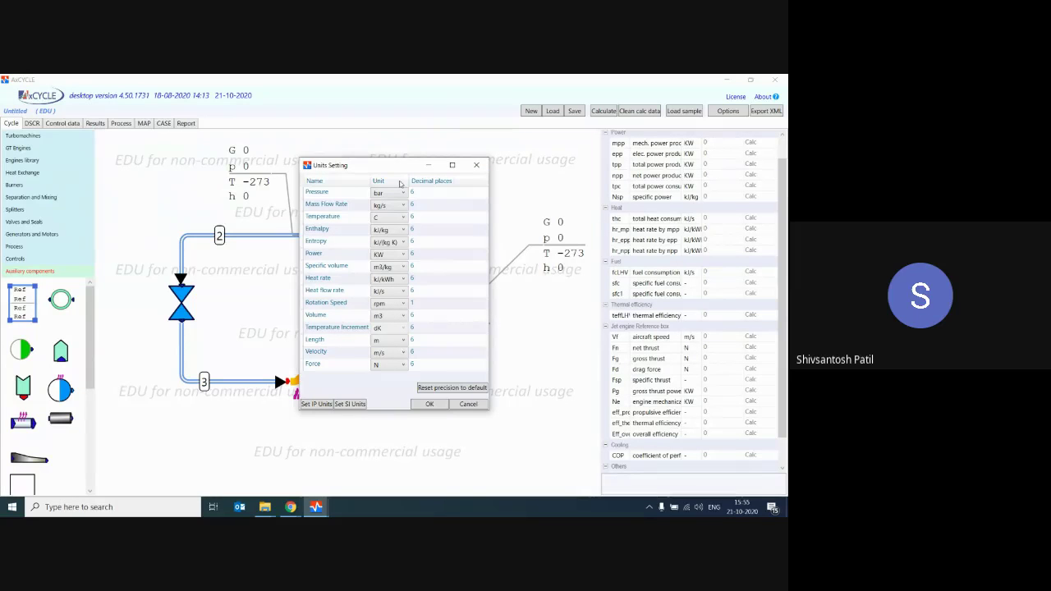
click(390, 192)
click(391, 216)
click(400, 194)
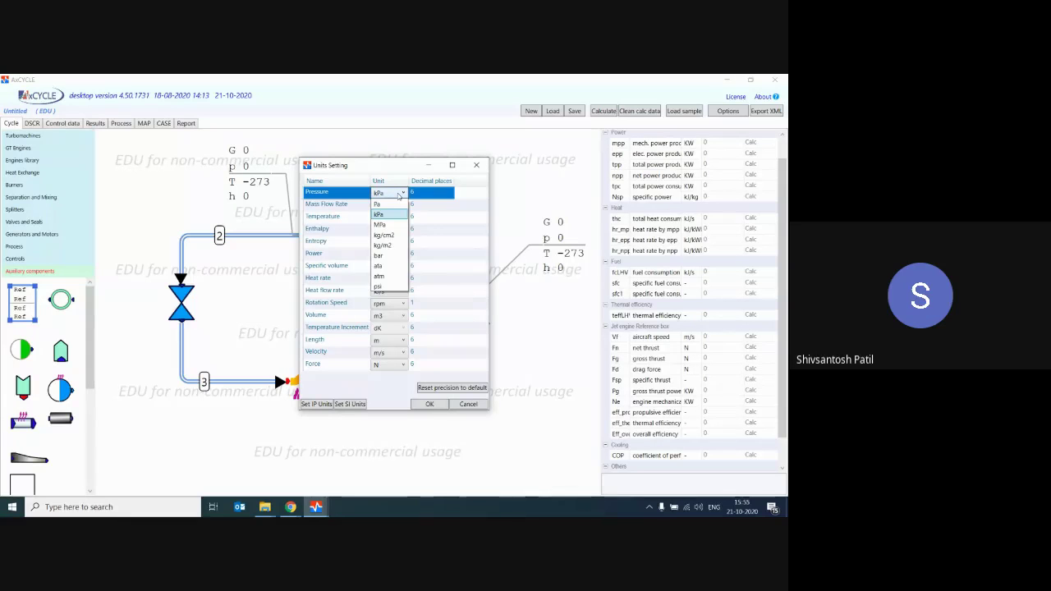
click(401, 194)
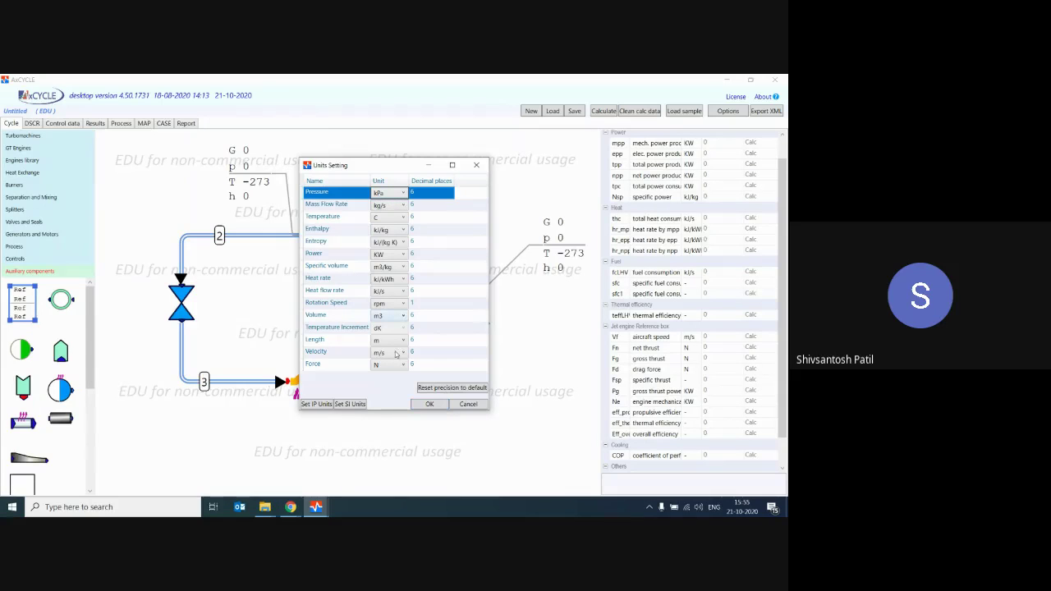
click(434, 405)
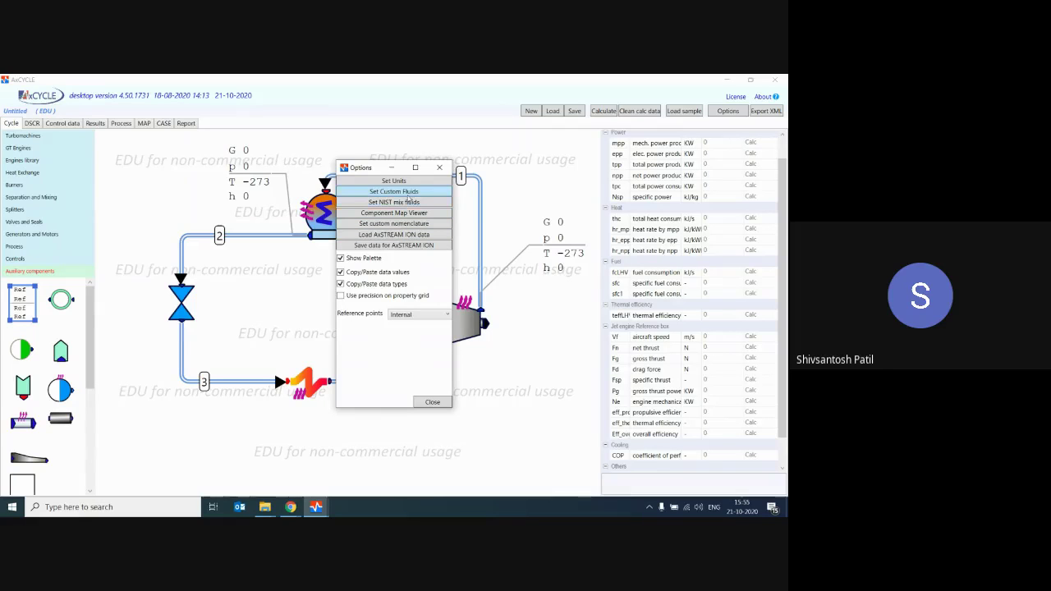
Open the custom fluids settings and name the custom fluid Flue_Gases
click(408, 193)
mouse_move(389, 226)
mouse_down()
mouse_move(390, 317)
mouse_move(391, 233)
mouse_up()
drag(484, 156, 438, 160)
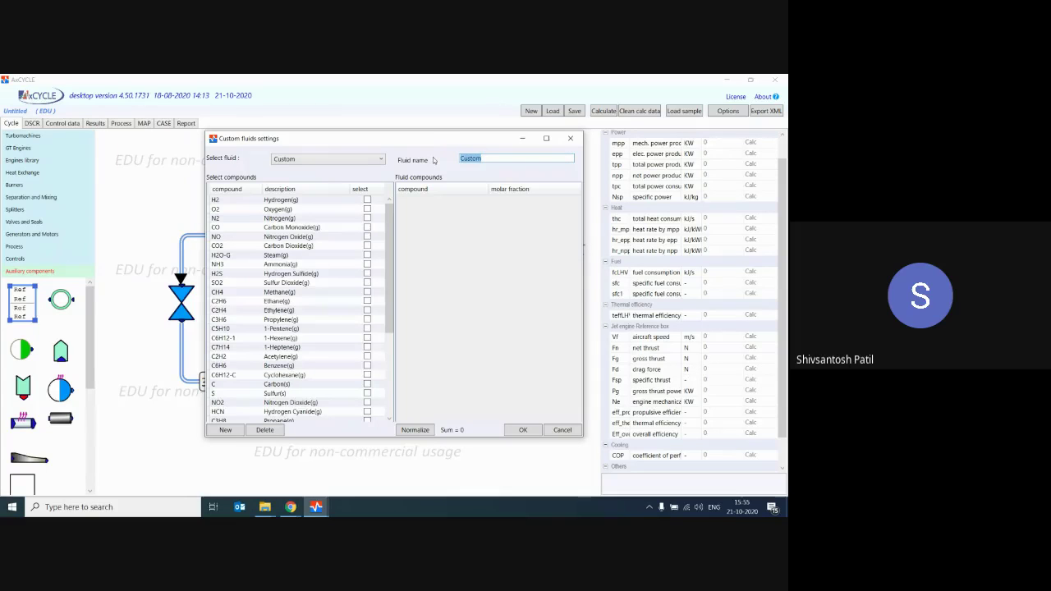
text(Flue Gases)
key(ctrl+a)
key(End)
Include oxygen, nitrogen, carbon dioxide and steam as compounds of the Flue_Gases fluid
click(367, 208)
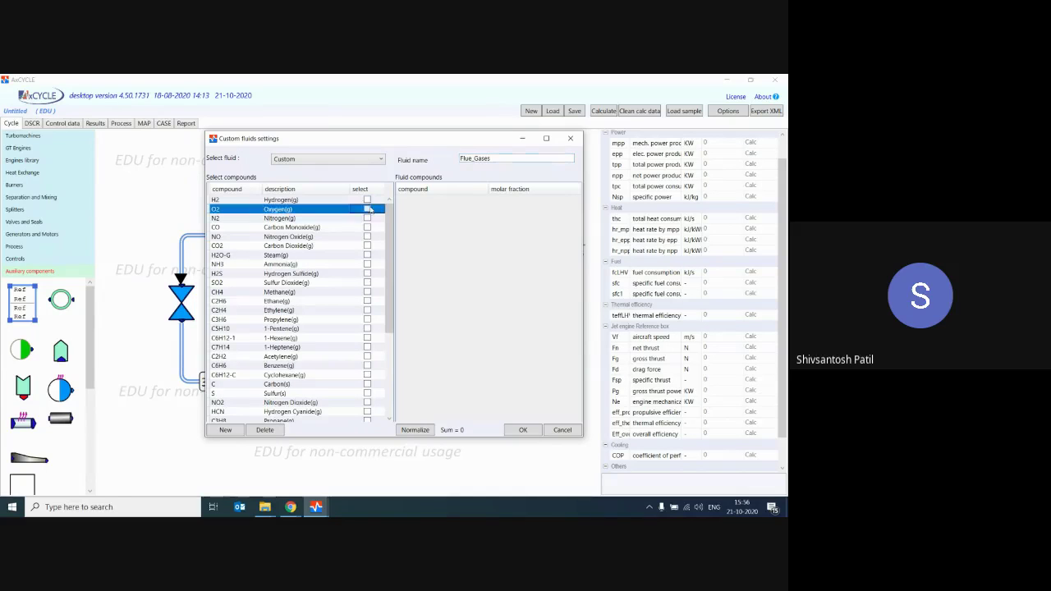
click(368, 219)
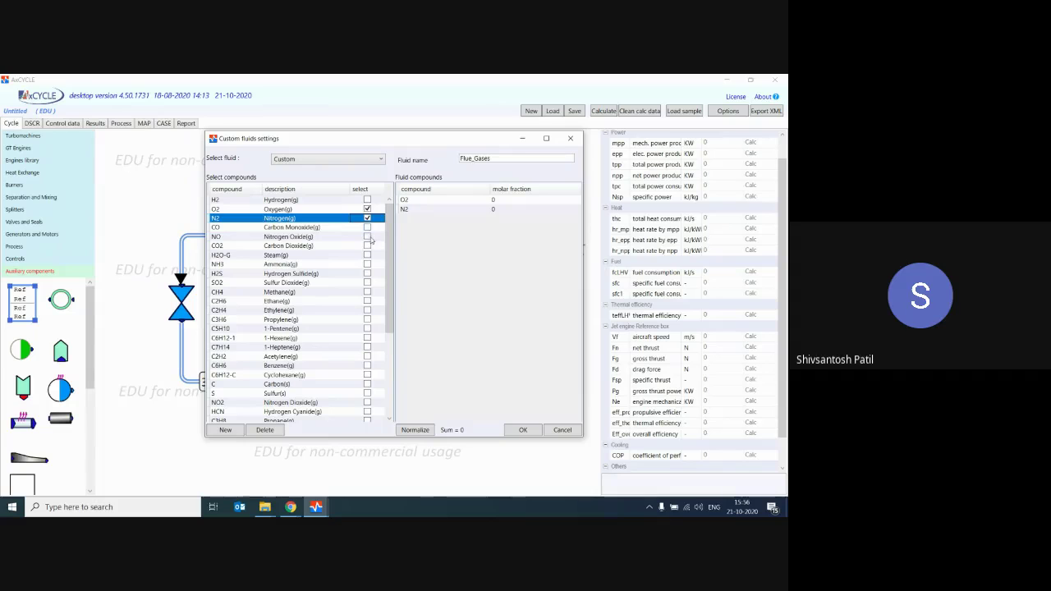
click(367, 246)
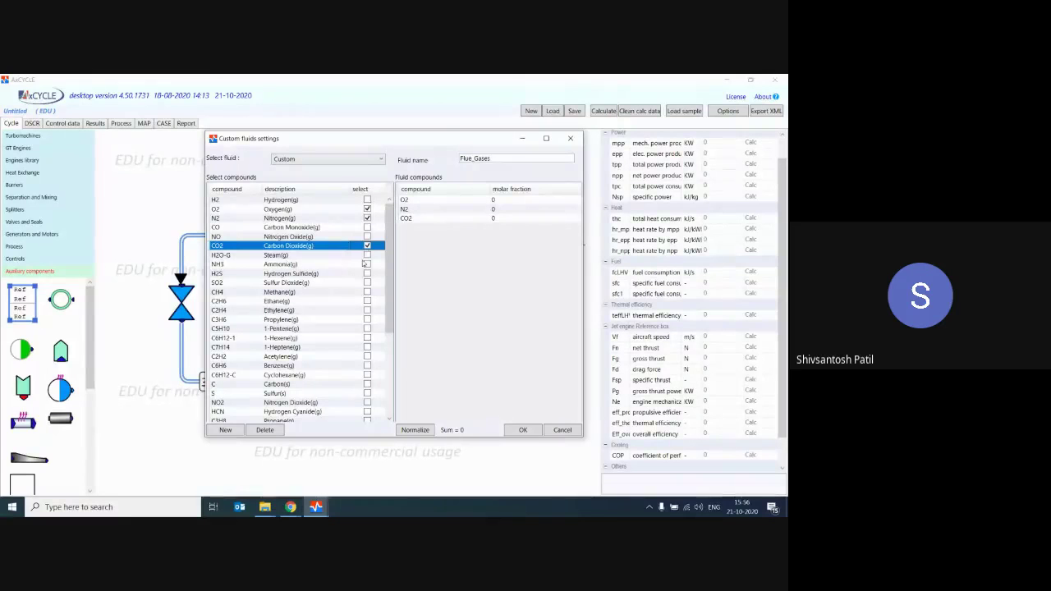
click(367, 254)
Set the molar fractions in the Flue_Gases fluid to 0.3 for O2 and 0.2 for CO2
click(499, 199)
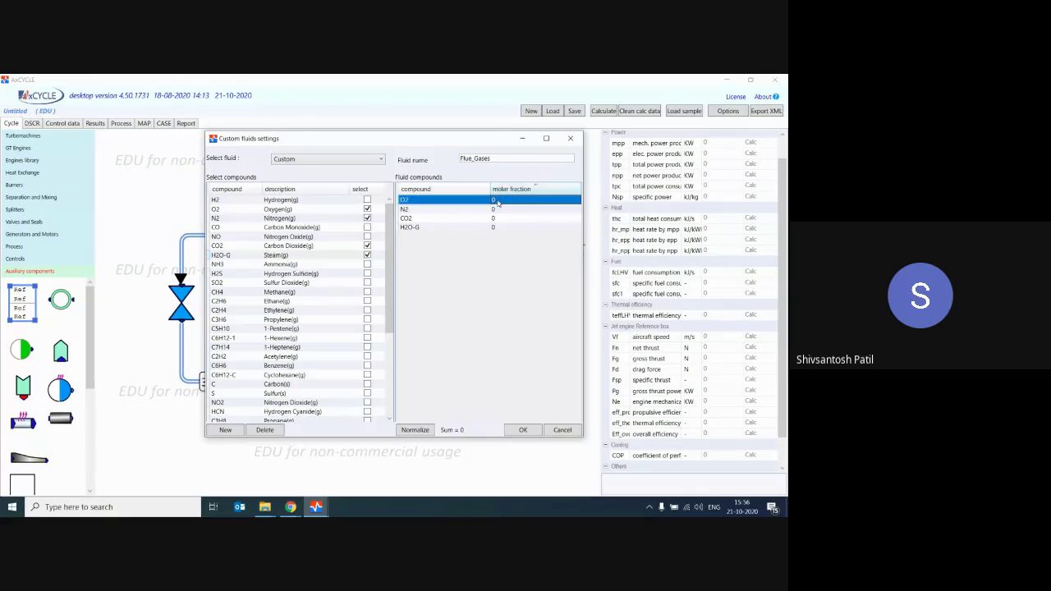
click(499, 199)
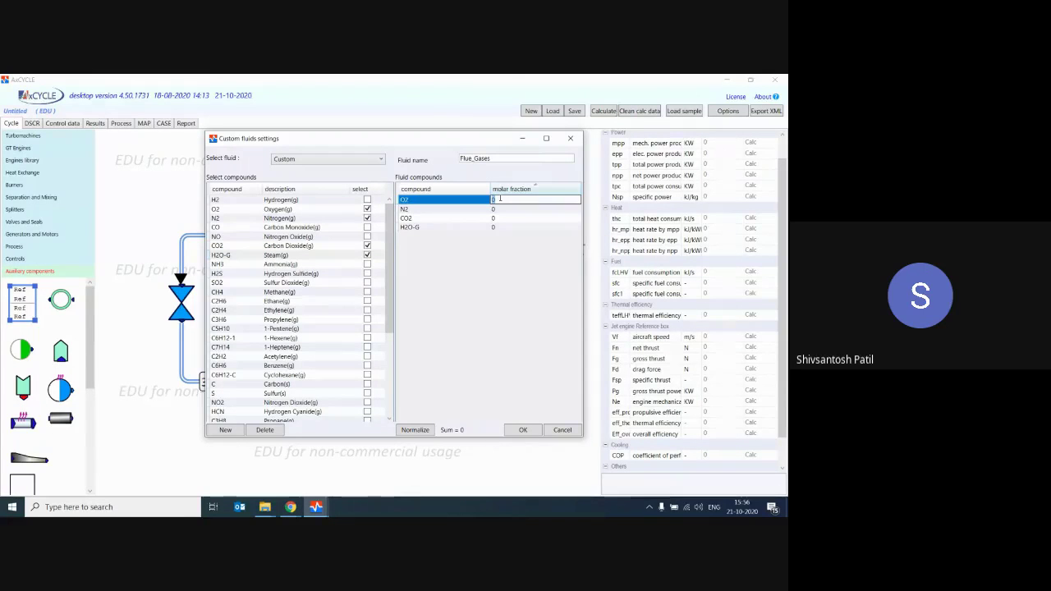
text(0.3)
click(500, 211)
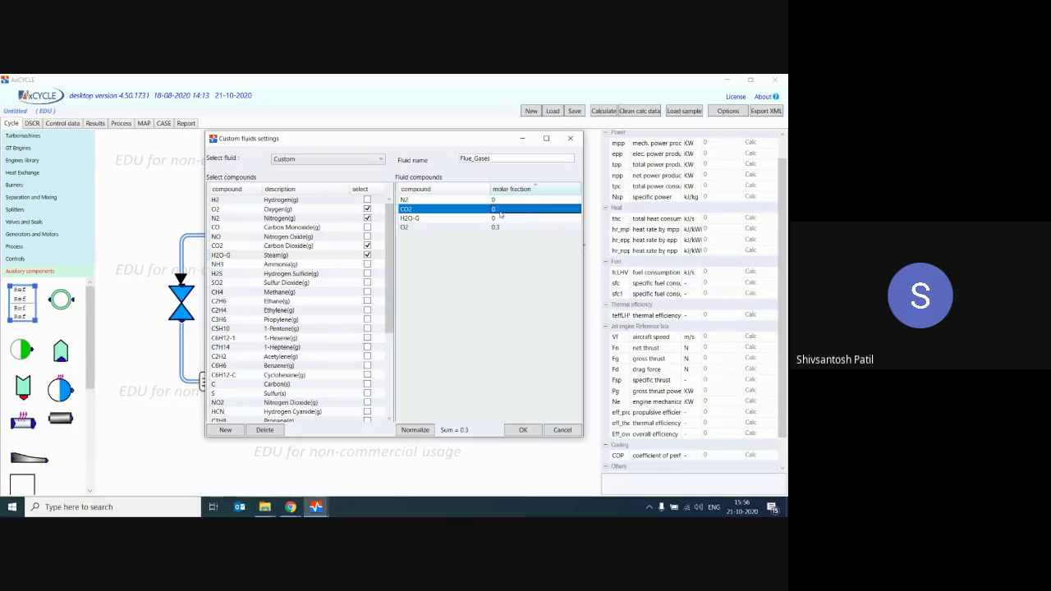
click(498, 210)
text(0.2)
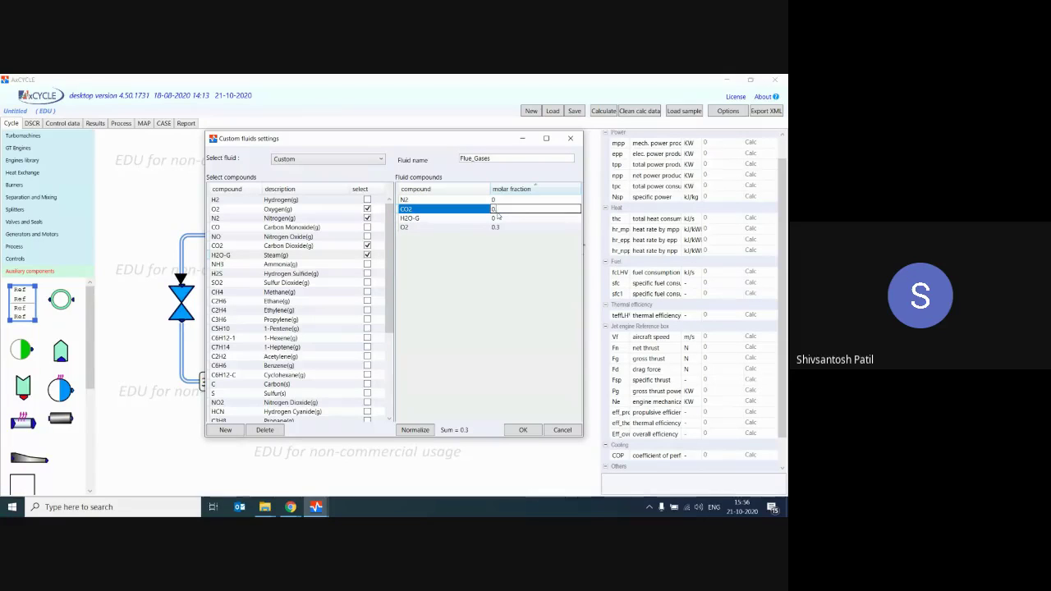
click(501, 219)
click(502, 218)
text(0)
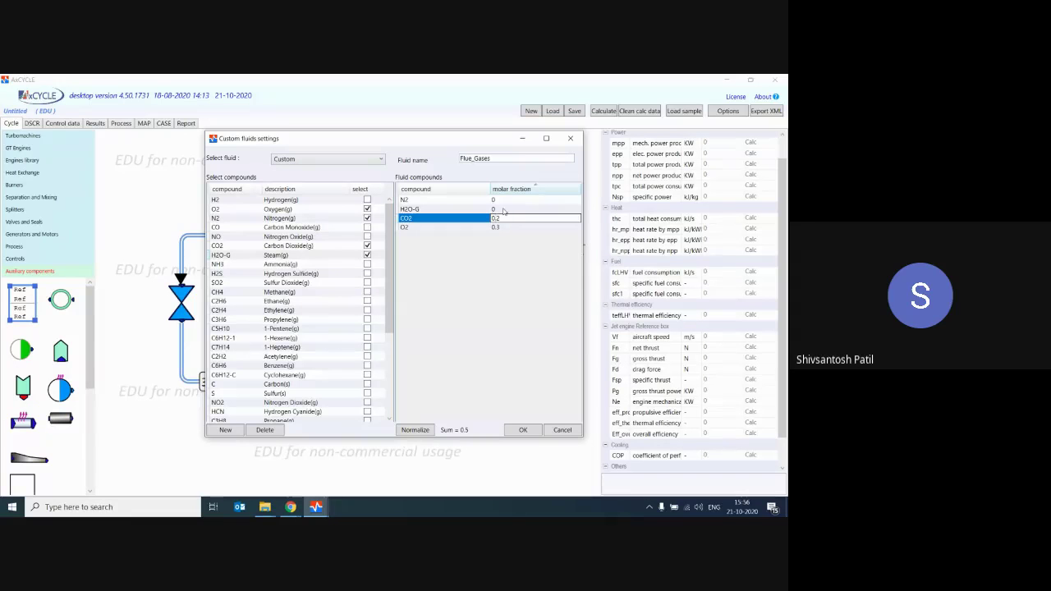
Set the molar fractions to 0.3 for H2O-G and 0.2 for N2, and close the custom fluid settings without saving
click(501, 207)
click(501, 208)
text(0.3)
click(501, 199)
click(501, 199)
text(0.2)
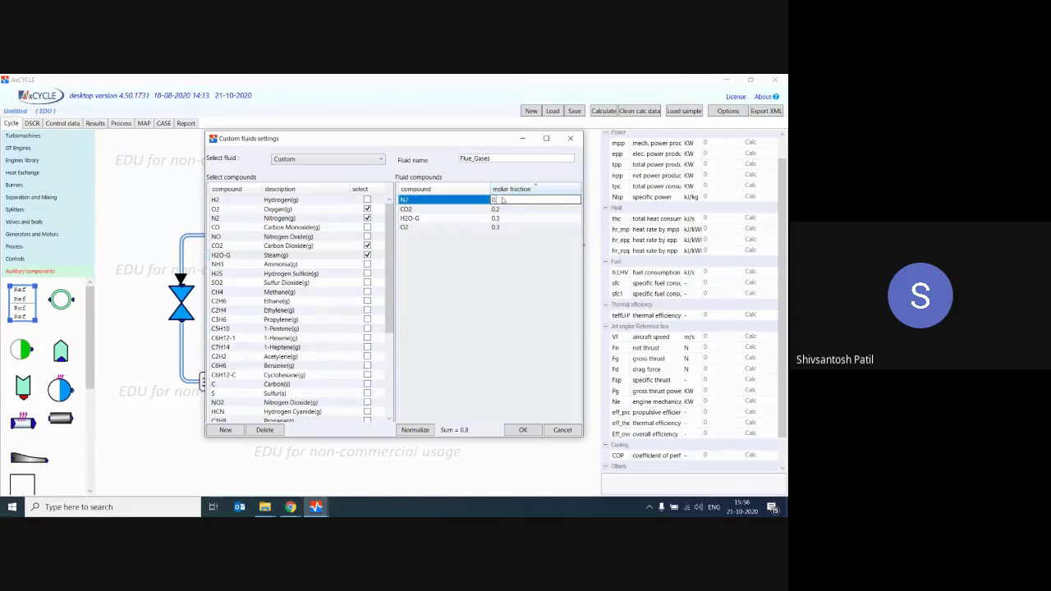
click(510, 227)
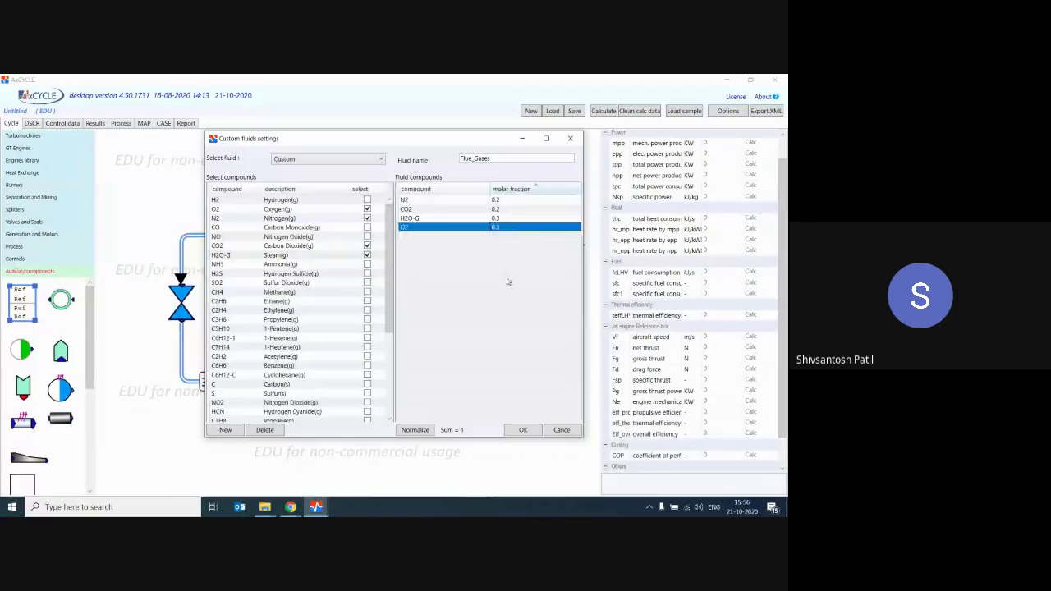
click(526, 158)
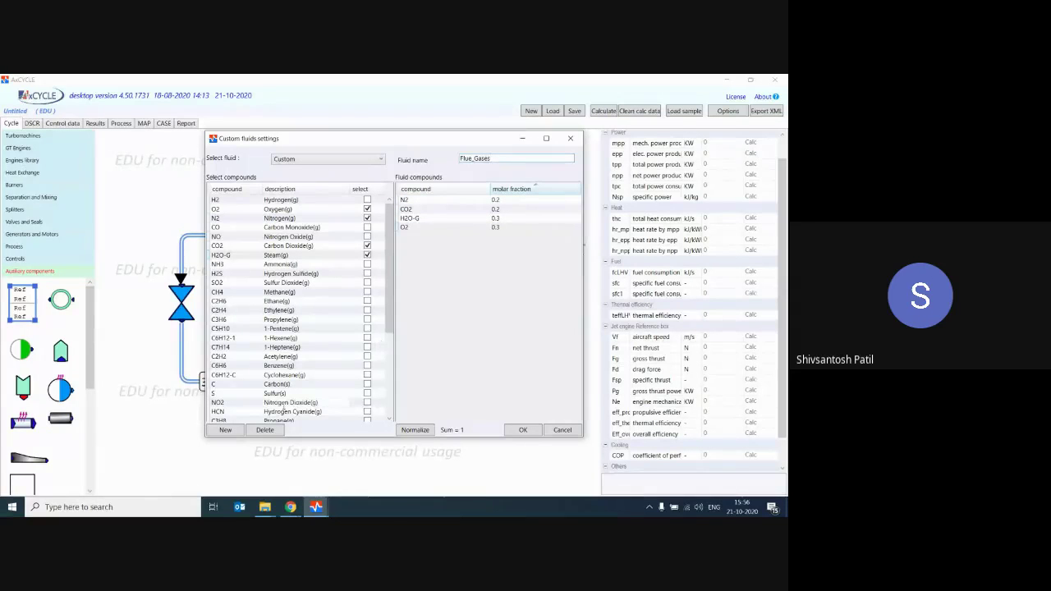
click(560, 430)
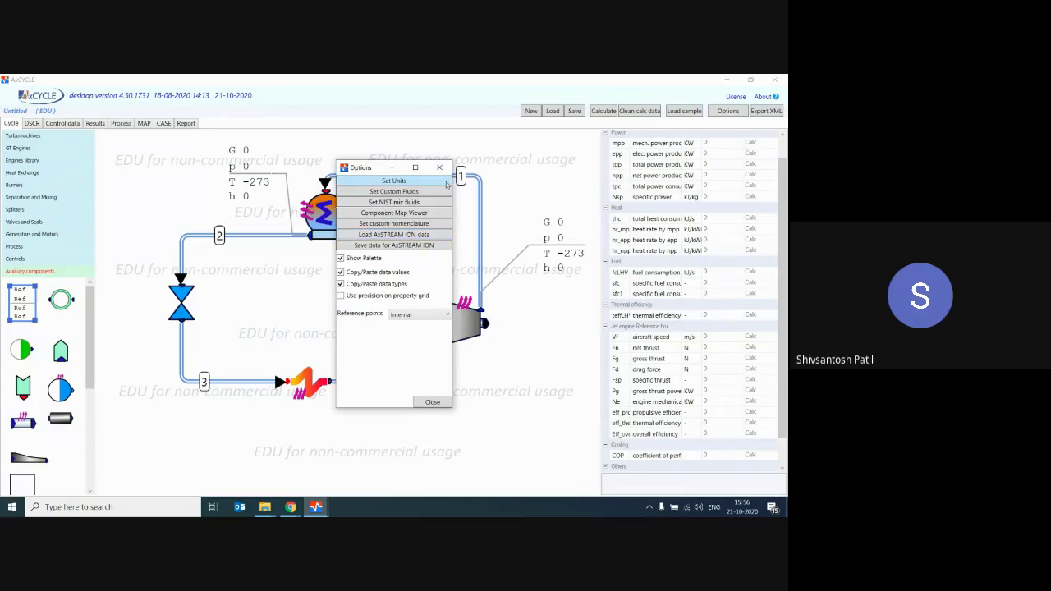
Review the pressure unit in the units settings and close the options
click(394, 180)
click(396, 193)
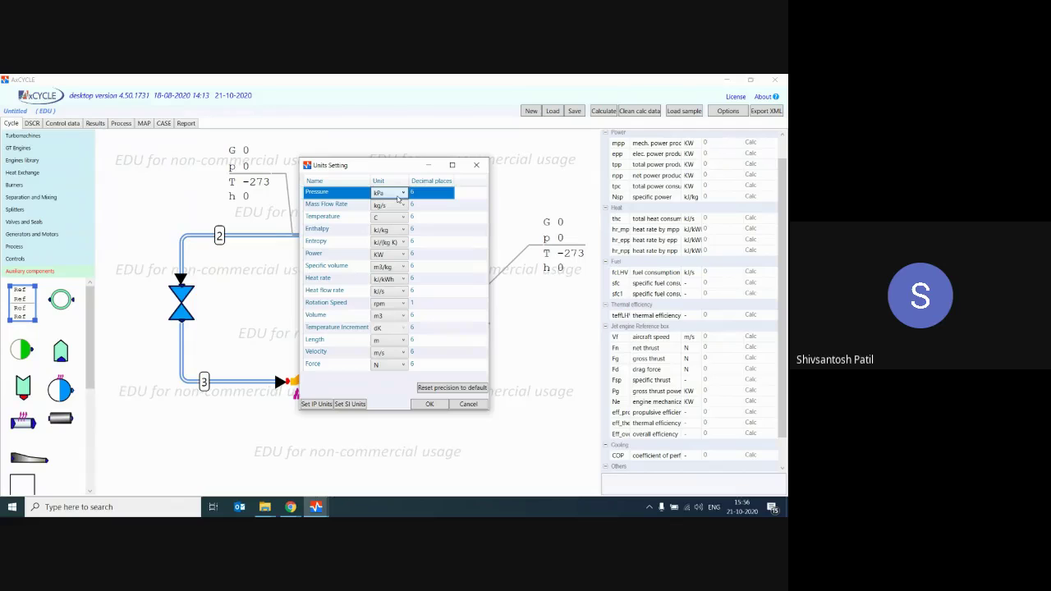
click(476, 165)
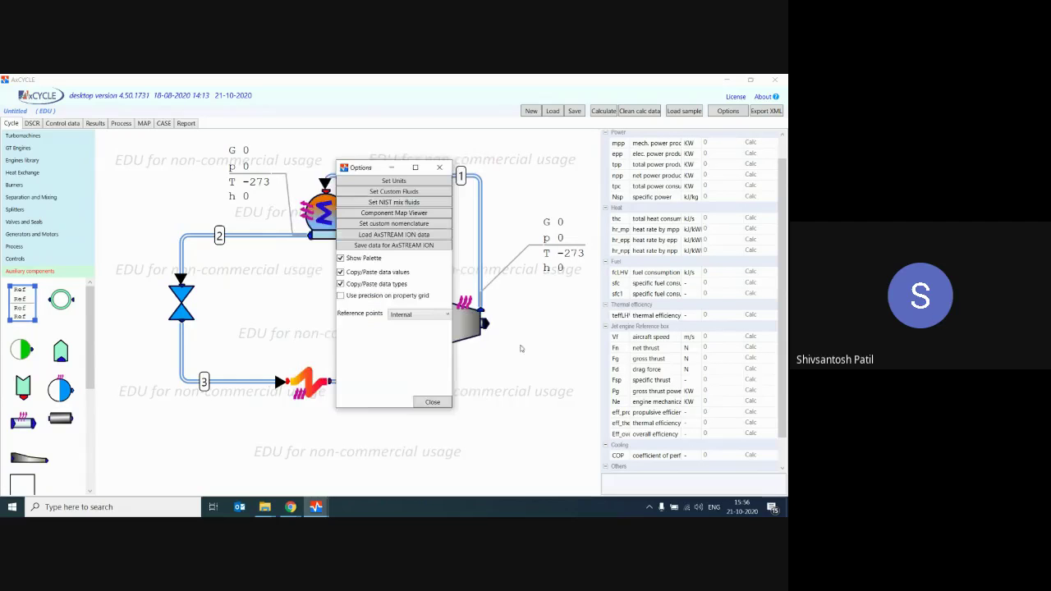
click(440, 166)
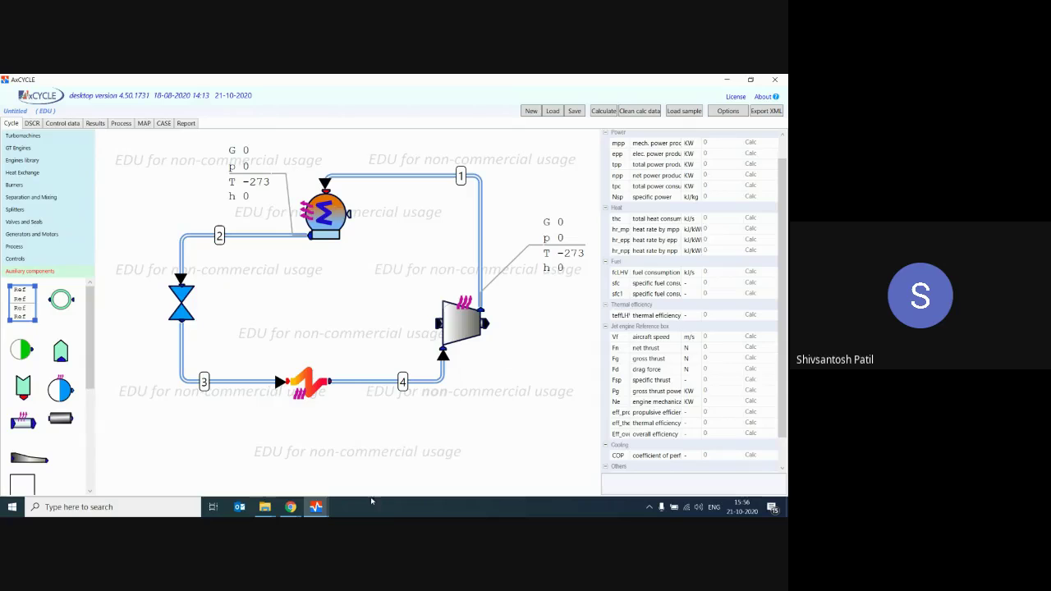
Check the Google Meet chat in Chrome for participant messages and return to the AxCYCLE cycle diagram
mouse_move(290, 507)
click(247, 467)
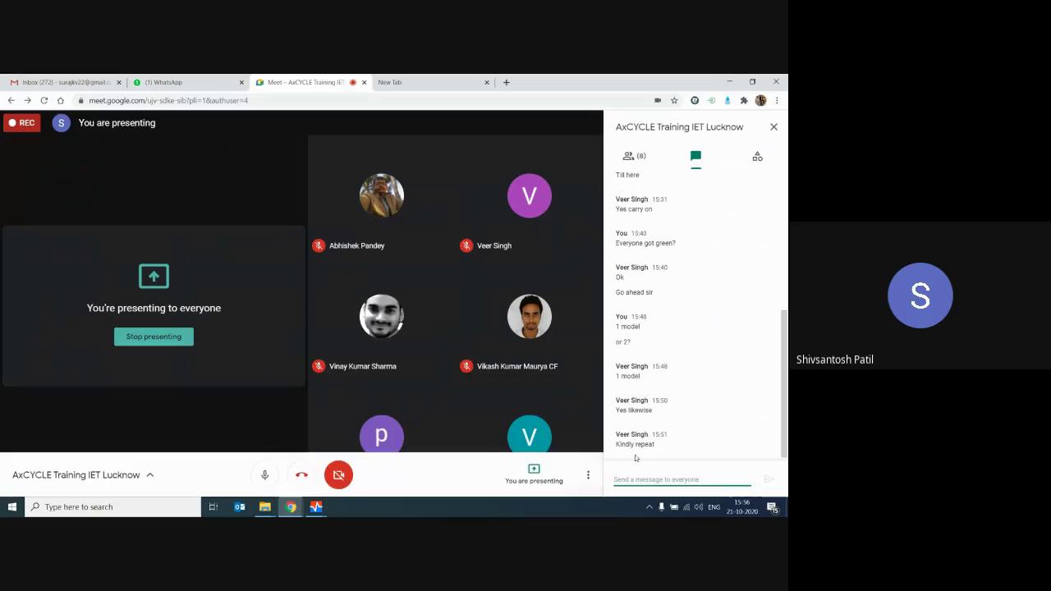
click(729, 81)
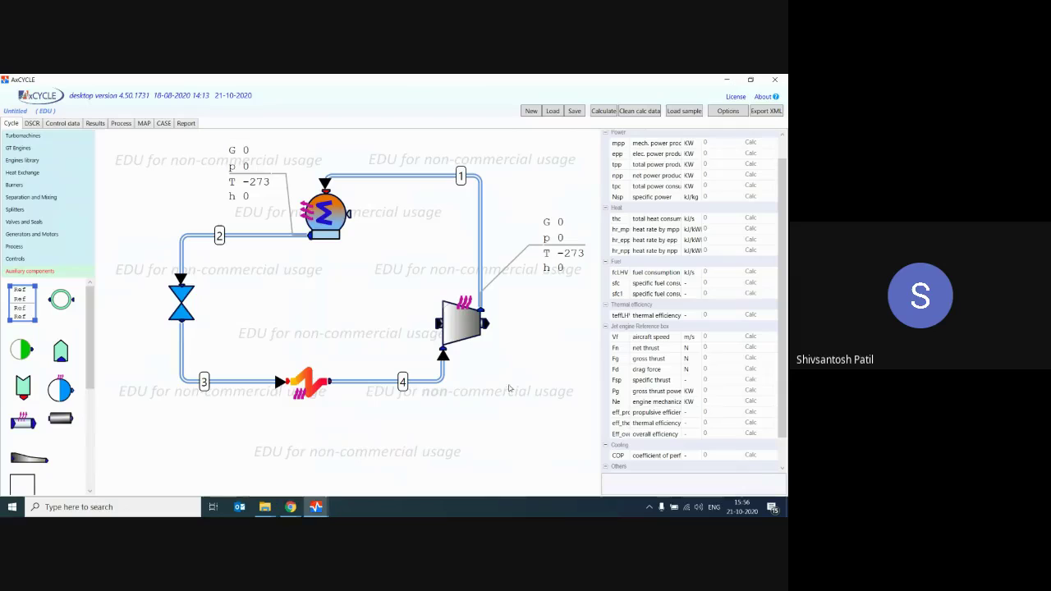
click(491, 373)
click(498, 377)
Set the compressor's internal efficiency to 0.8 and its mechanical efficiency to 0.9
click(451, 322)
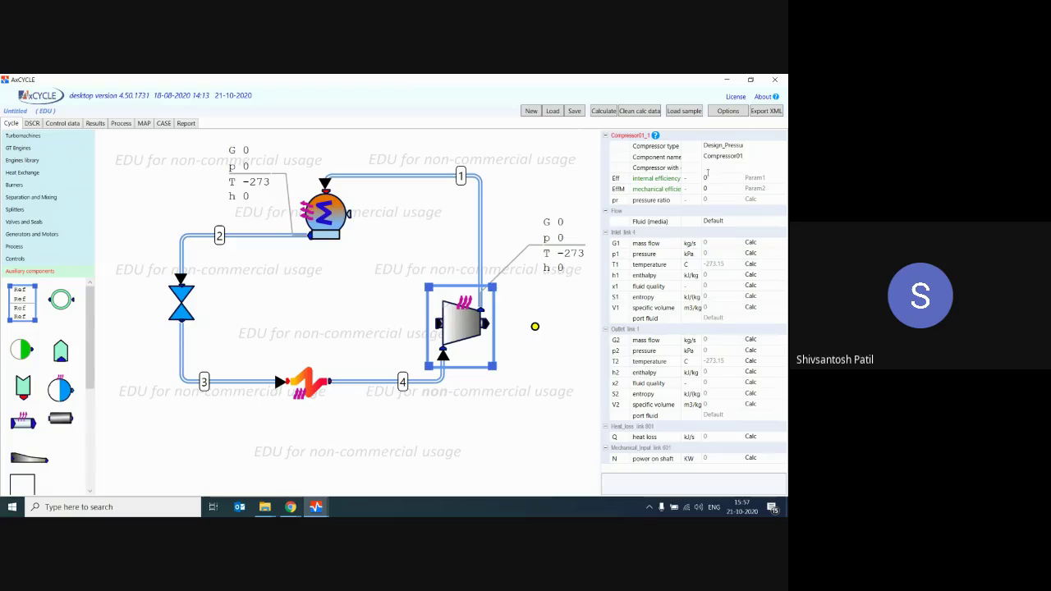
click(706, 177)
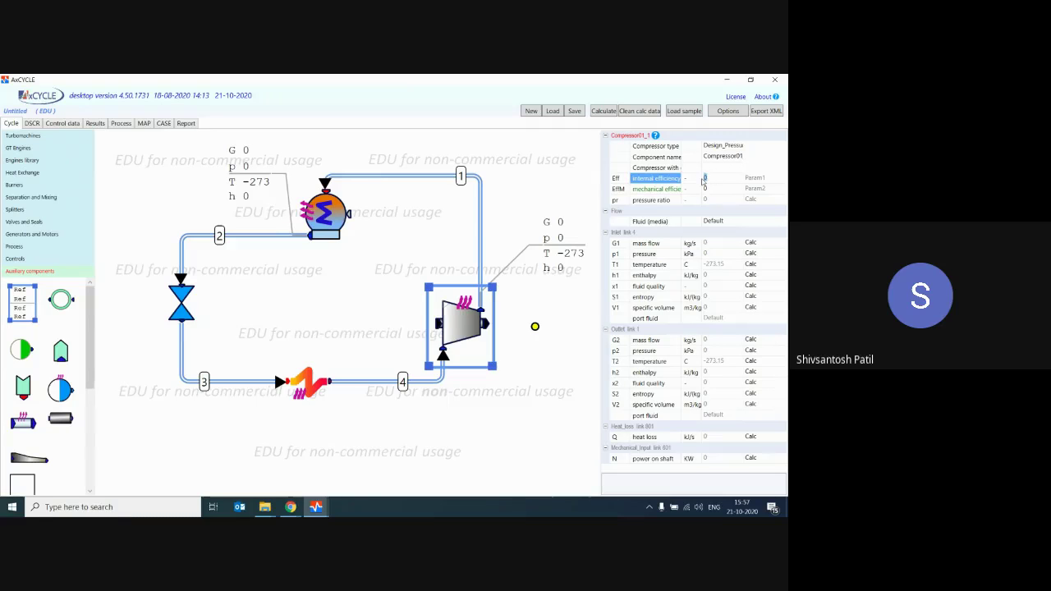
text(.8)
click(716, 188)
text(.9)
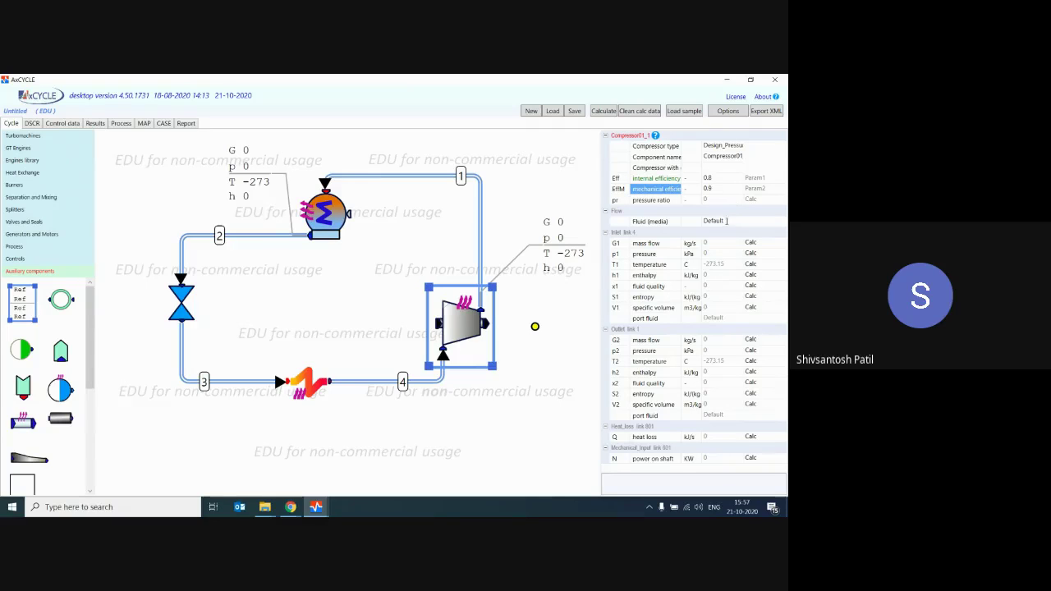
Set the compressor's fluid medium to the COOLPROP library fluid R12_C
click(719, 221)
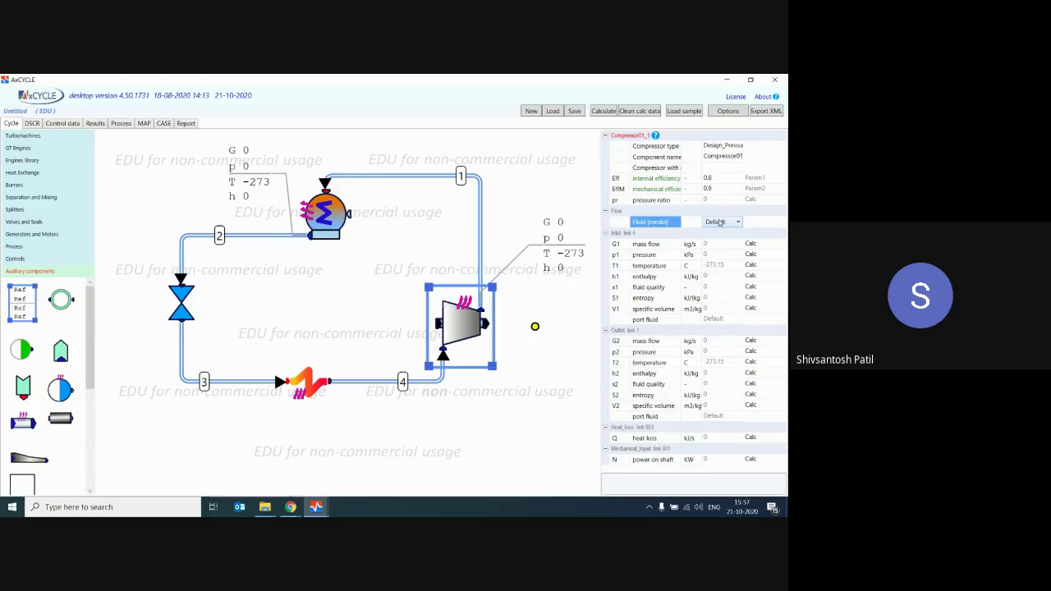
click(719, 222)
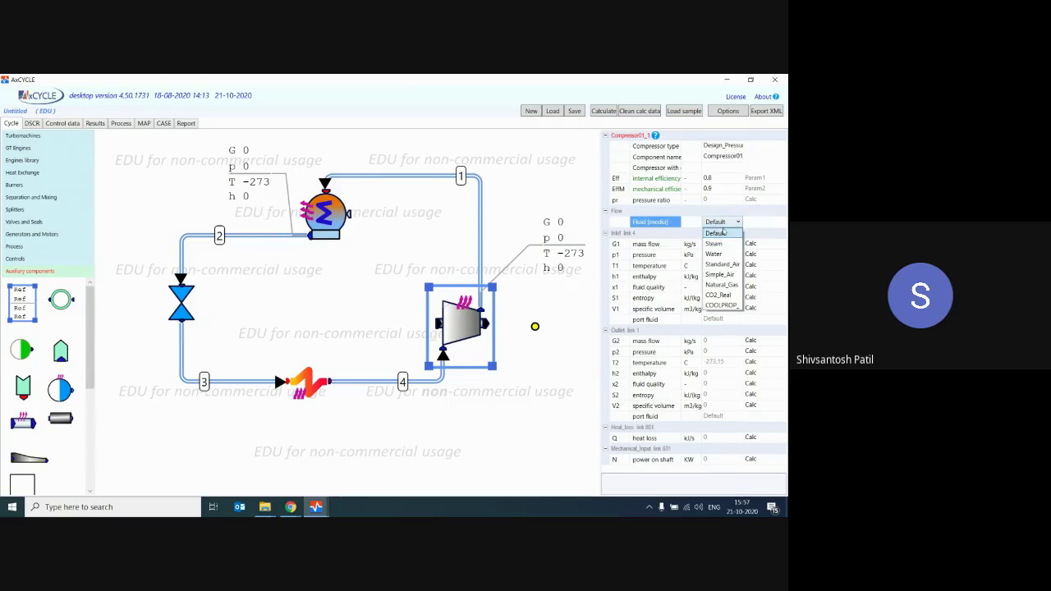
click(731, 306)
click(760, 220)
click(753, 238)
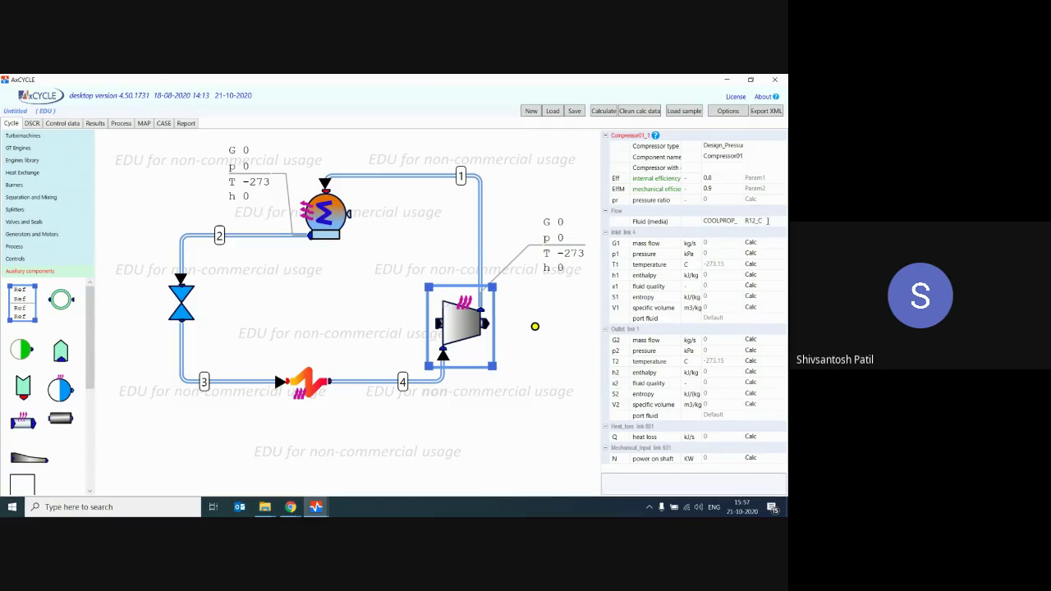
Review the compressor's fluid library and refrigerant choices and its two efficiency entries
click(723, 221)
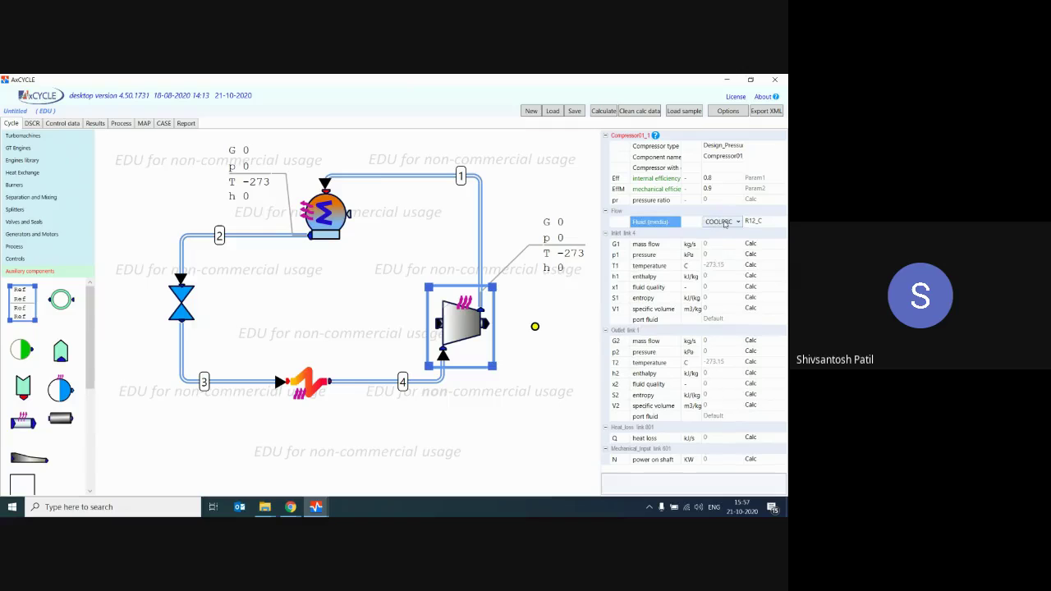
click(721, 305)
click(763, 222)
click(780, 222)
click(754, 244)
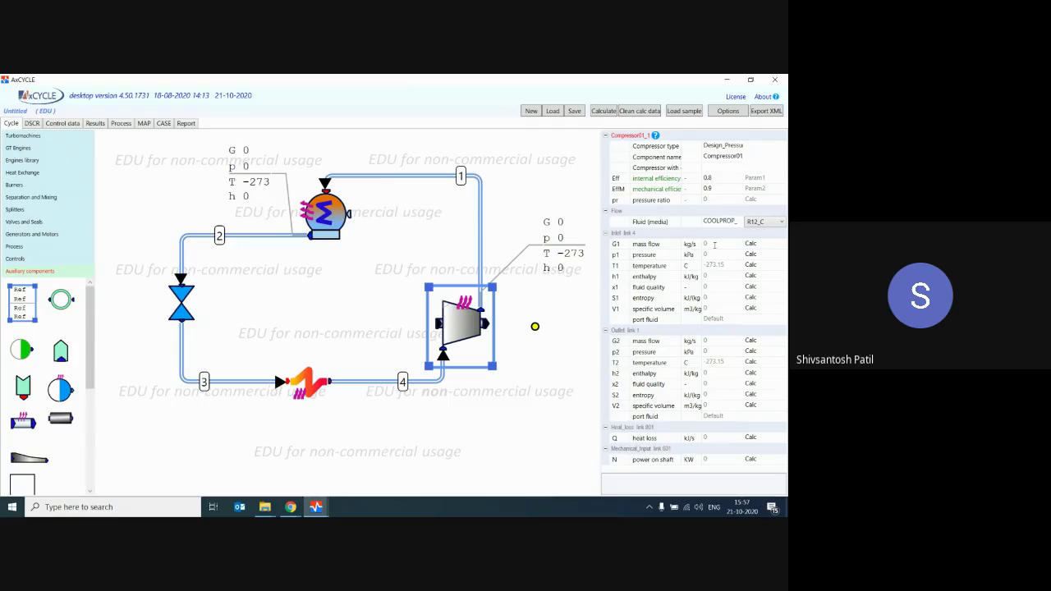
click(706, 177)
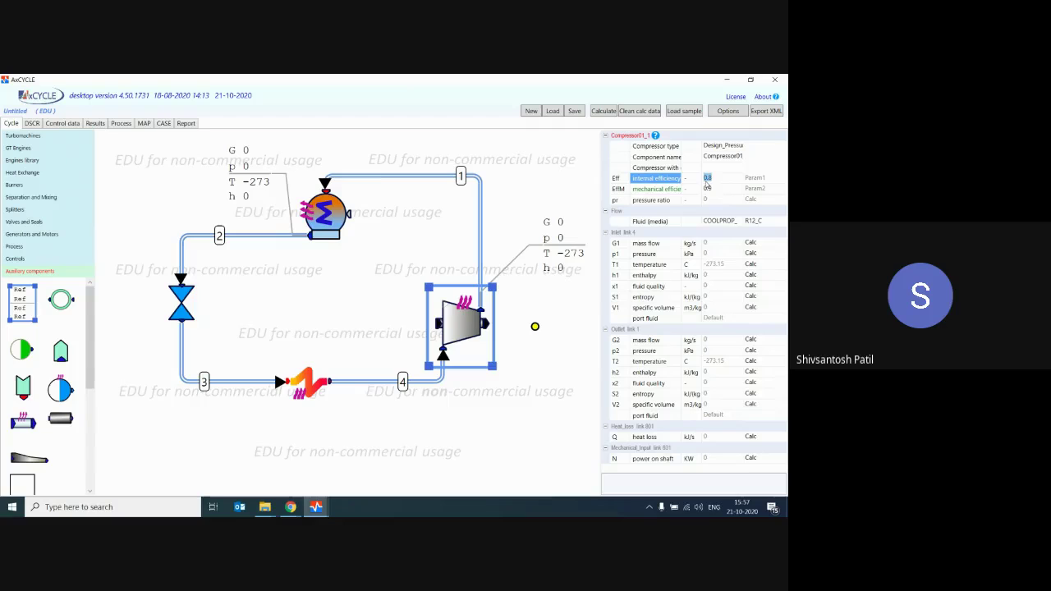
click(719, 189)
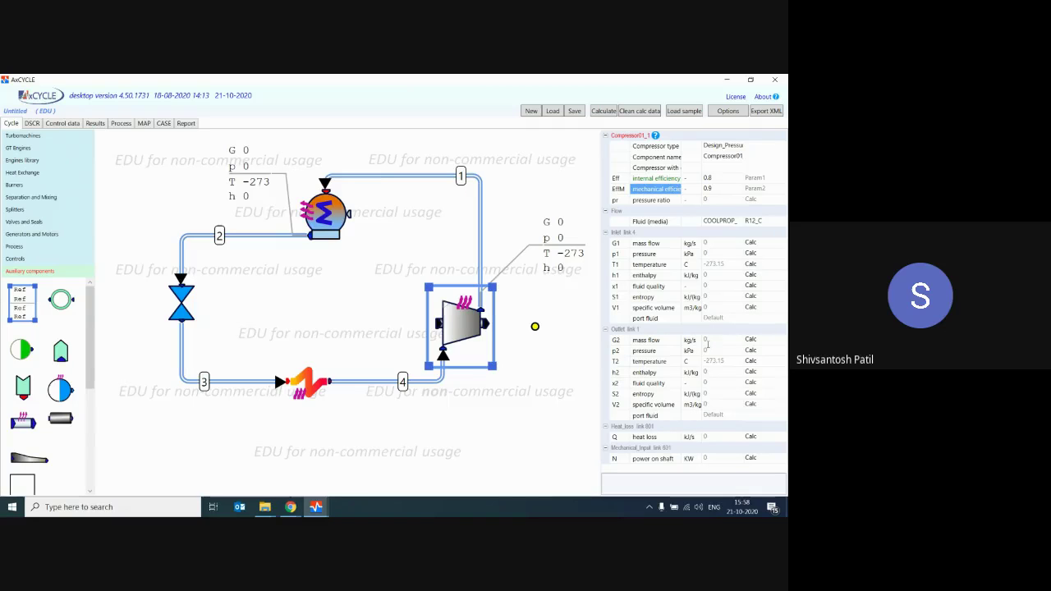
click(764, 363)
click(769, 365)
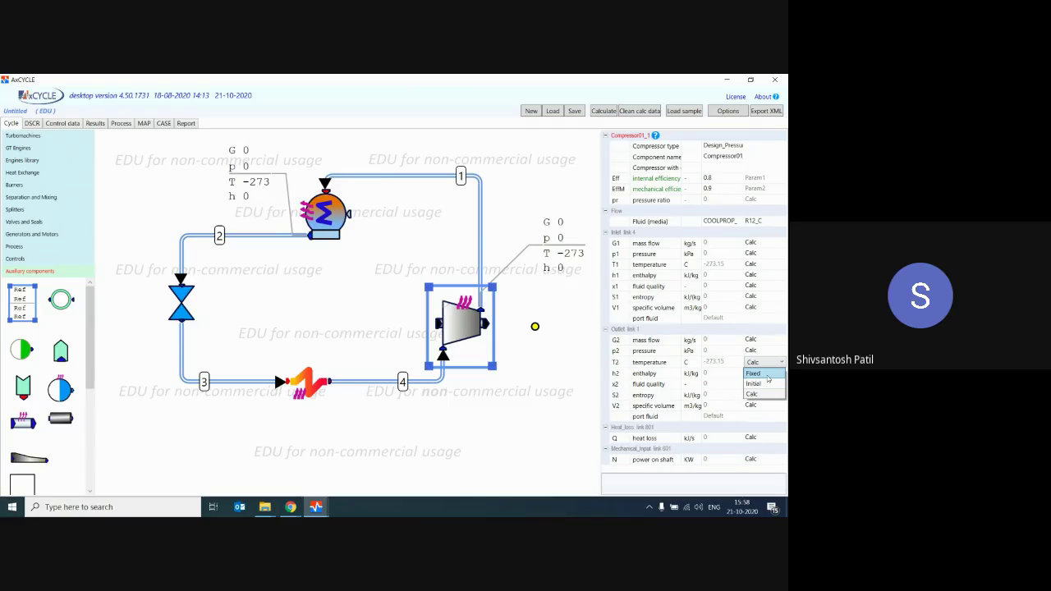
click(766, 375)
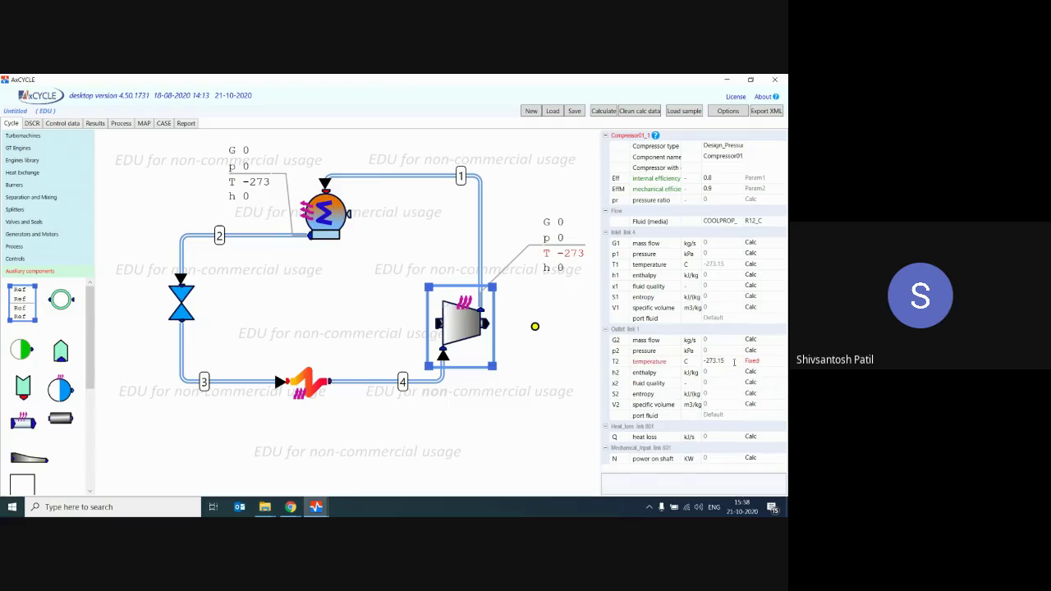
click(749, 362)
click(780, 362)
click(766, 363)
Make the compressor's outlet pressure a fixed value of 16 kPa
click(768, 350)
click(780, 349)
click(766, 363)
click(705, 350)
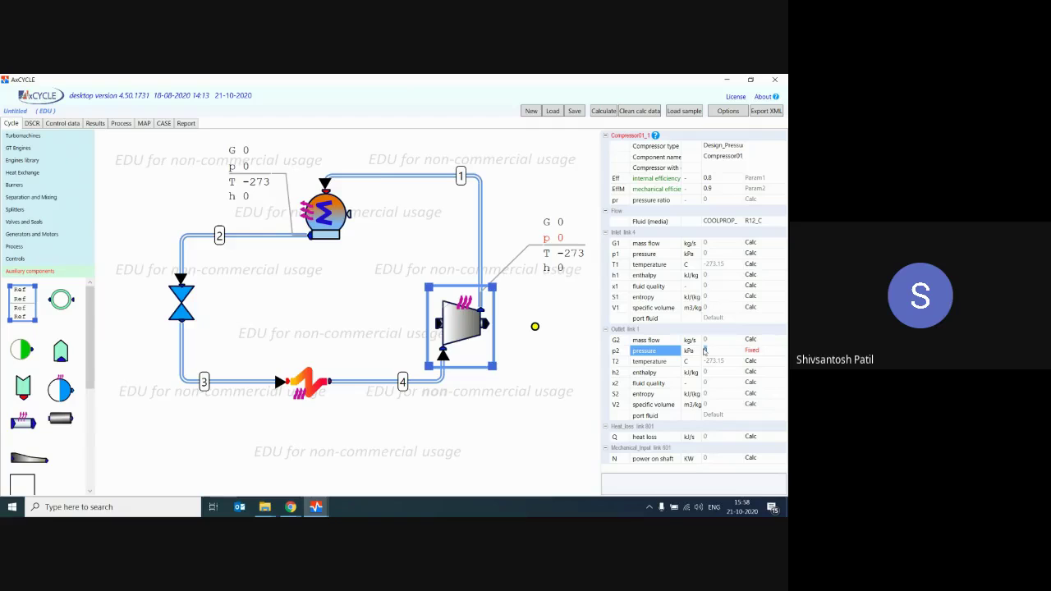
text(16)
Make the compressor's inlet mass flow an initial value of 0.05 kg/s
click(763, 243)
click(773, 245)
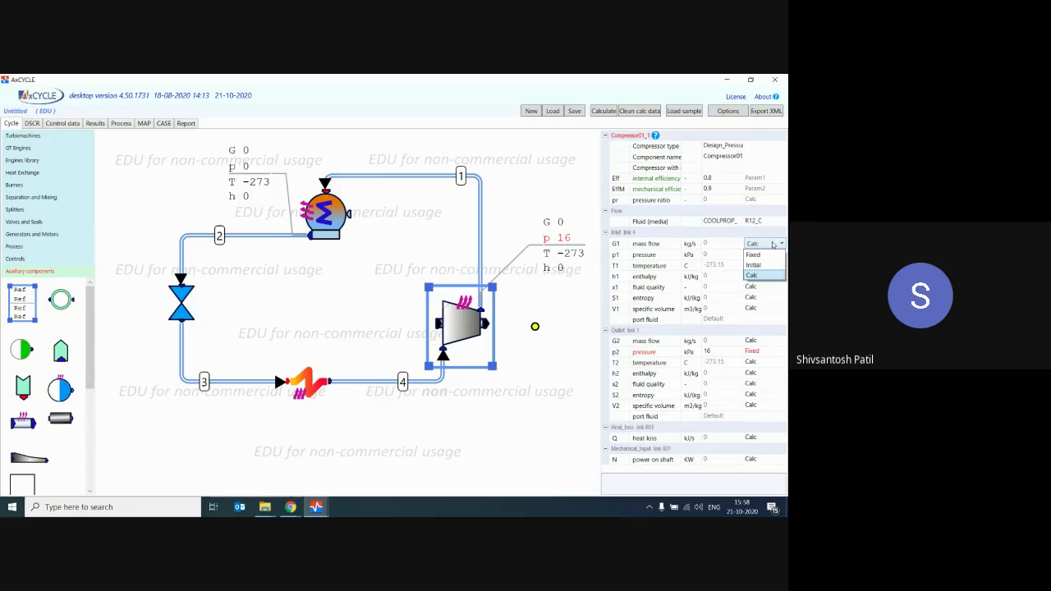
click(763, 264)
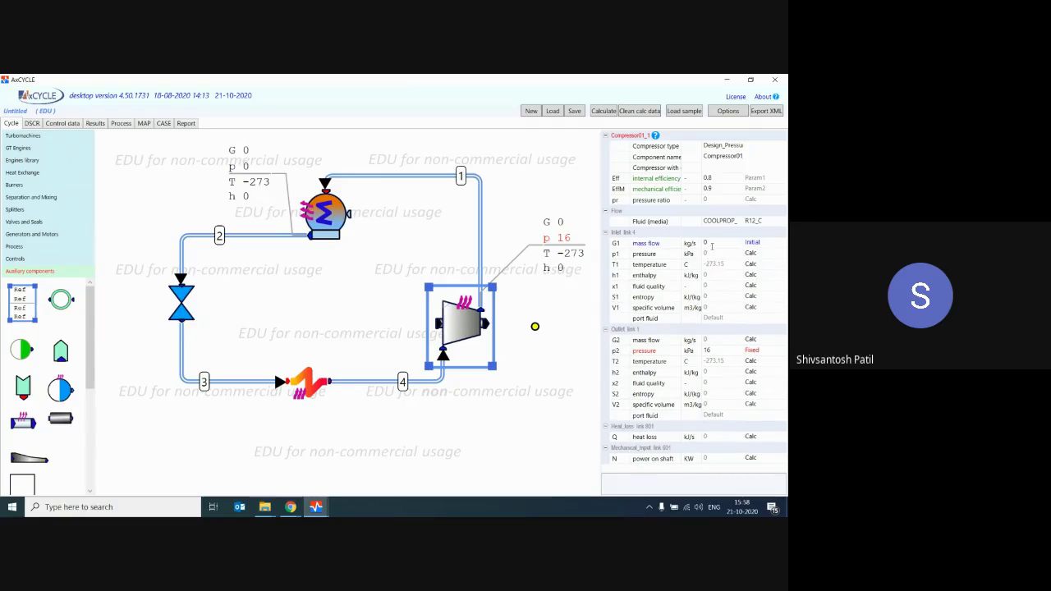
click(711, 244)
key(BackSpace)
text(0.05)
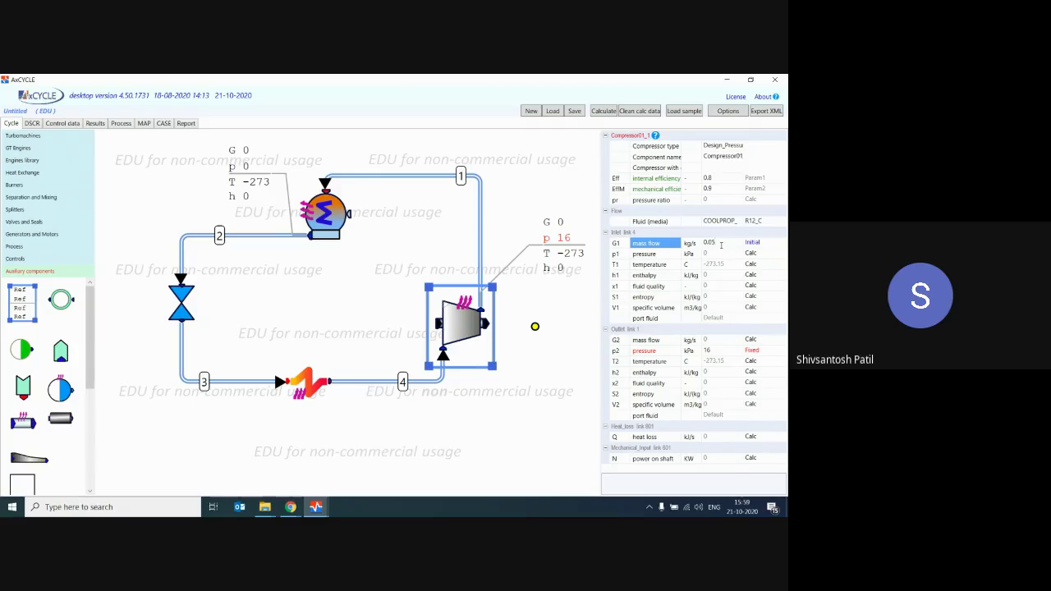
click(726, 241)
click(722, 351)
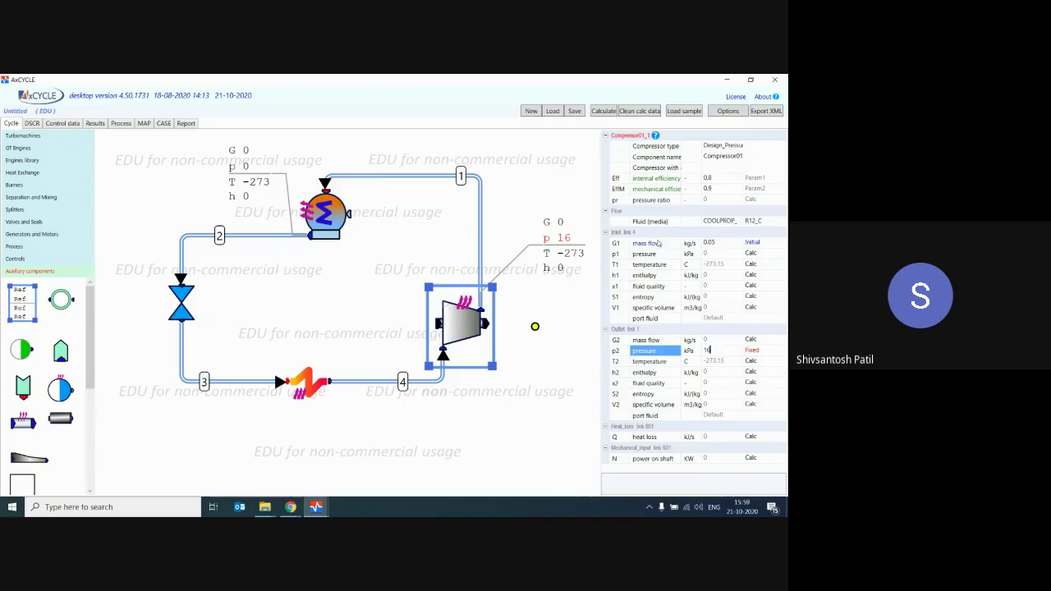
Make the compressor's outlet enthalpy an initial value of 300 kJ/kg
click(752, 373)
click(759, 395)
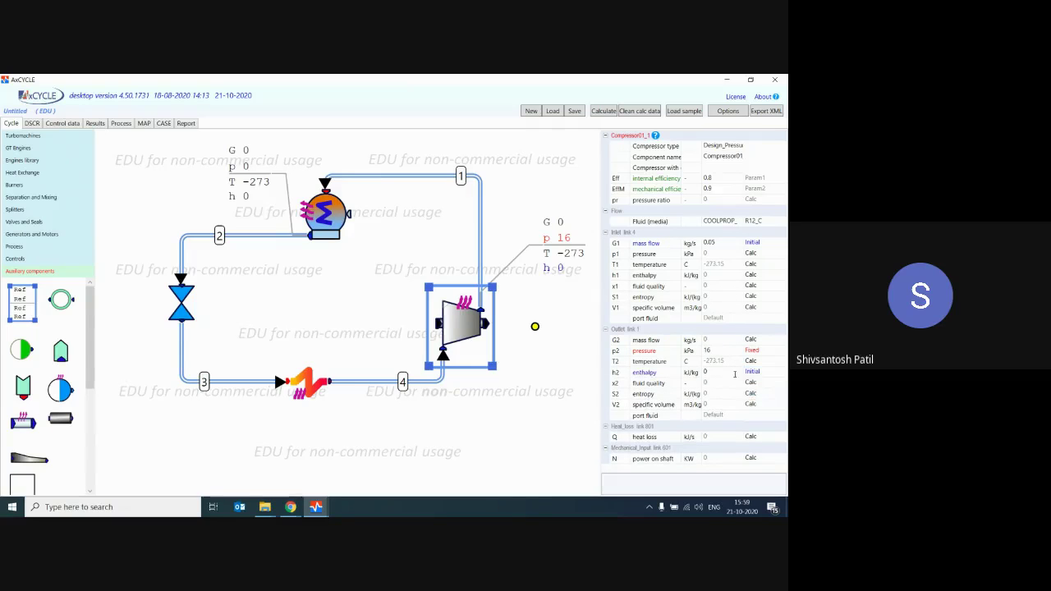
click(706, 372)
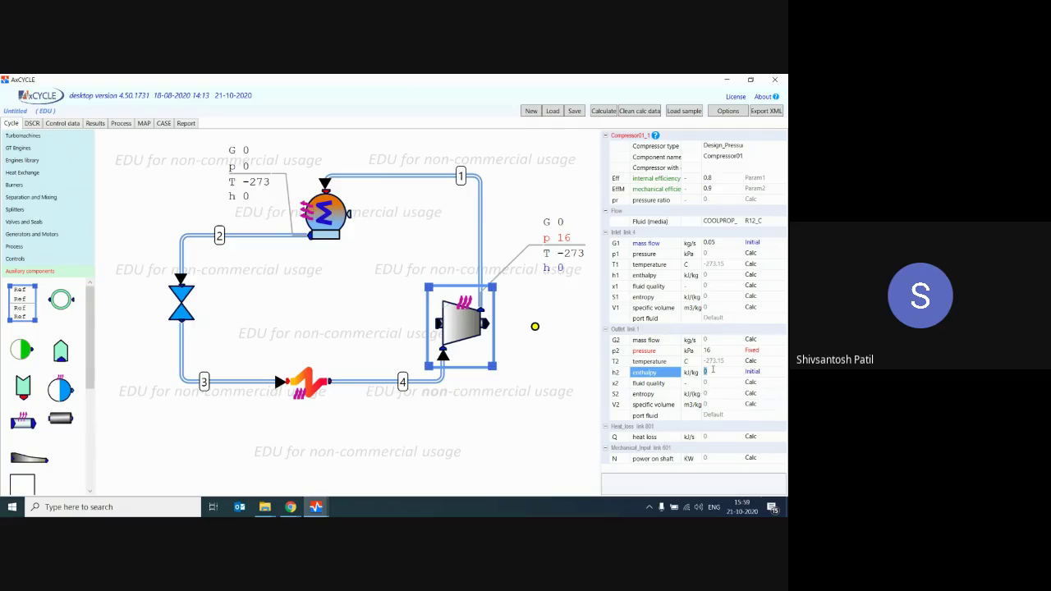
text(300)
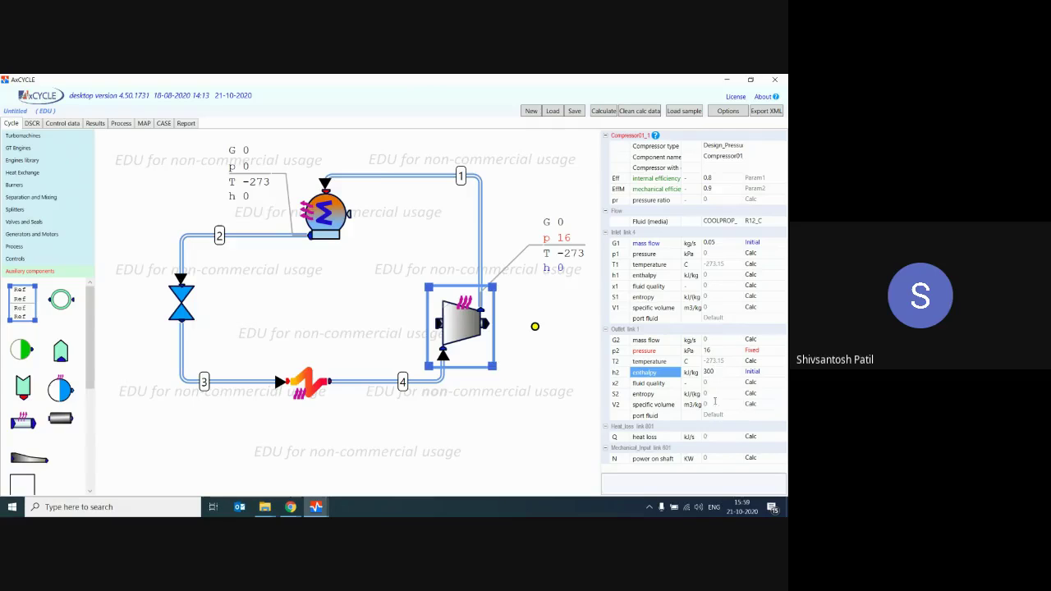
Make the compressor's heat loss an initial value of -1 kJ/s
click(752, 437)
click(753, 437)
click(762, 460)
click(726, 436)
text(-1)
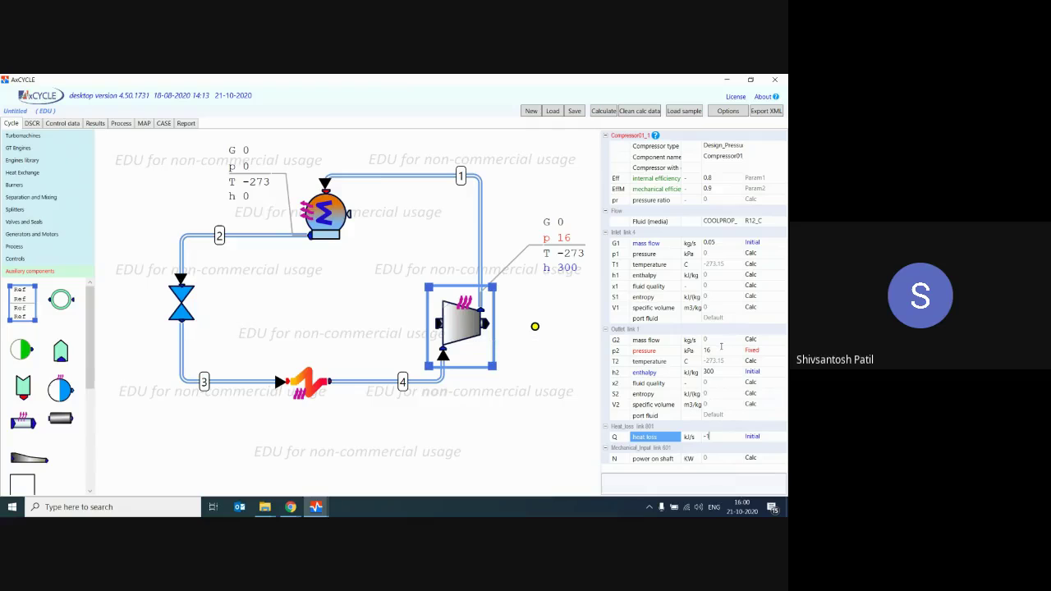
Re-enter the compressor's fixed outlet pressure as 16 kPa
click(706, 350)
text(16)
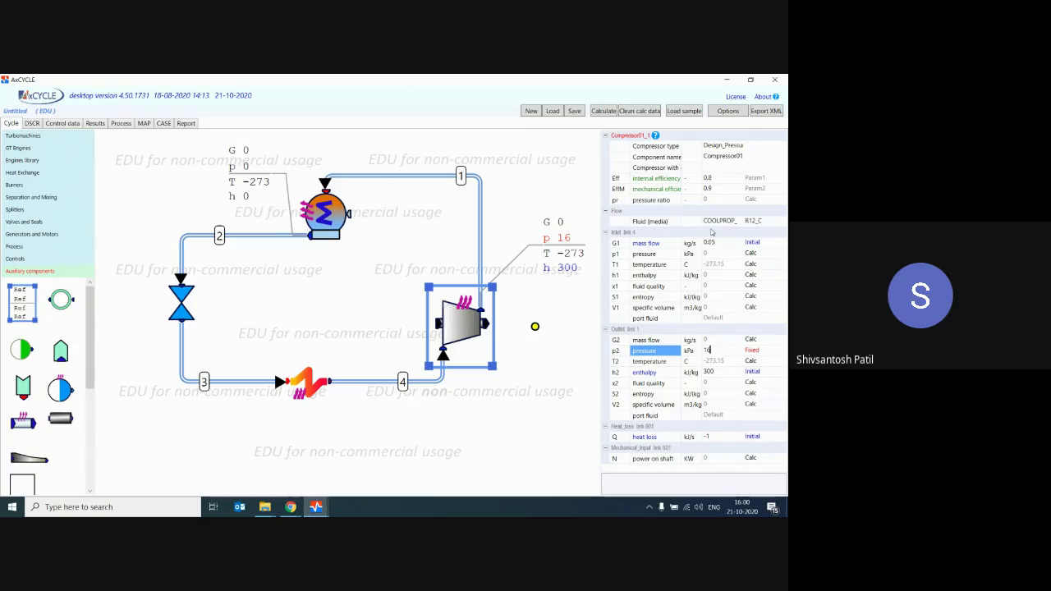
Make the condenser's outlet fluid quality an initial value of 0
click(324, 210)
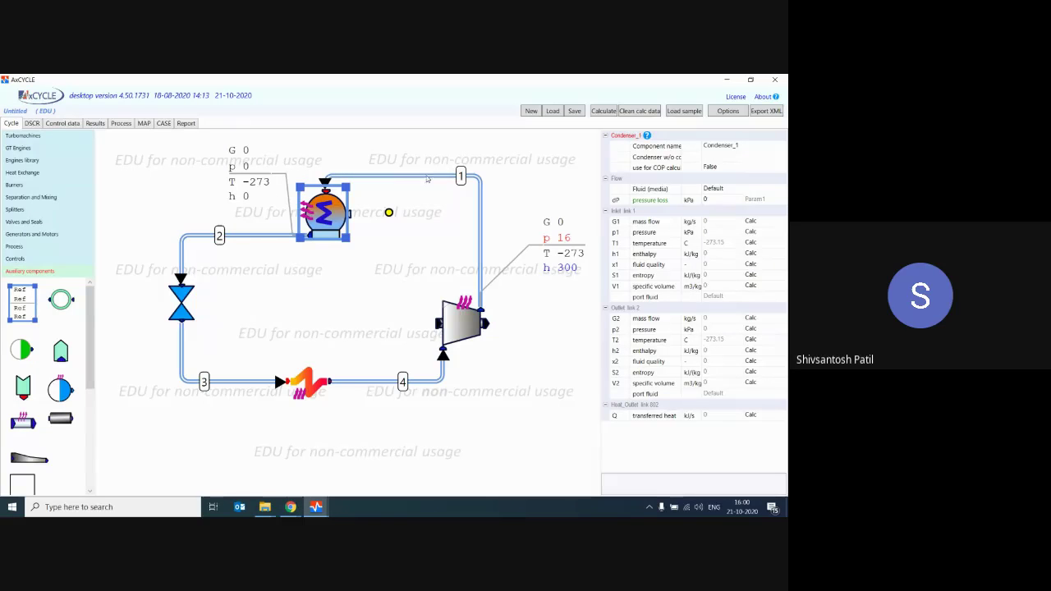
click(414, 213)
click(332, 213)
click(704, 200)
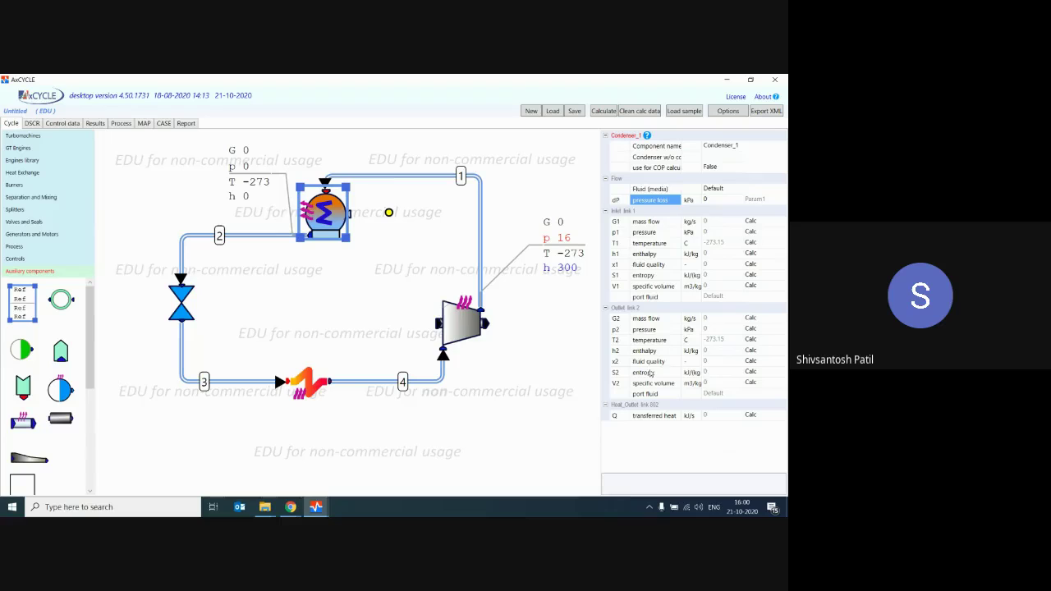
click(694, 362)
click(751, 362)
click(780, 362)
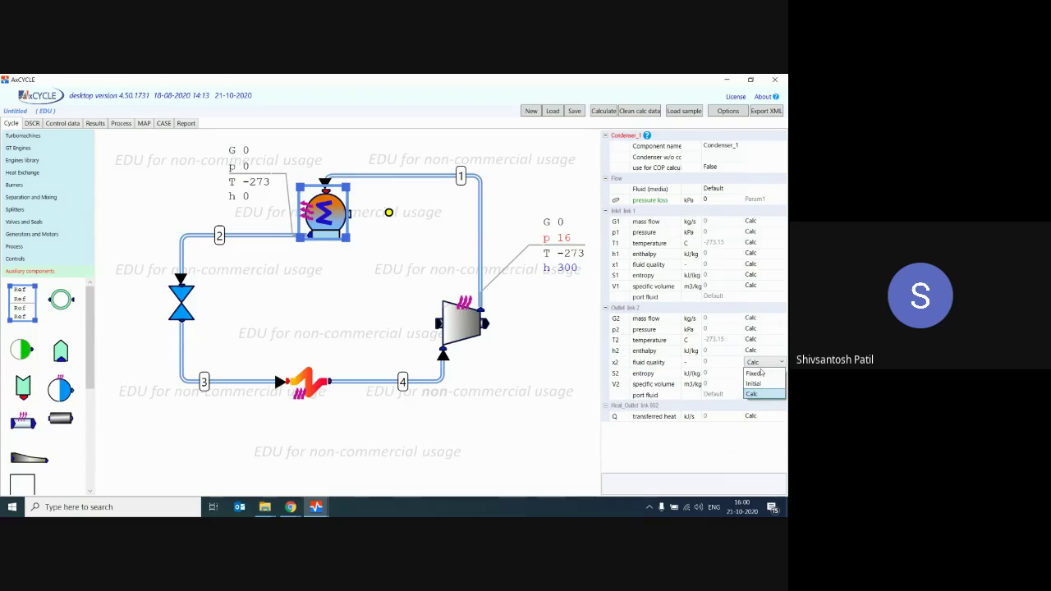
click(755, 383)
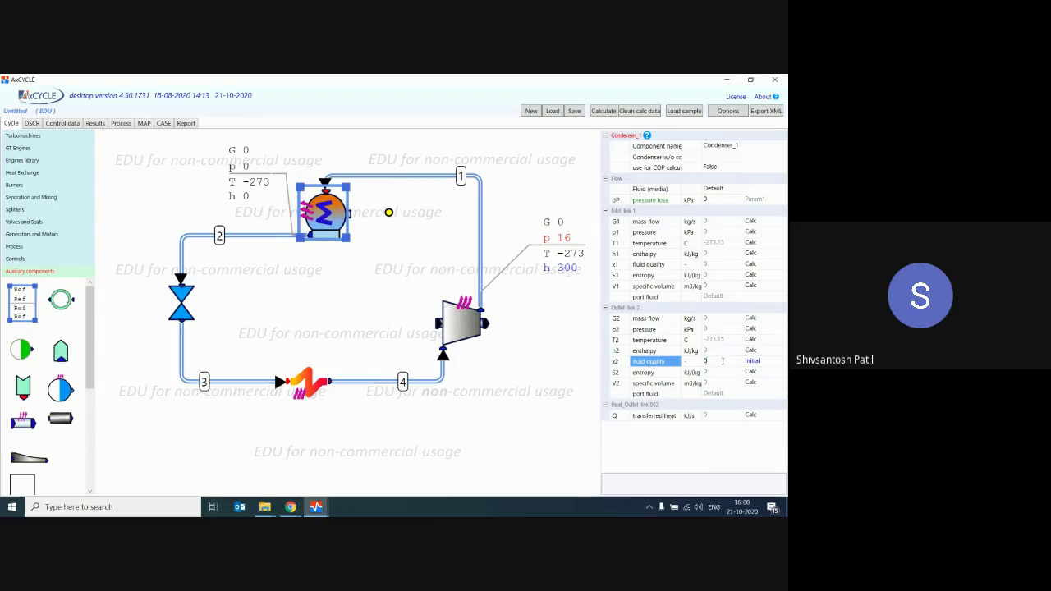
click(722, 361)
click(315, 288)
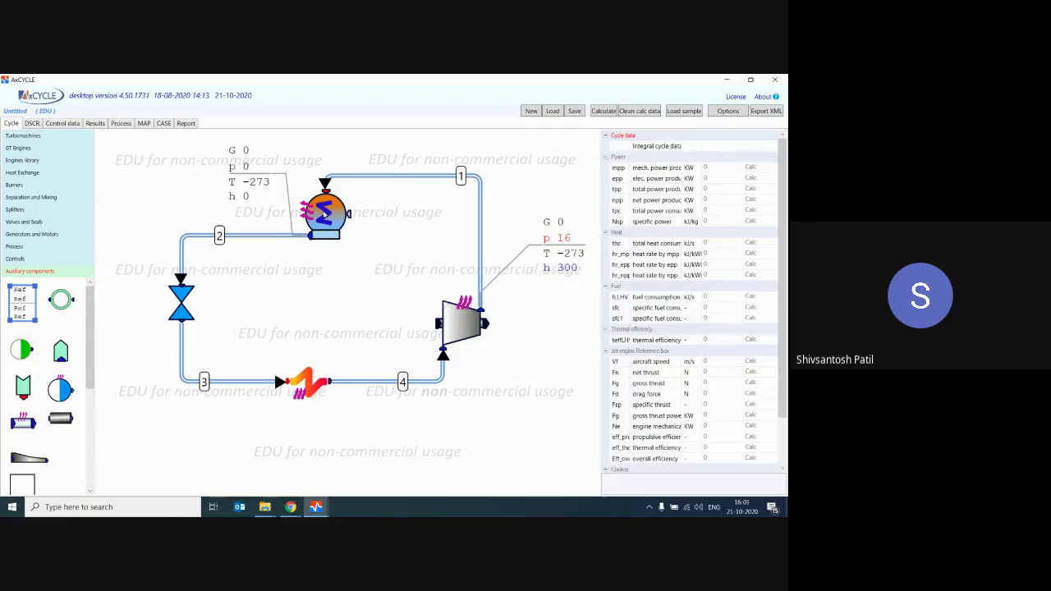
Make the expansion valve's outlet pressure an initial value of 3 kPa
click(181, 302)
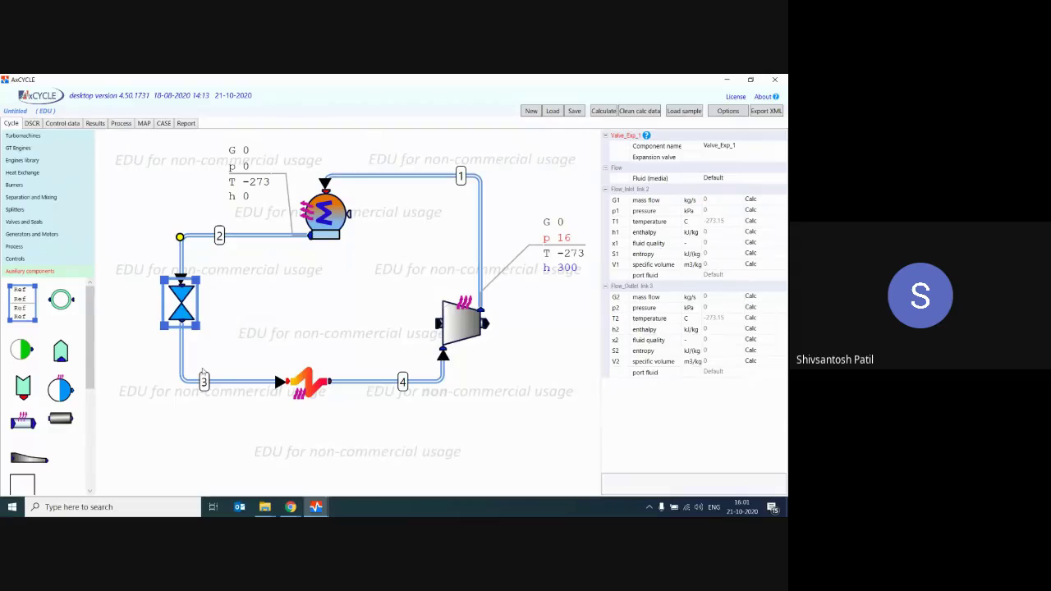
click(750, 307)
click(752, 328)
click(712, 307)
text(3)
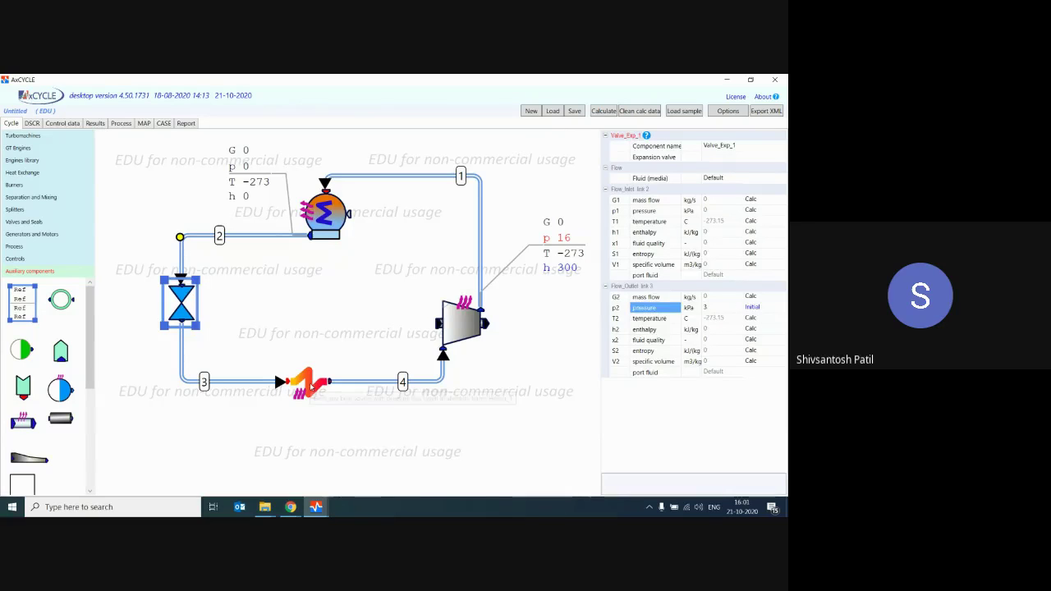
Calculate the cycle and examine the solver log for missing fixed conditions
click(308, 383)
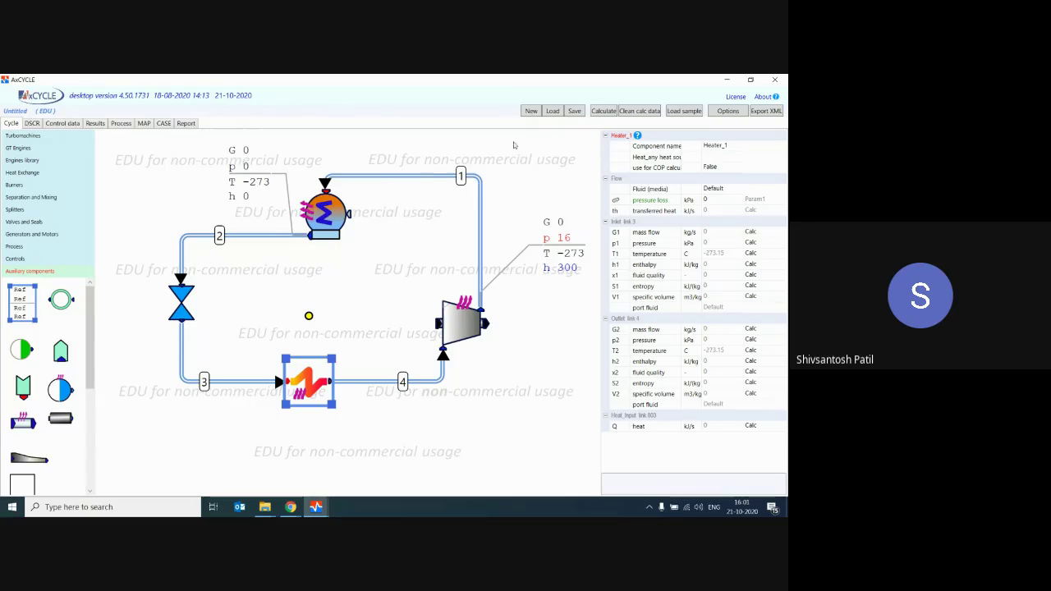
click(603, 111)
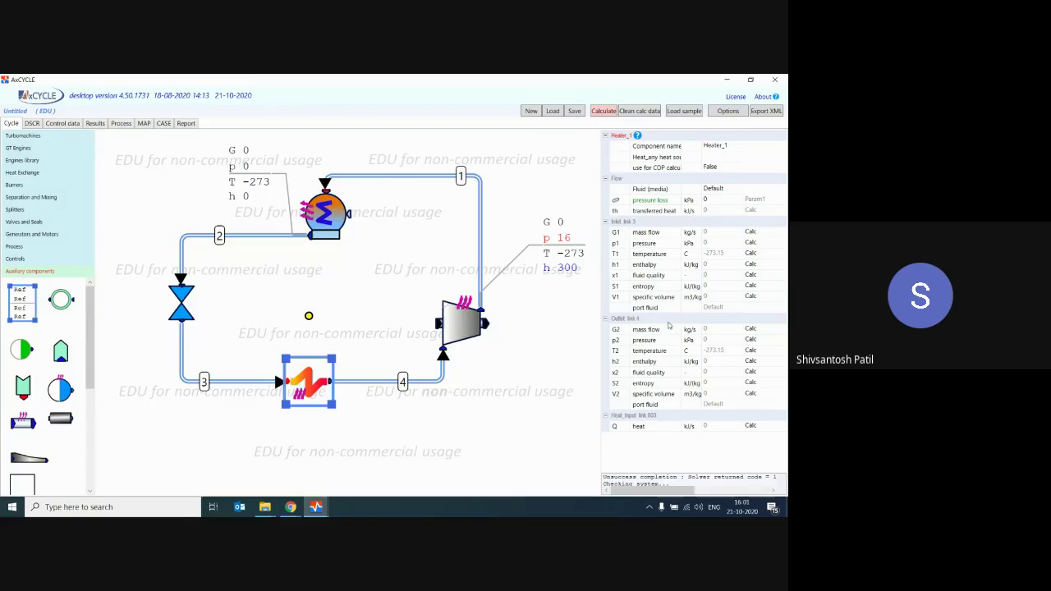
drag(687, 473, 674, 228)
drag(630, 415, 763, 416)
click(698, 423)
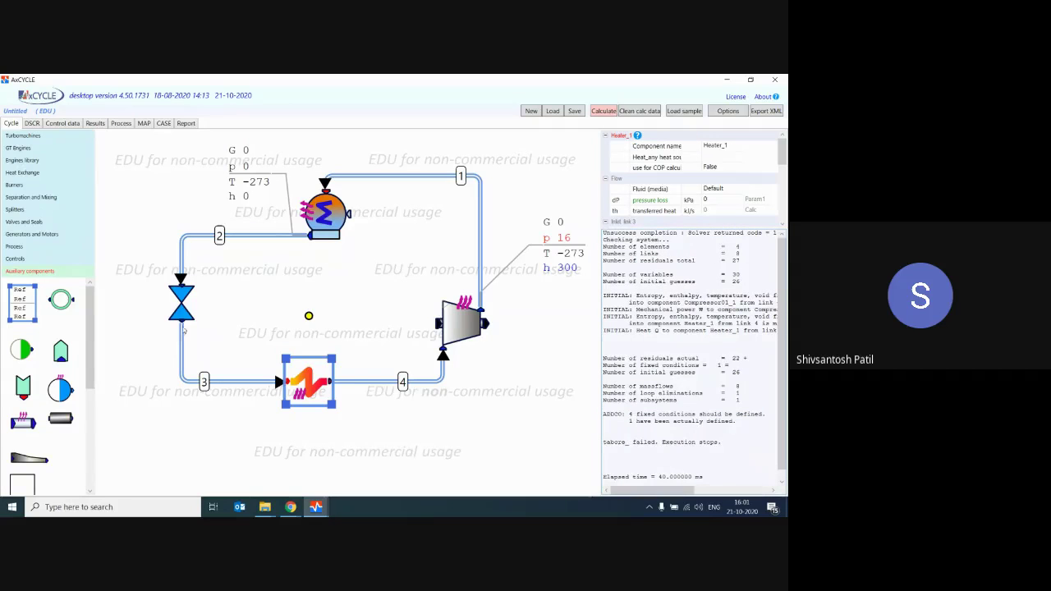
click(188, 312)
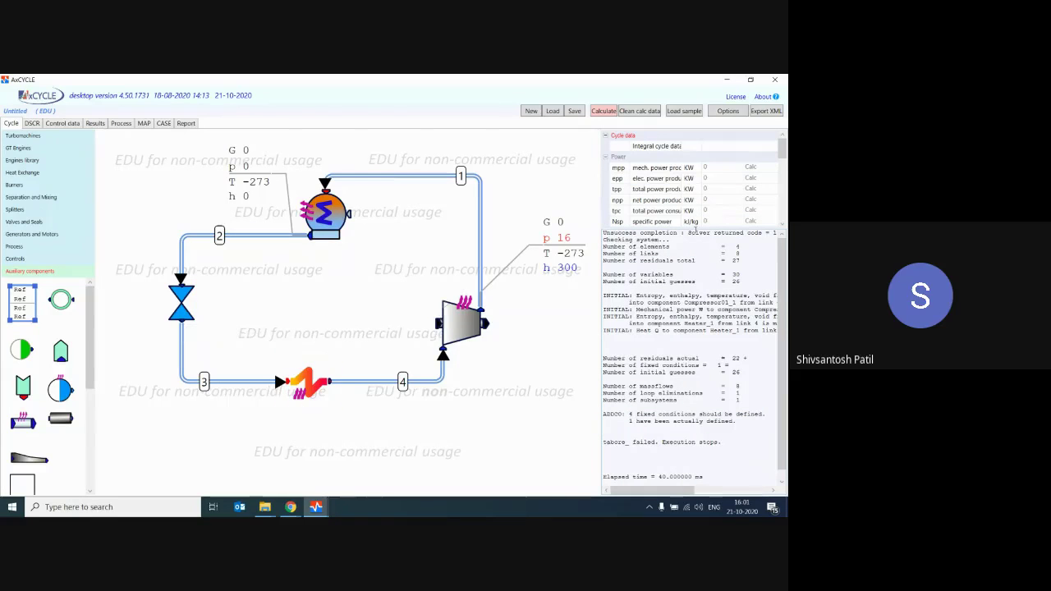
drag(696, 230, 706, 438)
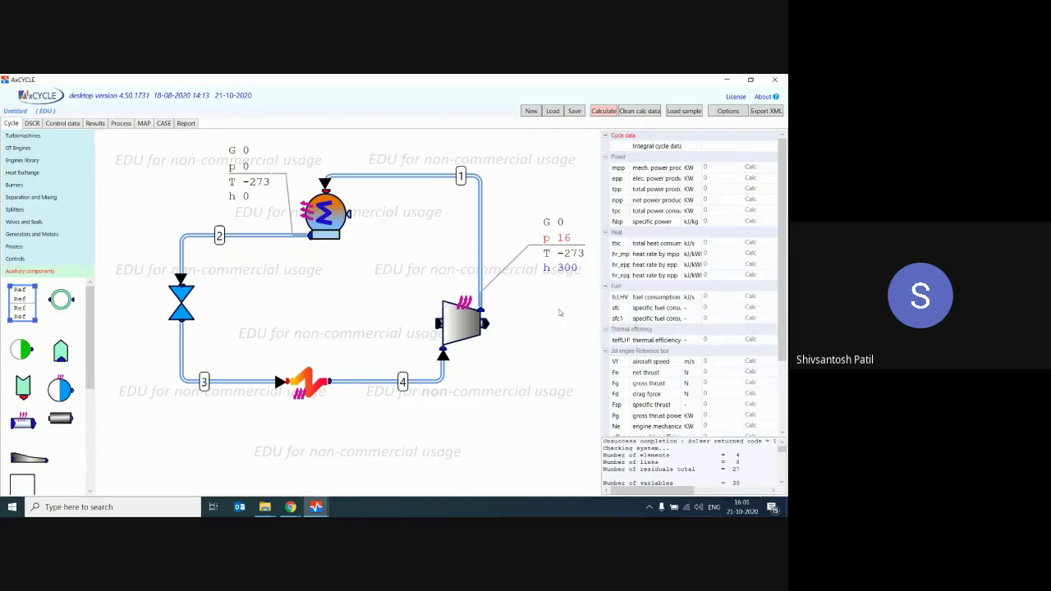
Make the expansion valve's outlet pressure a fixed value of 3 kPa
click(182, 299)
click(763, 308)
click(763, 308)
click(761, 320)
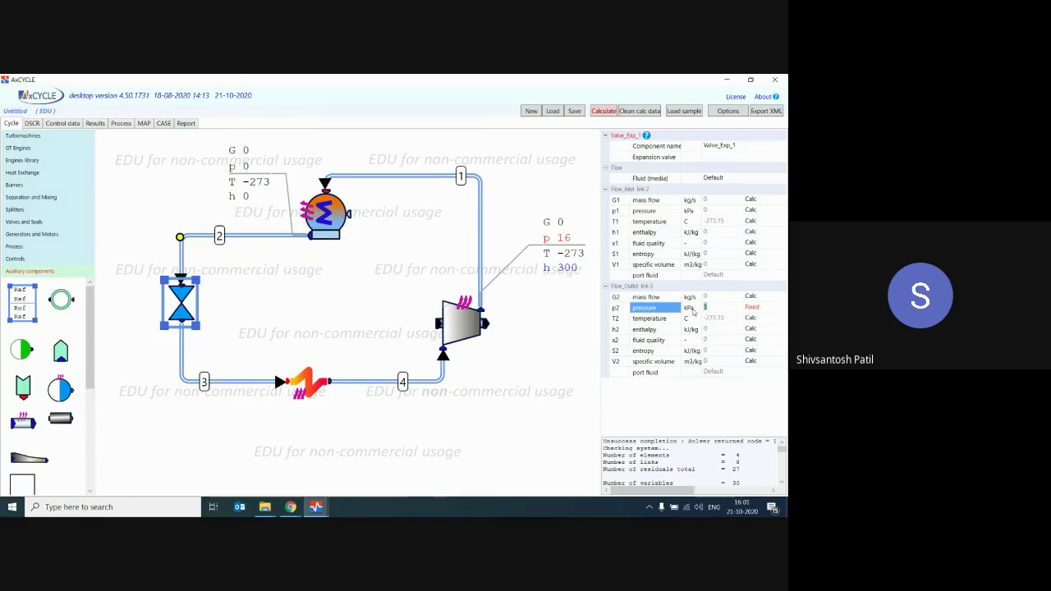
text(3)
drag(227, 345, 135, 262)
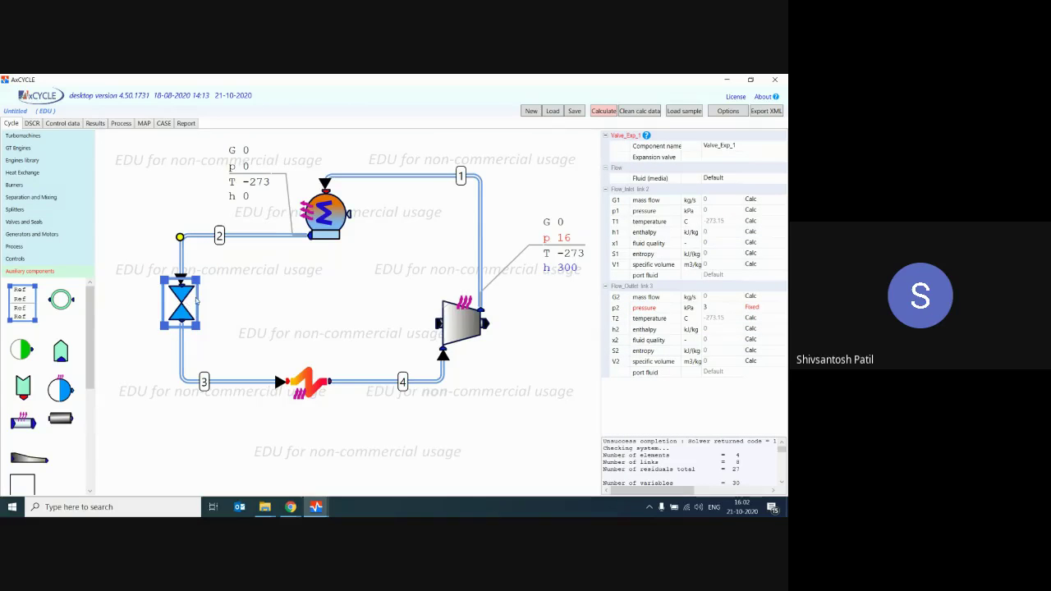
click(719, 307)
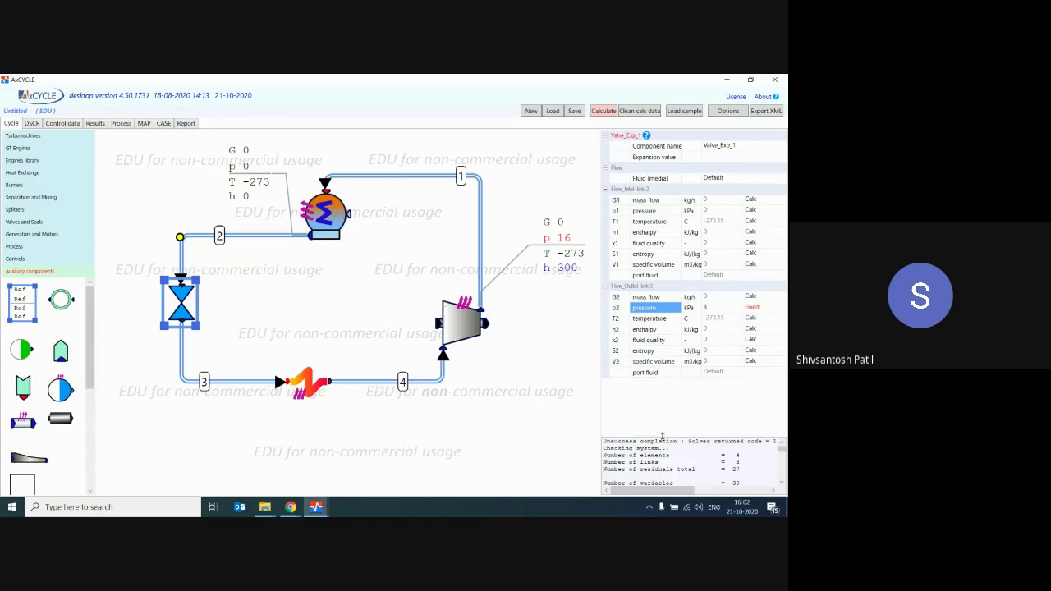
Examine the solver log for how many fixed conditions are required and how many are defined
drag(663, 436, 662, 386)
scroll(672, 435, down, 3)
scroll(672, 435, down, 4)
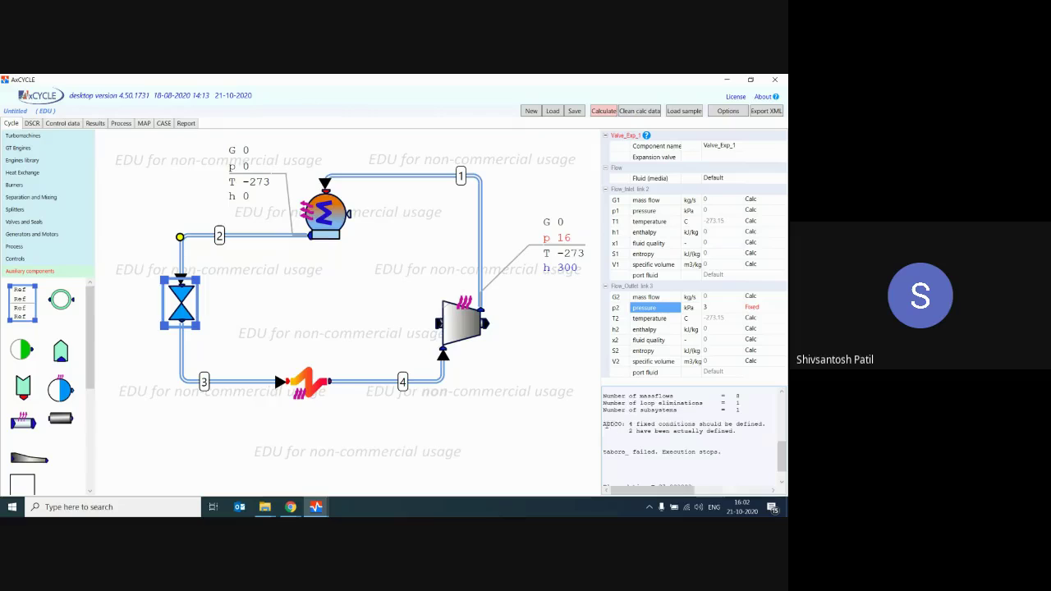
drag(629, 423, 748, 430)
drag(646, 433, 657, 432)
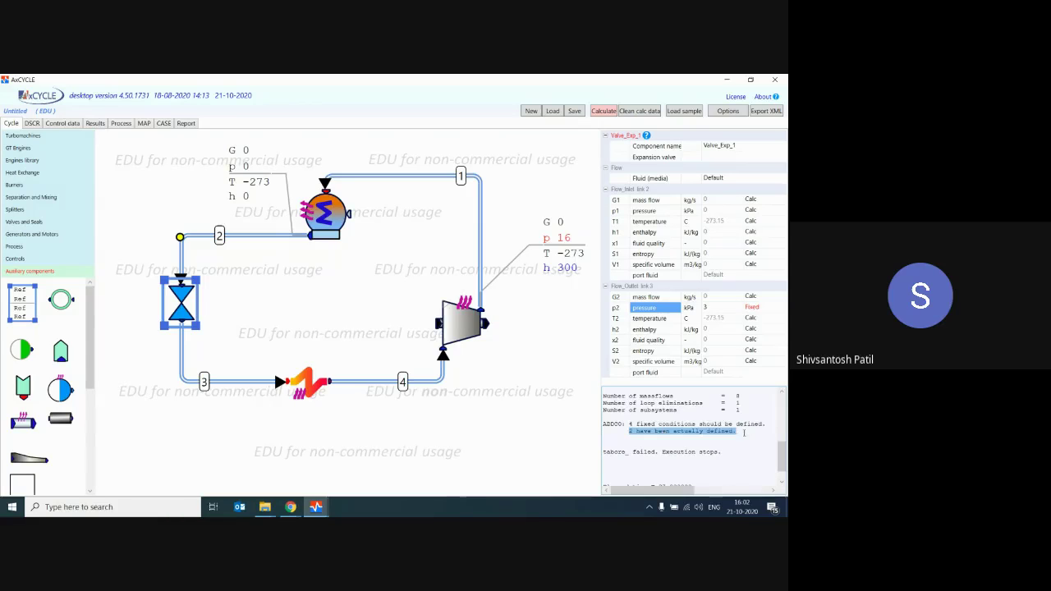
click(682, 406)
drag(688, 386, 684, 436)
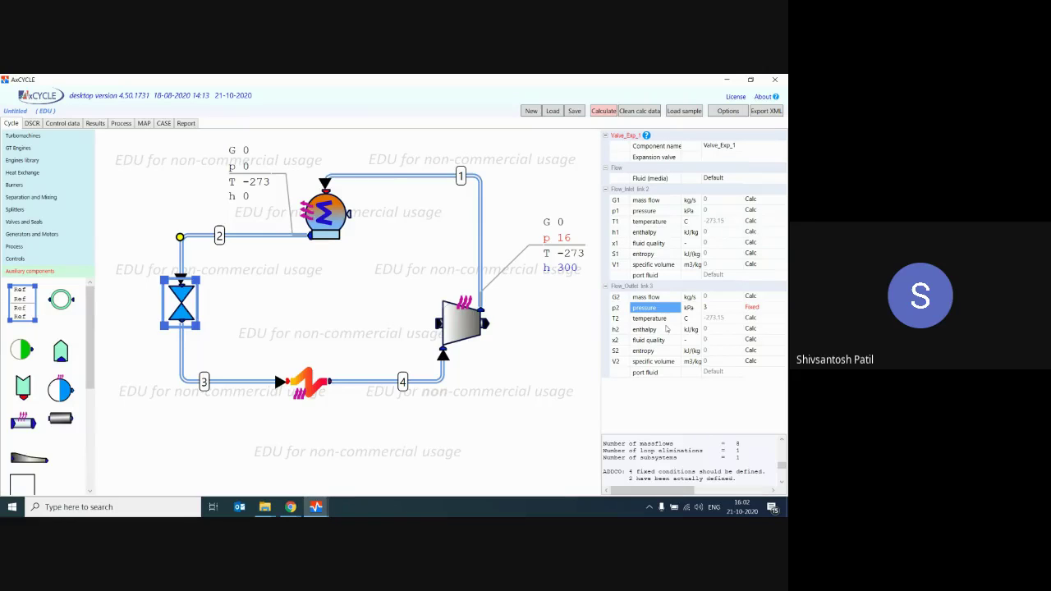
Make the heater's outlet temperature a fixed value of -14 °C
click(309, 377)
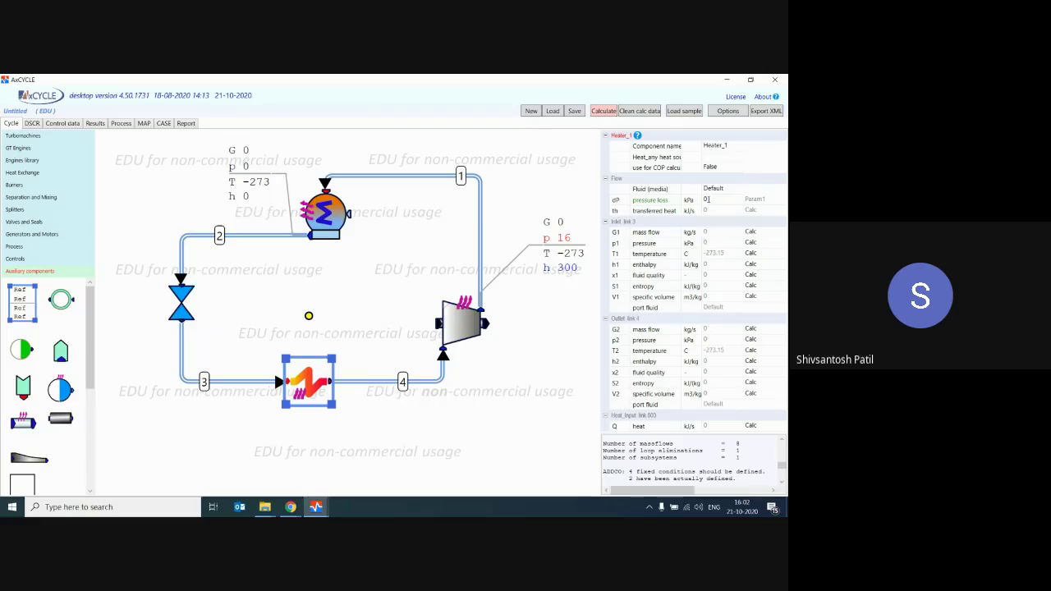
click(706, 200)
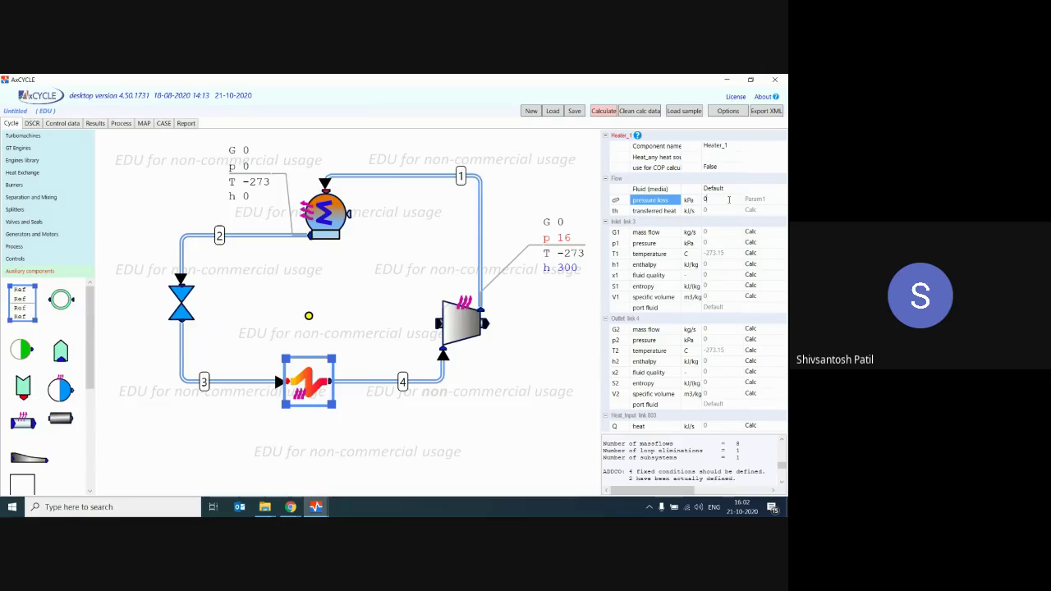
double_click(728, 199)
click(728, 200)
click(720, 350)
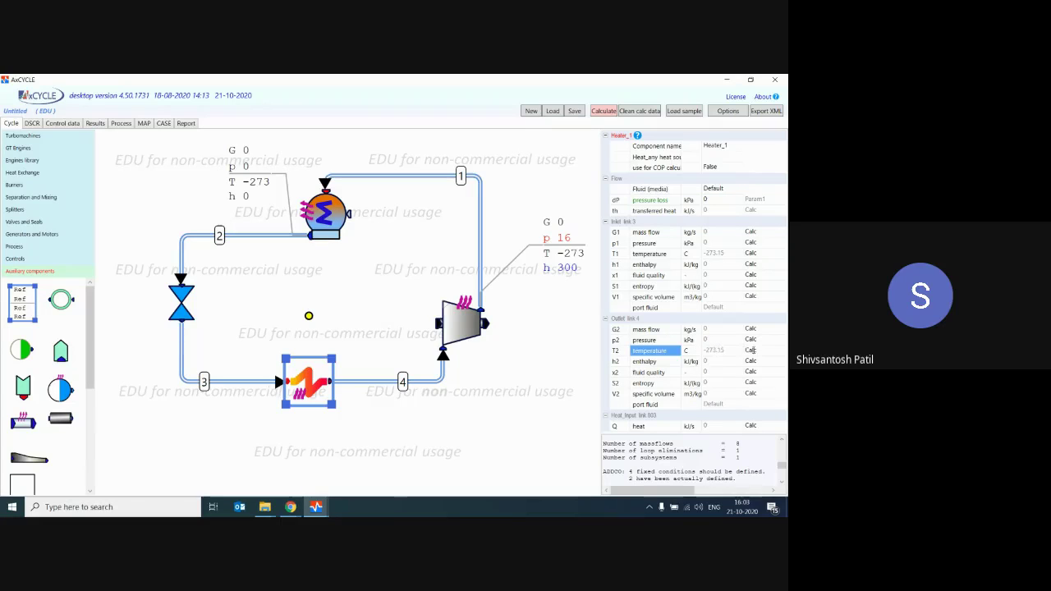
click(752, 350)
click(760, 362)
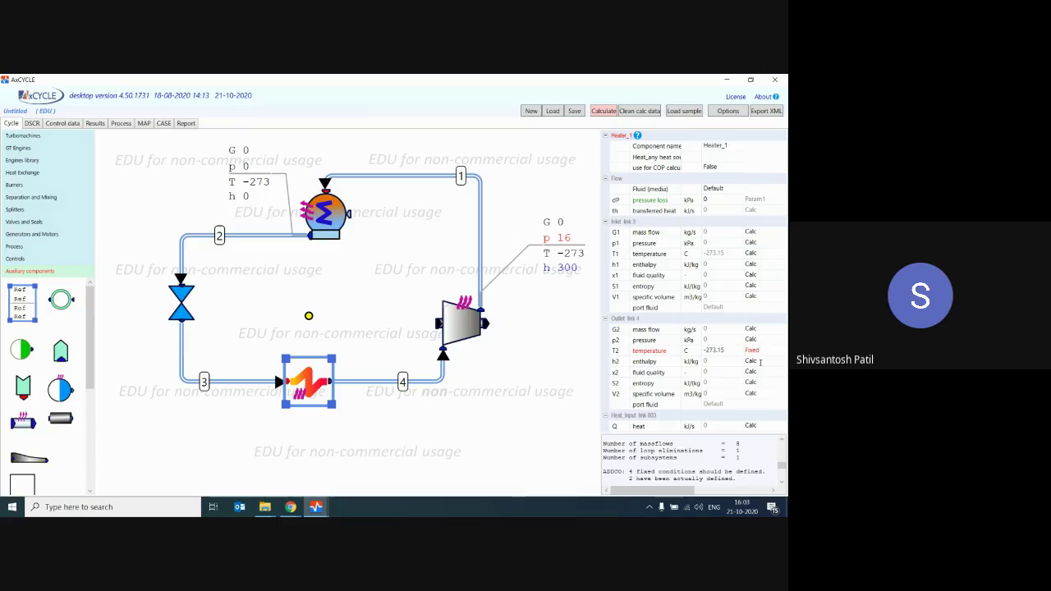
click(706, 350)
key(BackSpace)
text(15)
key(BackSpace)
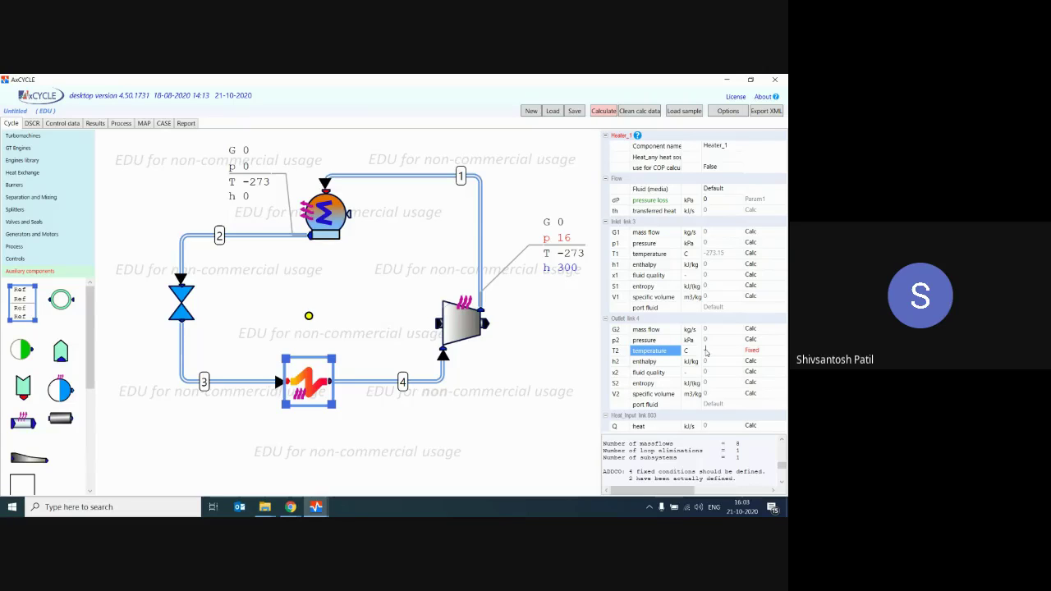
text(4)
Make the heater's heat input a fixed value of 15 kJ/s and recalculate the cycle
click(749, 426)
click(762, 427)
click(763, 440)
click(723, 426)
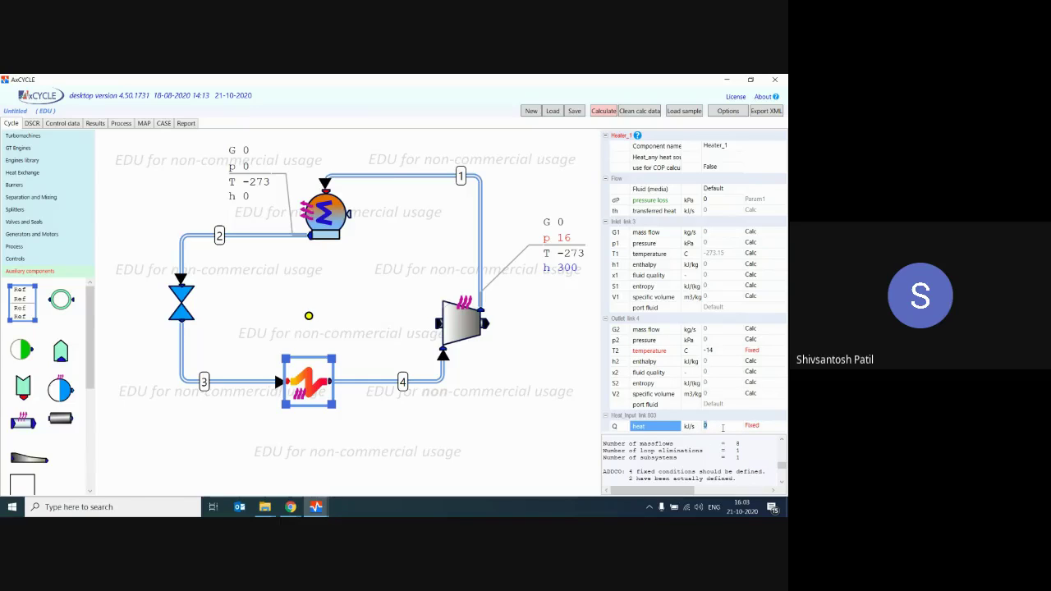
text(15)
click(605, 111)
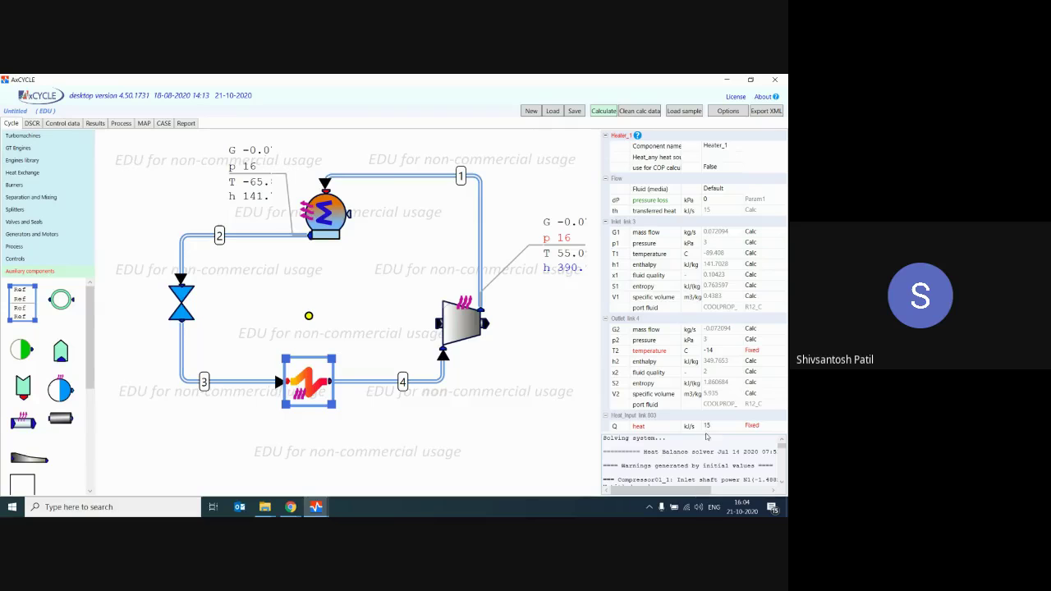
drag(708, 432, 685, 363)
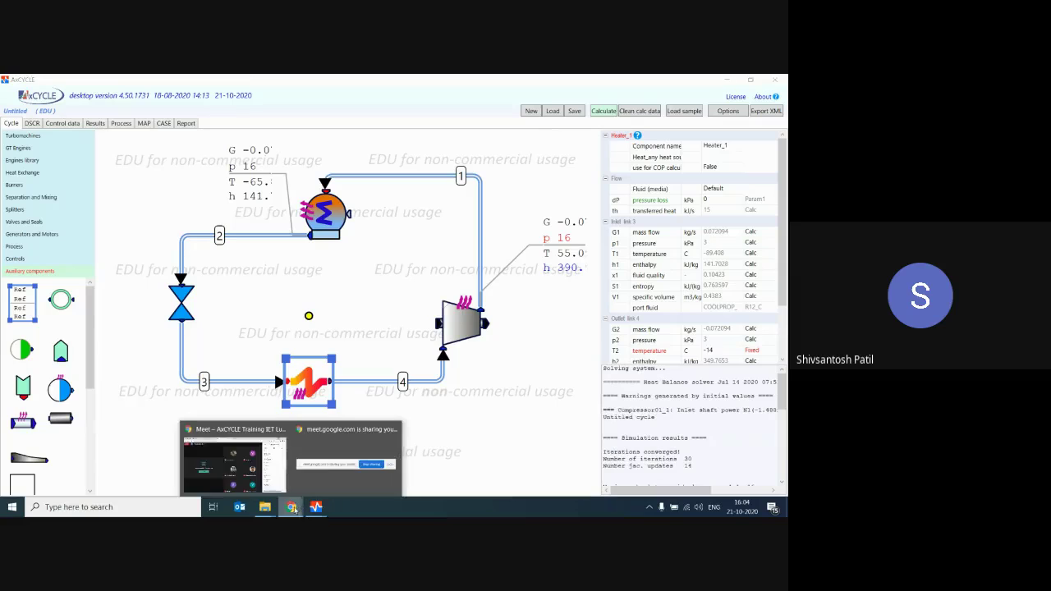
Switch to the Google Meet call and send the chat messages "Should I repeat?" and "Or everyone got this?"
click(263, 460)
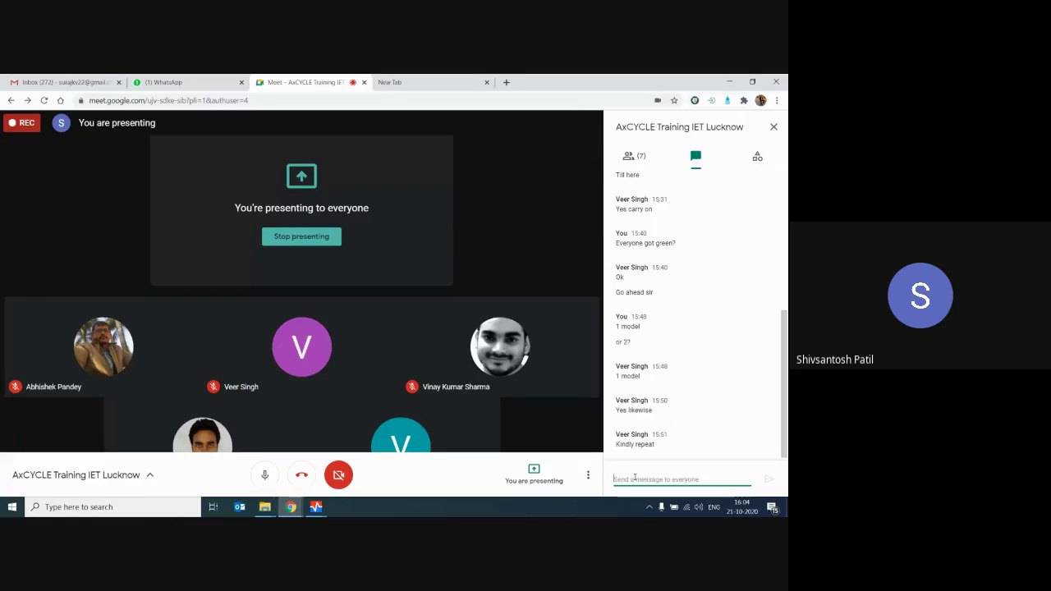
text(Should repeat?)
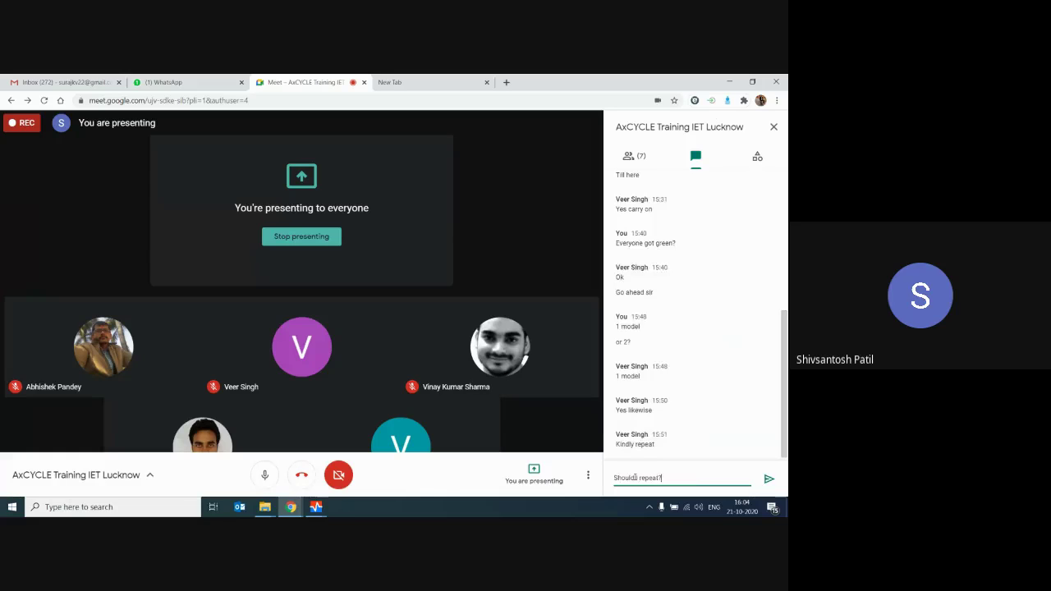
key(Return)
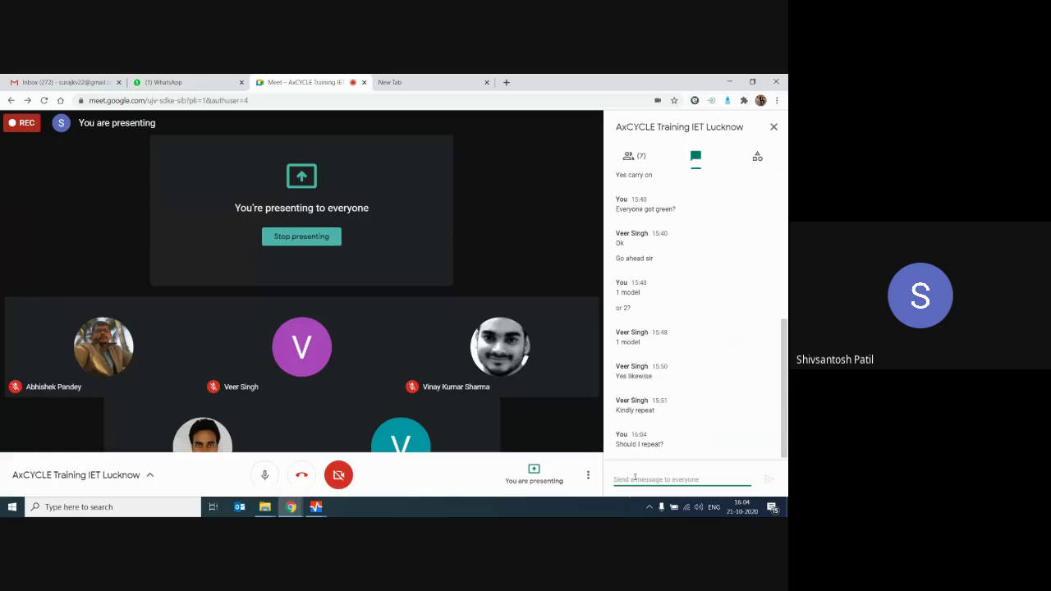
text(Or everyone got this?)
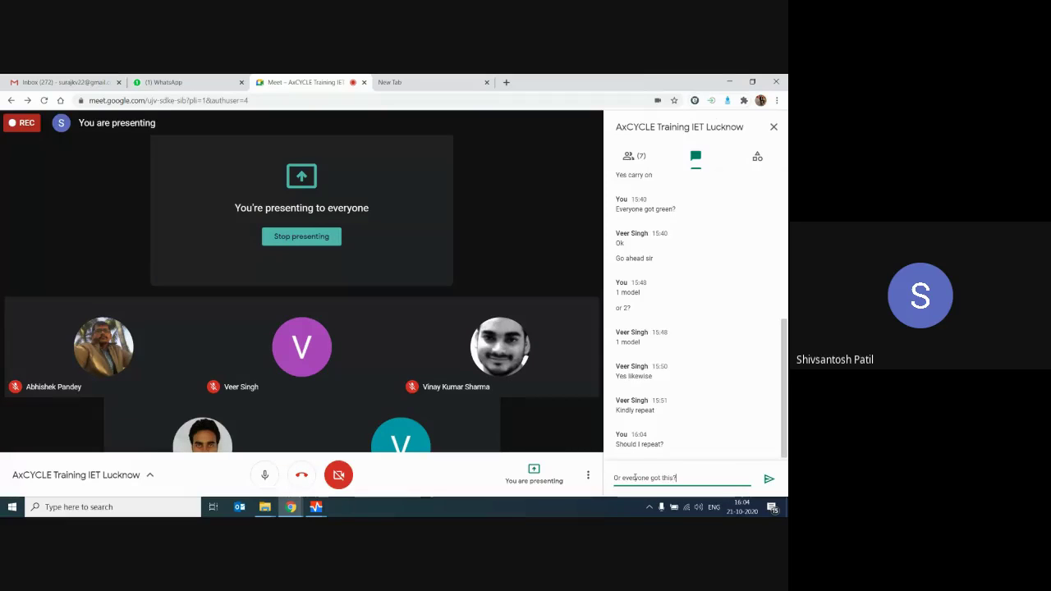
key(Return)
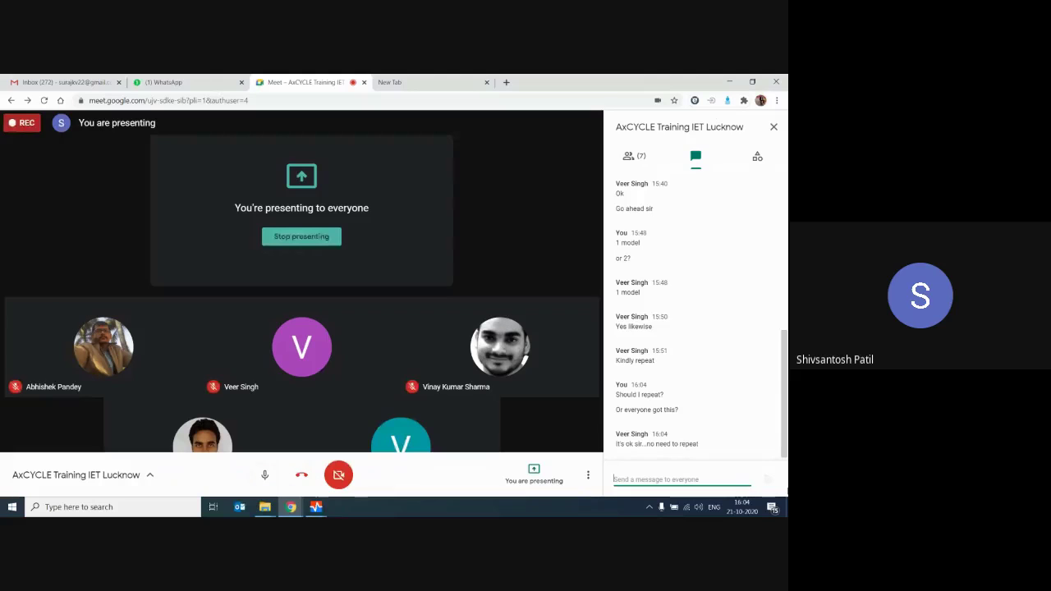
click(648, 460)
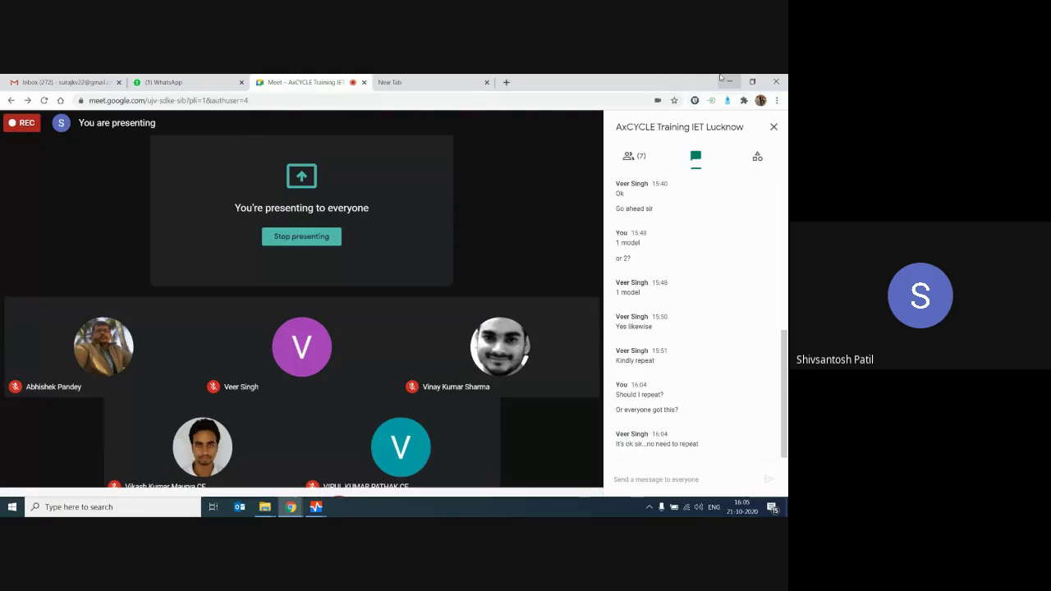
Return to AxCYCLE and open the calculation report for the cycle
click(727, 81)
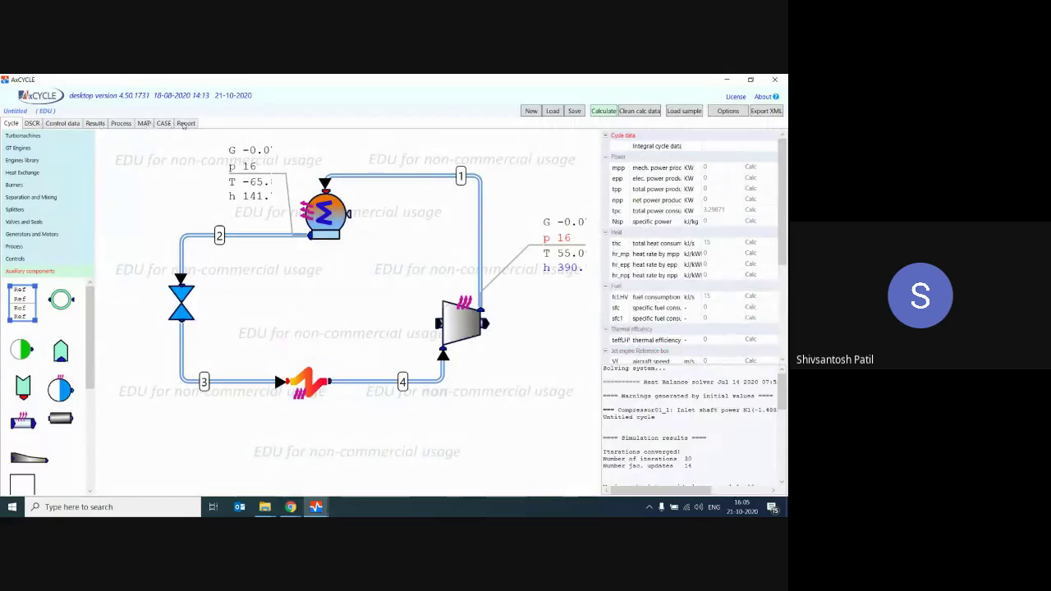
click(186, 123)
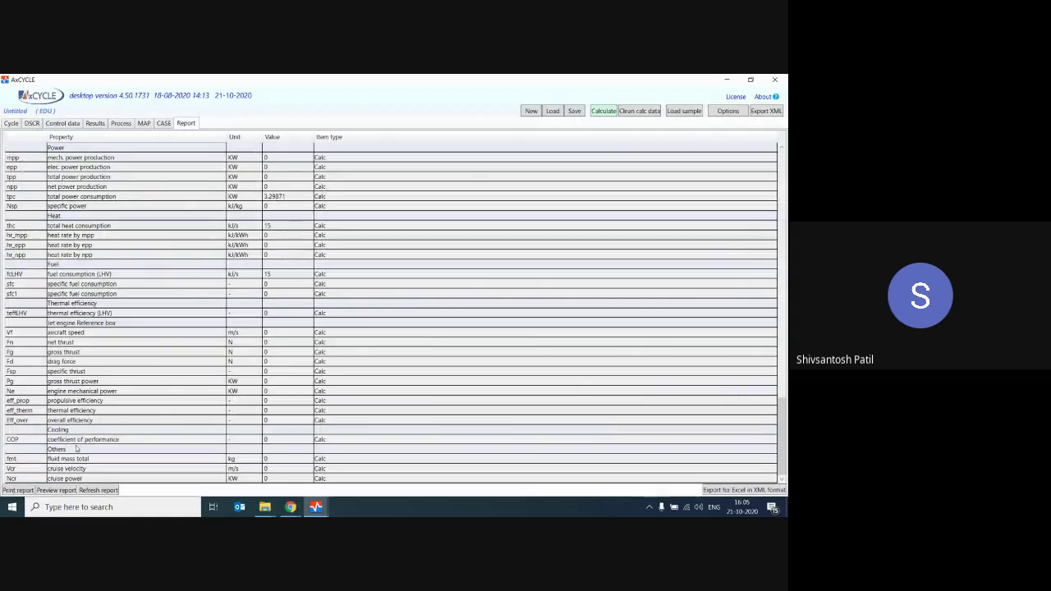
Check the coefficient of performance in the report and recalculate the cycle from the cycle diagram
click(250, 441)
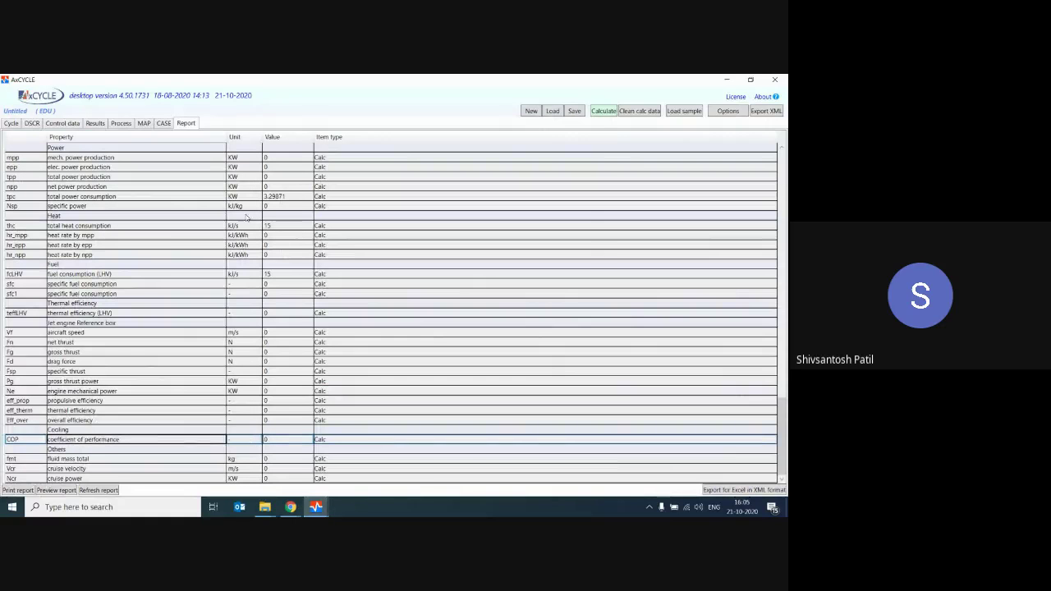
click(11, 123)
click(605, 112)
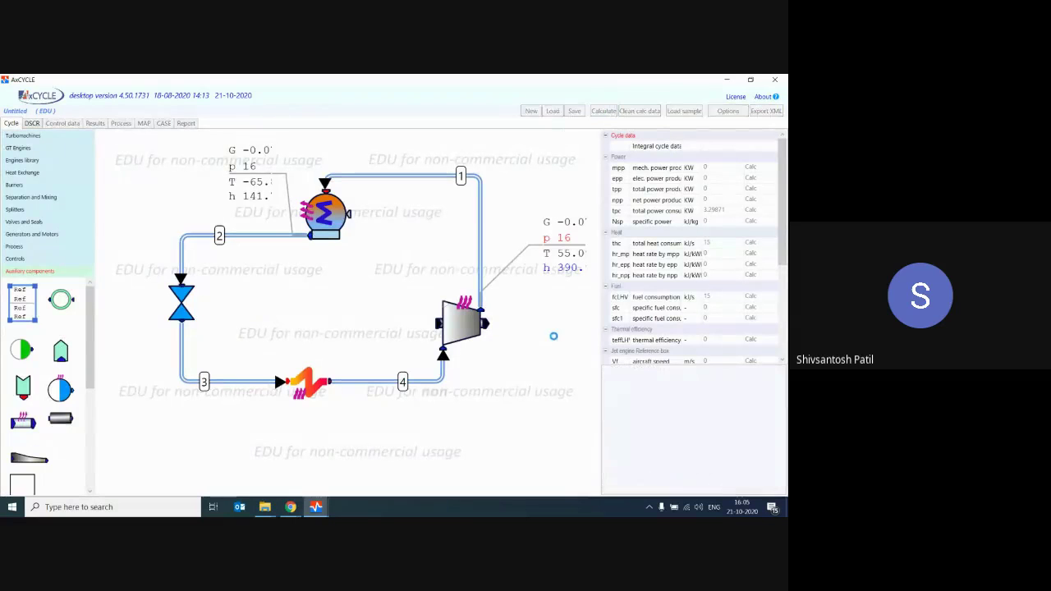
mouse_move(320, 507)
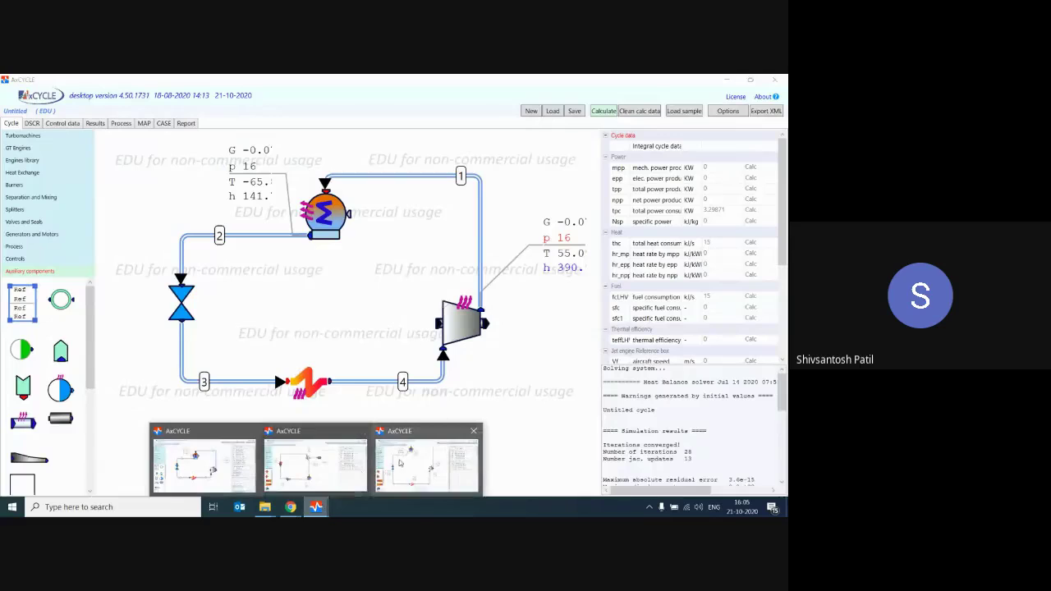
mouse_move(332, 467)
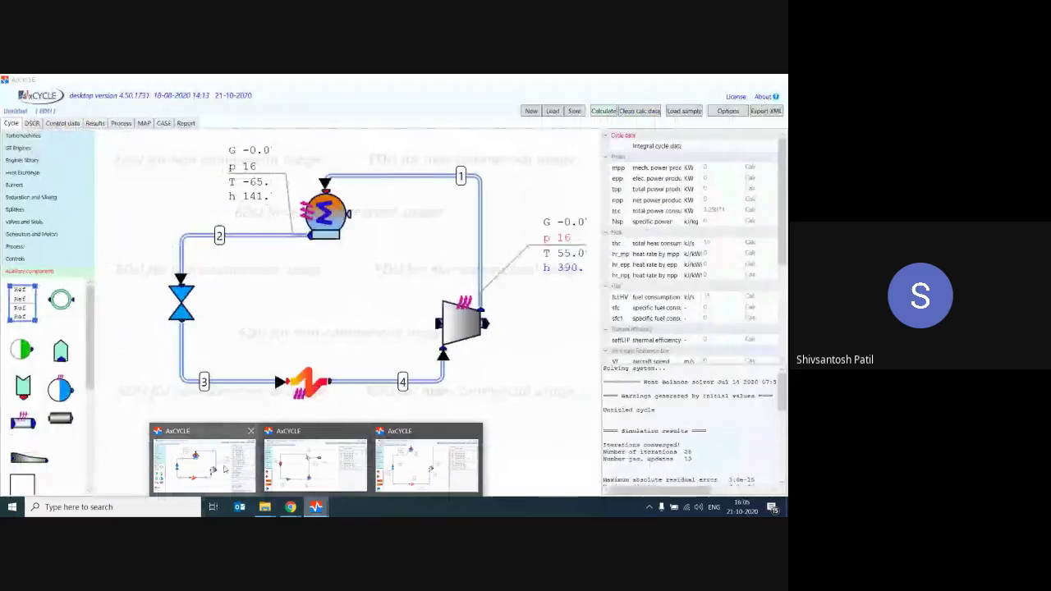
click(224, 469)
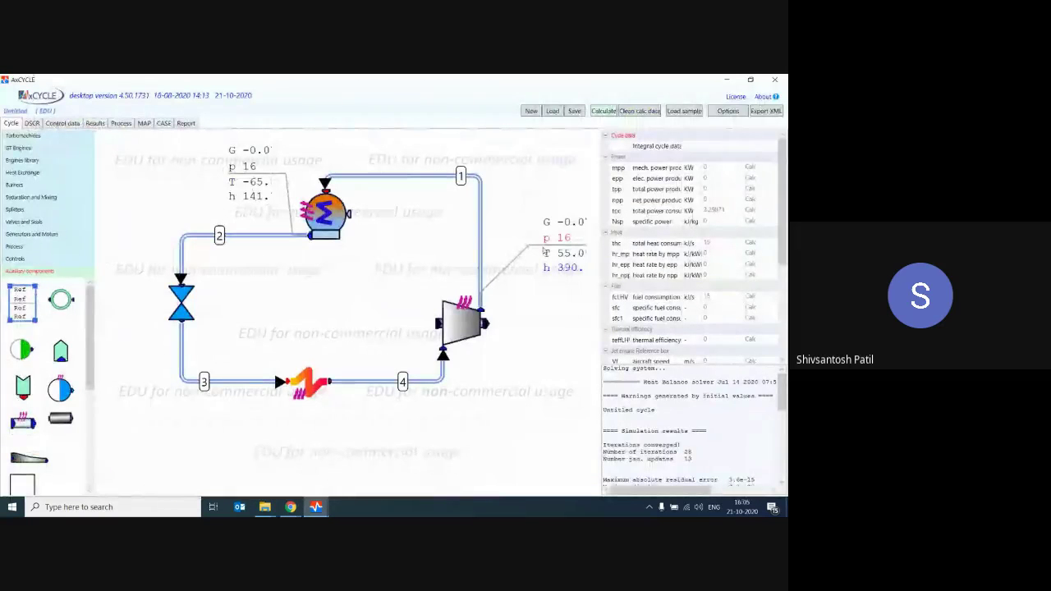
Examine the report's cycle data and the results listing for the calculated cycle, then return to the cycle diagram
click(186, 123)
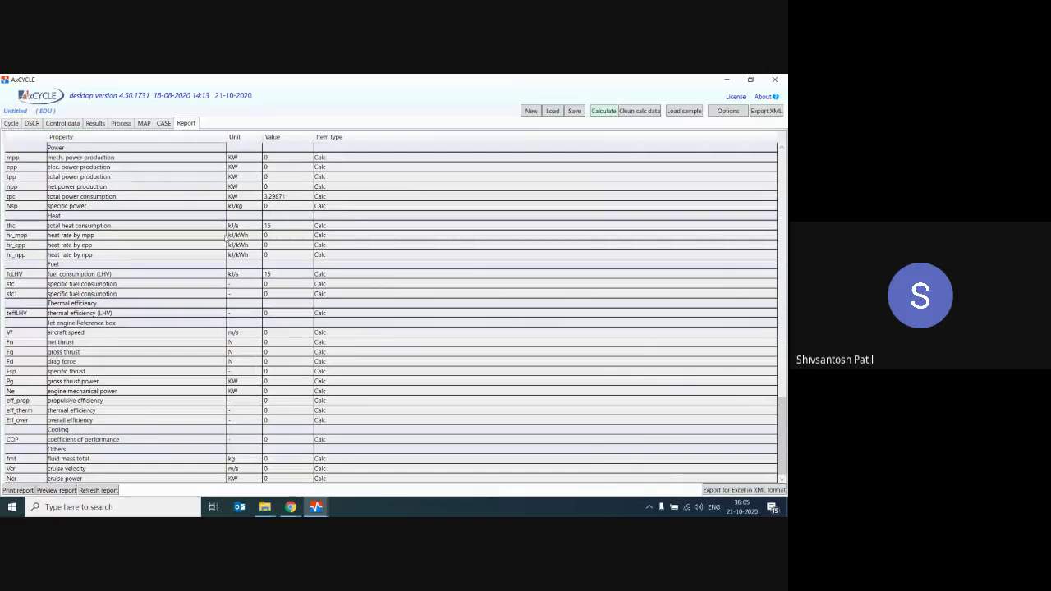
scroll(224, 236, up, 3)
scroll(225, 238, down, 3)
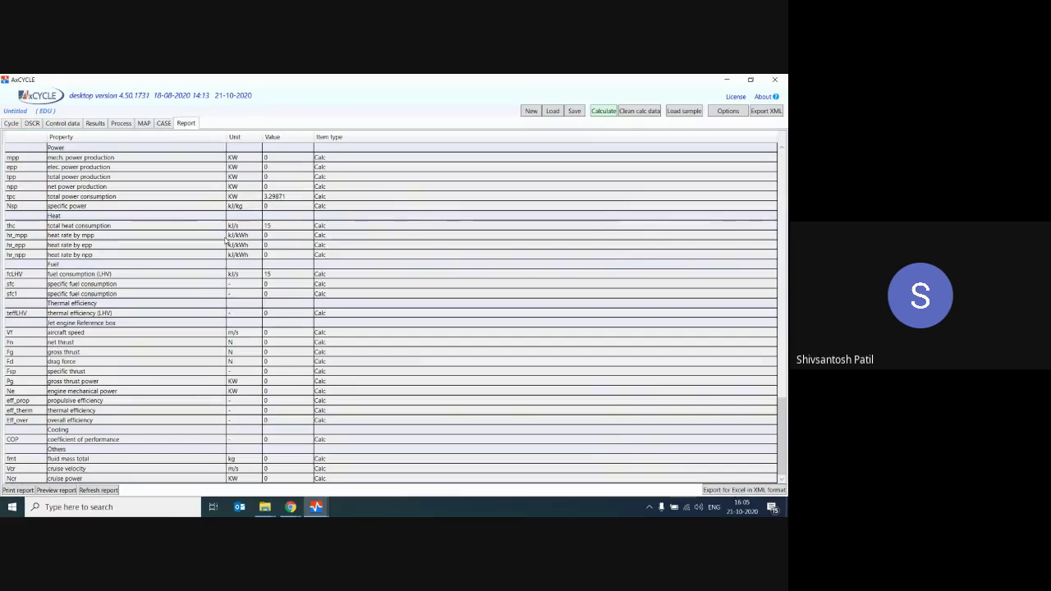
scroll(225, 238, up, 5)
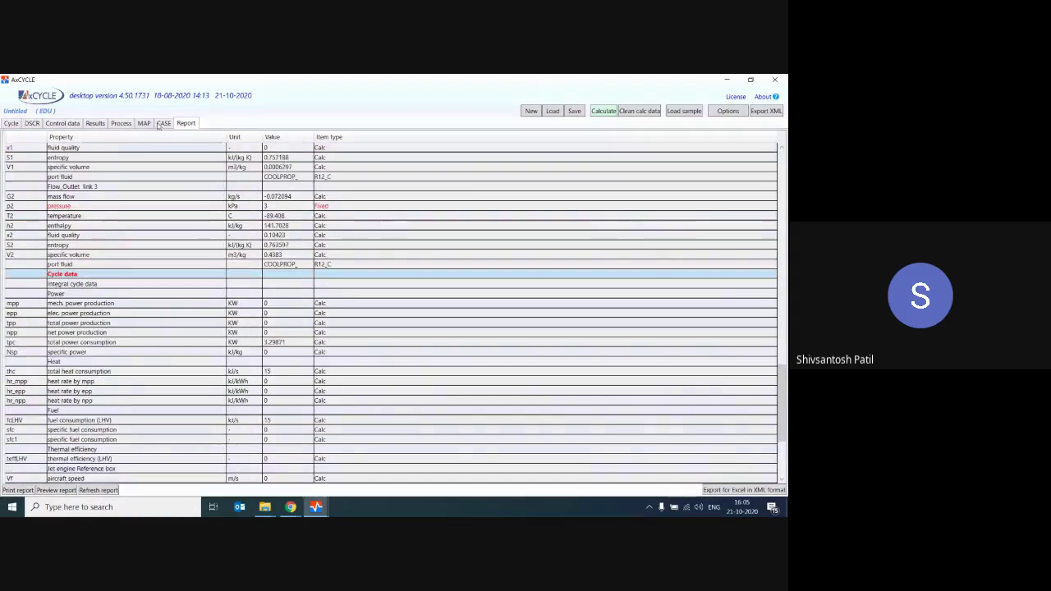
click(94, 124)
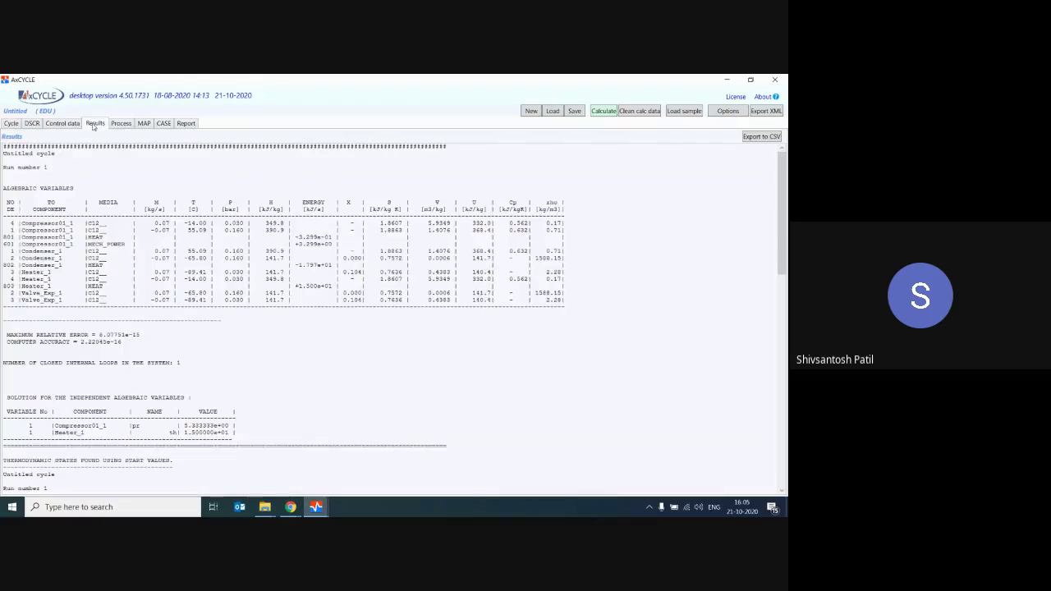
scroll(96, 245, down, 3)
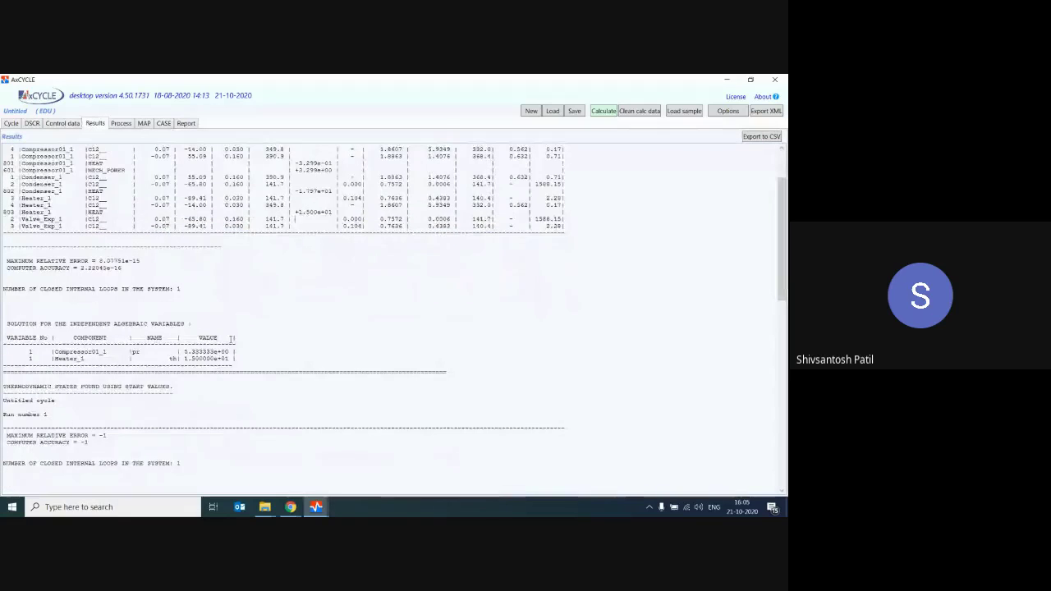
scroll(96, 244, up, 3)
click(15, 123)
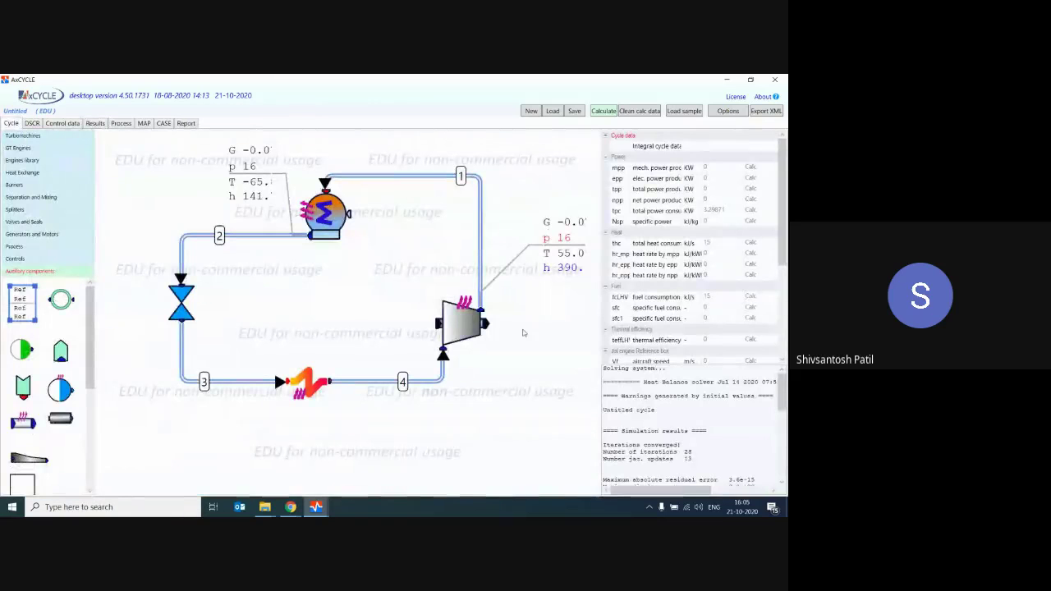
Place a reference label beside the compressor and link it to the compressor's inlet
click(466, 331)
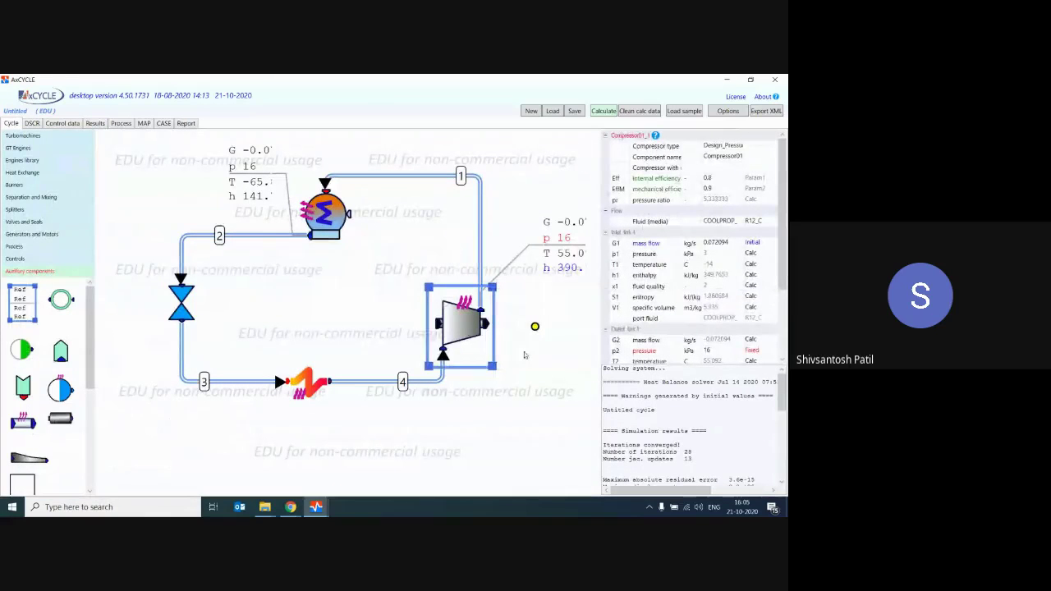
click(534, 326)
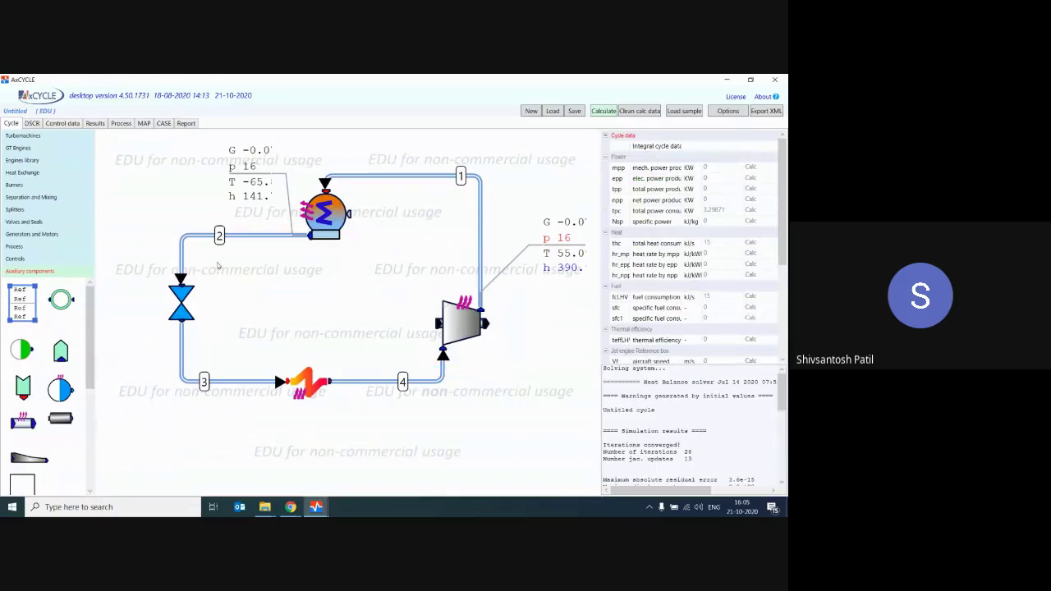
drag(21, 305, 534, 401)
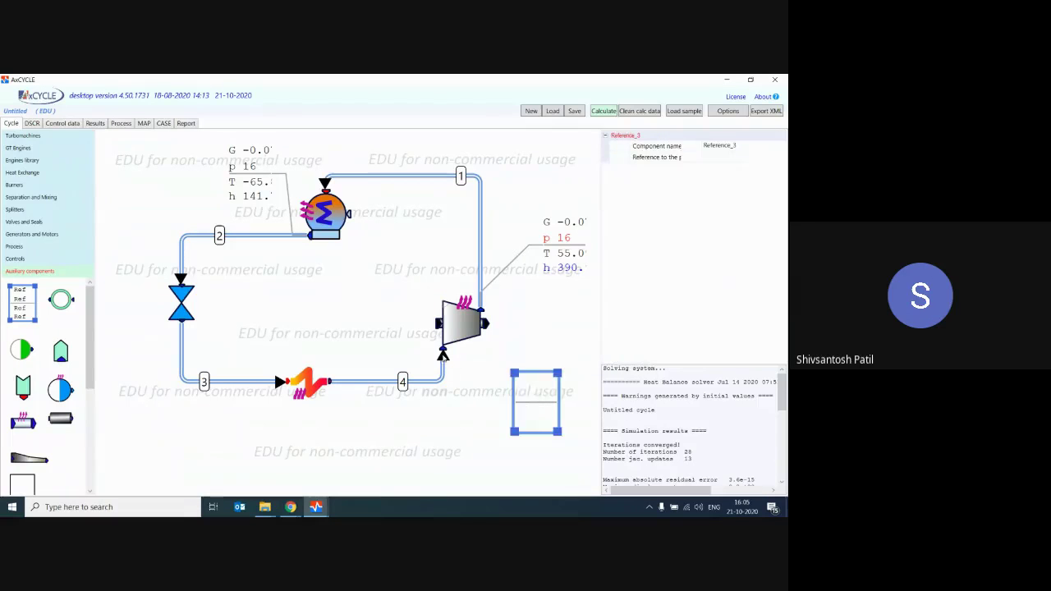
drag(444, 355, 512, 388)
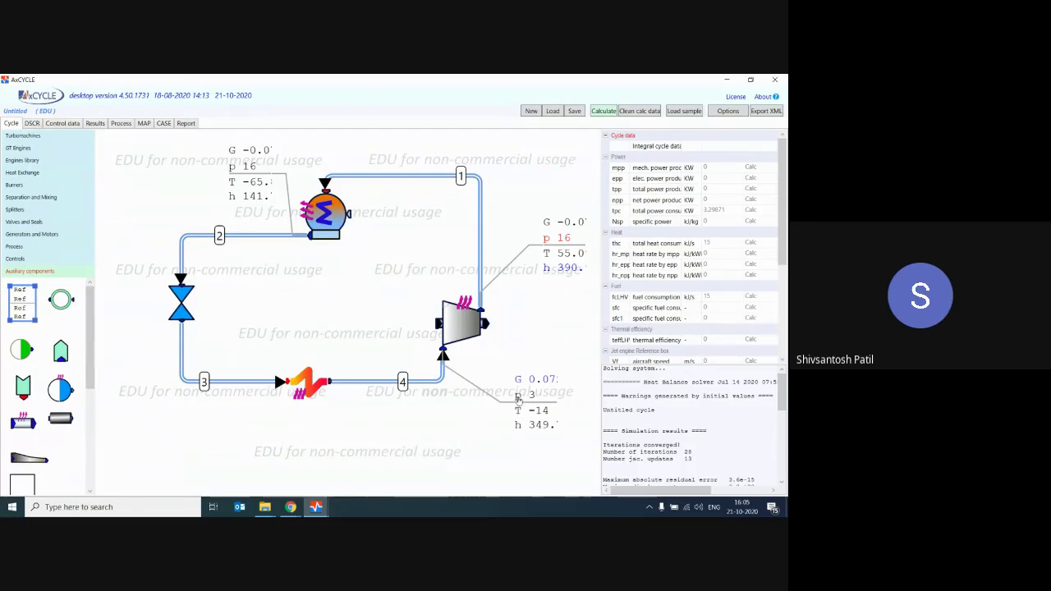
scroll(530, 408, down, 1)
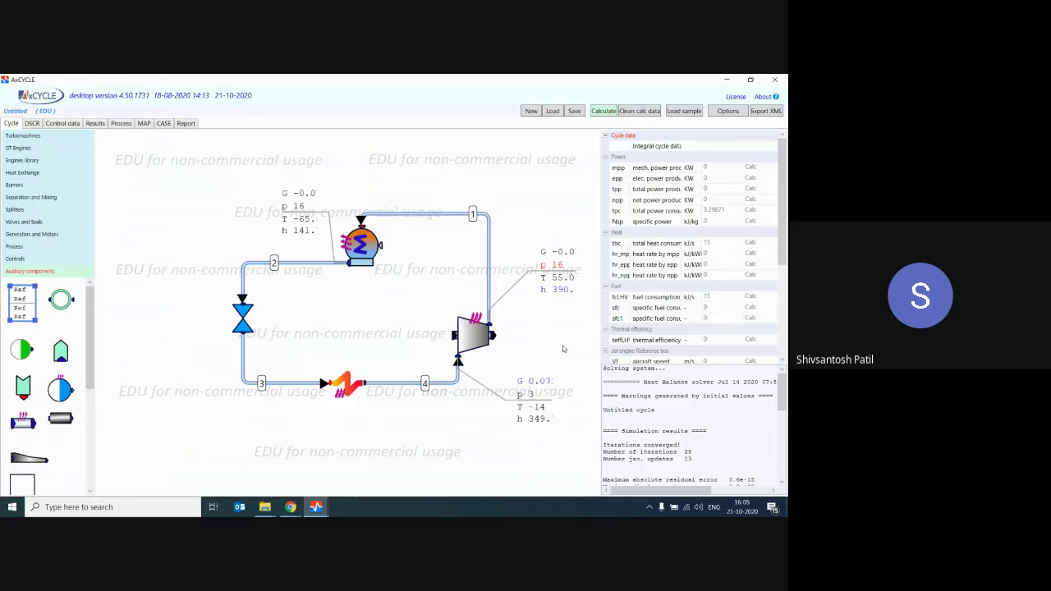
scroll(563, 349, down, 1)
scroll(565, 345, up, 2)
Add reference labels linked to the heater's inlet and the expansion valve's outlet
drag(20, 300, 356, 418)
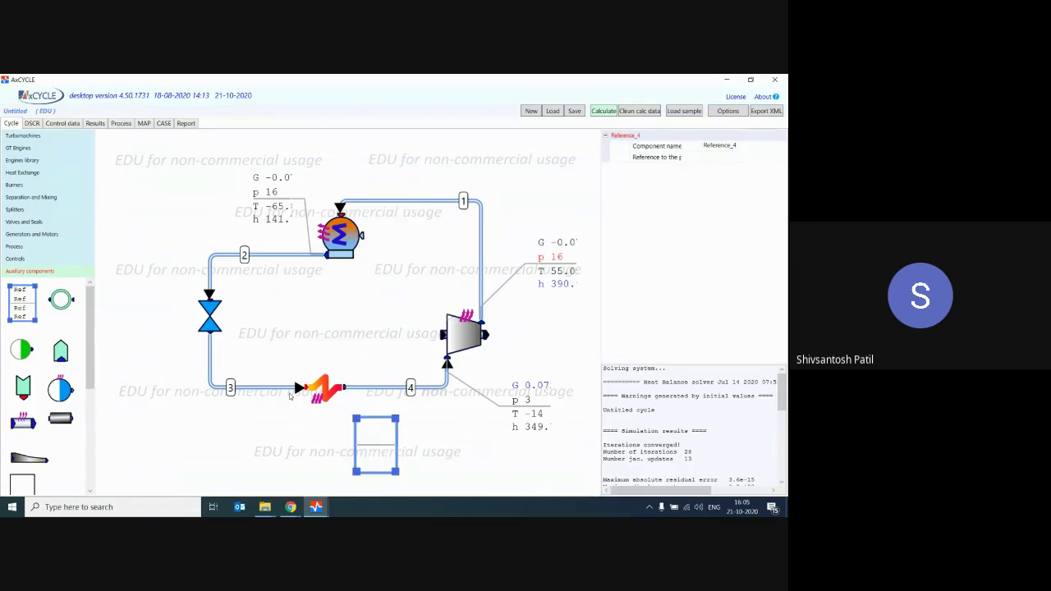
mouse_move(301, 389)
mouse_down()
mouse_move(347, 454)
mouse_move(354, 448)
mouse_move(346, 456)
mouse_move(307, 385)
mouse_move(307, 335)
mouse_move(314, 359)
mouse_move(320, 353)
mouse_up()
click(354, 306)
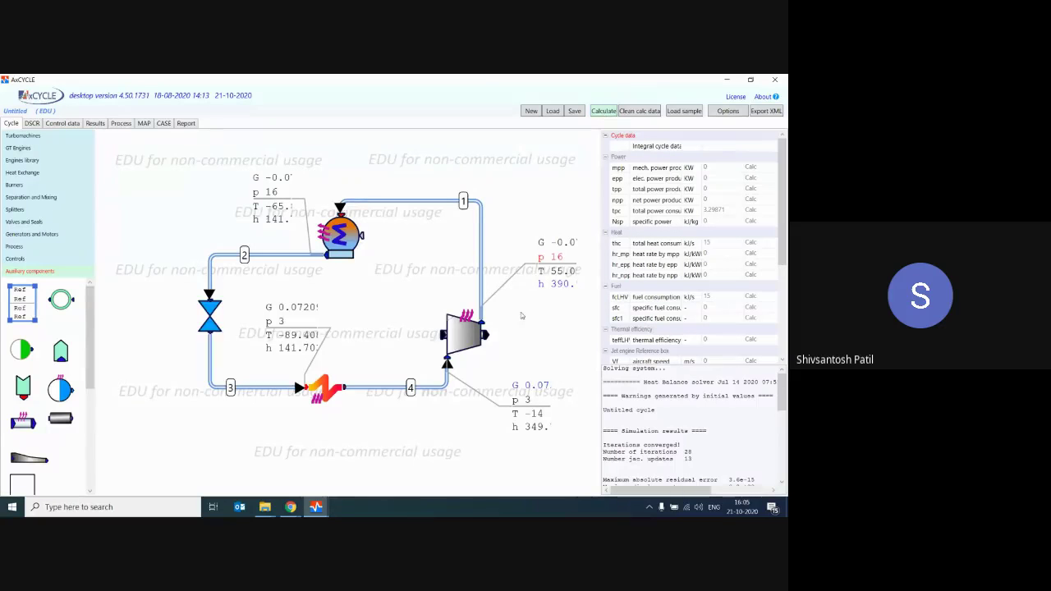
drag(22, 301, 163, 348)
drag(238, 330, 192, 351)
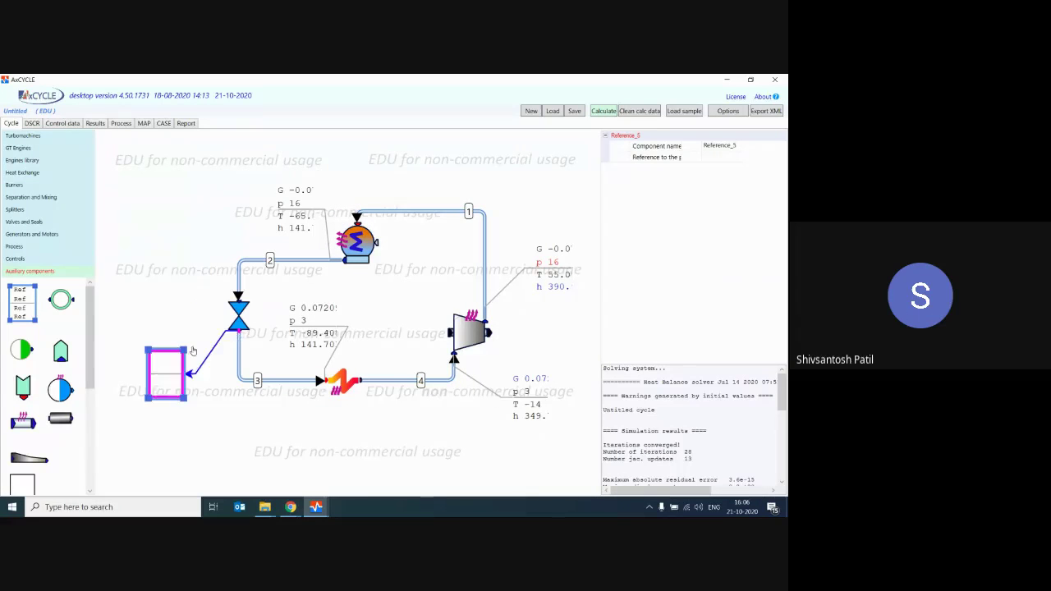
click(192, 412)
Add a reference label below the heater and link it to the heater's outlet
drag(22, 301, 413, 443)
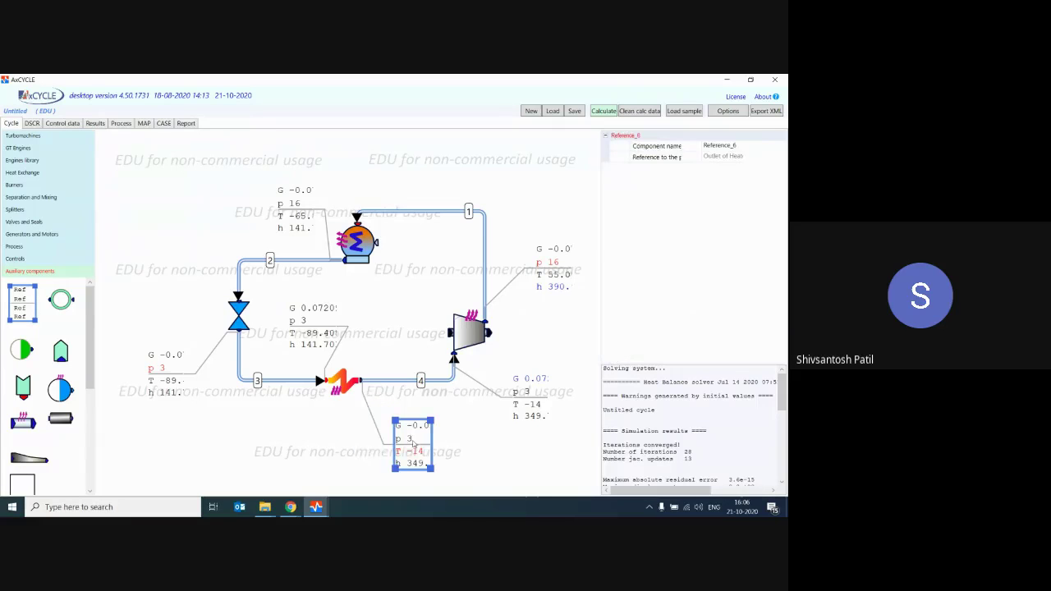
click(481, 446)
scroll(446, 422, down, 2)
click(414, 427)
right_click(414, 427)
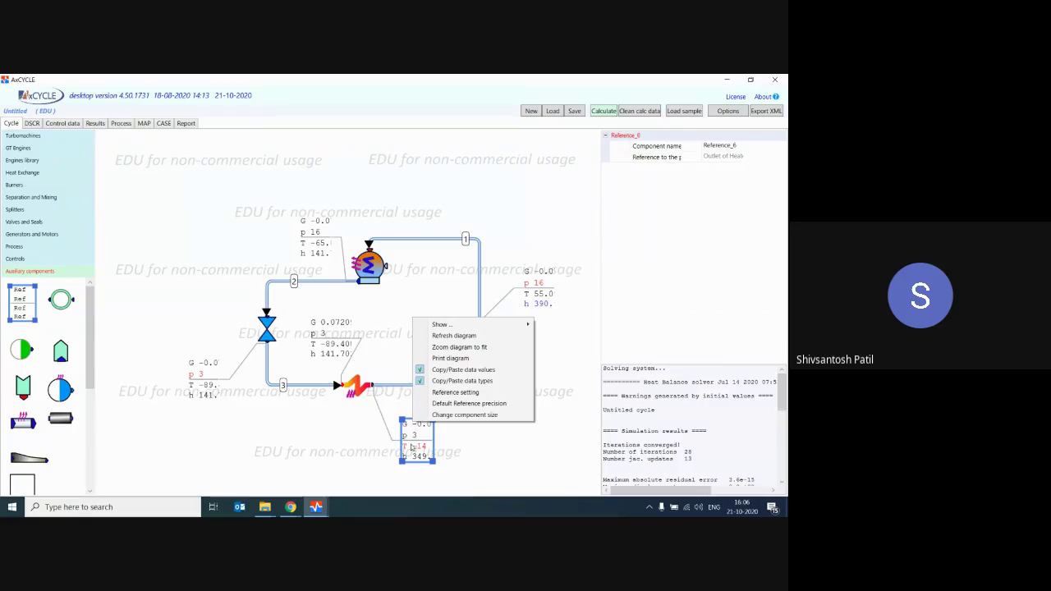
click(474, 438)
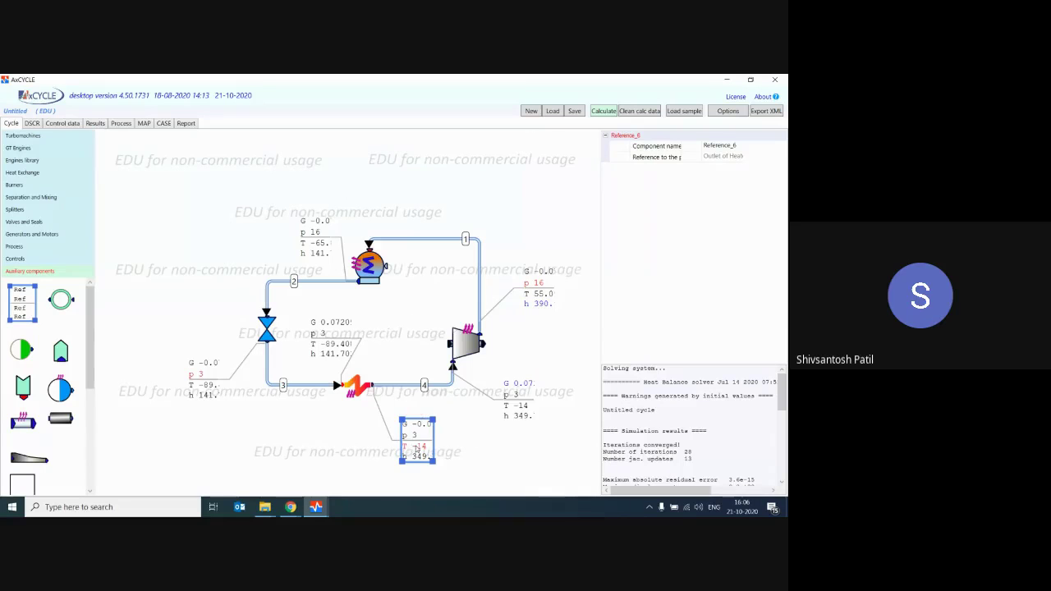
click(472, 461)
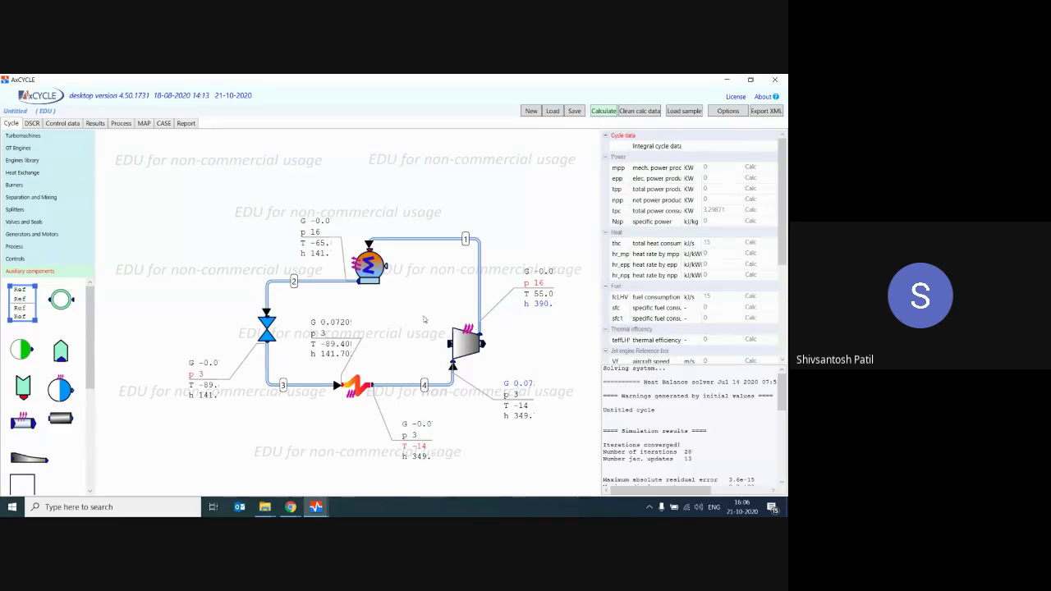
Recalculate the cycle and enlarge the property list to check the cycle's cooling data and the compressor's parameters
click(600, 113)
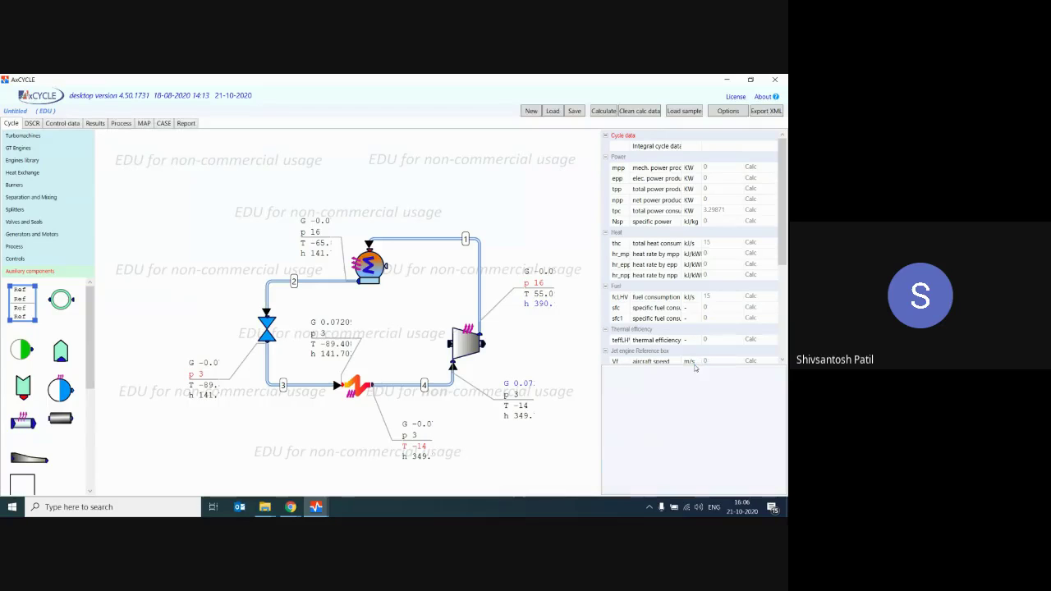
drag(690, 363, 694, 470)
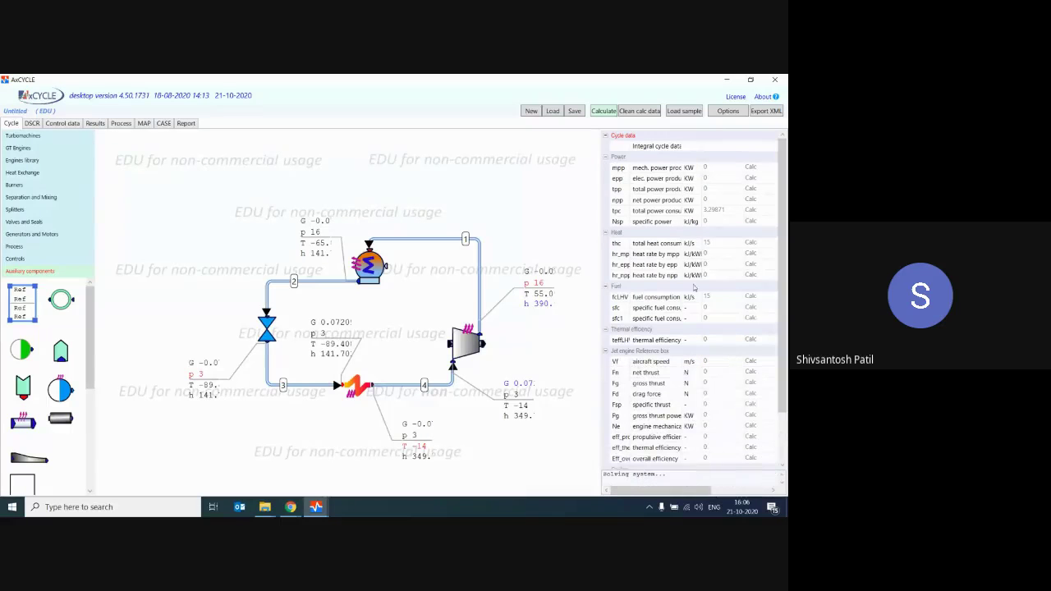
scroll(695, 293, down, 2)
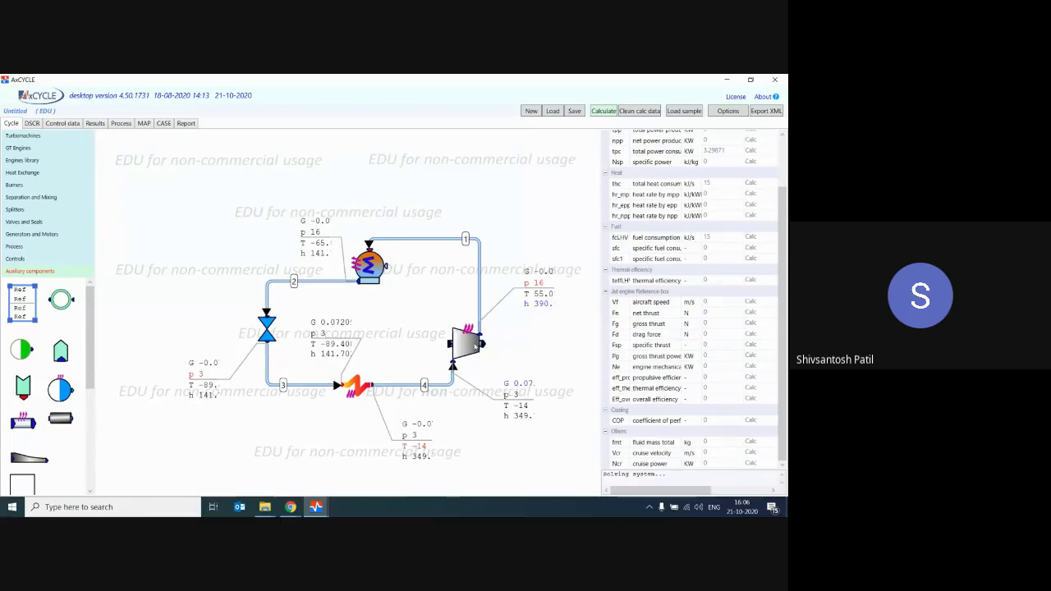
click(472, 347)
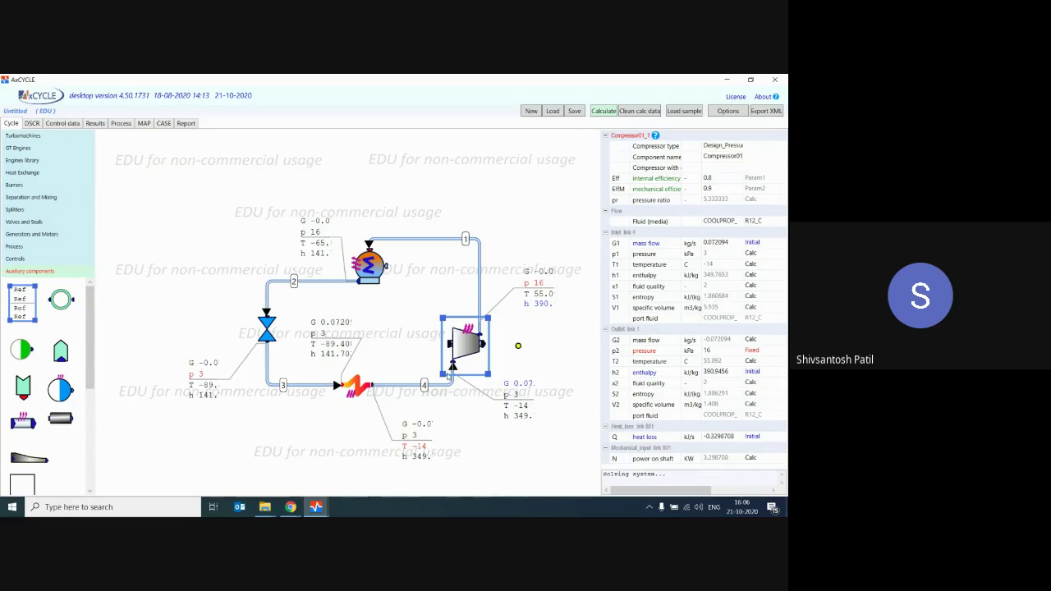
Examine the report's sections for the compressor, condenser, heater, expansion valve and overall cycle data
click(187, 123)
scroll(198, 293, down, 10)
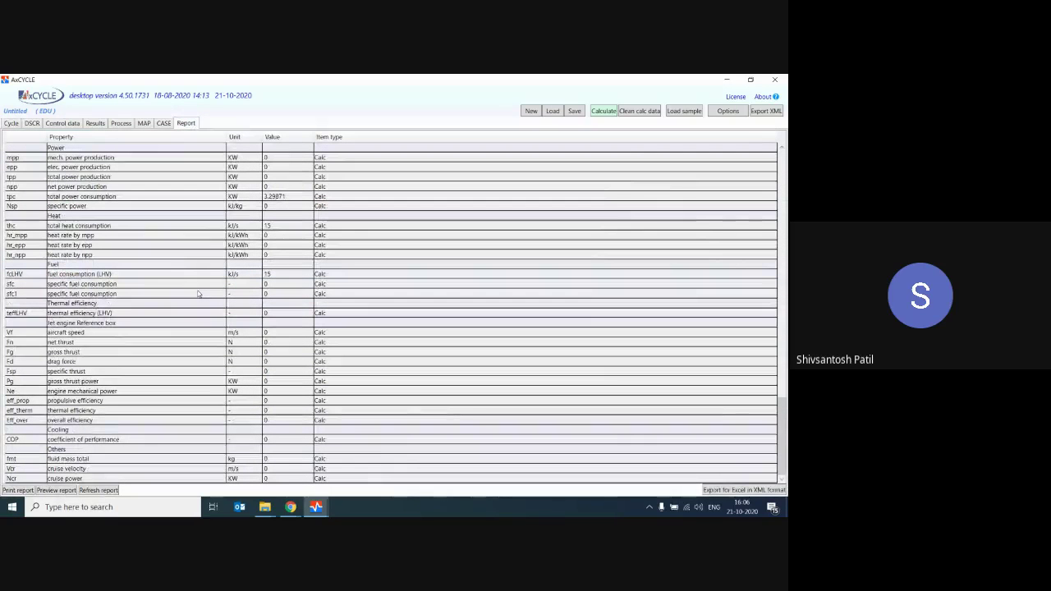
scroll(203, 277, up, 10)
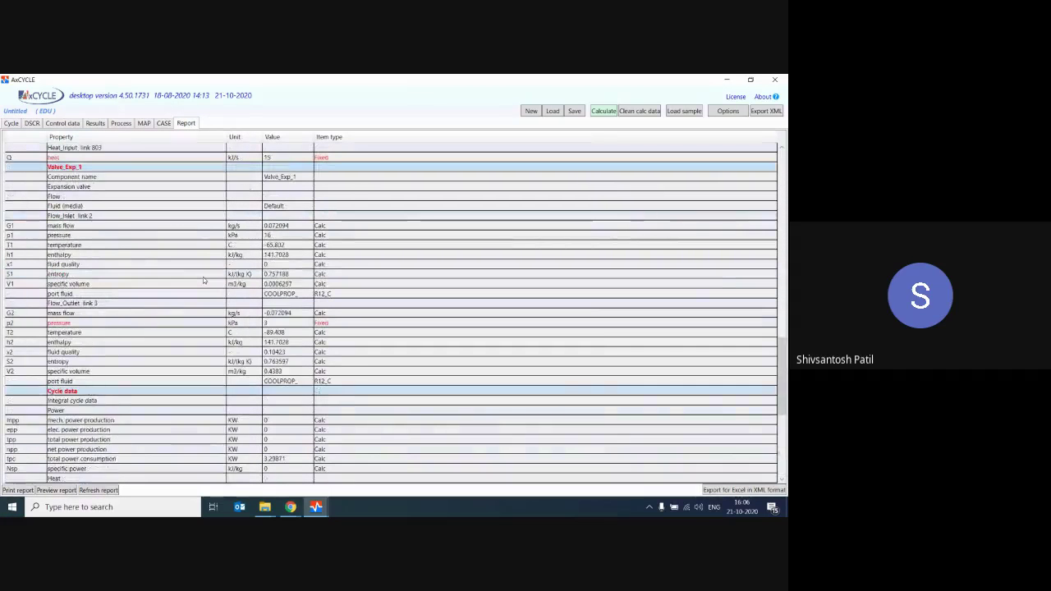
scroll(202, 276, up, 10)
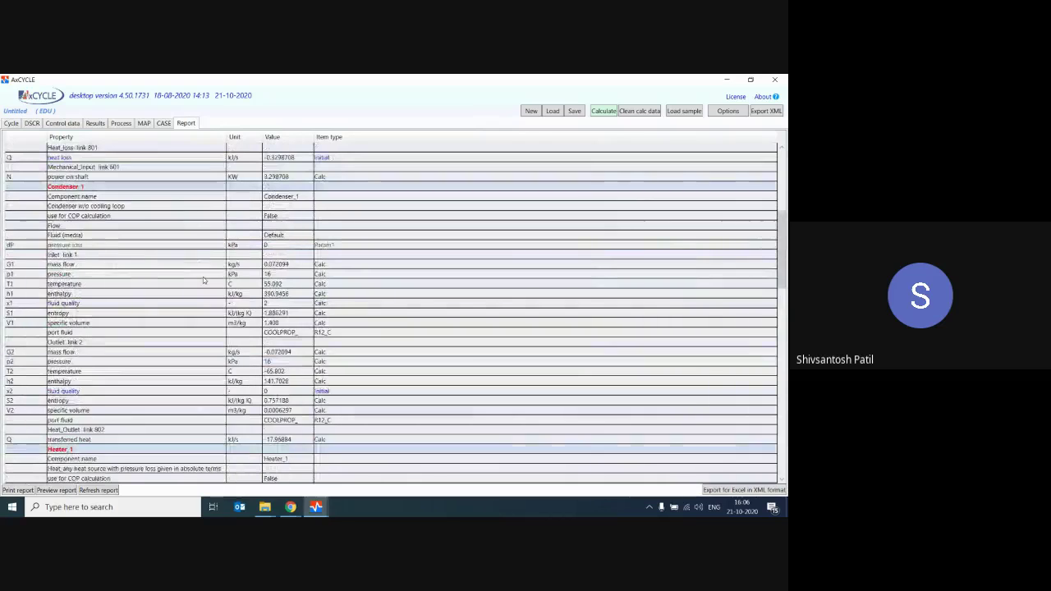
scroll(203, 276, down, 3)
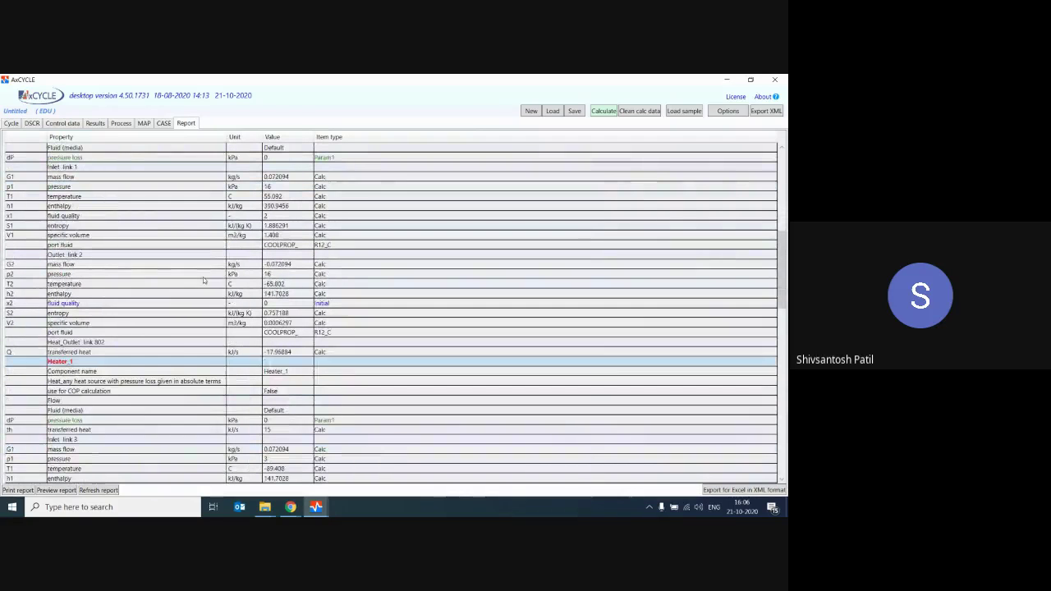
scroll(106, 198, up, 12)
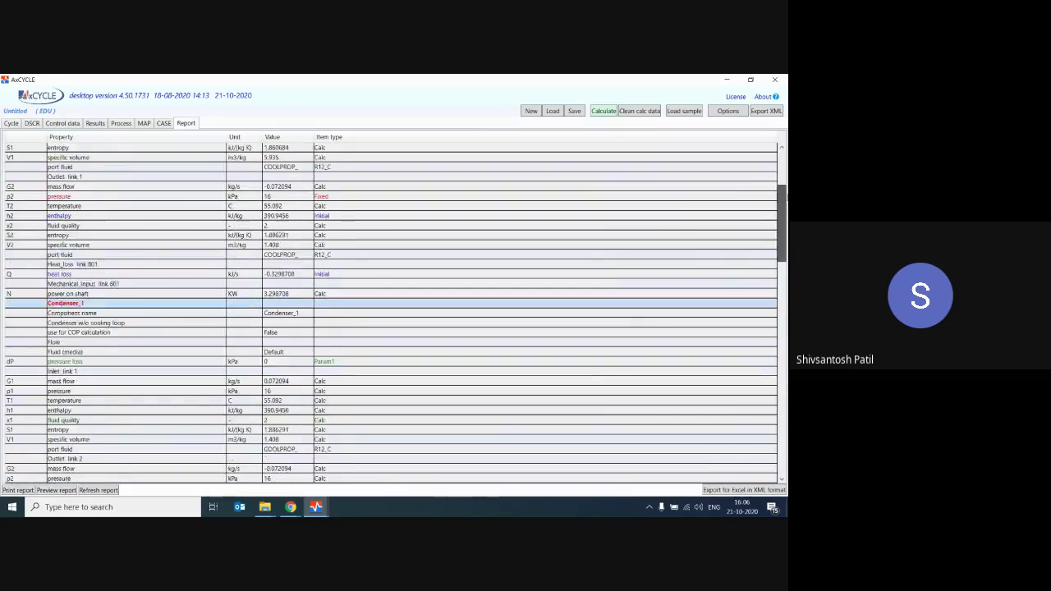
click(82, 124)
click(92, 124)
Show the AutoProcess_R12_C process on the process diagram and change the diagram type to TS_Temperature_Entropy
click(120, 123)
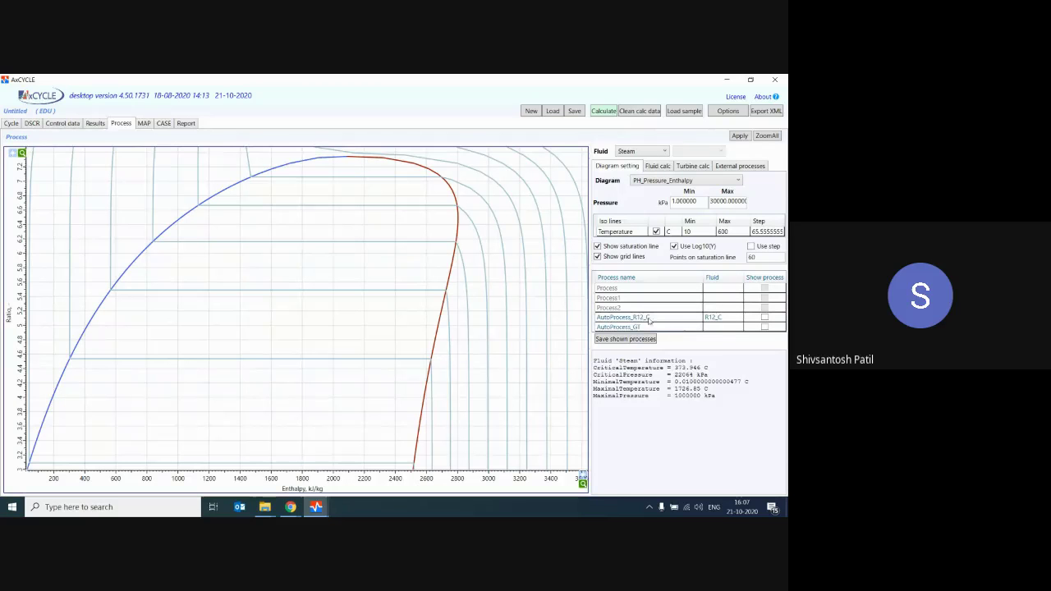
click(764, 316)
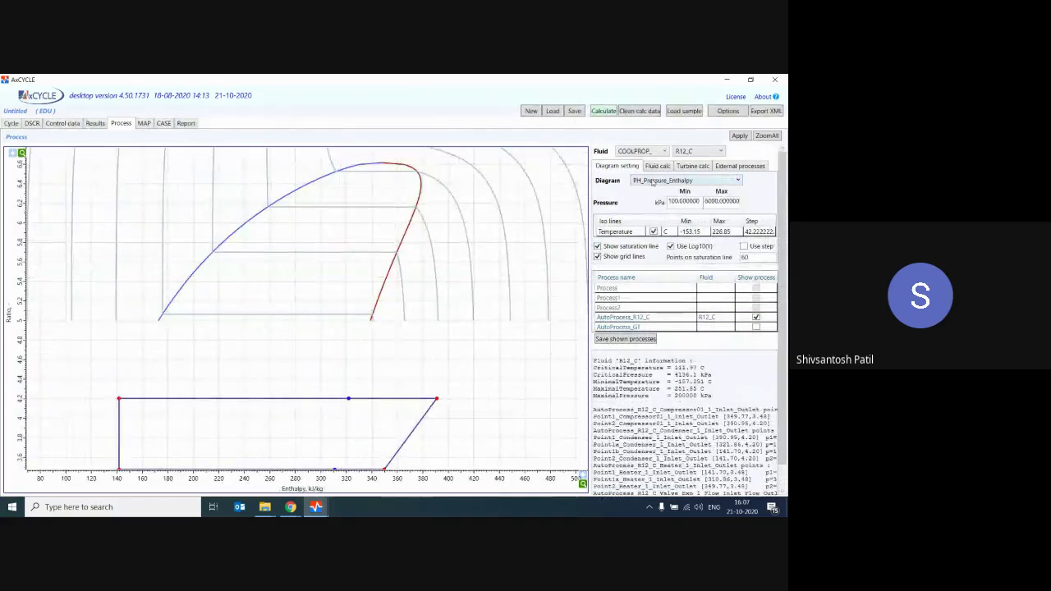
click(652, 181)
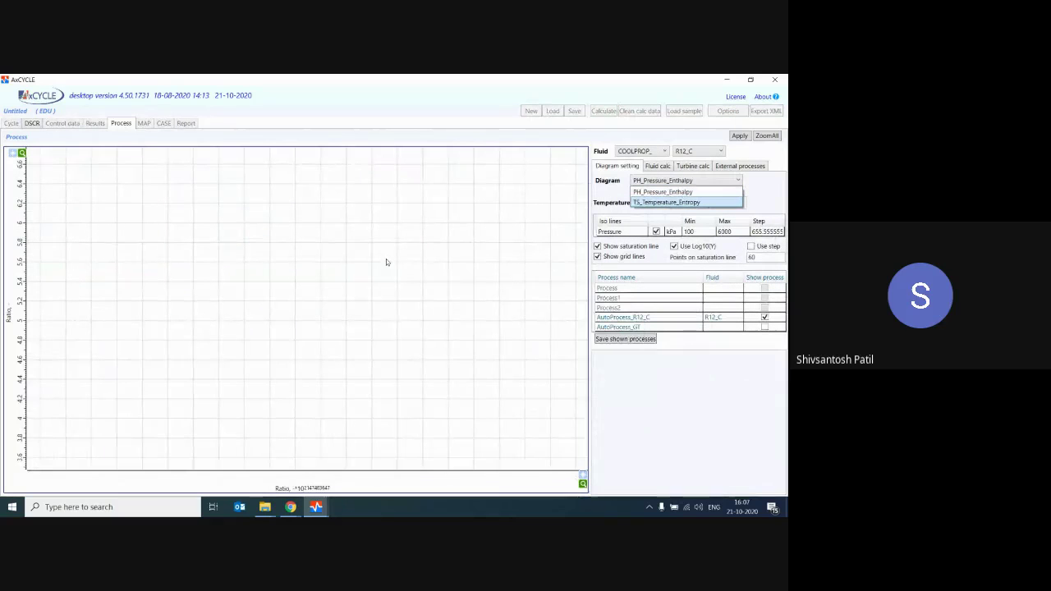
Compare the R12 temperature-entropy diagram with its Log10(Y) scale switched off and back on
click(386, 261)
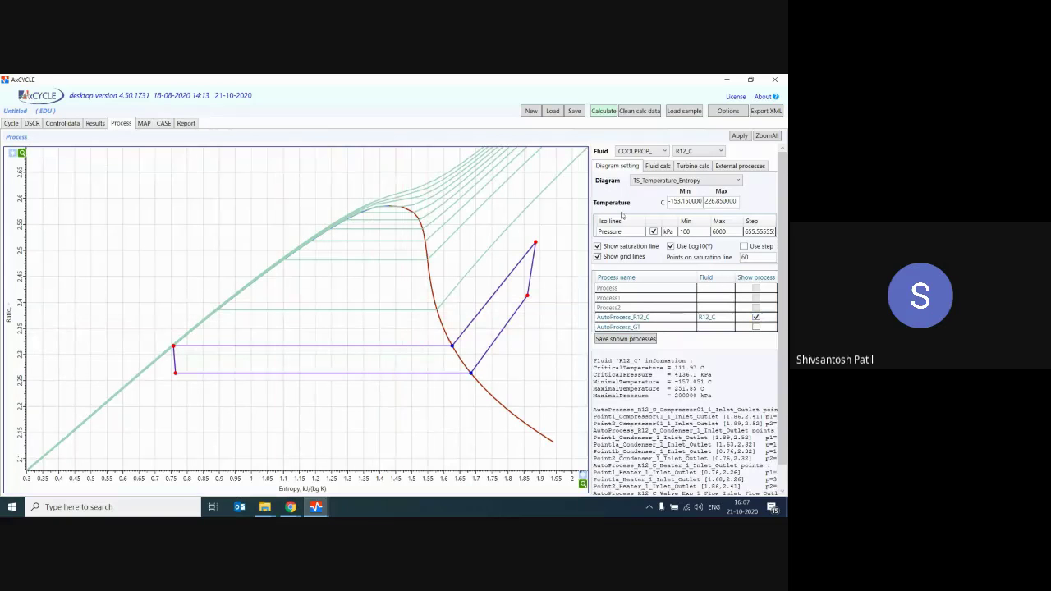
click(670, 248)
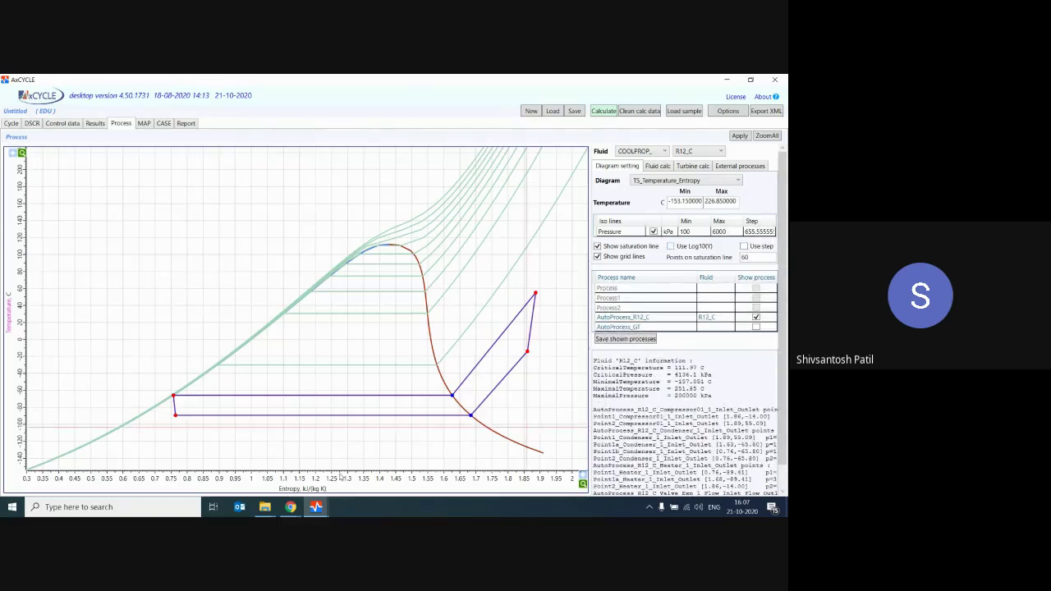
click(670, 247)
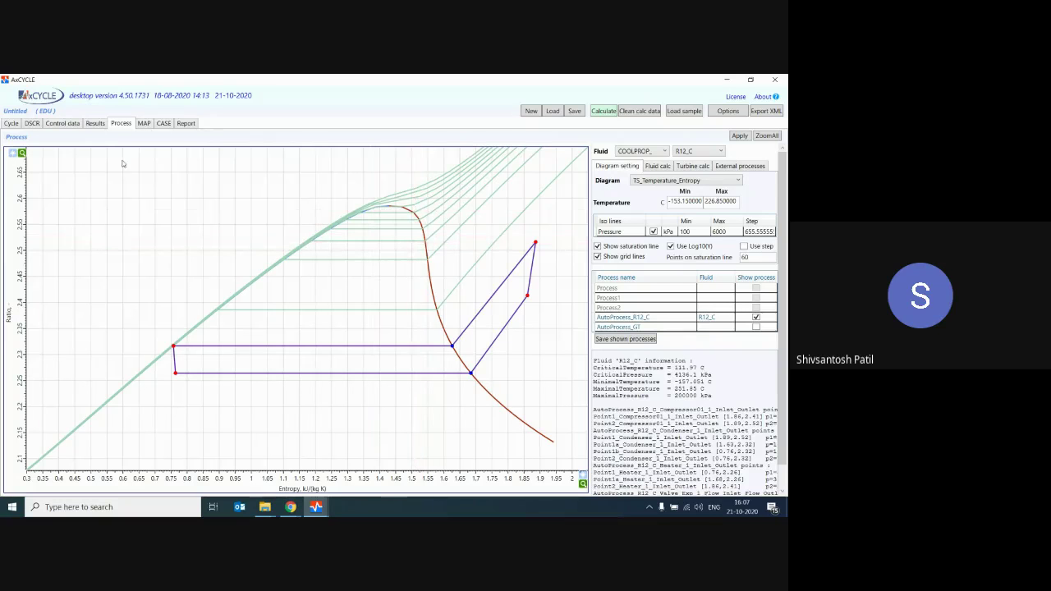
Return to the cycle schematic, check the Google Meet chat, and switch to the AxCYCLE window holding the simple refrigeration cycle
click(11, 123)
click(726, 80)
mouse_move(291, 507)
click(232, 462)
click(659, 479)
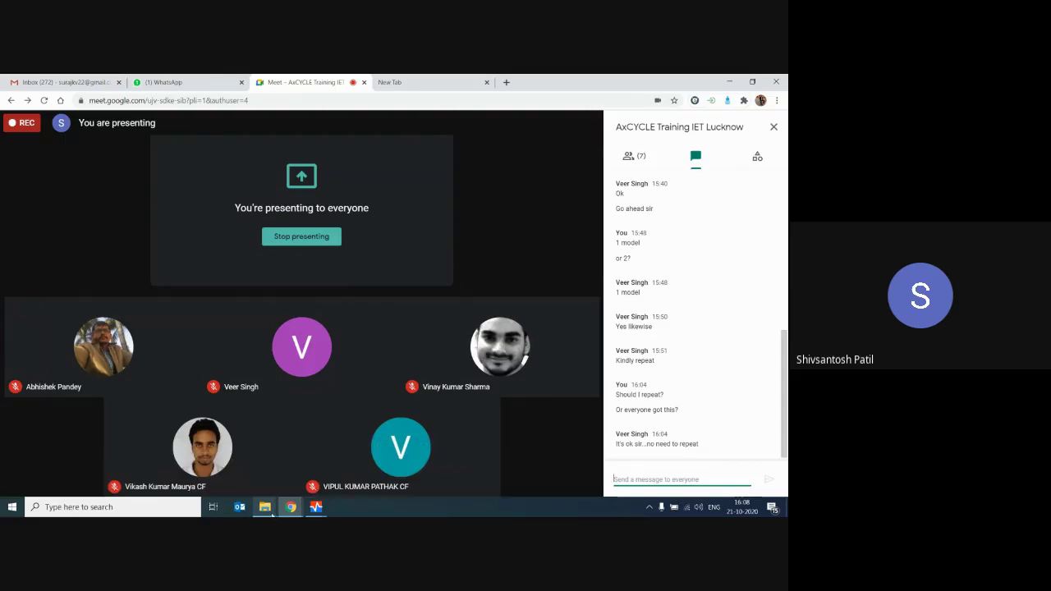
click(317, 506)
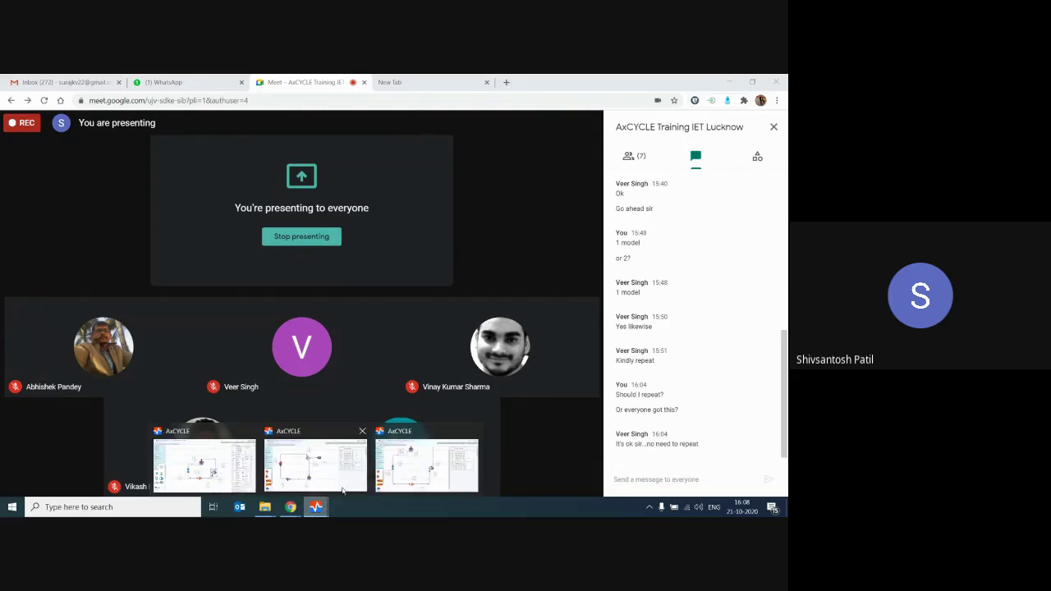
click(426, 465)
click(440, 128)
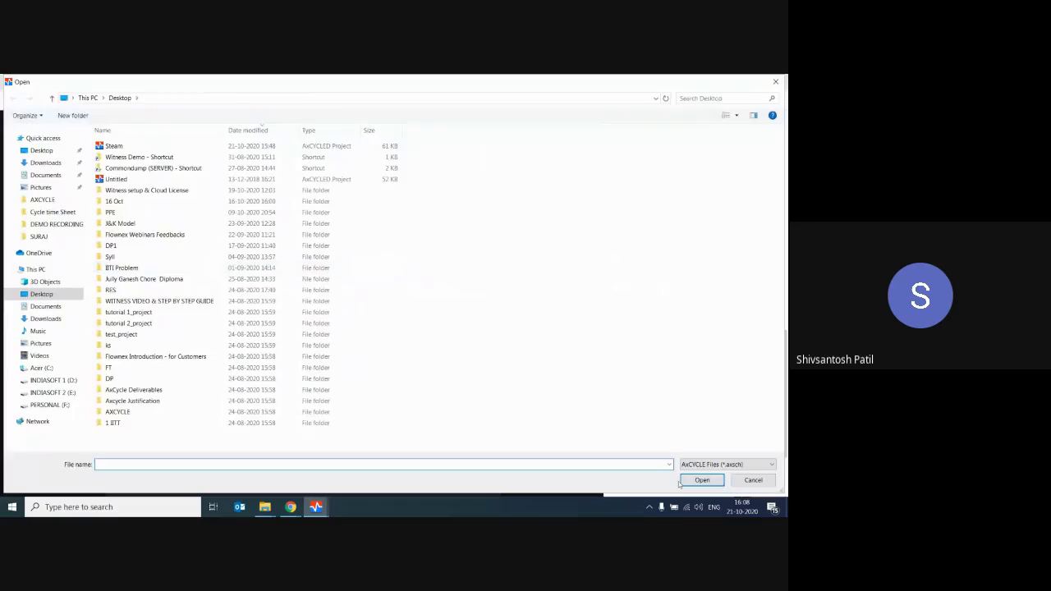
click(752, 480)
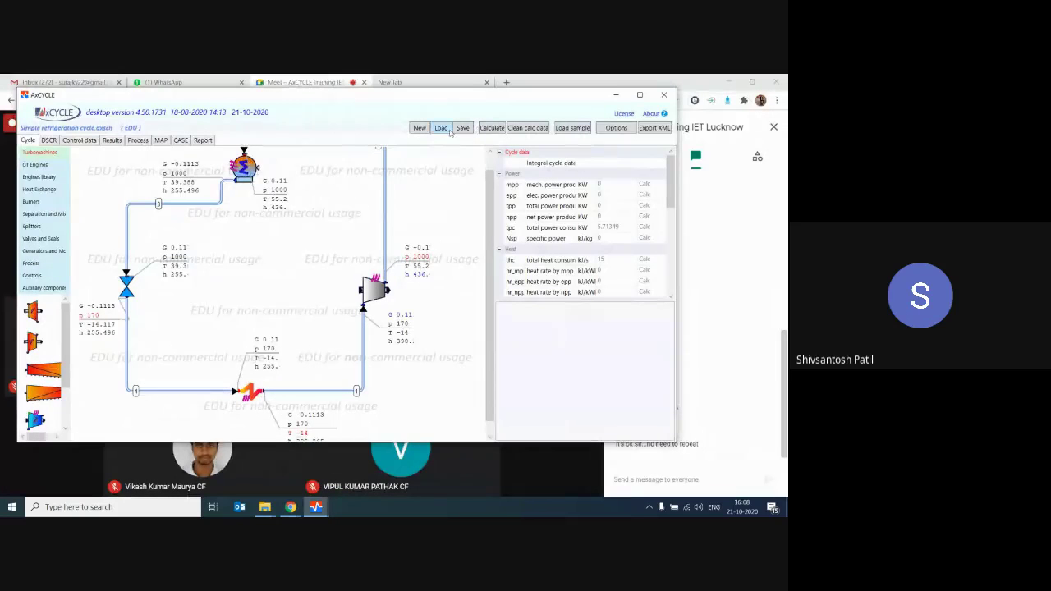
click(440, 128)
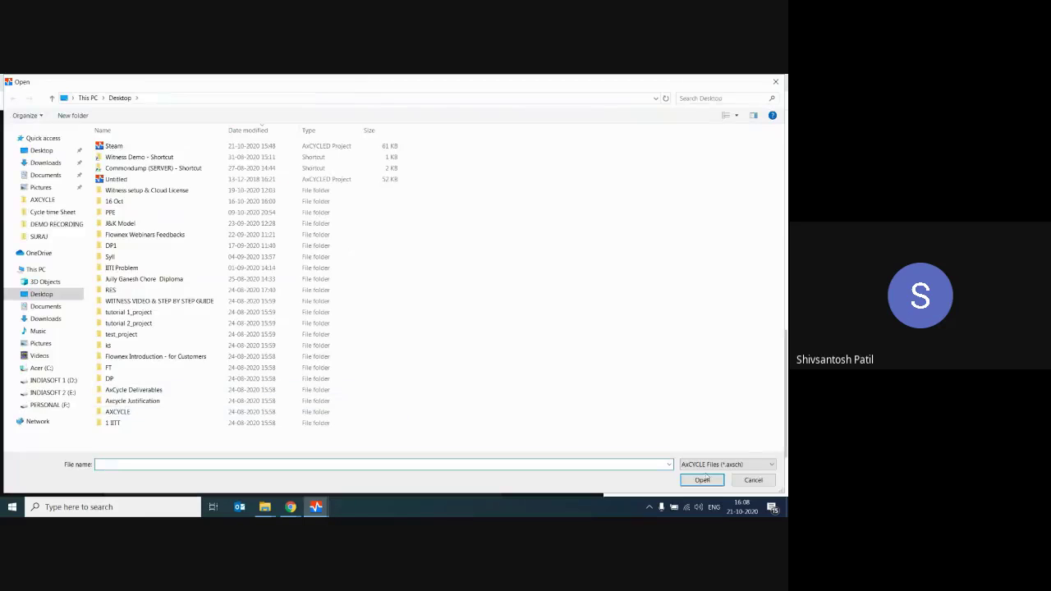
click(752, 481)
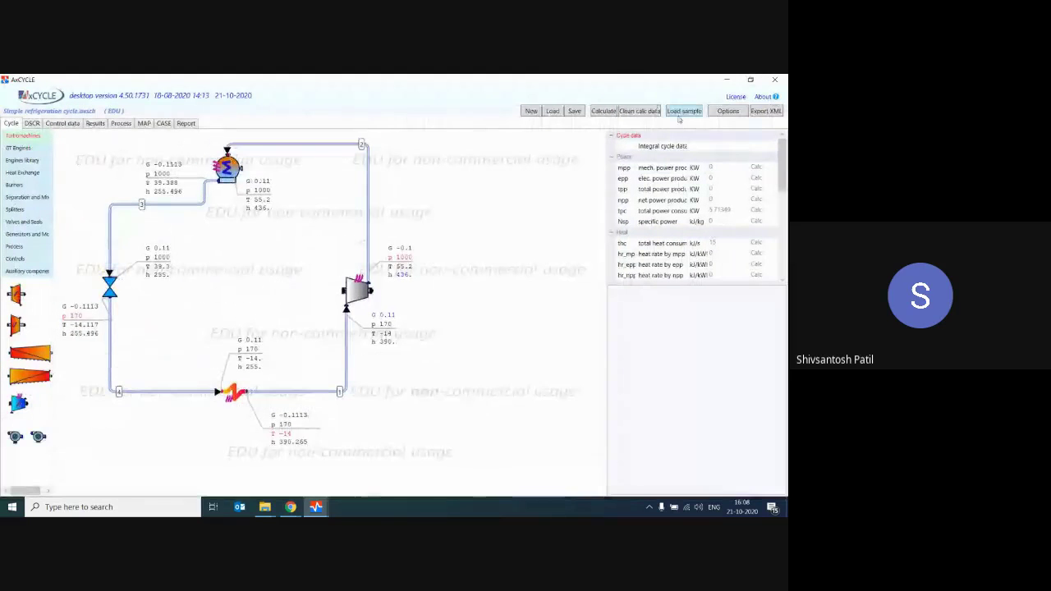
Load the sample 1_Sample-SimpleSteamCycleTurbine_Analysis-M1 from the STEAM_CYCLES samples
click(682, 112)
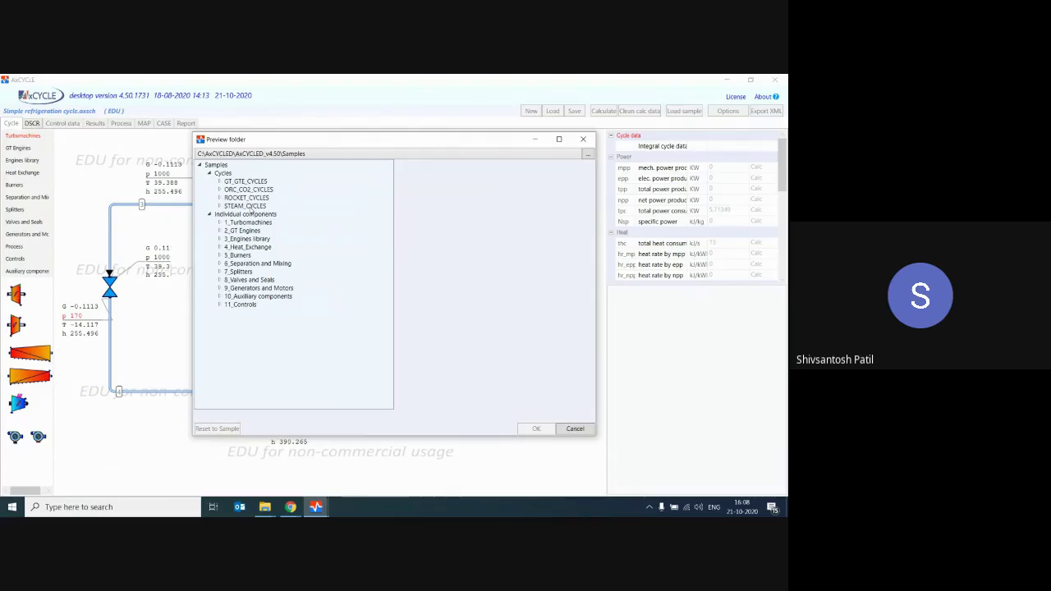
click(252, 182)
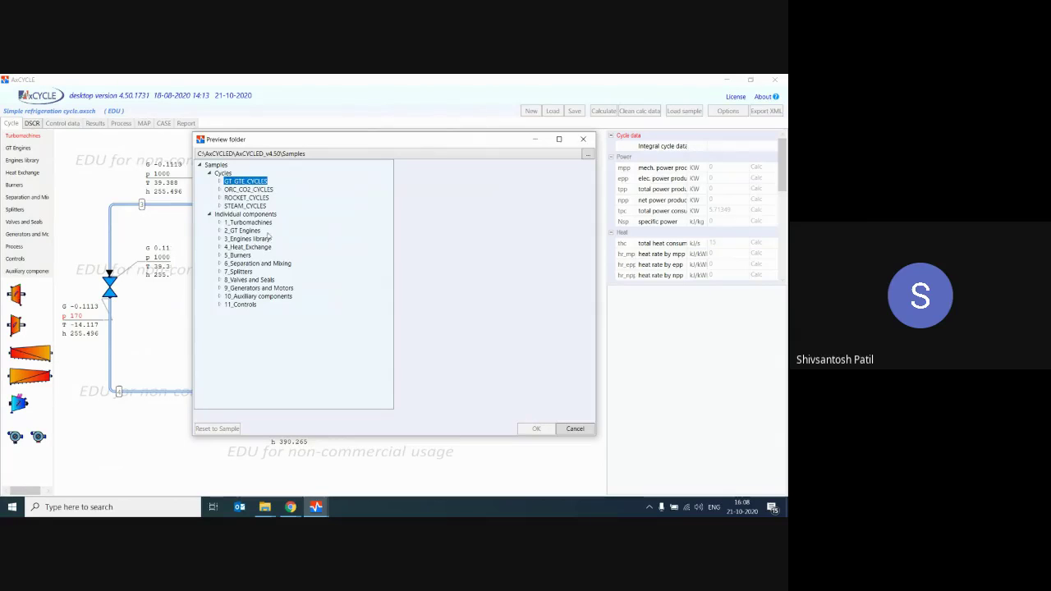
double_click(243, 181)
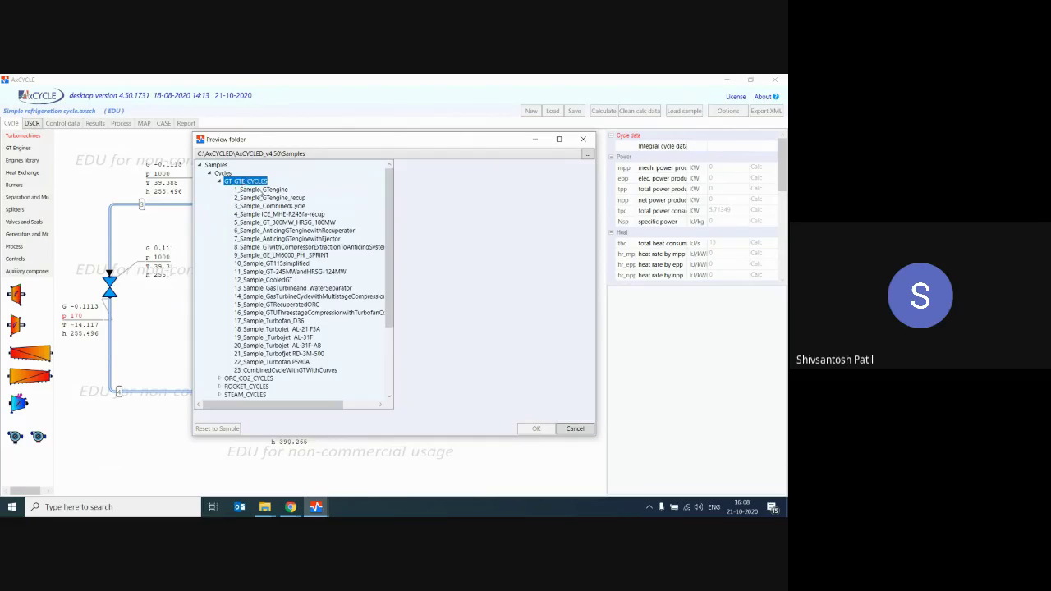
click(219, 182)
click(220, 207)
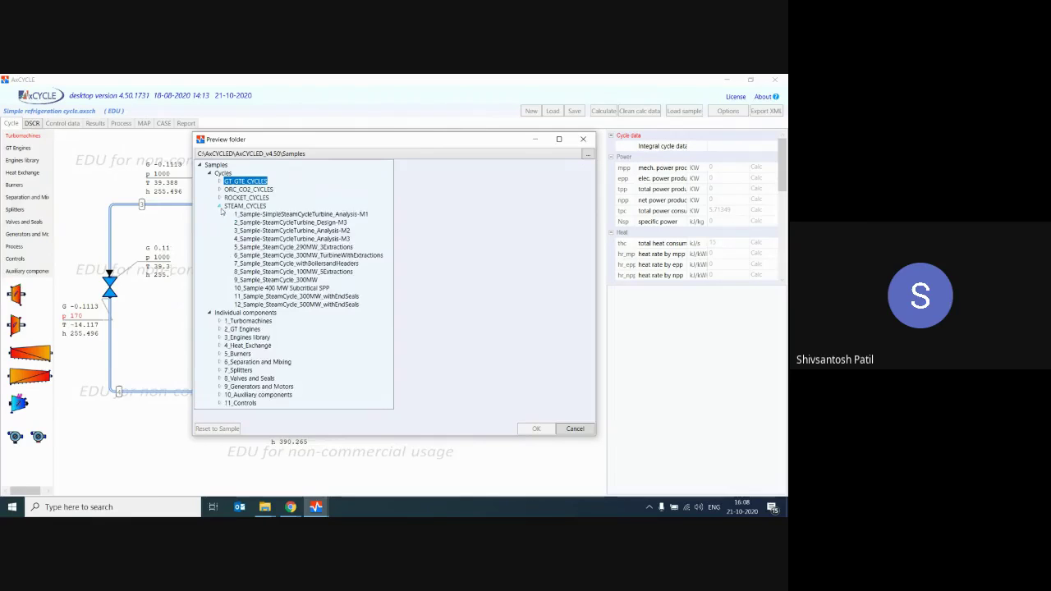
click(279, 214)
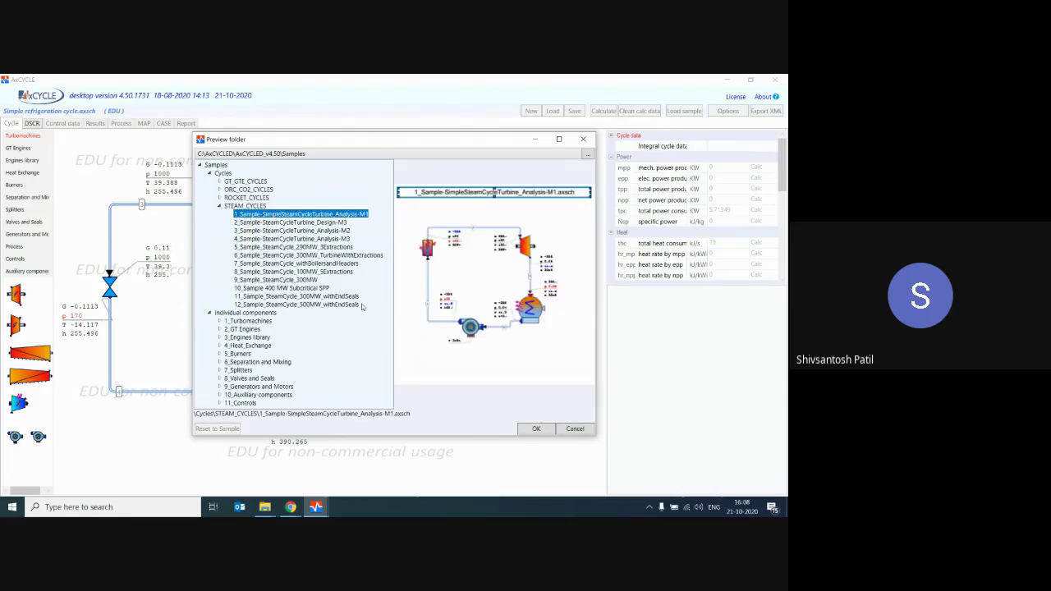
click(536, 428)
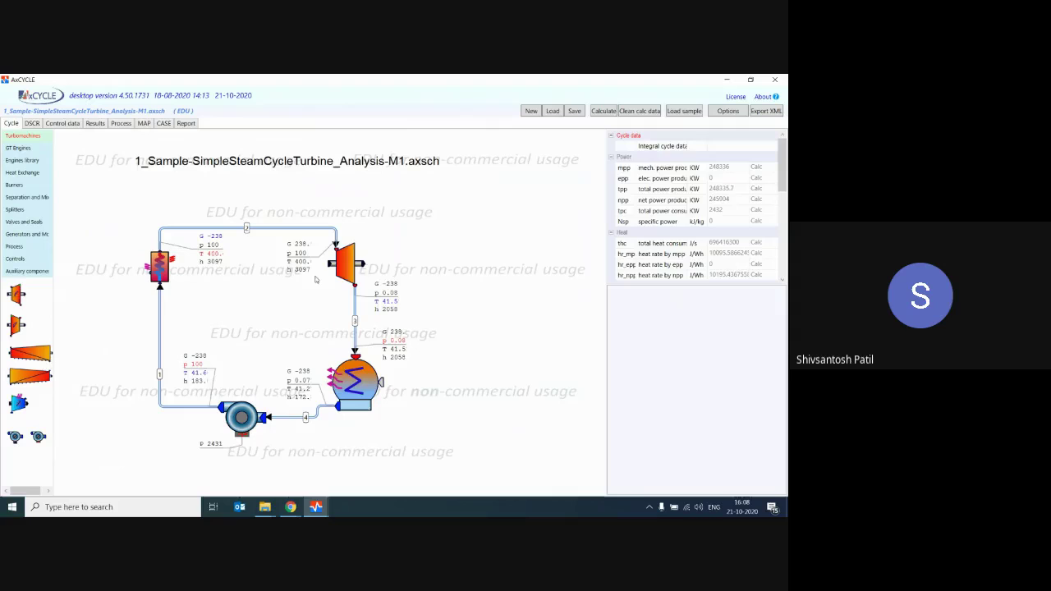
Examine the steam turbine's parameters and its inlet and outlet flow properties
click(342, 263)
scroll(686, 238, down, 5)
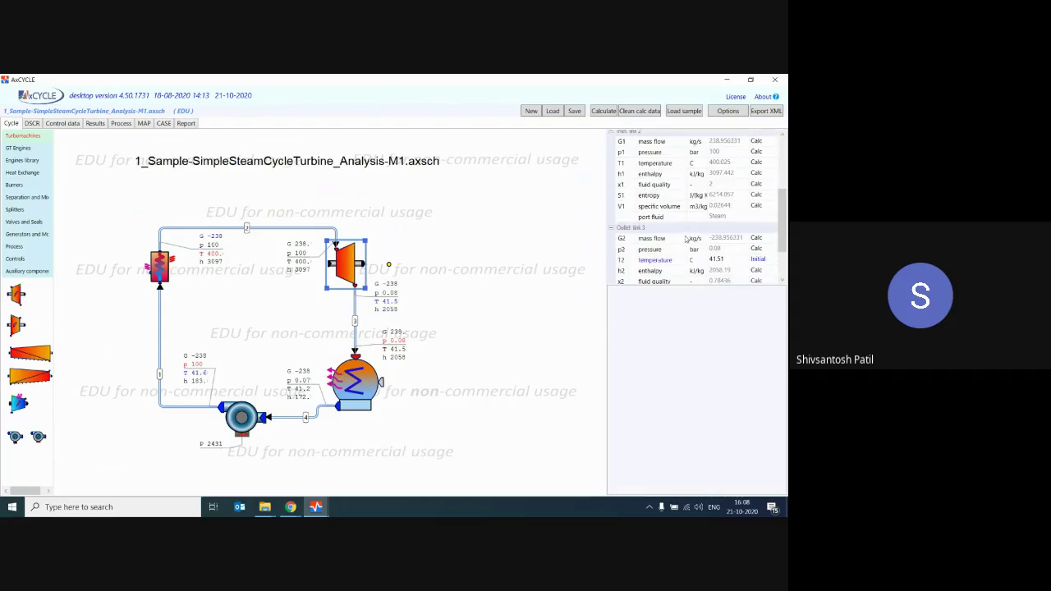
scroll(686, 238, down, 3)
scroll(686, 238, up, 8)
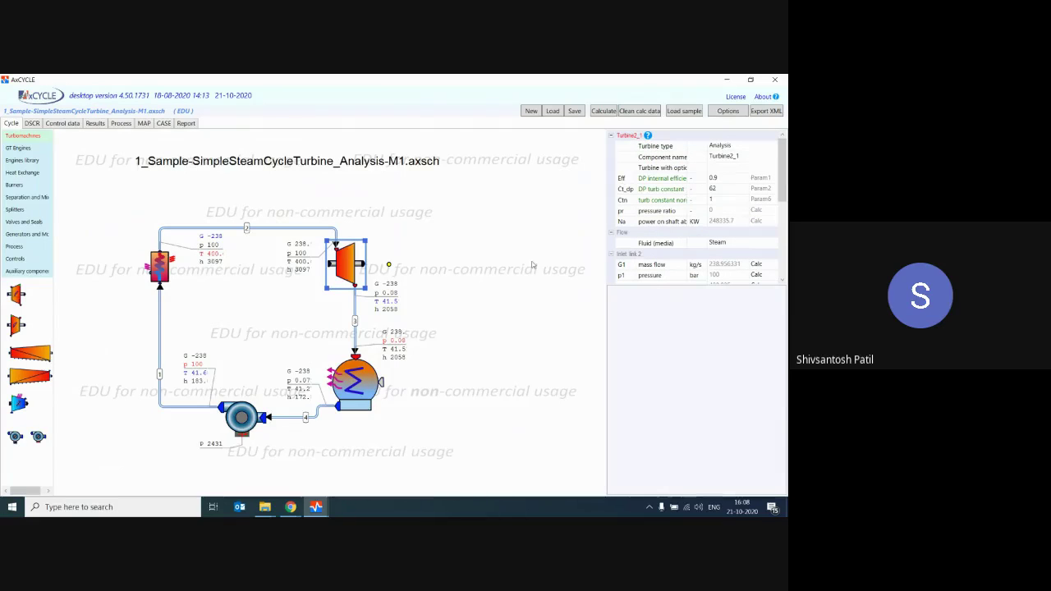
scroll(270, 344, down, 1)
scroll(532, 262, up, 3)
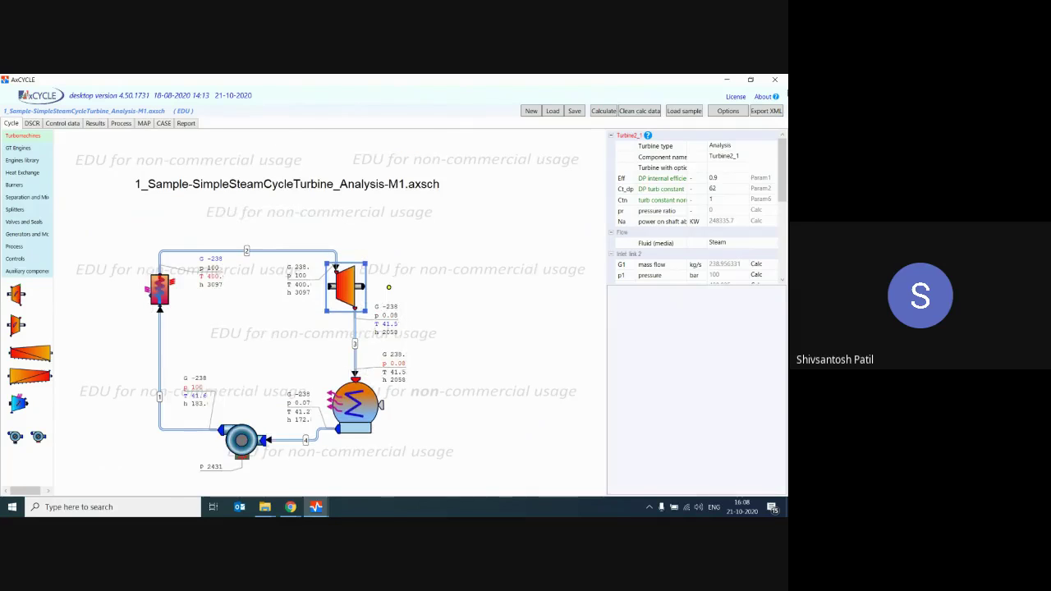
Clear the steam cycle's calculated data and reopen the sample library without saving the project
click(636, 111)
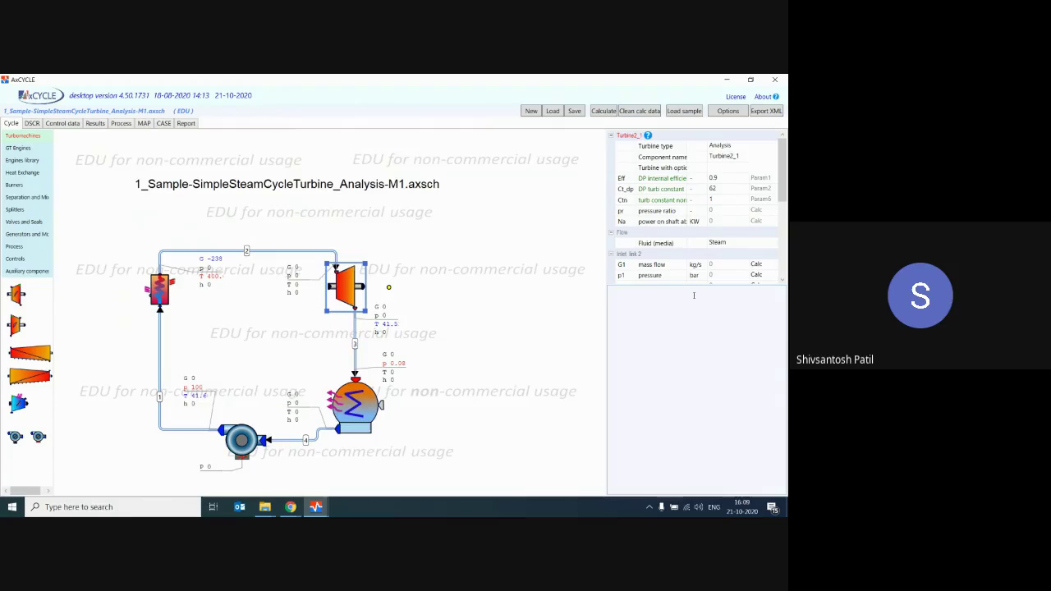
click(336, 415)
click(683, 112)
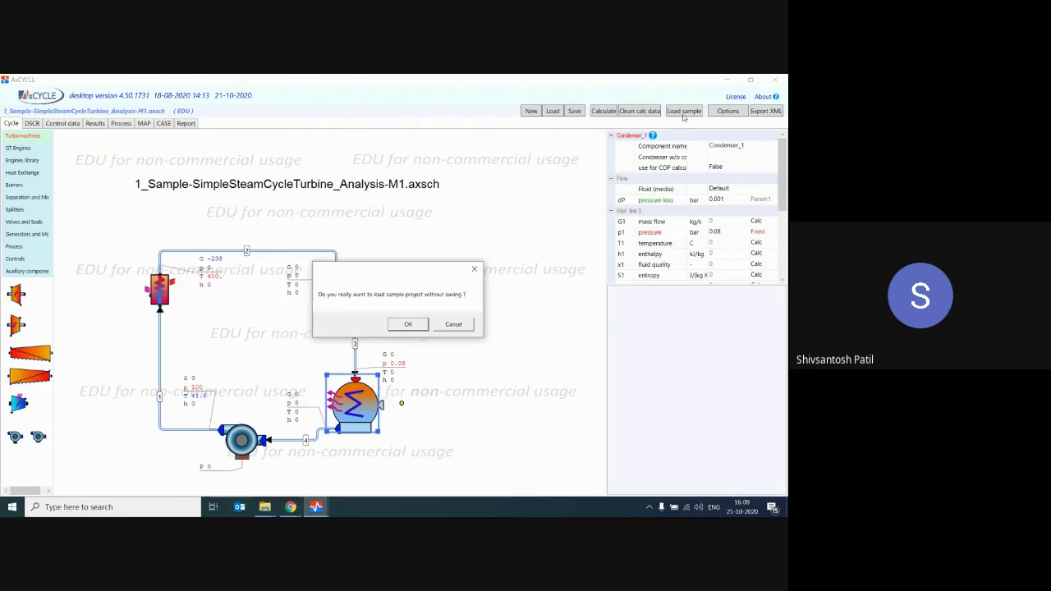
click(408, 323)
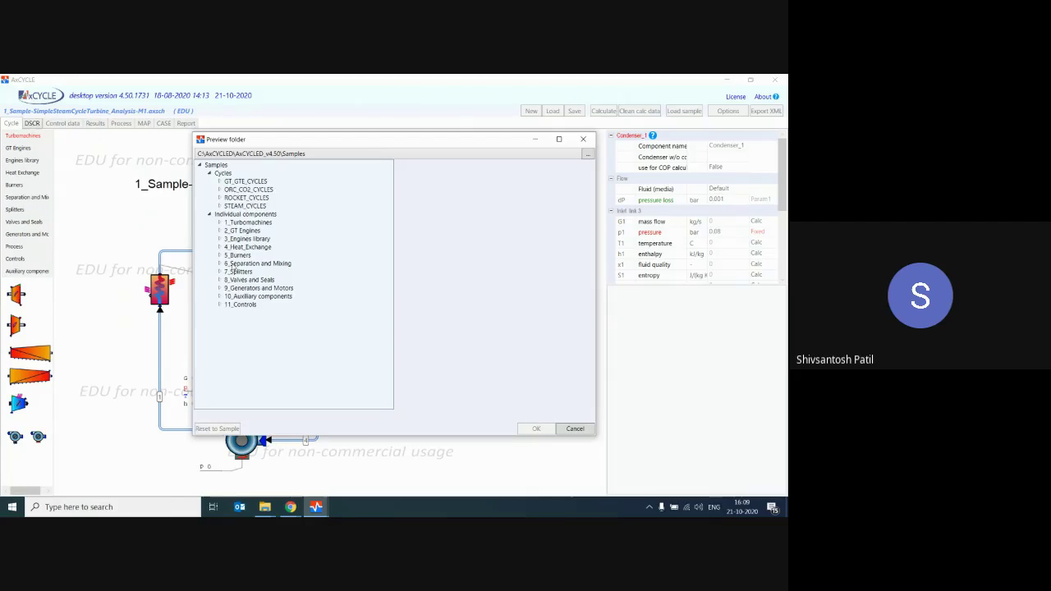
Preview the gas turbine, combined-cycle, turbojet and turbofan samples in the GT_GTE_CYCLES group
click(220, 206)
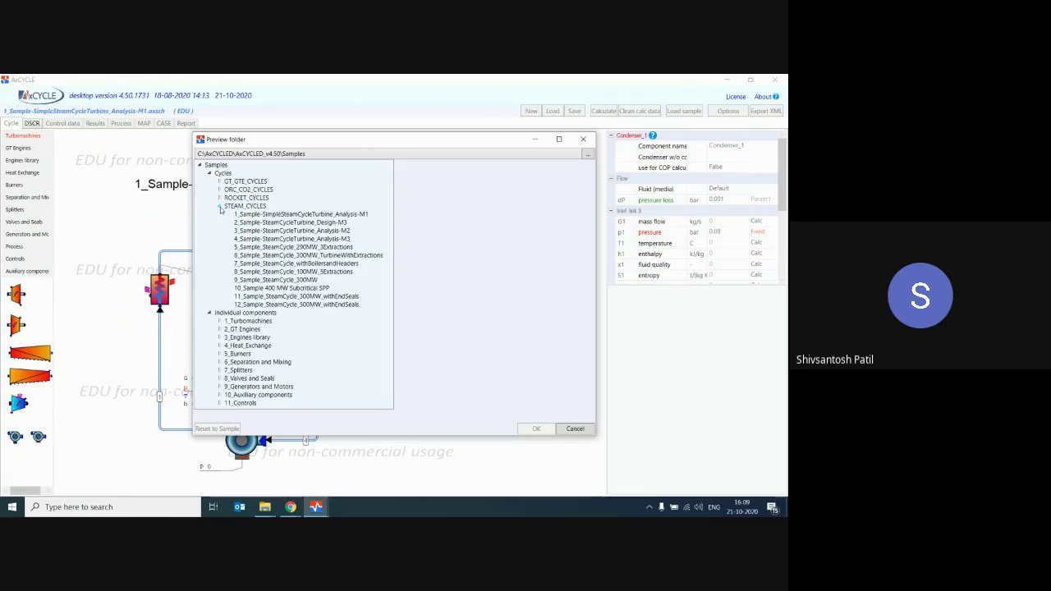
click(220, 206)
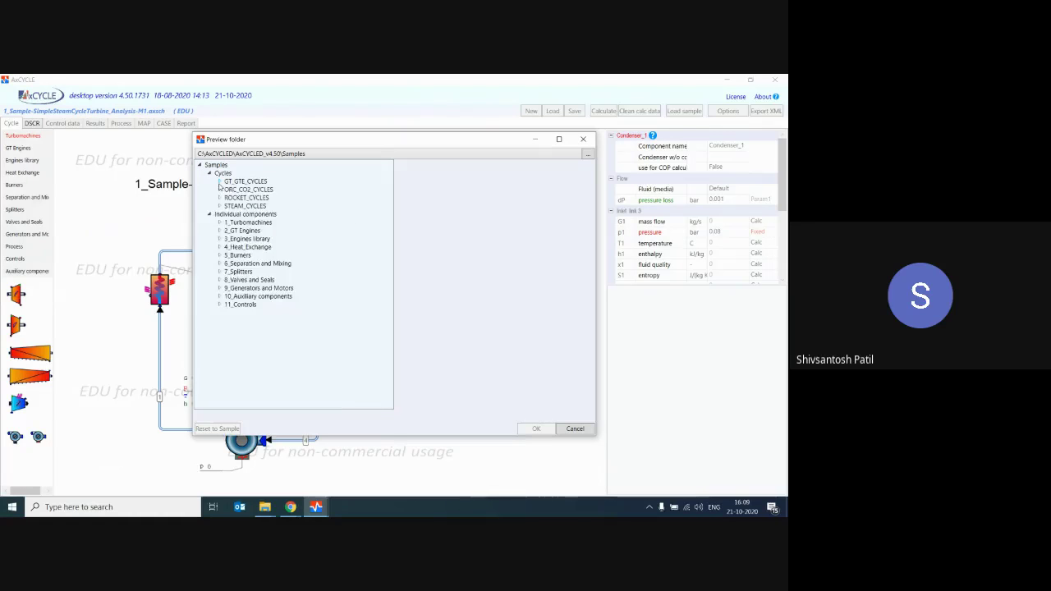
click(220, 182)
click(262, 191)
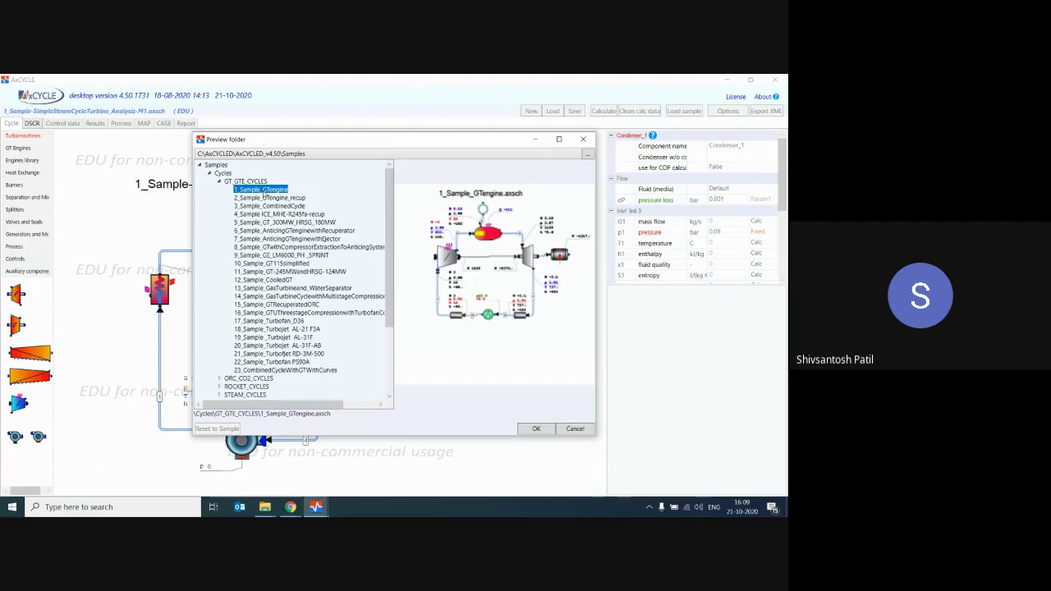
click(265, 199)
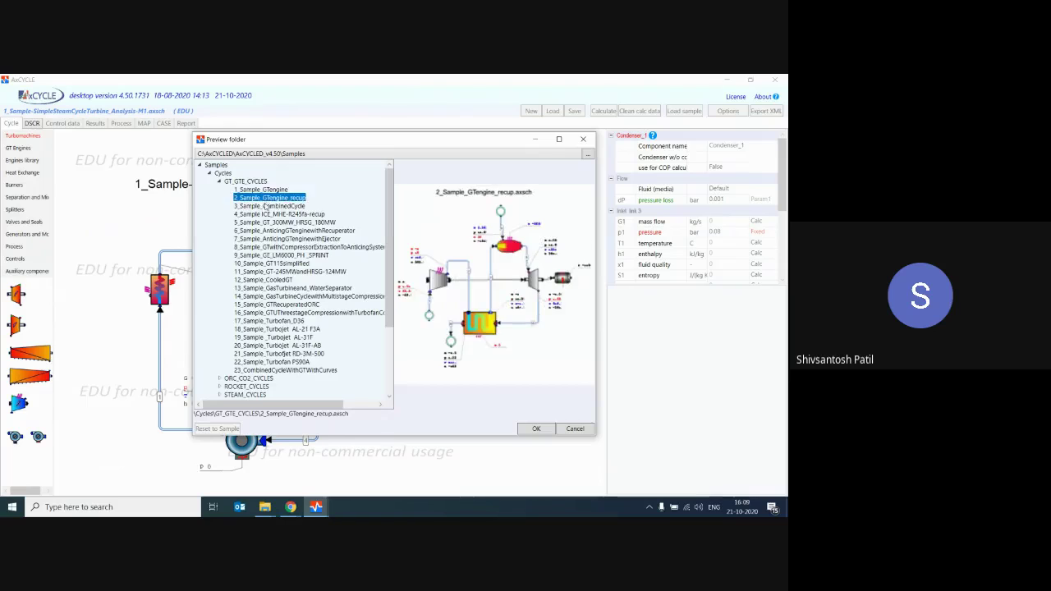
click(265, 206)
click(265, 214)
click(265, 223)
click(265, 231)
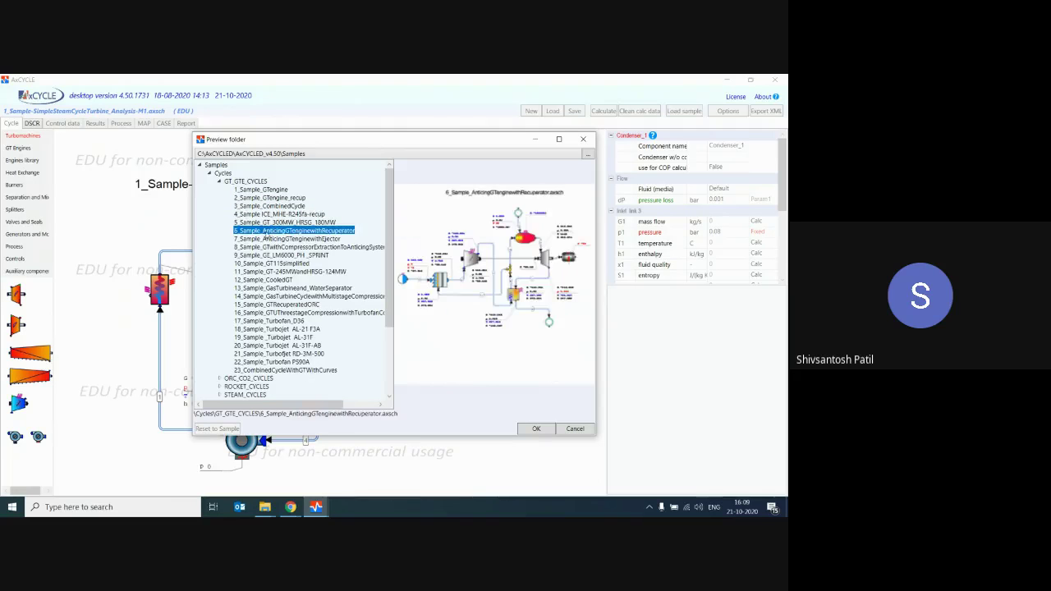
click(266, 247)
click(266, 255)
click(265, 264)
click(265, 280)
click(265, 297)
click(265, 313)
click(265, 330)
click(265, 337)
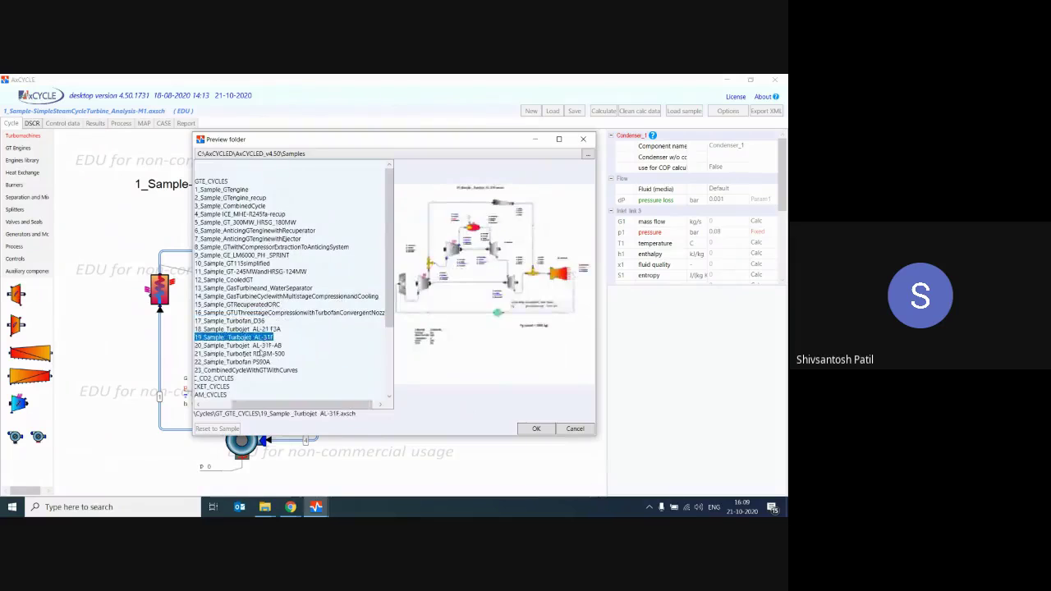
click(259, 354)
click(259, 362)
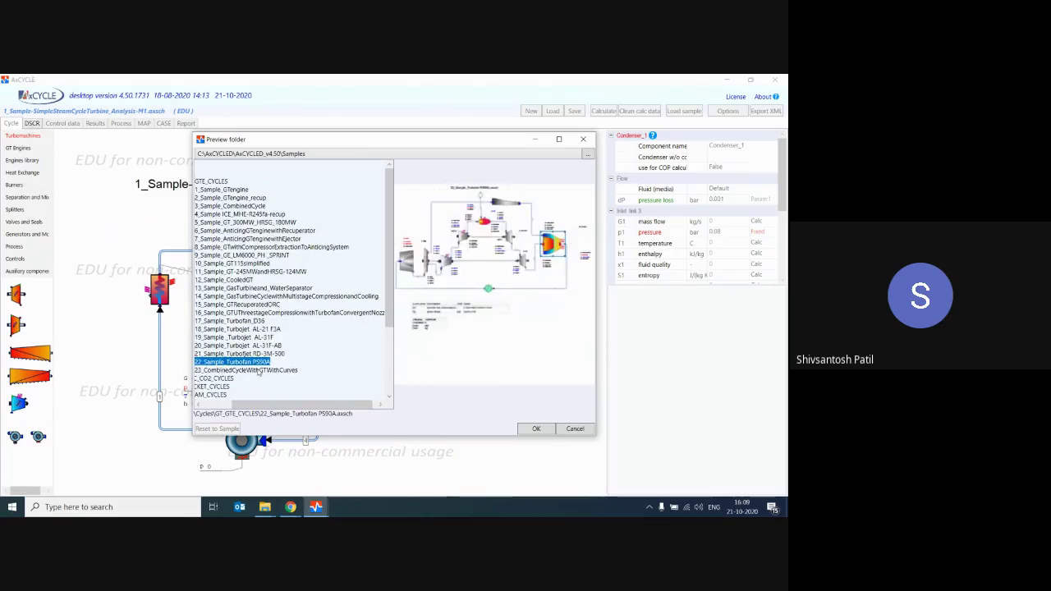
click(258, 370)
click(238, 304)
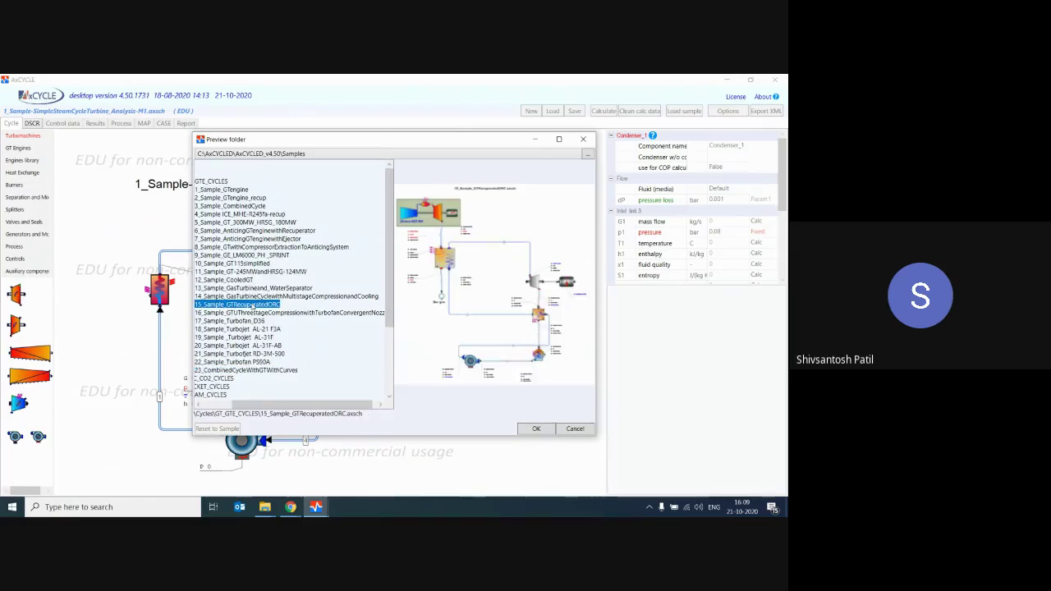
drag(253, 403, 225, 396)
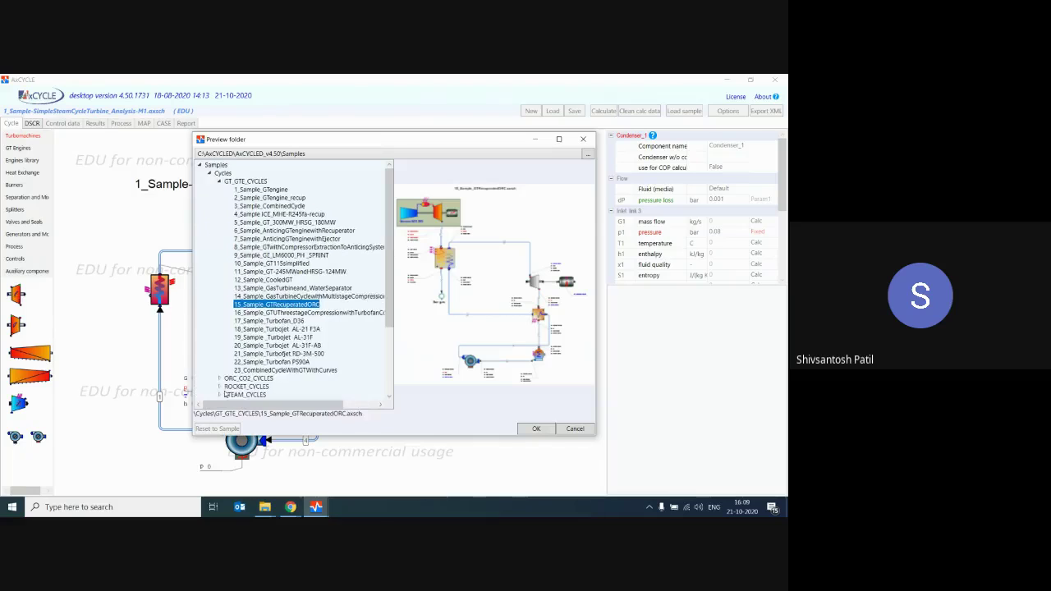
Expand the ORC_CO2_CYCLES, ROCKET_CYCLES and STEAM_CYCLES groups and look through their samples
click(220, 379)
scroll(284, 280, down, 3)
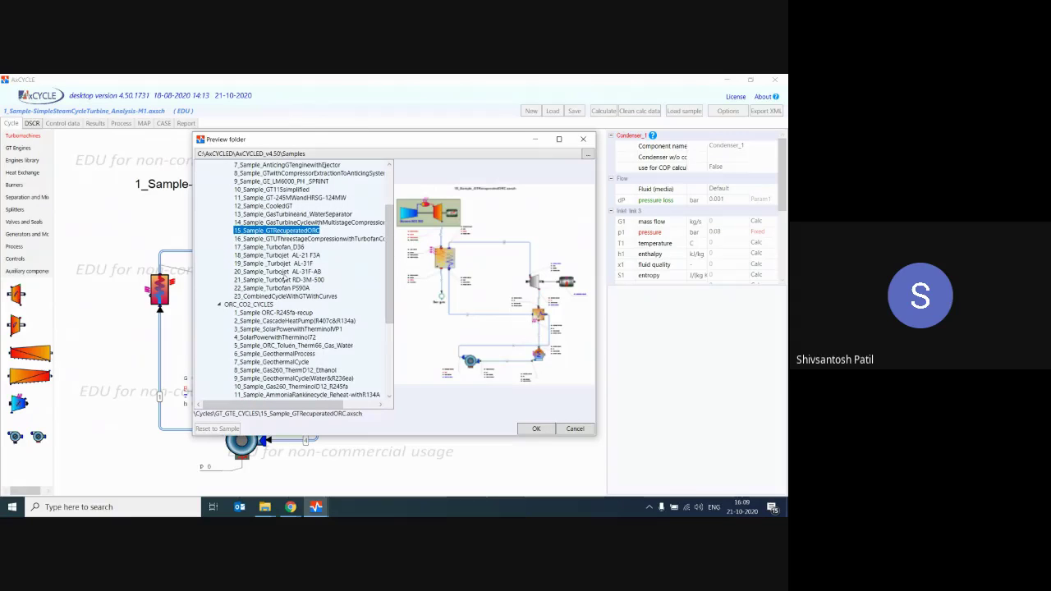
scroll(271, 295, down, 2)
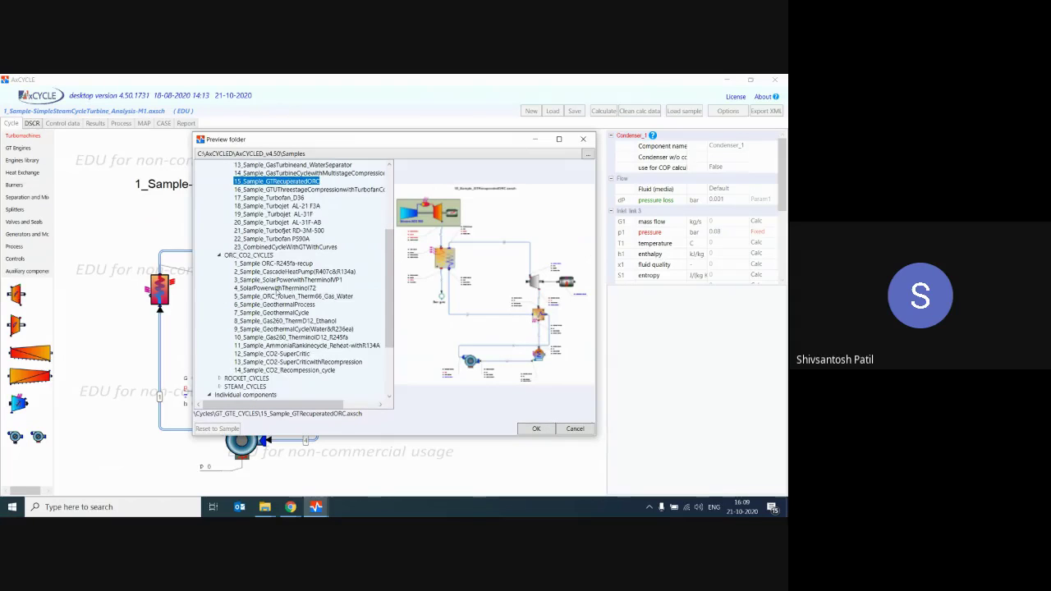
scroll(256, 357, down, 2)
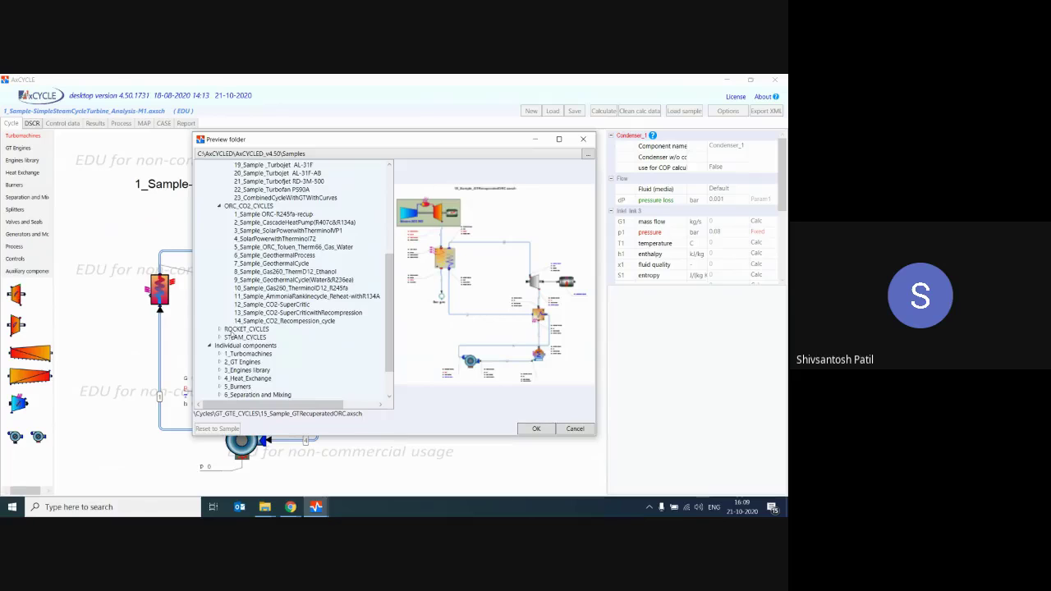
click(219, 329)
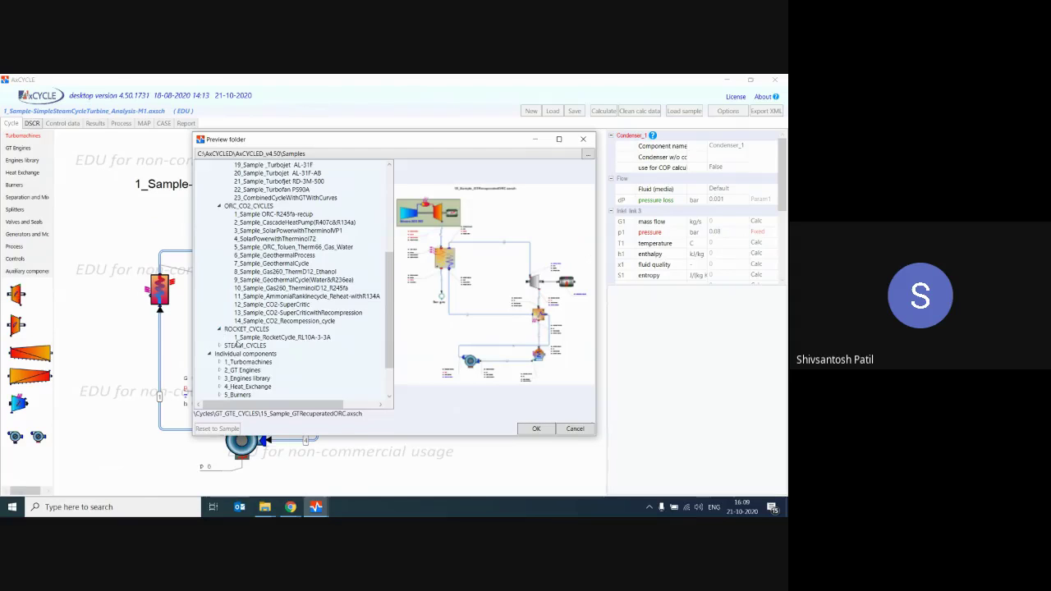
click(220, 346)
scroll(279, 312, down, 2)
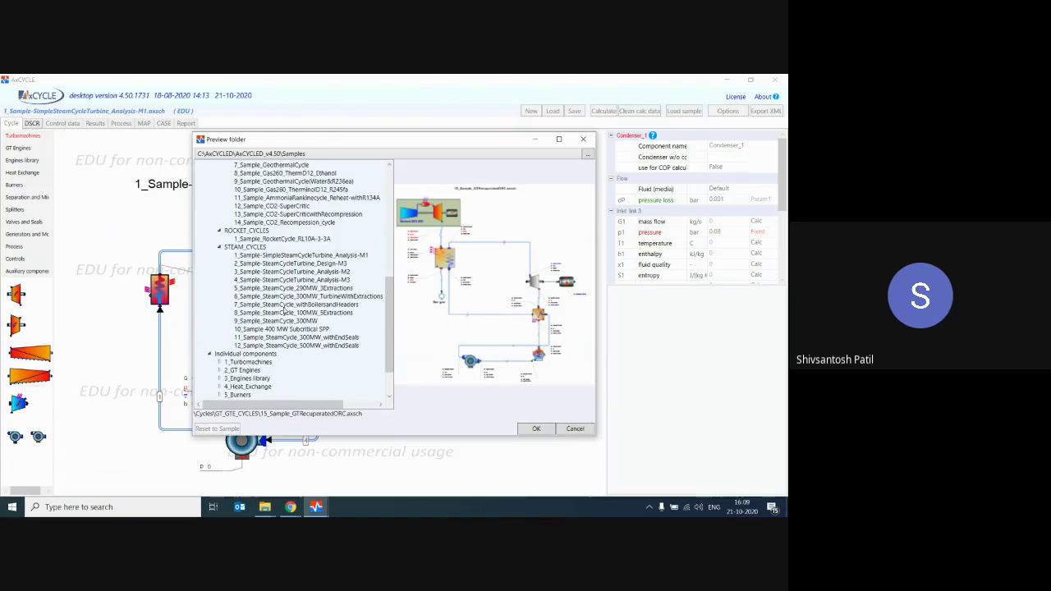
Expand the 2_GT Engines group under the individual components and preview its fan design-ratio and convergent nozzle samples
scroll(284, 327, down, 2)
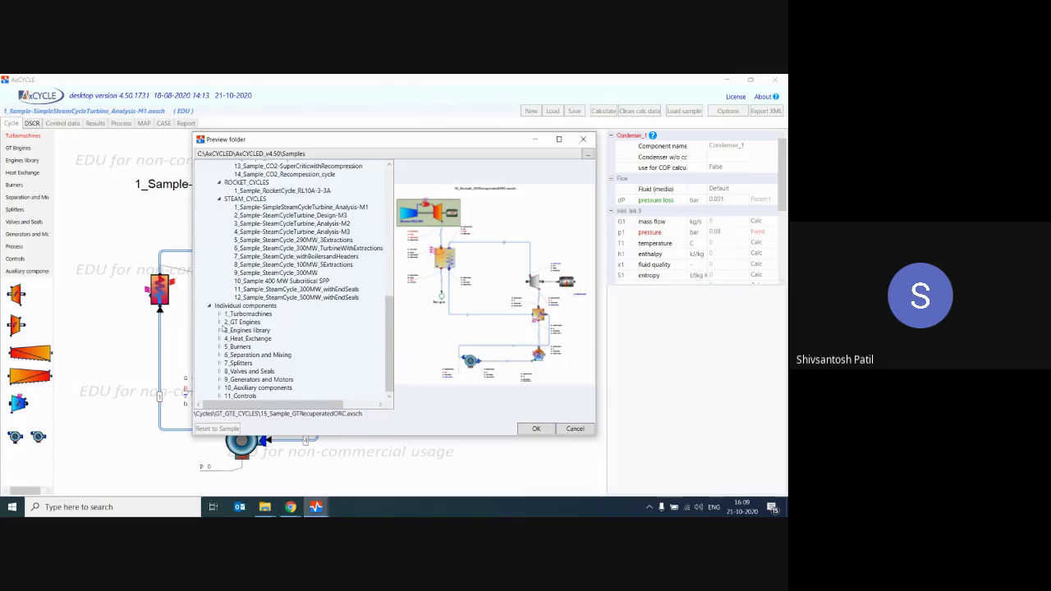
click(219, 322)
click(264, 336)
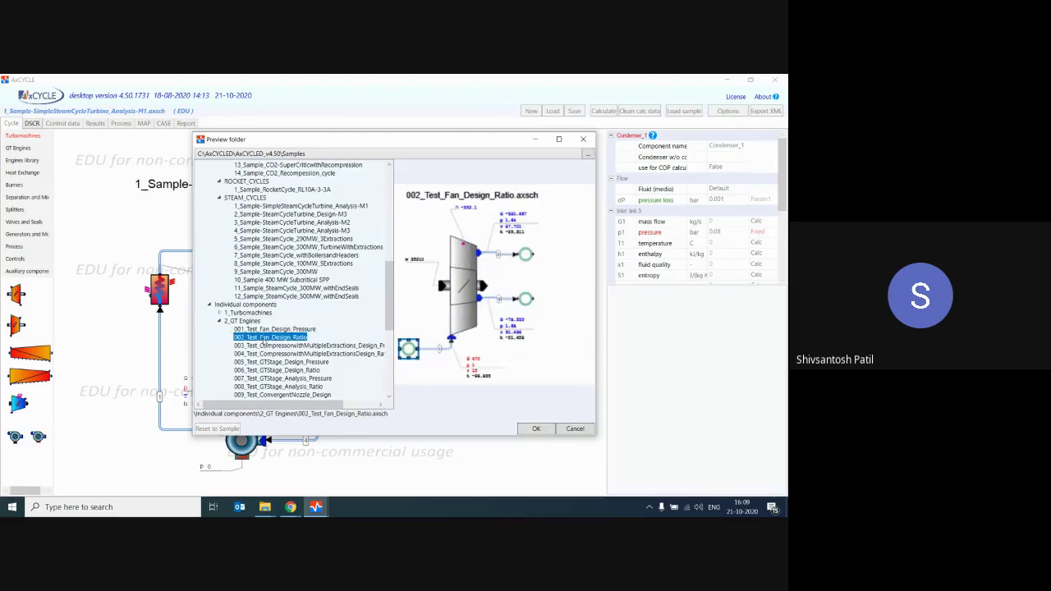
scroll(263, 345, down, 1)
click(265, 371)
Preview the GT_GTE_CYCLES samples from 1_Sample_GTengine through the gas turbine with multistage compression, and close the sample library without loading one
scroll(275, 348, up, 12)
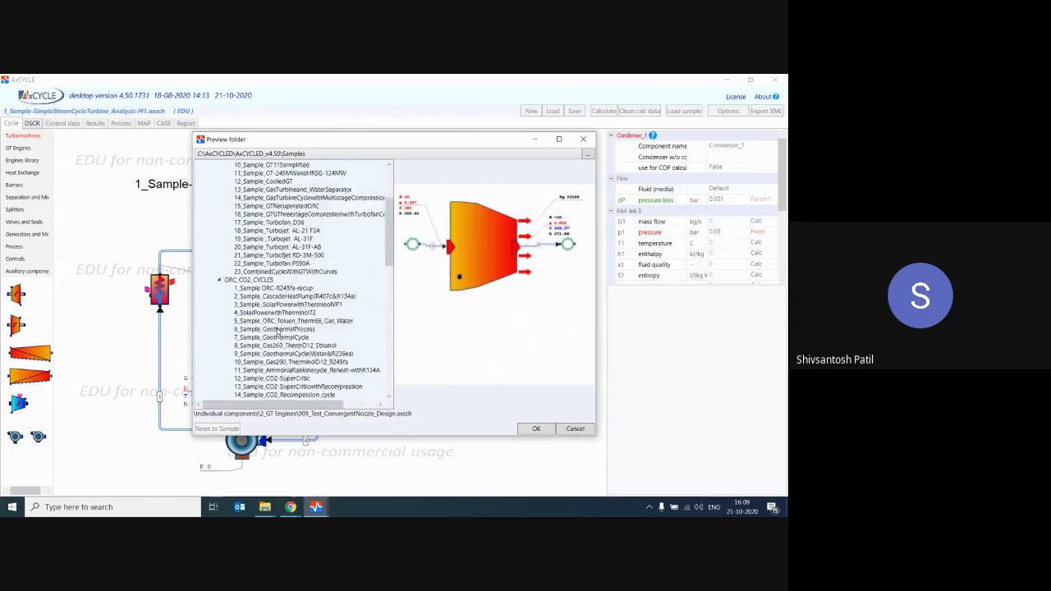
click(260, 189)
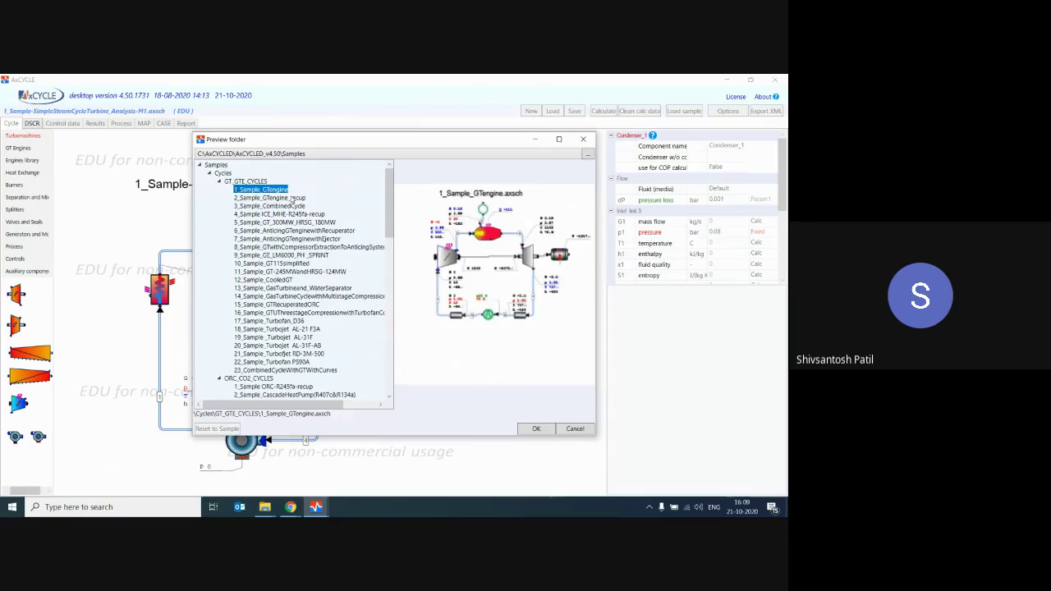
click(284, 206)
key(Up)
key(Down)
key(Down)
key(Down)
key(Down)
key(Down)
key(Down)
key(Down)
key(Down)
key(Down)
key(Down)
key(Down)
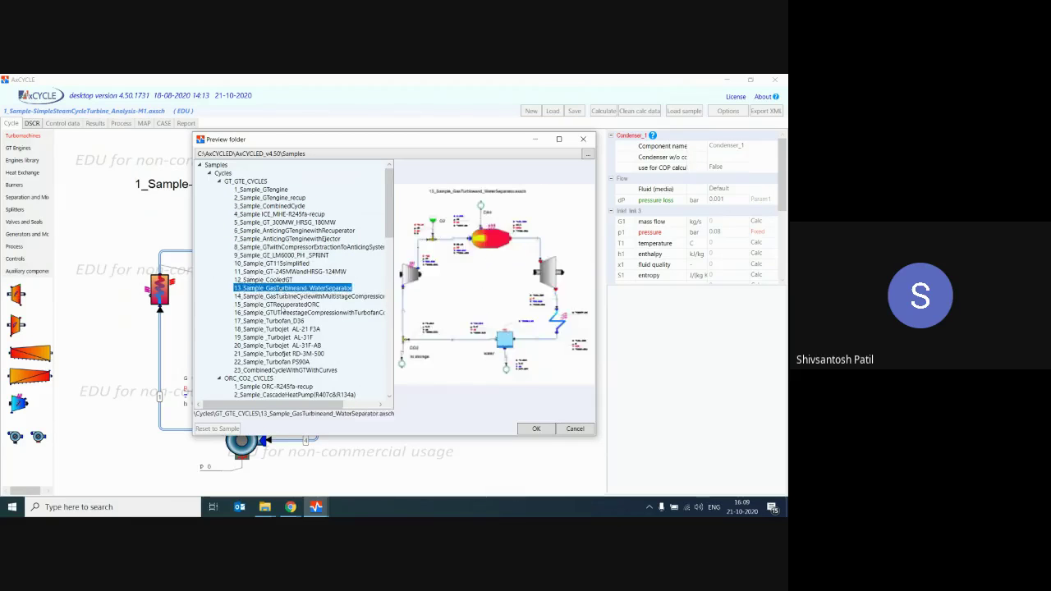
click(284, 296)
click(280, 288)
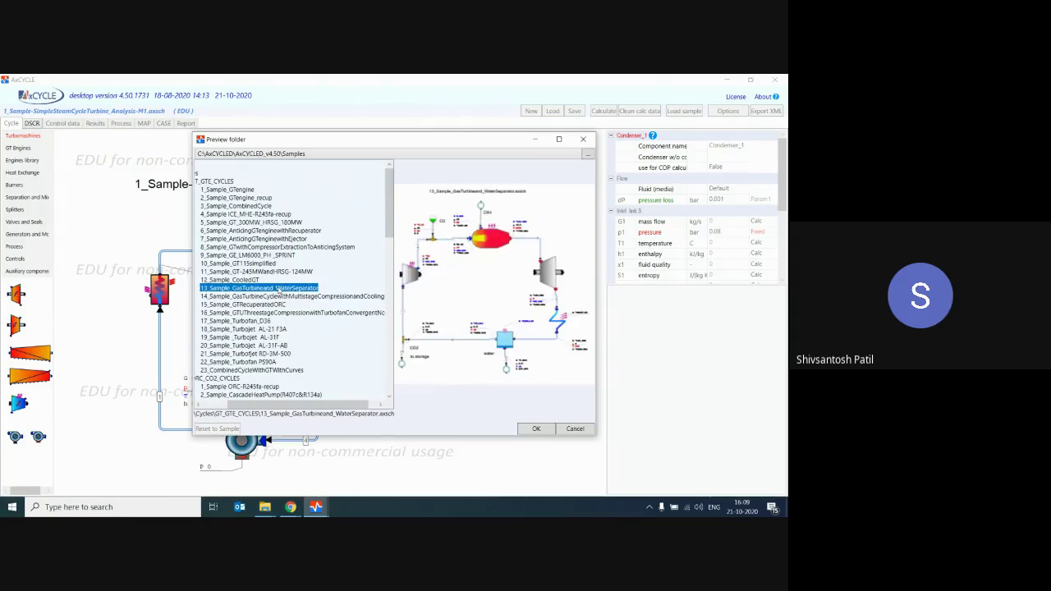
click(574, 429)
click(552, 115)
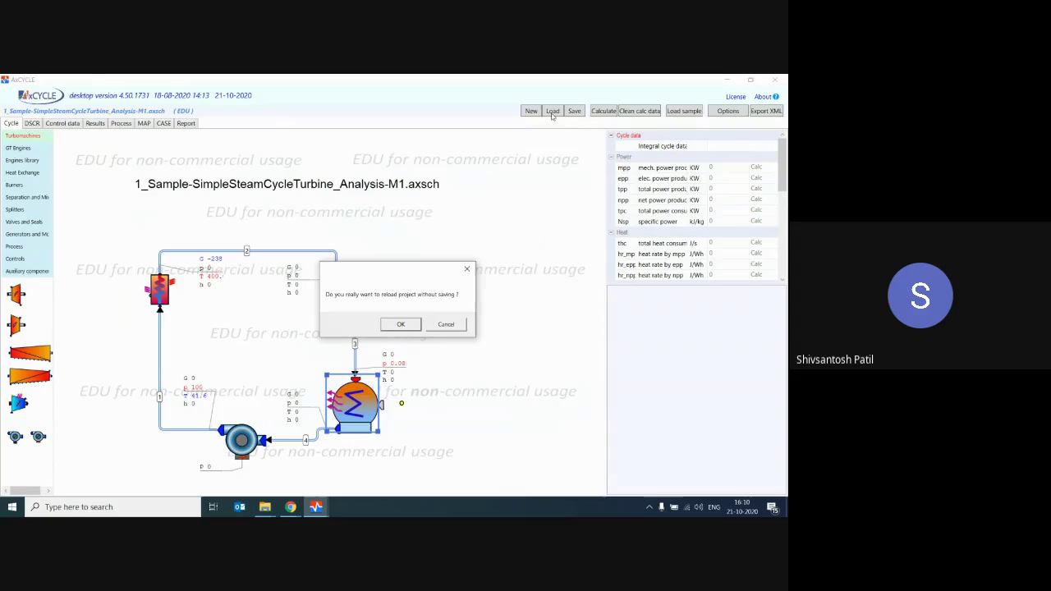
click(408, 322)
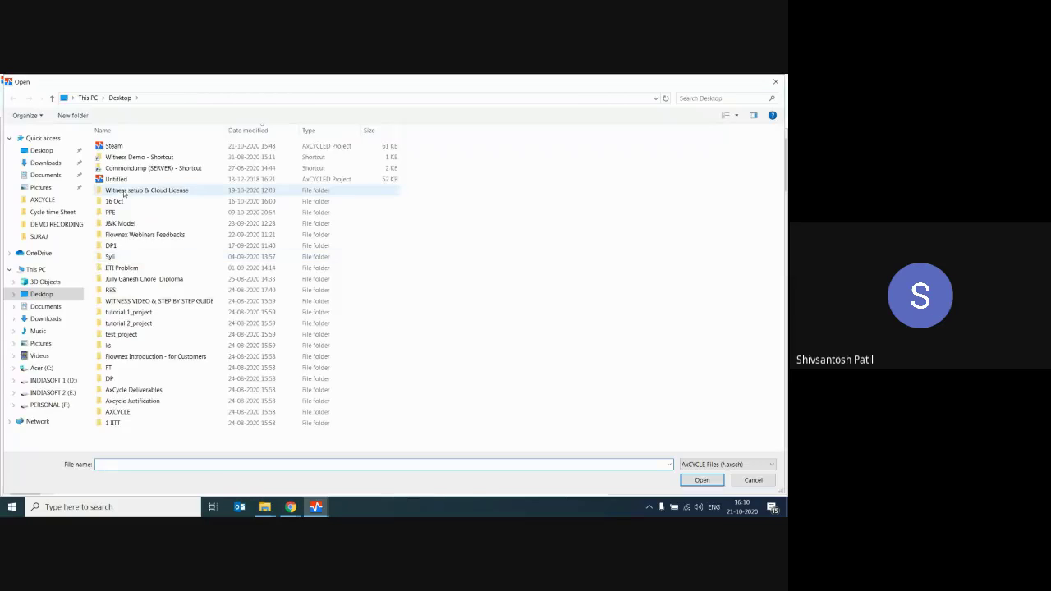
click(747, 478)
Open the recent GT - 1 project in a maximized window and clear its calculated data
right_click(316, 507)
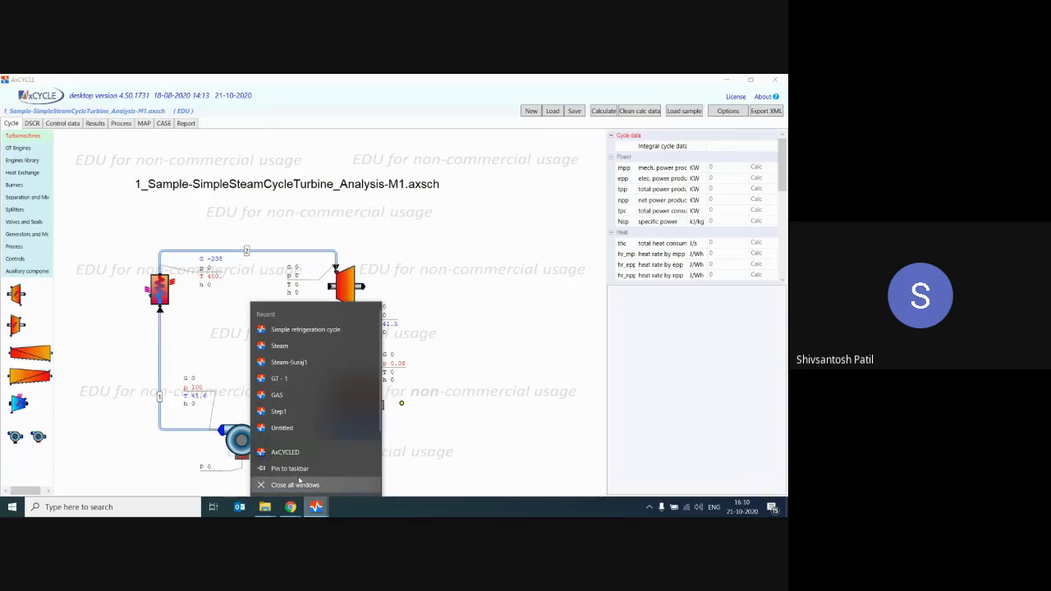
click(403, 349)
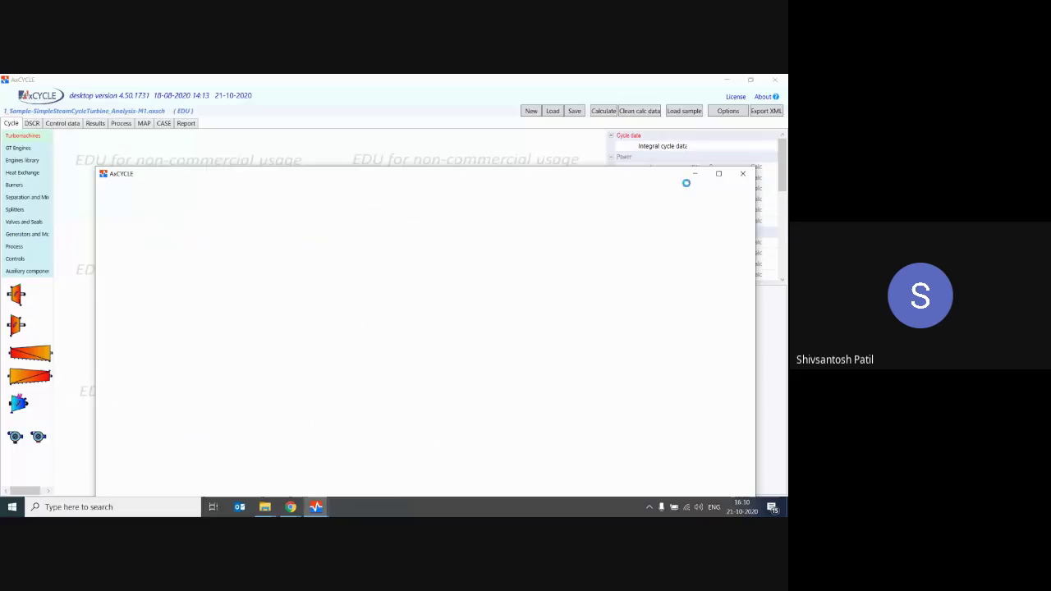
click(718, 173)
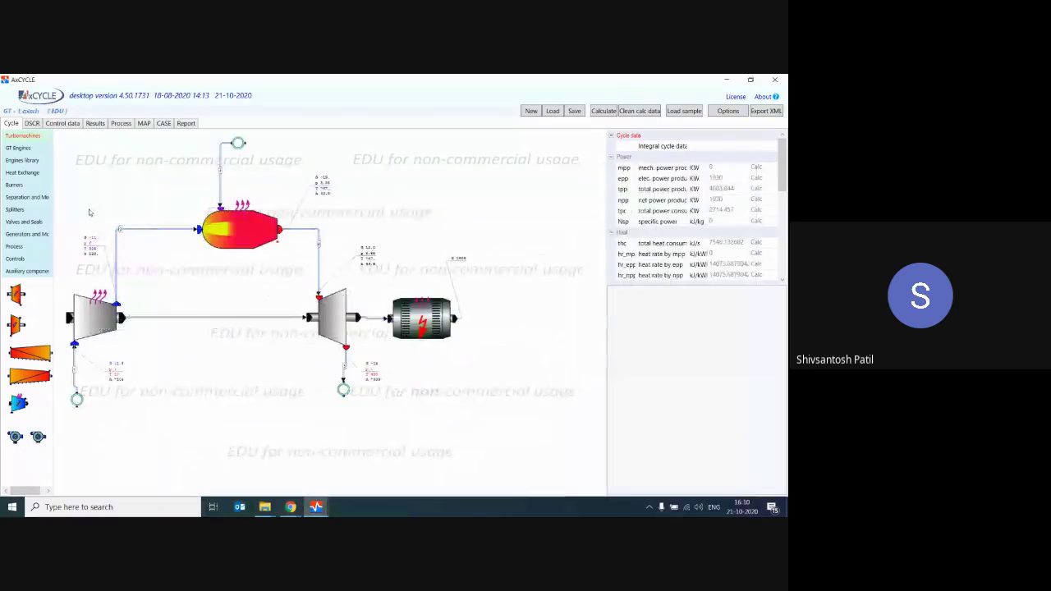
click(637, 114)
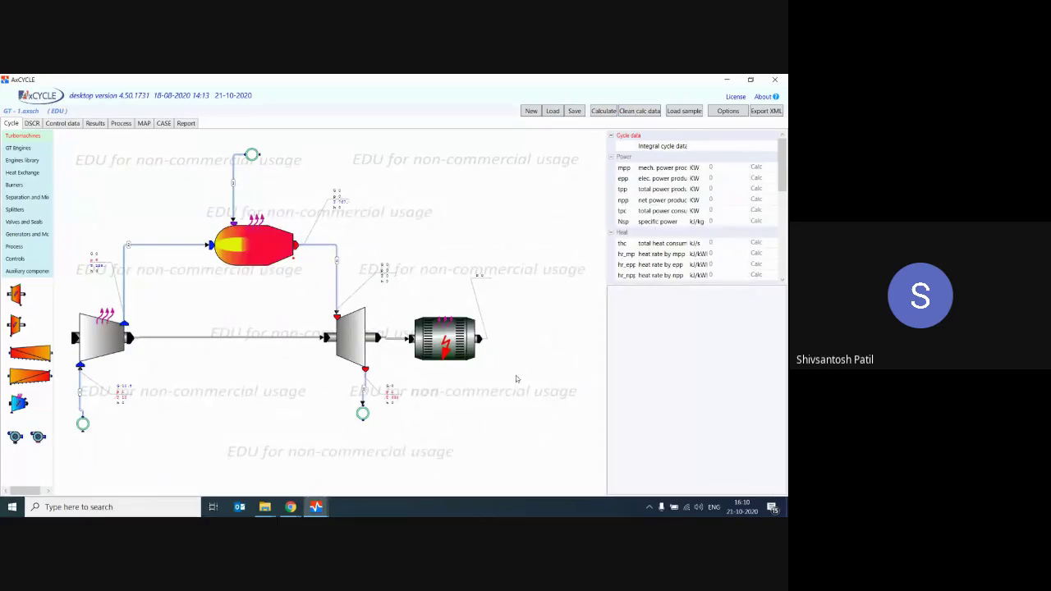
Select the entire gas turbine diagram and shift it to the right on the canvas
drag(506, 447, 123, 129)
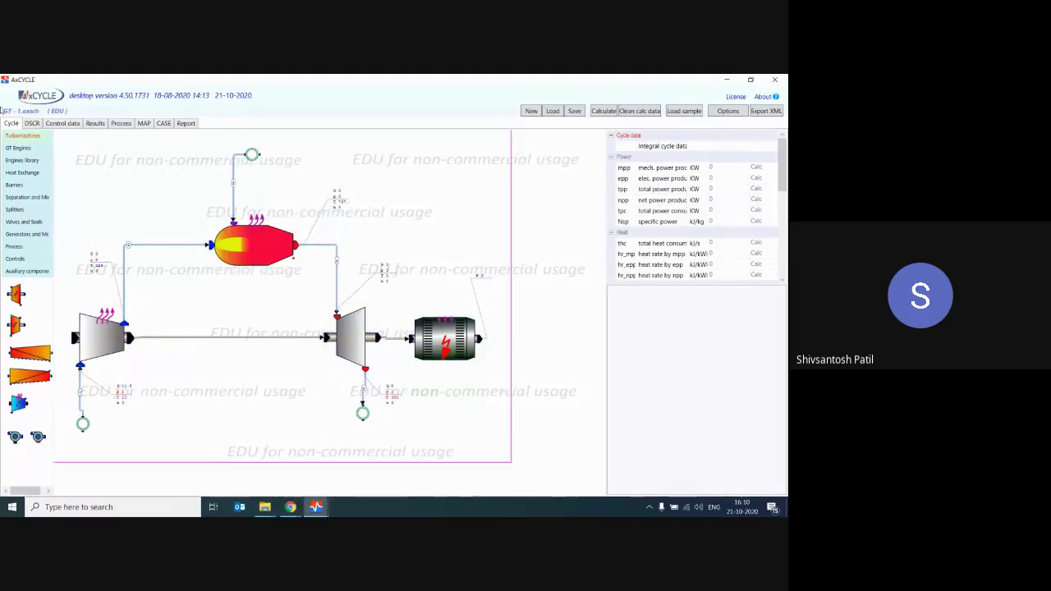
drag(248, 232, 322, 243)
click(549, 375)
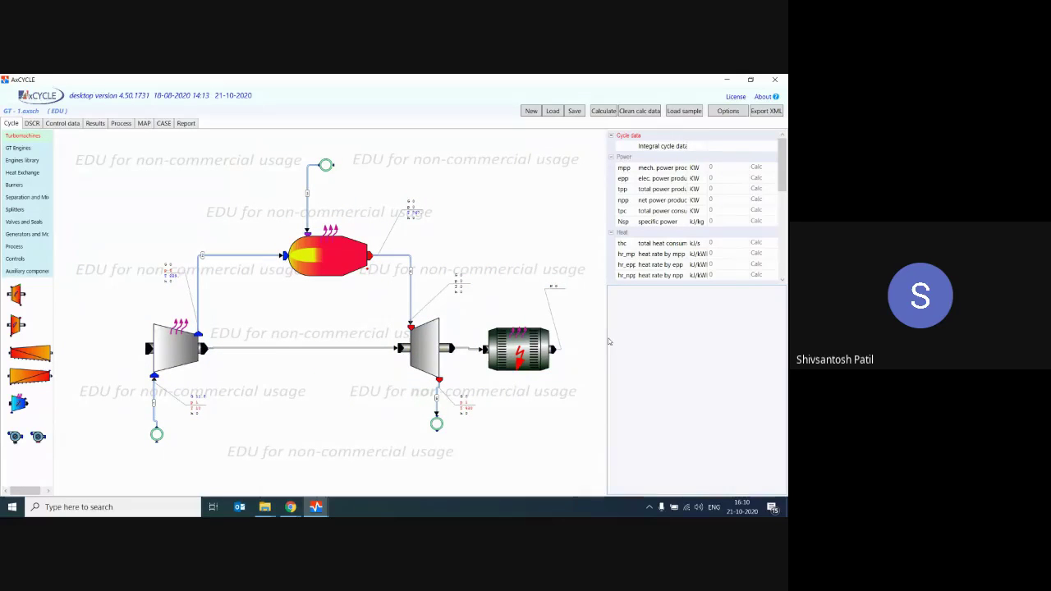
Examine the compressor's full property list in an enlarged property area, and the available burner components
click(175, 347)
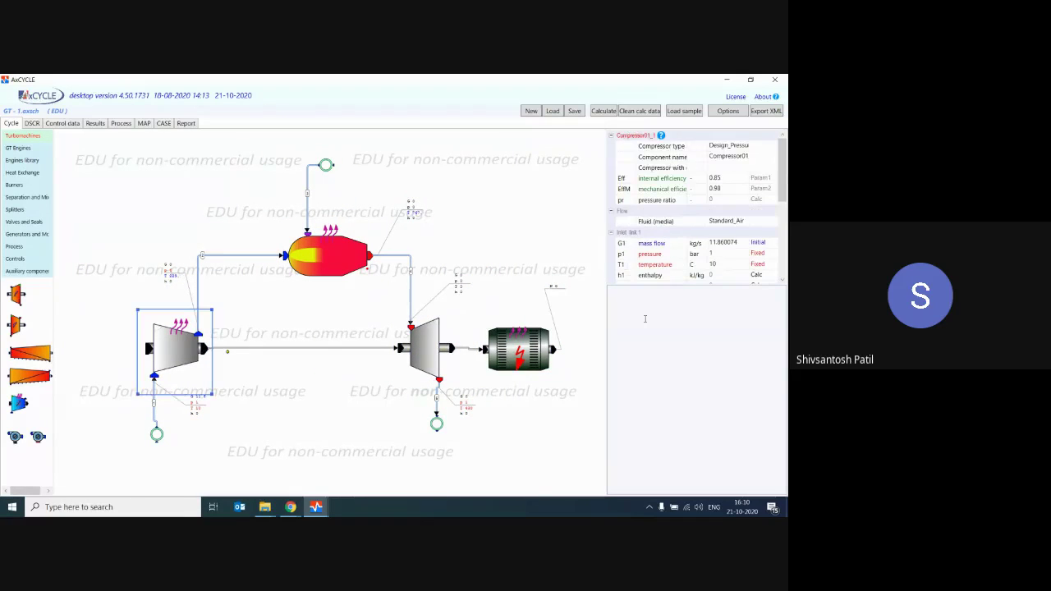
drag(678, 284, 673, 465)
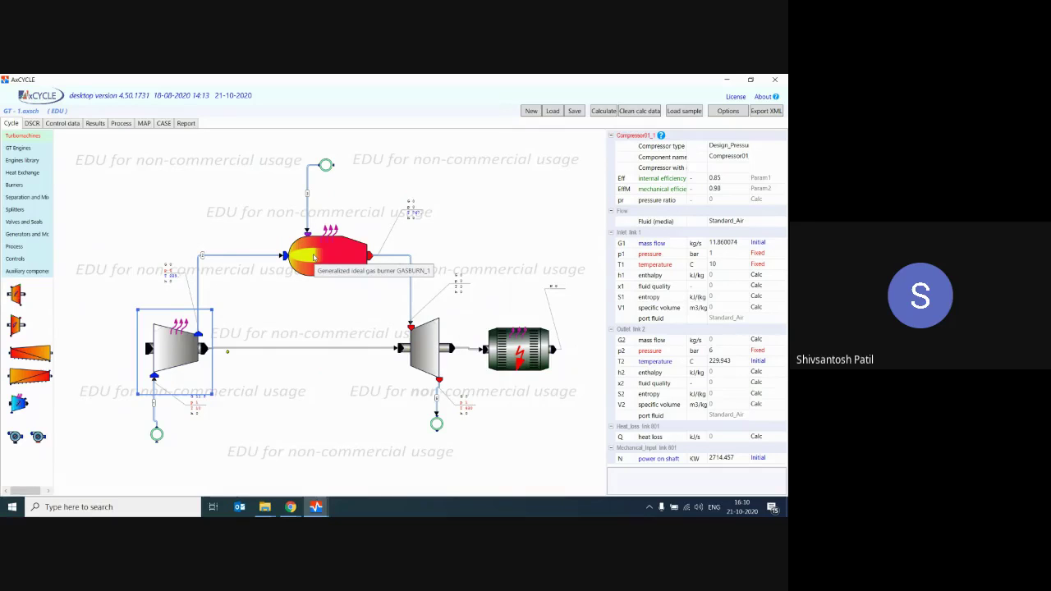
click(15, 185)
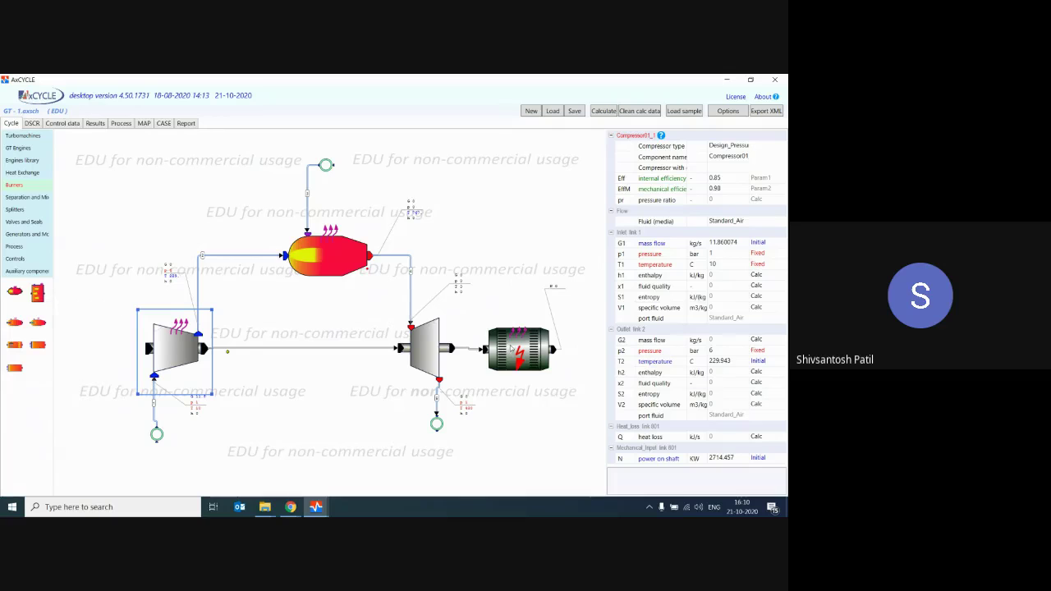
click(511, 348)
click(377, 361)
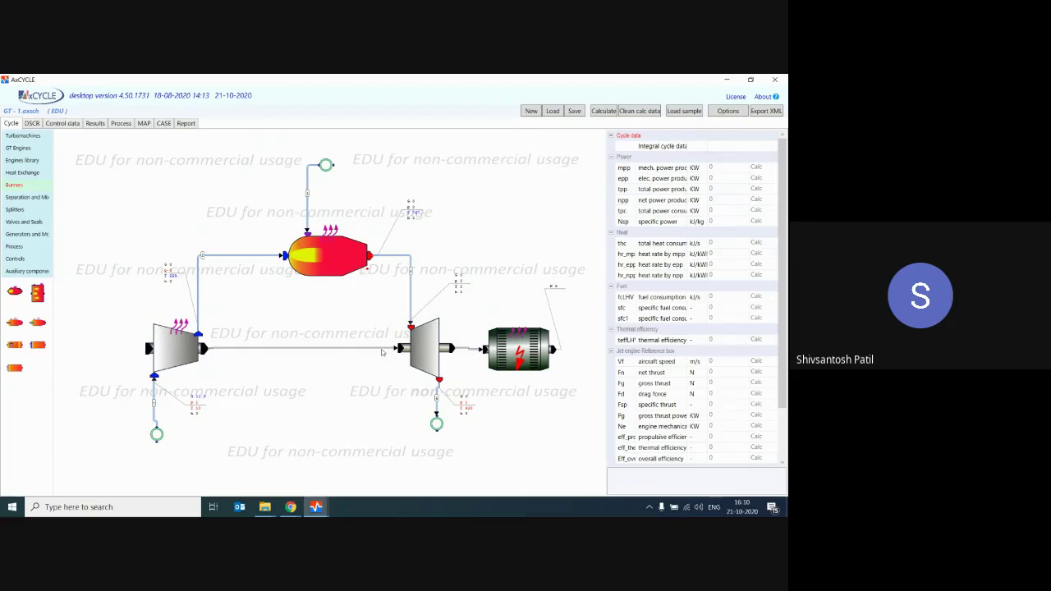
Set the compressor's initial inlet mass flow to 10 kg/s and check its inlet pressure and temperature
click(183, 346)
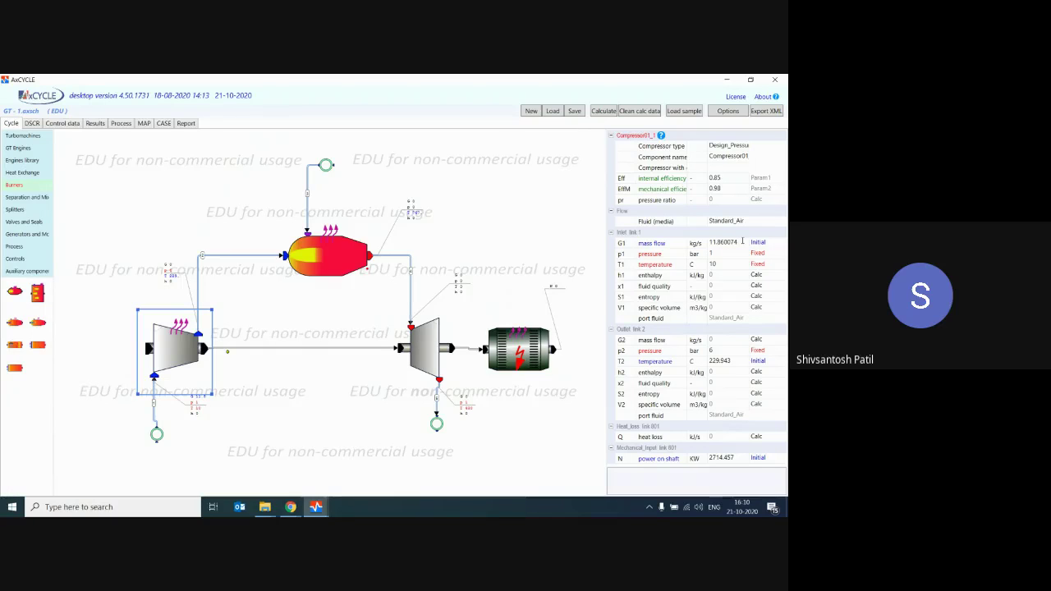
double_click(742, 241)
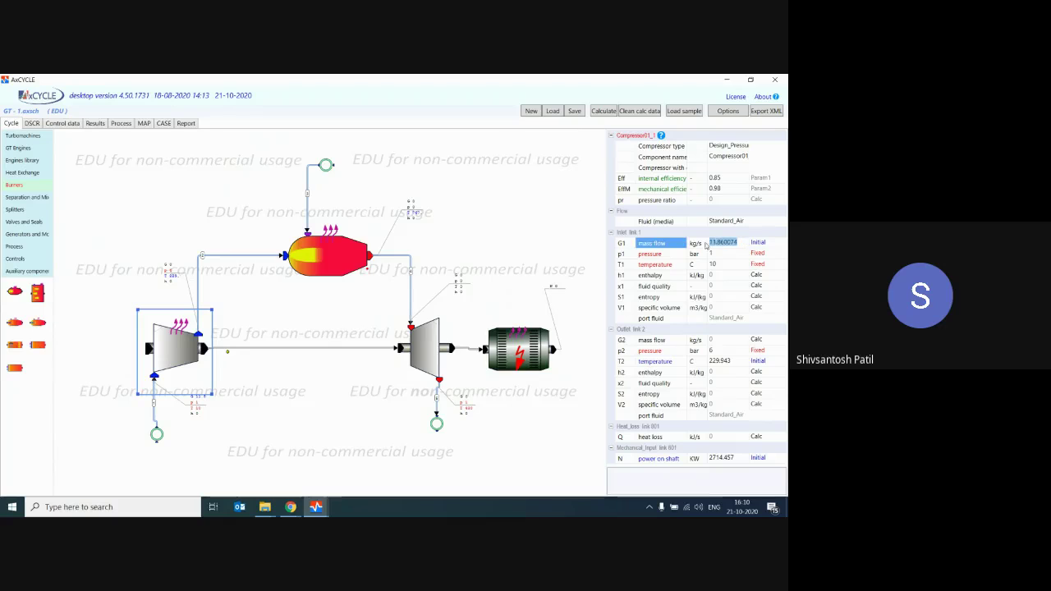
text(10)
click(728, 251)
click(729, 252)
click(727, 264)
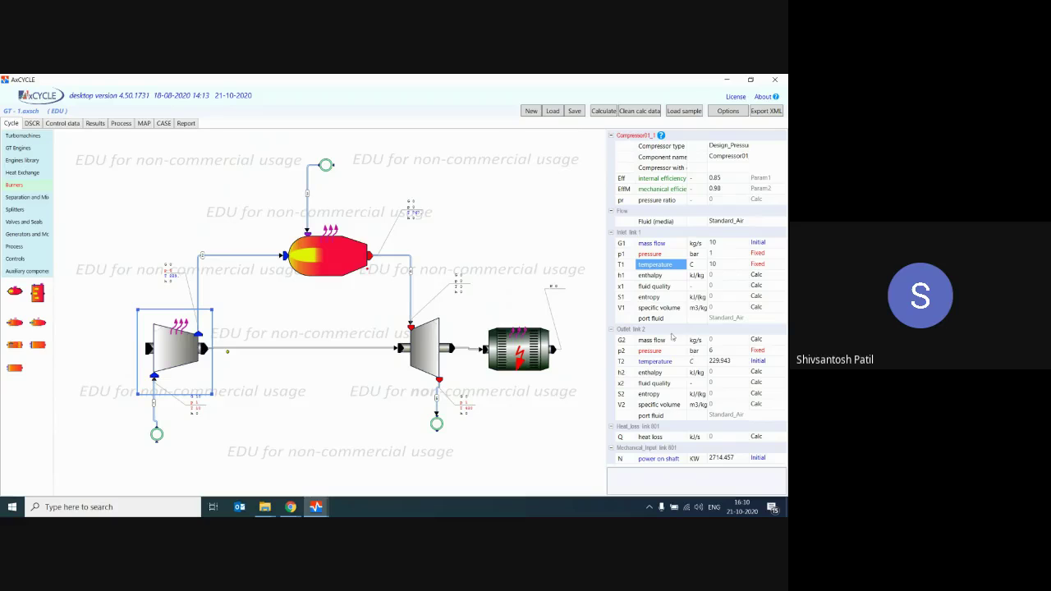
Set the compressor's initial outlet temperature to 100 °C and its initial shaft power to 100 kW
click(711, 352)
click(705, 363)
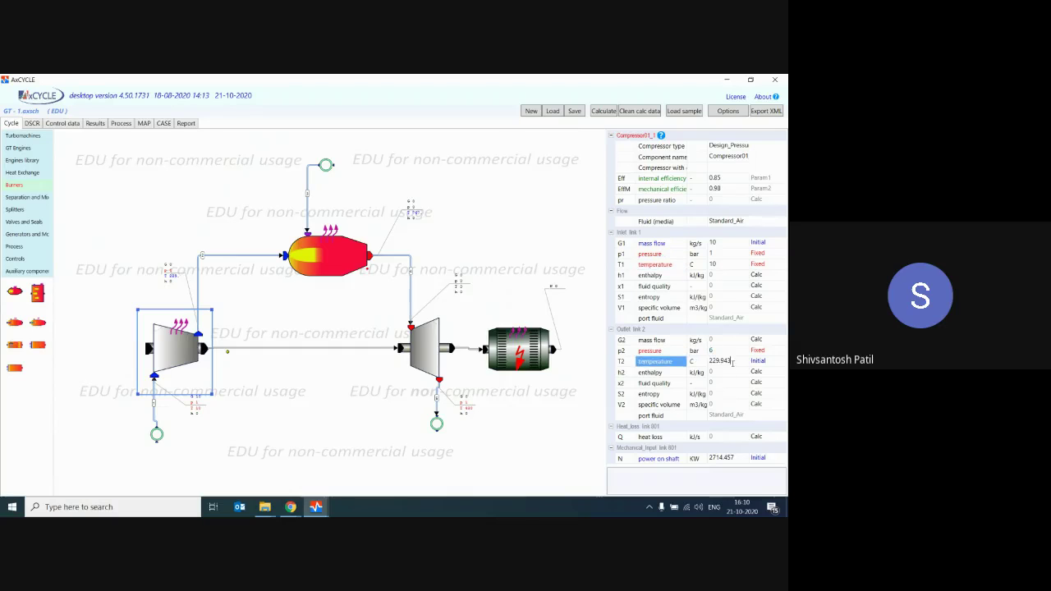
text(100)
click(694, 463)
click(733, 457)
double_click(733, 458)
text(1)
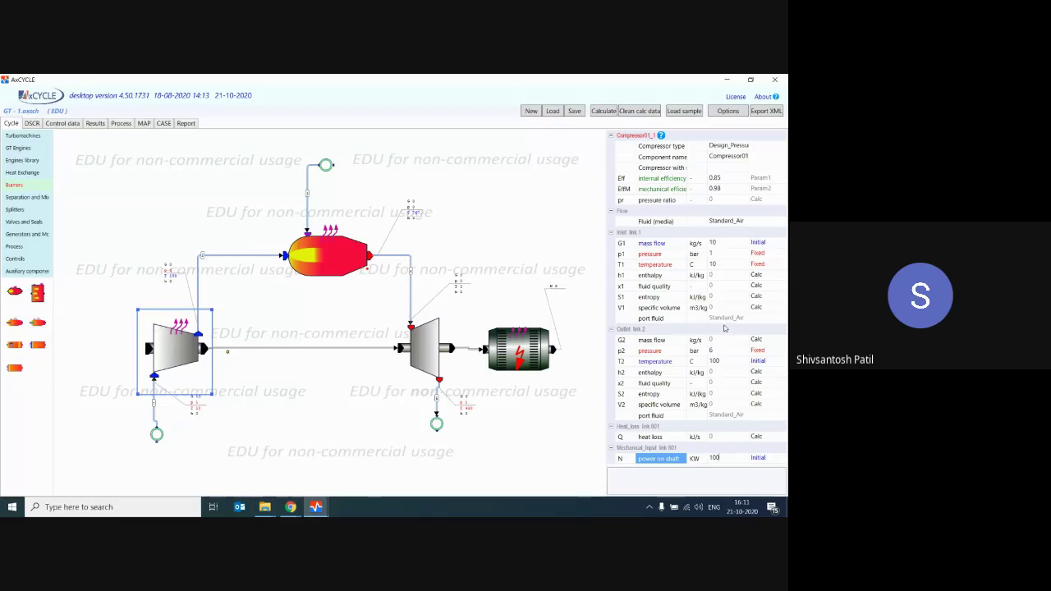
Check the gas burner's properties, place an extra Ambient component beside the fuel inlet and delete it again
click(333, 263)
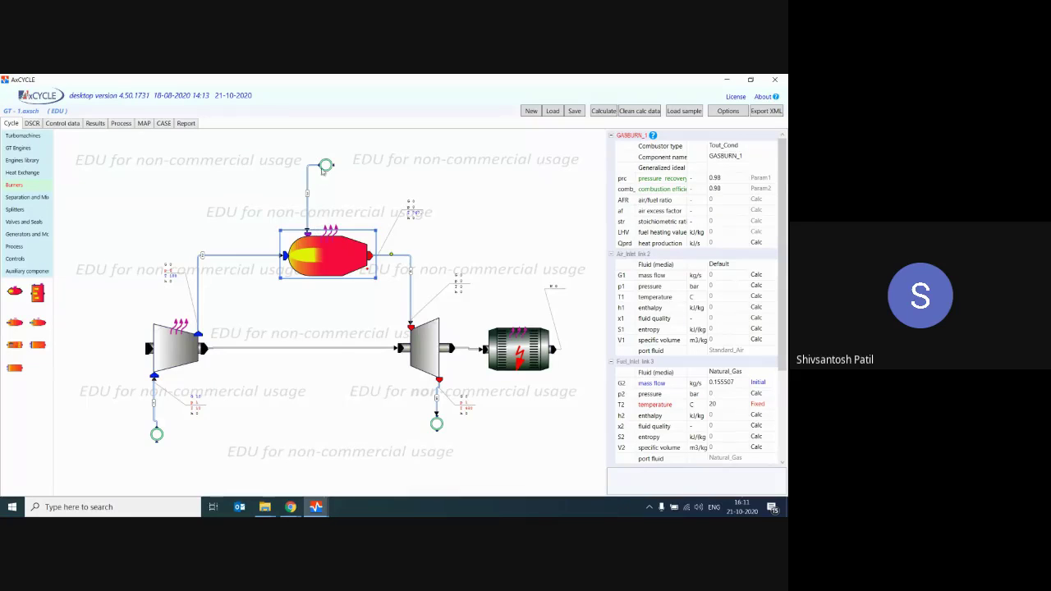
click(27, 271)
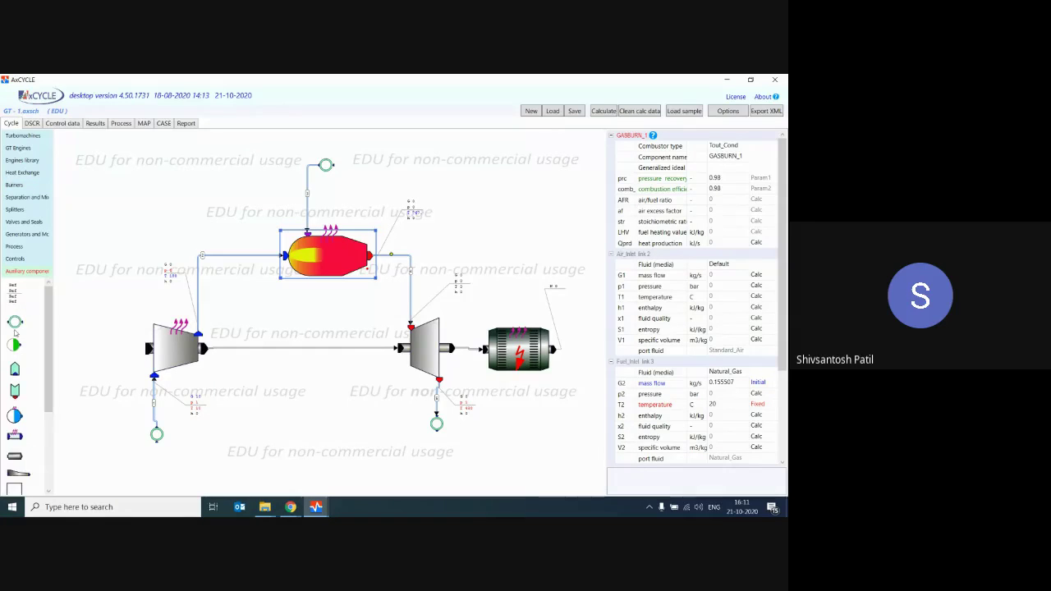
drag(31, 324, 442, 170)
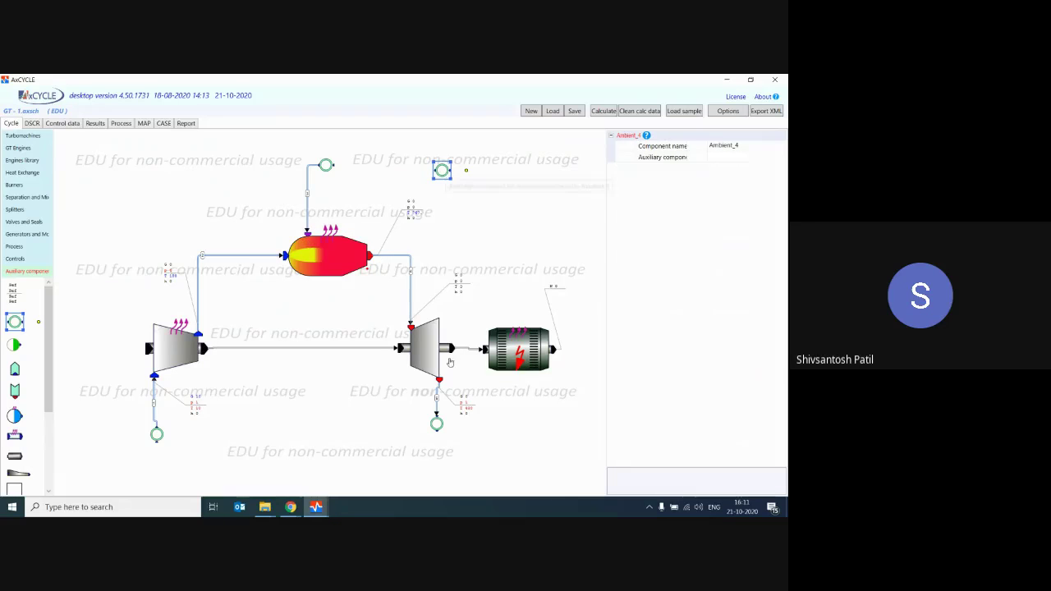
key(Delete)
Inspect the ambient components at the turbine outlet and compressor inlet, and the gas burner's air and fuel inlet properties
click(436, 423)
click(157, 434)
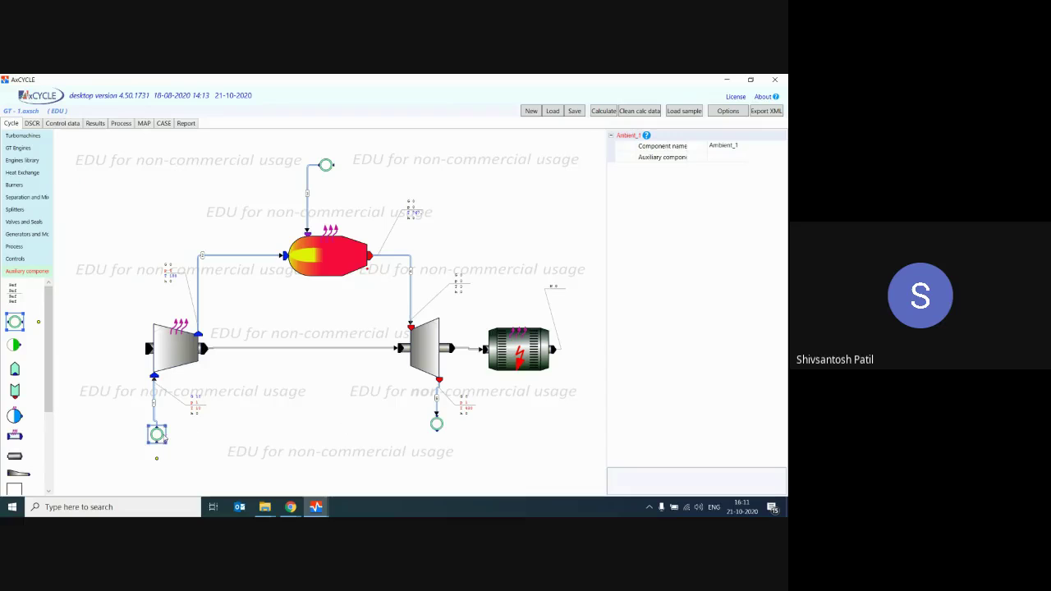
click(408, 161)
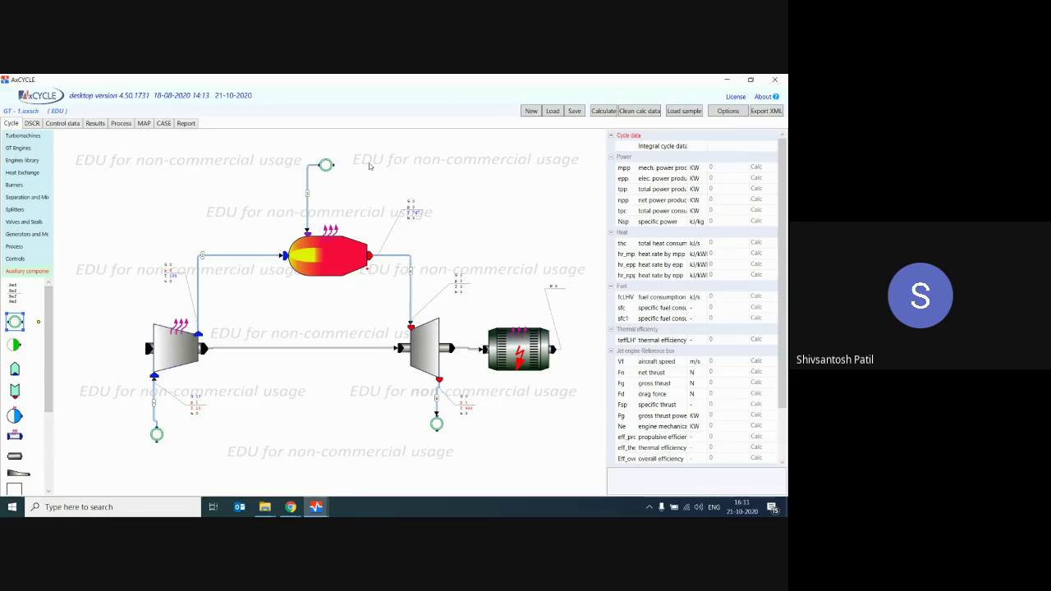
click(329, 254)
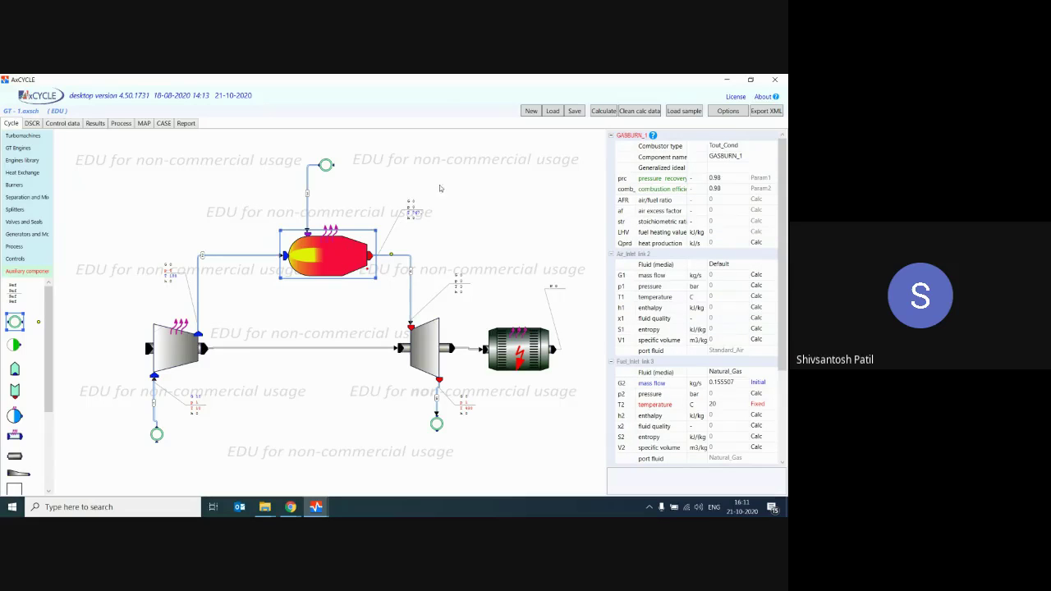
click(585, 171)
Review the compound compositions of the Flue_Gas and Methane custom fluids, and close the fluid settings without changes
click(727, 110)
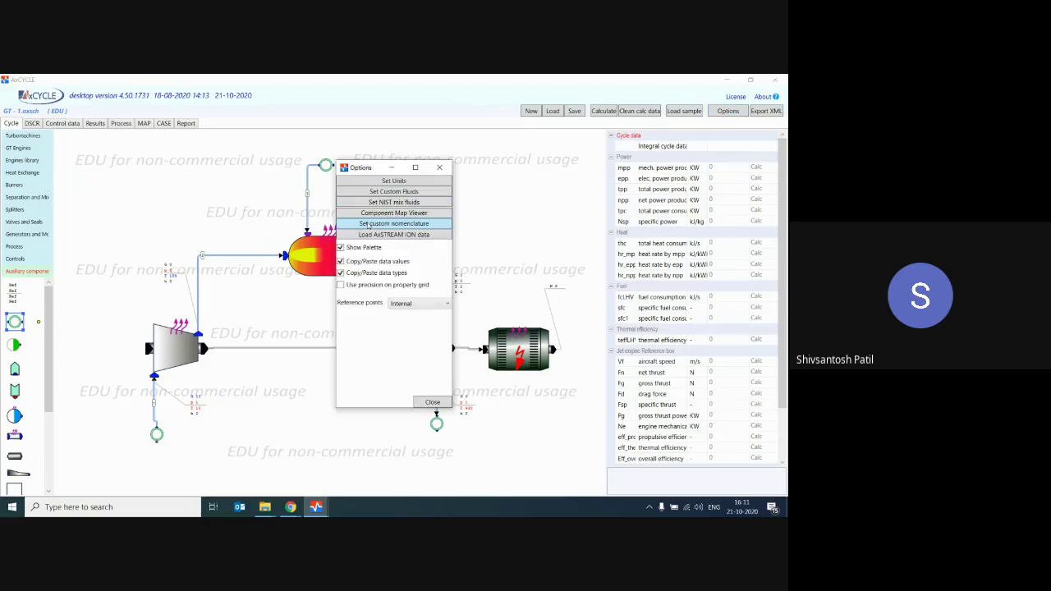
click(402, 192)
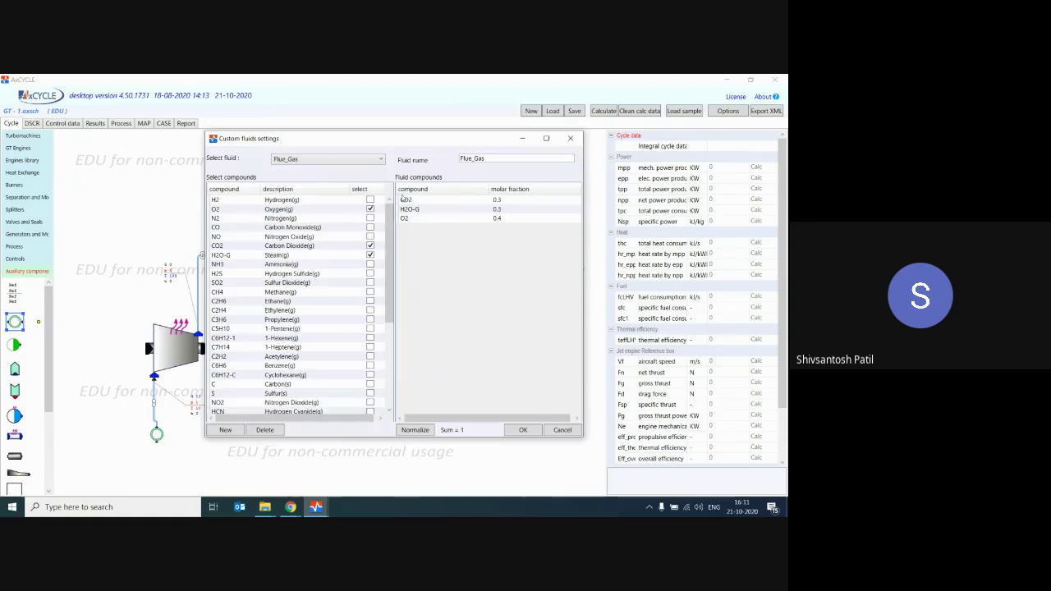
click(307, 161)
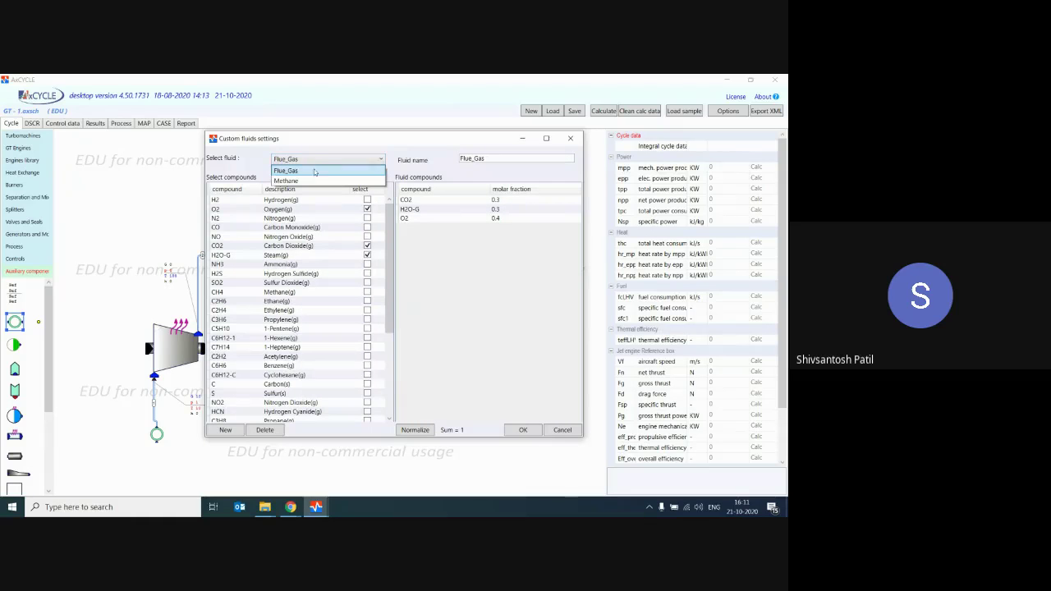
click(391, 169)
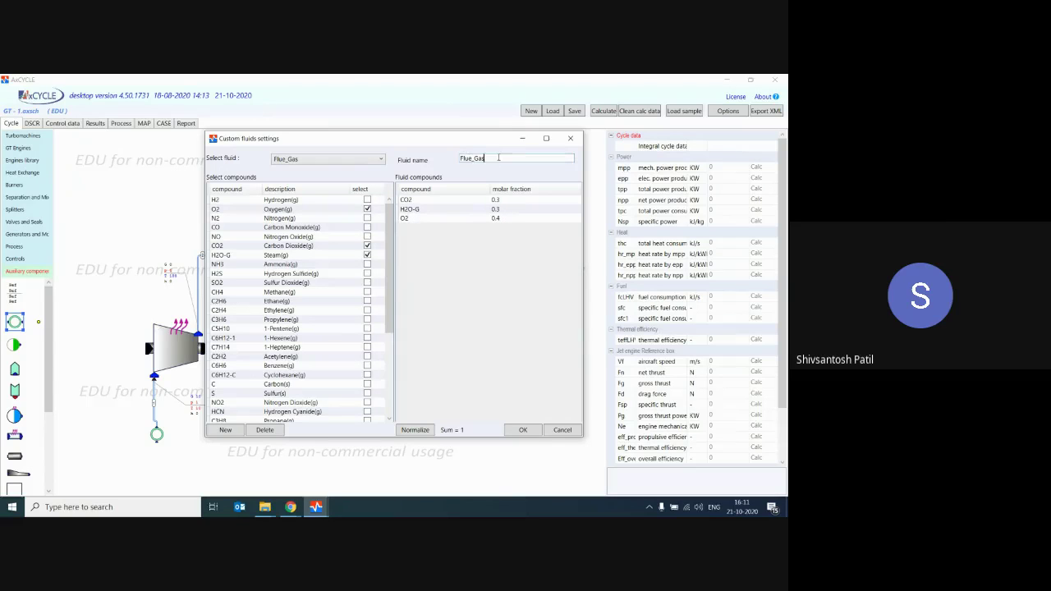
click(363, 159)
click(328, 177)
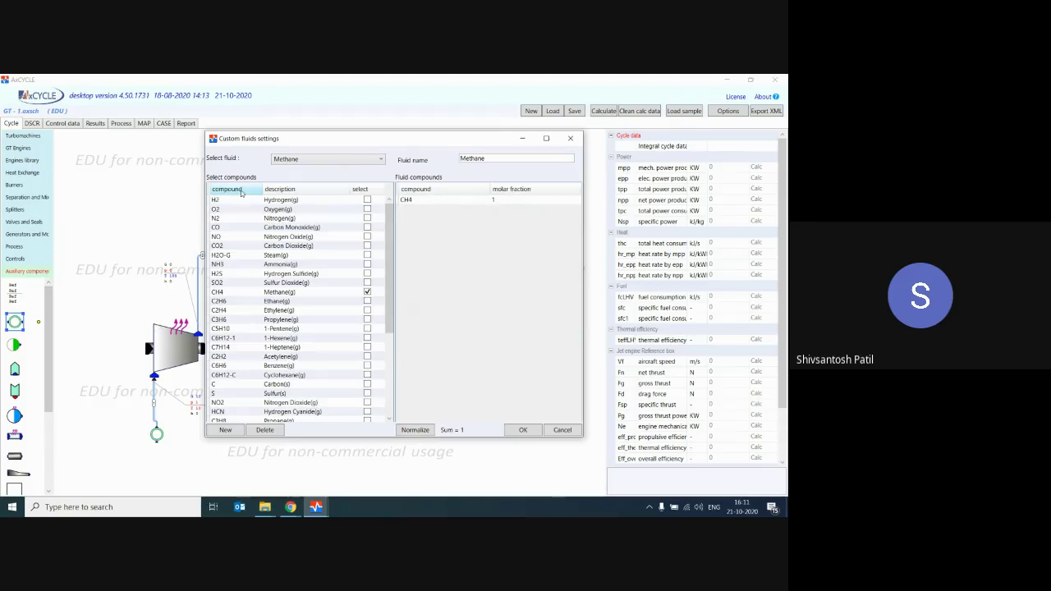
click(570, 138)
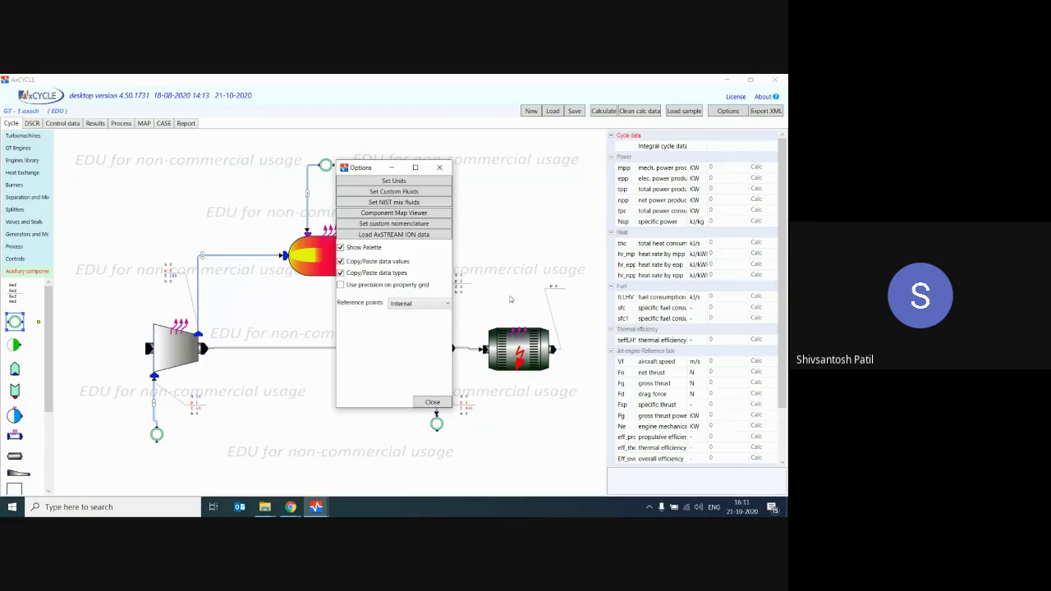
Close the program options and check the fluid medium assigned to the compressor
click(439, 168)
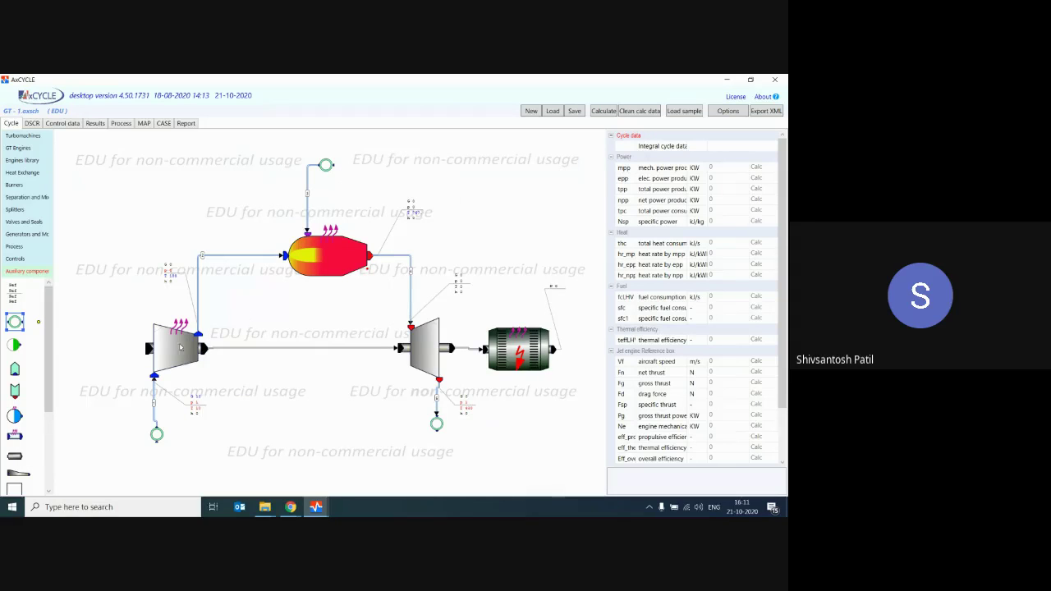
click(172, 349)
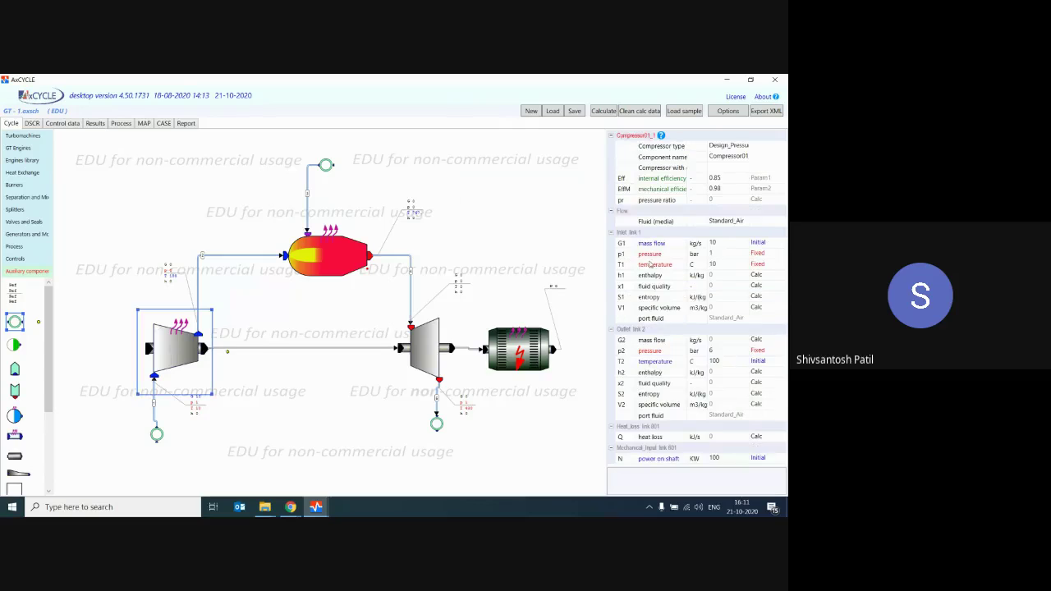
click(734, 220)
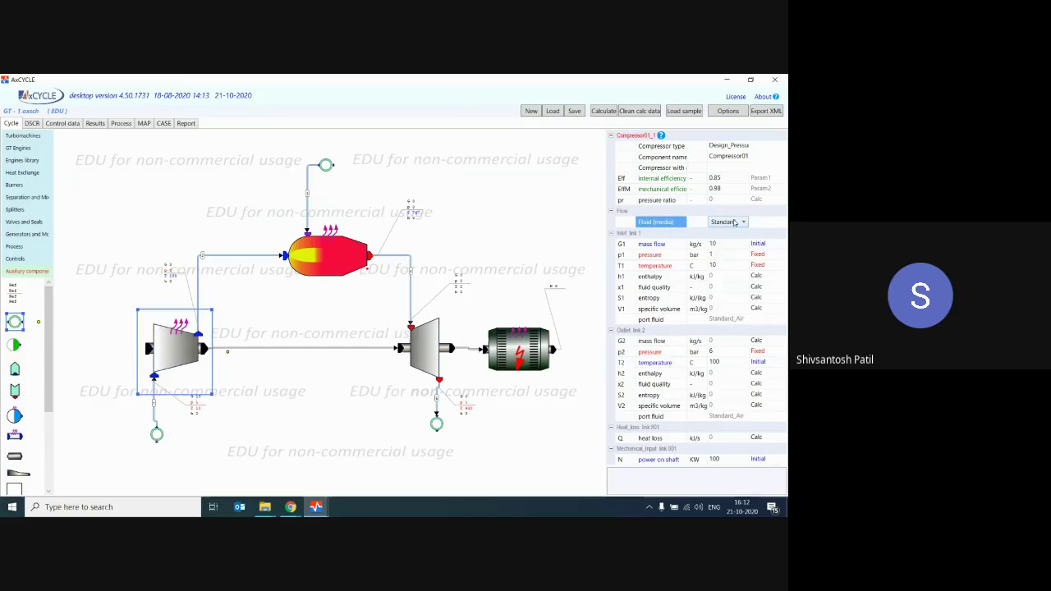
click(734, 222)
click(734, 222)
click(730, 223)
click(732, 223)
Examine the gas burner's pressure recovery and combustion efficiency, and the fluid options offered for its fuel inlet
click(345, 247)
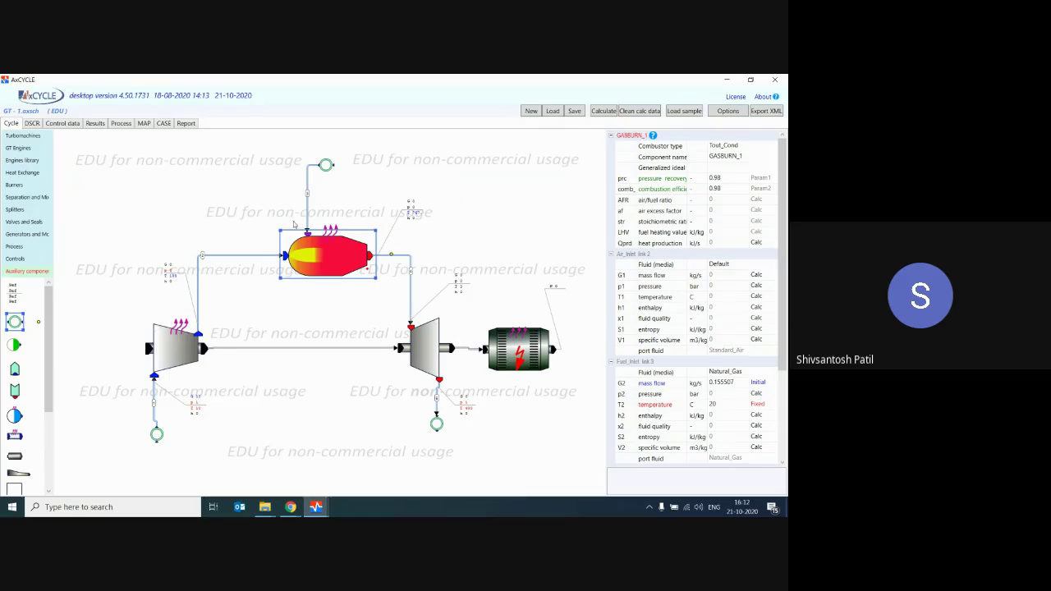
click(727, 177)
click(706, 191)
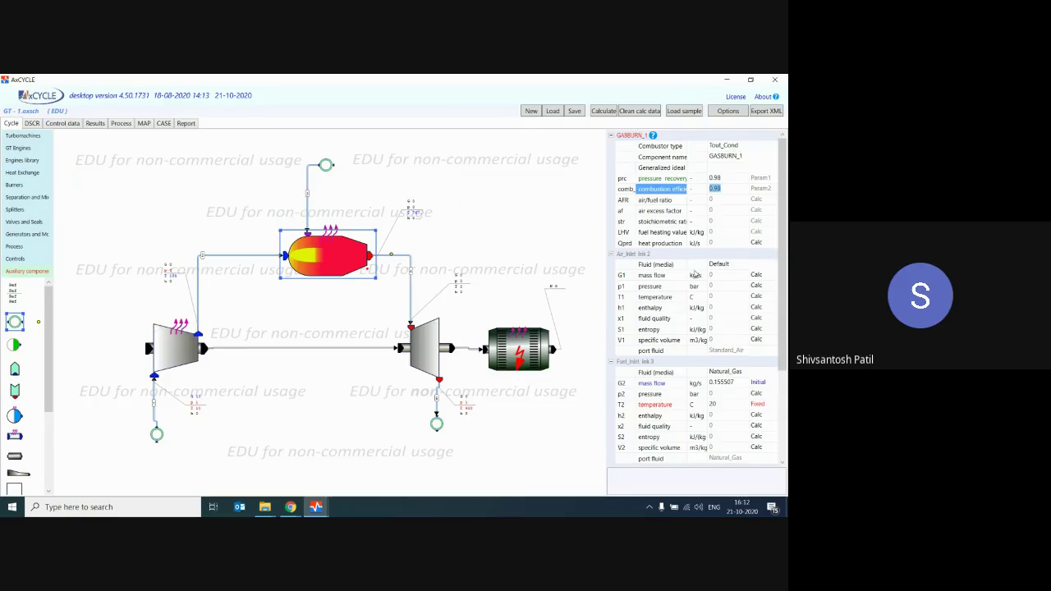
scroll(696, 275, down, 3)
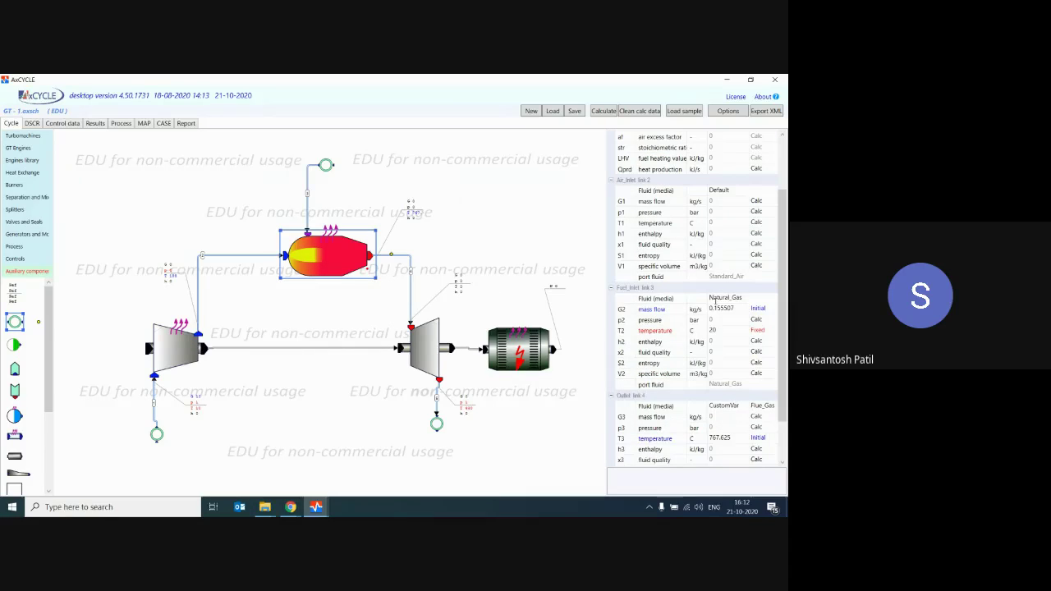
click(734, 299)
click(734, 299)
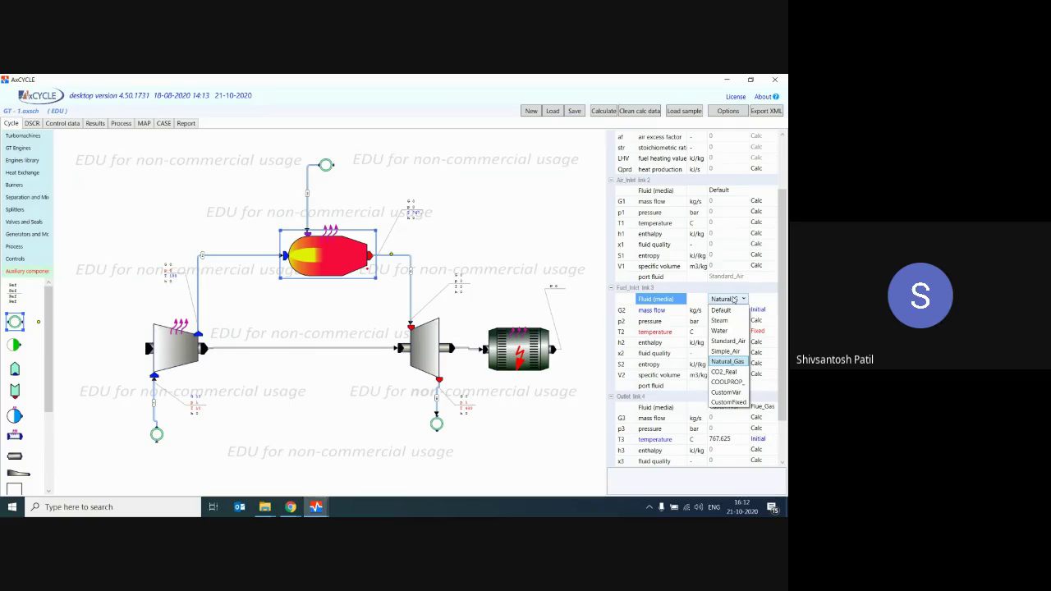
click(734, 300)
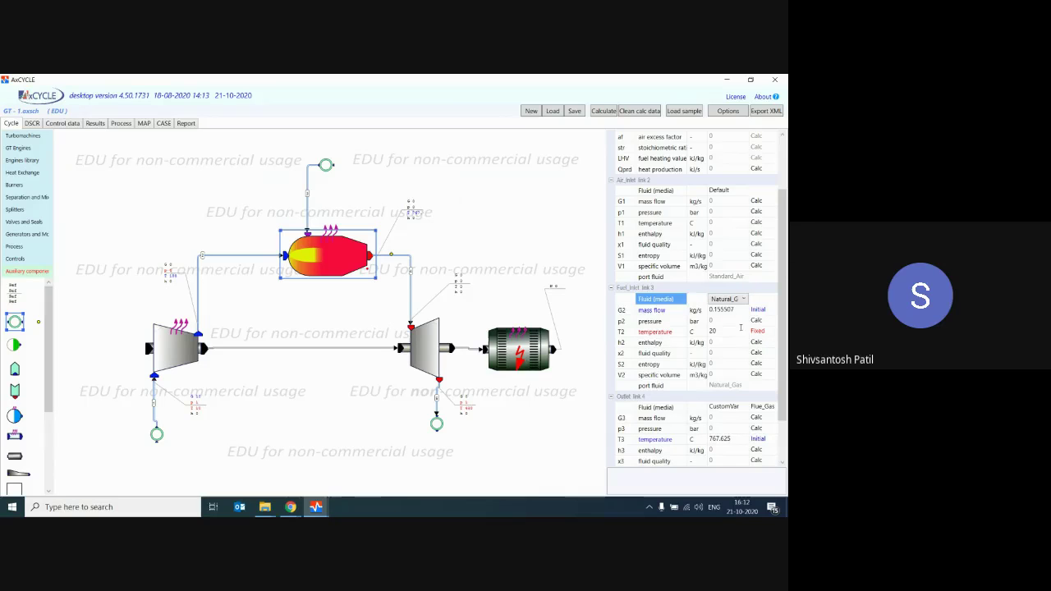
Set the initial mass flow at the gas burner's fuel inlet to 0.1 kg/s
click(732, 330)
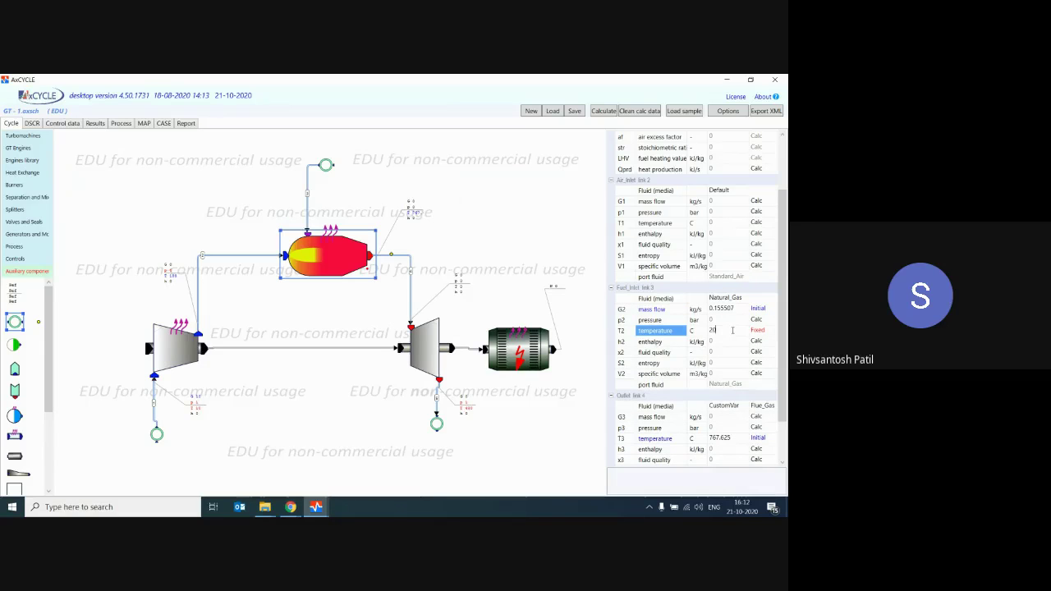
drag(738, 308, 711, 309)
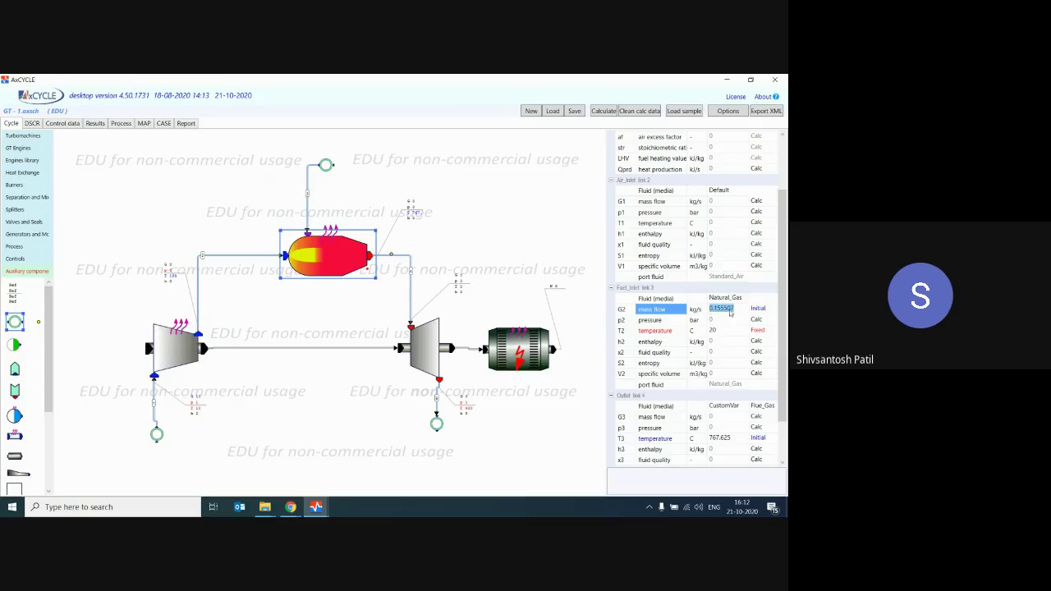
scroll(730, 312, up, 1)
text(0.1)
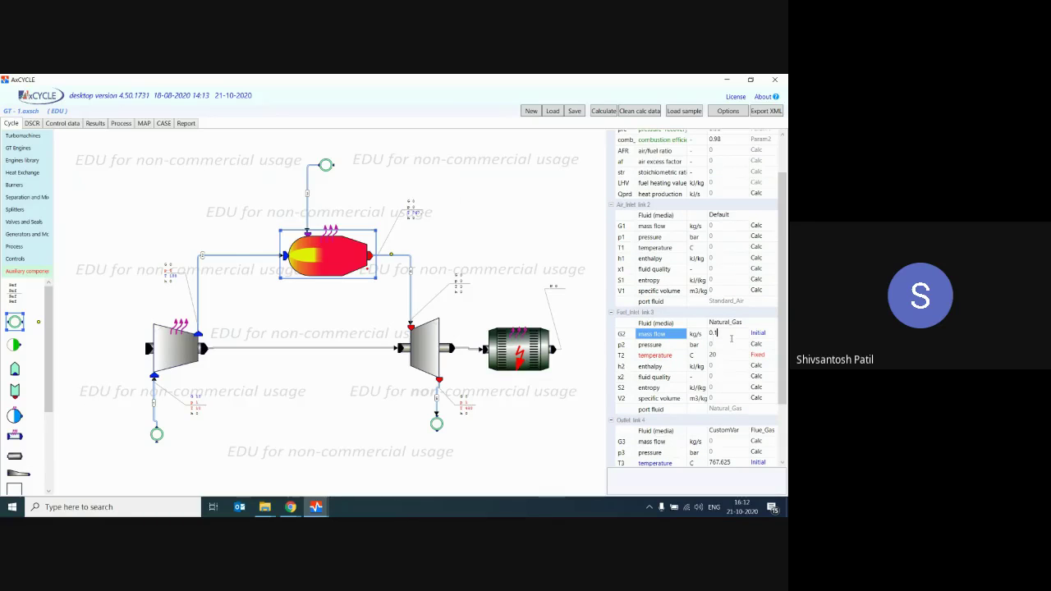
scroll(731, 338, down, 3)
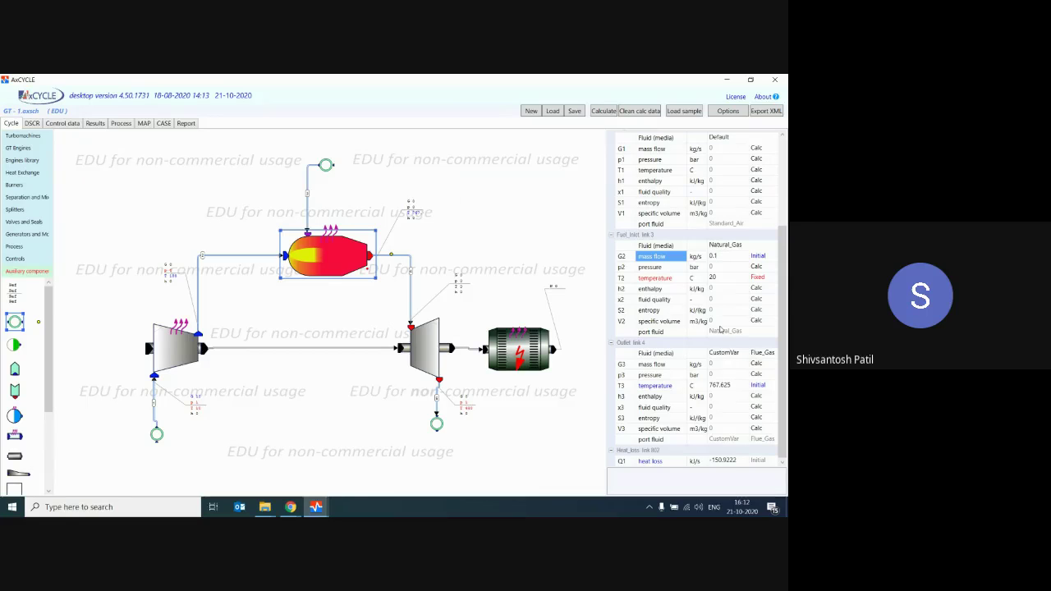
scroll(720, 330, up, 3)
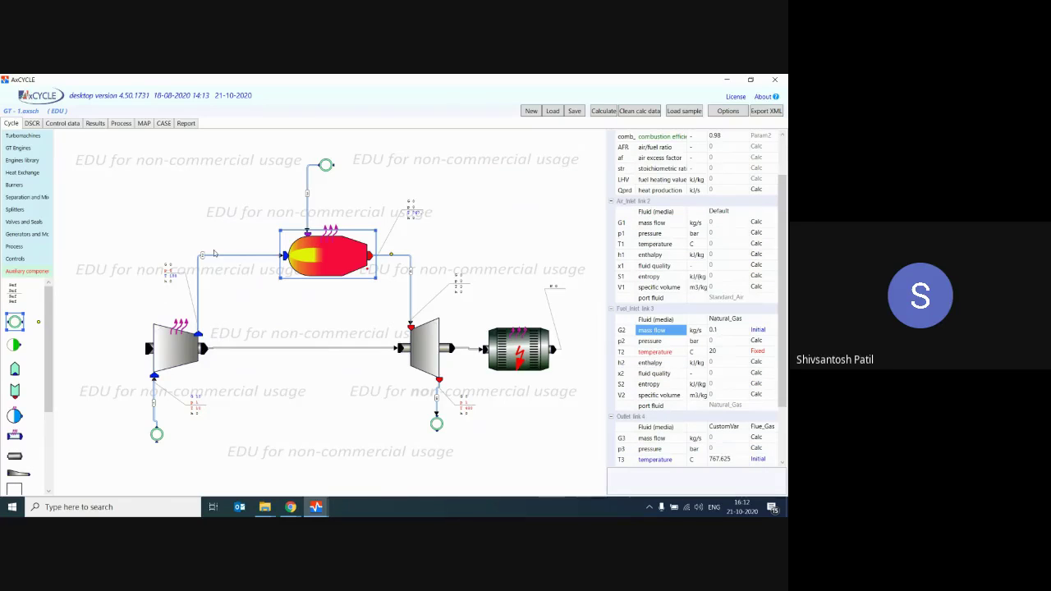
Look through the fluid options for the gas burner's outlet and the entry for custom fluid settings
scroll(716, 360, down, 3)
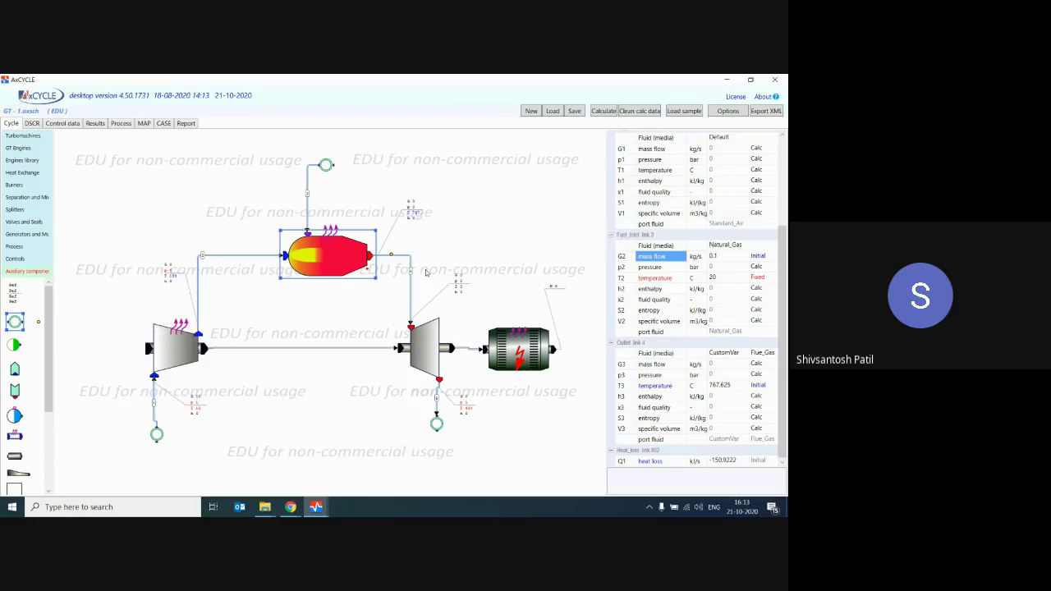
click(331, 263)
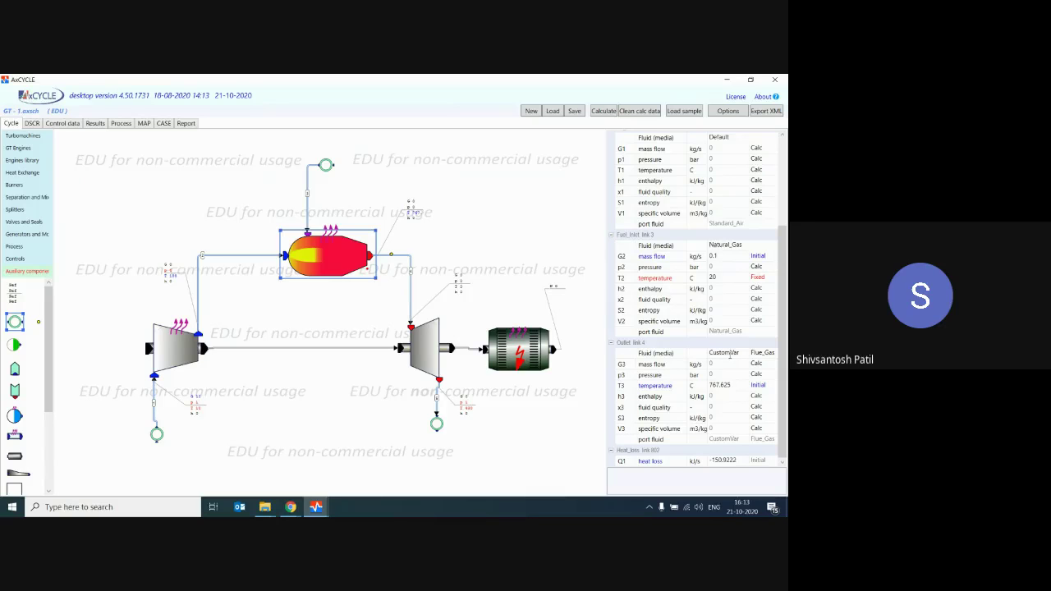
click(735, 355)
click(743, 353)
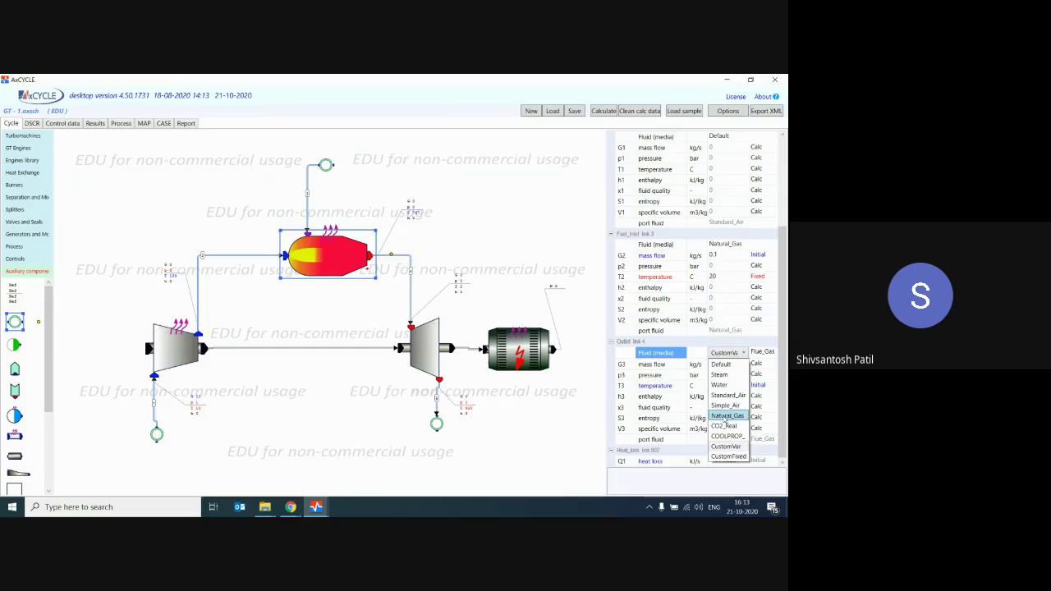
click(760, 381)
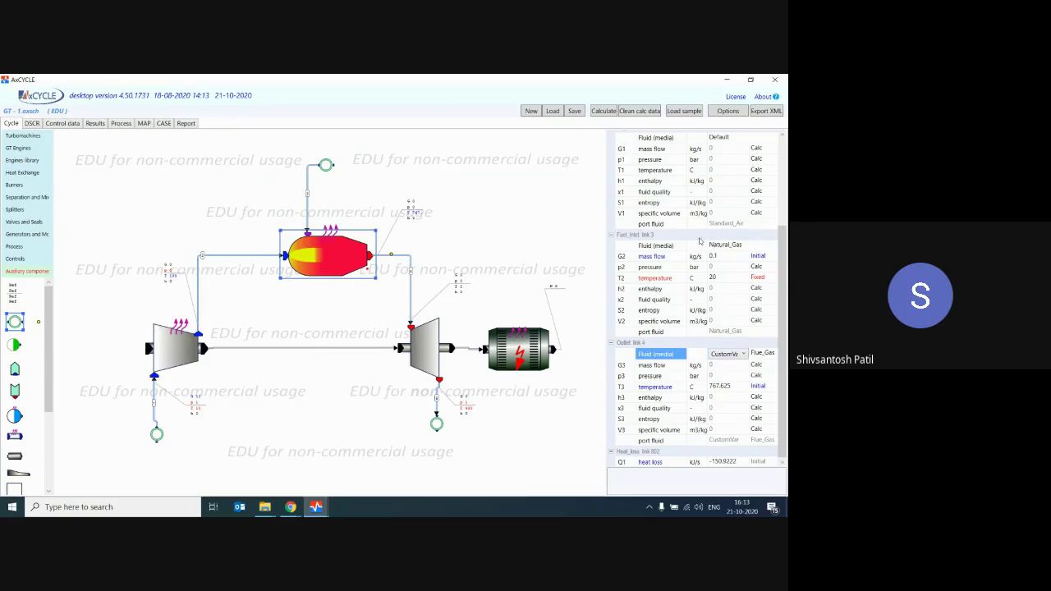
click(729, 112)
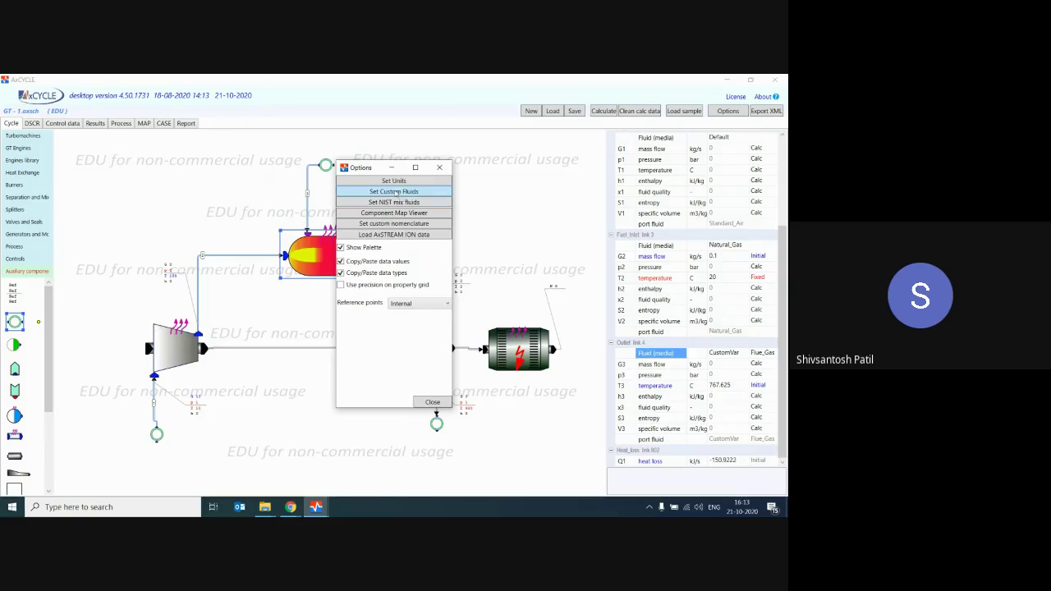
click(439, 168)
Choose CustomVar as the gas burner's outlet medium with Flue_Gas as its custom fluid, and check the fuel inlet's medium
click(733, 354)
click(736, 354)
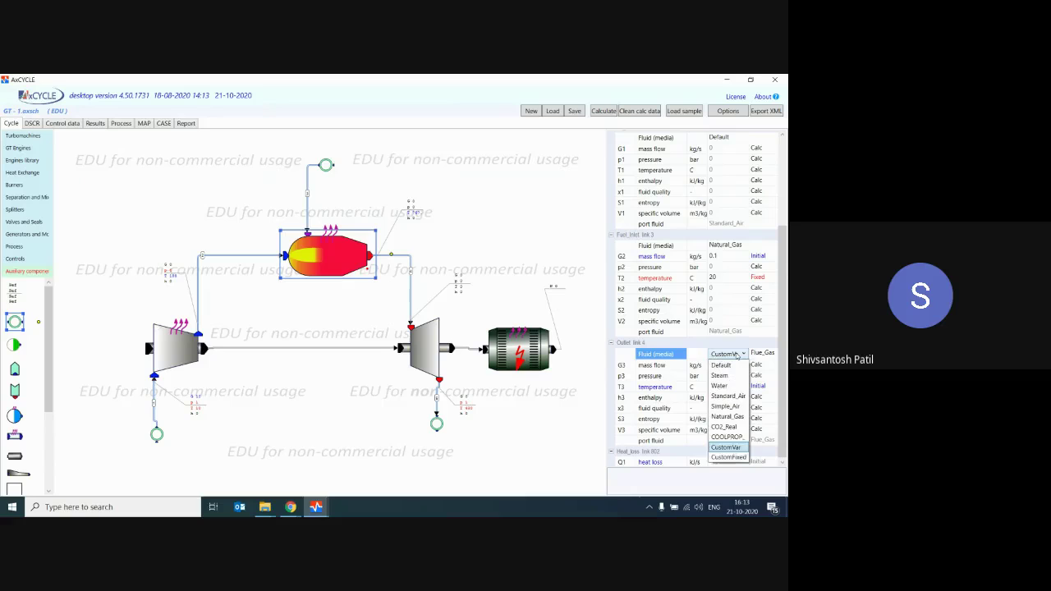
click(726, 453)
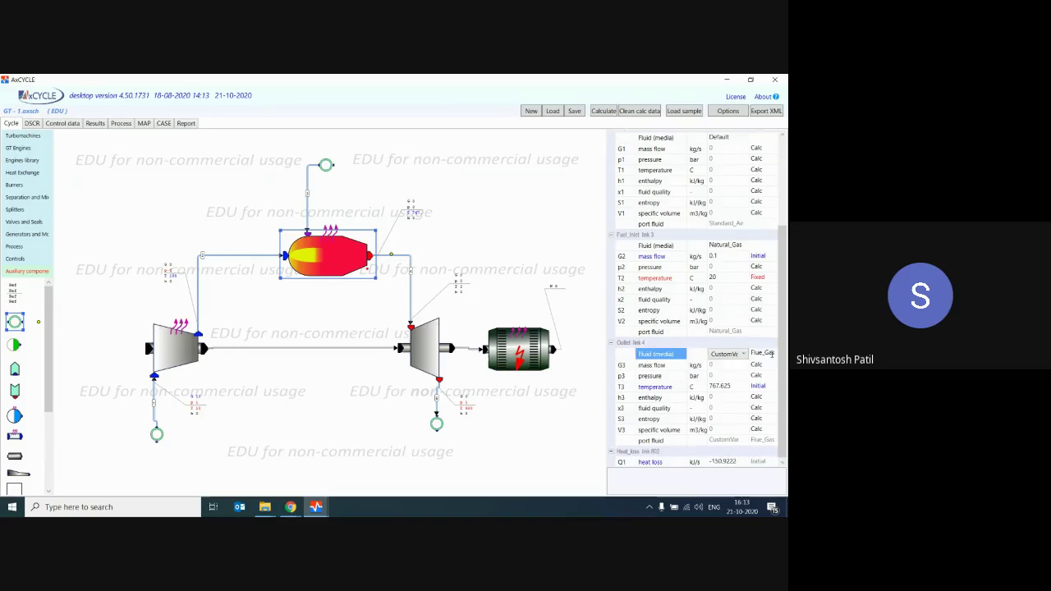
click(771, 353)
click(772, 355)
click(772, 355)
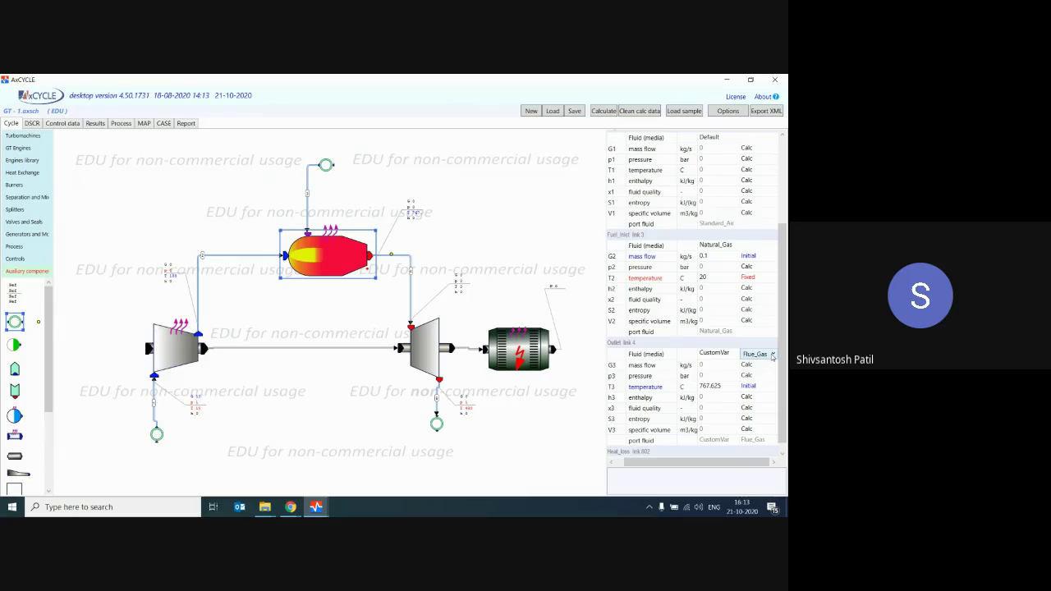
click(717, 248)
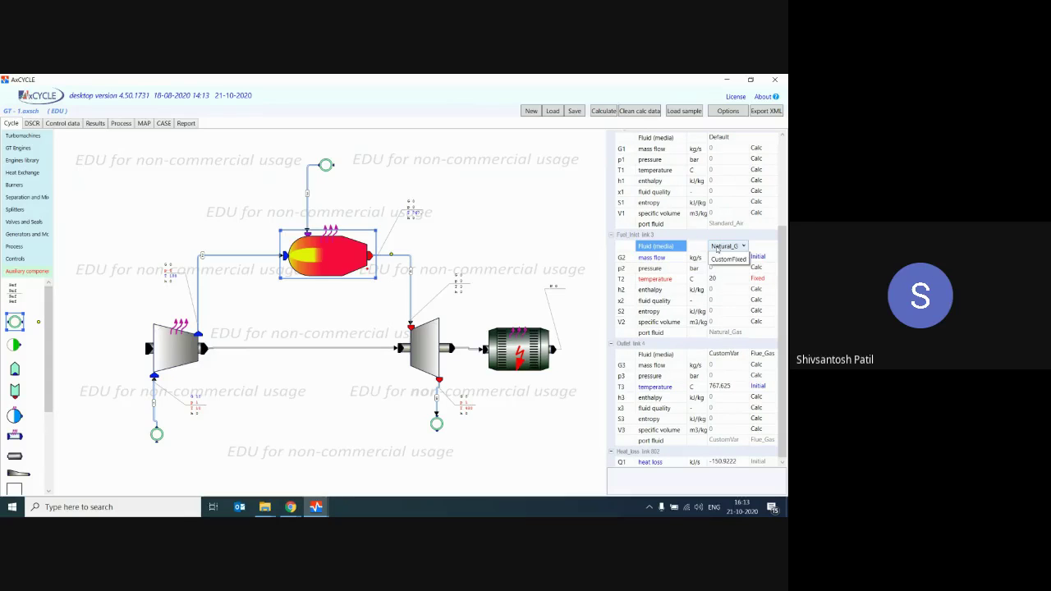
click(752, 359)
click(739, 356)
click(761, 354)
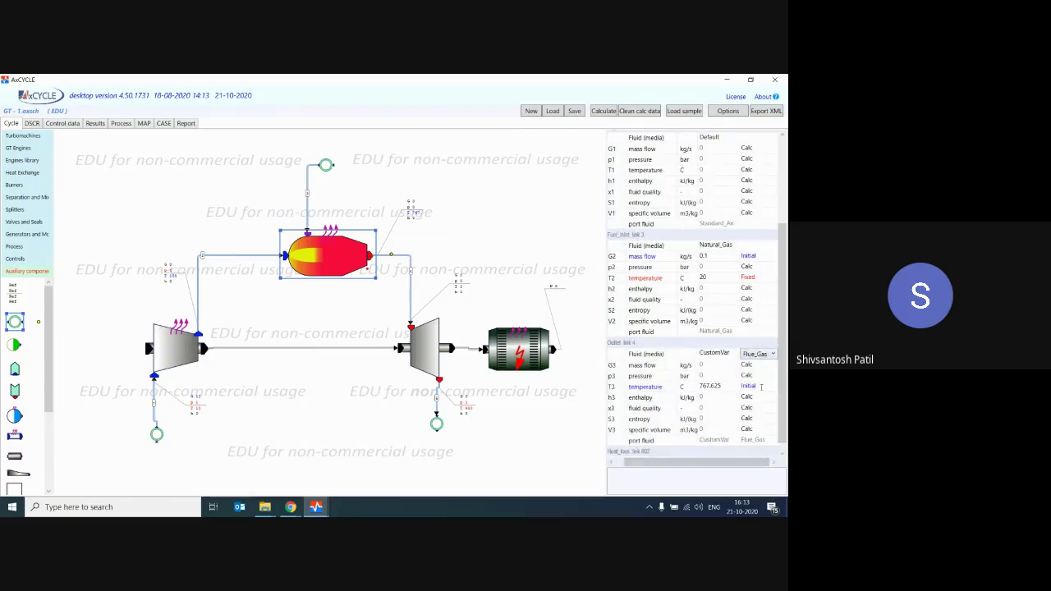
Set the gas burner's initial outlet temperature to 500 °C and its heat loss to -100 kJ/s
scroll(761, 387, down, 1)
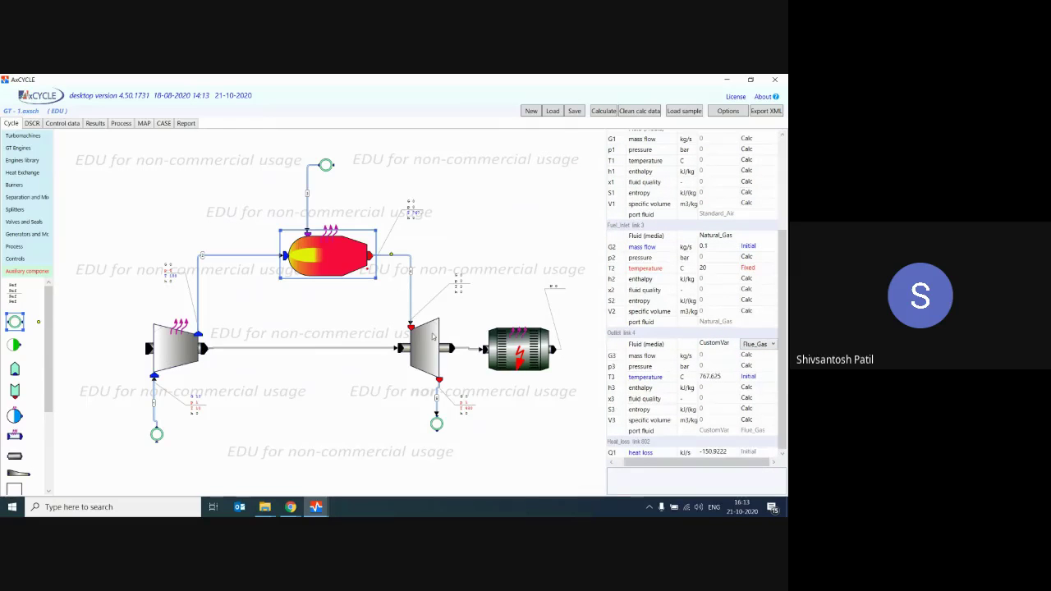
click(722, 379)
text(500)
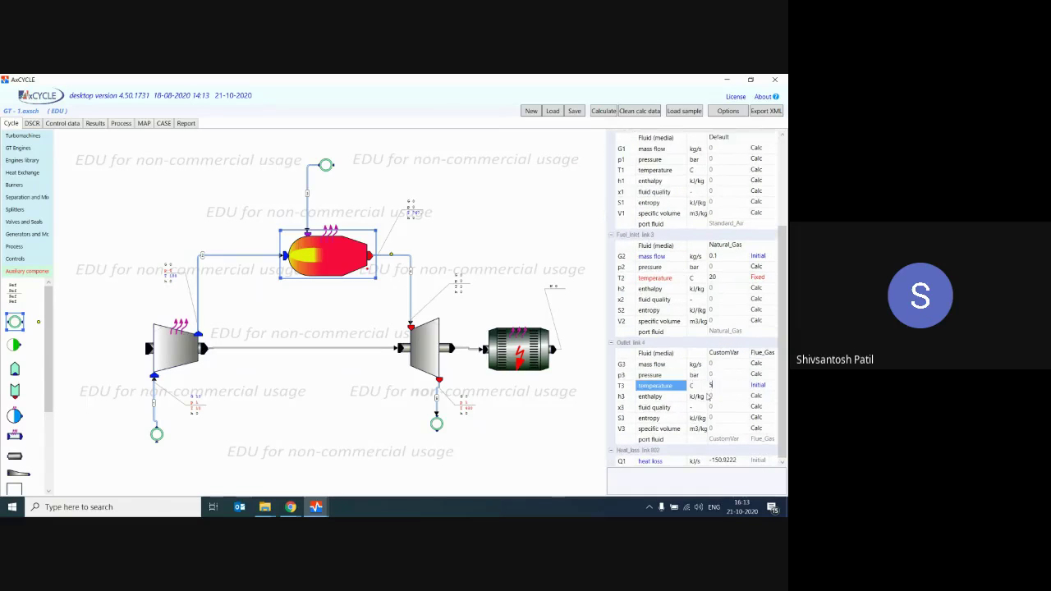
click(740, 460)
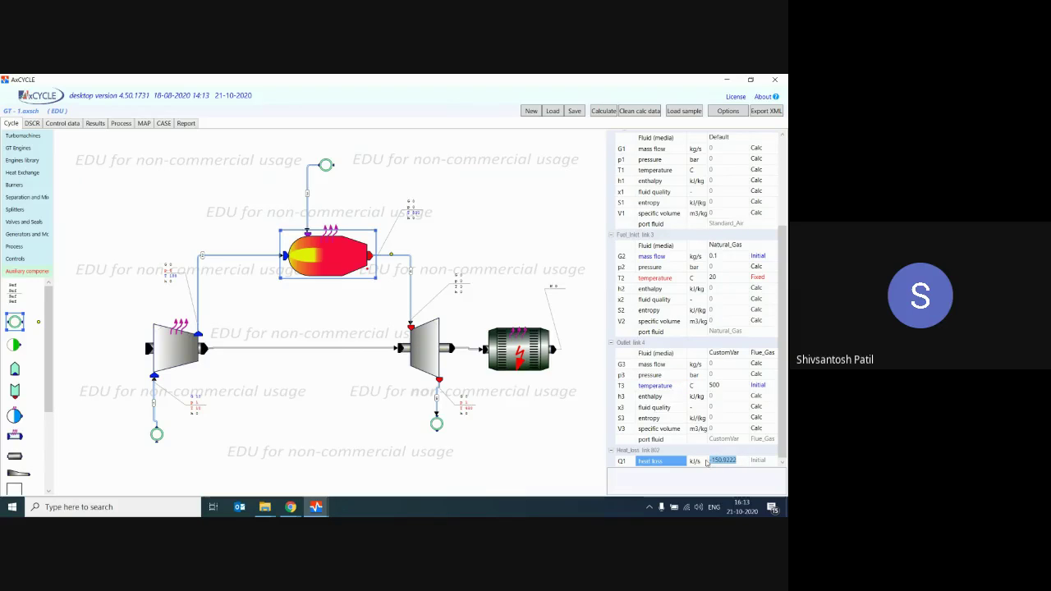
text(-100)
Examine the turbine's internal efficiency and its fixed outlet pressure and temperature
click(427, 345)
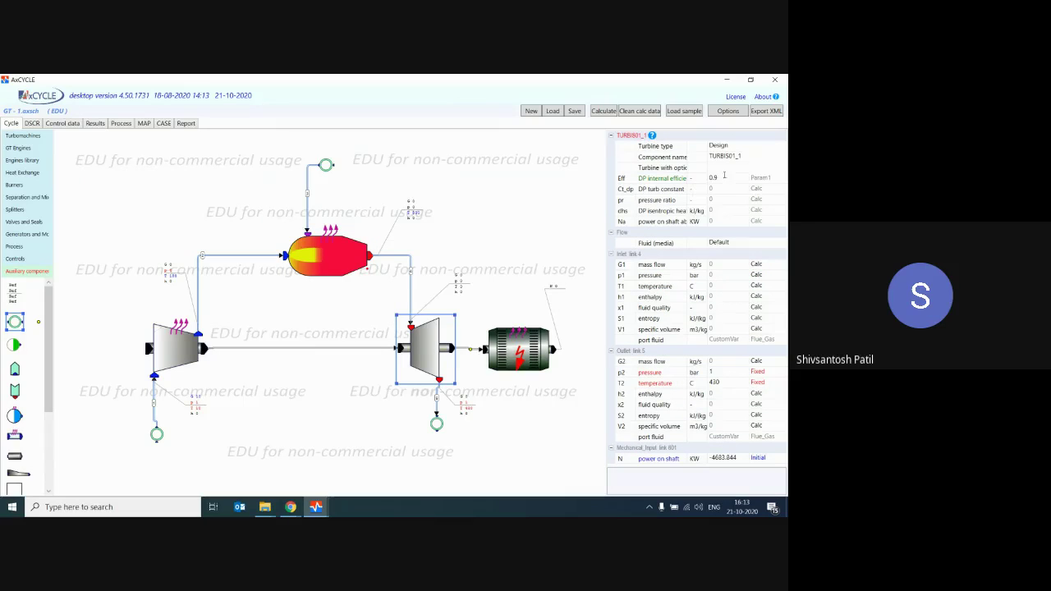
click(724, 175)
click(730, 374)
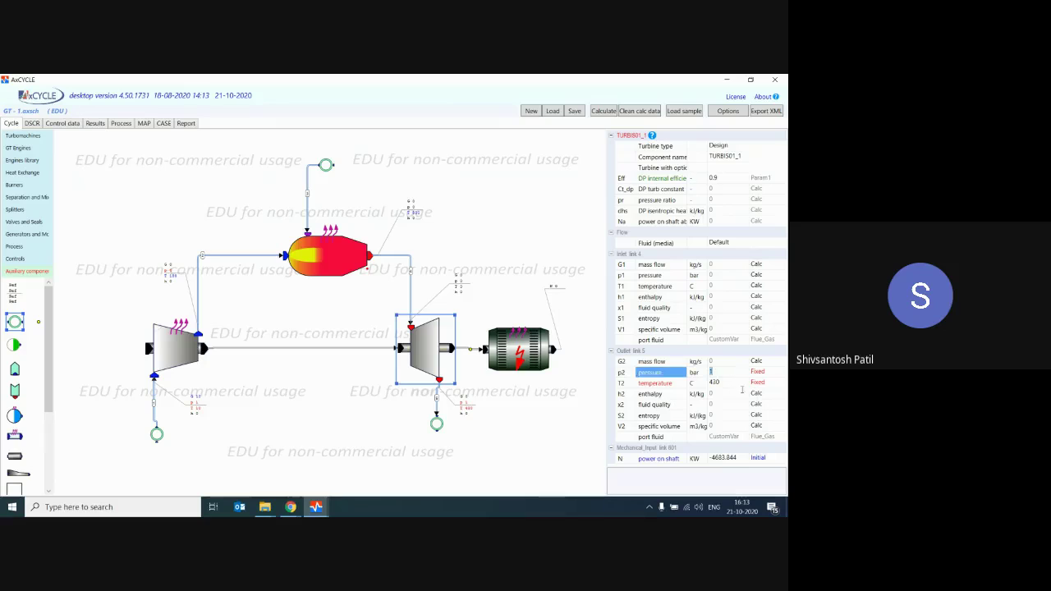
click(742, 393)
drag(723, 383, 711, 386)
click(711, 386)
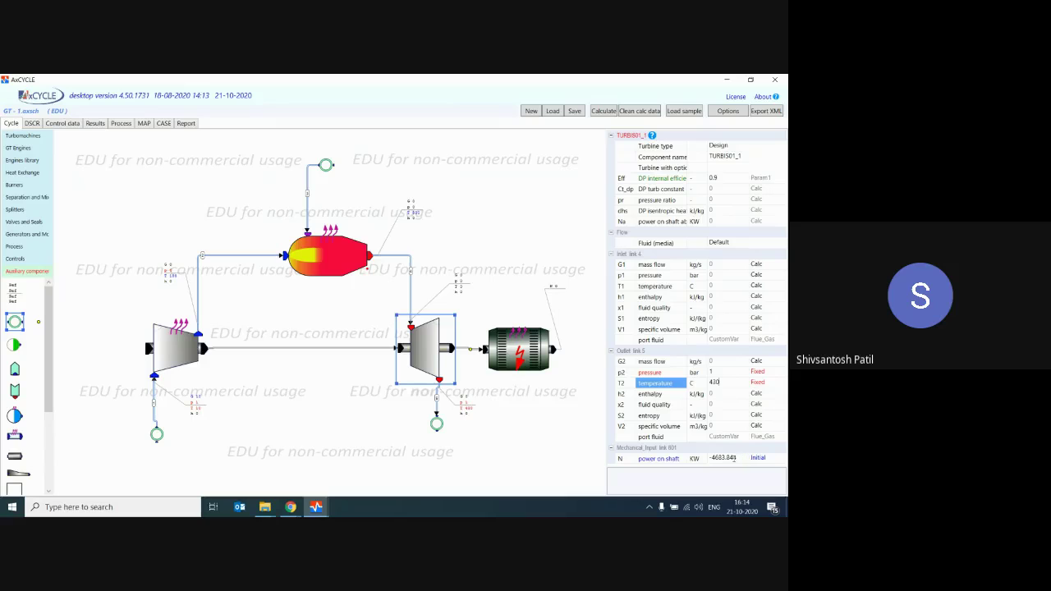
Compare the generator's electrical power with the turbine's initial power on shaft
click(521, 344)
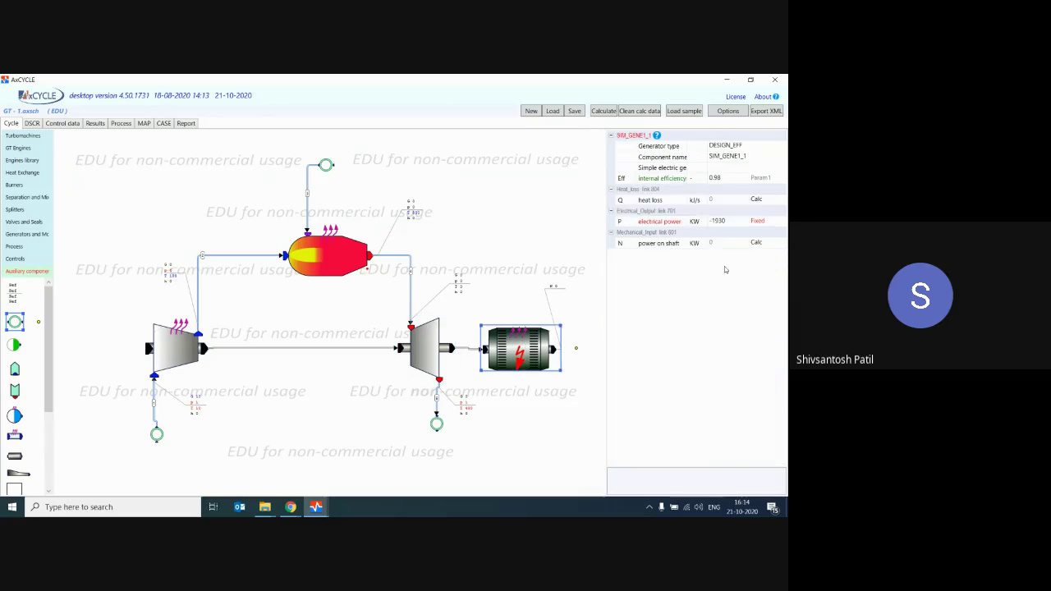
click(725, 221)
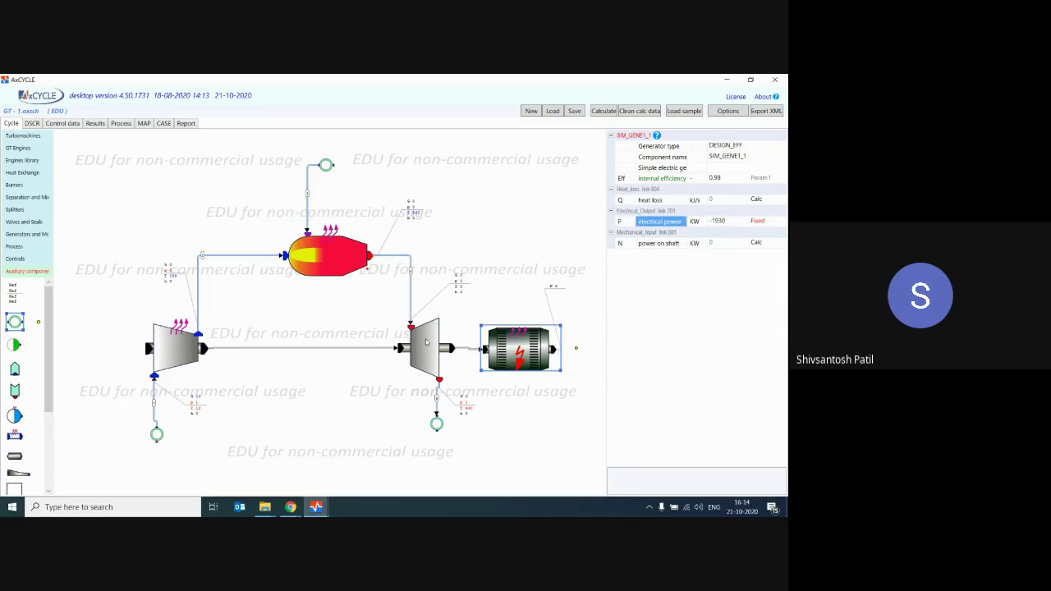
click(426, 343)
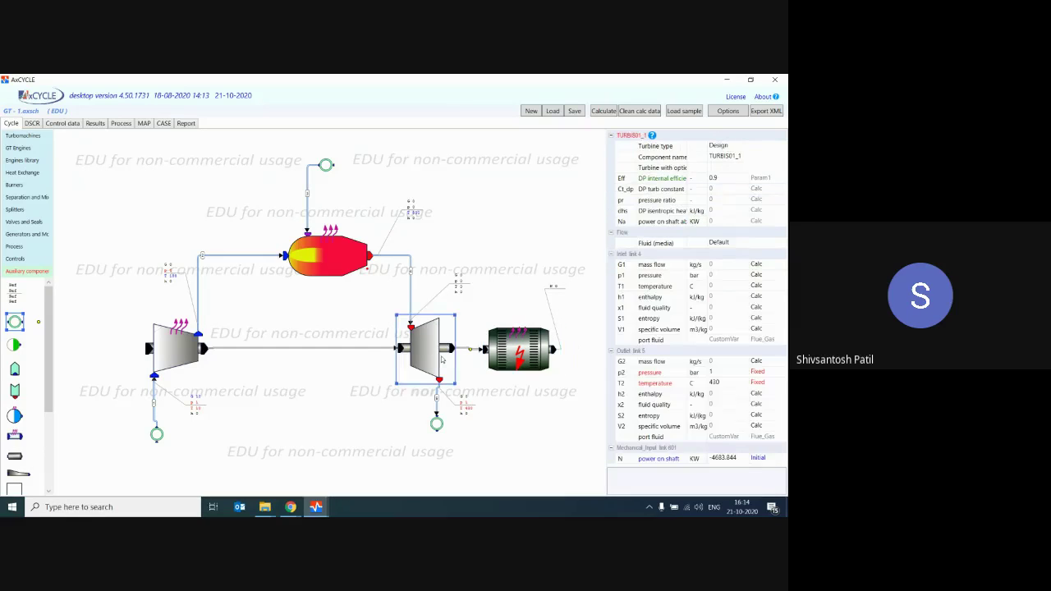
click(741, 456)
Enter the generator's electrical power as -1930 kW with its data type kept as Fixed
click(518, 367)
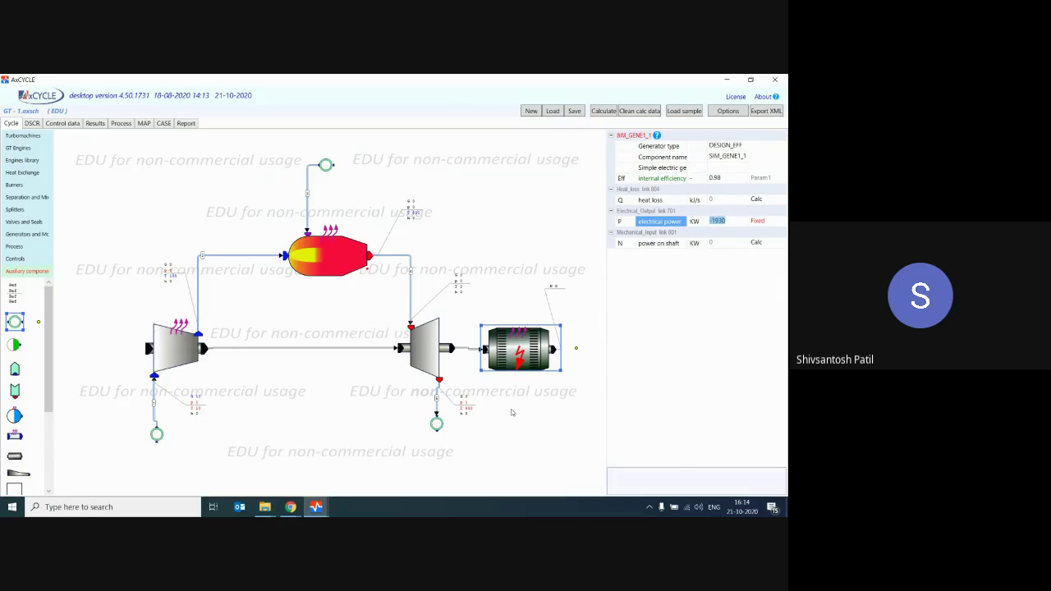
click(735, 223)
key(Home)
text(-)
click(770, 224)
click(772, 225)
click(770, 232)
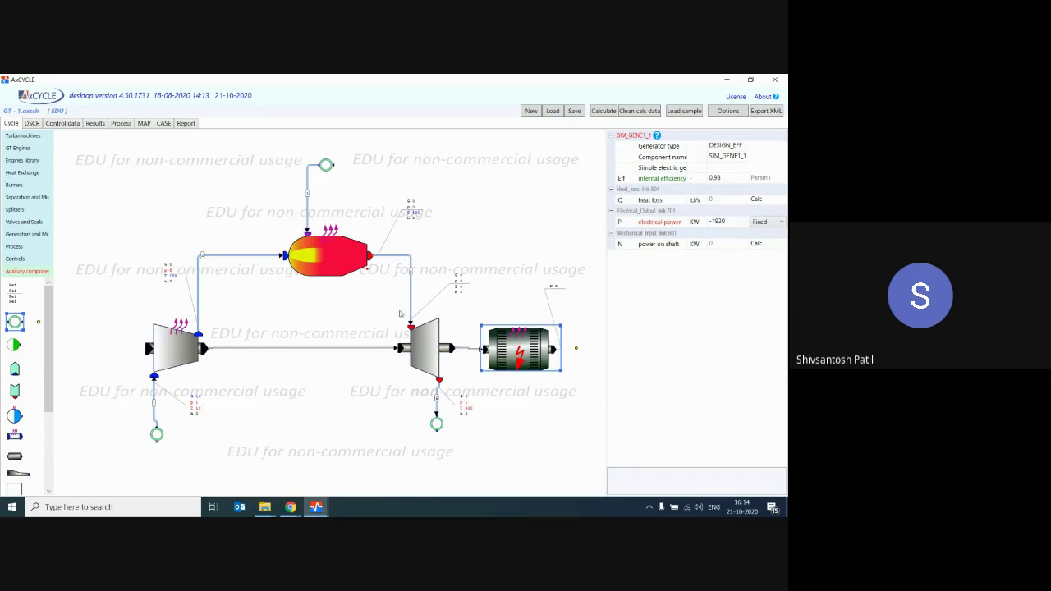
Review the gas burner's available combustor types, keeping Tout_Cond as its type
click(327, 250)
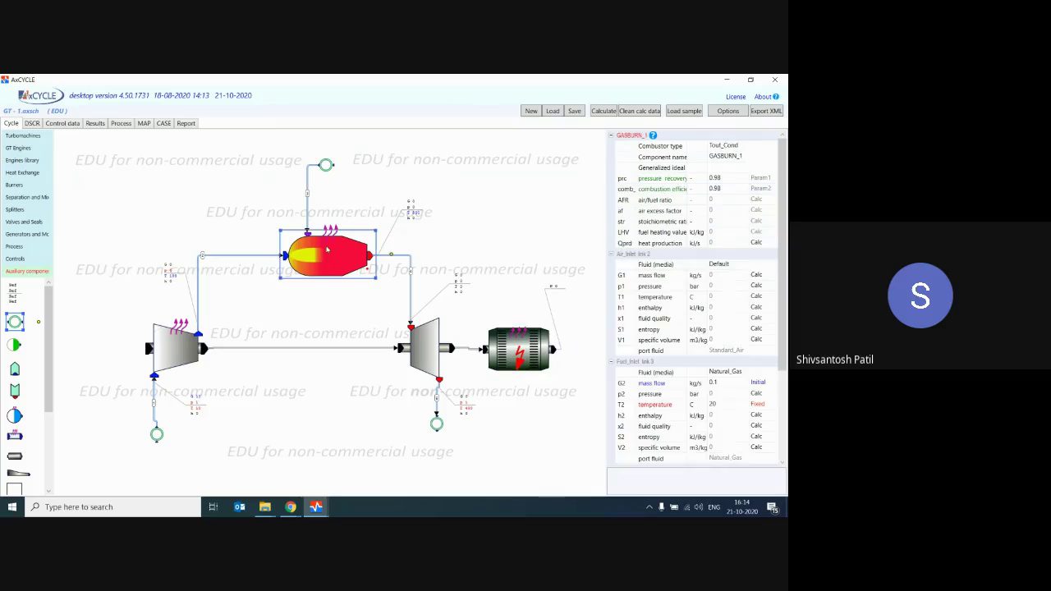
click(740, 147)
click(742, 147)
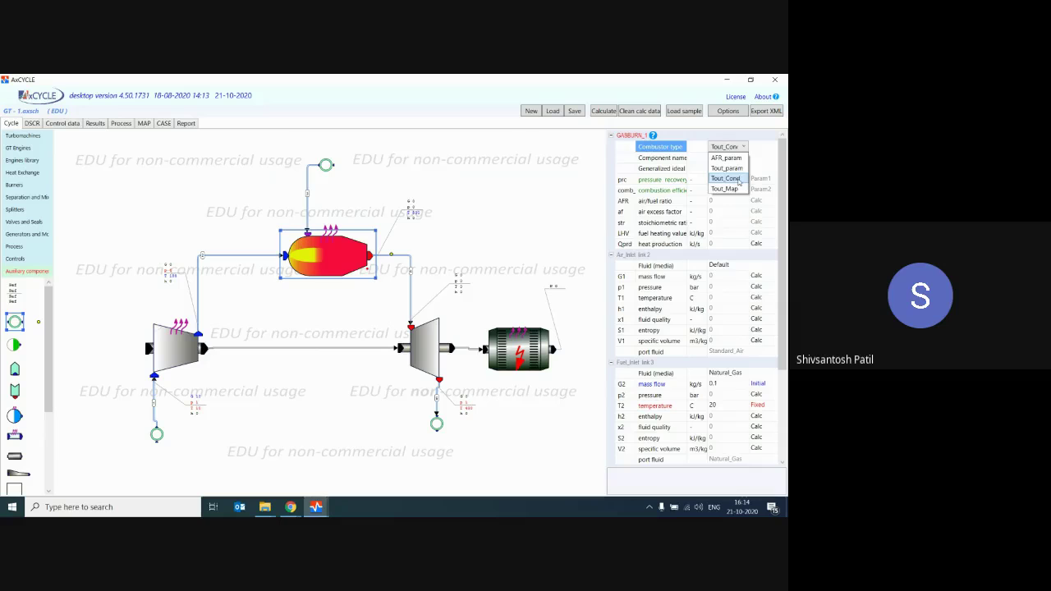
click(736, 179)
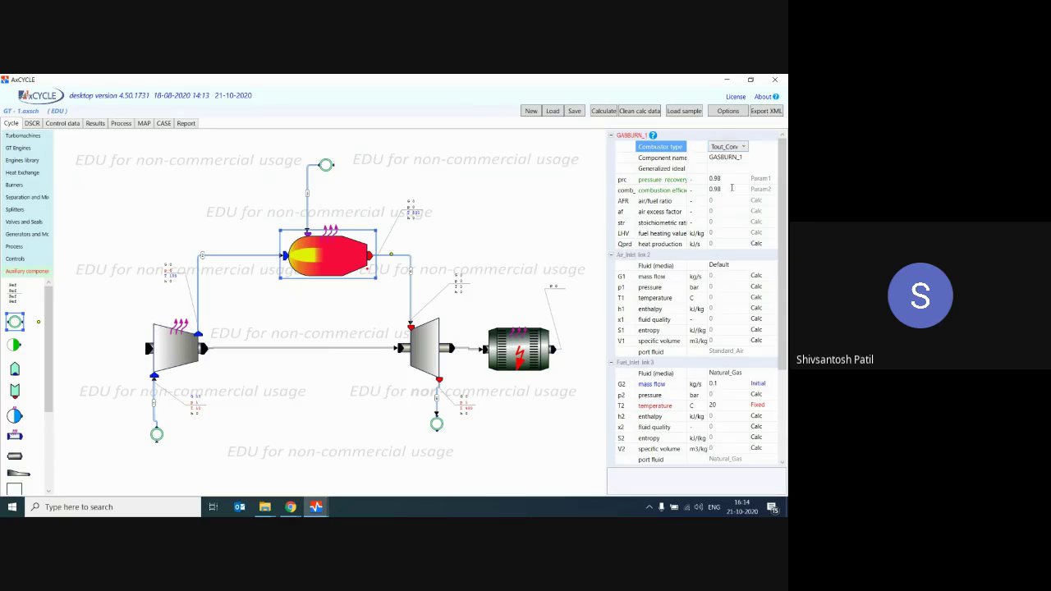
click(736, 147)
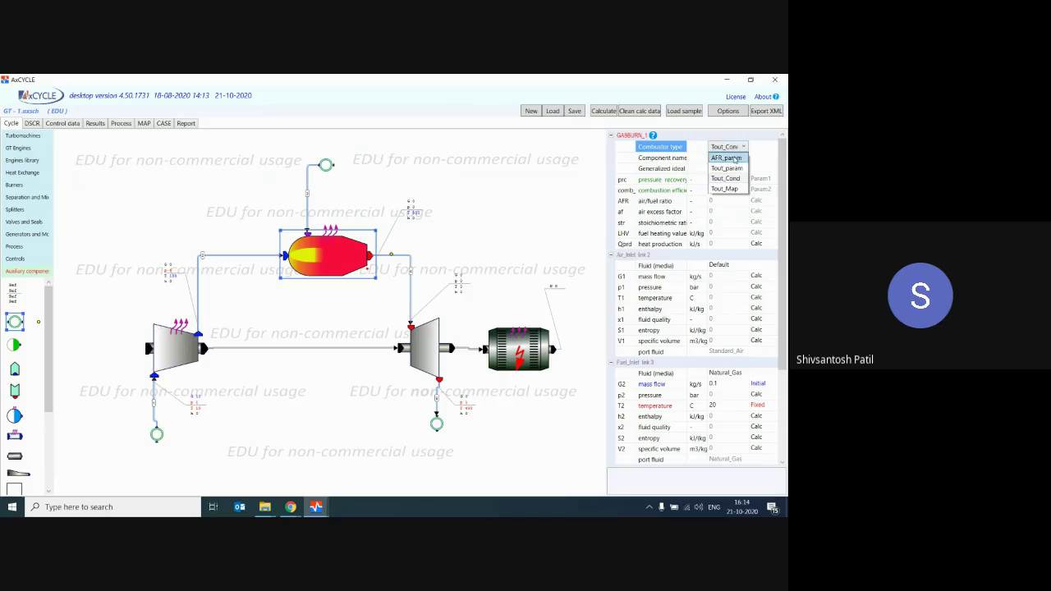
click(739, 149)
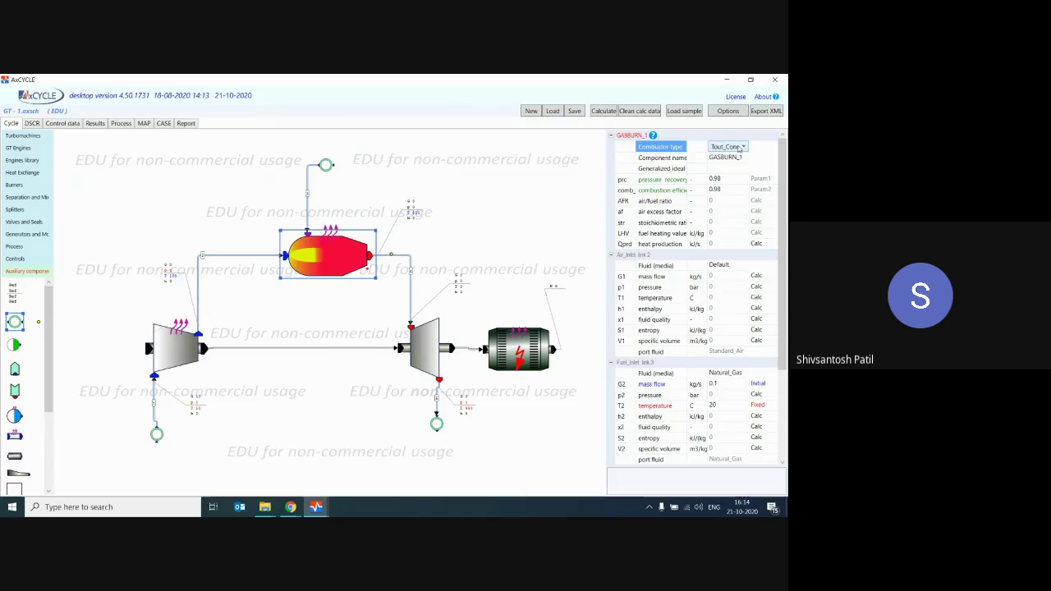
Examine the gas burner's pressure recovery and combustion efficiency, along with its inlet, outlet and heat loss data
click(713, 179)
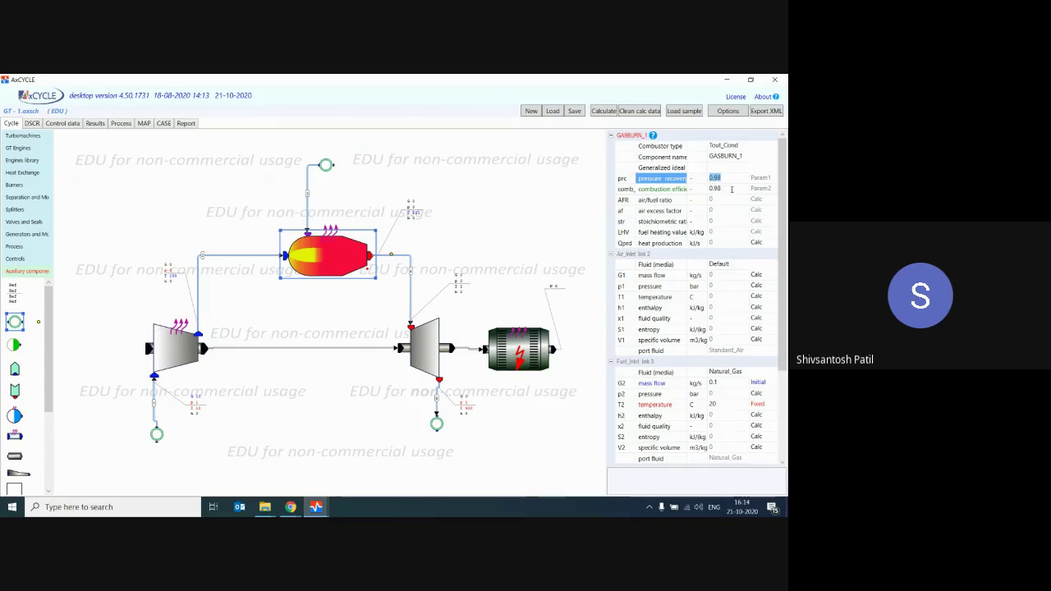
click(713, 189)
click(732, 188)
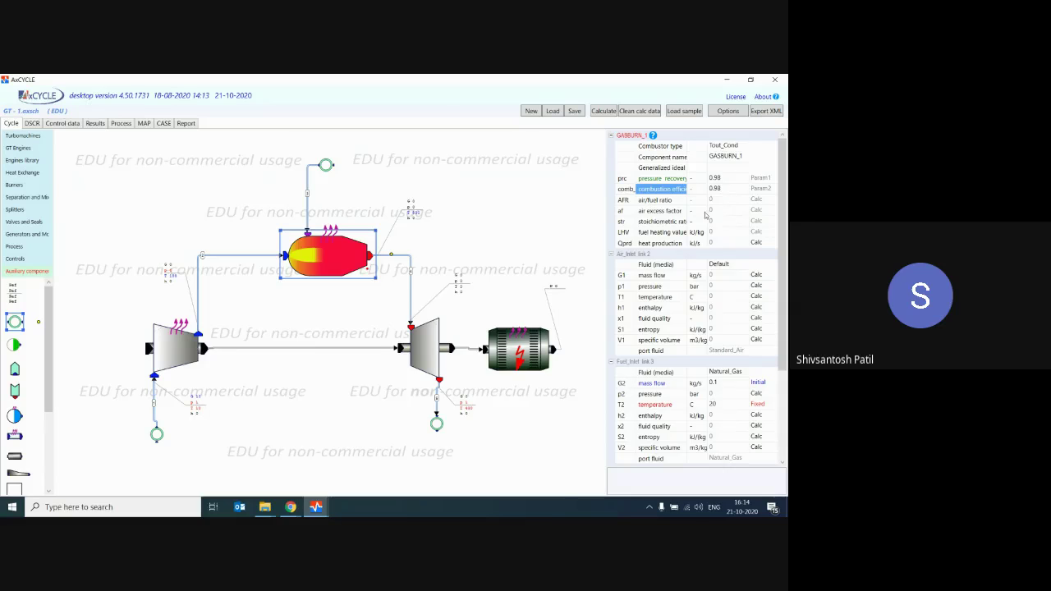
scroll(760, 317, down, 5)
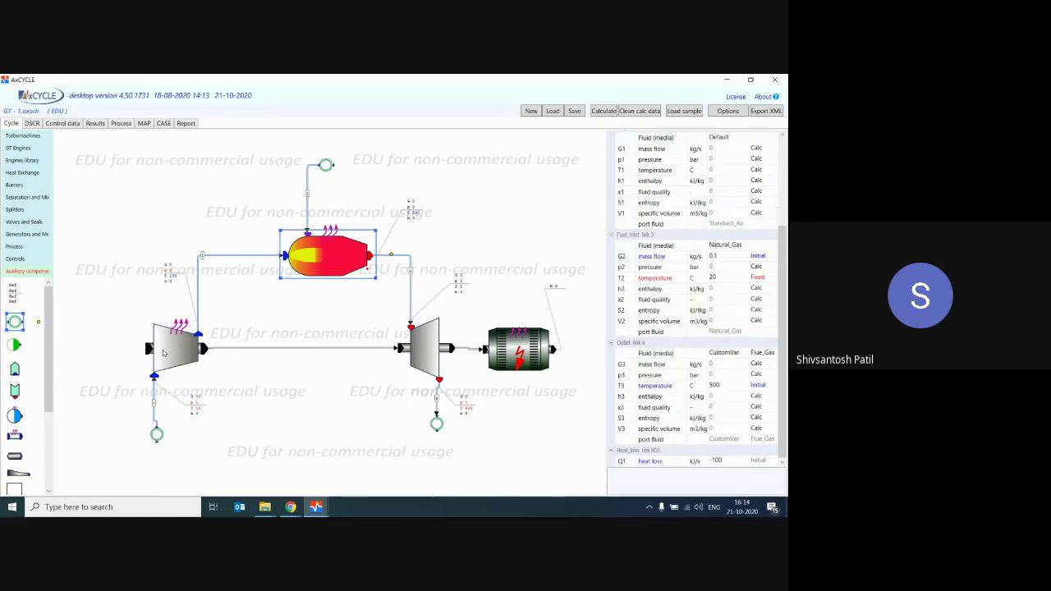
Examine the compressor's internal and mechanical efficiency together with its inlet and outlet conditions
click(164, 353)
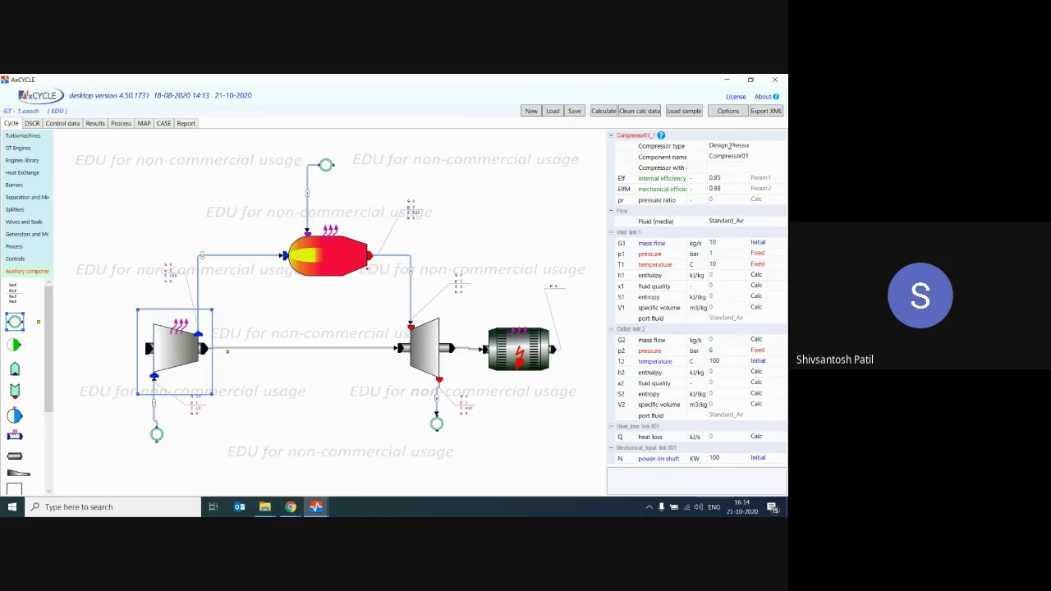
click(726, 181)
click(724, 188)
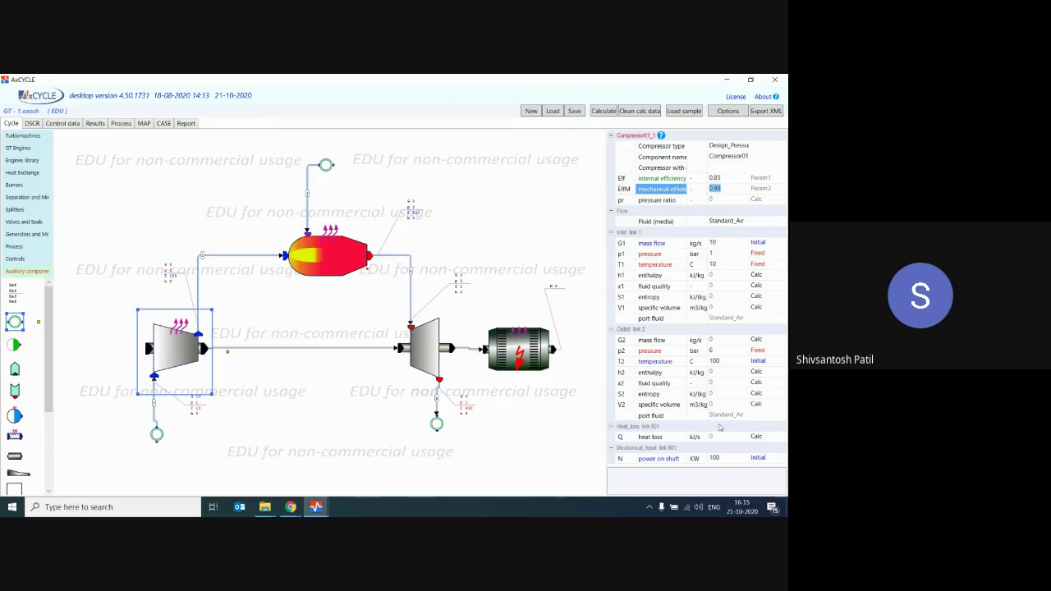
Examine the gas burner's air, fuel and outlet fluids, including the Flue_Gas custom fluid assigned at the outlet
click(320, 254)
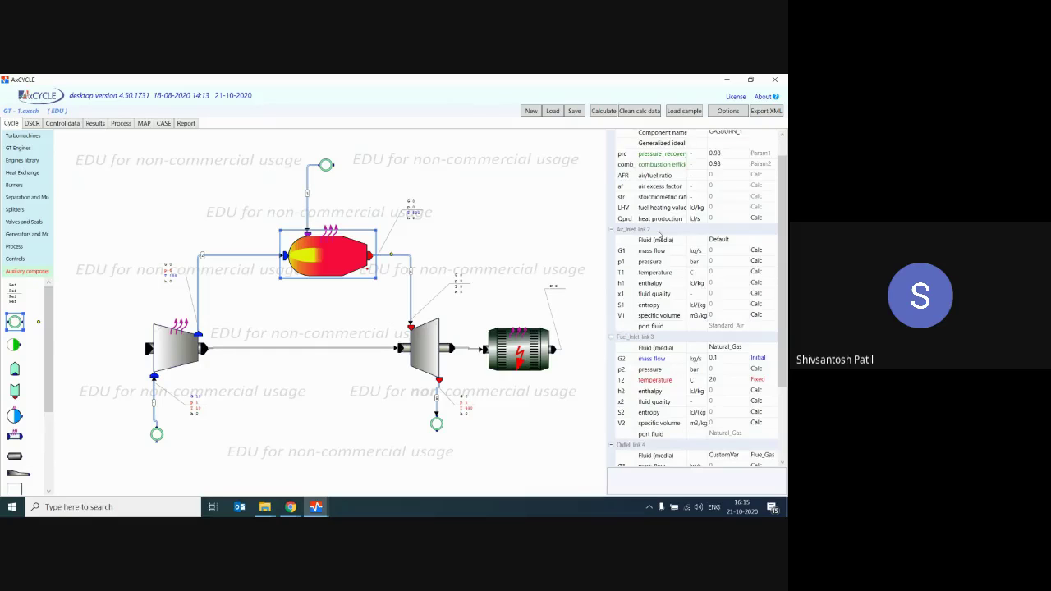
scroll(657, 328, down, 3)
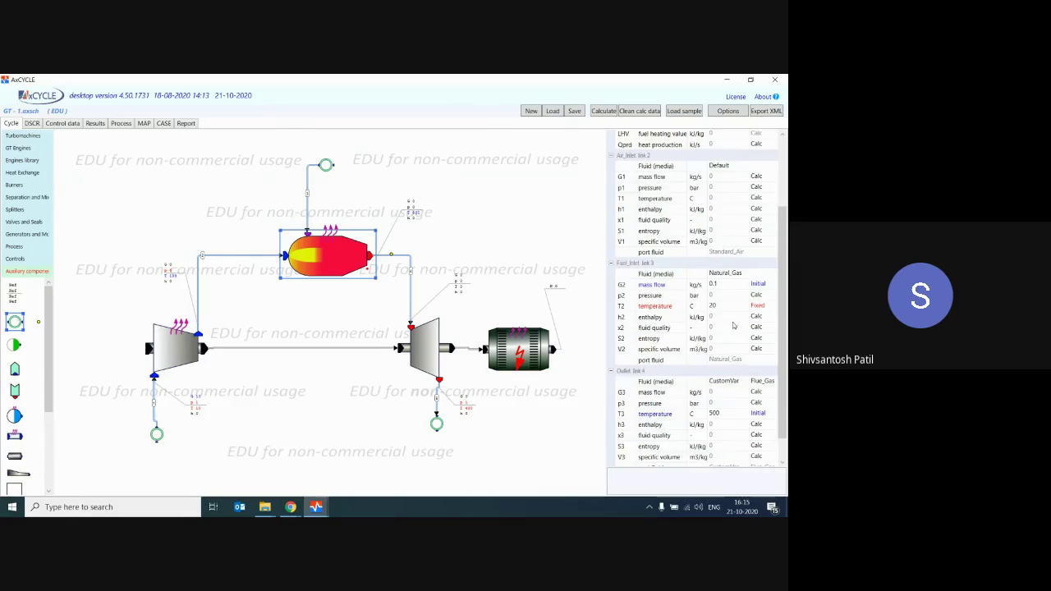
scroll(686, 386, down, 1)
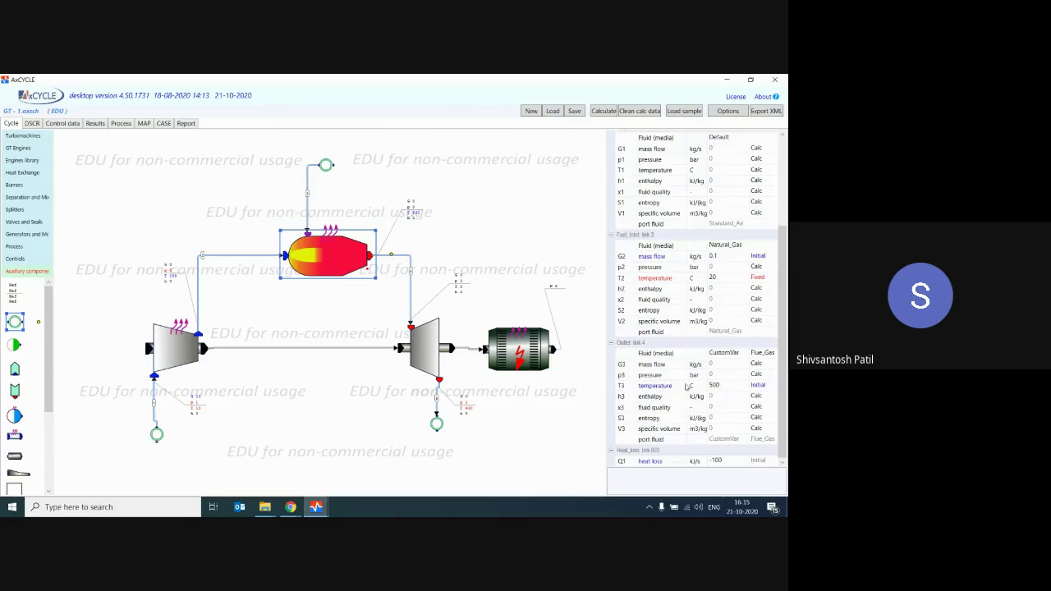
click(756, 352)
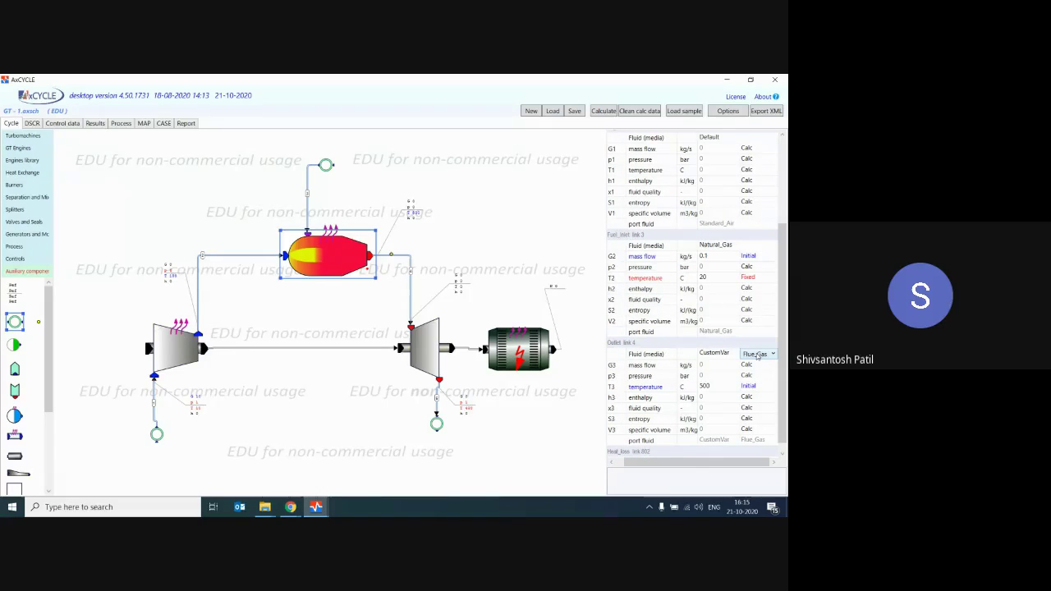
Examine the compounds and molar fractions of the Flue_Gas custom fluid, leaving its settings without changes
click(727, 110)
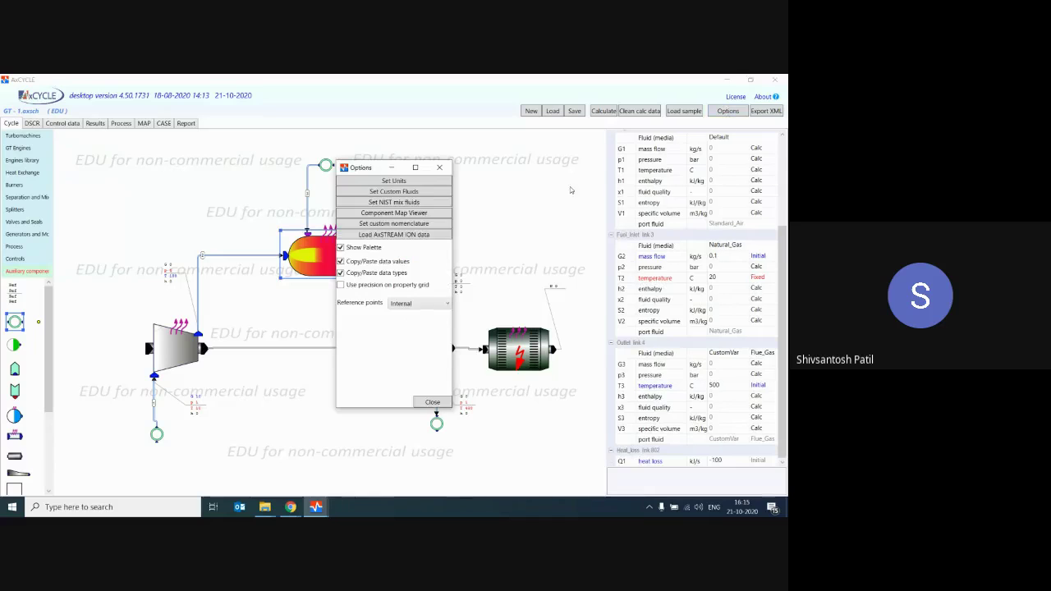
click(390, 193)
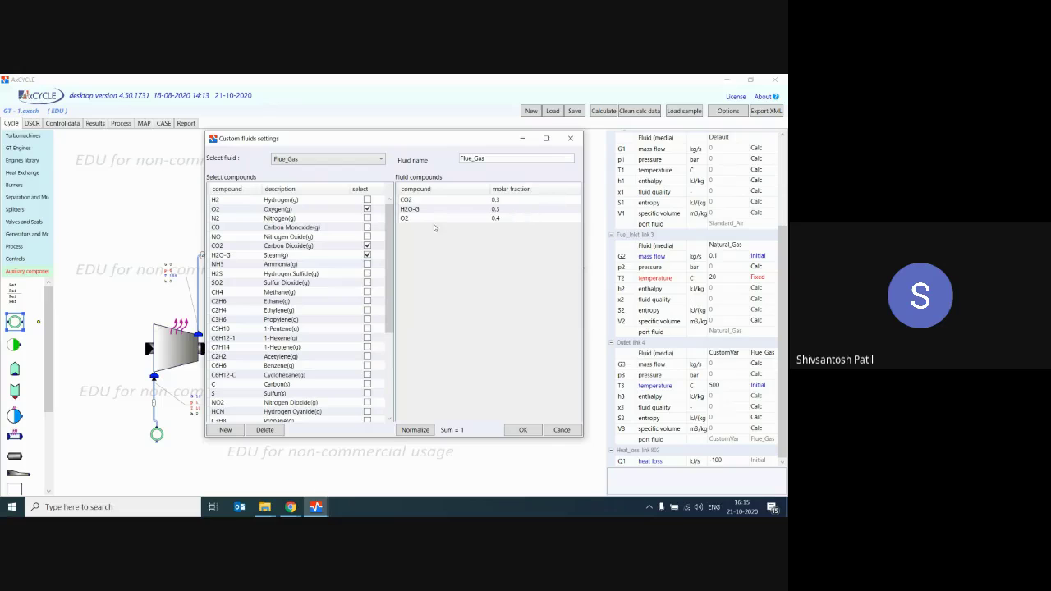
click(570, 139)
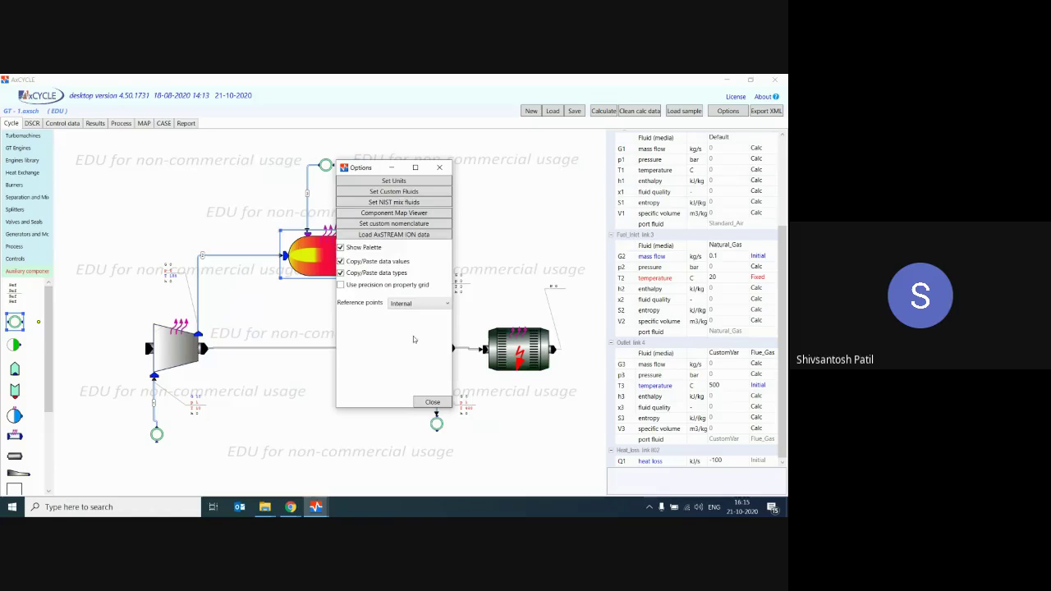
click(432, 402)
Calculate the GT - 1 cycle and open its full calculation results
click(600, 114)
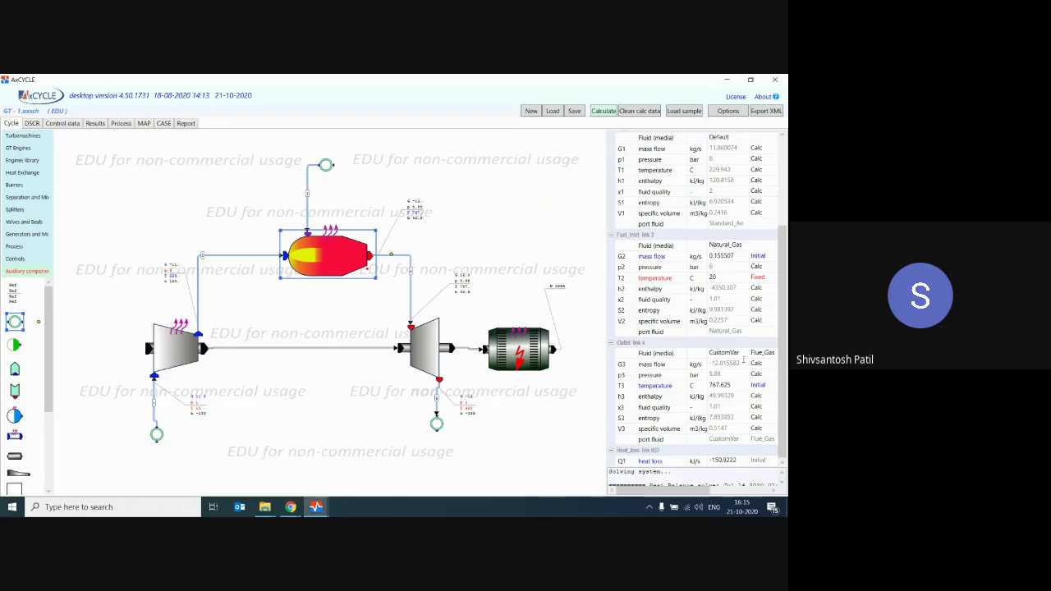
drag(720, 465, 720, 313)
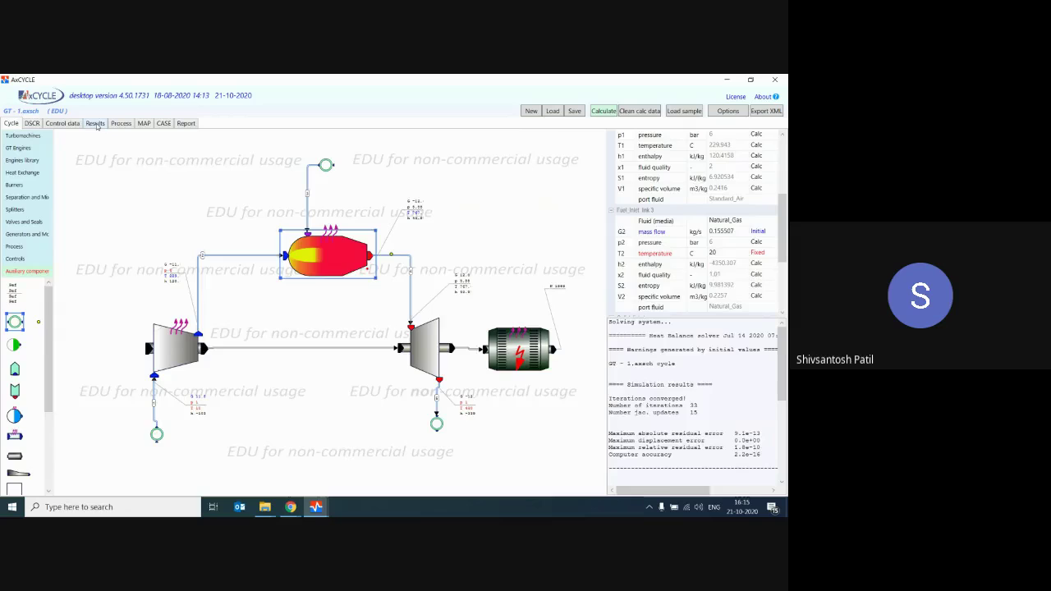
click(96, 124)
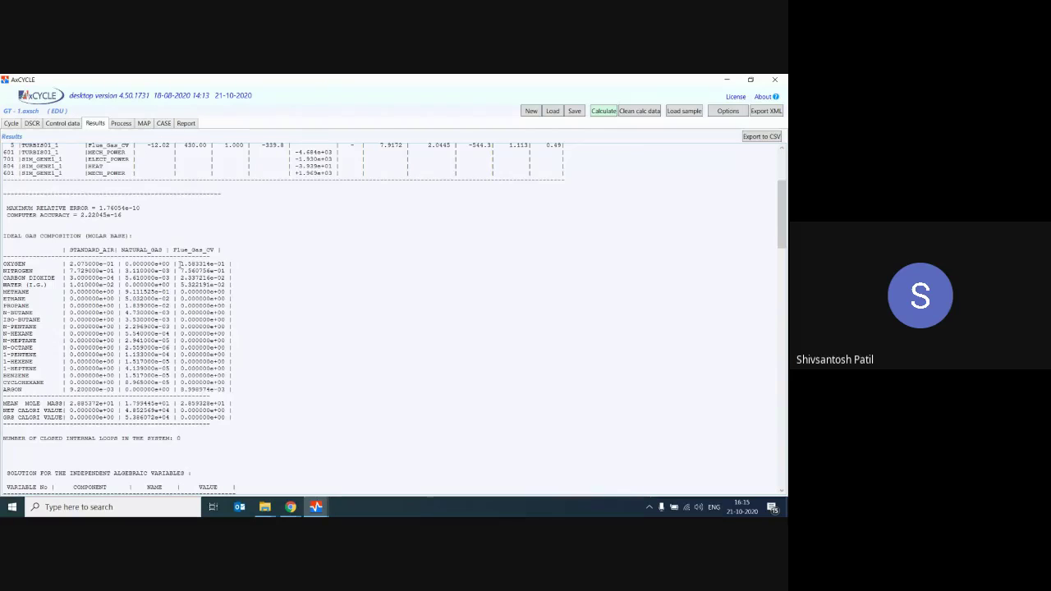
Compare the molar compositions of the air, natural gas and flue gas in the ideal gas composition table
drag(179, 263, 189, 266)
drag(125, 270, 170, 279)
click(127, 290)
drag(122, 292, 169, 299)
click(167, 298)
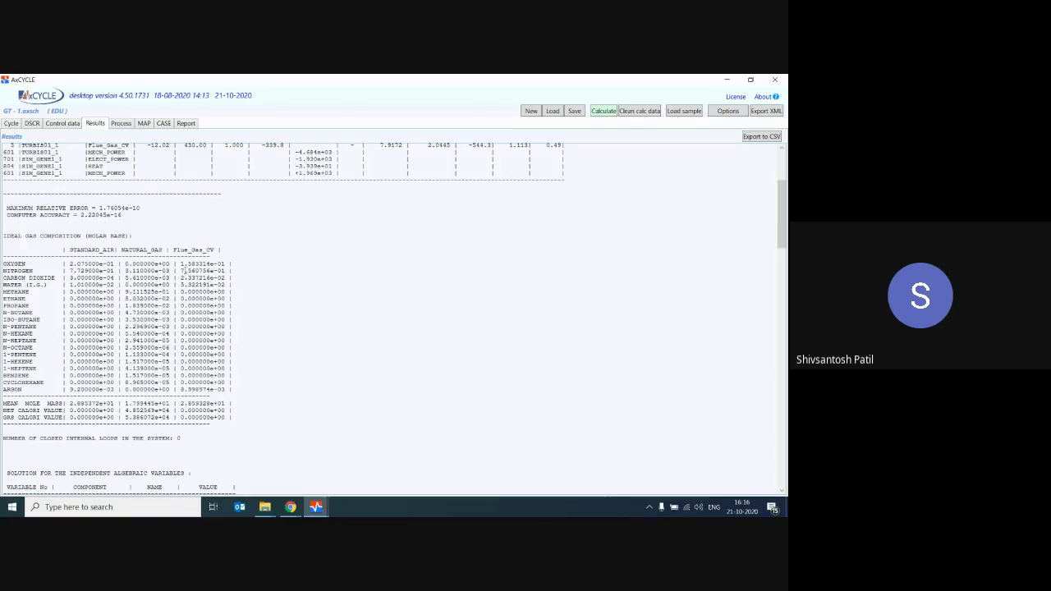
Examine the Flue_Gas_CV fractions of oxygen, nitrogen, carbon dioxide and water in the composition table
drag(183, 264, 229, 271)
click(215, 270)
drag(182, 264, 216, 271)
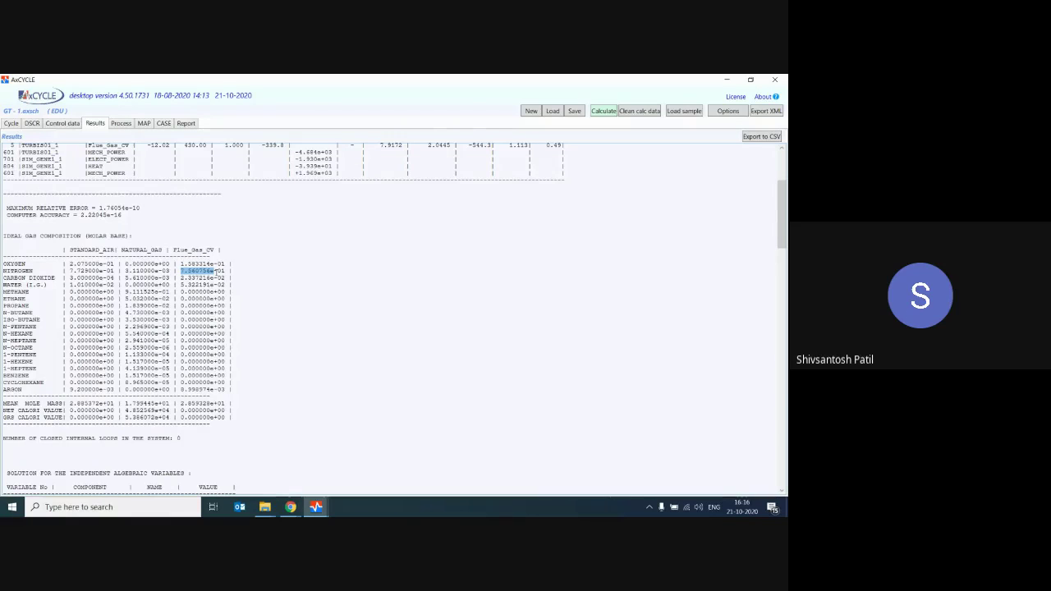
drag(181, 278, 224, 284)
click(224, 284)
Check the GT - 1 cycle's integral data, including thermal efficiency, and close its window without saving
click(11, 123)
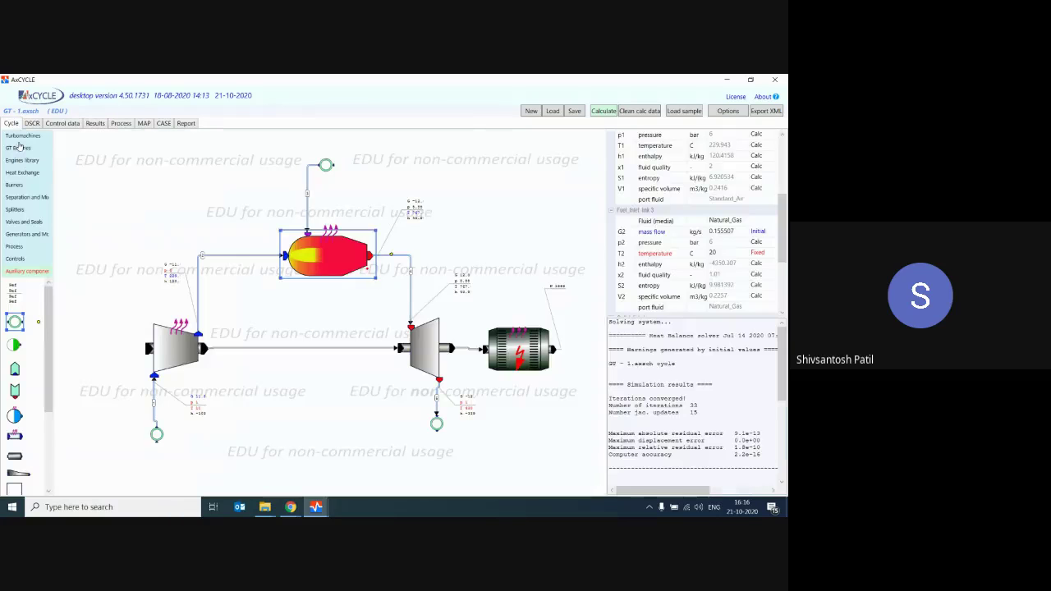
click(322, 319)
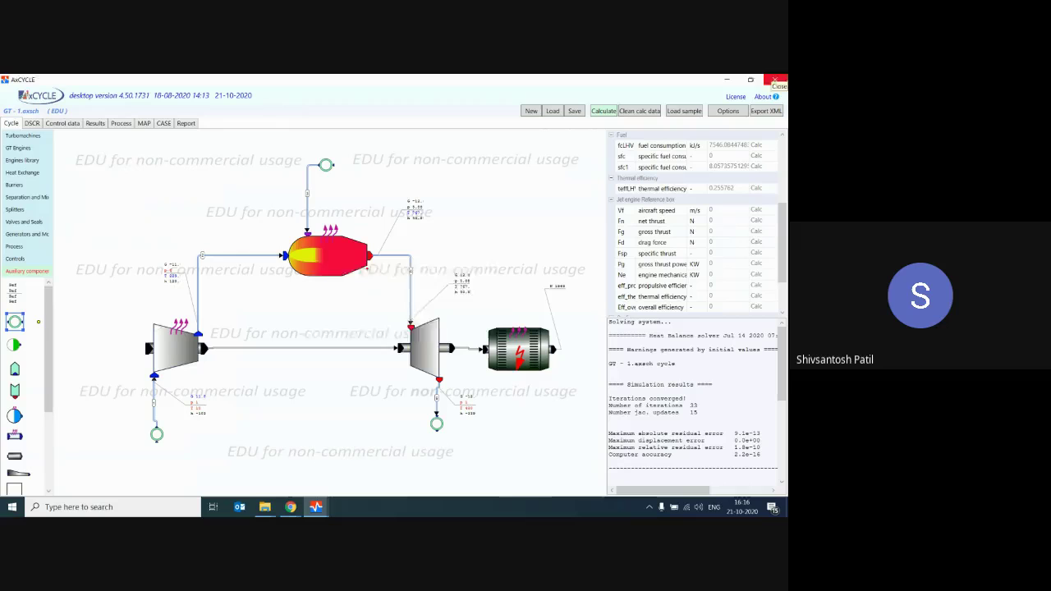
click(775, 79)
click(414, 323)
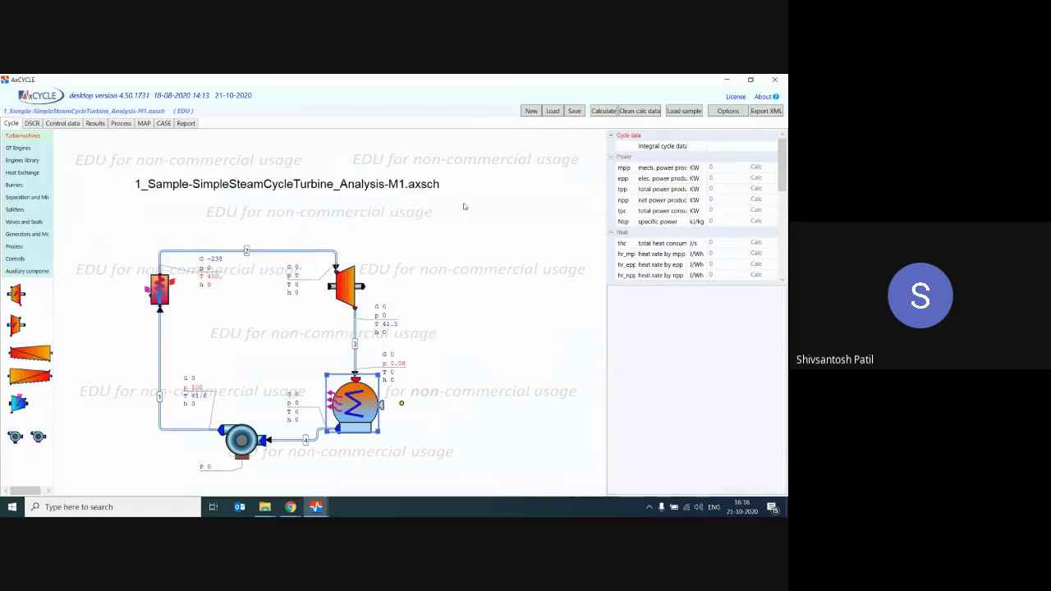
Switch to the Chrome browser and check the Google Meet training session's chat
key(alt+Tab)
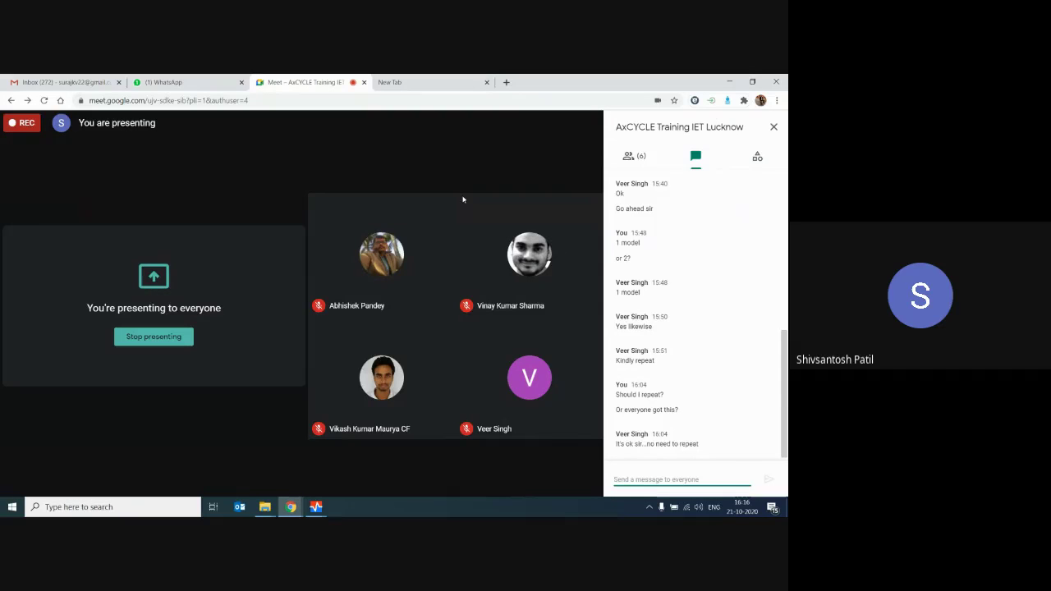
click(185, 82)
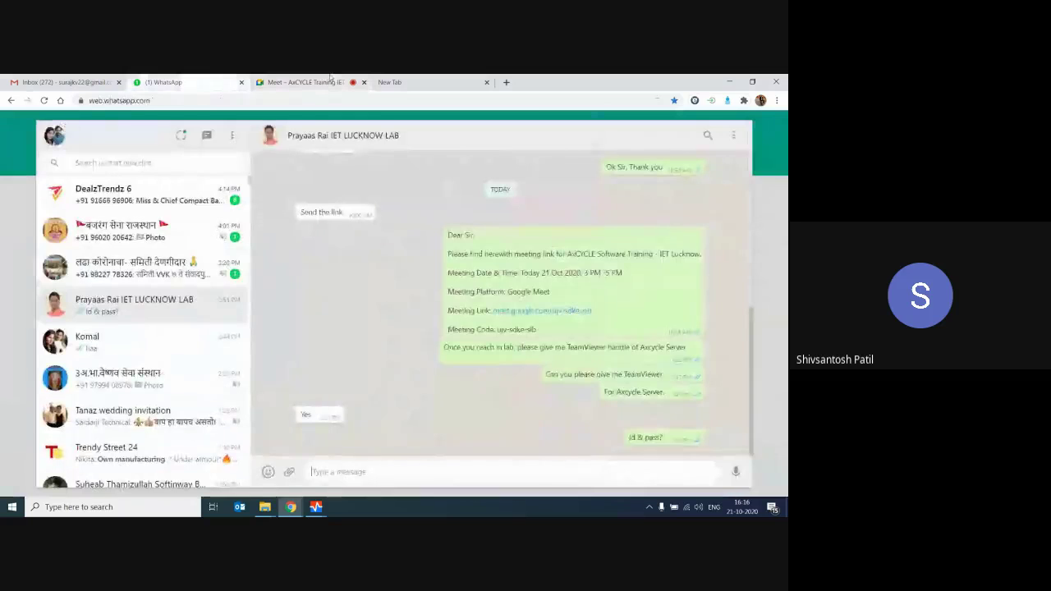
click(330, 78)
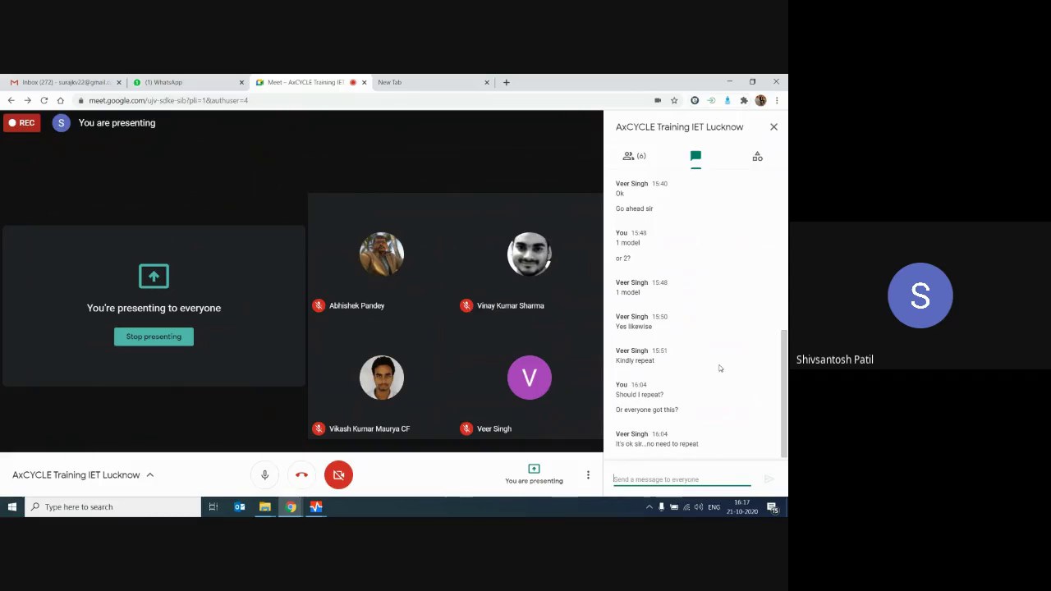
Switch to the AxCYCLE window with the R12 refrigeration cycle and look through the sample folders without loading a sample
click(316, 506)
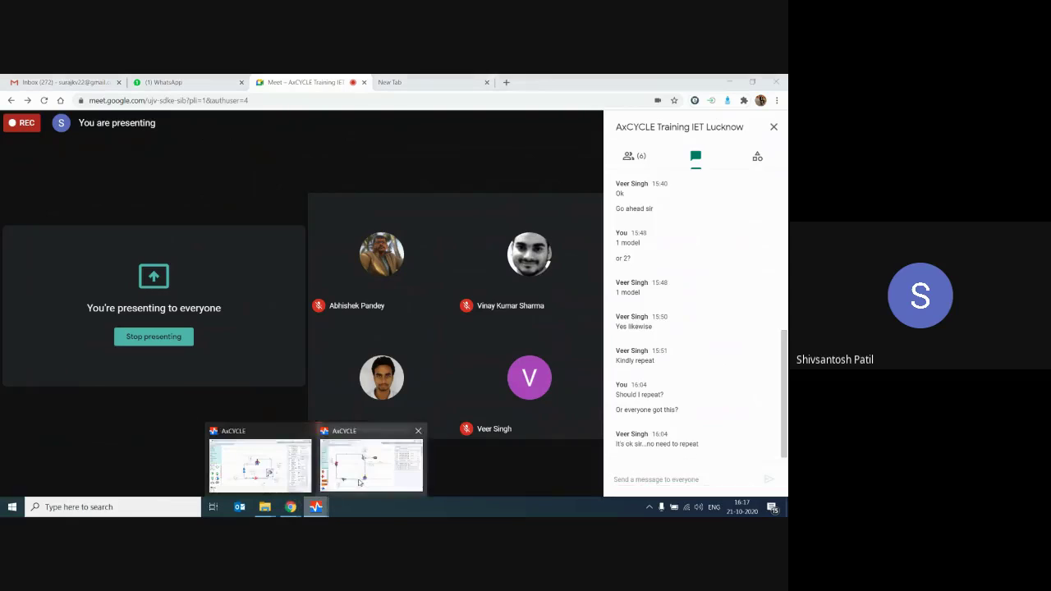
click(246, 481)
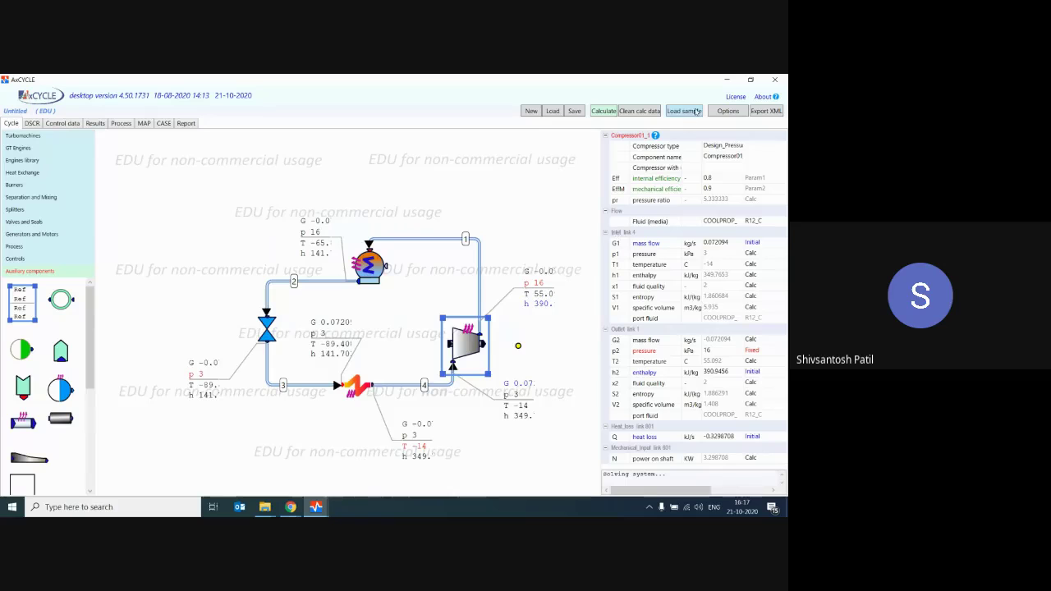
click(696, 111)
click(220, 182)
click(219, 181)
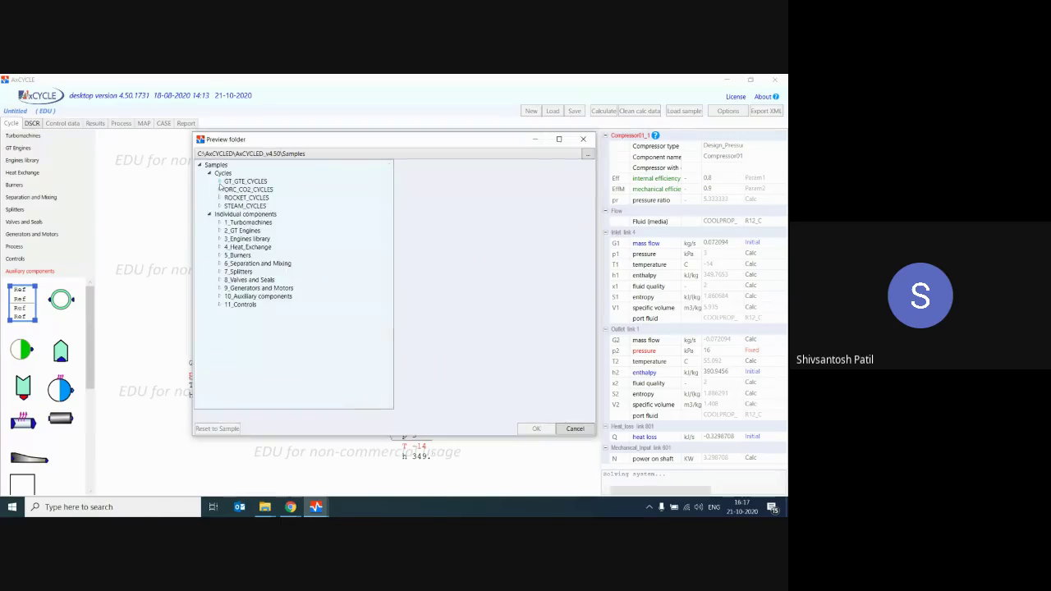
click(582, 139)
Review the R12 cycle's integral data down to the coefficient of performance and close its window without saving
scroll(624, 166, down, 10)
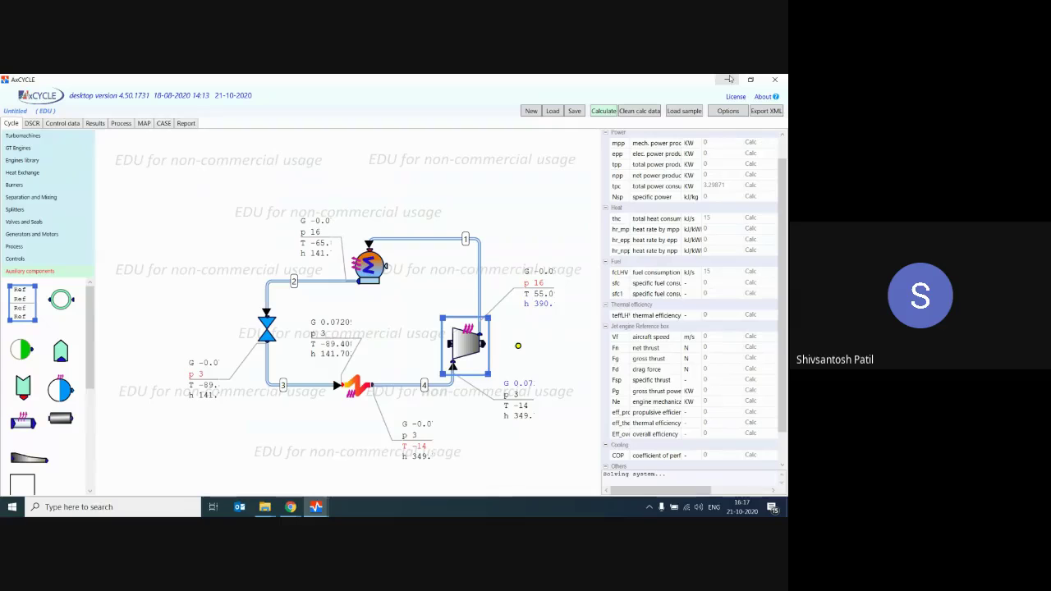
key(alt+F4)
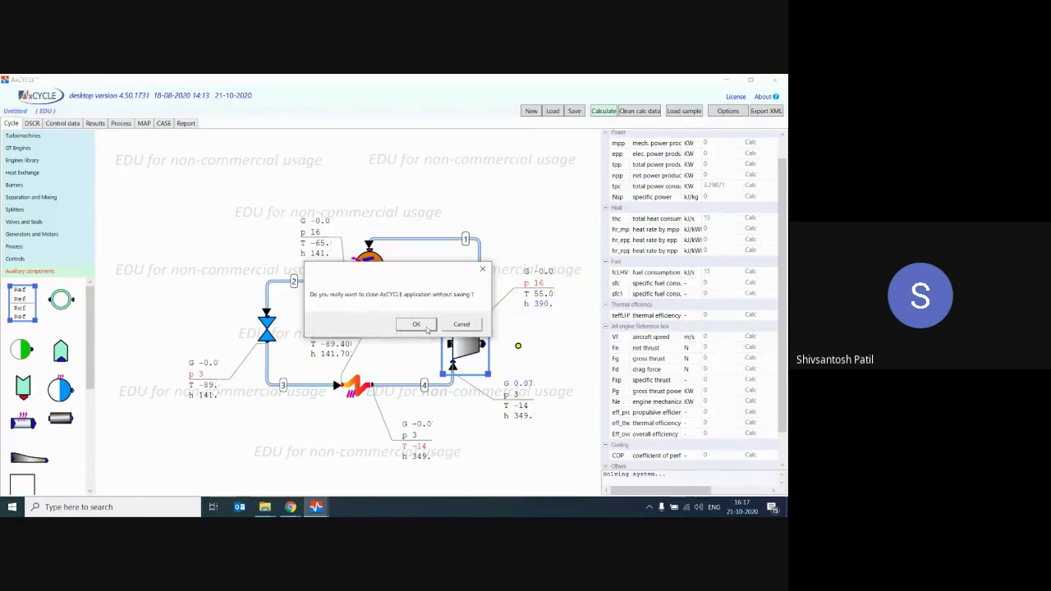
click(422, 332)
Send the messages "Is it ok" and "Should we conclude?" to everyone in the Google Meet chat
click(656, 479)
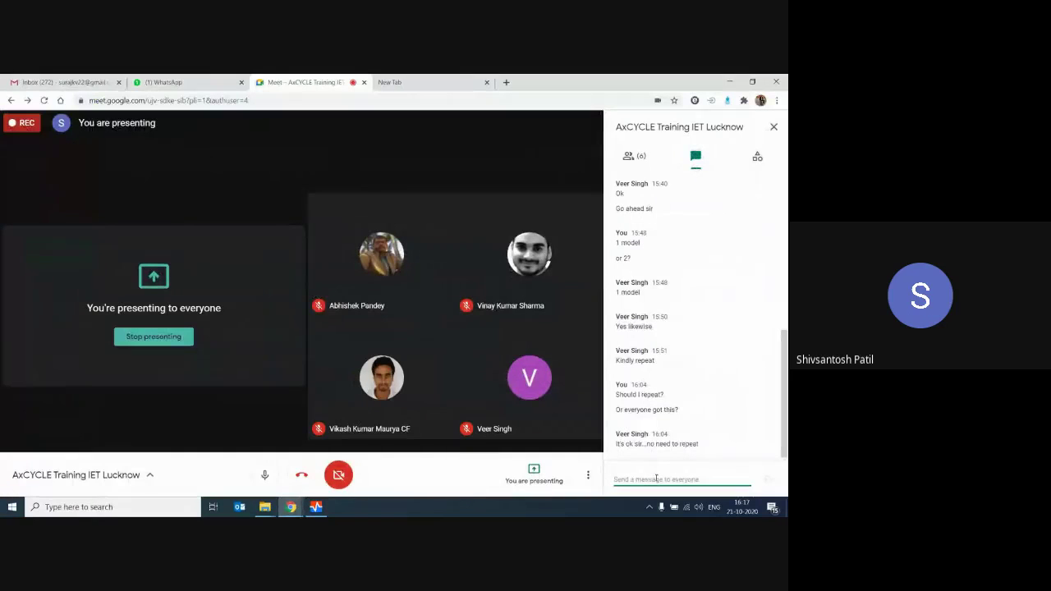
text(Is it ok)
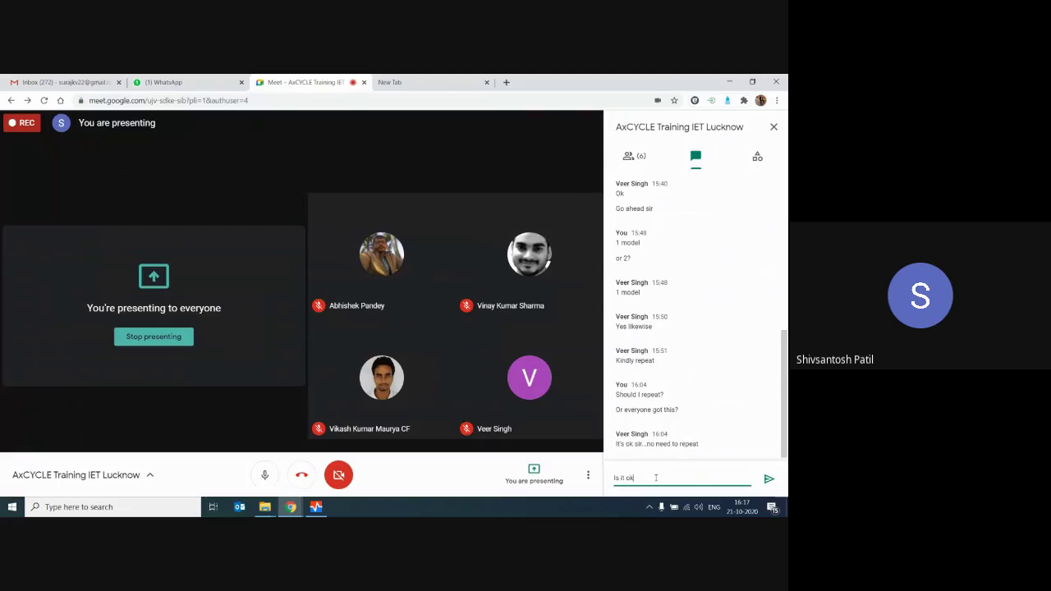
key(Return)
text(S)
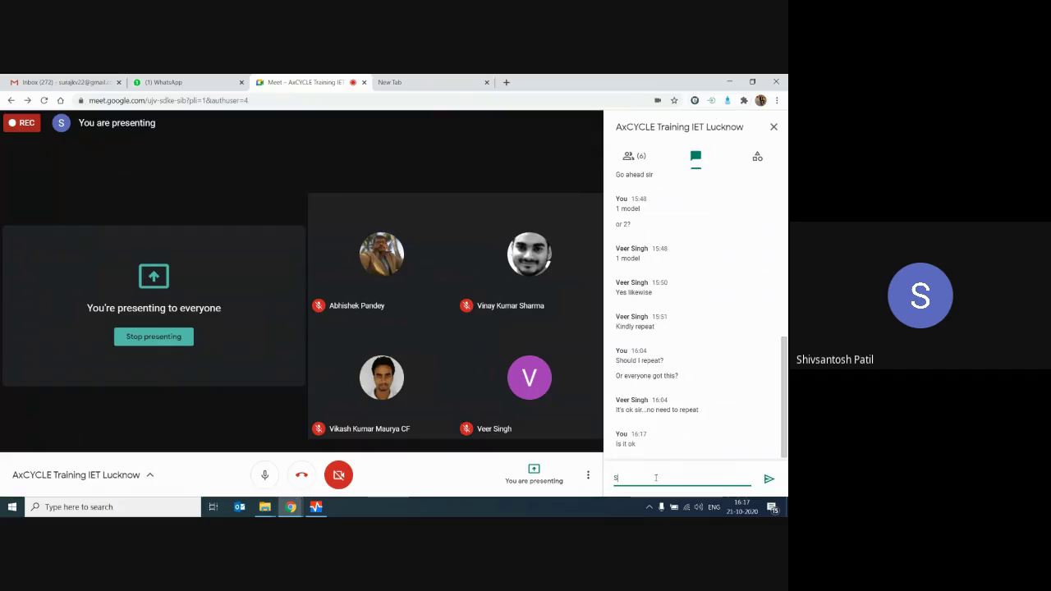
text(hould we d)
text(onclude?)
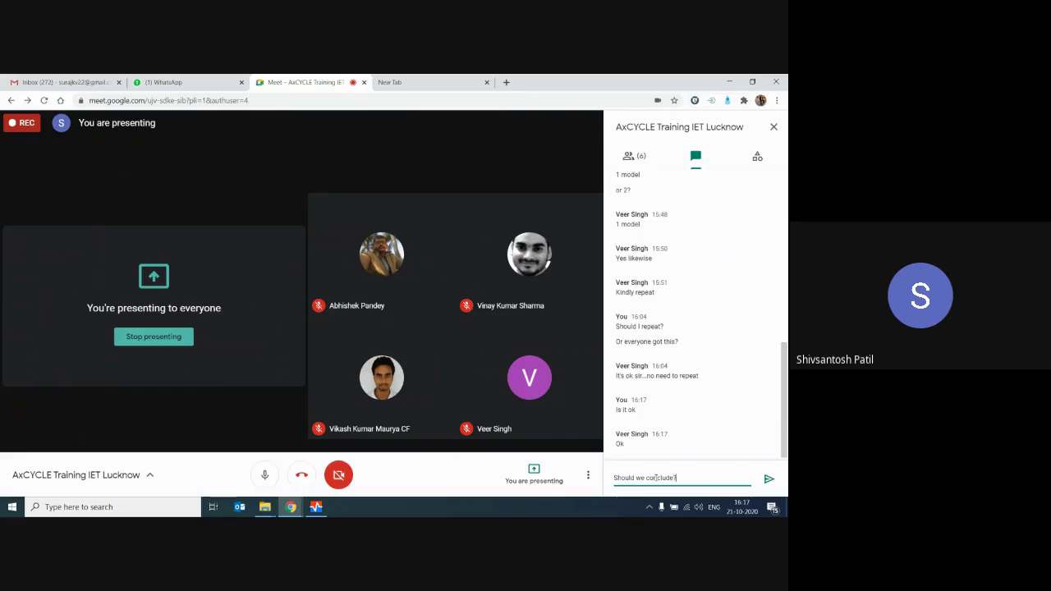
key(Return)
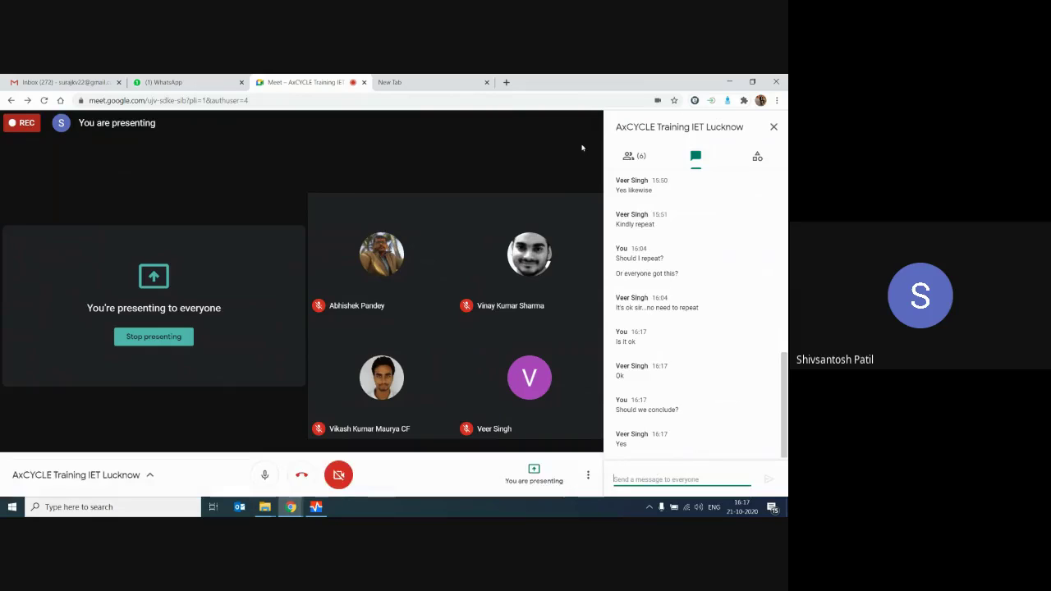
Check the WhatsApp Web conversation about the training, and return to the Google Meet session to view its participant list
click(178, 78)
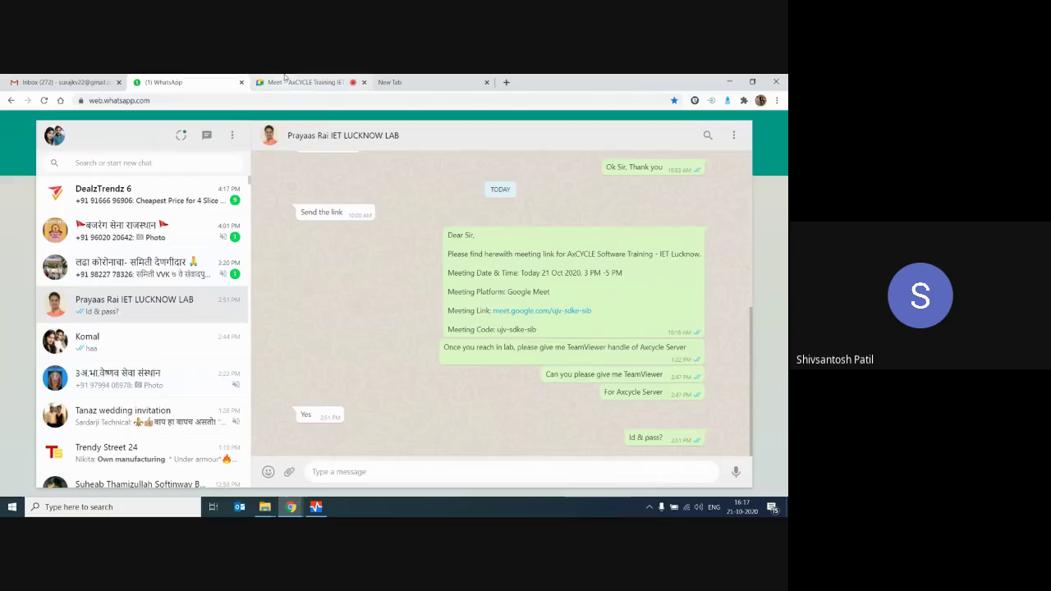
click(305, 82)
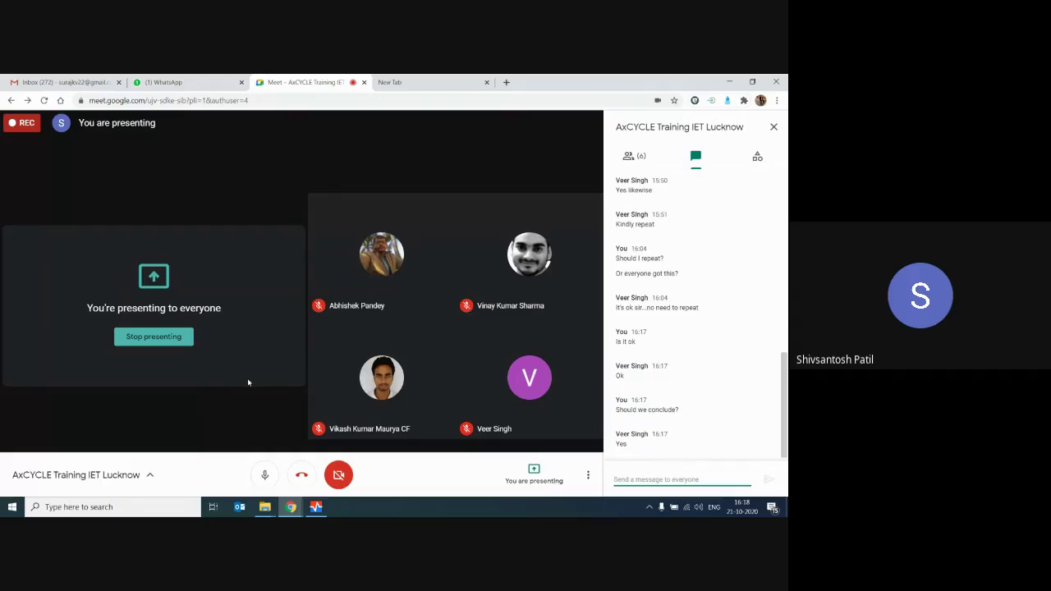
click(640, 156)
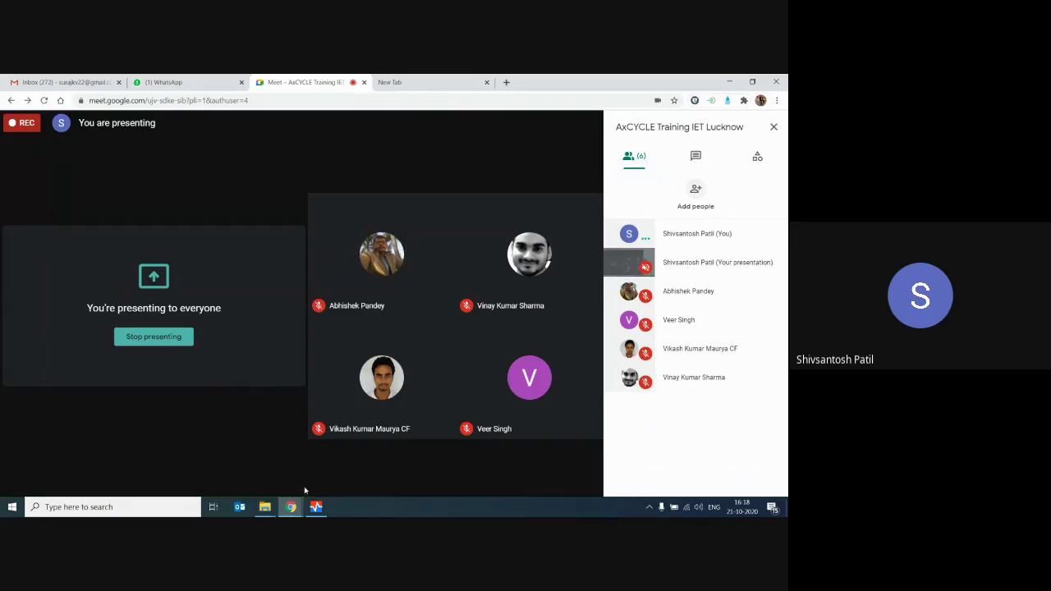
Open the Google Meet session's additional options, including the recording and layout controls
click(589, 477)
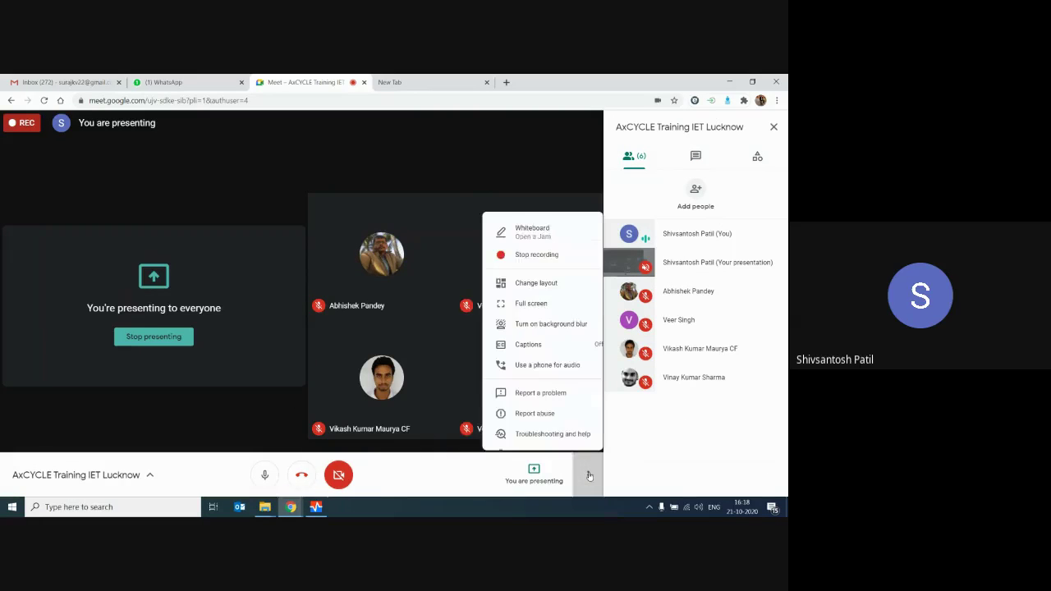